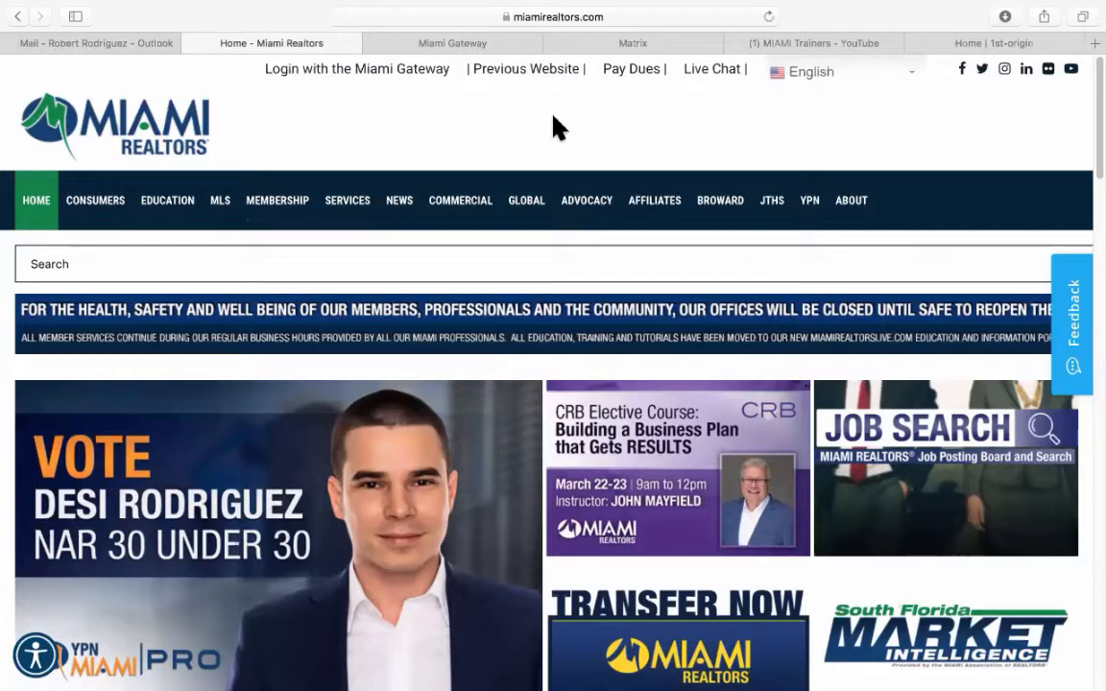
# Switch to the MIAMI Trainers YouTube channel browser tab.
pyautogui.click(776, 54)
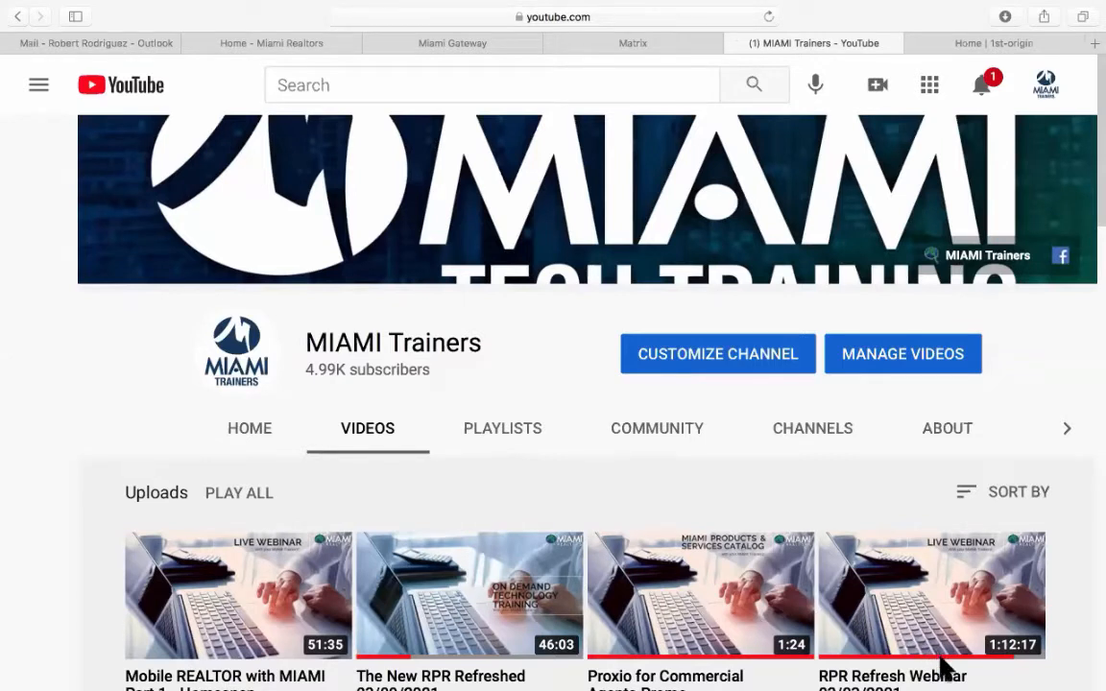
# Show the channel's Playlists tab and browse playlists like New RPR Refresh and Must Have Apps.
pyautogui.click(507, 444)
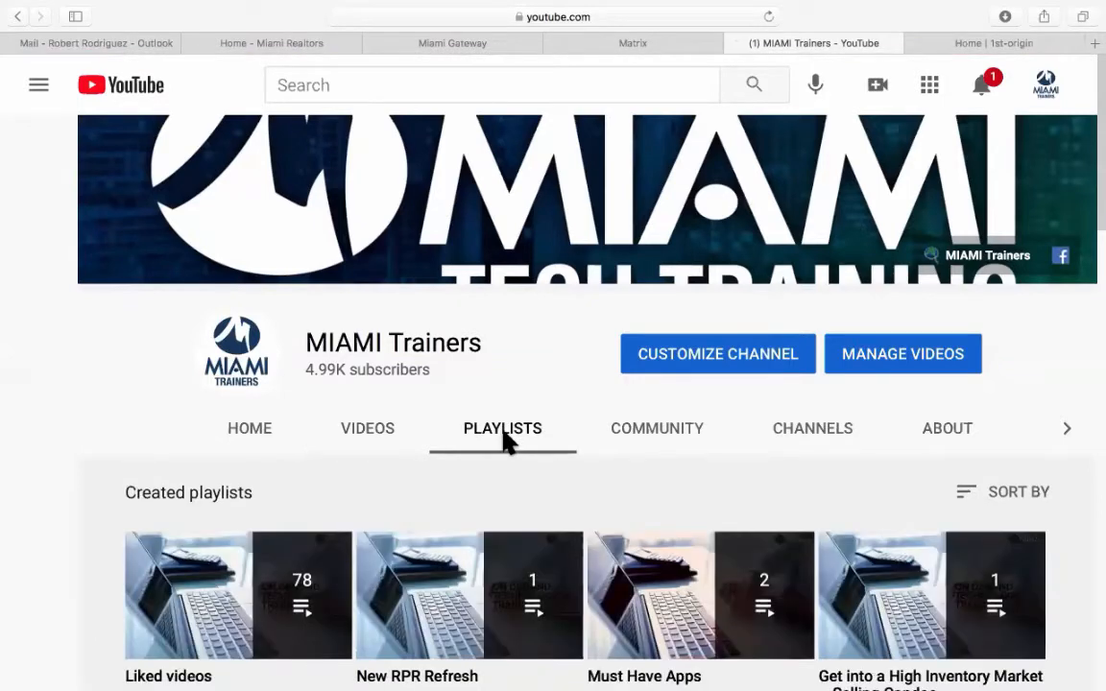
pyautogui.scroll(-3, 505, 438)
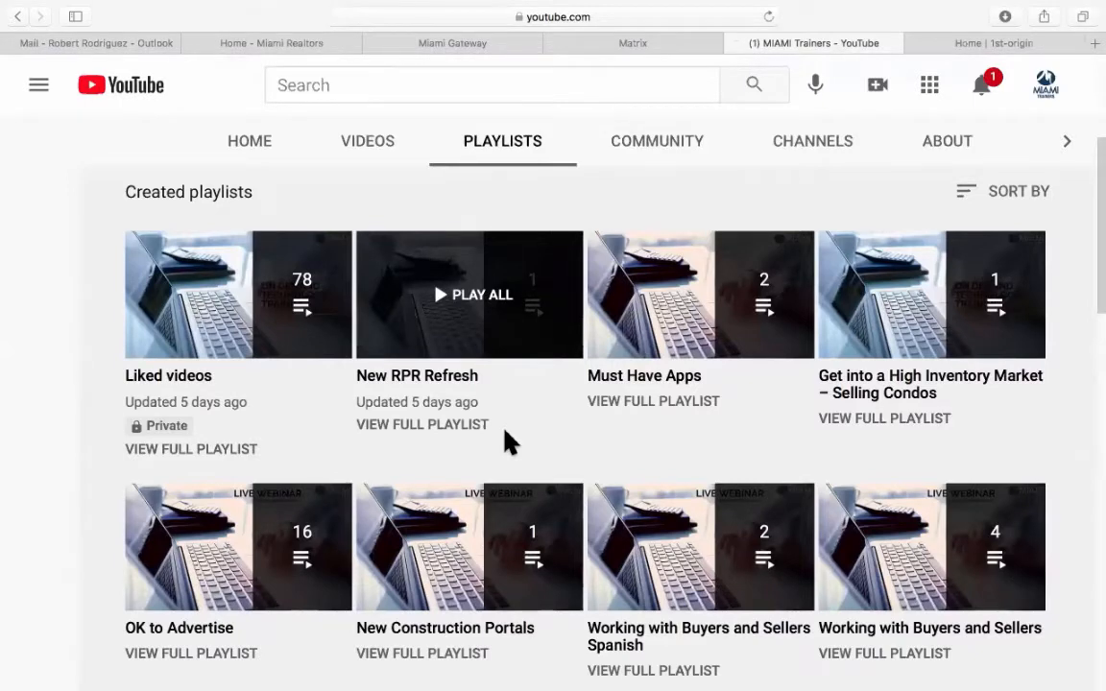
pyautogui.scroll(3, 509, 442)
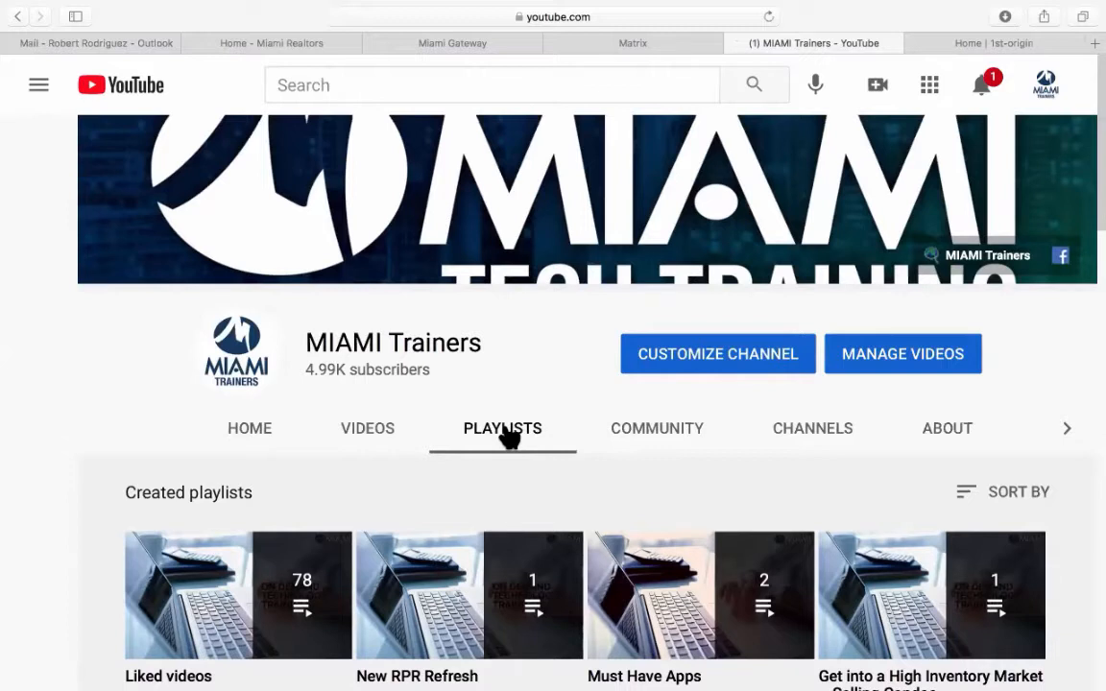
# Switch to the Miami Gateway browser tab to reach the Matrix MLS home page.
pyautogui.click(451, 43)
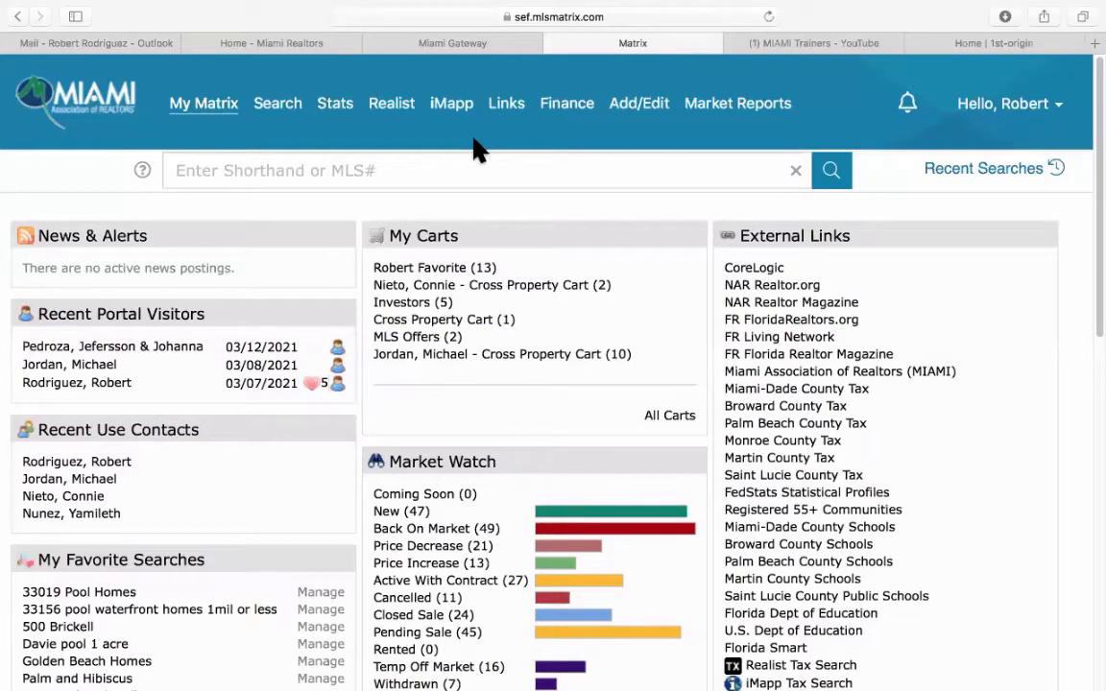
# Choose RE1/RE2 Single Family/Condo from the Search menu.
pyautogui.moveTo(285, 112)
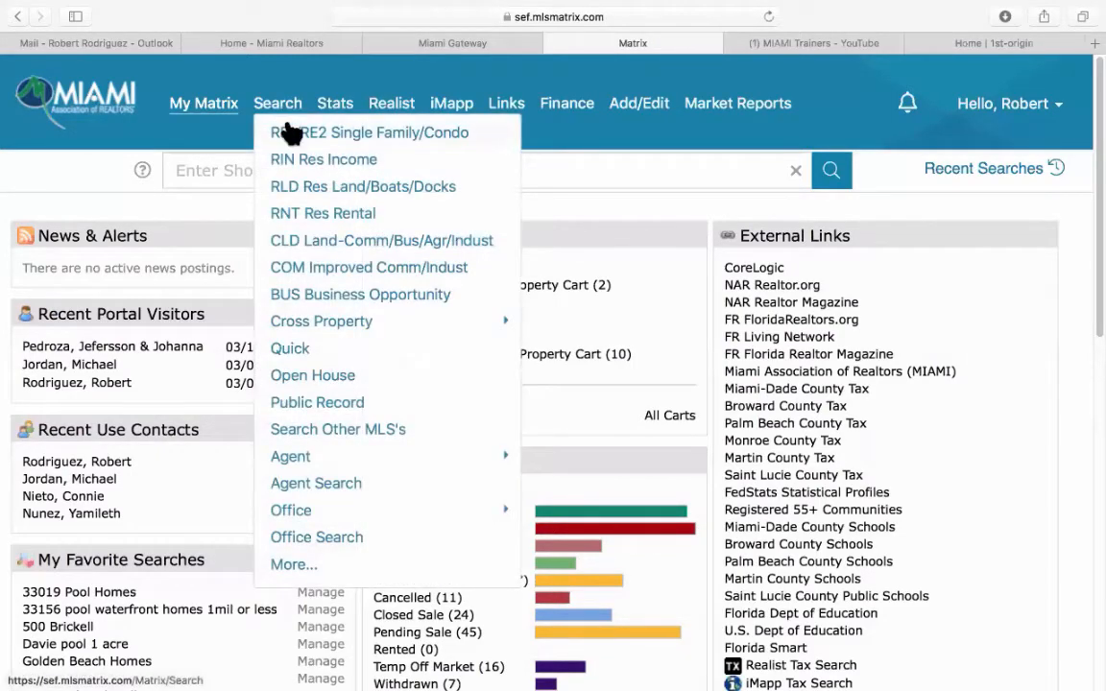
pyautogui.click(351, 142)
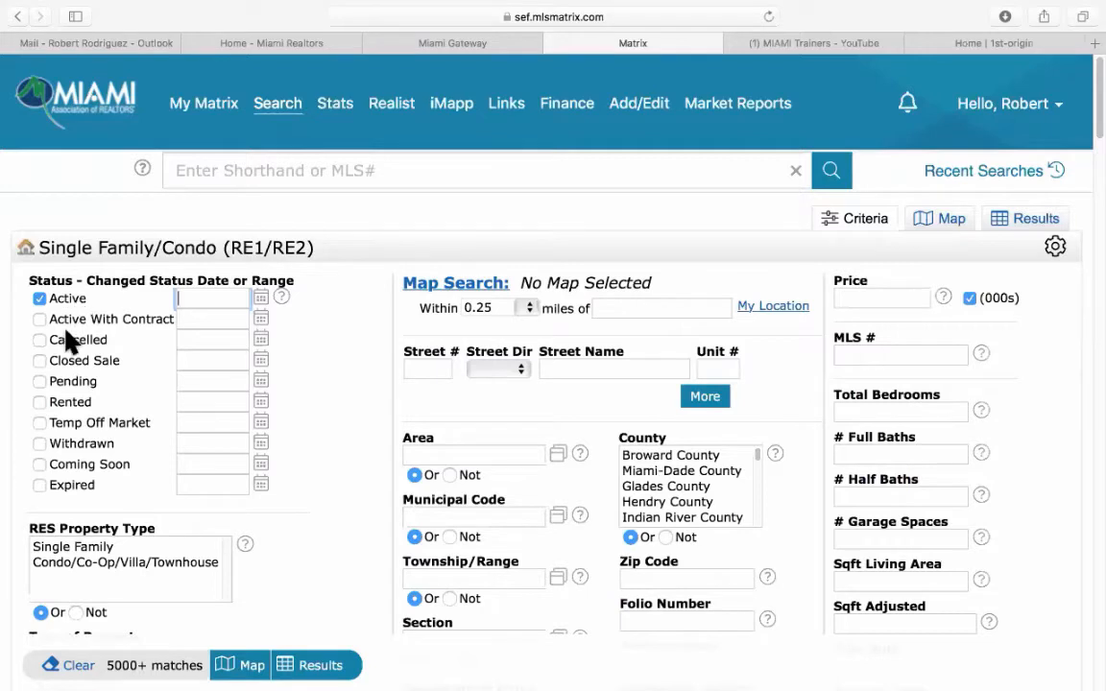
# Add Closed Sale (0-180 days), Single Family and Single property types, and a 0.5-mile radius.
pyautogui.click(41, 361)
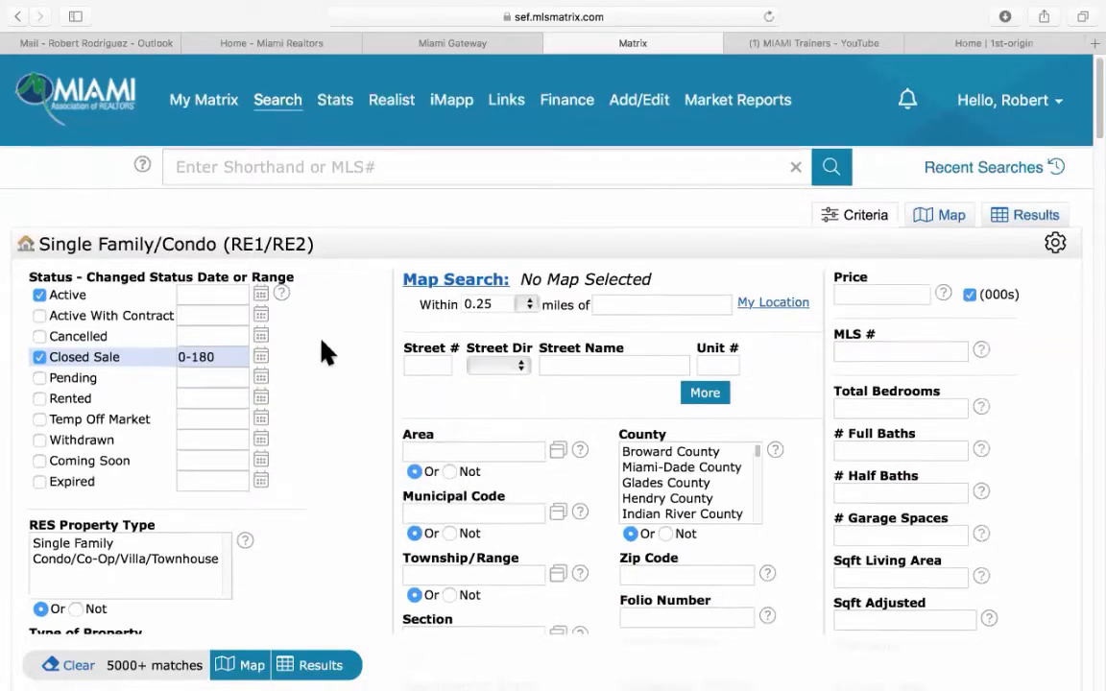
pyautogui.scroll(-3, 321, 342)
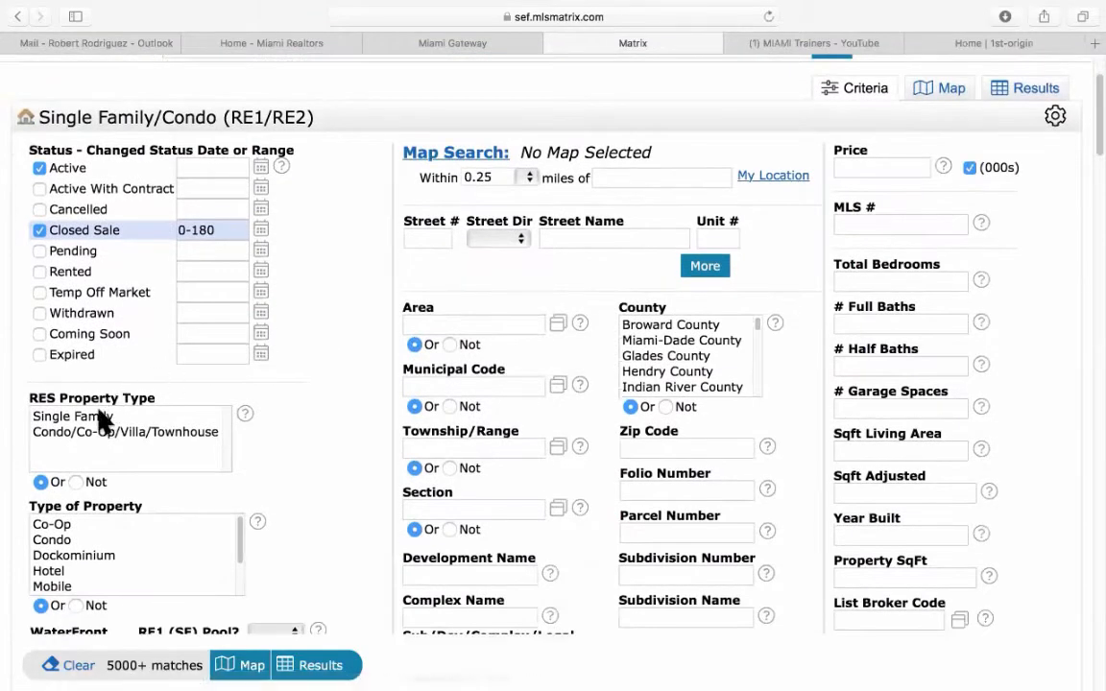
pyautogui.click(99, 424)
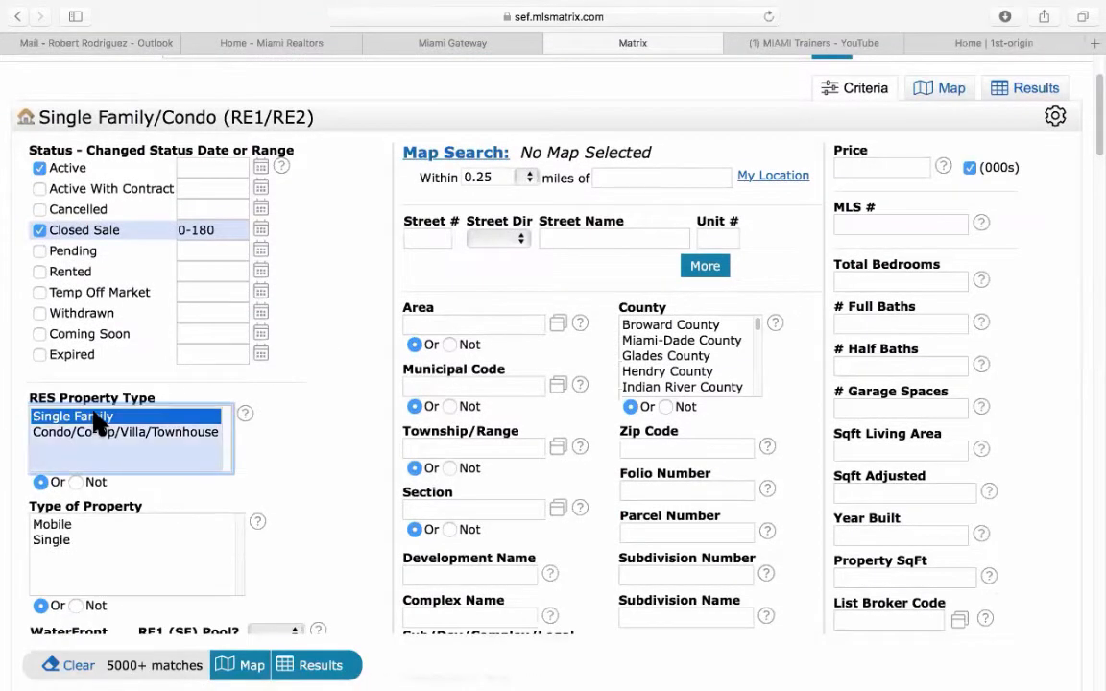
pyautogui.click(67, 541)
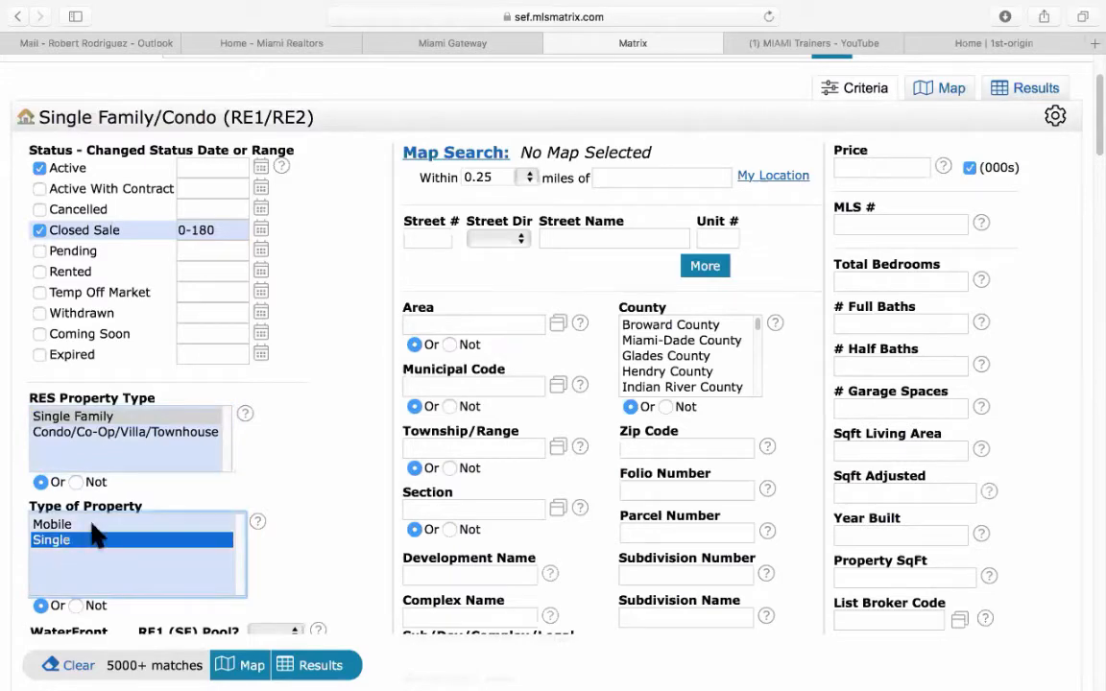
pyautogui.scroll(2, 323, 361)
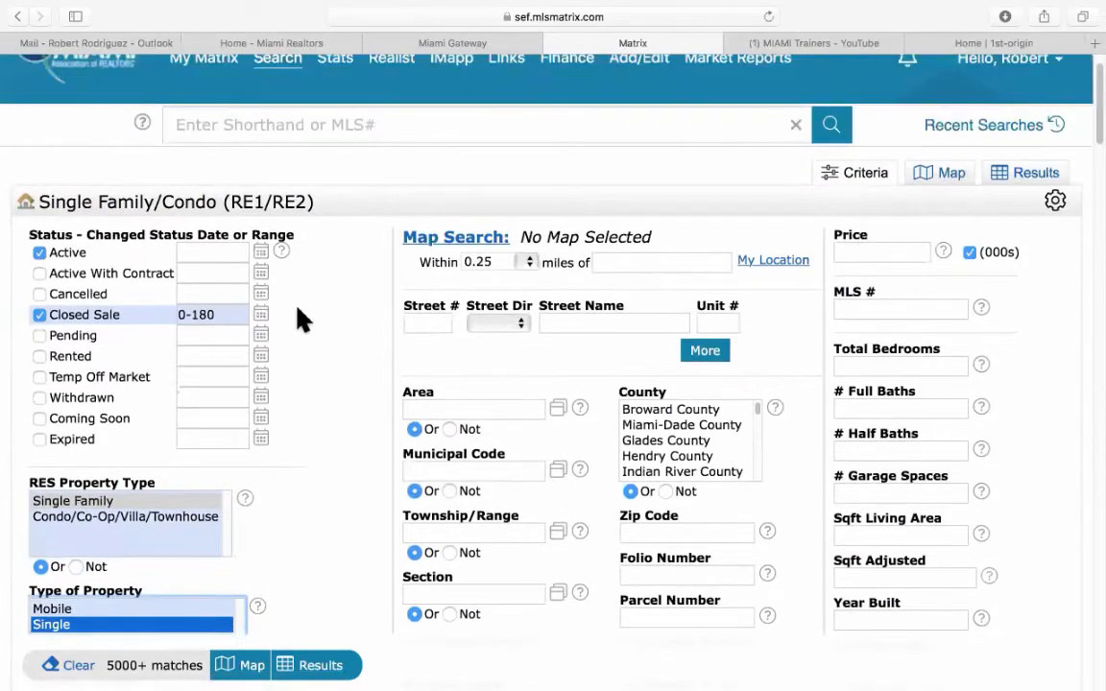
pyautogui.click(527, 267)
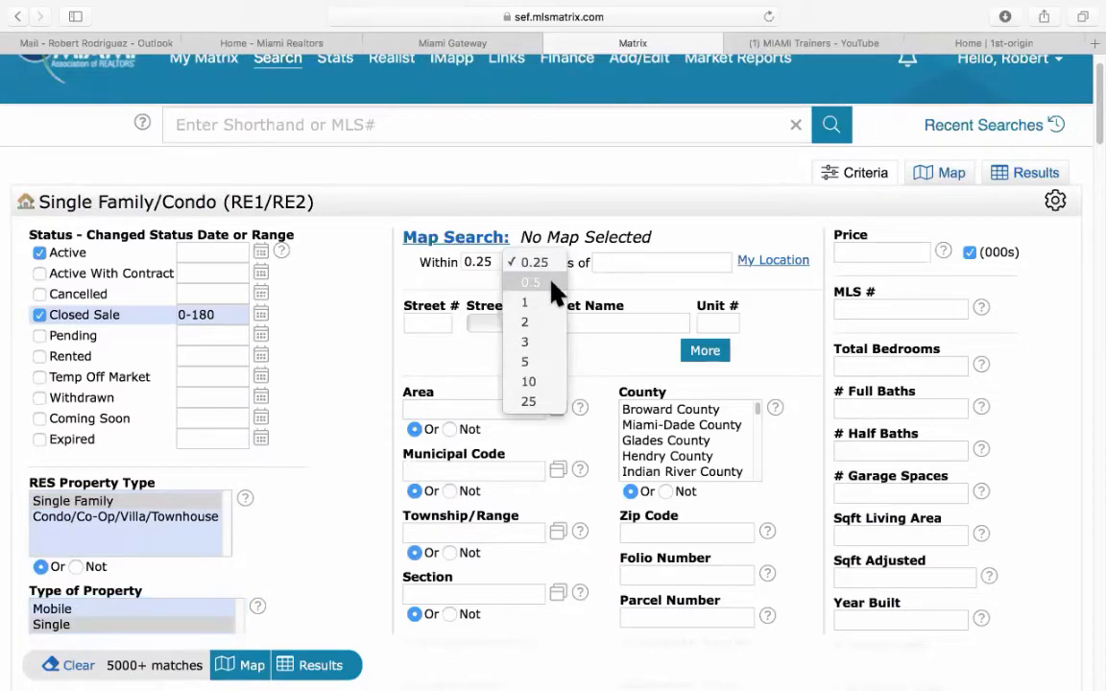
pyautogui.click(555, 284)
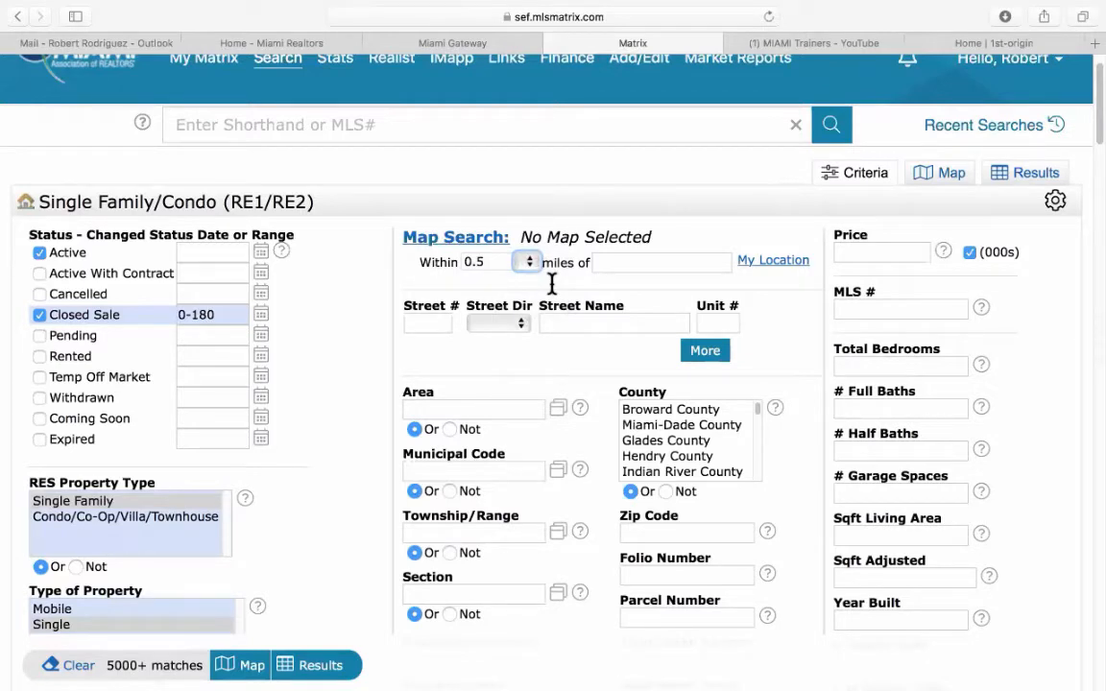
pyautogui.click(636, 262)
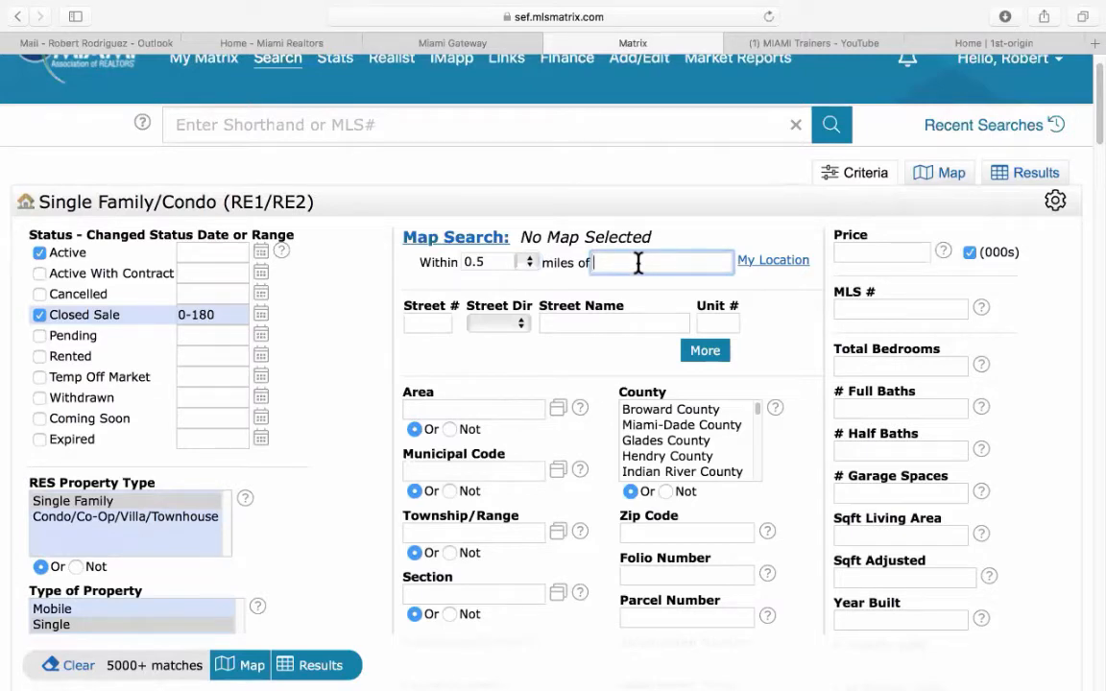
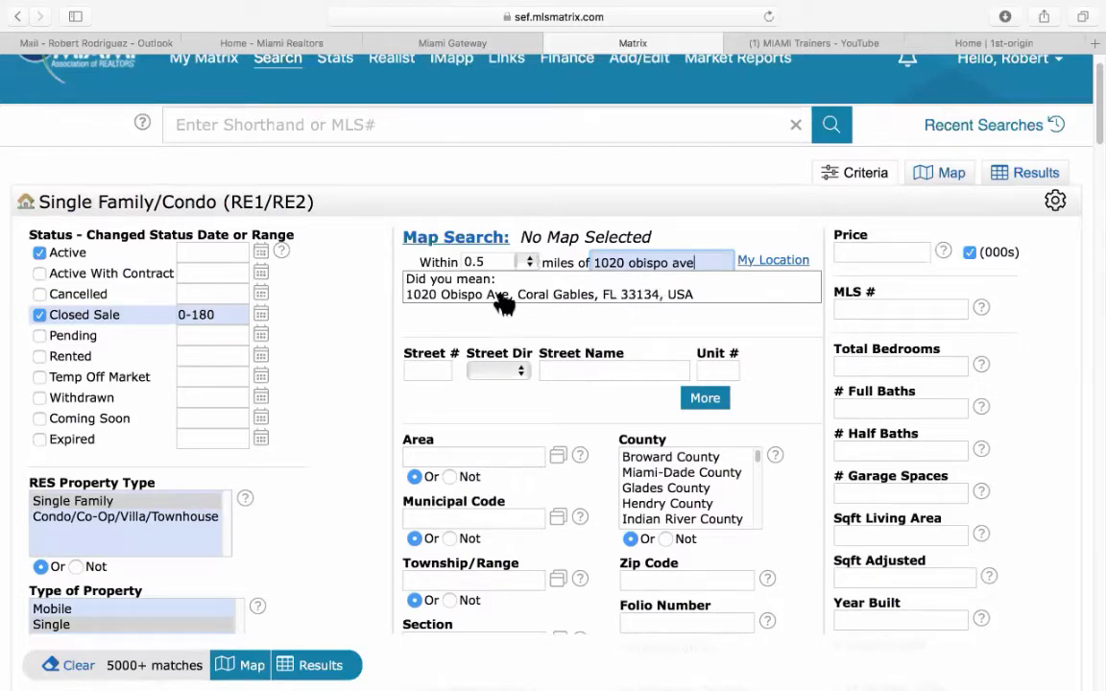
pyautogui.click(483, 299)
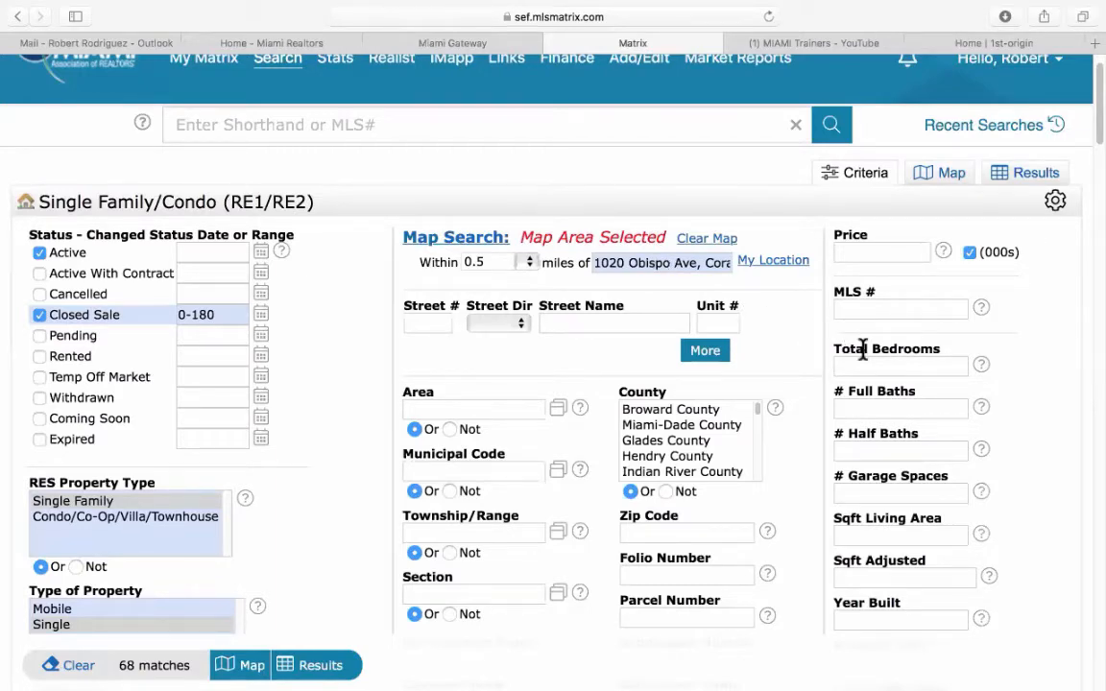
# Set Total Bedrooms to 4 and # Full Baths to 3, leaving 12 matches.
pyautogui.scroll(-2, 872, 373)
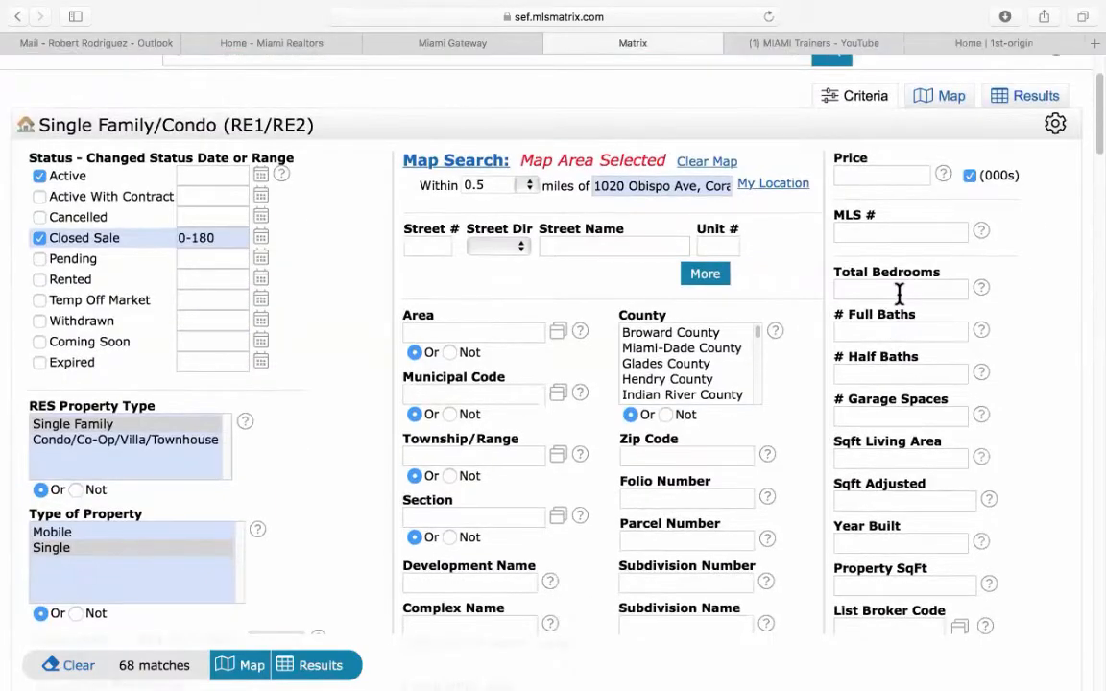
pyautogui.click(903, 290)
pyautogui.write('4')
pyautogui.click(891, 330)
pyautogui.write('3')
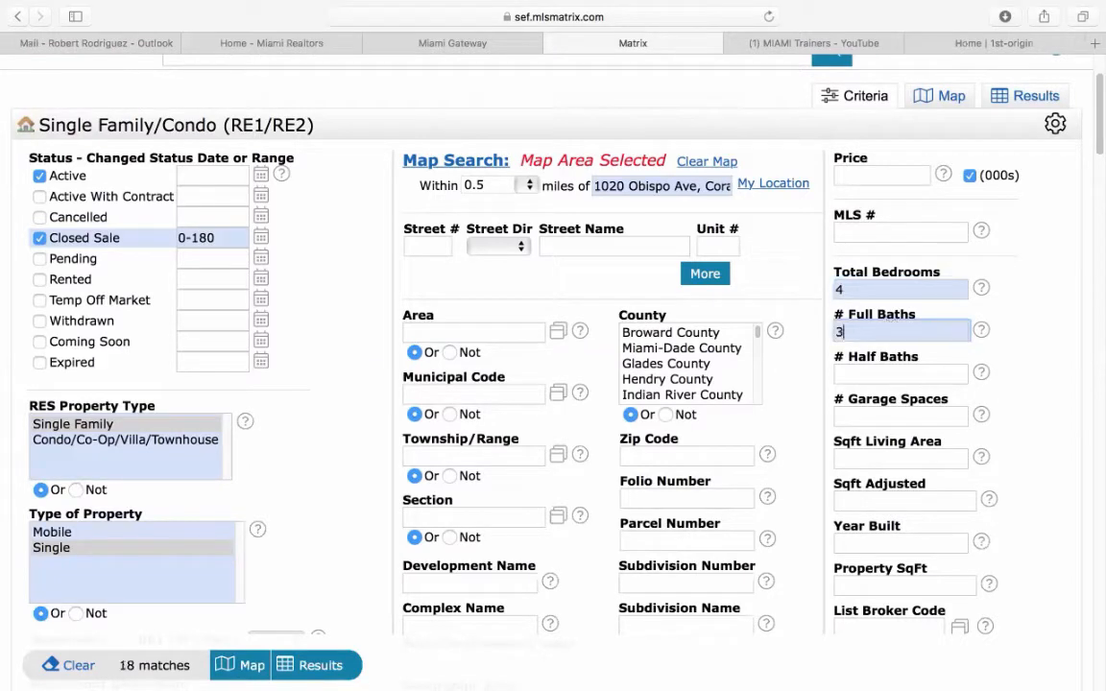
pyautogui.click(1038, 341)
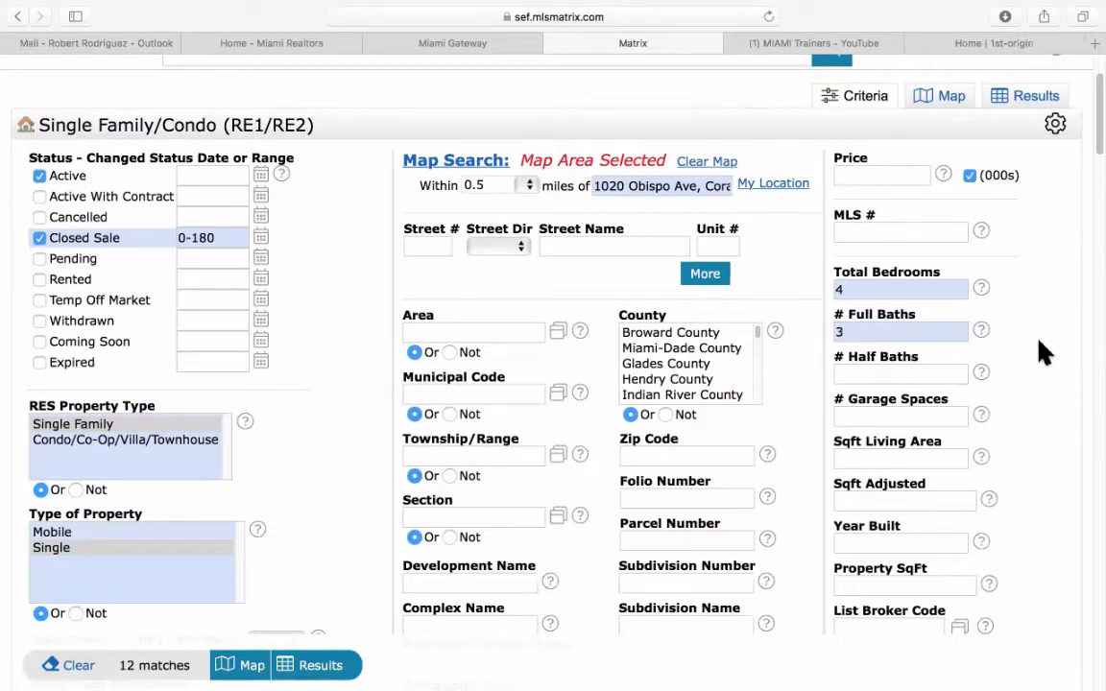
pyautogui.click(900, 287)
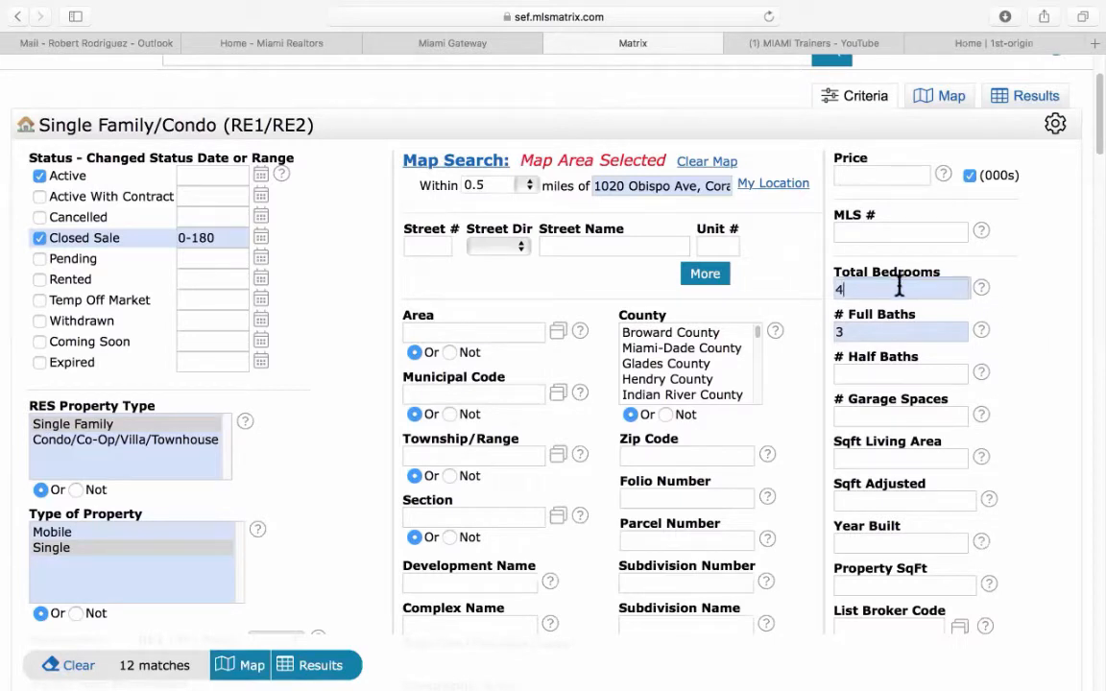
pyautogui.write('-5')
pyautogui.press('BackSpace')
pyautogui.press('BackSpace')
# Enter a Sqft Living Area range of 2500-3700, narrowing results to 4 matches.
pyautogui.scroll(-2, 1047, 437)
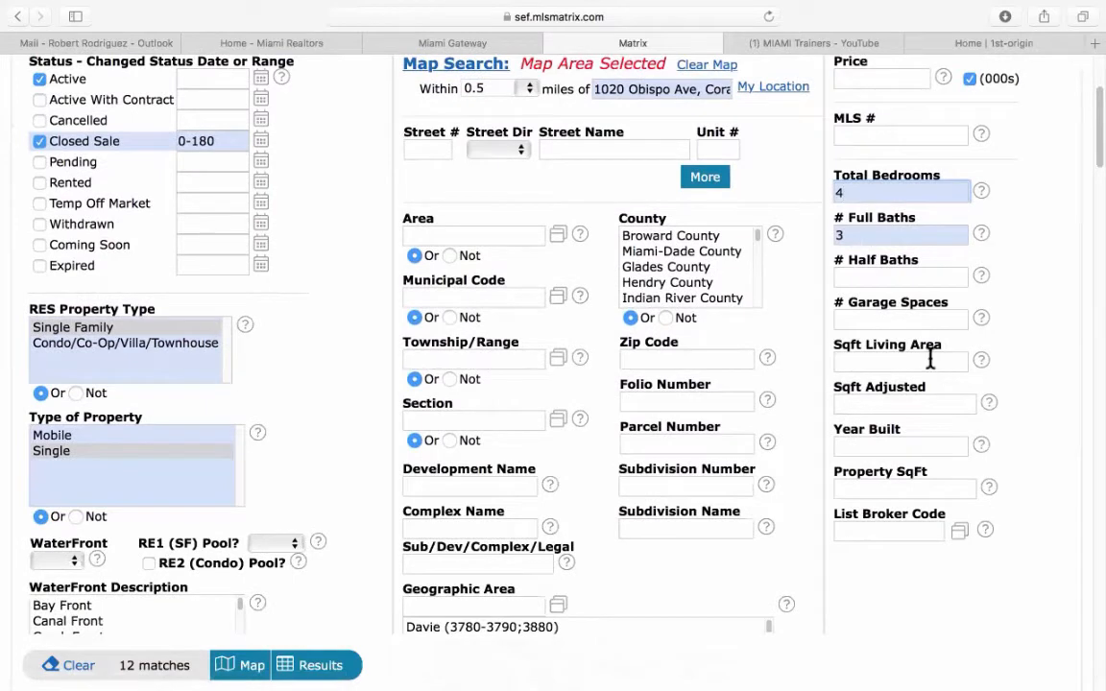
pyautogui.click(931, 361)
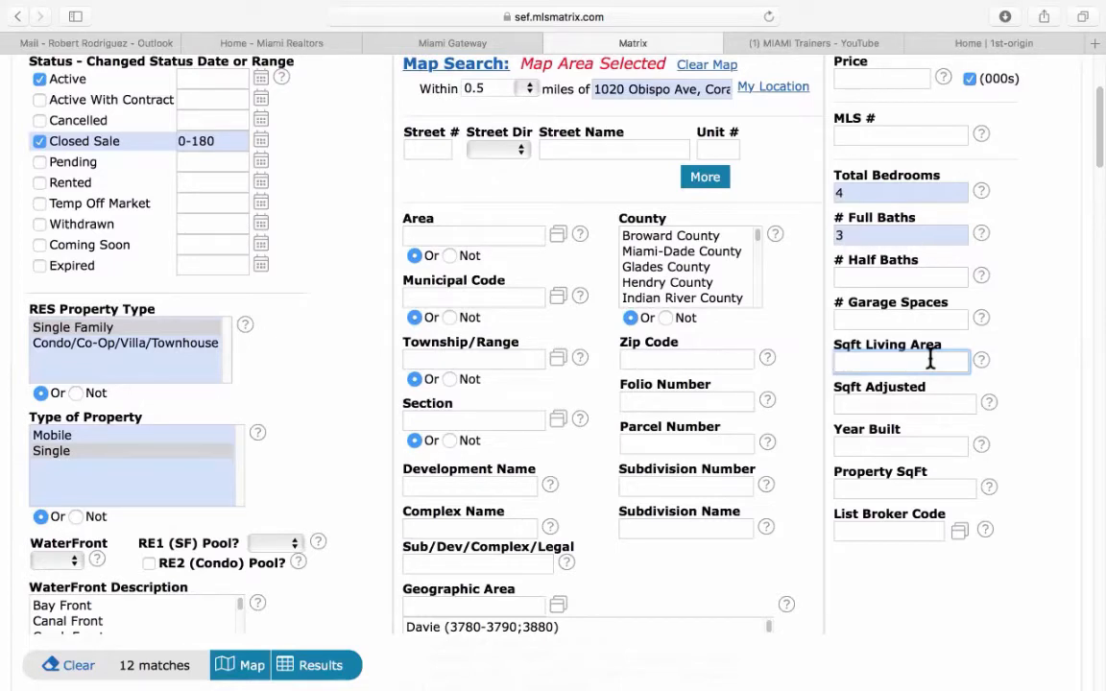
pyautogui.write('2500')
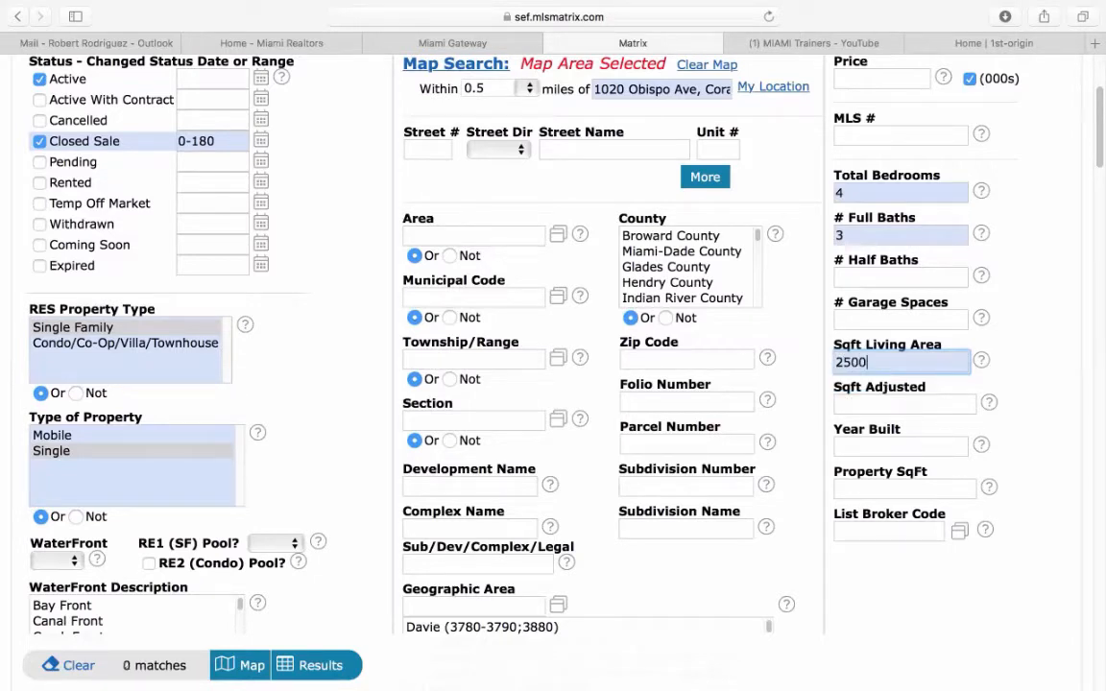
pyautogui.write('-')
pyautogui.write('3700')
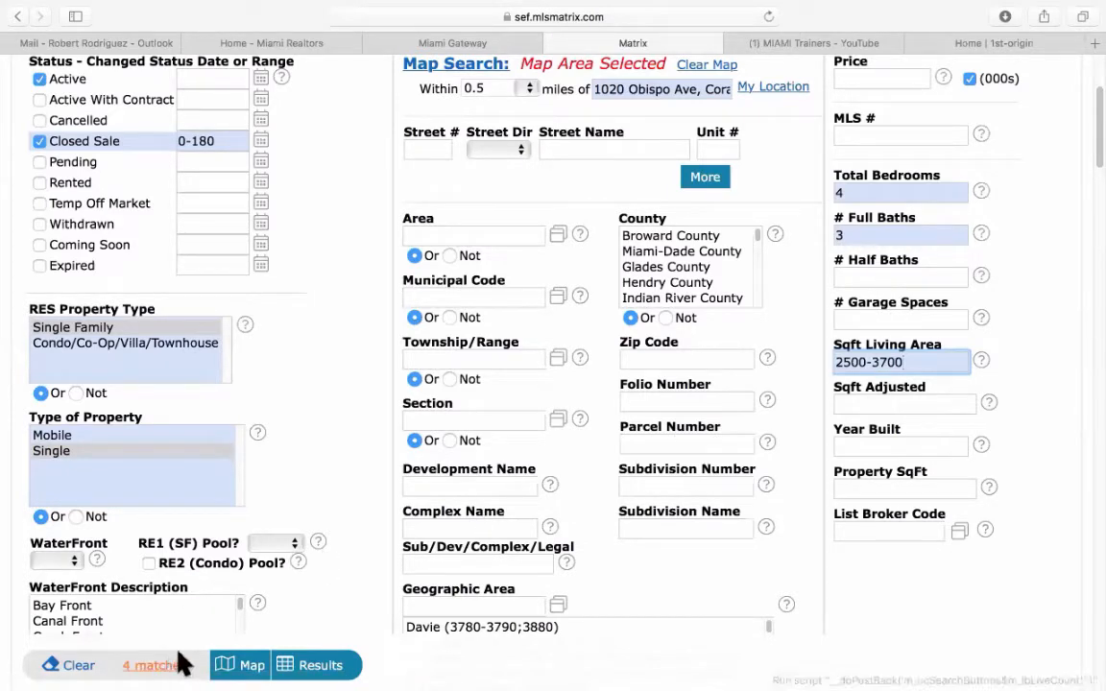
pyautogui.scroll(-3, 385, 566)
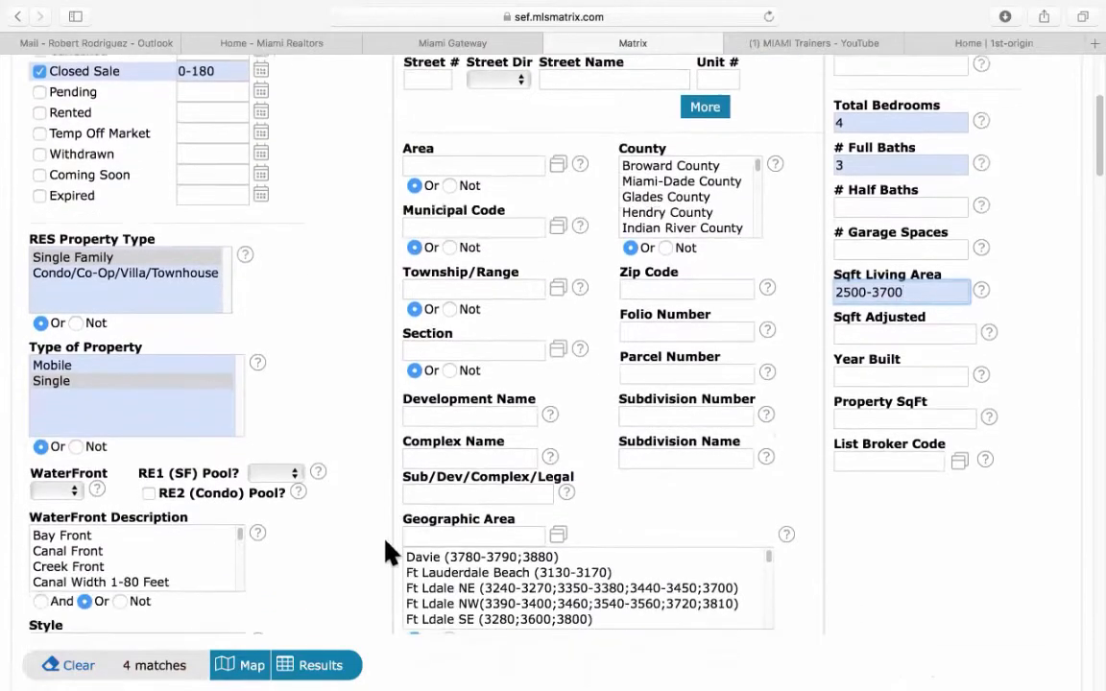
pyautogui.scroll(-5, 385, 553)
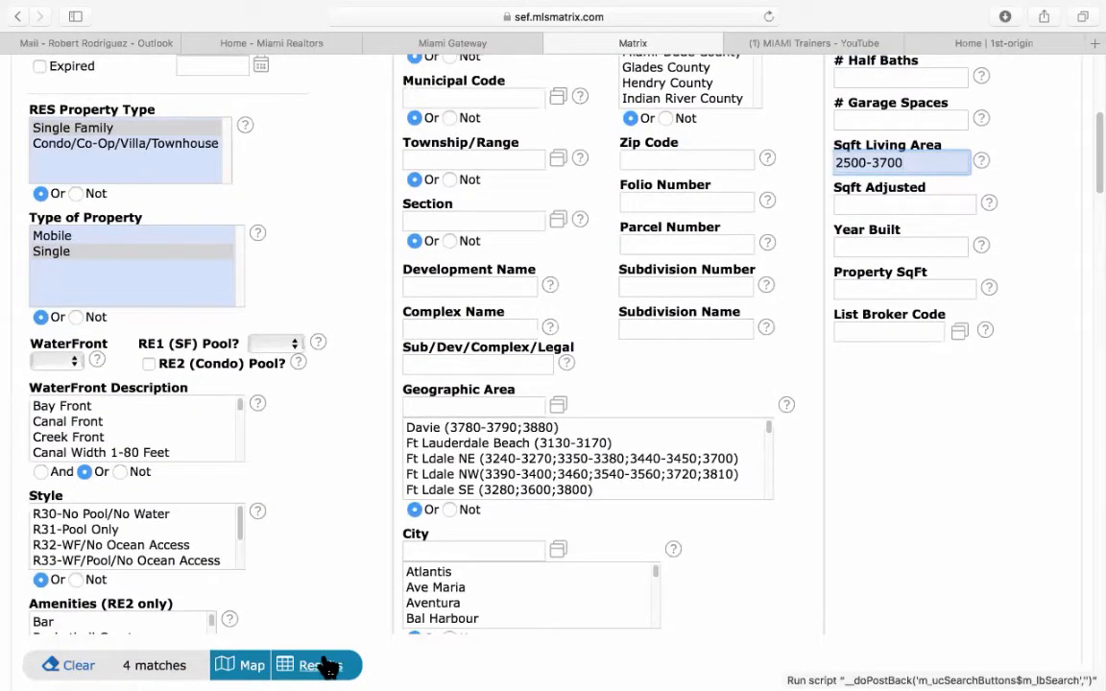
pyautogui.click(327, 665)
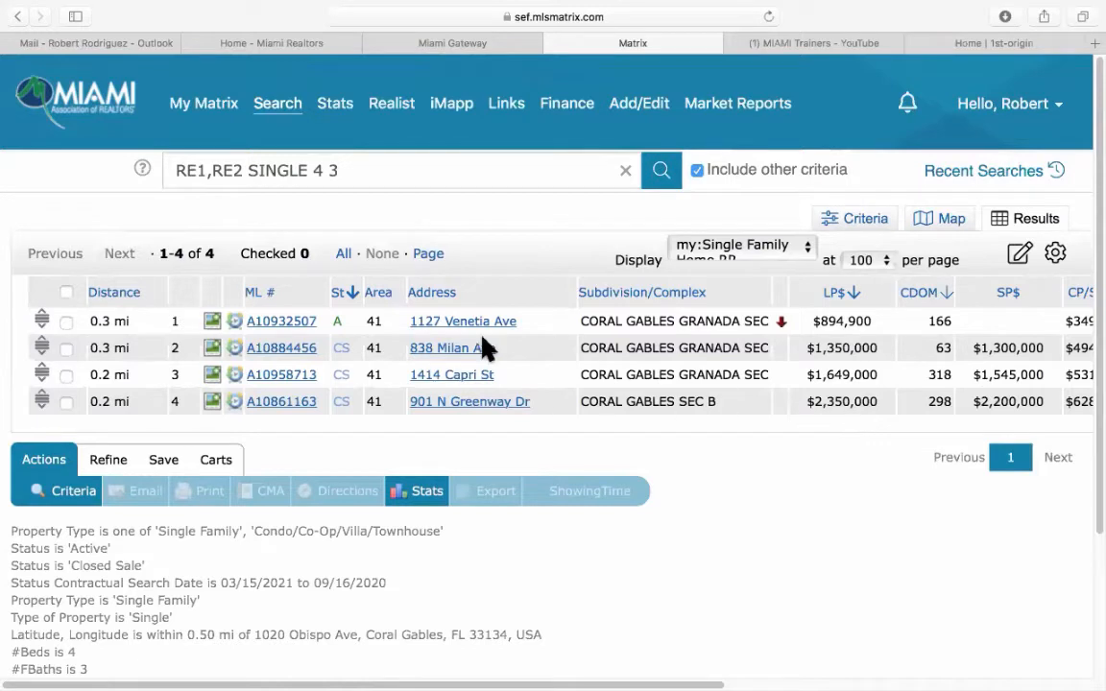
pyautogui.click(66, 350)
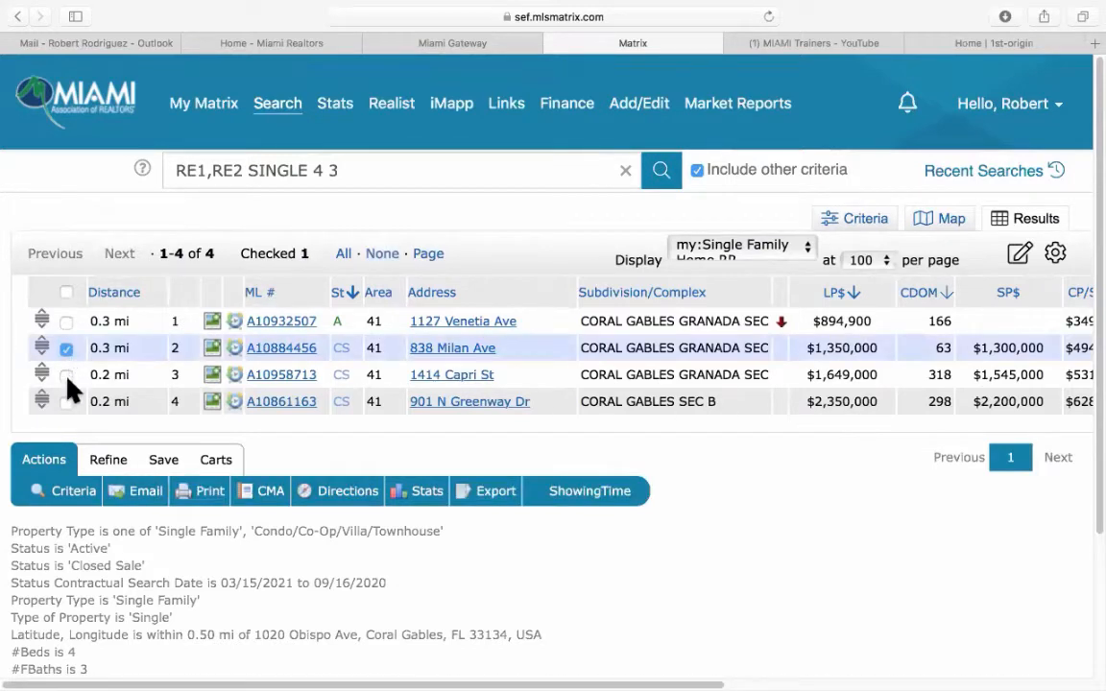
pyautogui.click(66, 376)
pyautogui.click(65, 402)
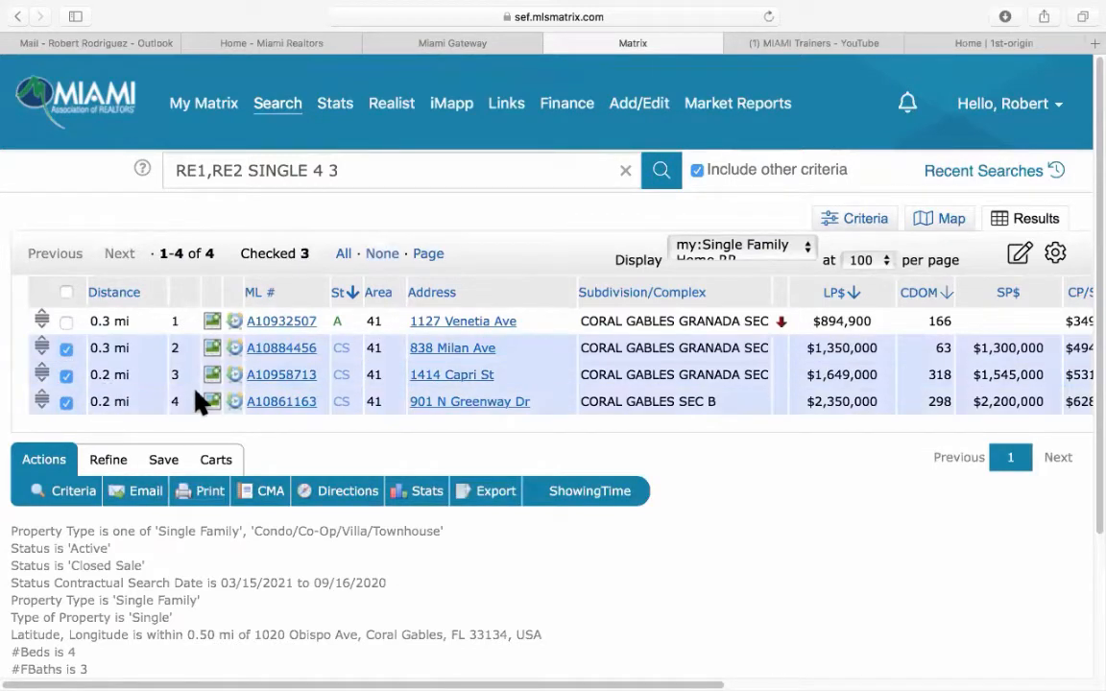
pyautogui.click(284, 322)
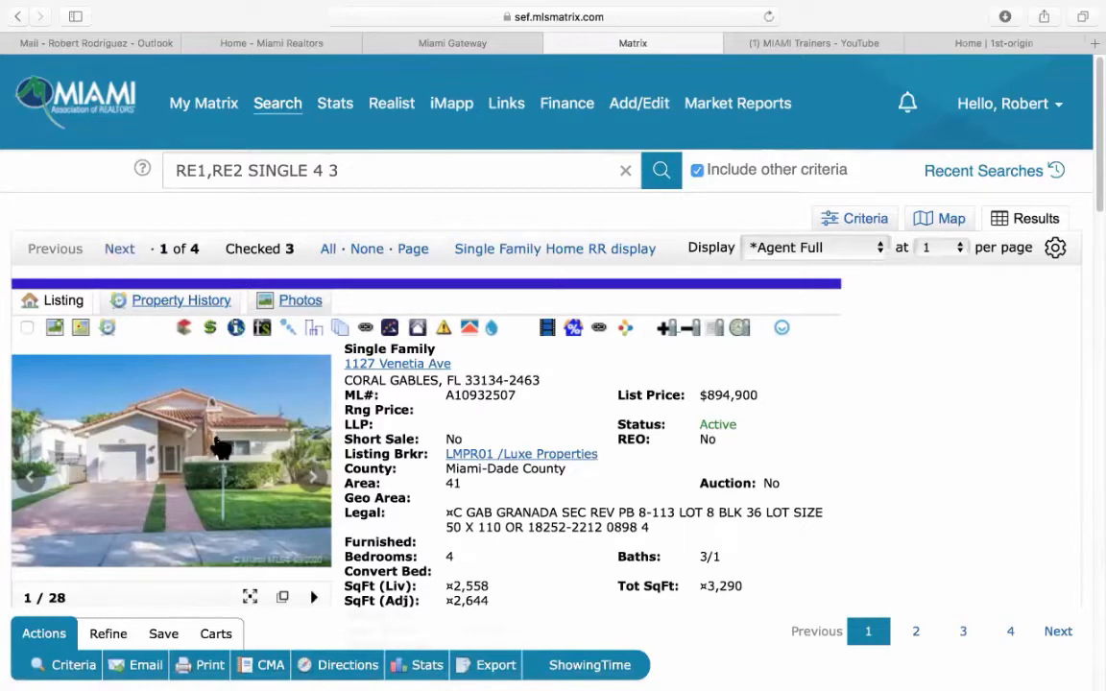
pyautogui.scroll(-2, 624, 480)
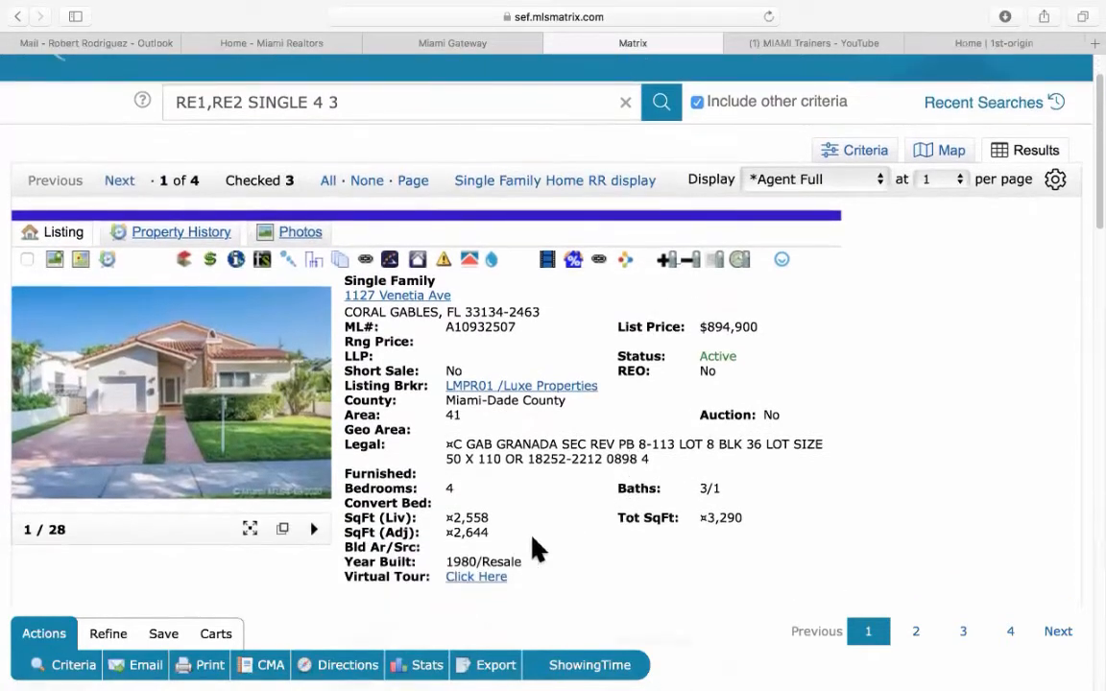
pyautogui.scroll(-1, 566, 523)
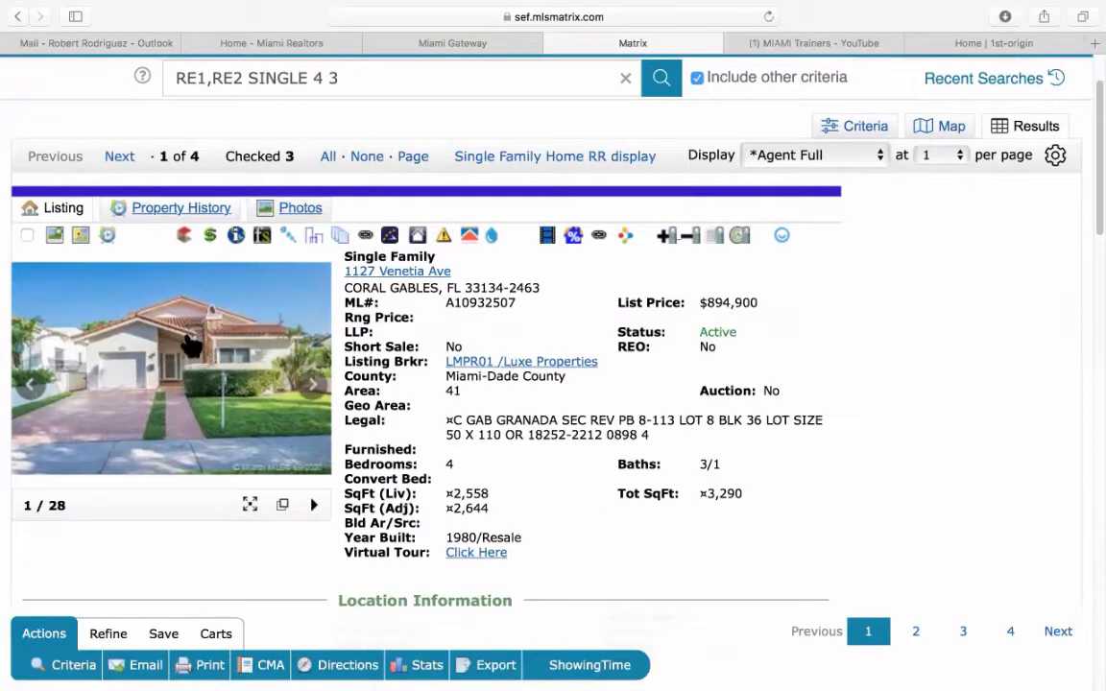
pyautogui.click(199, 338)
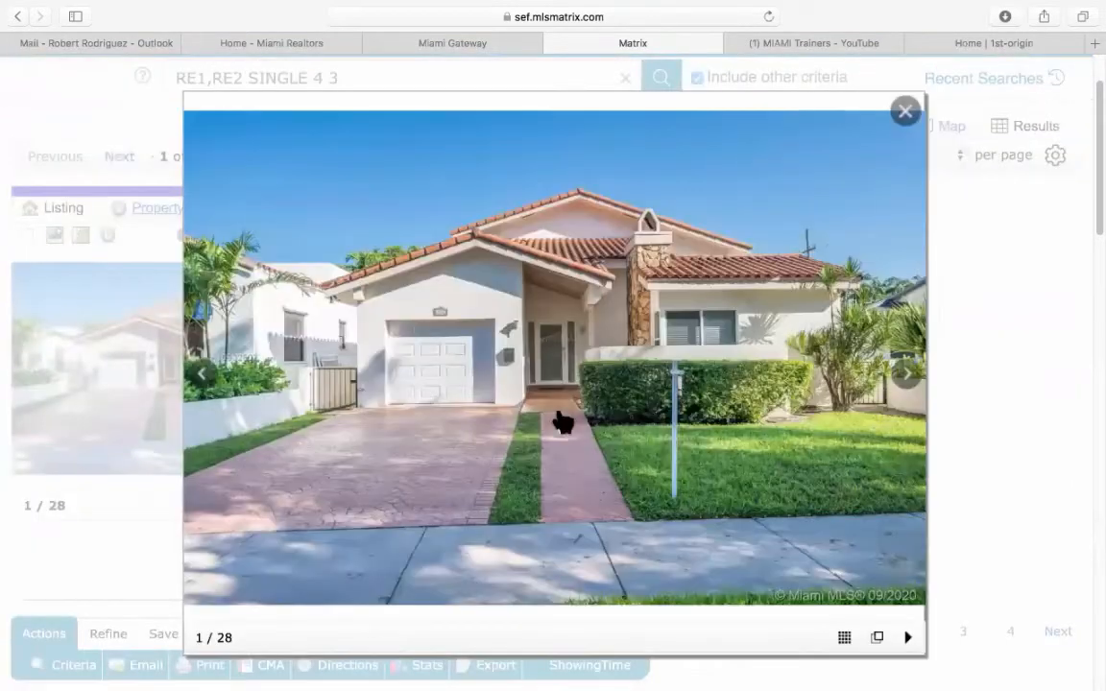
pyautogui.click(908, 375)
pyautogui.click(908, 374)
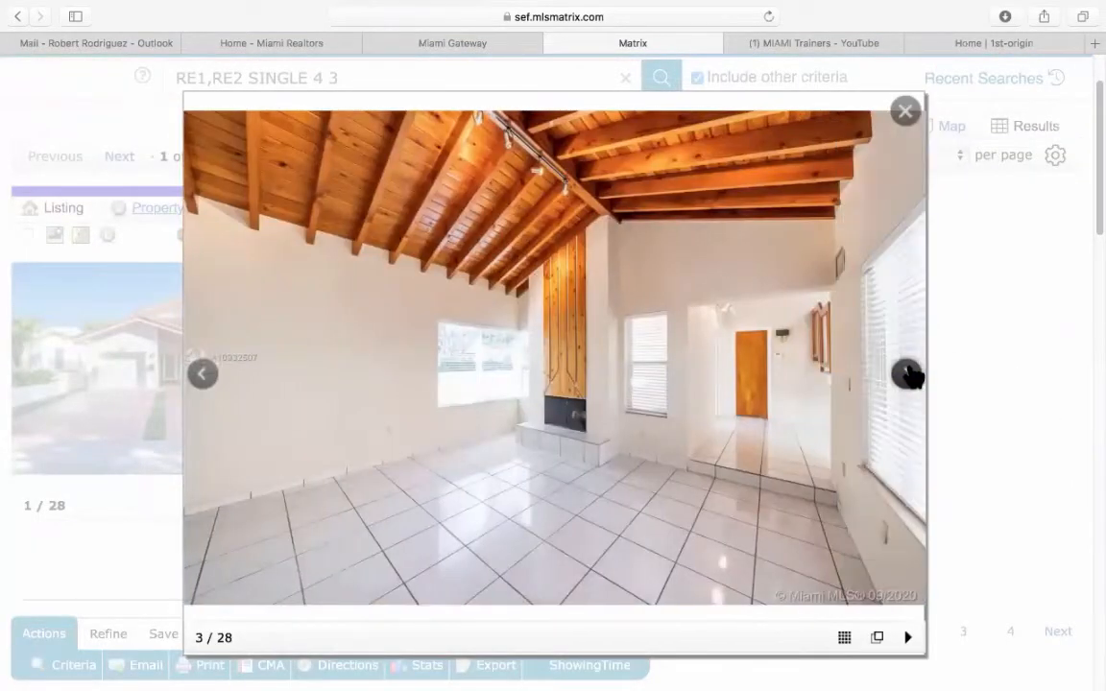
pyautogui.click(908, 374)
pyautogui.click(908, 375)
pyautogui.click(908, 375)
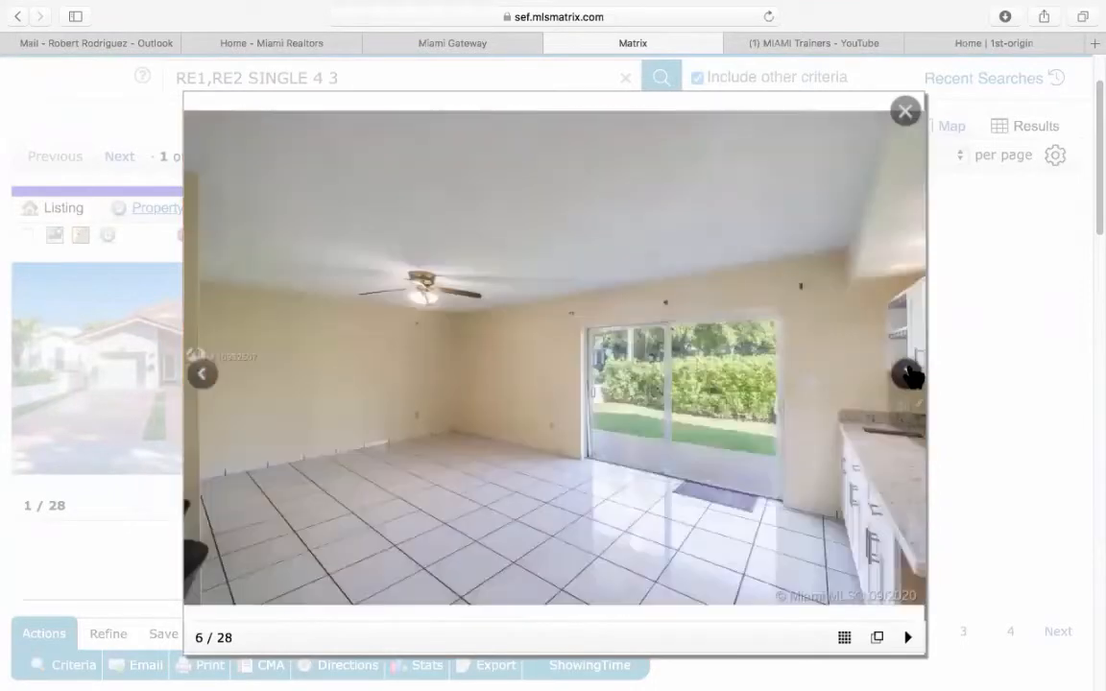
pyautogui.click(908, 375)
pyautogui.click(908, 375)
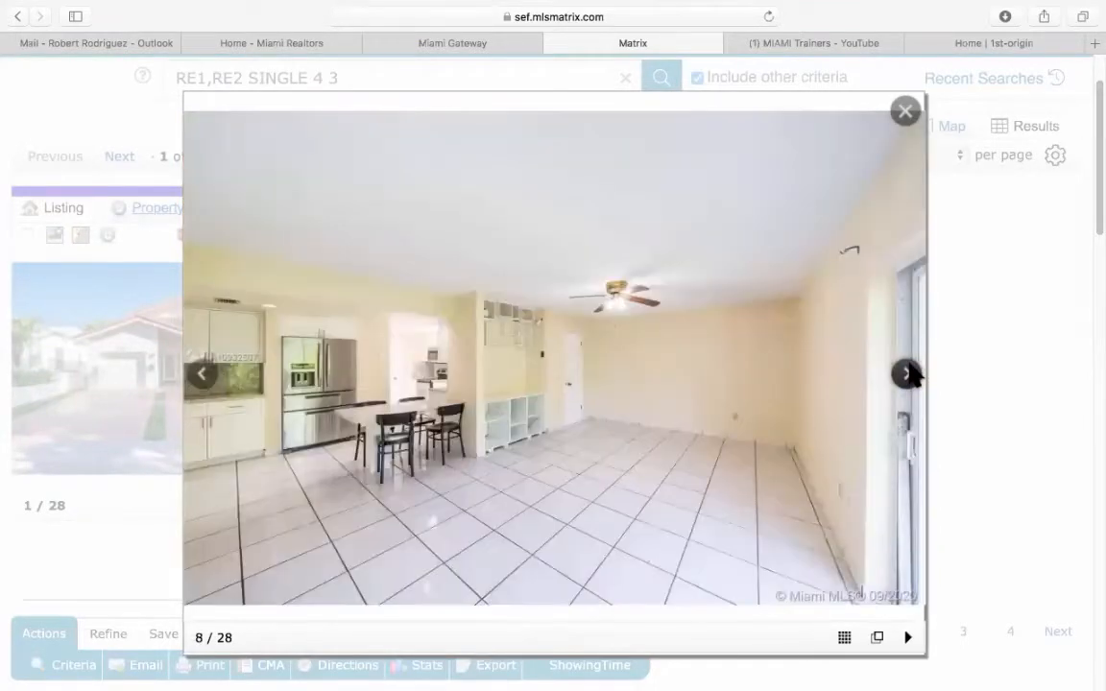
pyautogui.click(909, 375)
pyautogui.click(908, 374)
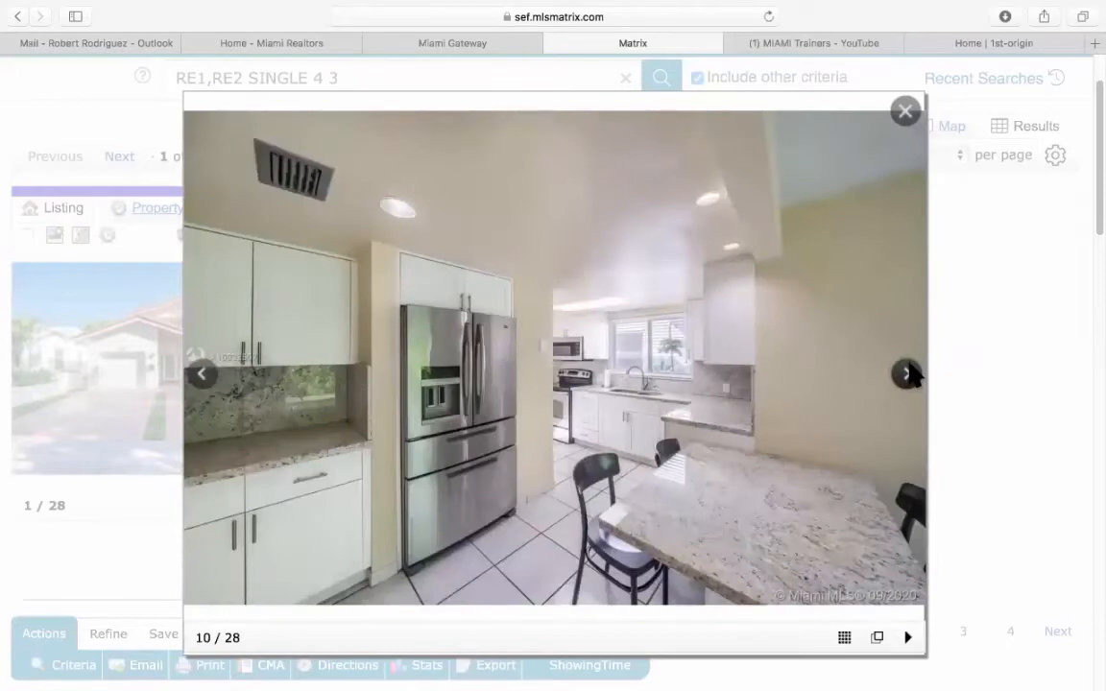
pyautogui.click(909, 375)
pyautogui.click(908, 375)
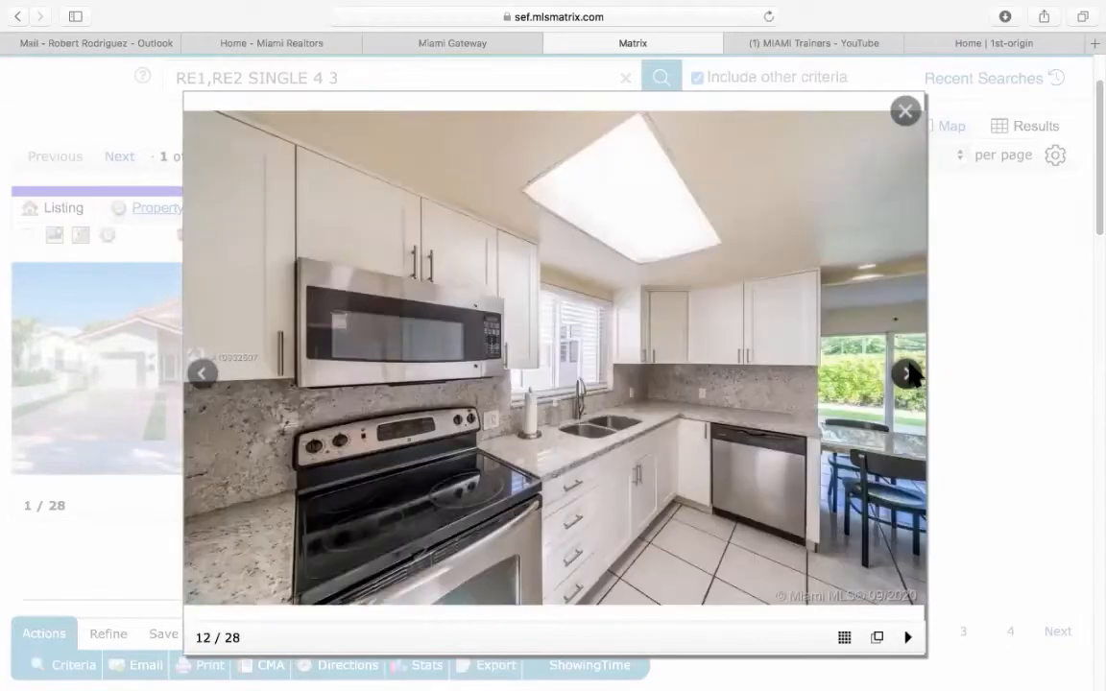
pyautogui.click(908, 374)
pyautogui.click(909, 374)
pyautogui.click(908, 375)
pyautogui.click(909, 374)
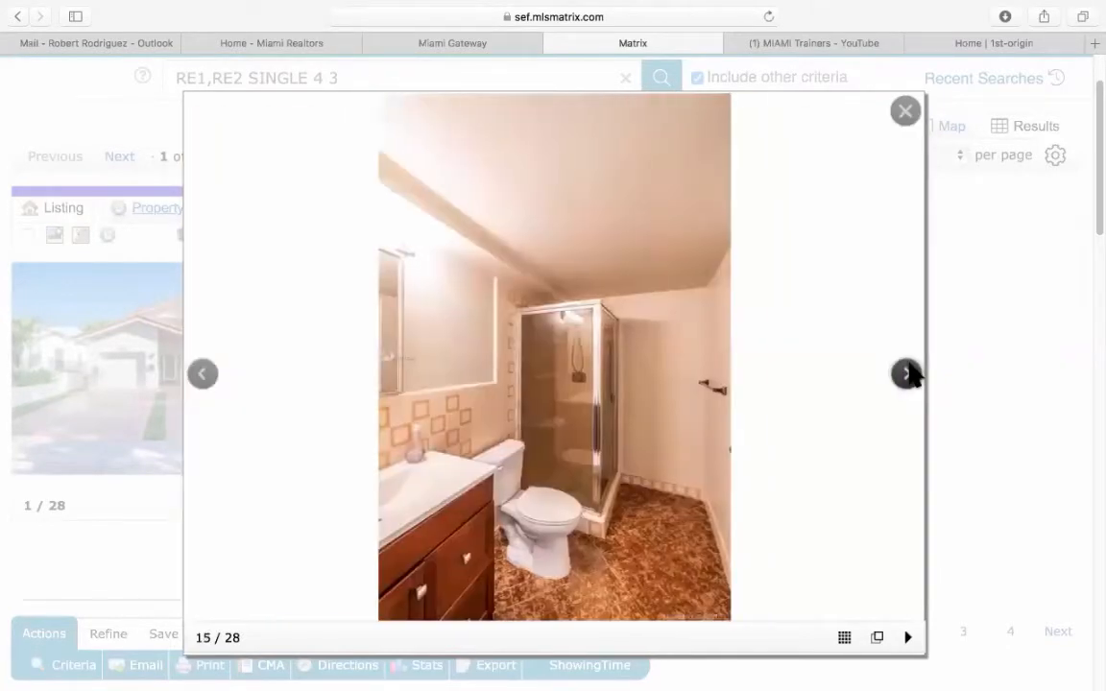
pyautogui.click(908, 374)
pyautogui.click(909, 375)
pyautogui.click(909, 375)
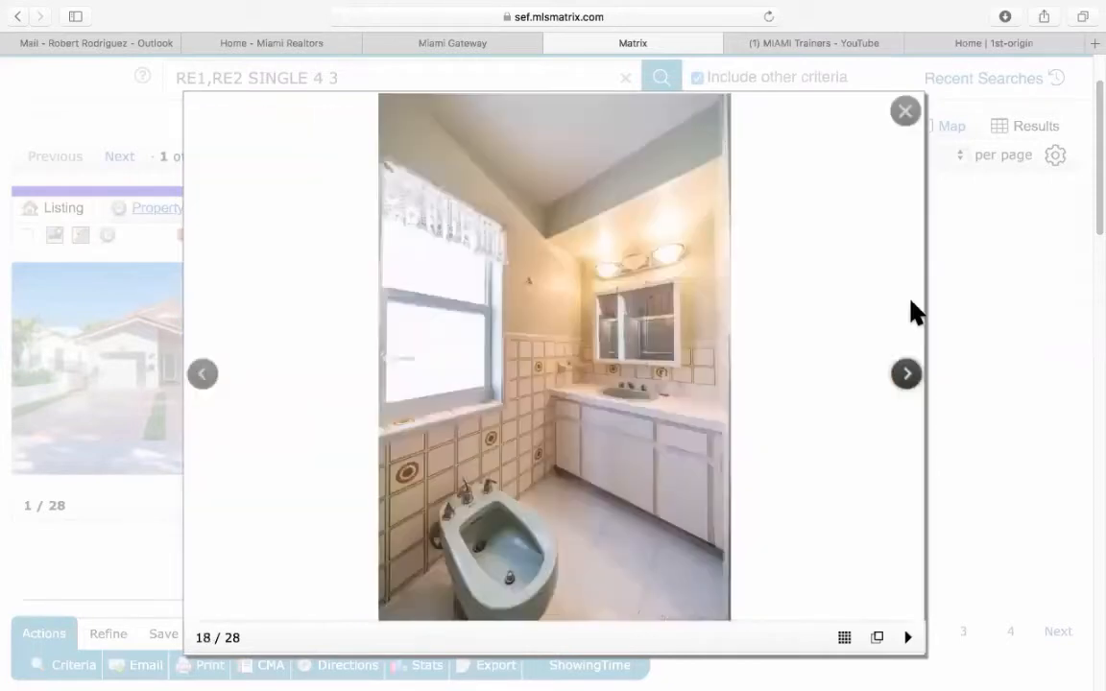
pyautogui.click(903, 110)
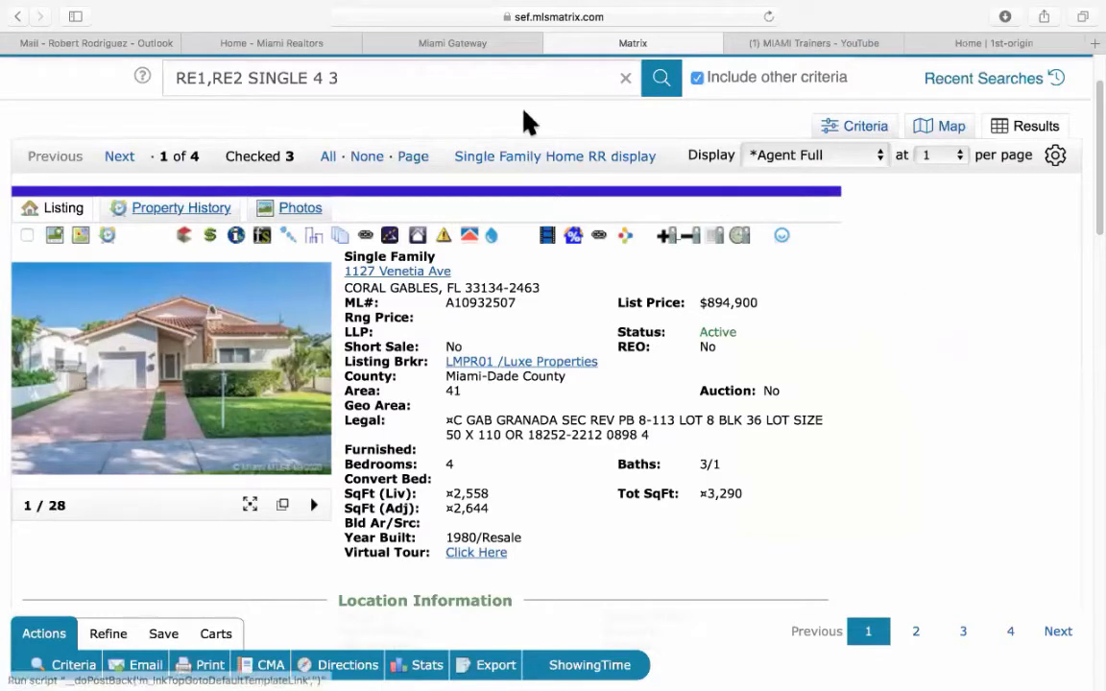
pyautogui.click(528, 166)
pyautogui.scroll(2, 419, 220)
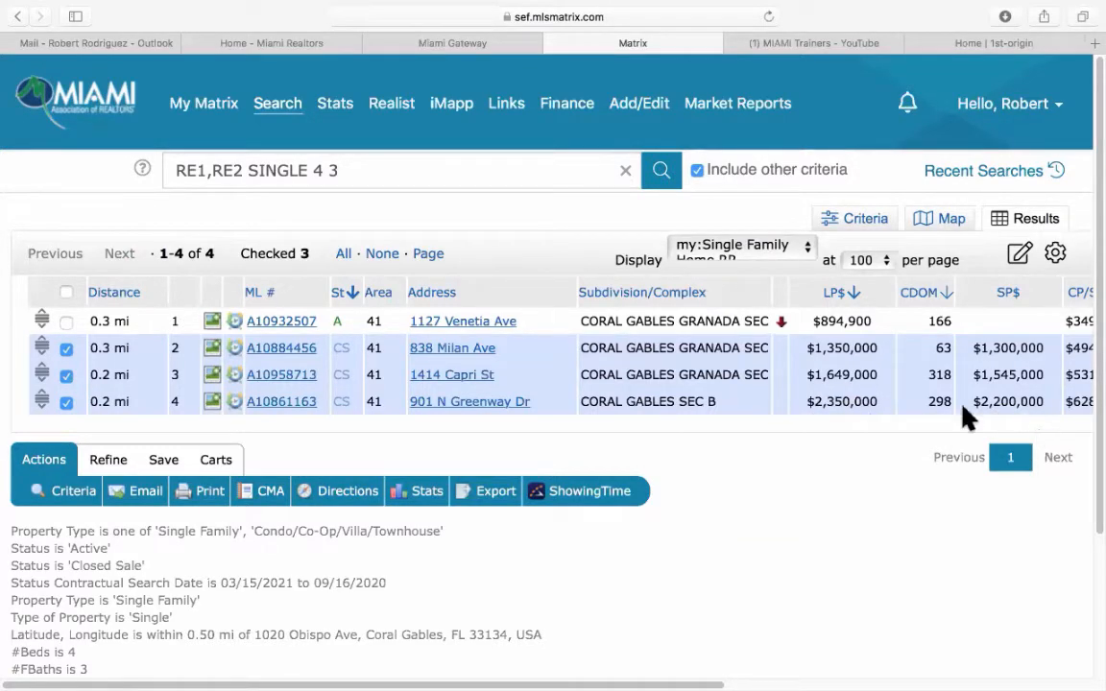
pyautogui.click(280, 407)
pyautogui.click(125, 453)
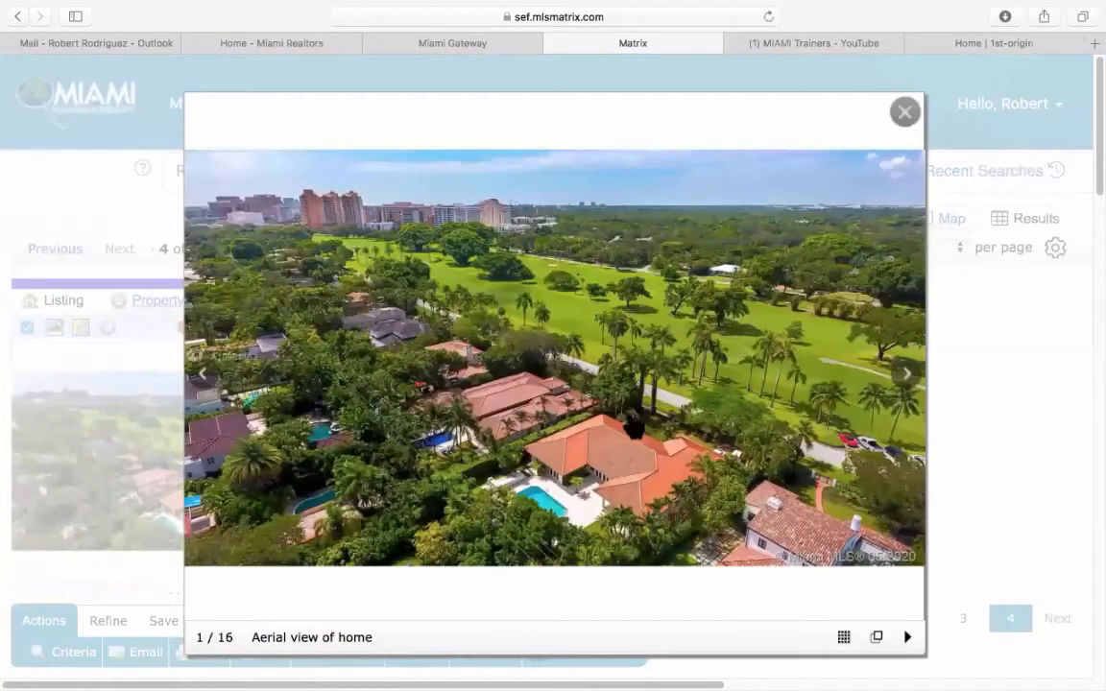
pyautogui.click(906, 376)
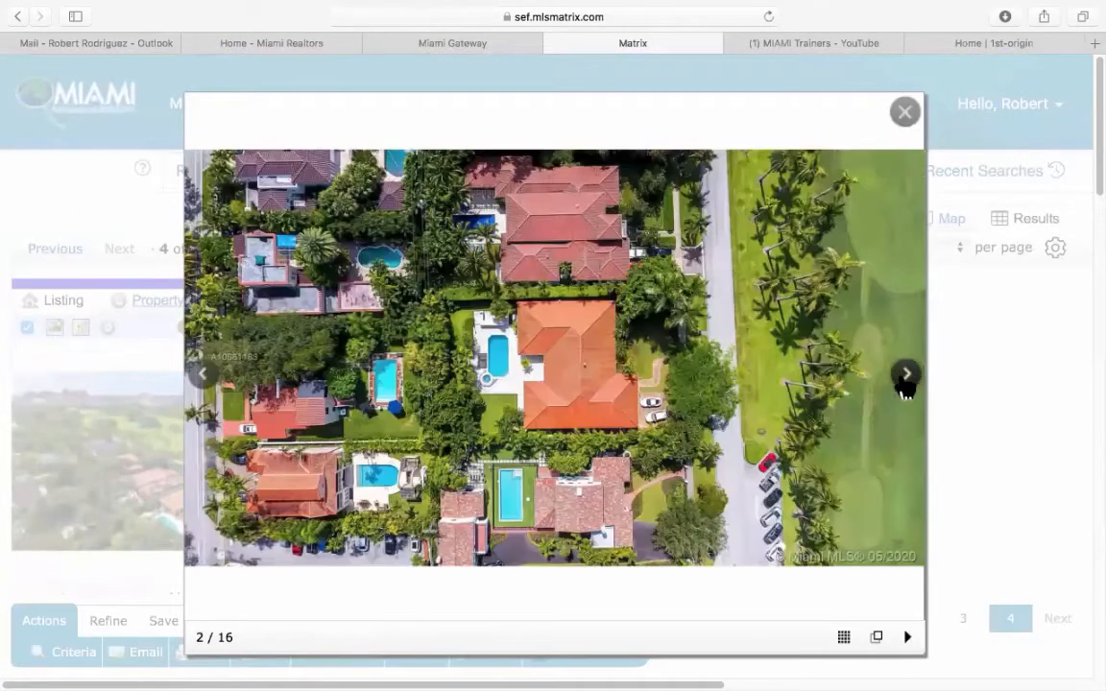
pyautogui.click(905, 379)
pyautogui.click(906, 379)
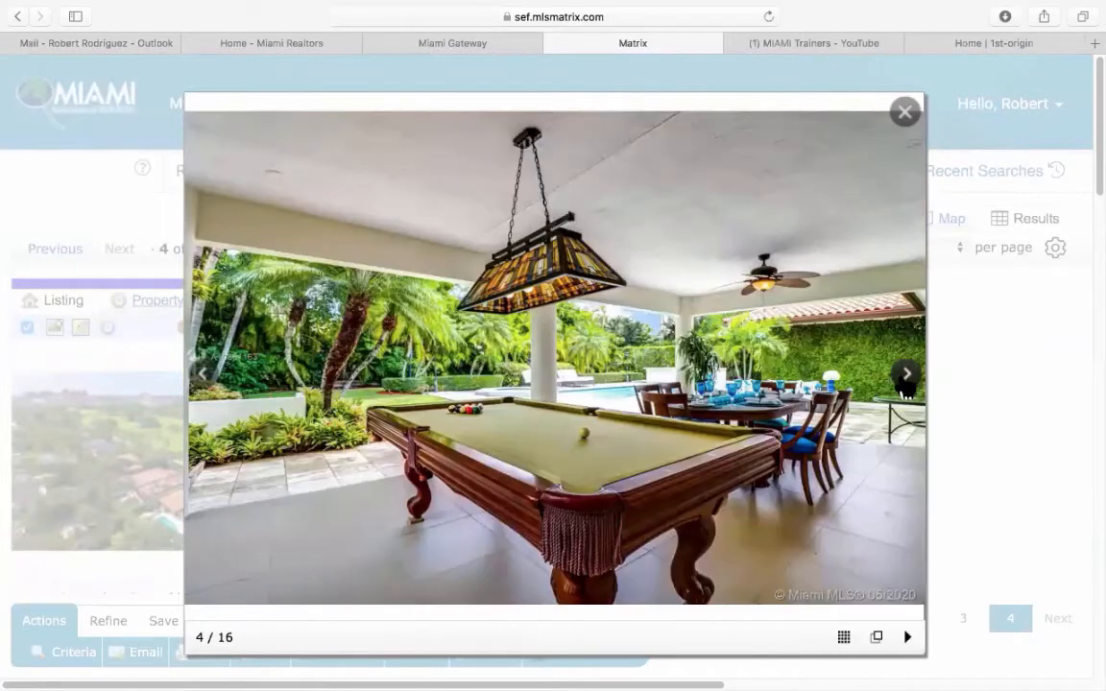
pyautogui.click(905, 379)
pyautogui.click(905, 379)
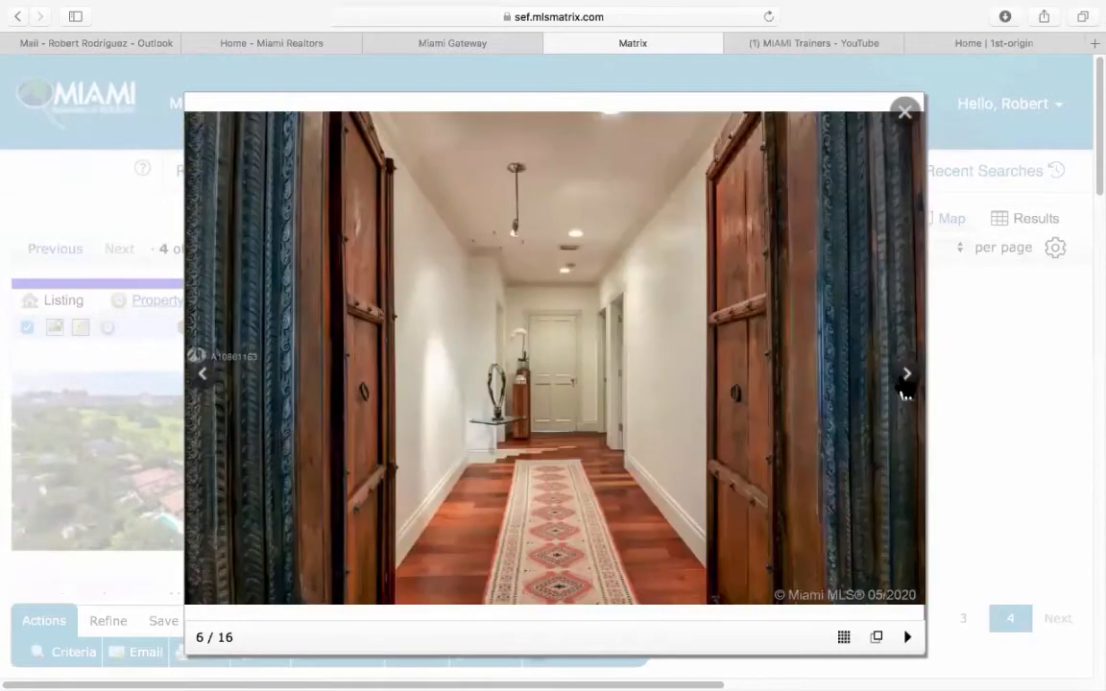
pyautogui.click(905, 376)
pyautogui.click(905, 377)
pyautogui.click(905, 376)
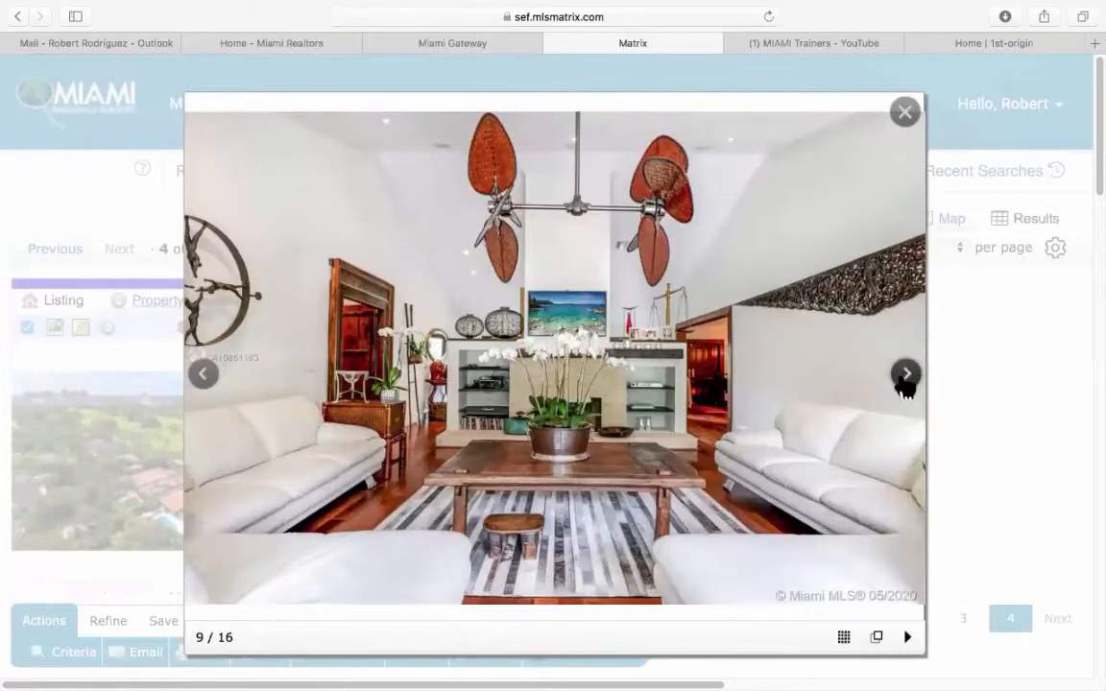
pyautogui.click(906, 377)
pyautogui.click(906, 377)
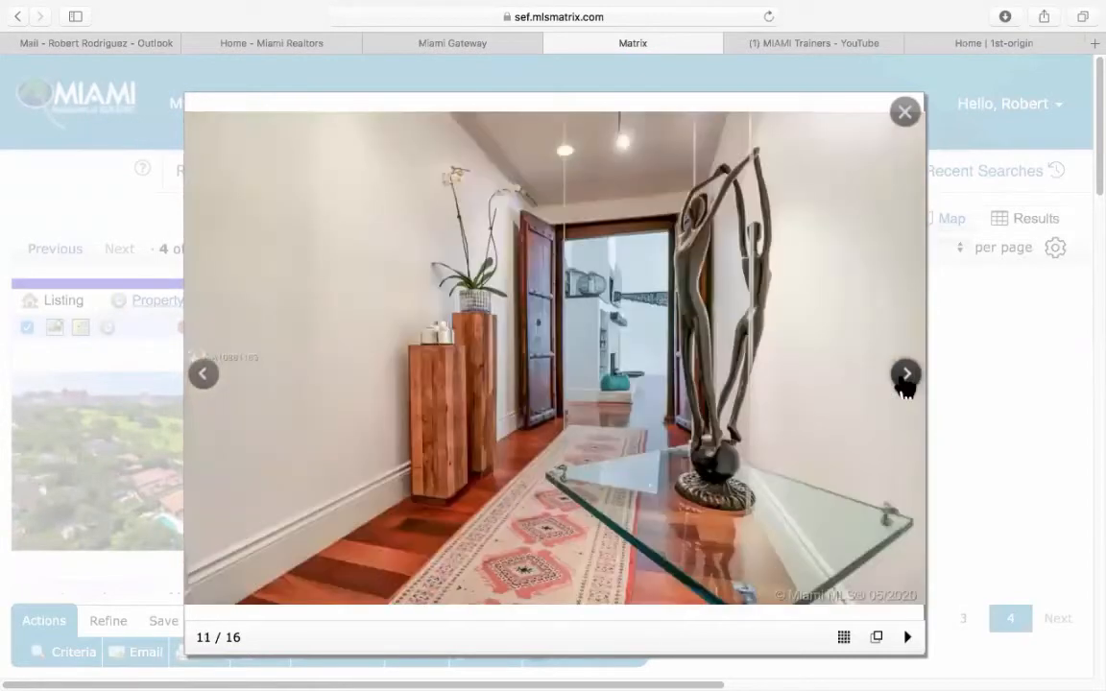
pyautogui.click(905, 376)
pyautogui.click(905, 377)
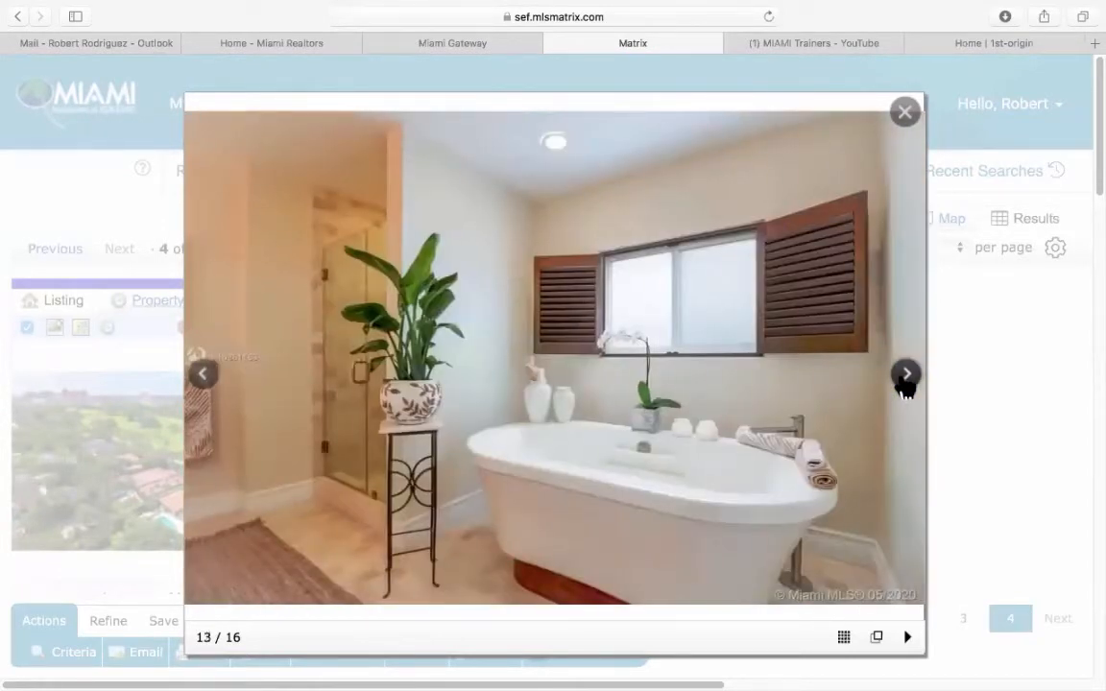
pyautogui.click(906, 376)
pyautogui.click(906, 377)
pyautogui.click(905, 377)
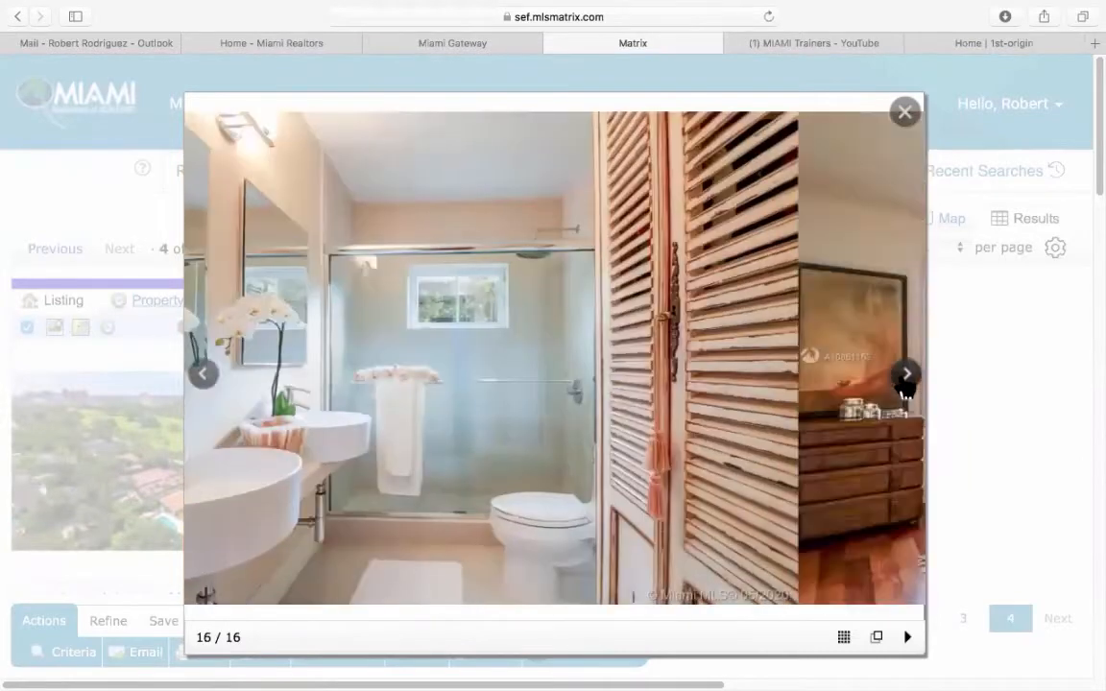
pyautogui.click(906, 376)
pyautogui.click(905, 376)
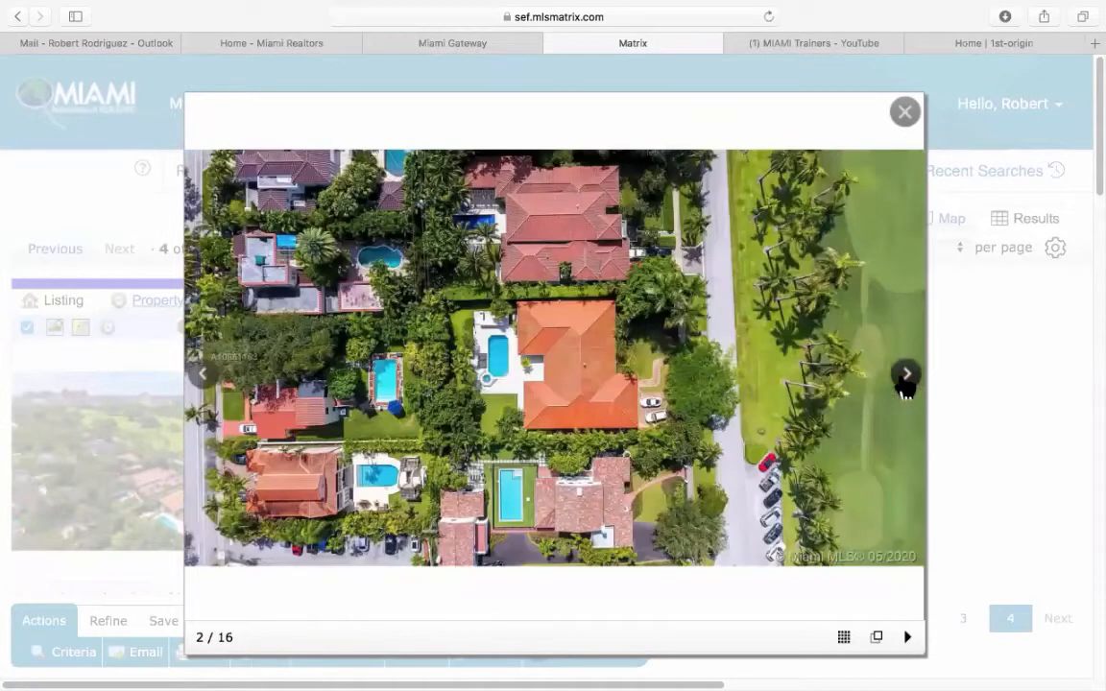
pyautogui.click(904, 113)
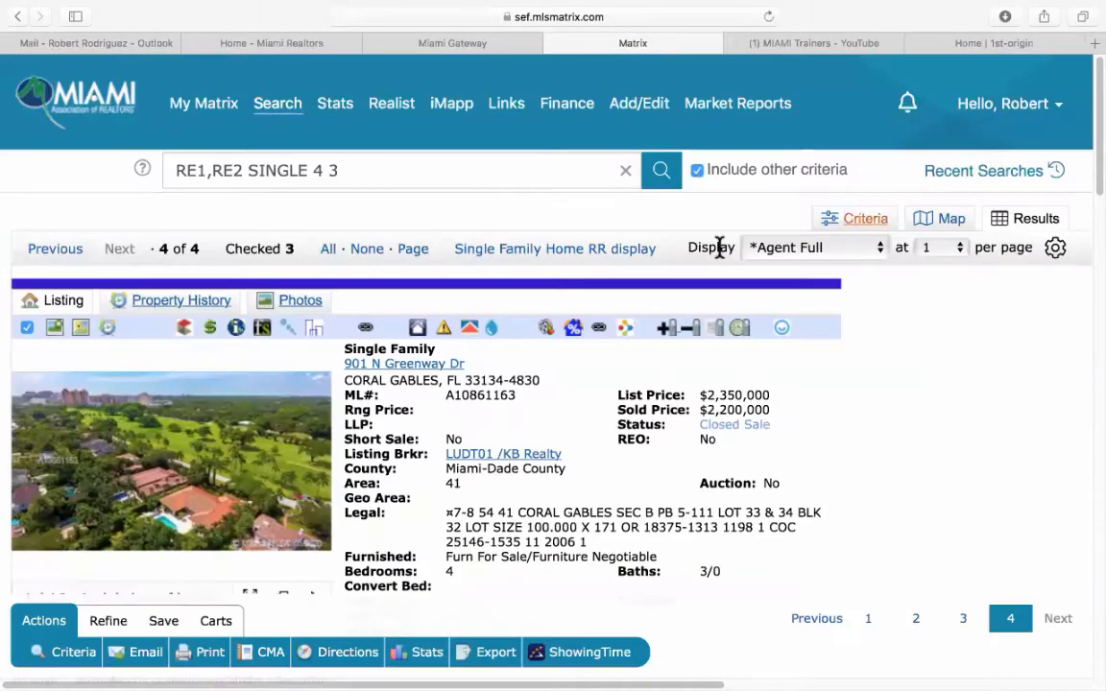
pyautogui.click(597, 251)
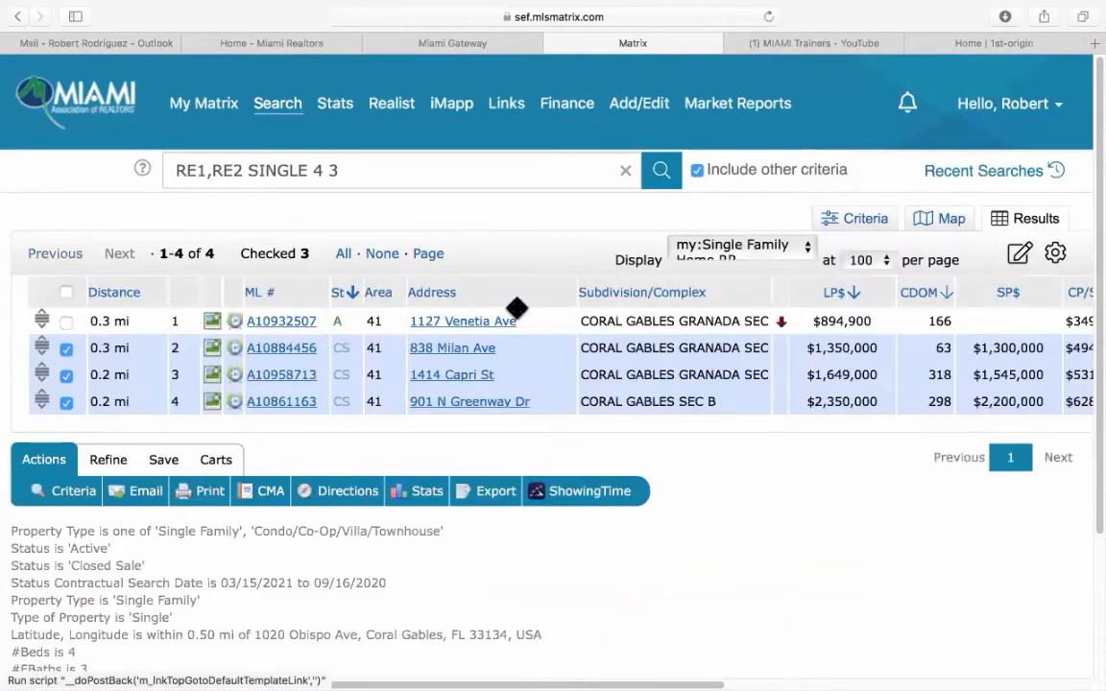
pyautogui.click(66, 401)
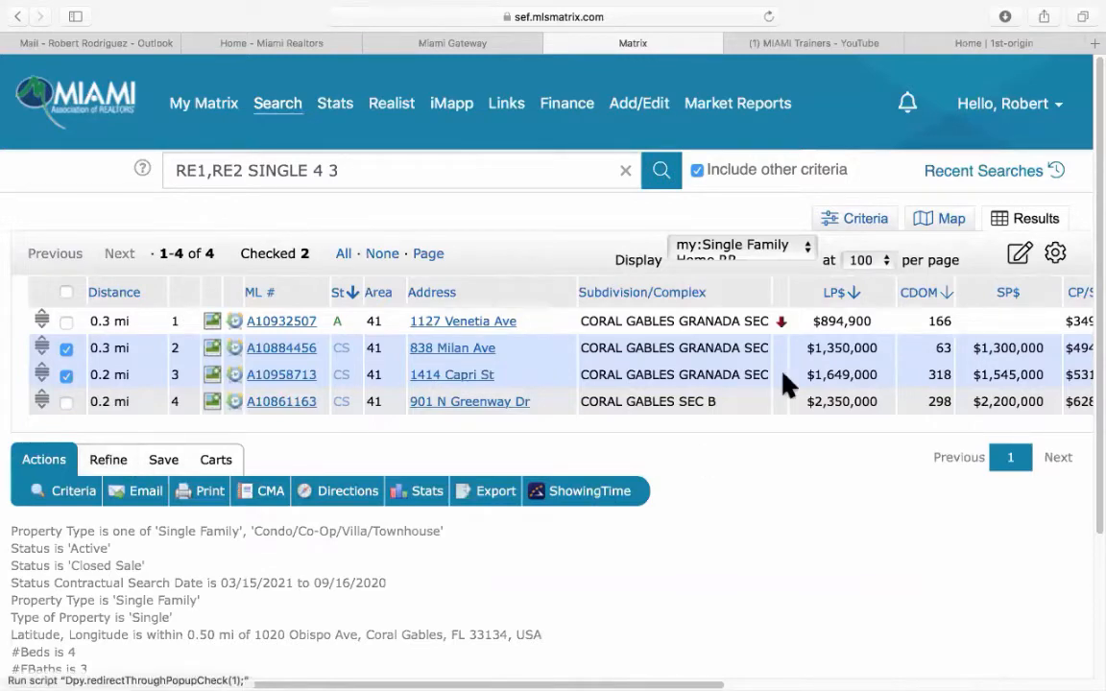
pyautogui.click(866, 221)
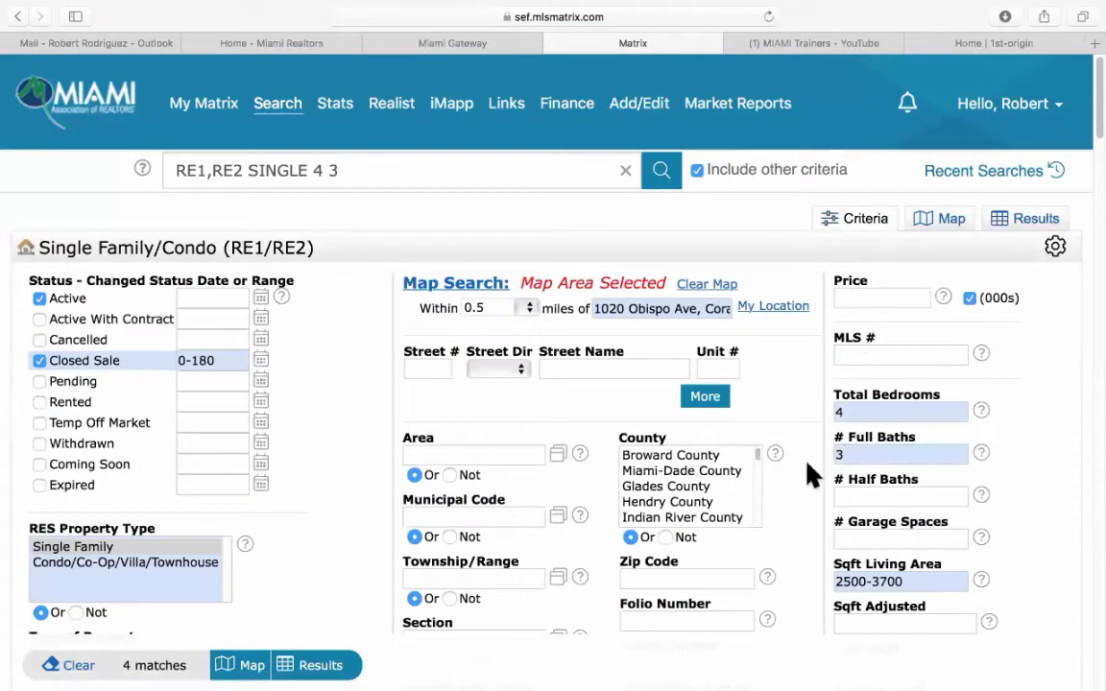
pyautogui.scroll(-3, 816, 461)
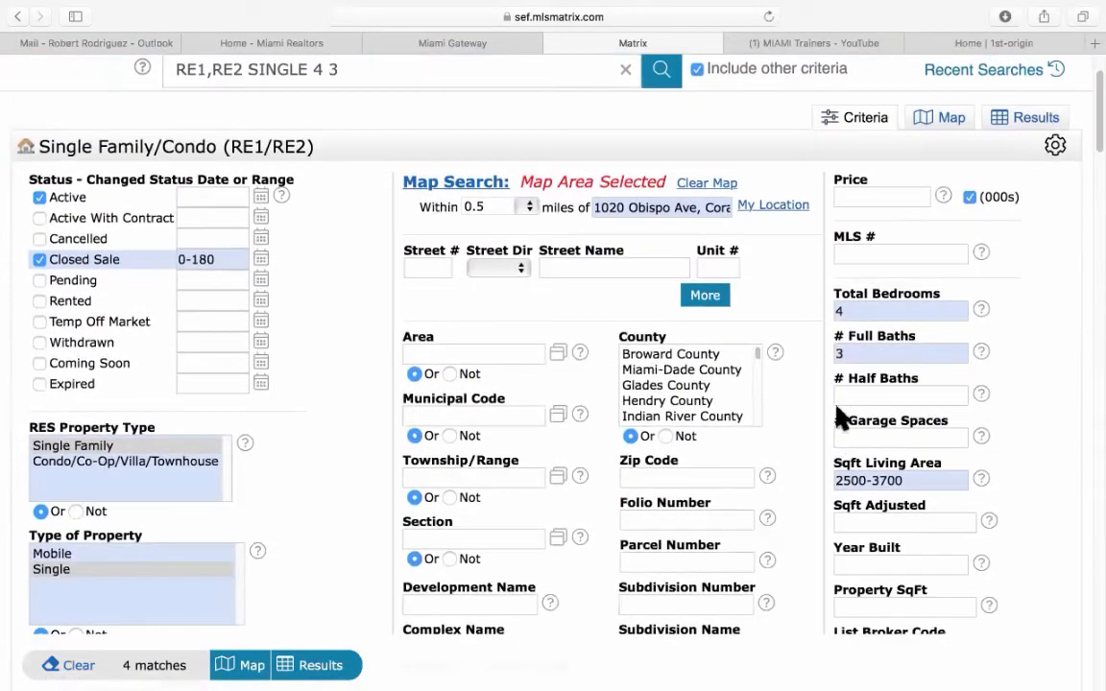
pyautogui.click(864, 311)
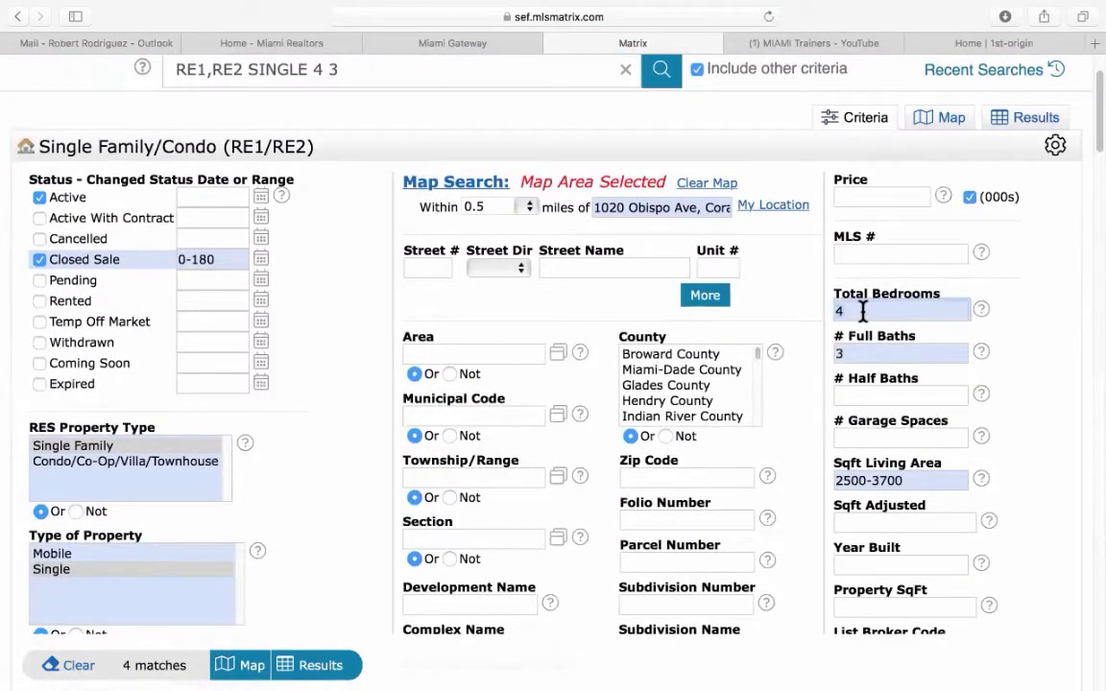
pyautogui.press('BackSpace')
pyautogui.write('3-4')
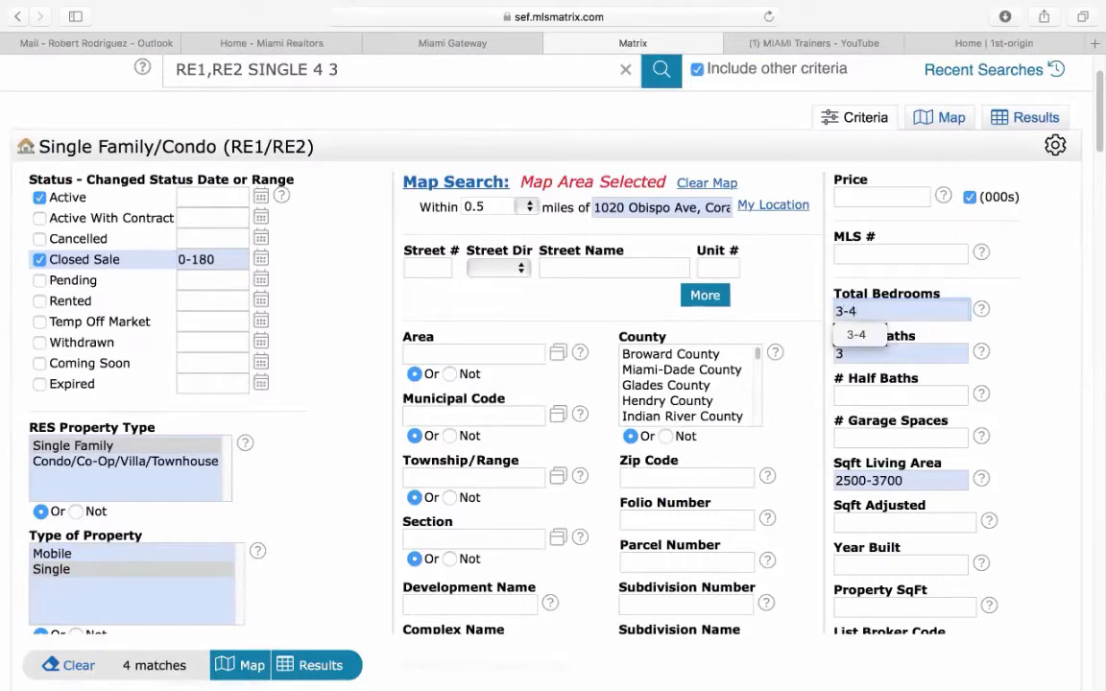
pyautogui.click(337, 539)
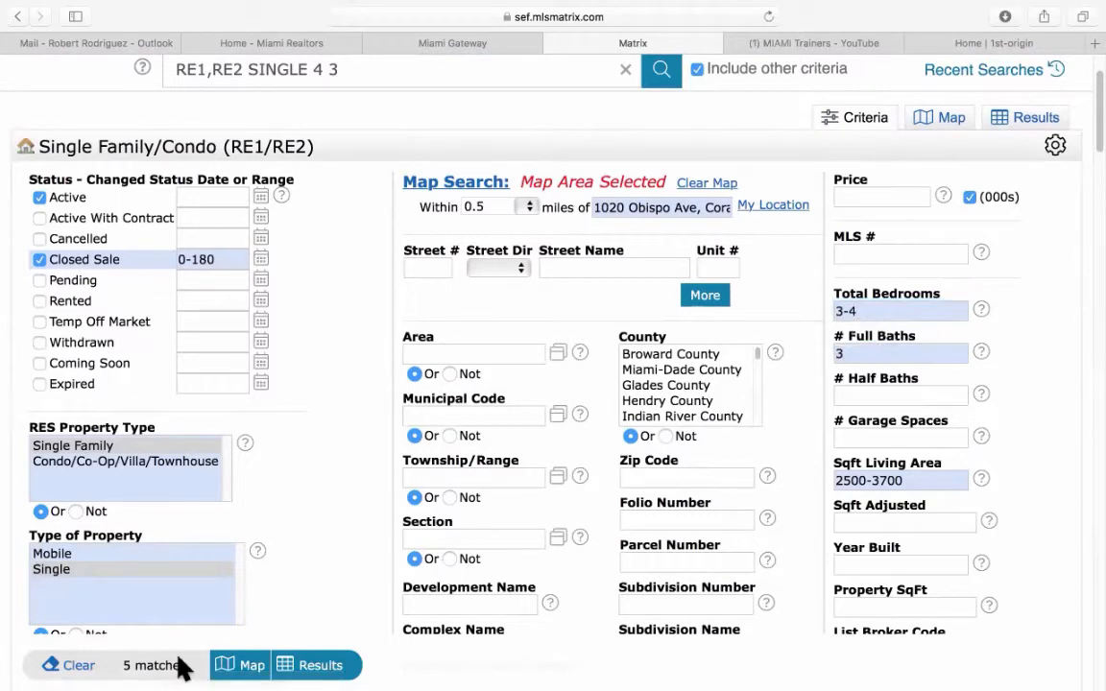
pyautogui.click(327, 666)
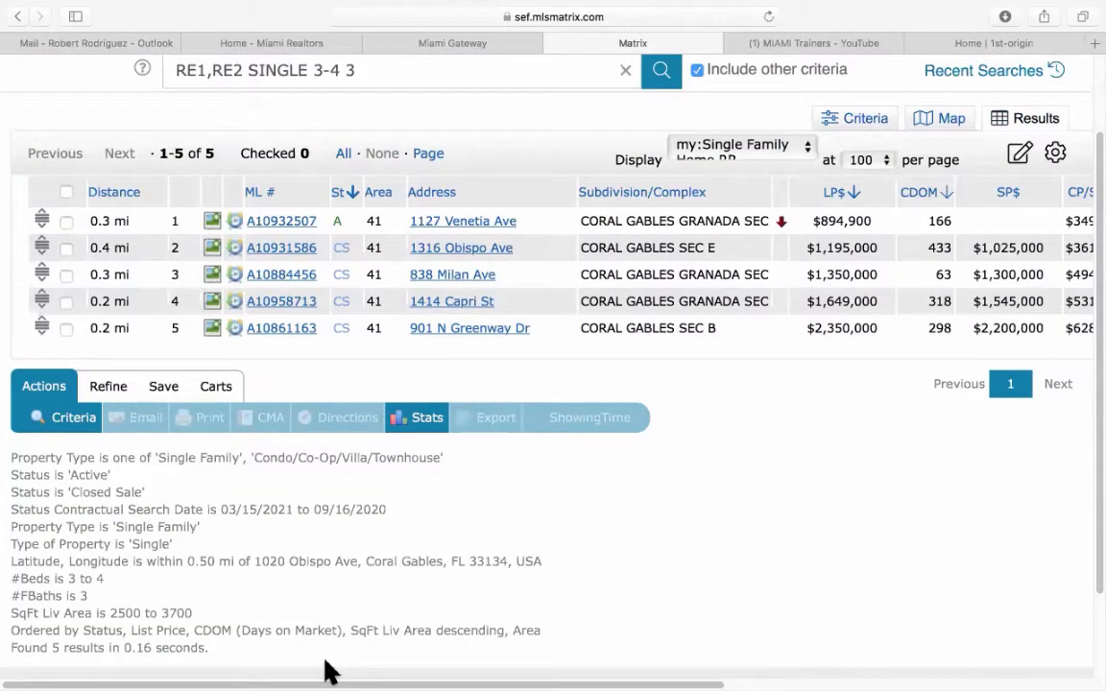
pyautogui.click(66, 250)
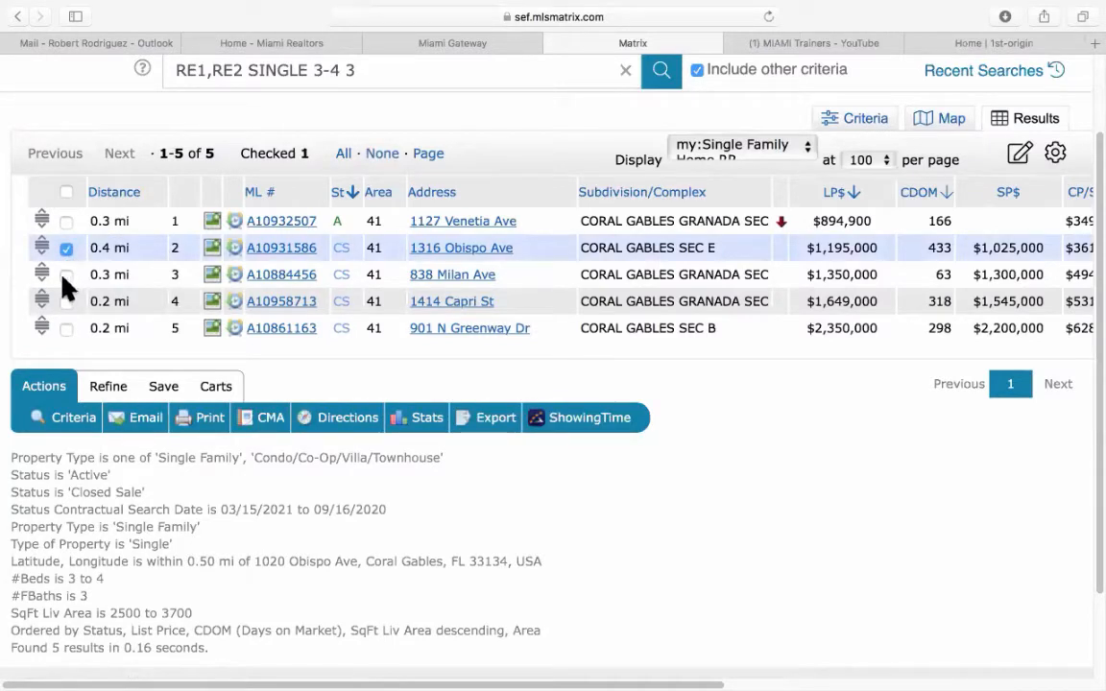
pyautogui.click(66, 275)
pyautogui.click(66, 302)
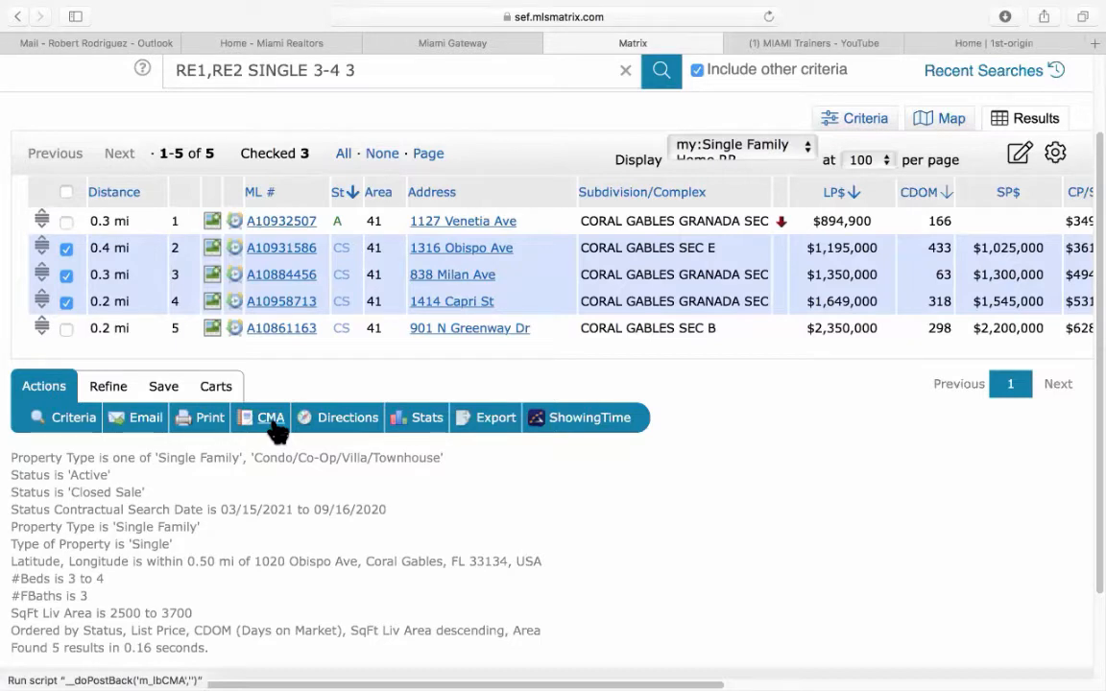
pyautogui.click(209, 420)
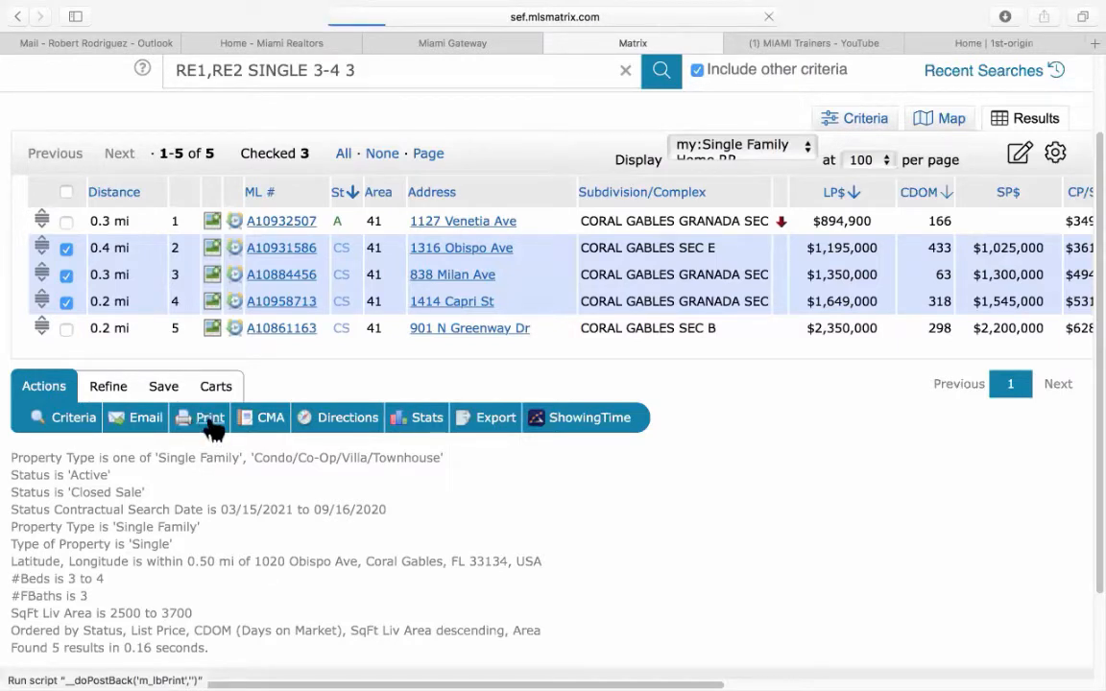
pyautogui.scroll(-2, 202, 480)
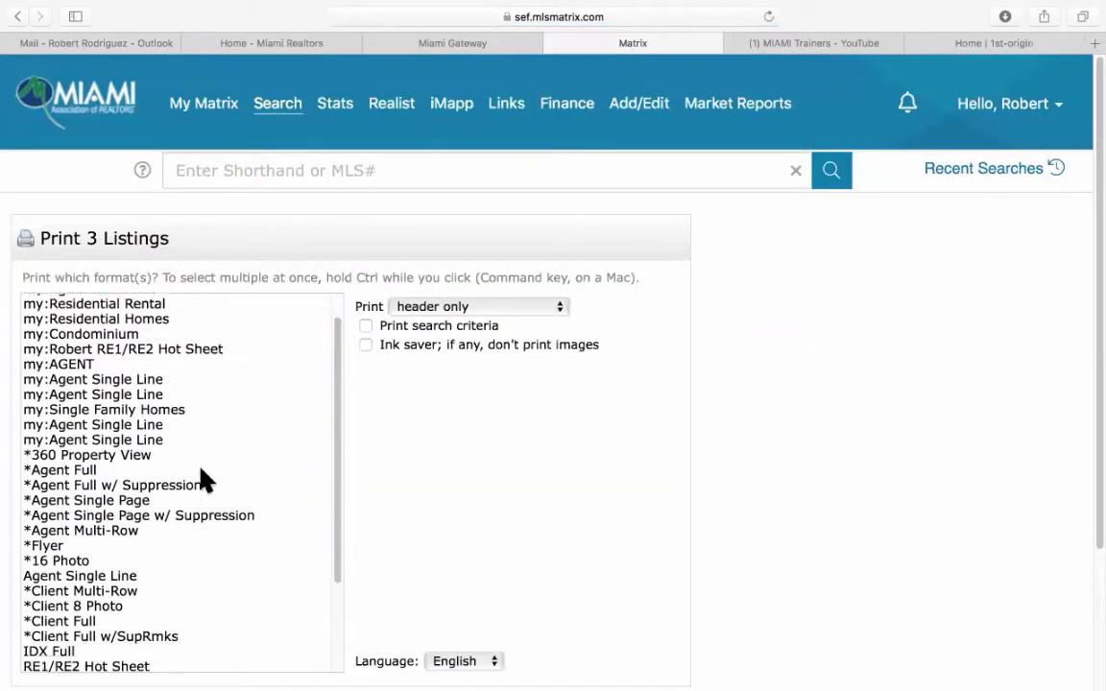
# Print the three sales to PDF as a CMA 1 Line Summary Report plus 3-Up Comparison.
pyautogui.scroll(-5, 201, 481)
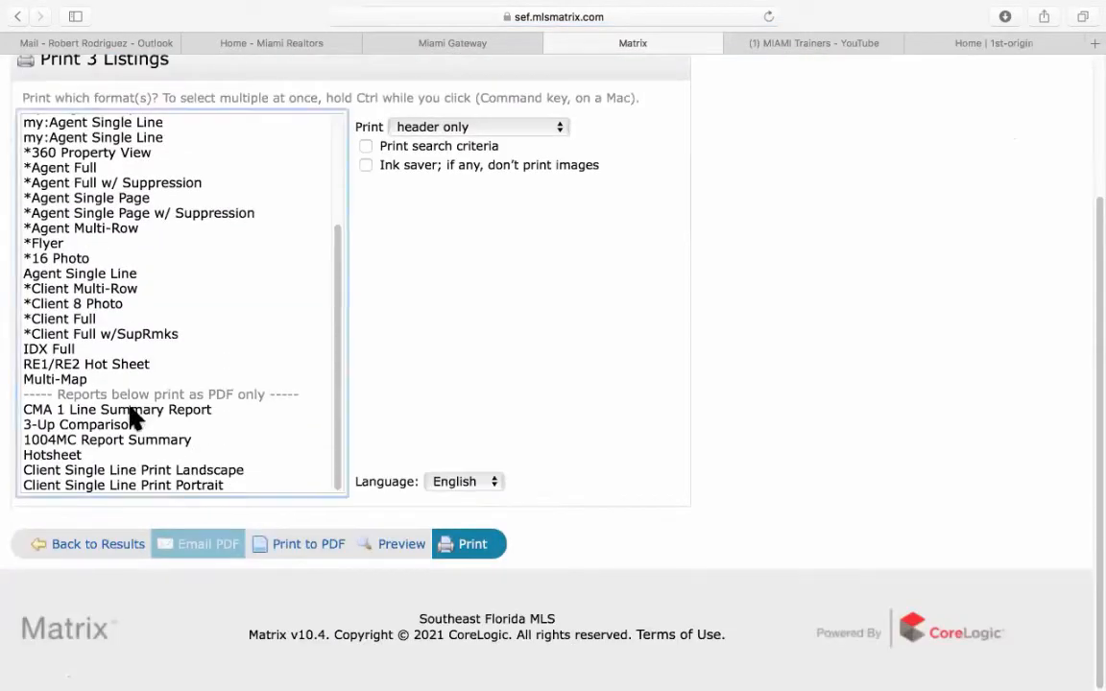
pyautogui.click(133, 410)
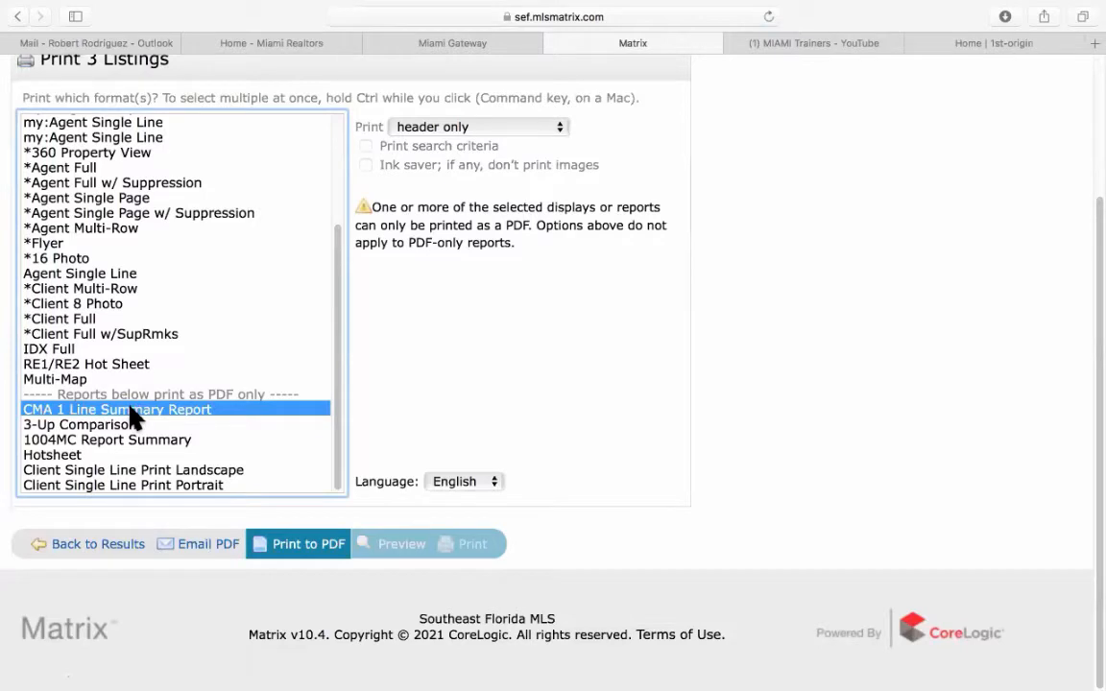
pyautogui.keyDown('super'); pyautogui.click(116, 426); pyautogui.keyUp('super')
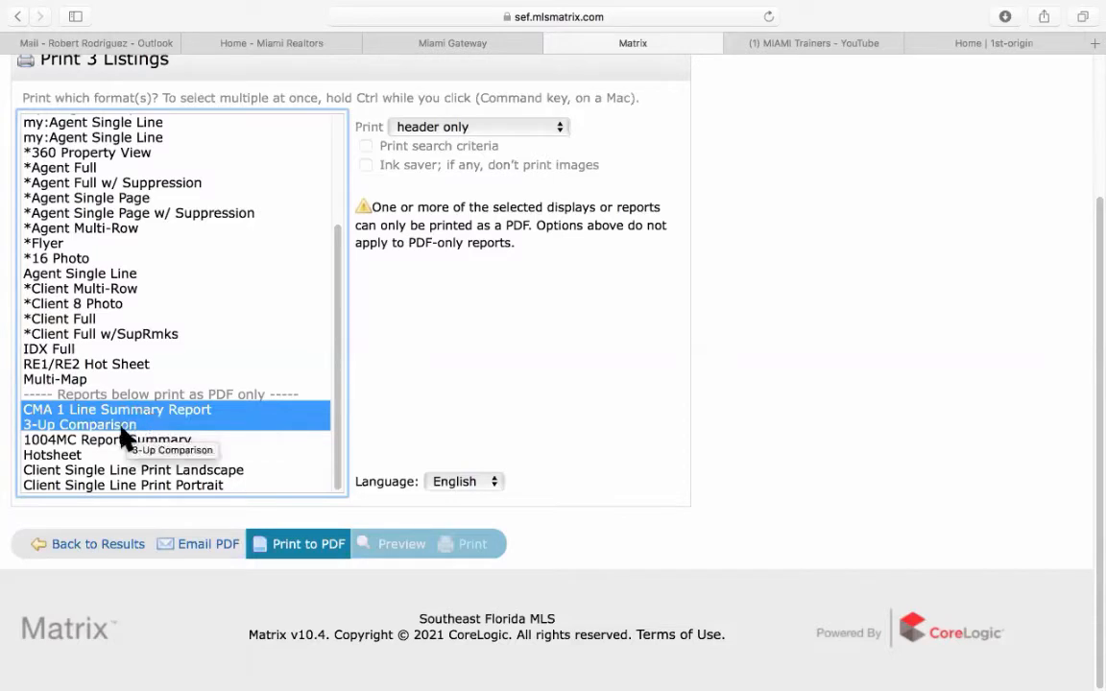
pyautogui.click(327, 549)
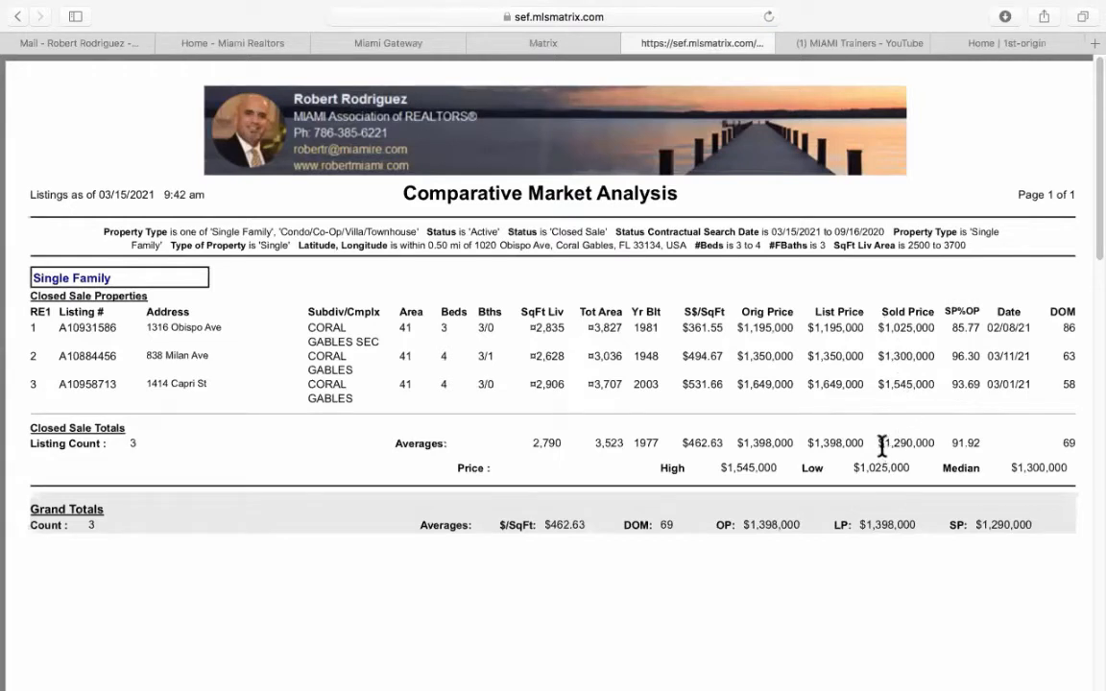
pyautogui.moveTo(903, 442); pyautogui.dragTo(937, 445)
pyautogui.click(938, 445)
pyautogui.moveTo(1063, 448); pyautogui.dragTo(1079, 442)
pyautogui.moveTo(950, 328); pyautogui.dragTo(981, 331)
pyautogui.click(958, 360)
pyautogui.moveTo(954, 360); pyautogui.dragTo(982, 355)
pyautogui.moveTo(737, 358); pyautogui.dragTo(793, 357)
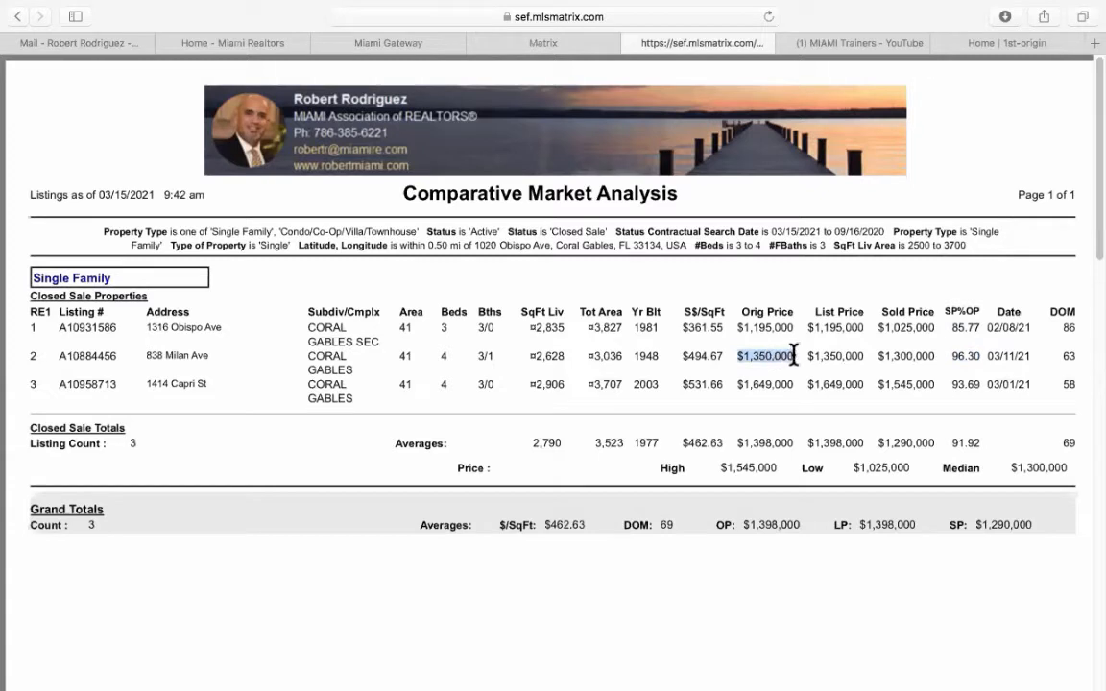
pyautogui.moveTo(883, 356); pyautogui.dragTo(982, 384)
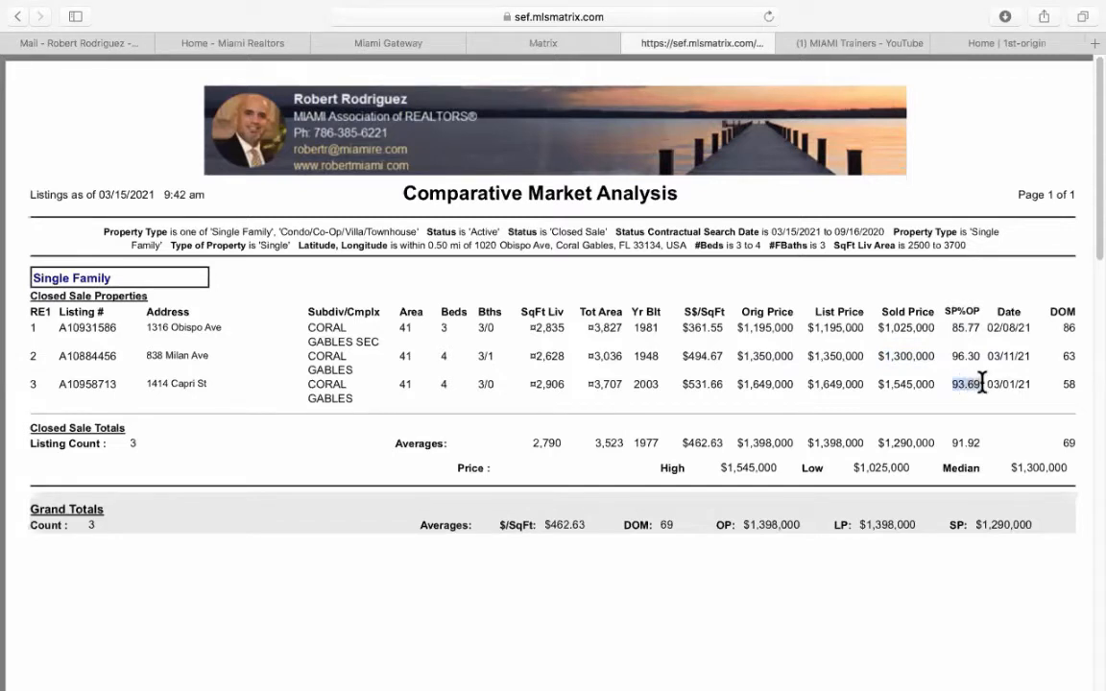
pyautogui.moveTo(737, 384); pyautogui.dragTo(799, 384)
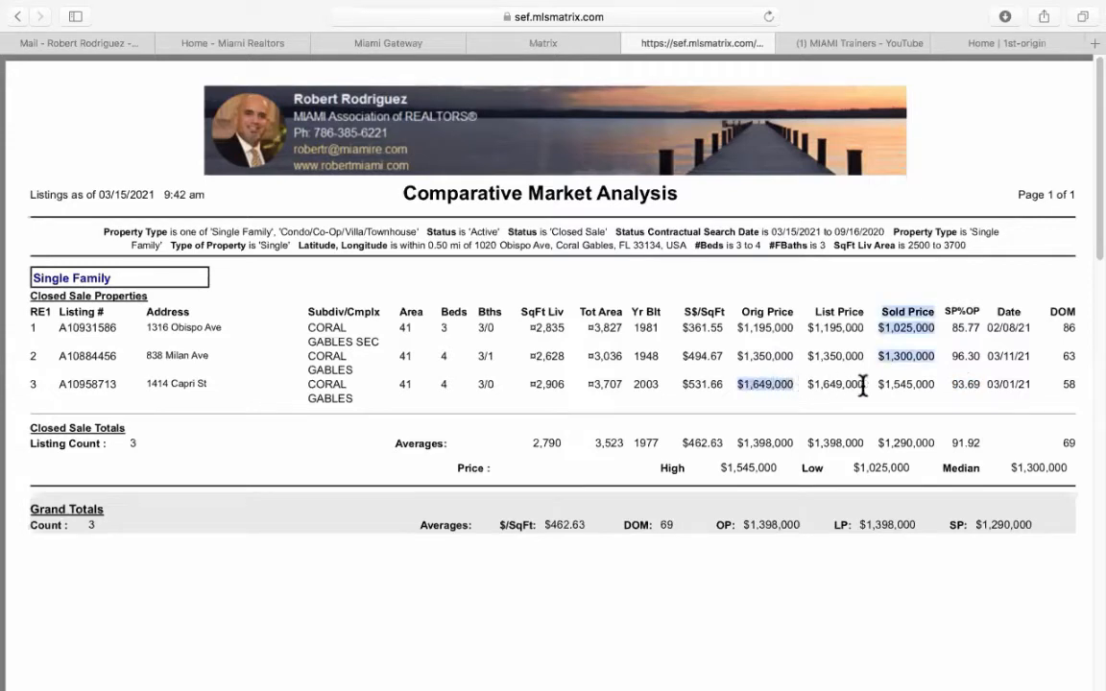
pyautogui.moveTo(879, 384); pyautogui.dragTo(939, 384)
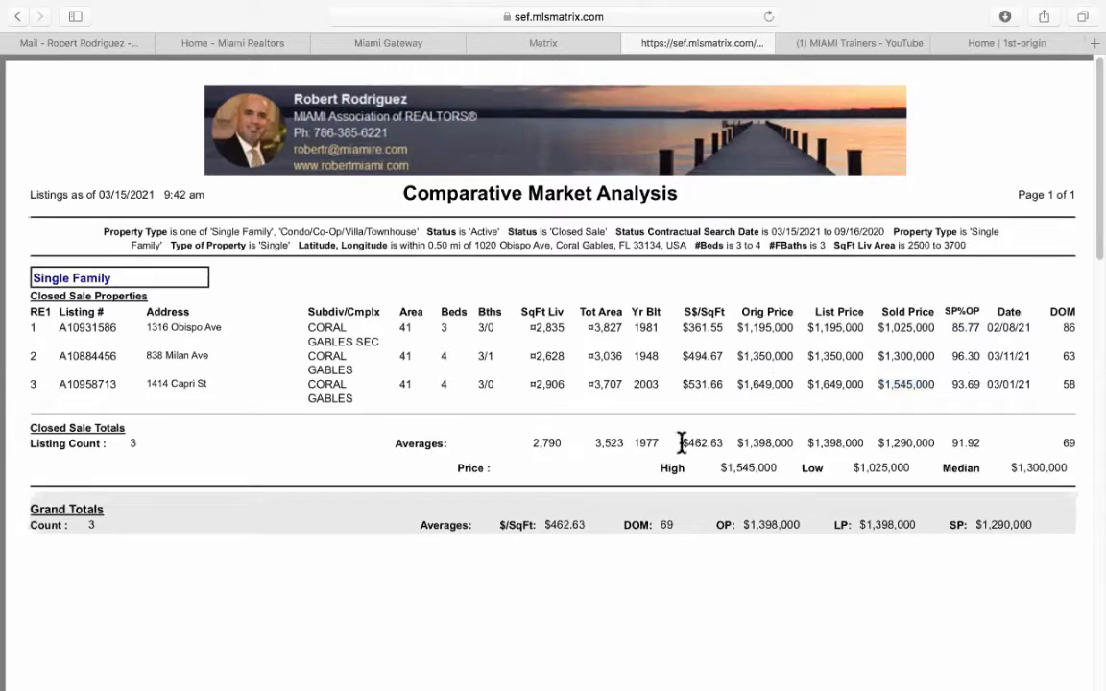
pyautogui.moveTo(683, 442); pyautogui.dragTo(723, 443)
pyautogui.scroll(-10, 728, 448)
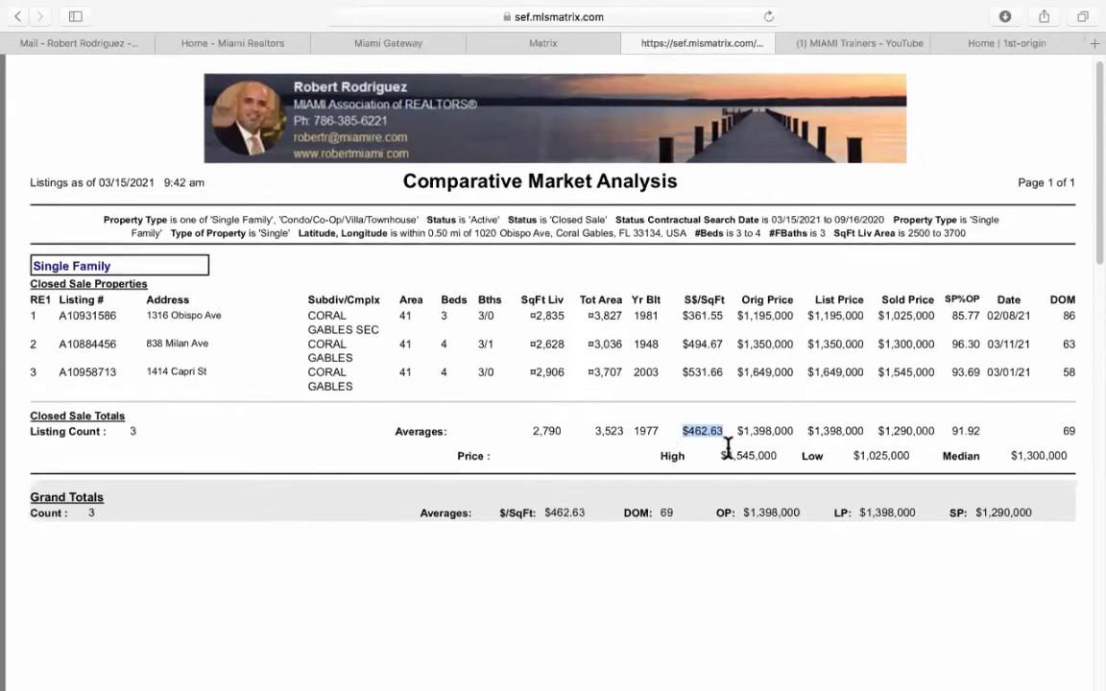
# Look through the 3-Up Comparison details, then go back to the Print 3 Listings page.
pyautogui.scroll(-4, 728, 449)
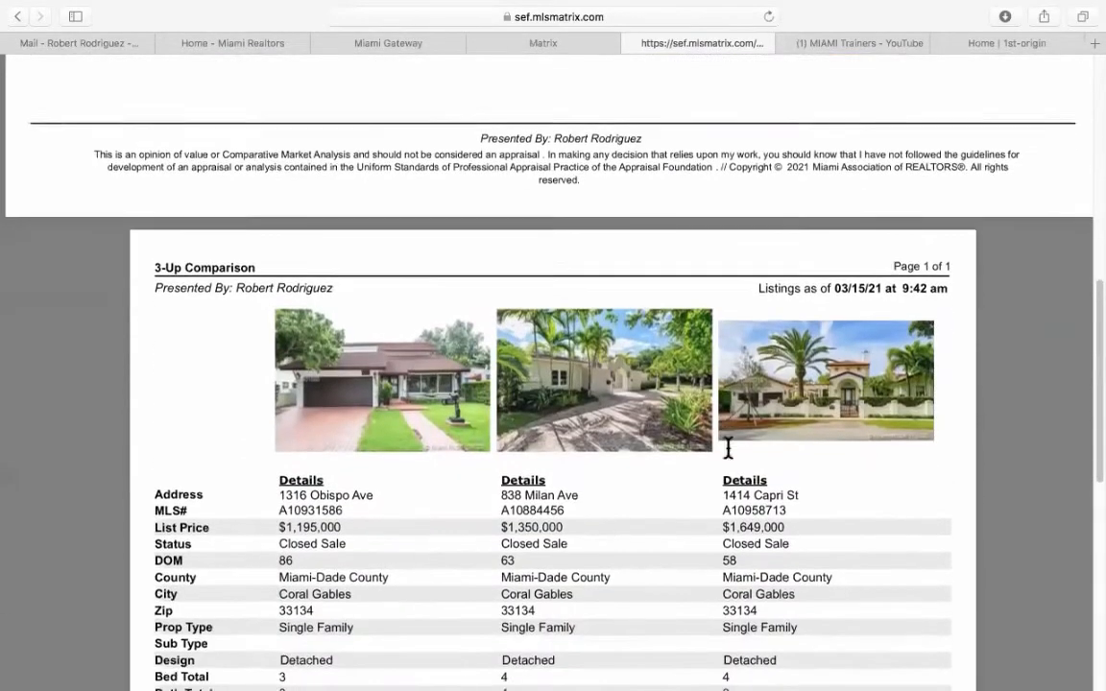
pyautogui.scroll(-2, 728, 448)
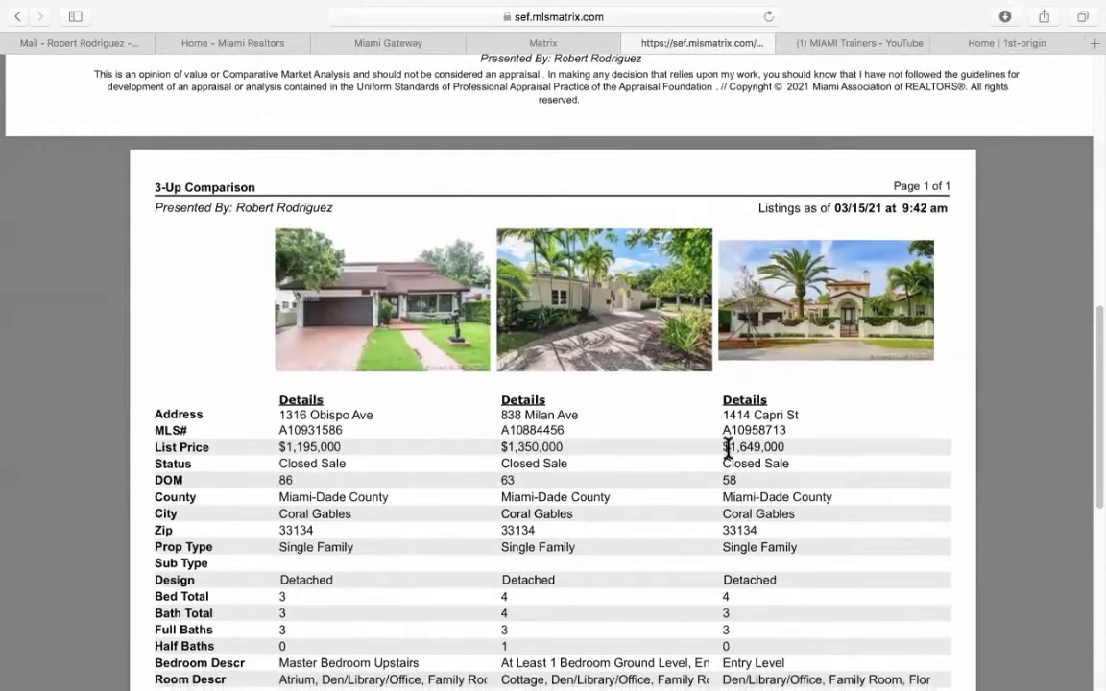
pyautogui.scroll(-5, 728, 446)
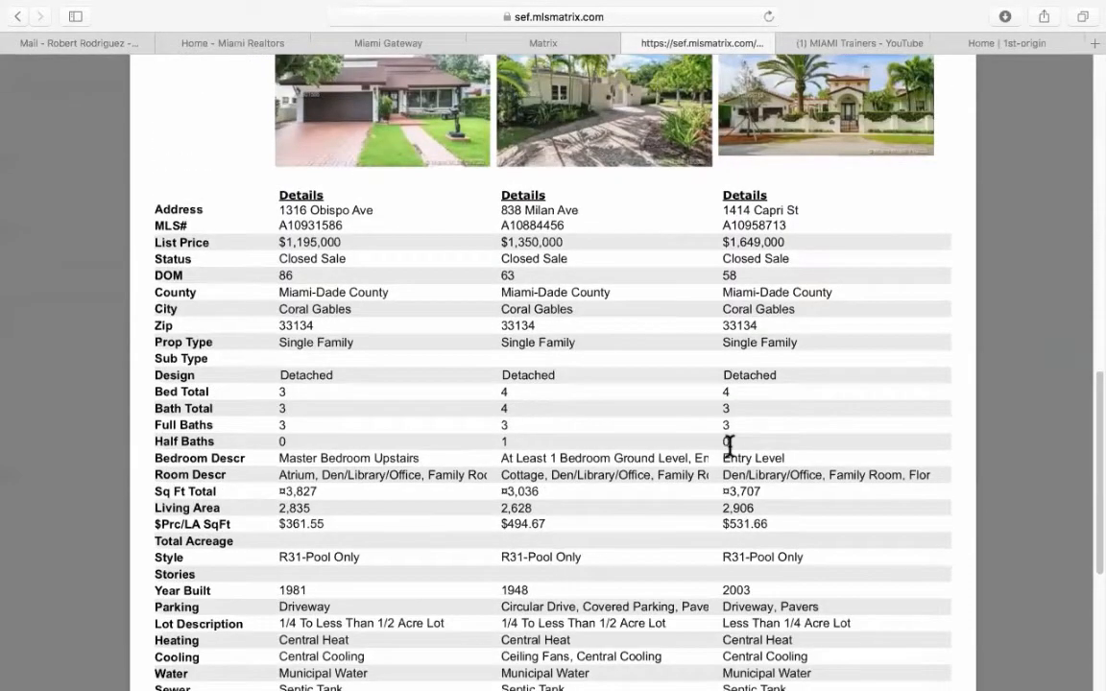
pyautogui.scroll(-6, 728, 446)
pyautogui.scroll(-4, 730, 447)
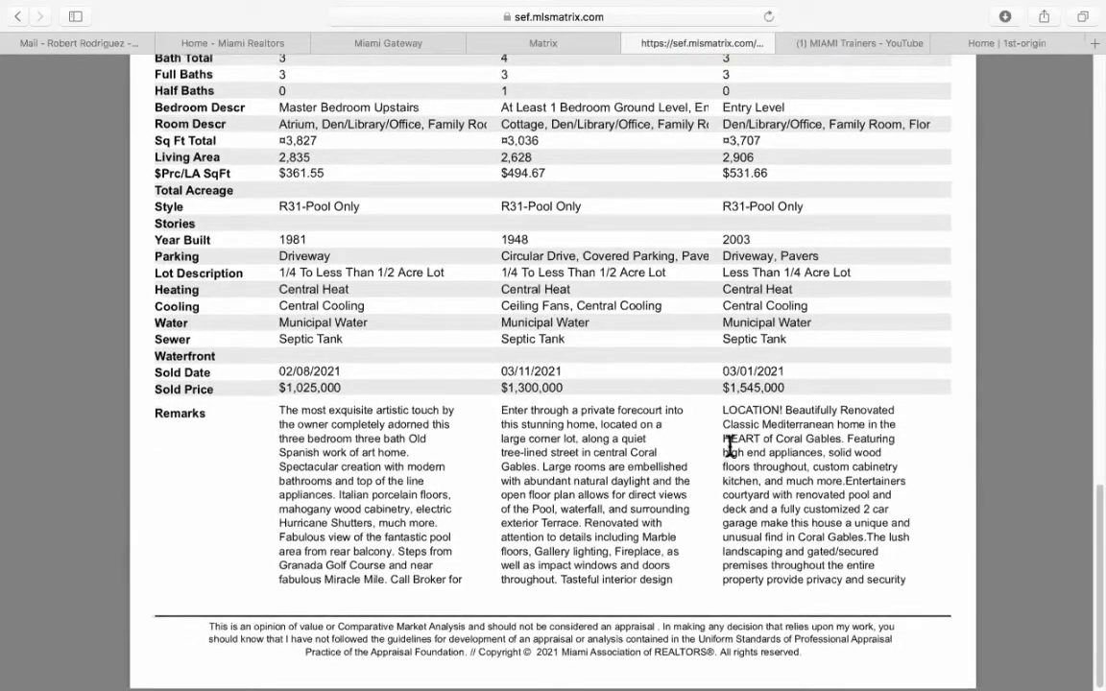
pyautogui.scroll(20, 730, 446)
pyautogui.scroll(9, 729, 447)
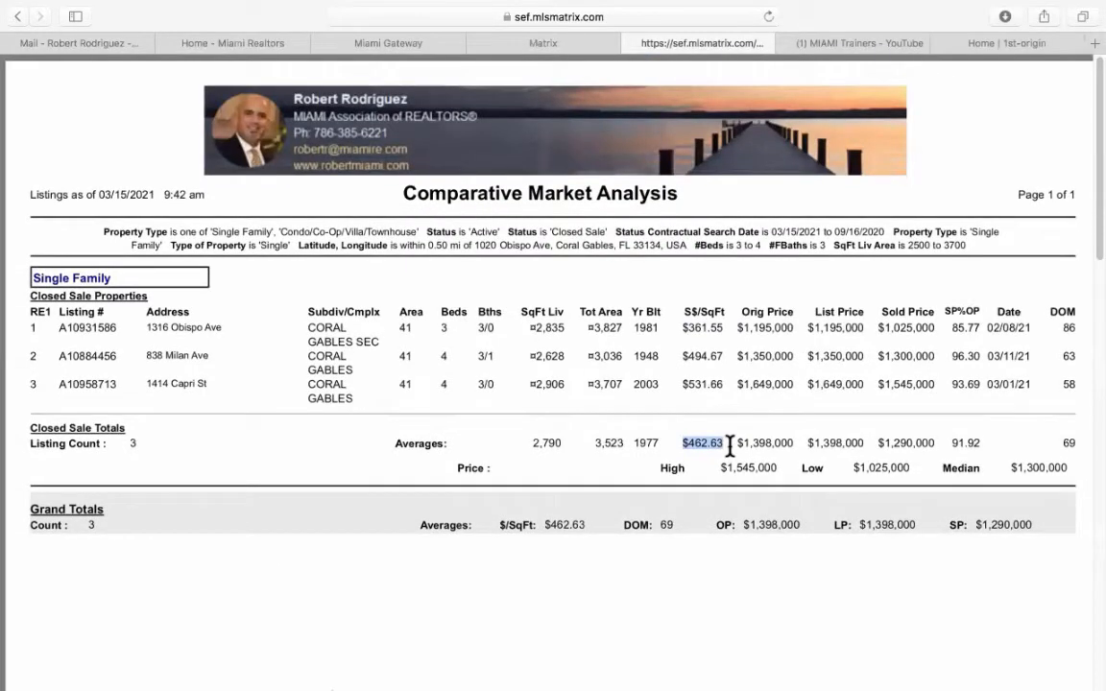
pyautogui.click(552, 42)
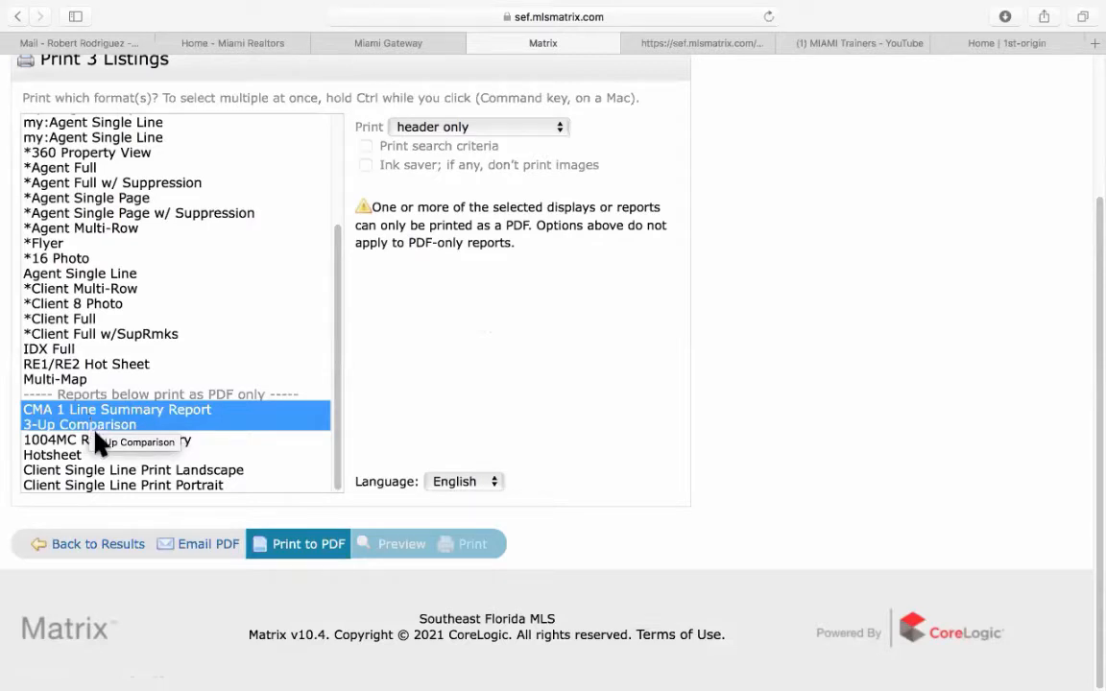
# Return to the search results and launch the CMA Wizard for the three checked sales.
pyautogui.click(106, 545)
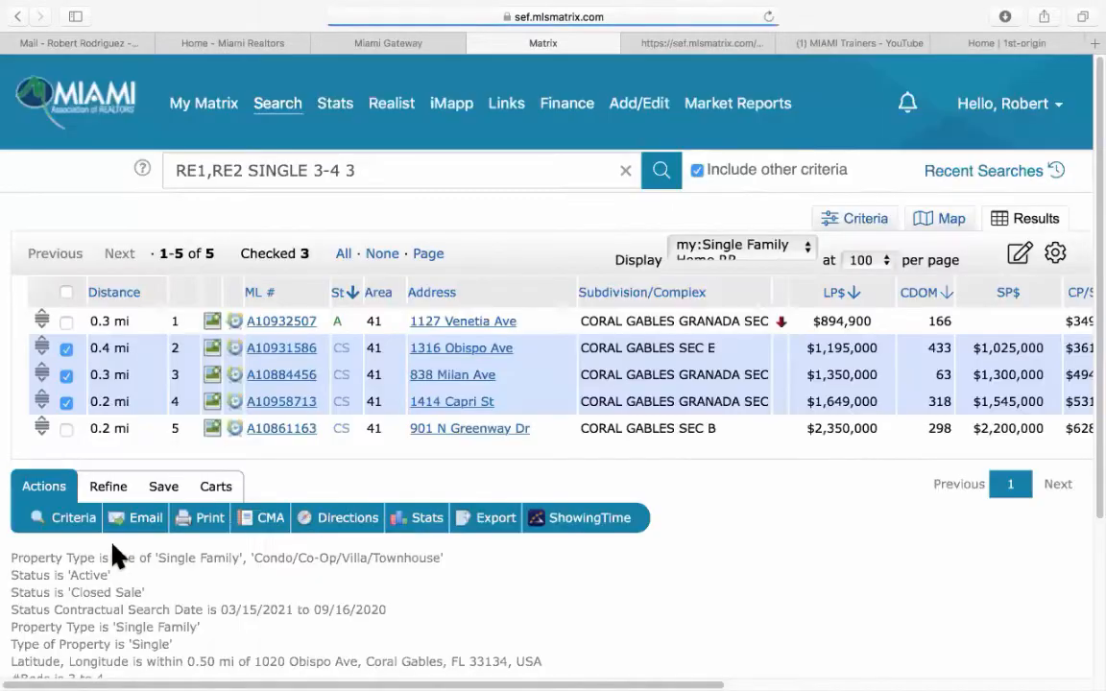
pyautogui.scroll(-2, 211, 526)
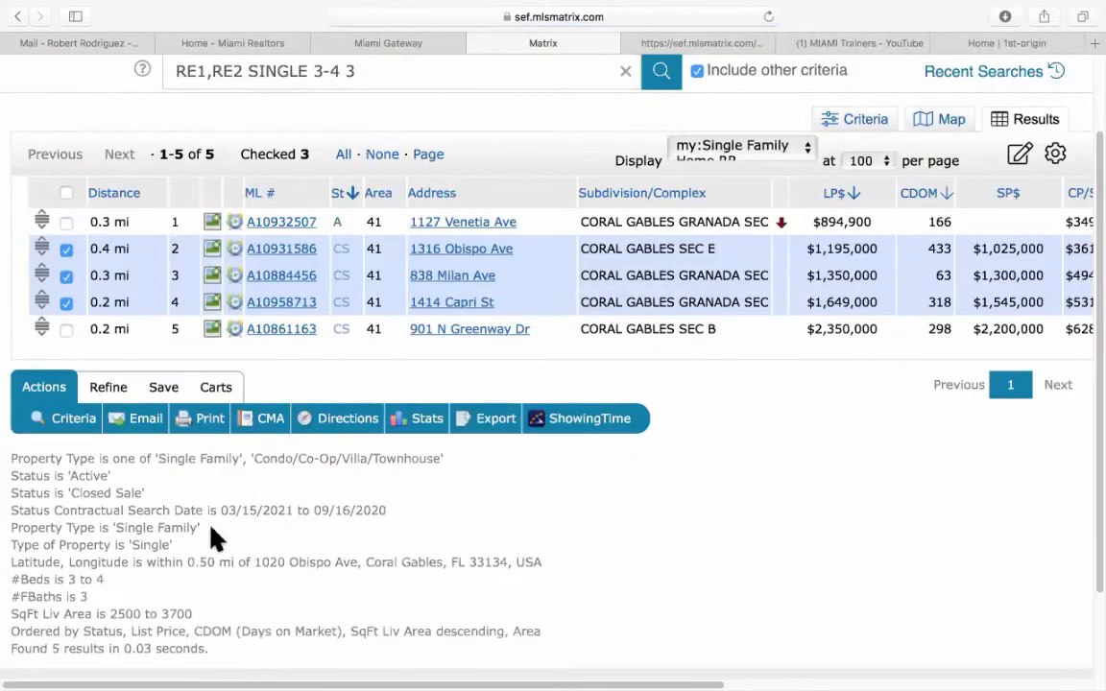
pyautogui.click(273, 422)
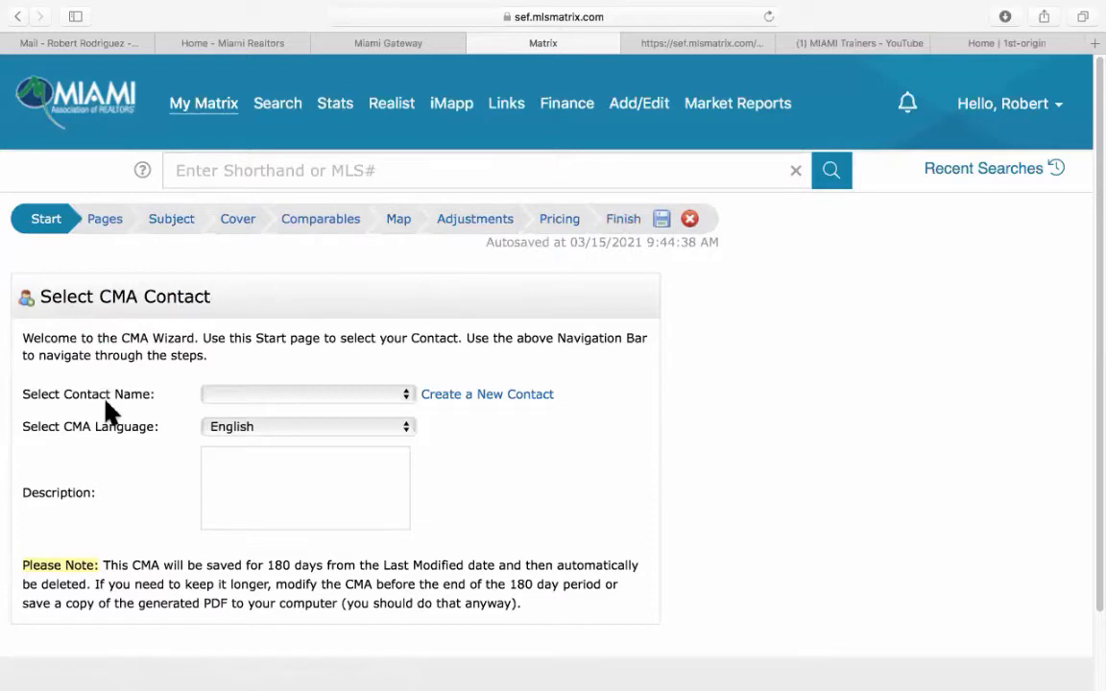
# Choose the client contact for the CMA and keep English as the report language.
pyautogui.scroll(-3, 109, 411)
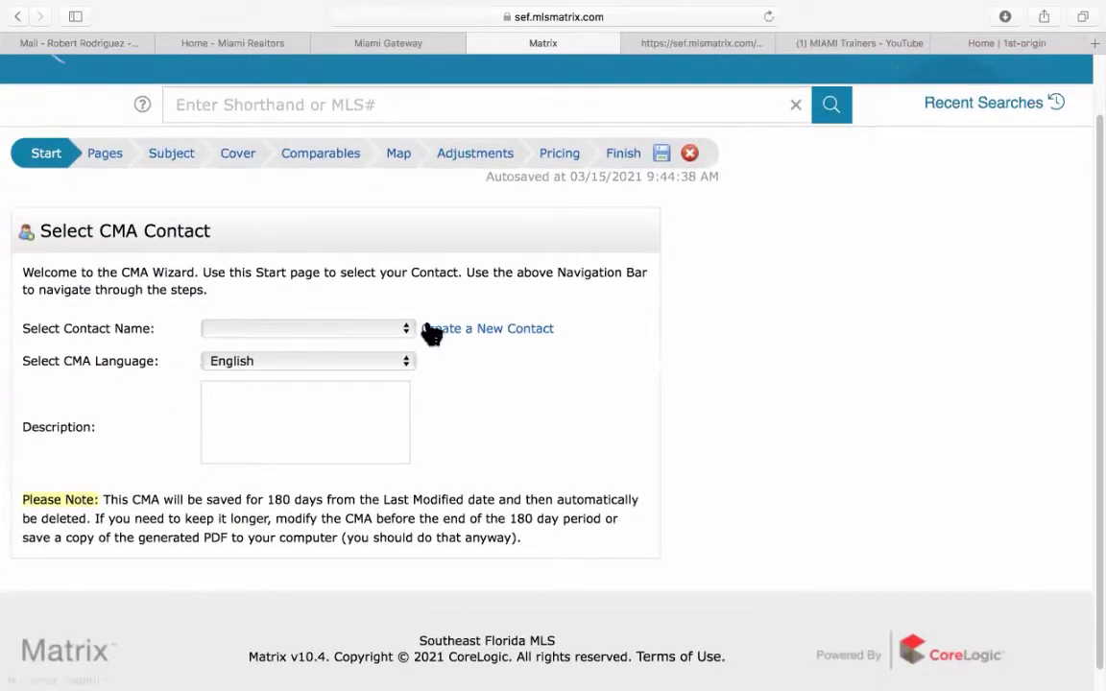
pyautogui.click(410, 332)
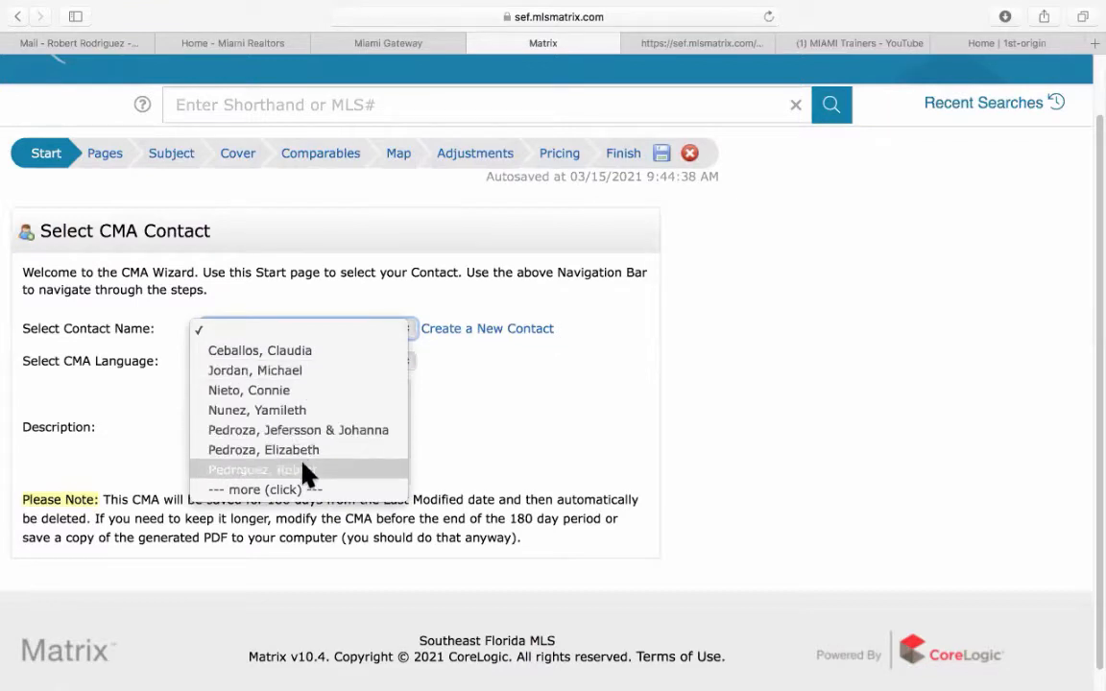
pyautogui.click(285, 374)
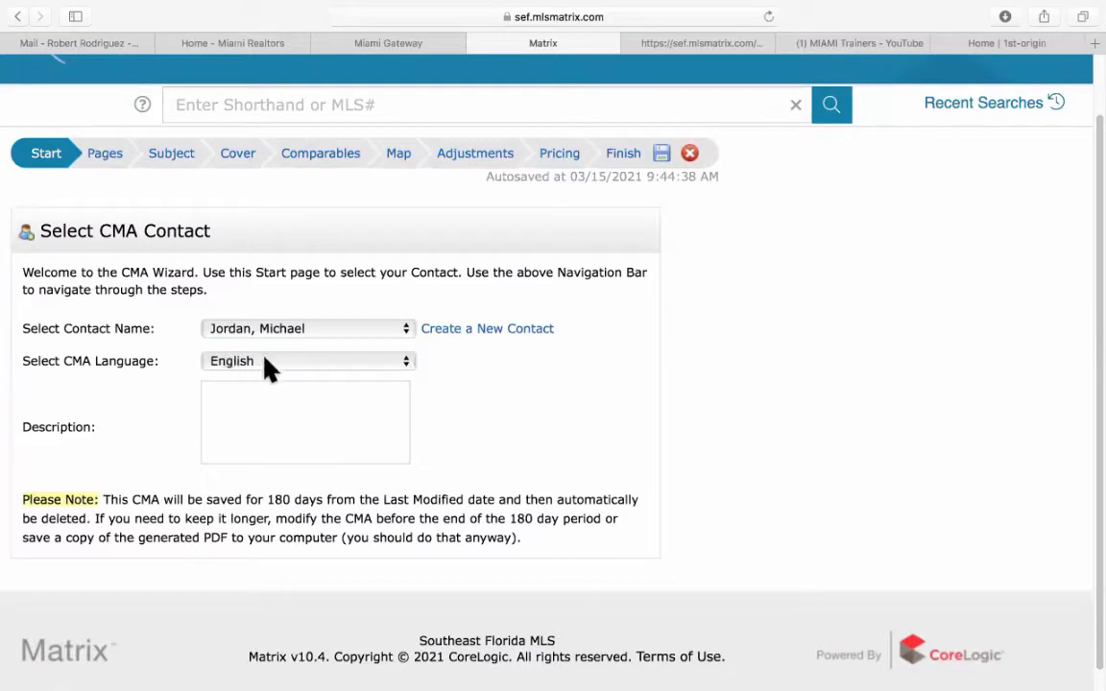
pyautogui.click(269, 368)
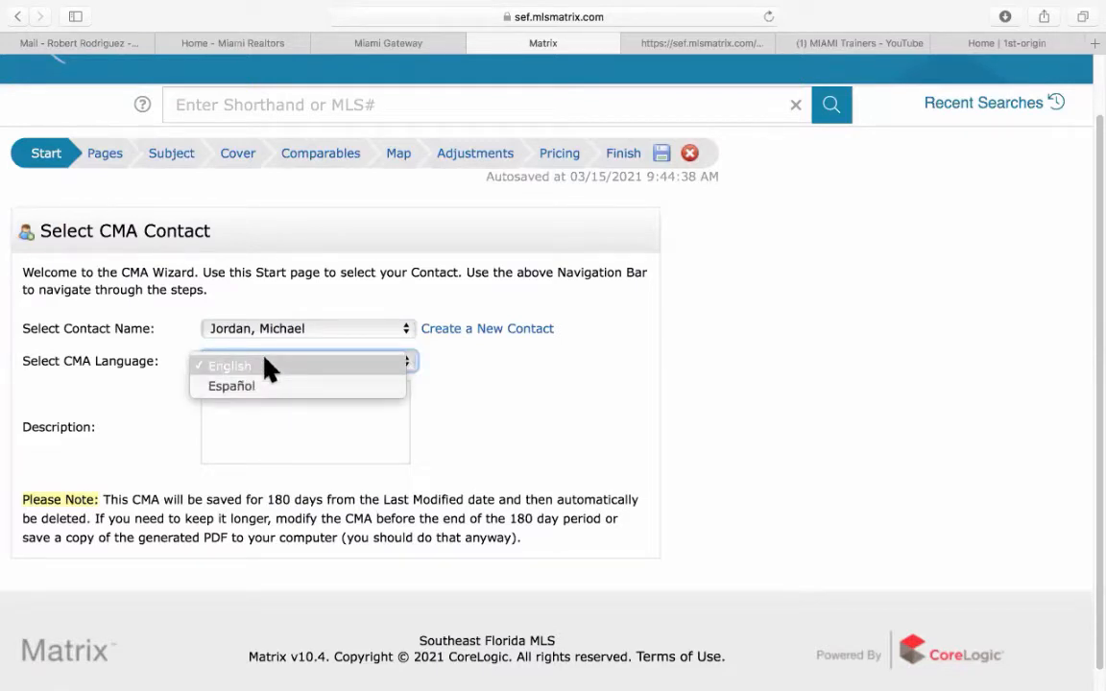
pyautogui.click(417, 401)
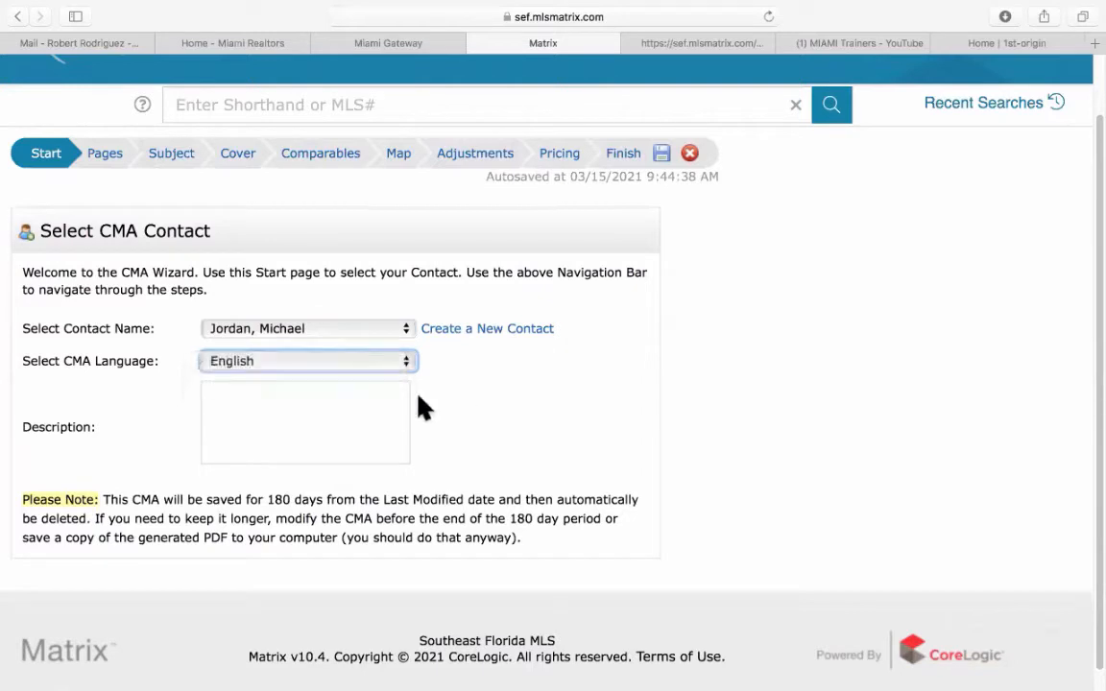
# Describe the CMA as 'Matrix 301' and continue to the Pages step.
pyautogui.click(294, 410)
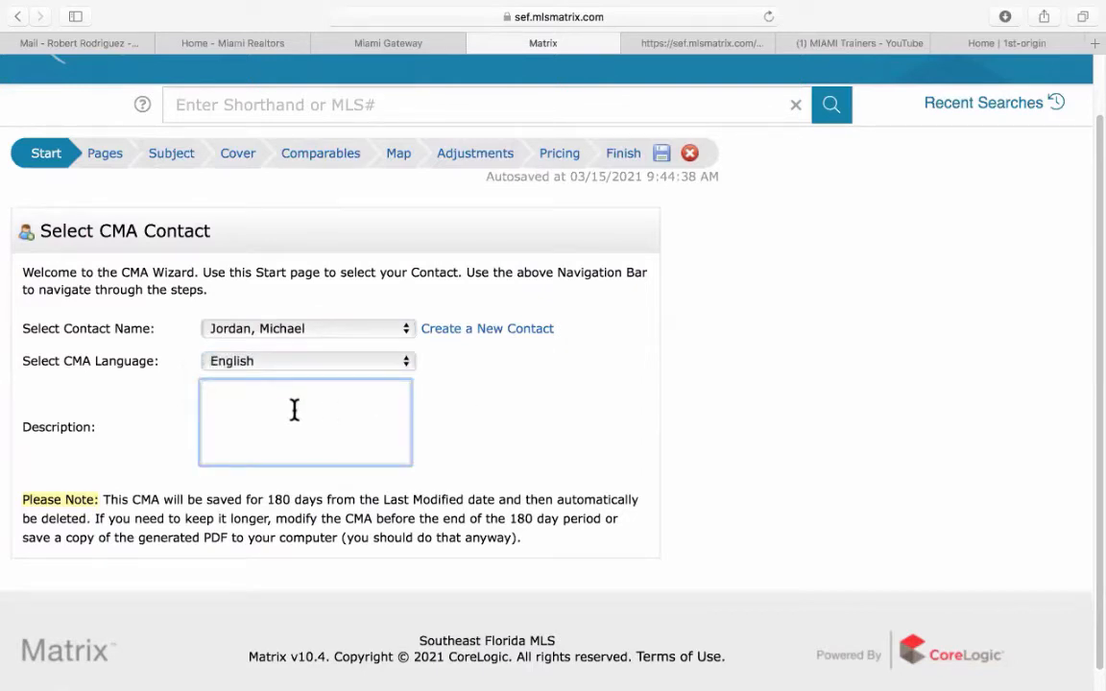
pyautogui.write('Matrix 301')
pyautogui.click(505, 445)
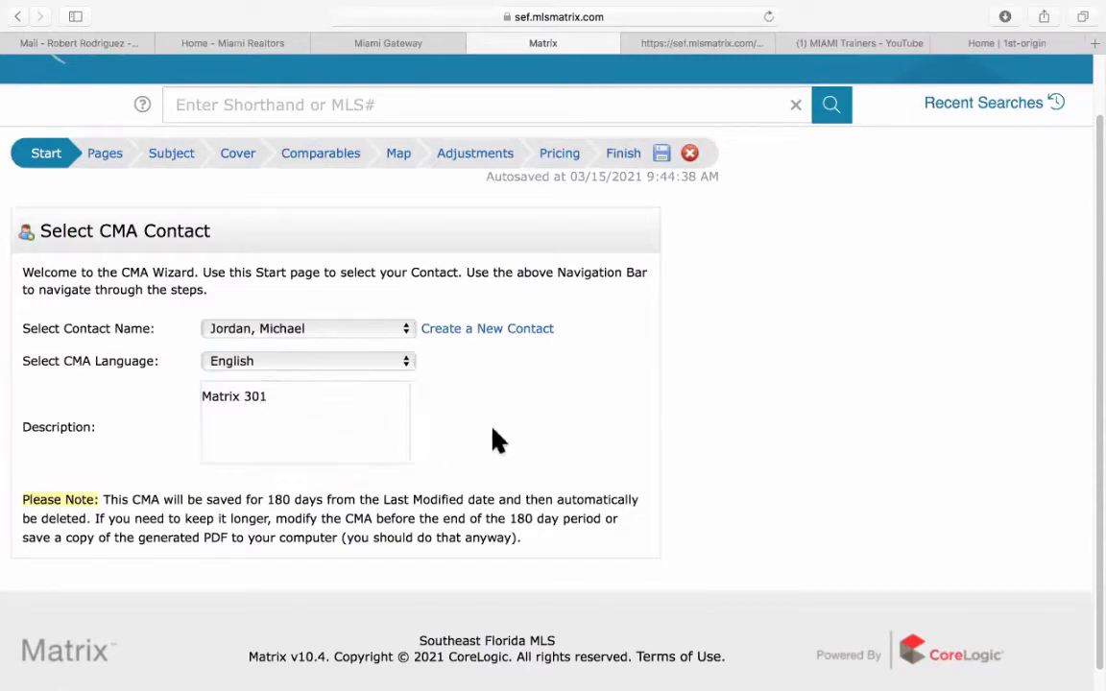
pyautogui.click(106, 156)
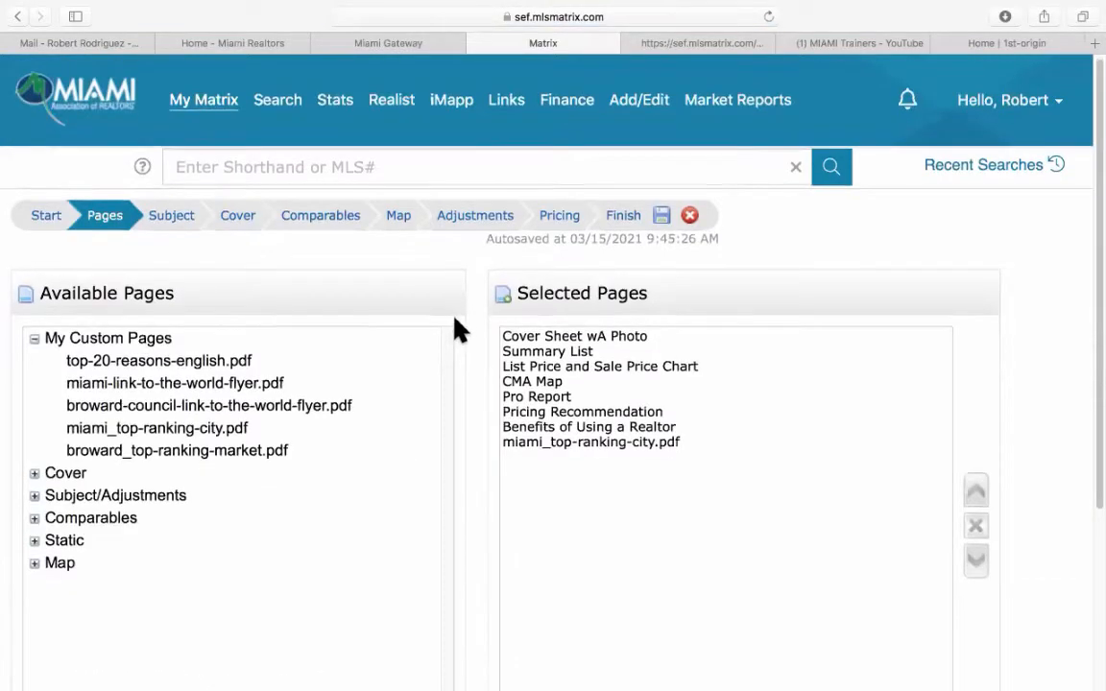
# Select all eight default pages in Selected Pages and remove them.
pyautogui.scroll(-3, 458, 327)
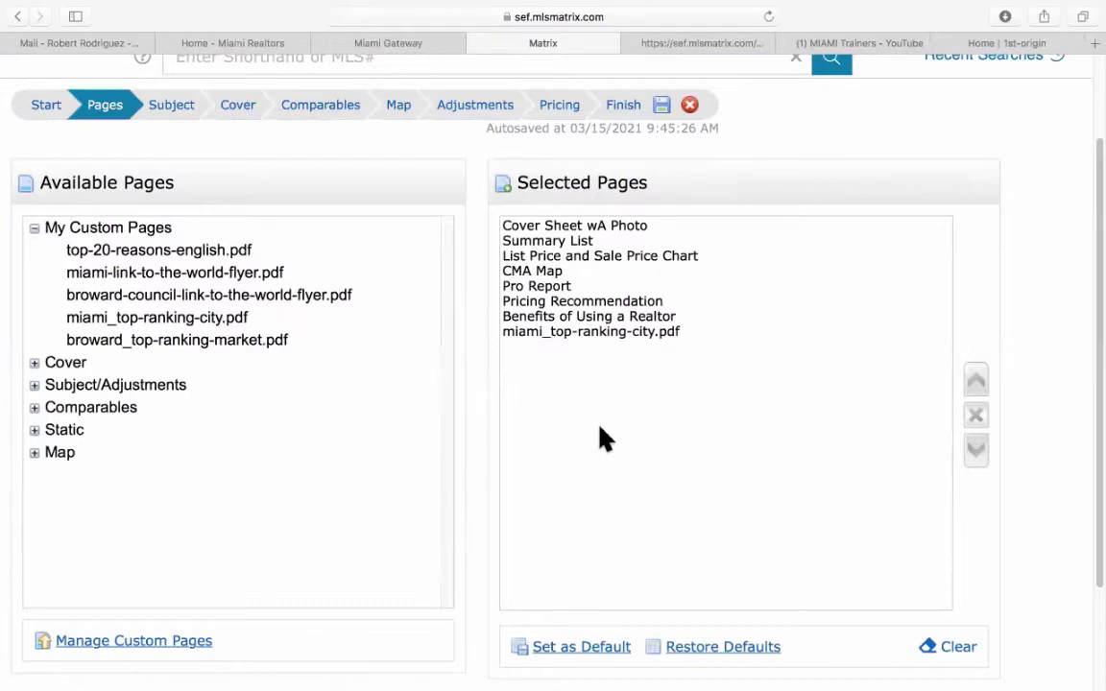
pyautogui.moveTo(579, 228); pyautogui.dragTo(566, 332)
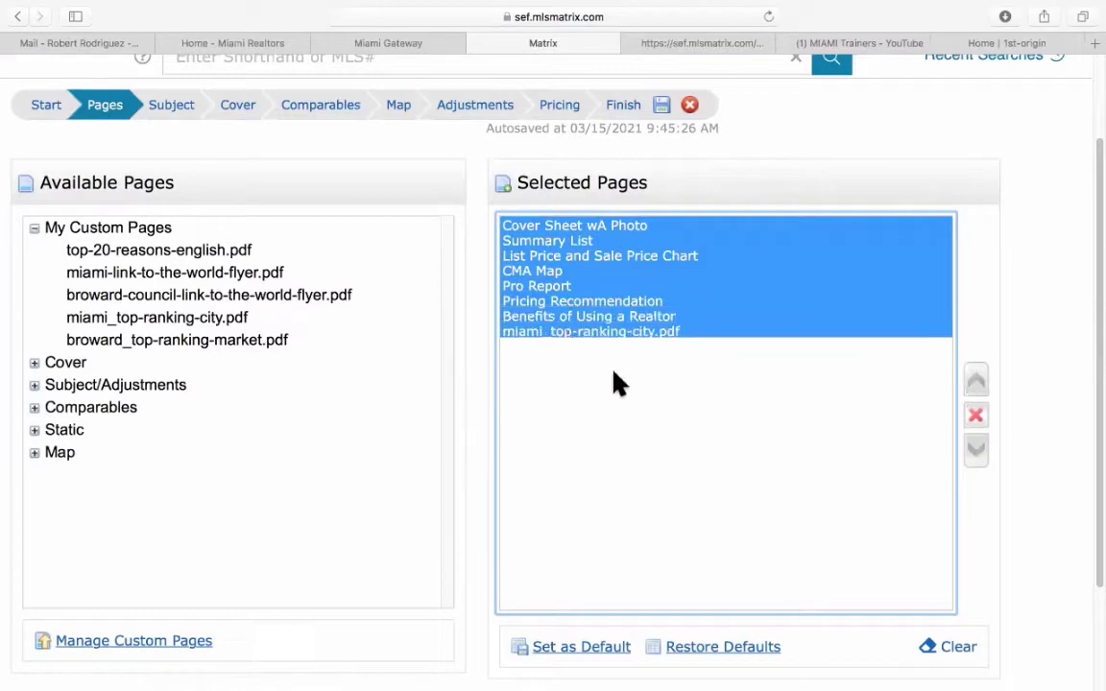
pyautogui.click(978, 419)
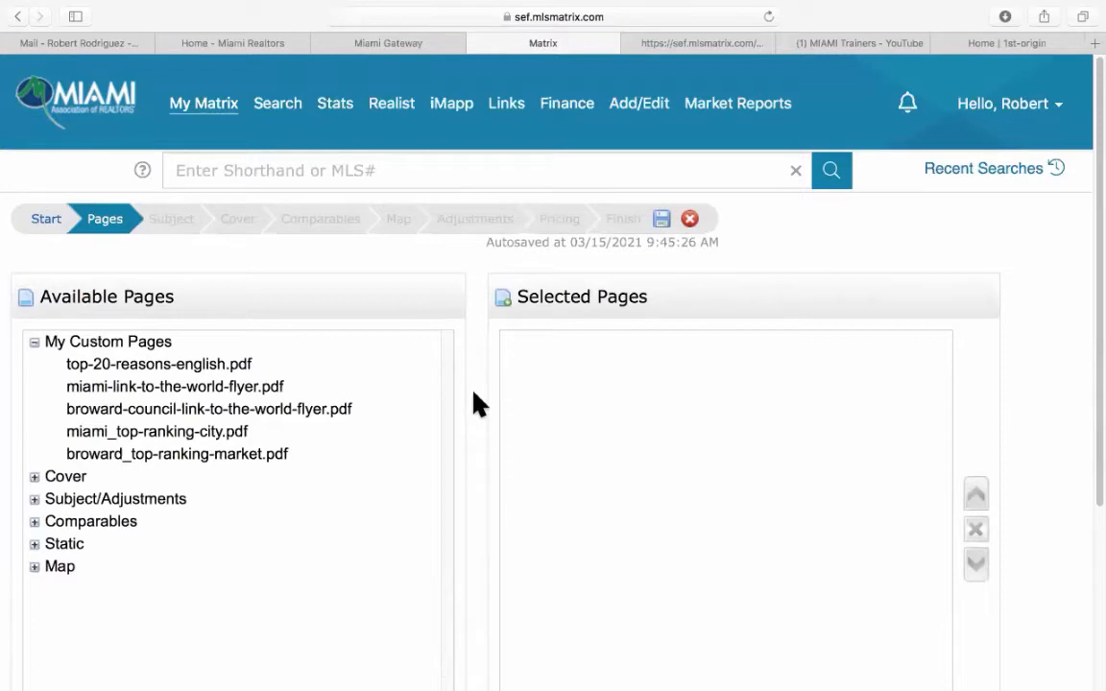
# Collapse My Custom Pages and open the Cover, Subject/Adjustments, Comparables and Static page groups.
pyautogui.scroll(-4, 477, 399)
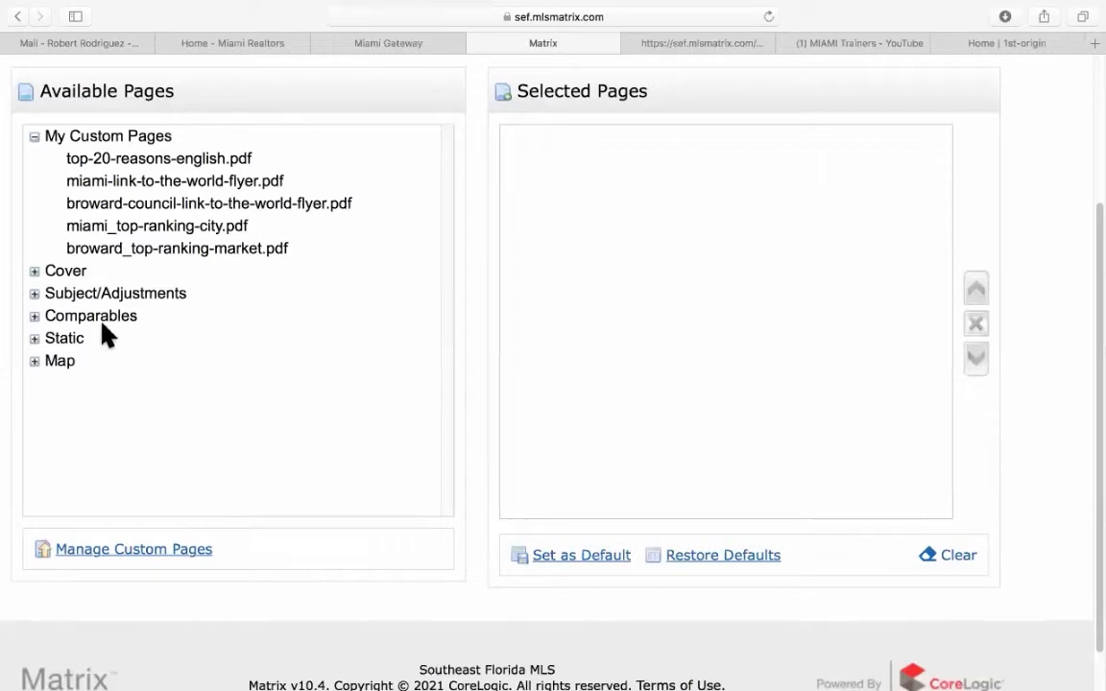
pyautogui.click(36, 137)
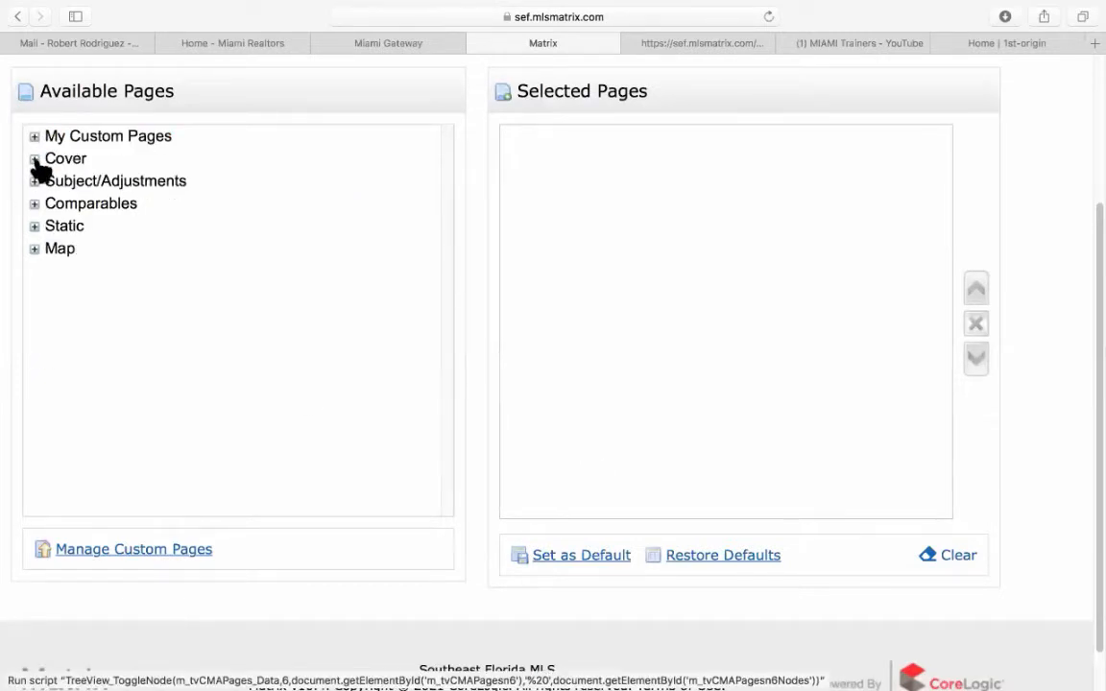
pyautogui.click(35, 159)
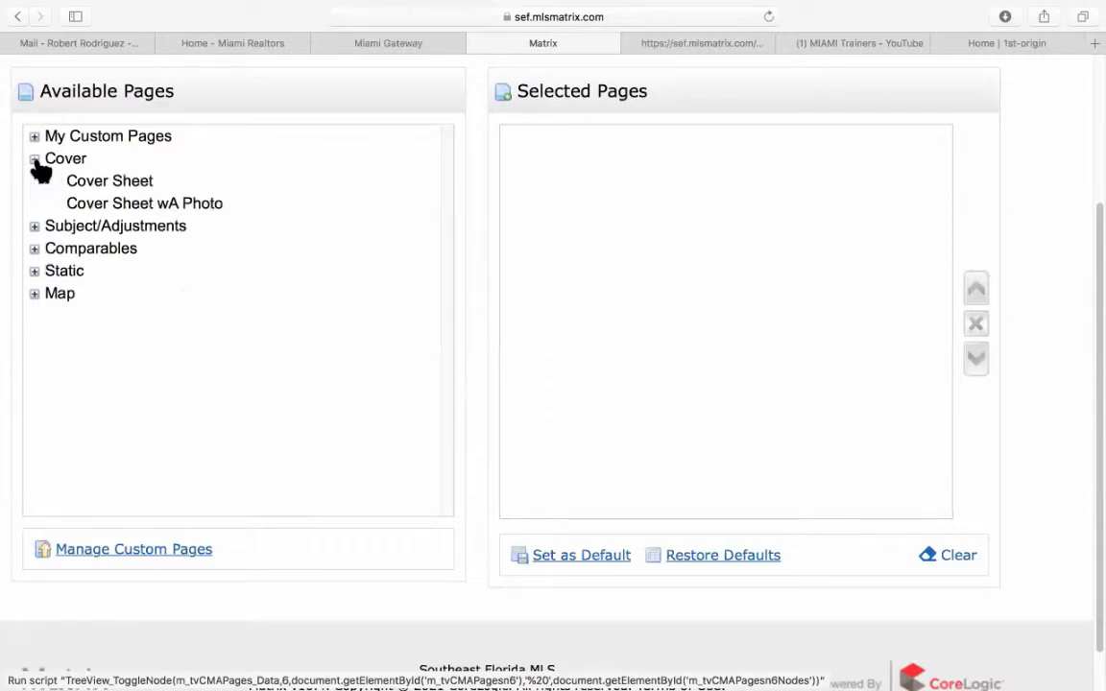
pyautogui.click(35, 228)
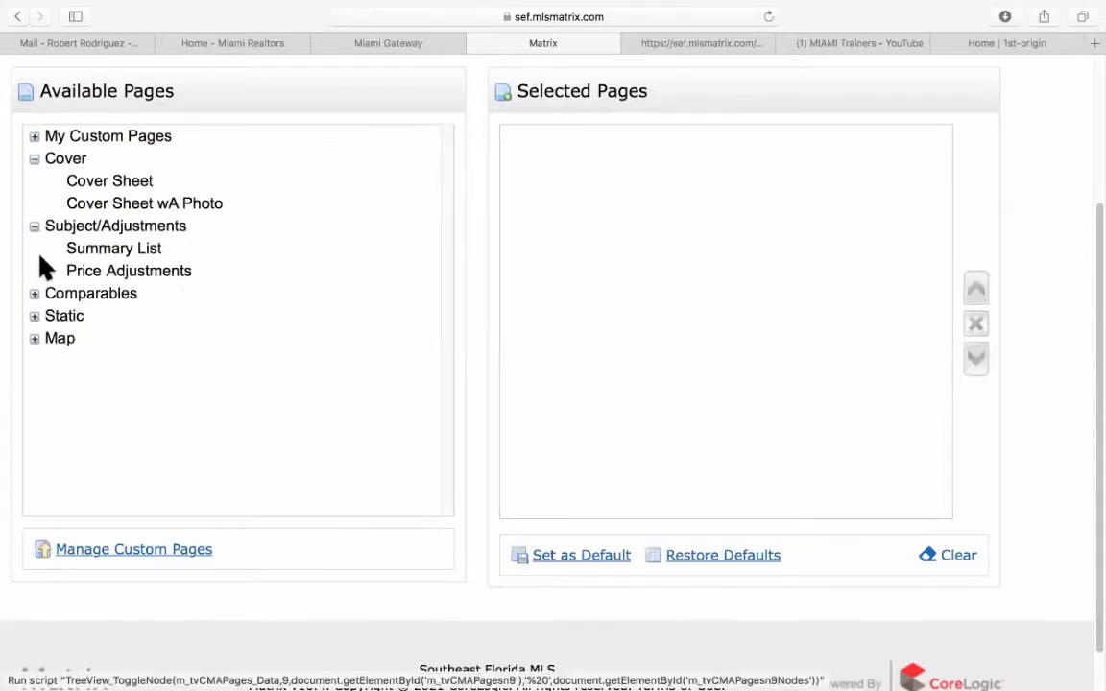
pyautogui.click(35, 296)
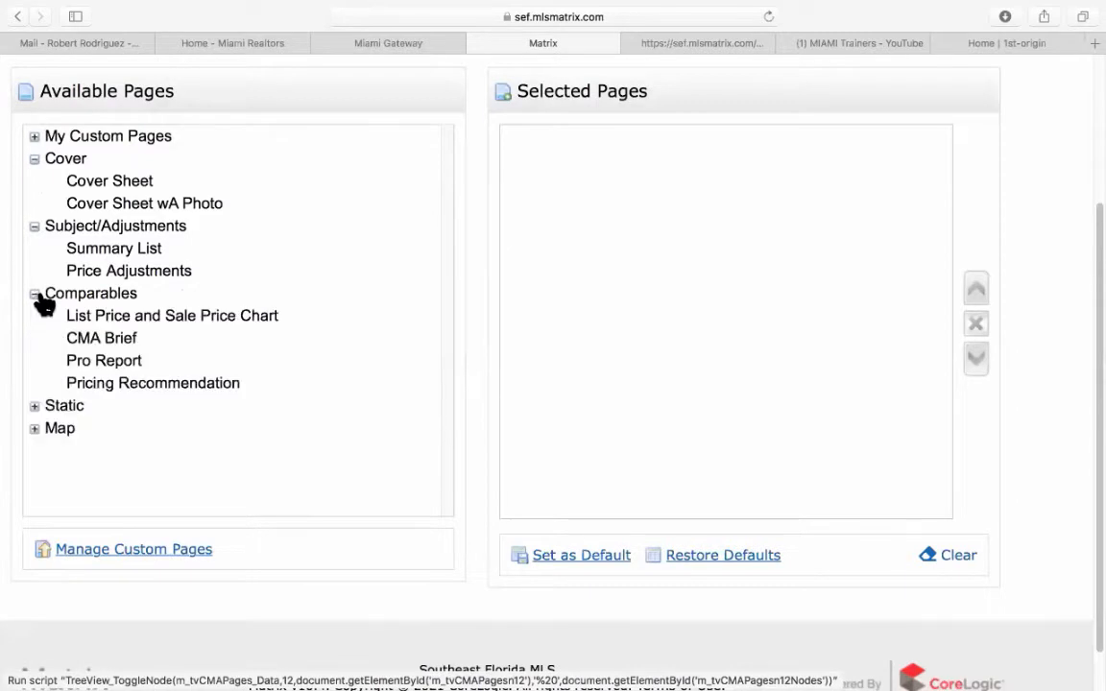
pyautogui.scroll(-2, 40, 314)
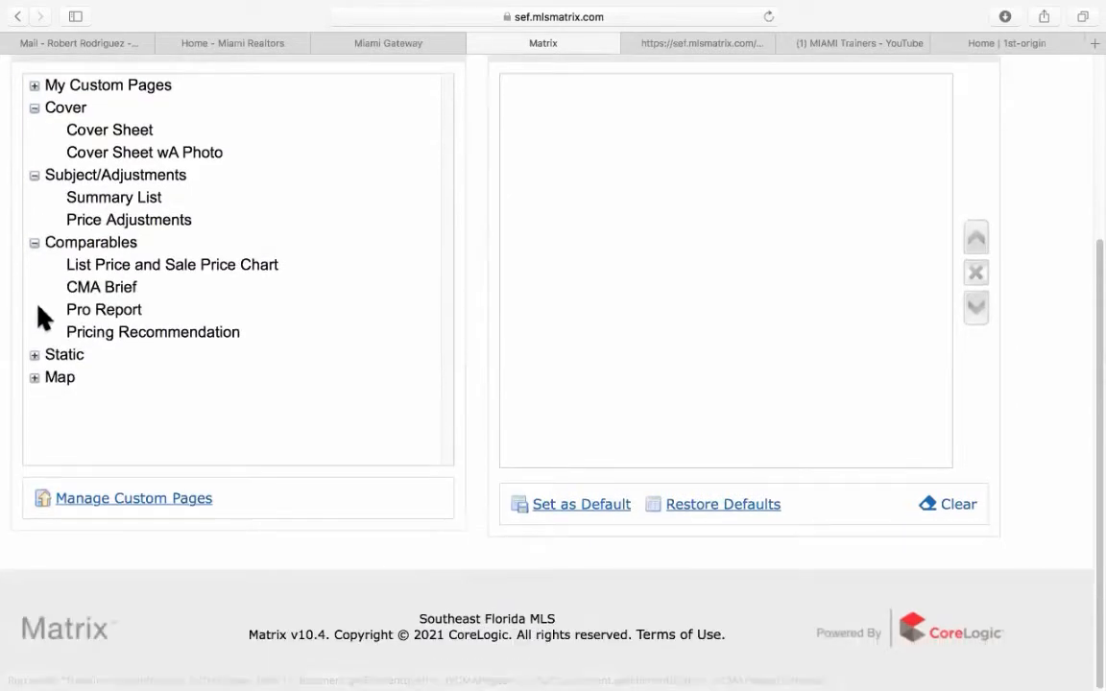
pyautogui.click(36, 360)
pyautogui.scroll(-4, 37, 365)
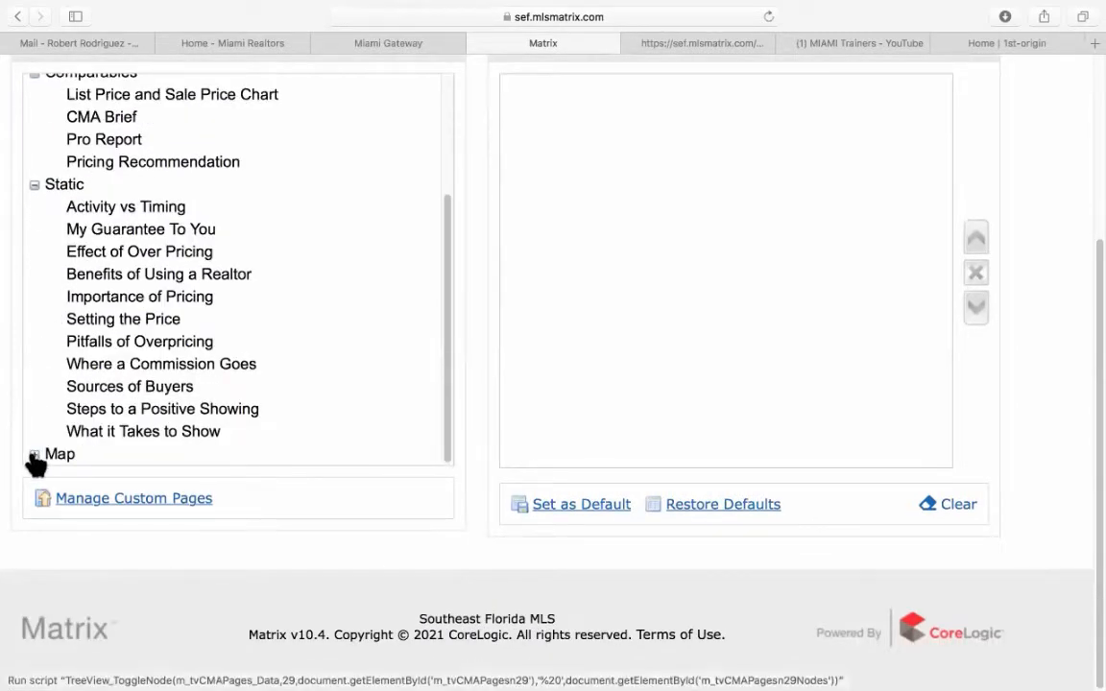
pyautogui.scroll(10, 81, 403)
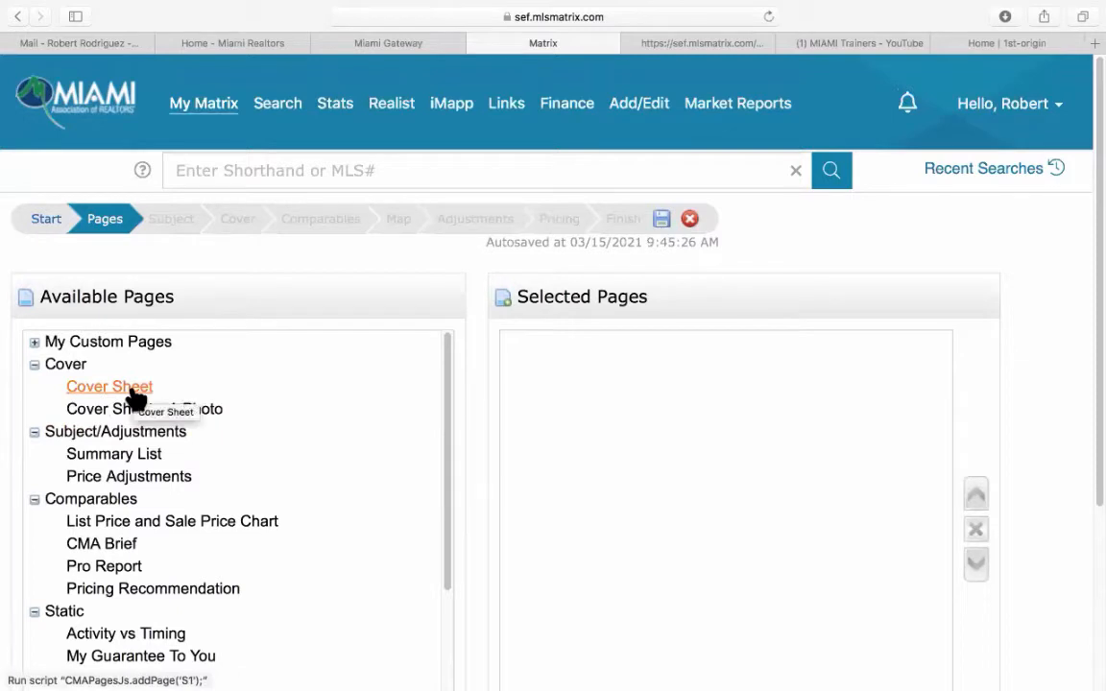
# Add the Cover Sheet wA Photo and Summary List pages to Selected Pages.
pyautogui.click(204, 418)
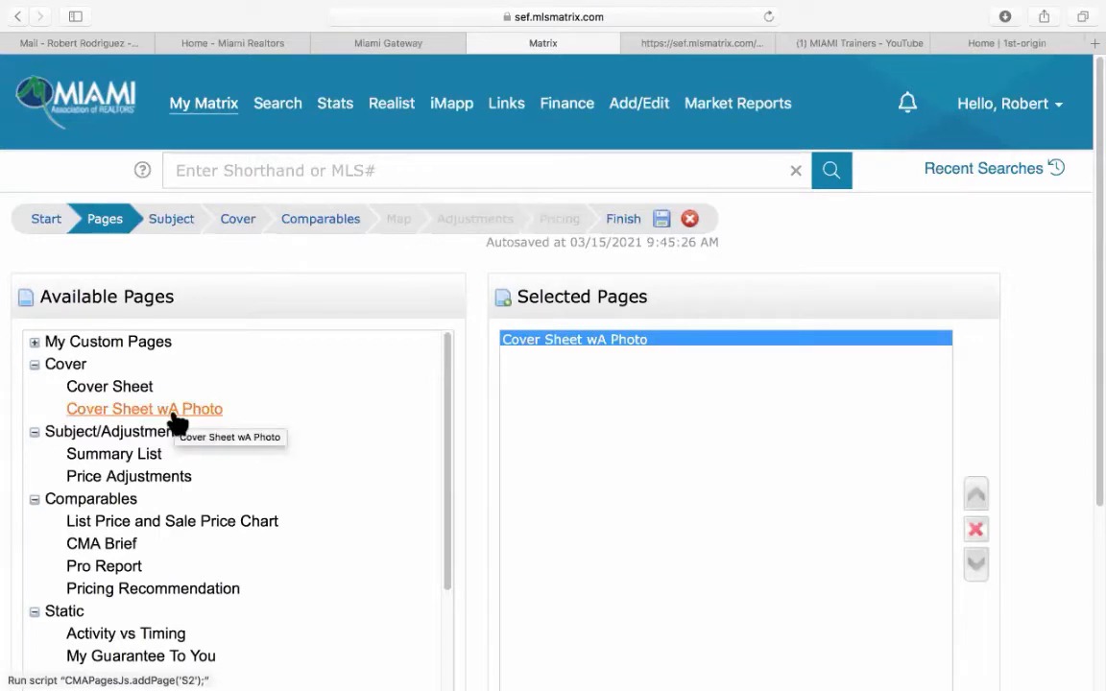
pyautogui.scroll(-1, 176, 422)
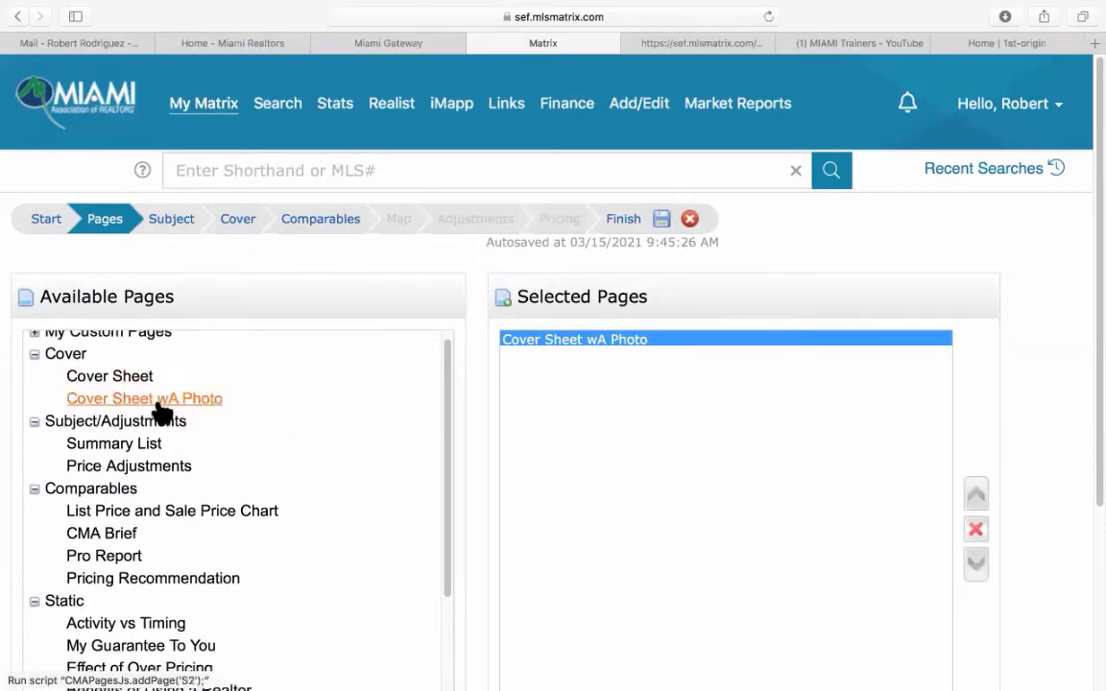
pyautogui.scroll(-1, 275, 445)
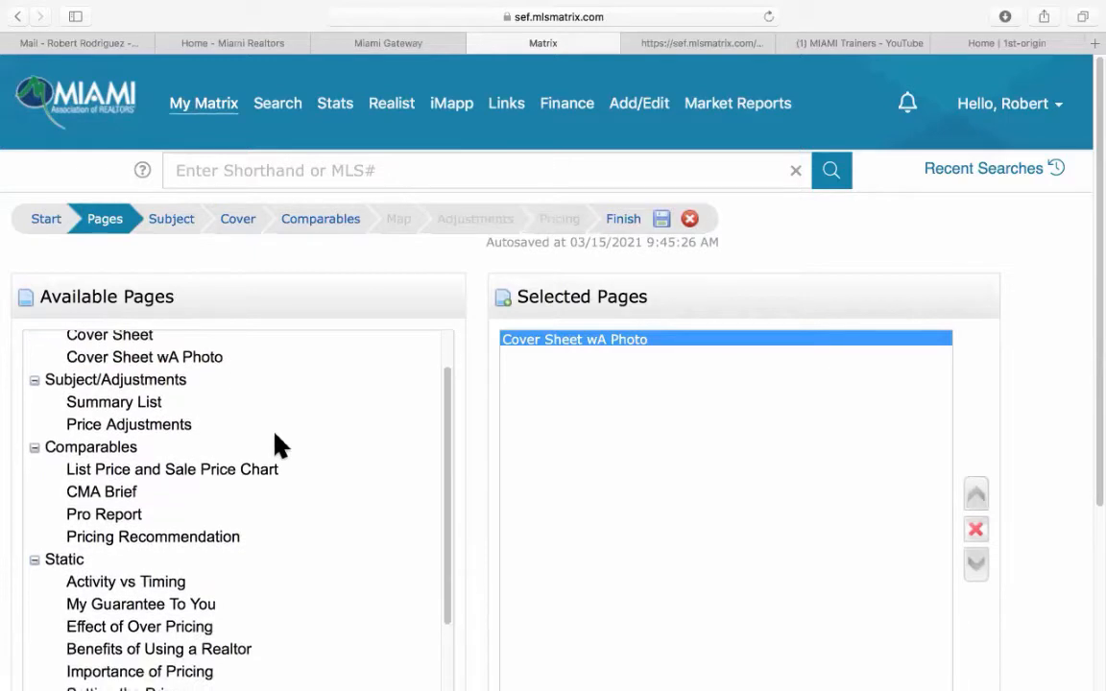
pyautogui.click(149, 408)
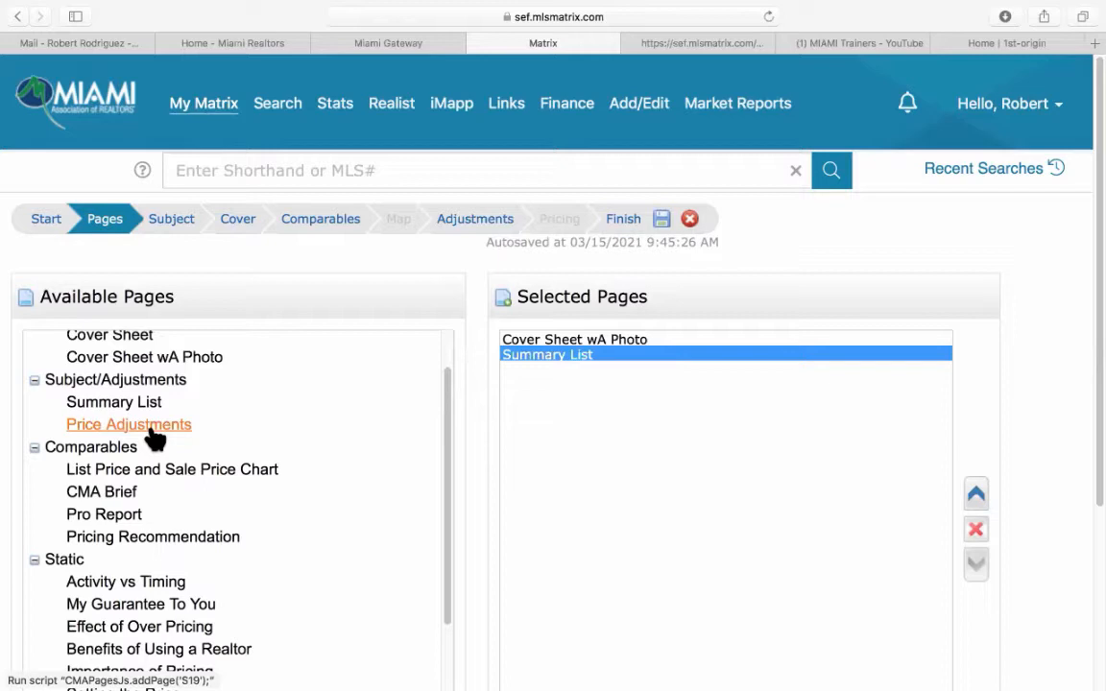
# Add Price Adjustments, List Price and Sale Price Chart, Pro Report and Pricing Recommendation pages, six total.
pyautogui.click(154, 436)
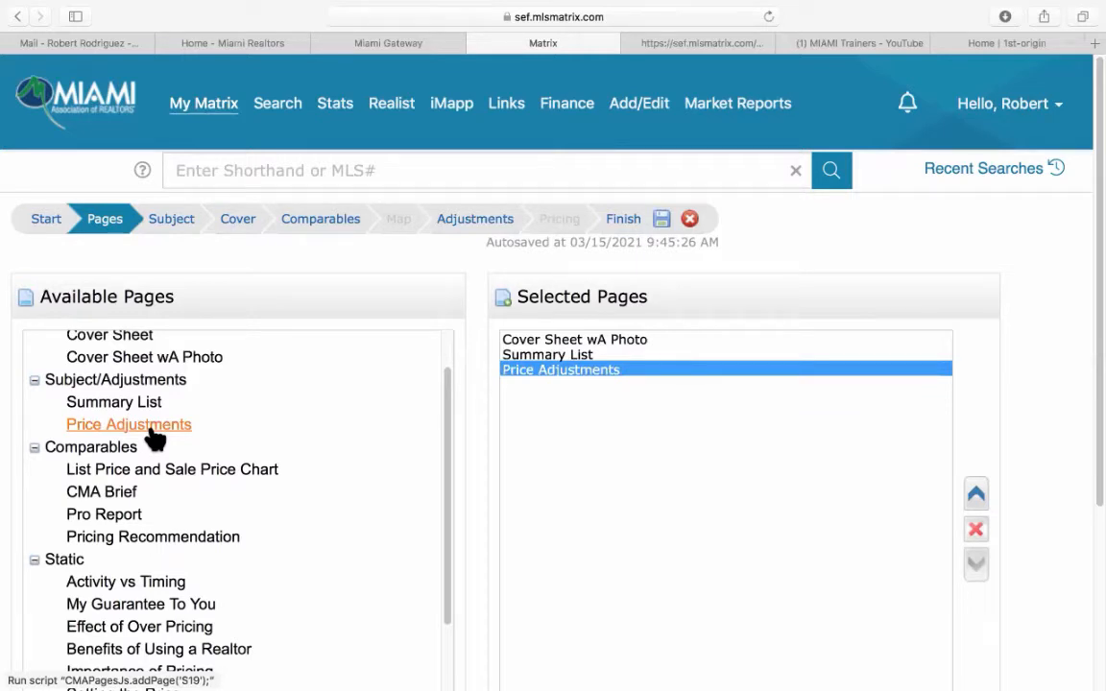
pyautogui.scroll(-2, 153, 437)
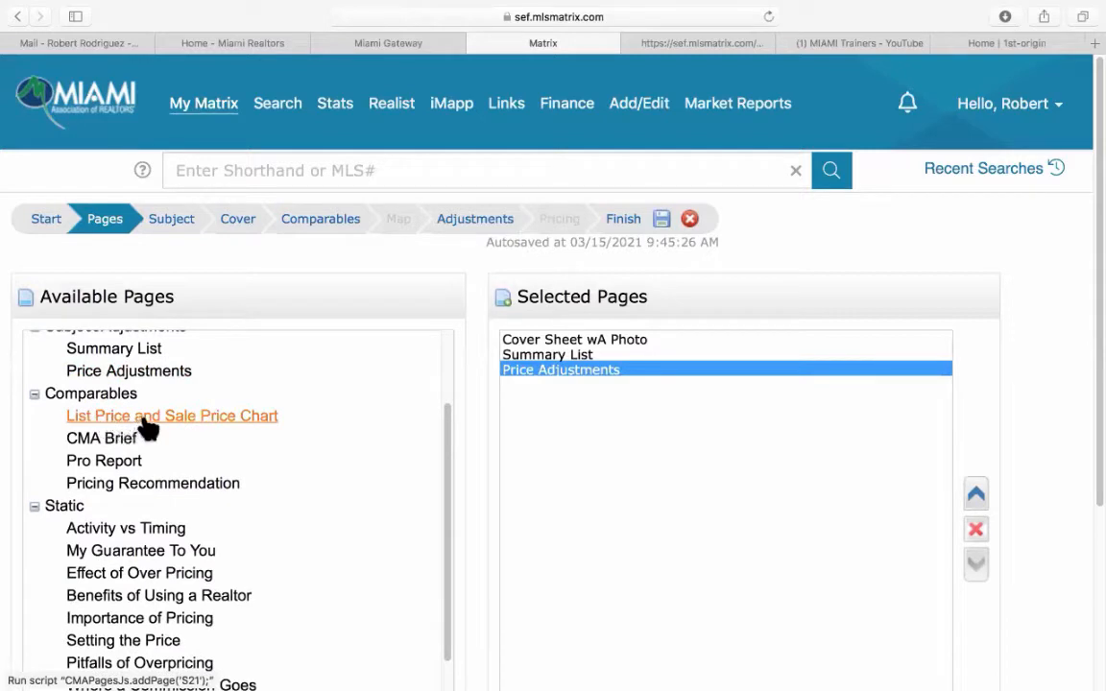
pyautogui.click(239, 421)
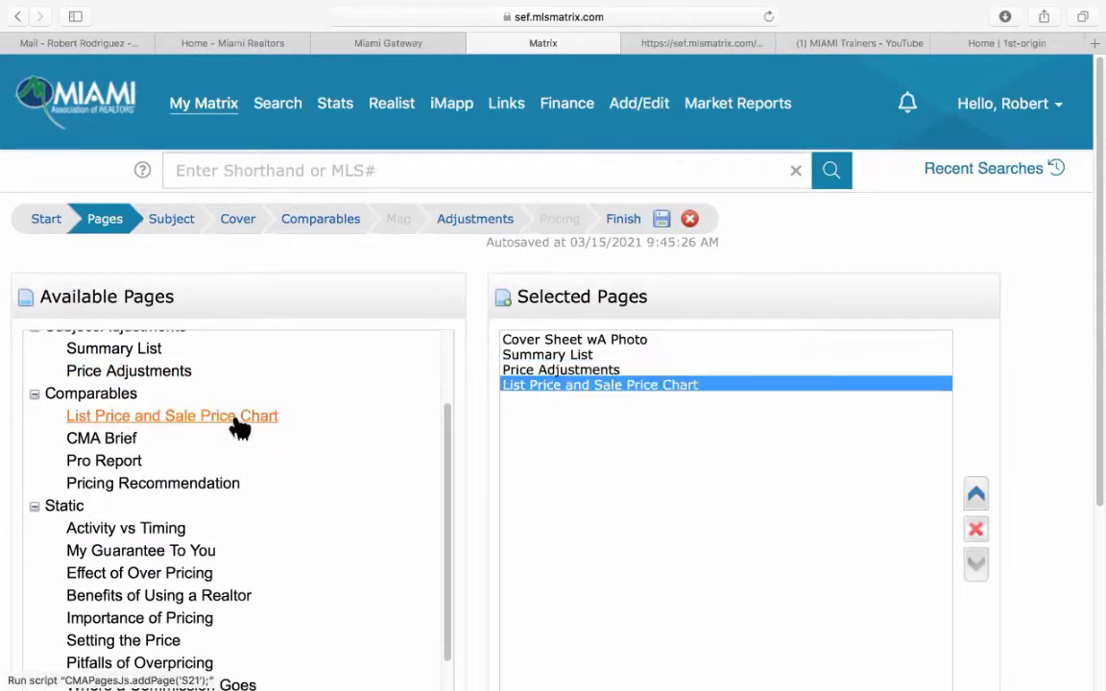
pyautogui.click(103, 461)
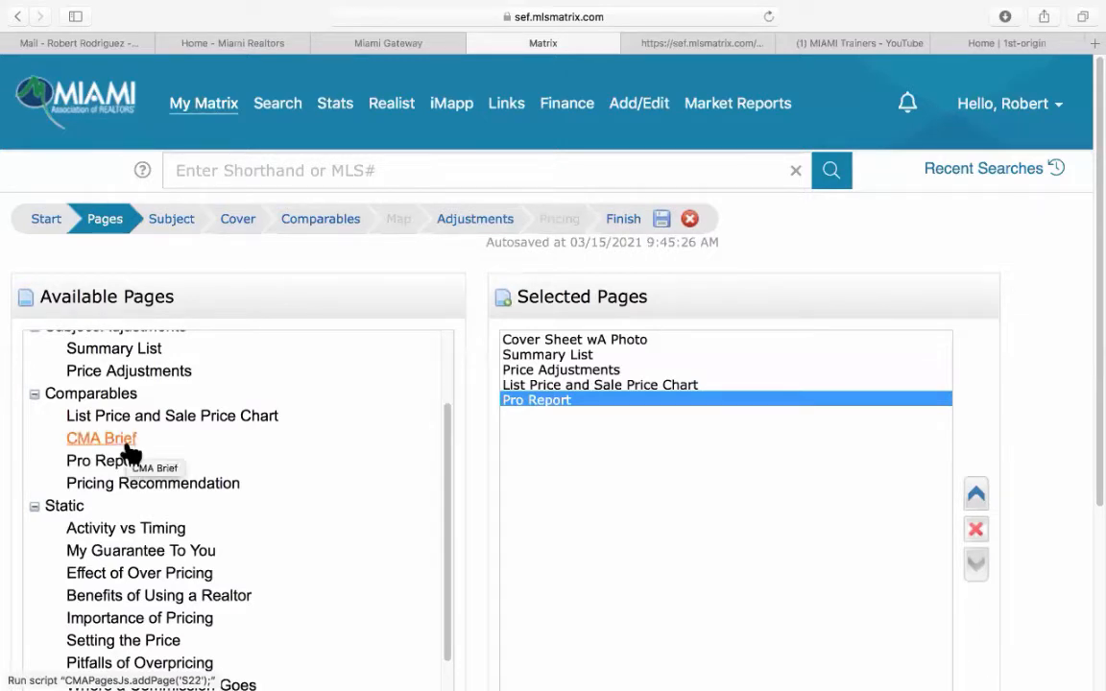
pyautogui.click(175, 490)
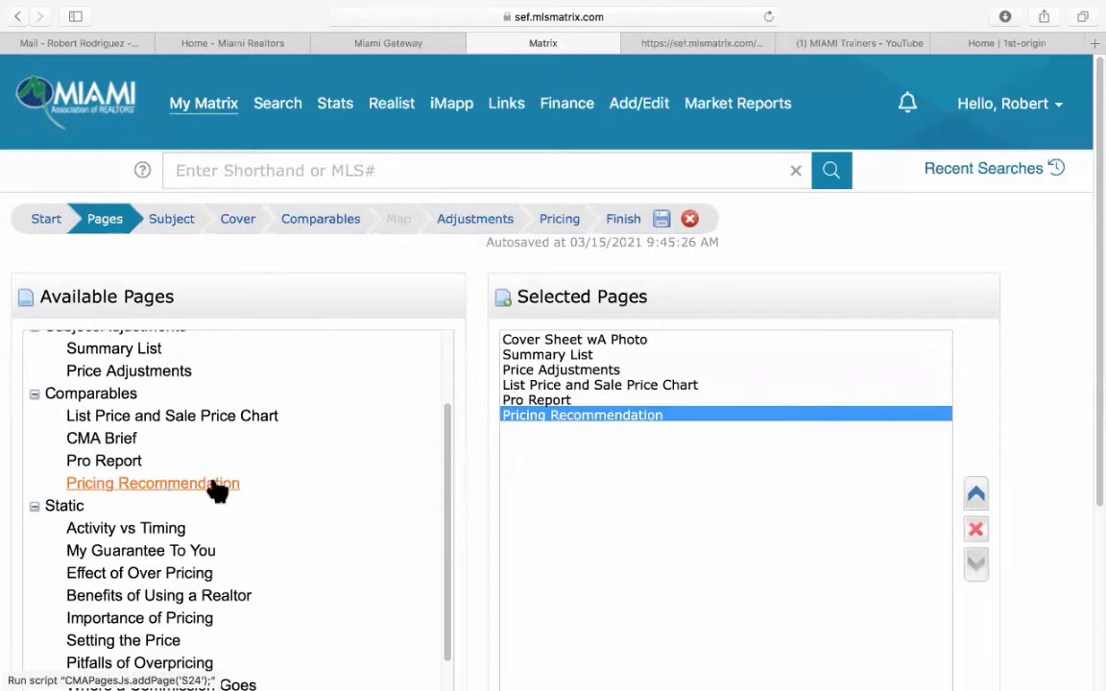
pyautogui.scroll(-2, 360, 497)
pyautogui.scroll(-1, 357, 497)
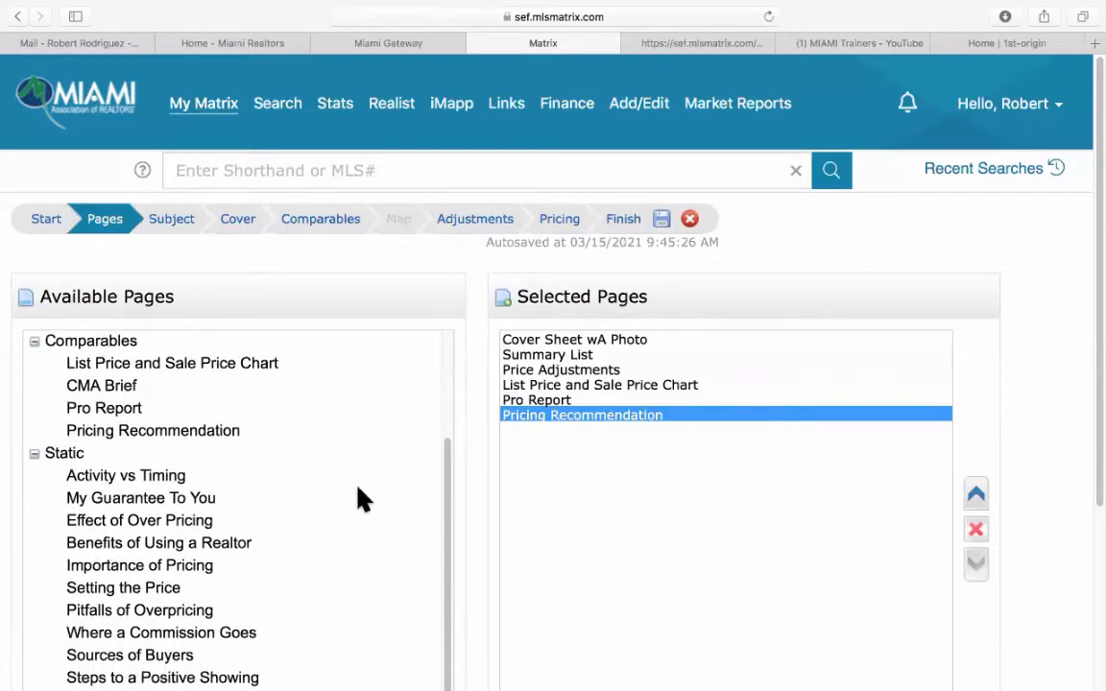
pyautogui.scroll(-3, 358, 496)
pyautogui.scroll(-4, 357, 497)
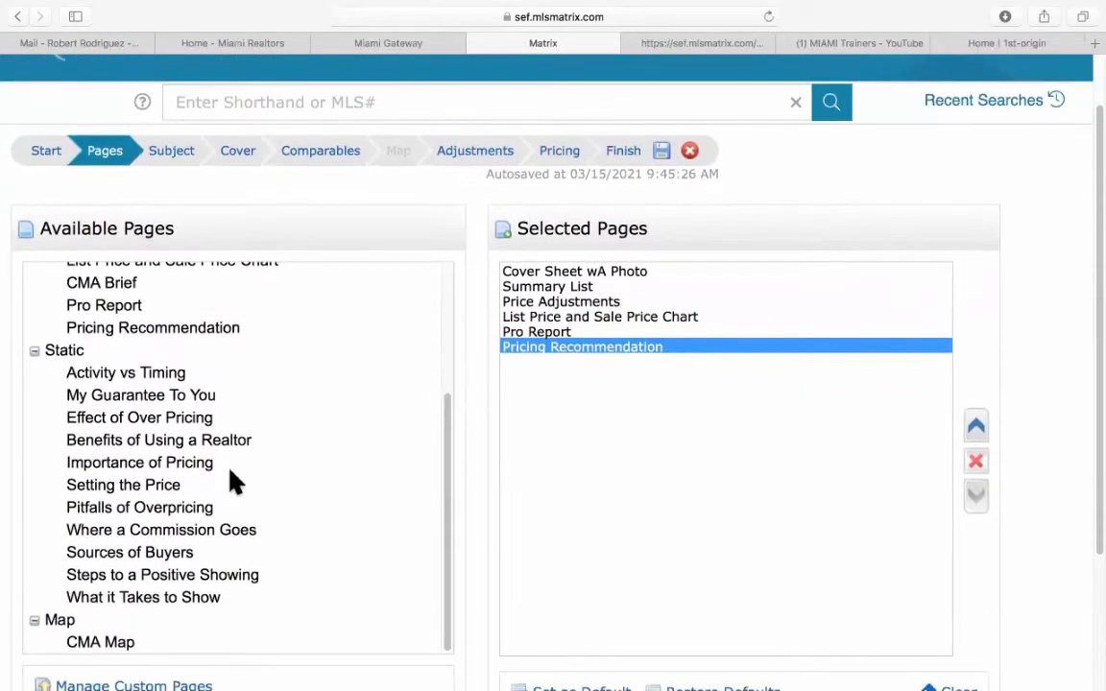
pyautogui.scroll(-3, 231, 480)
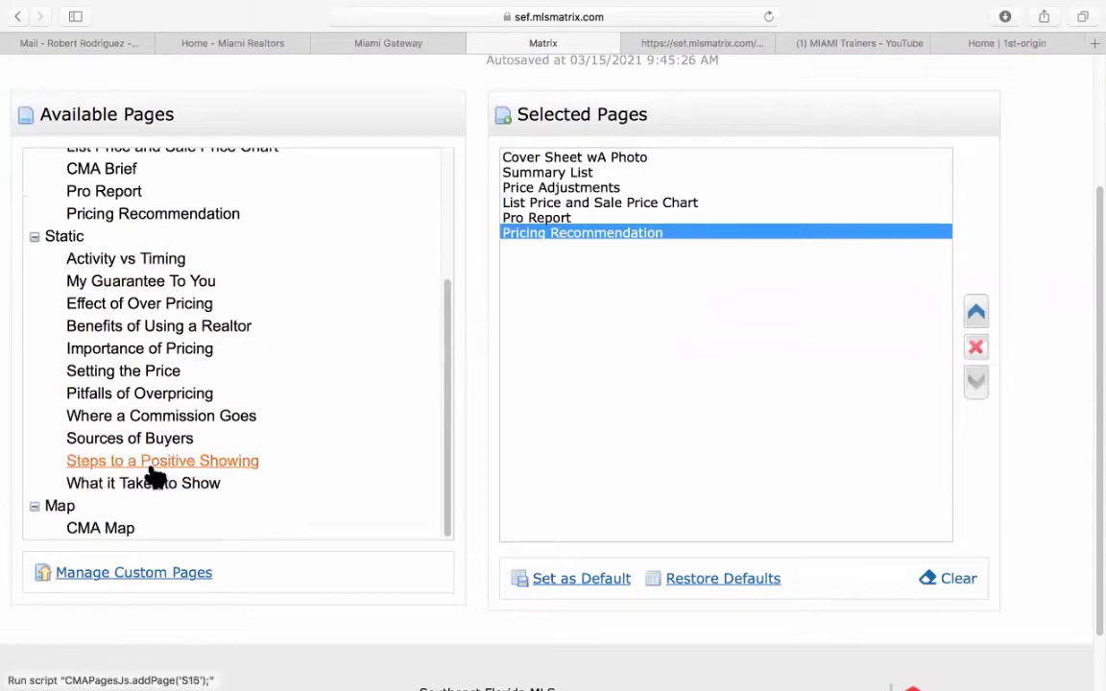
# Add the Benefits of Using a Realtor and CMA Map pages to the selected report pages.
pyautogui.click(159, 332)
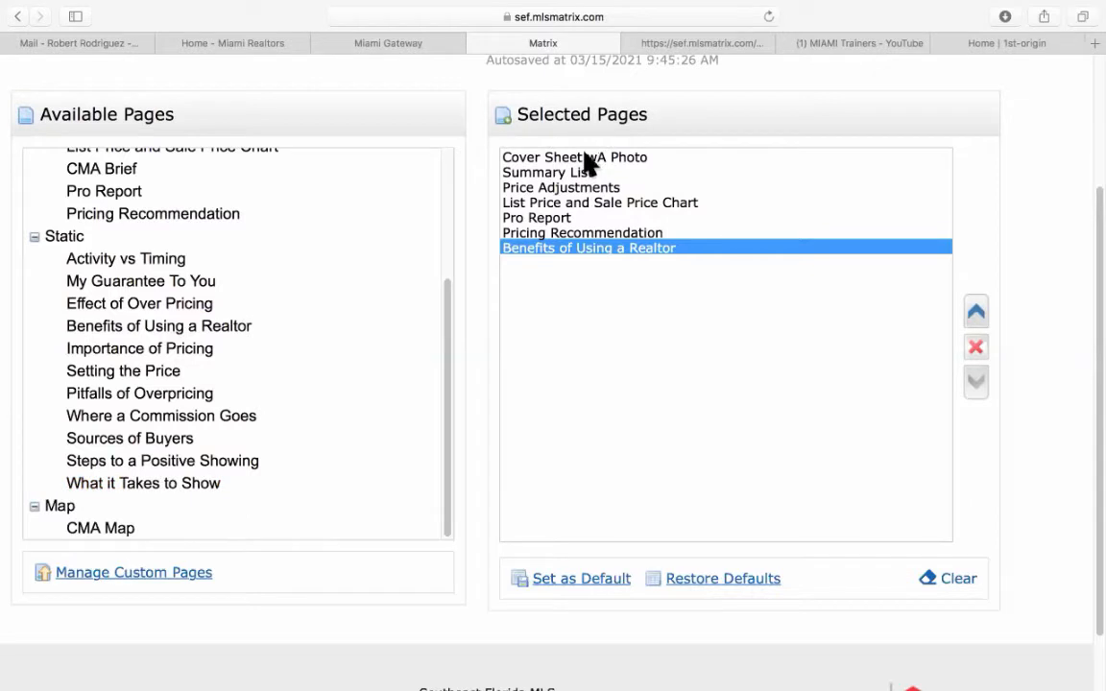
pyautogui.scroll(-2, 267, 363)
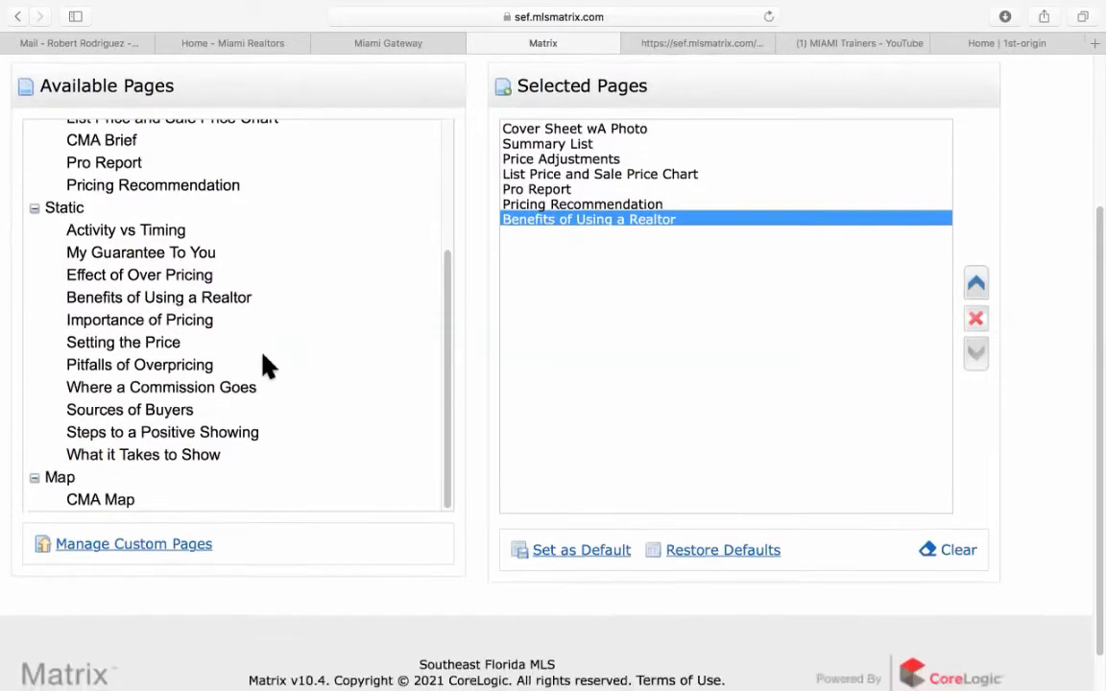
pyautogui.click(108, 487)
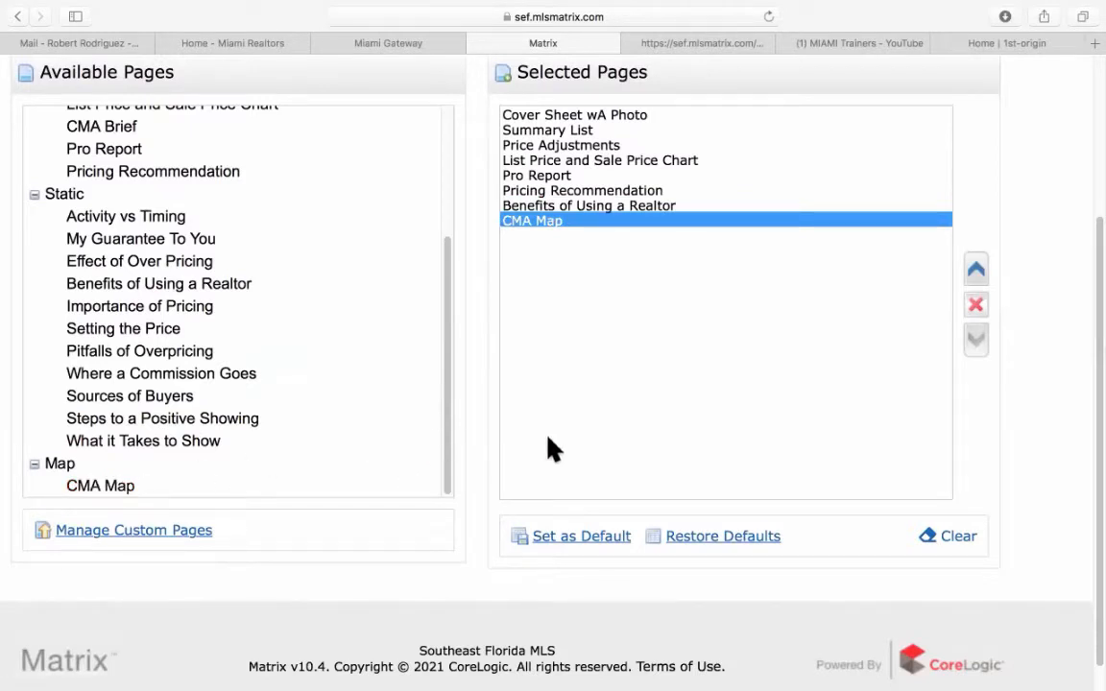
pyautogui.scroll(3, 553, 449)
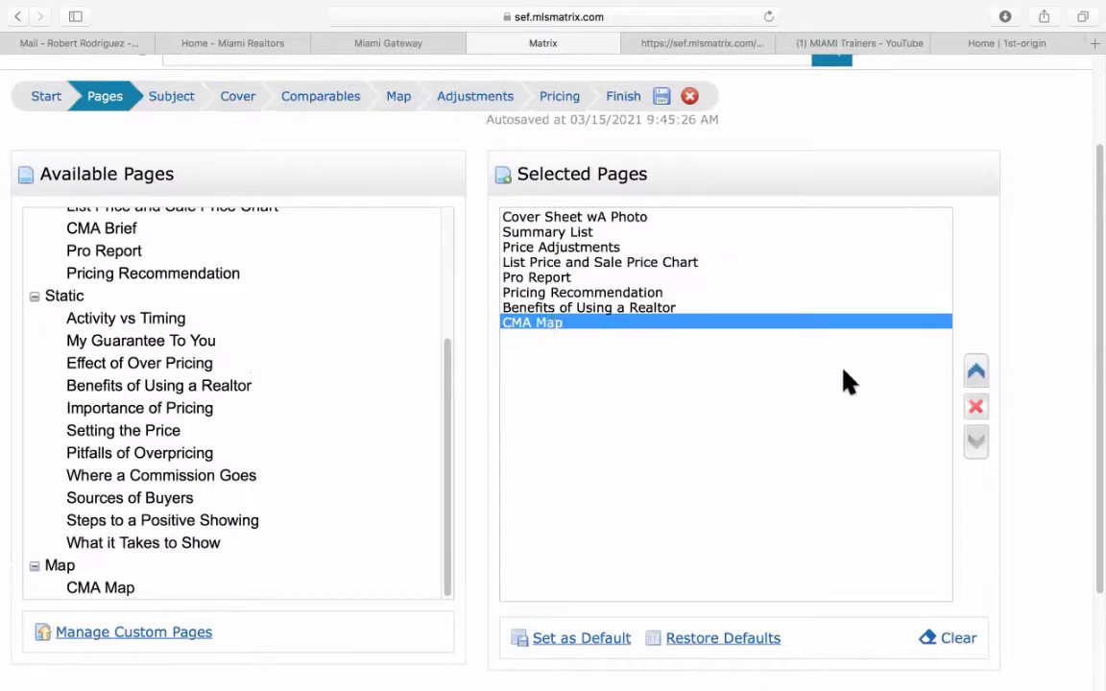
# Move CMA Map up so it sits under the List Price and Sale Price Chart.
pyautogui.click(977, 373)
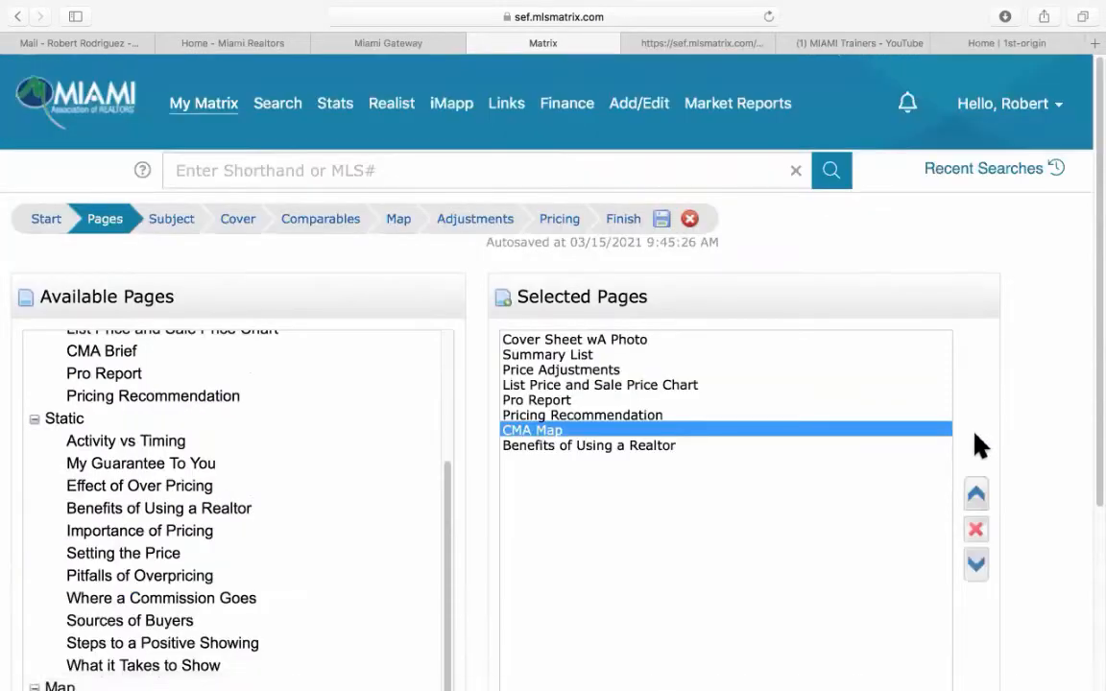
pyautogui.click(977, 499)
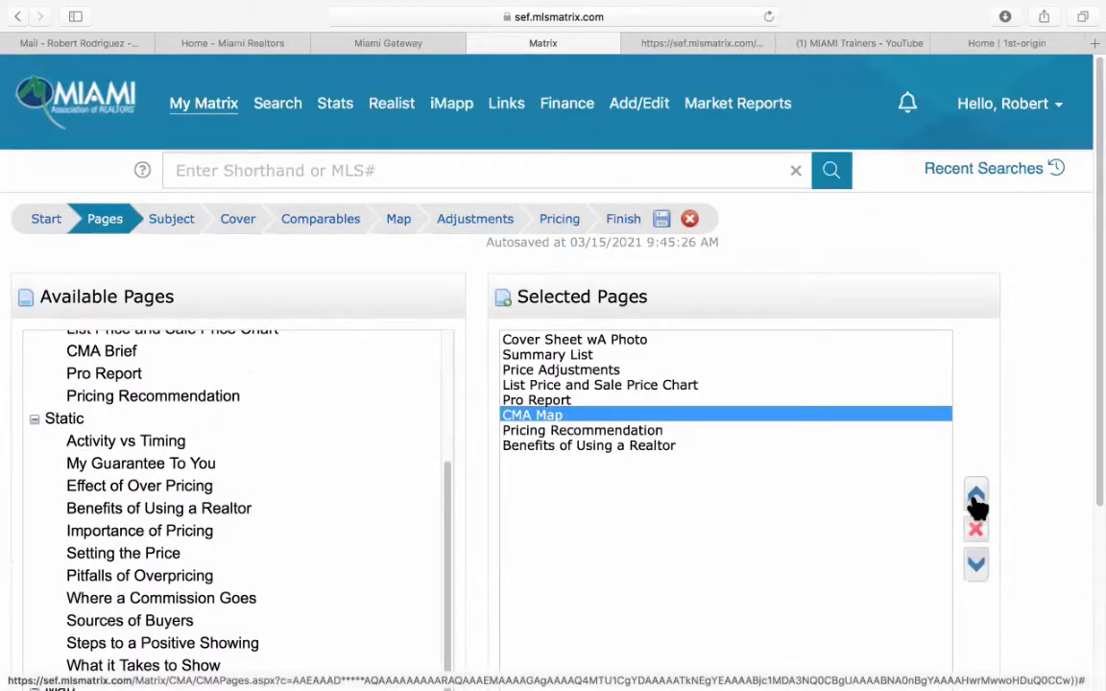
pyautogui.click(977, 499)
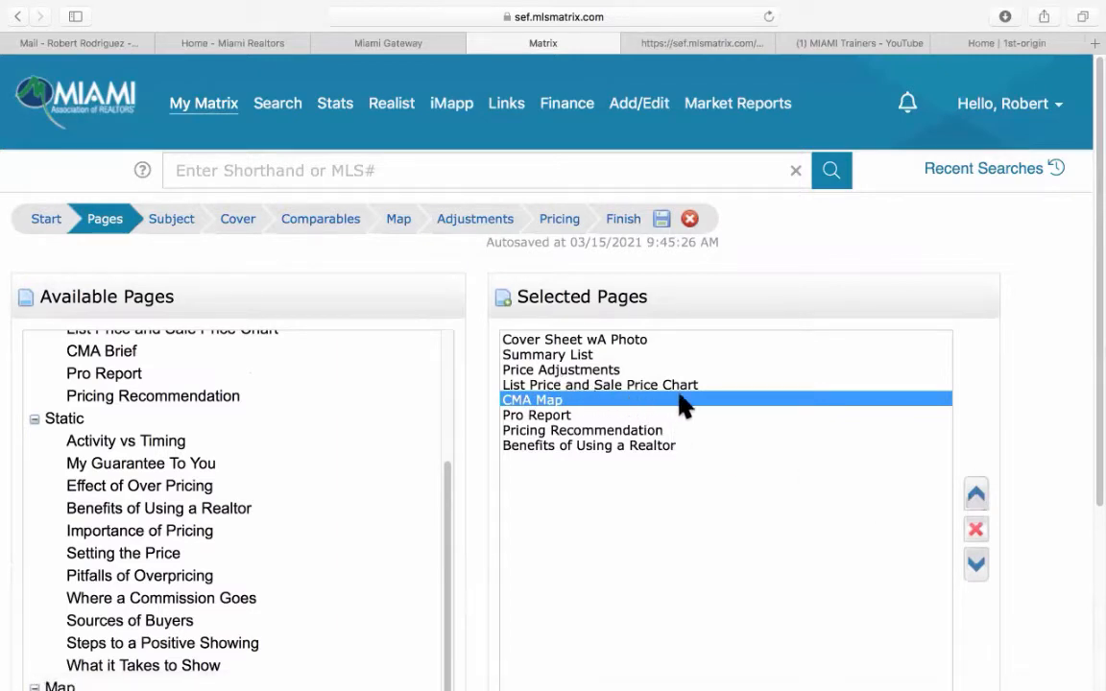
# Move Price Adjustments down so it follows Pro Report.
pyautogui.click(596, 370)
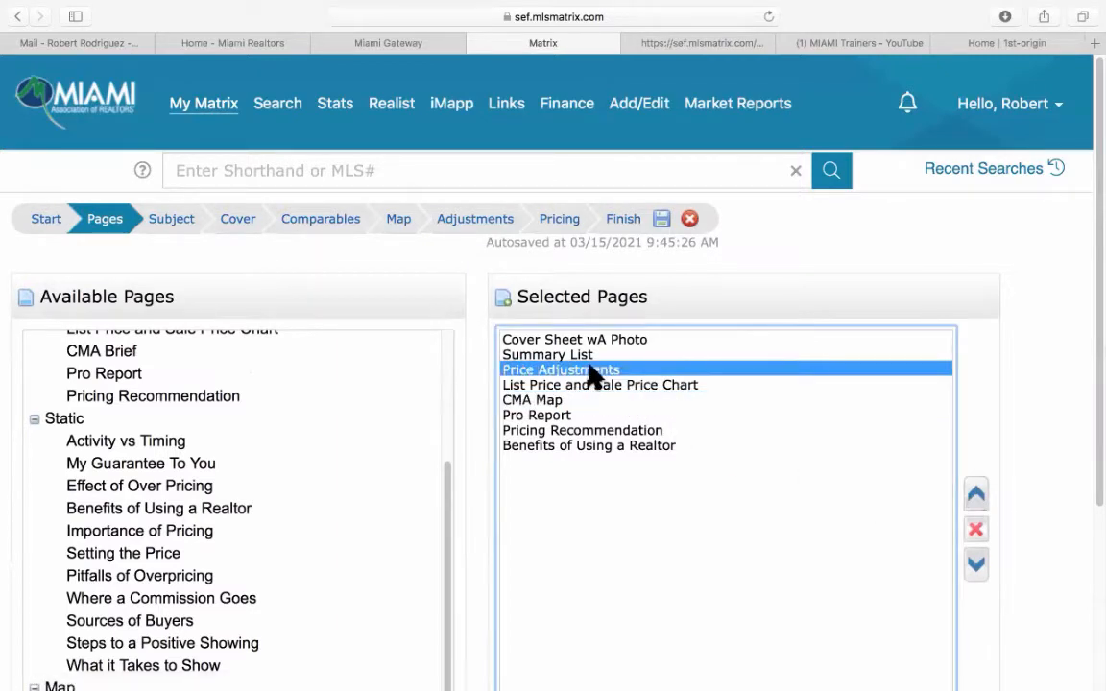
pyautogui.click(976, 565)
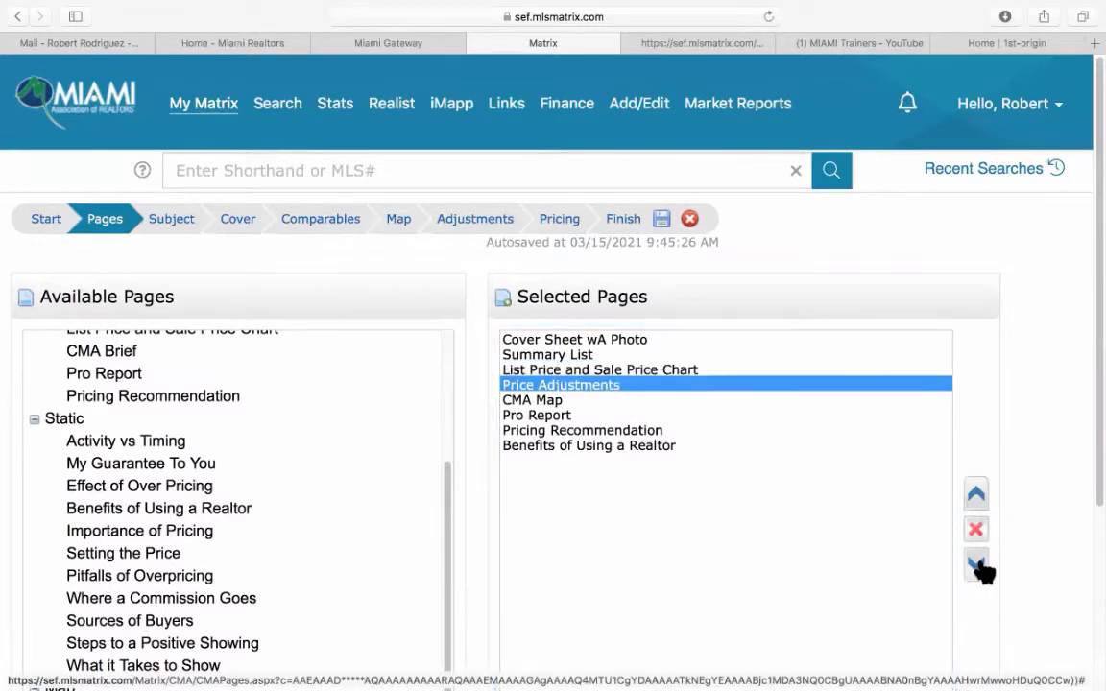
pyautogui.click(977, 566)
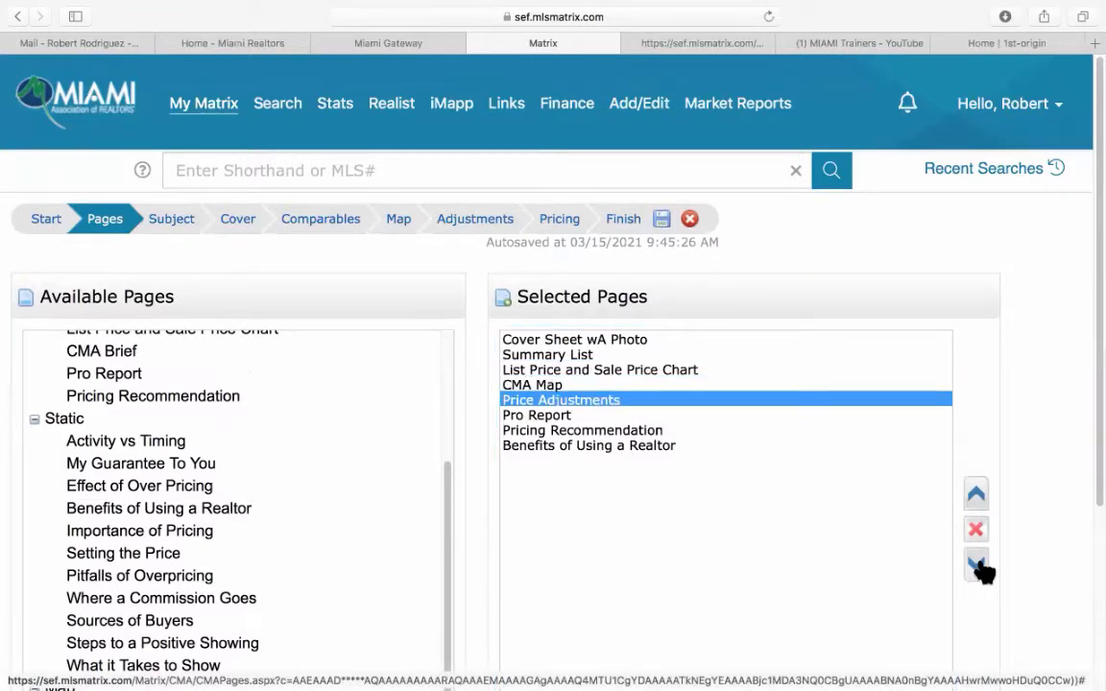
pyautogui.click(977, 566)
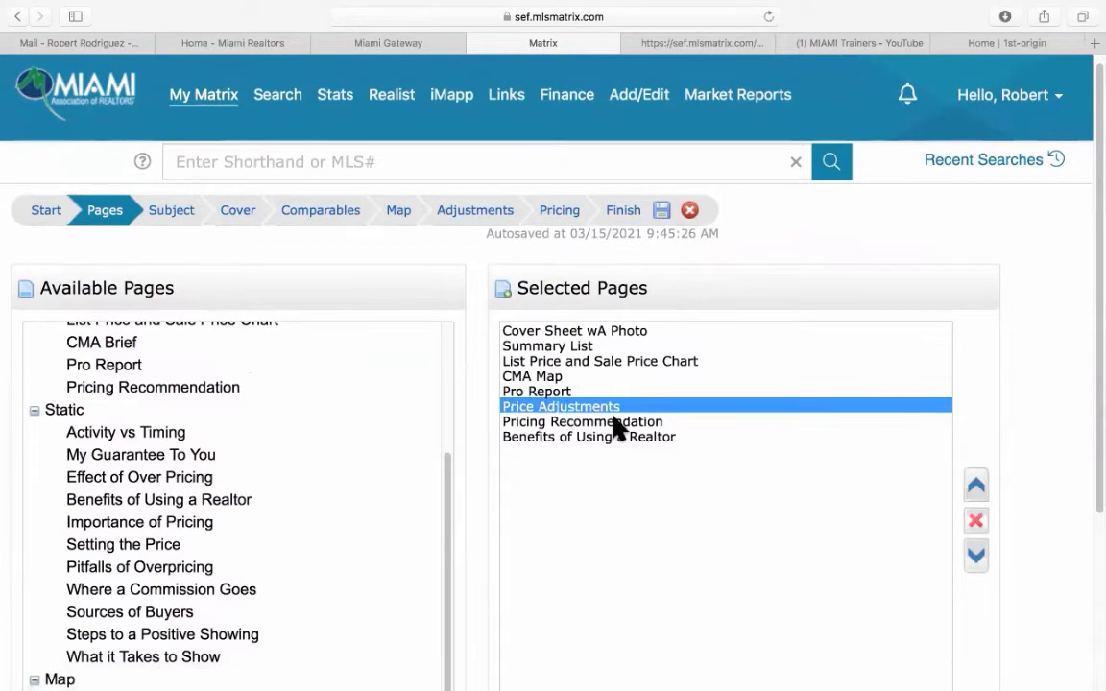
# Open Manage Custom Pages to see the uploaded custom CMA PDFs.
pyautogui.scroll(-3, 614, 423)
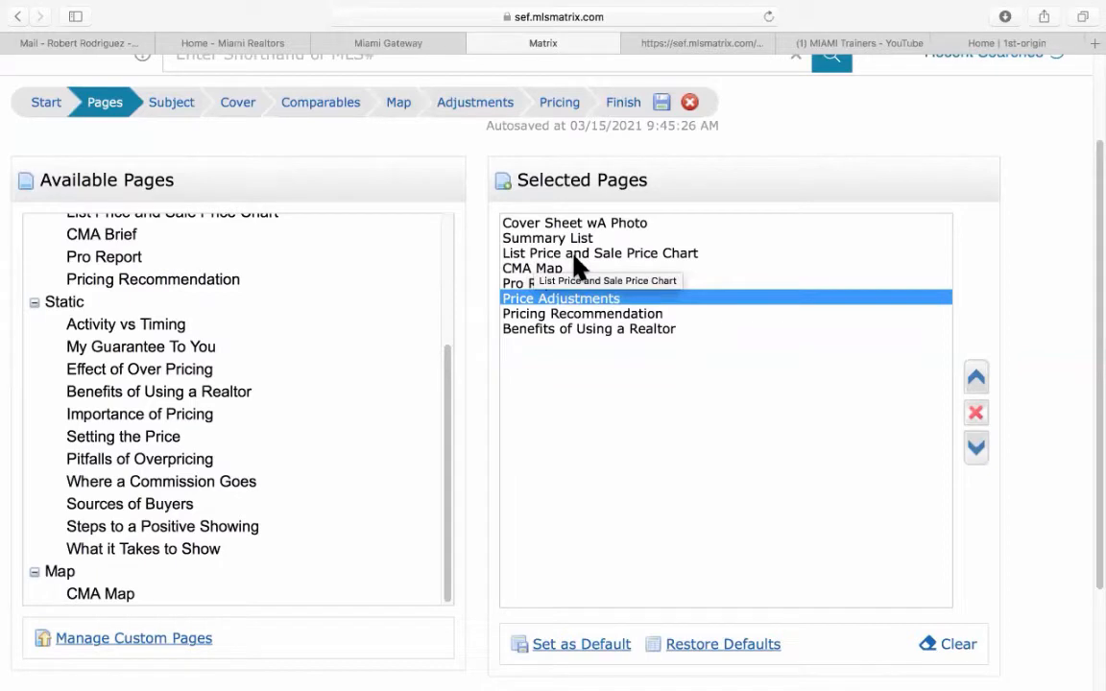
pyautogui.scroll(-1, 561, 279)
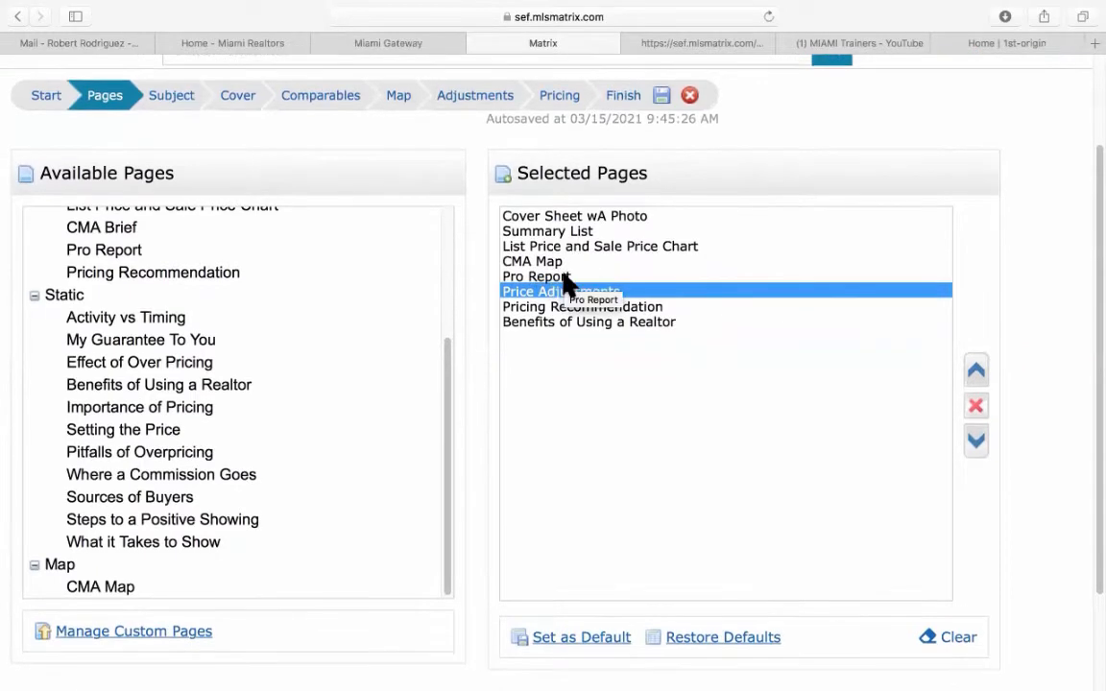
pyautogui.scroll(-3, 569, 280)
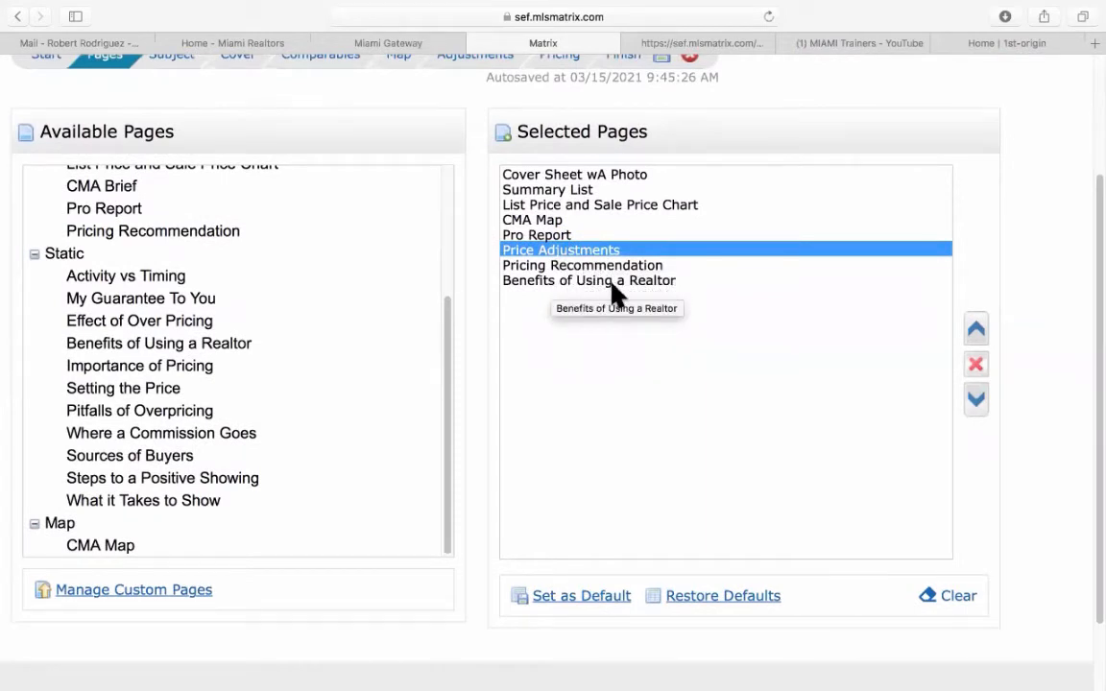
pyautogui.scroll(-1, 485, 432)
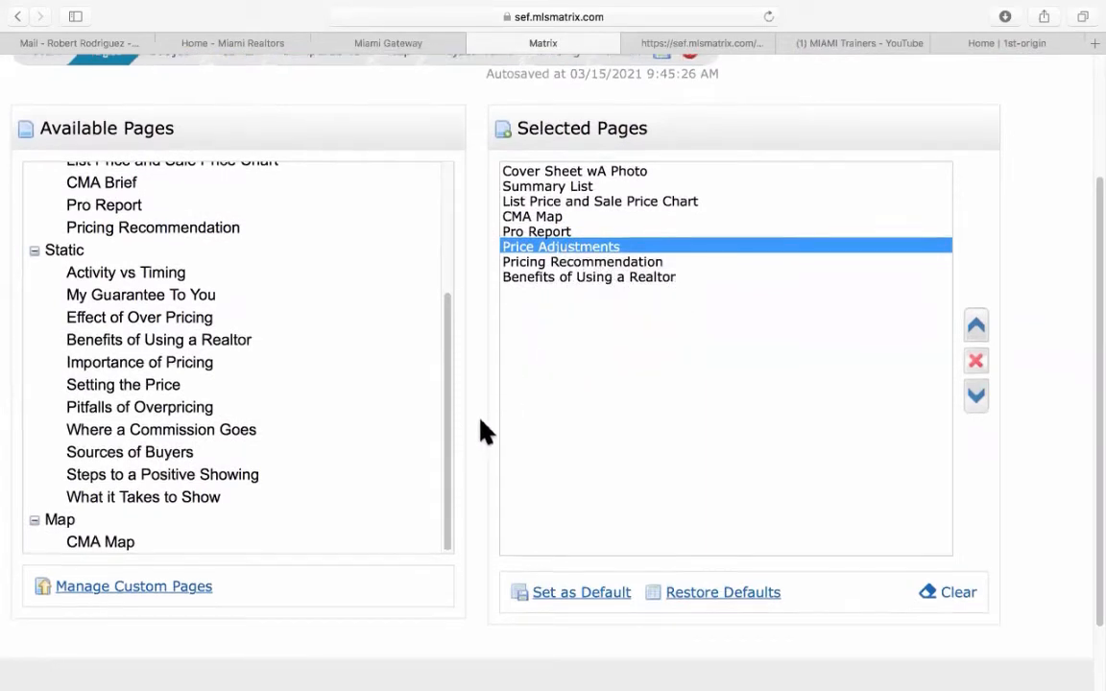
pyautogui.scroll(-3, 485, 432)
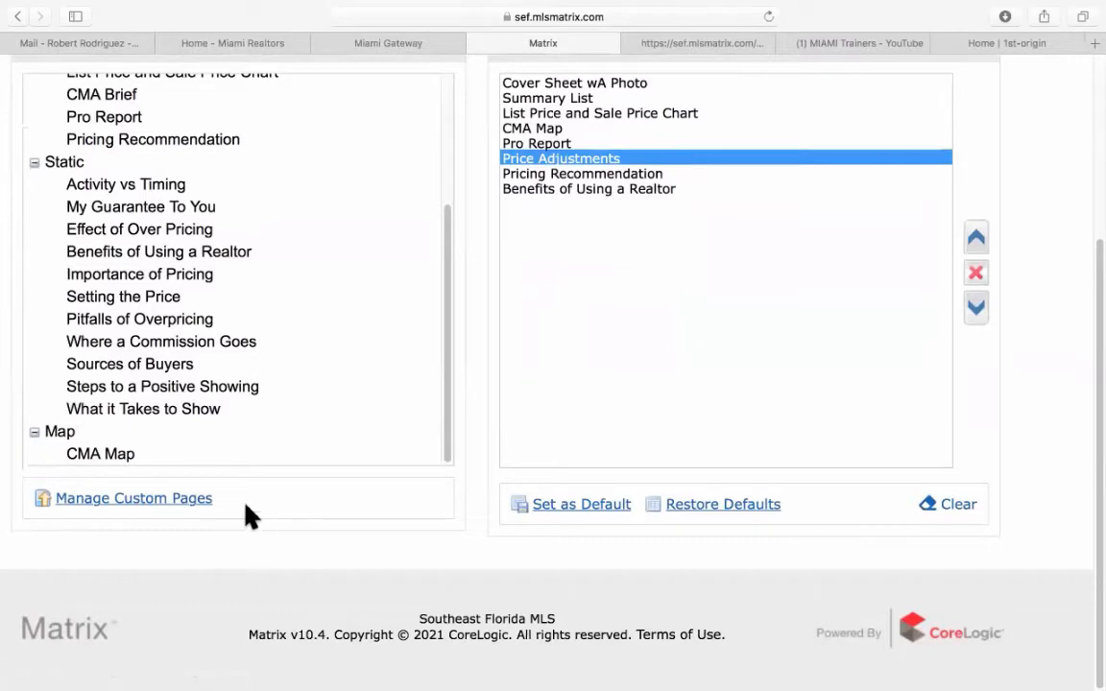
pyautogui.click(142, 510)
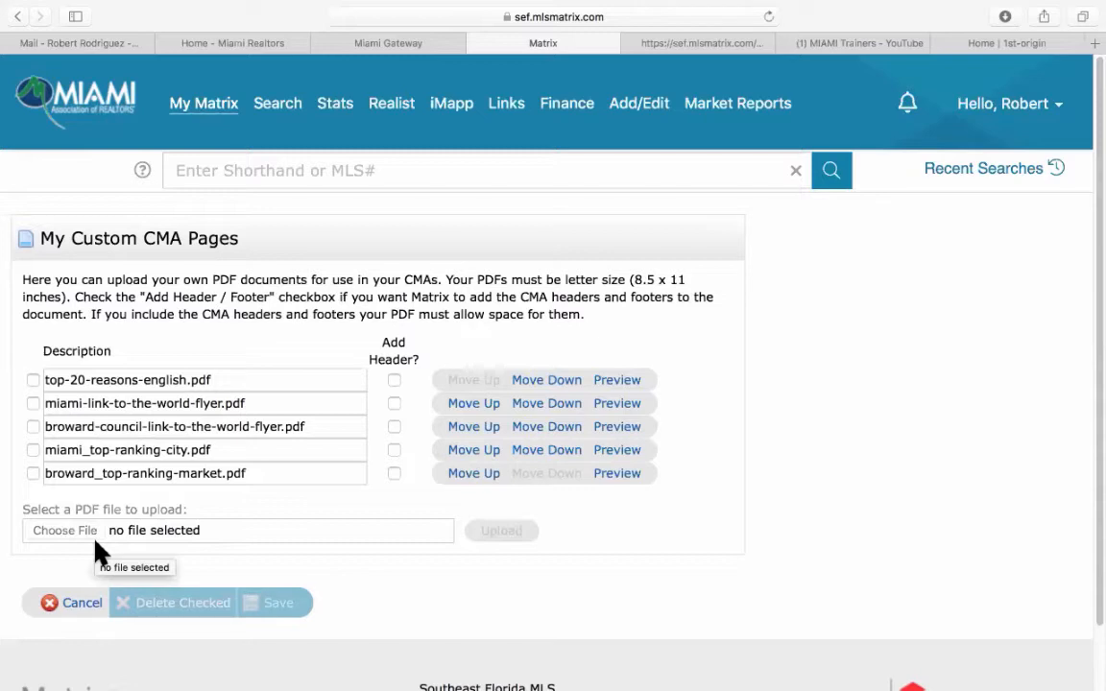
pyautogui.click(34, 403)
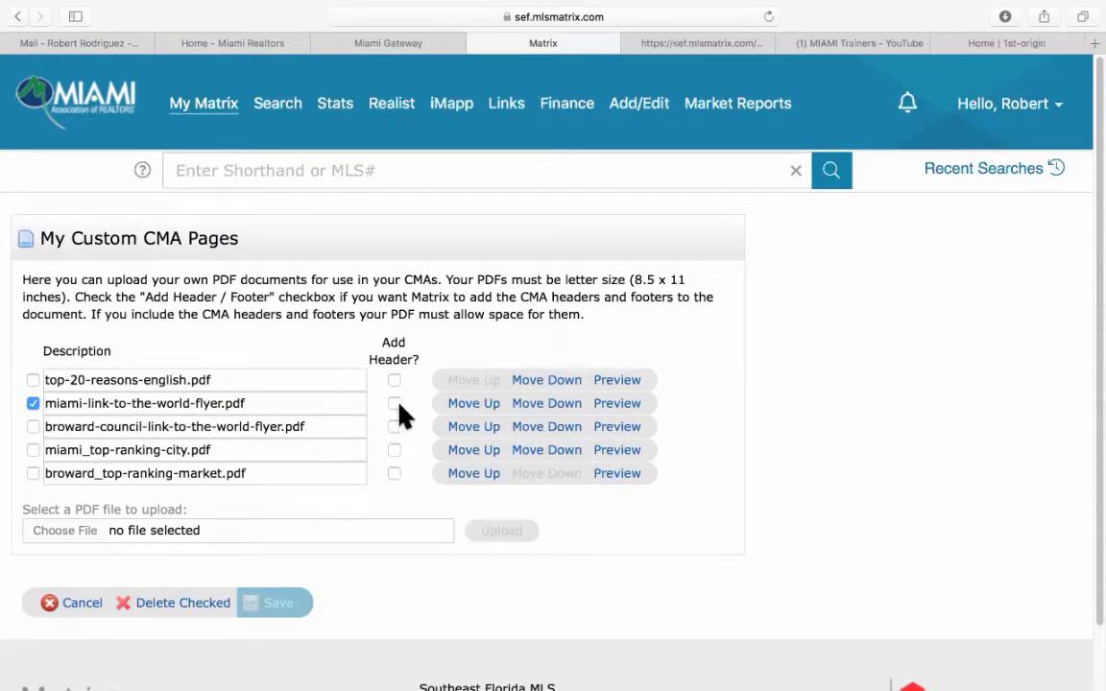
pyautogui.click(33, 404)
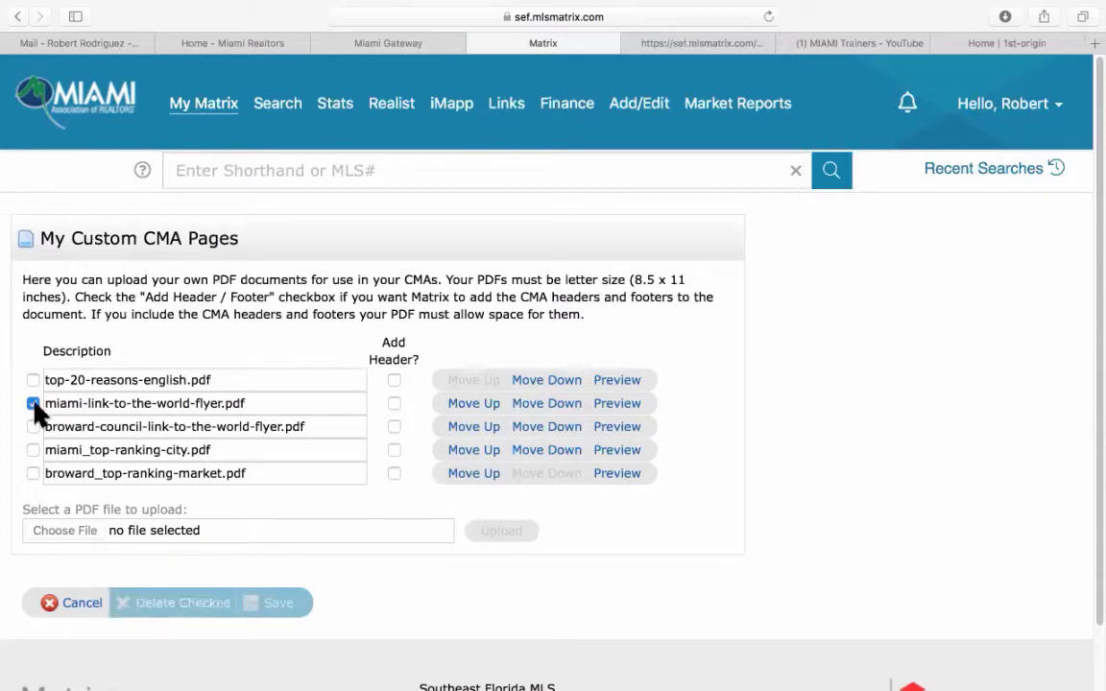
# Add miami-link-to-the-world-flyer.pdf, save the page list as default, and go to Subject.
pyautogui.click(81, 603)
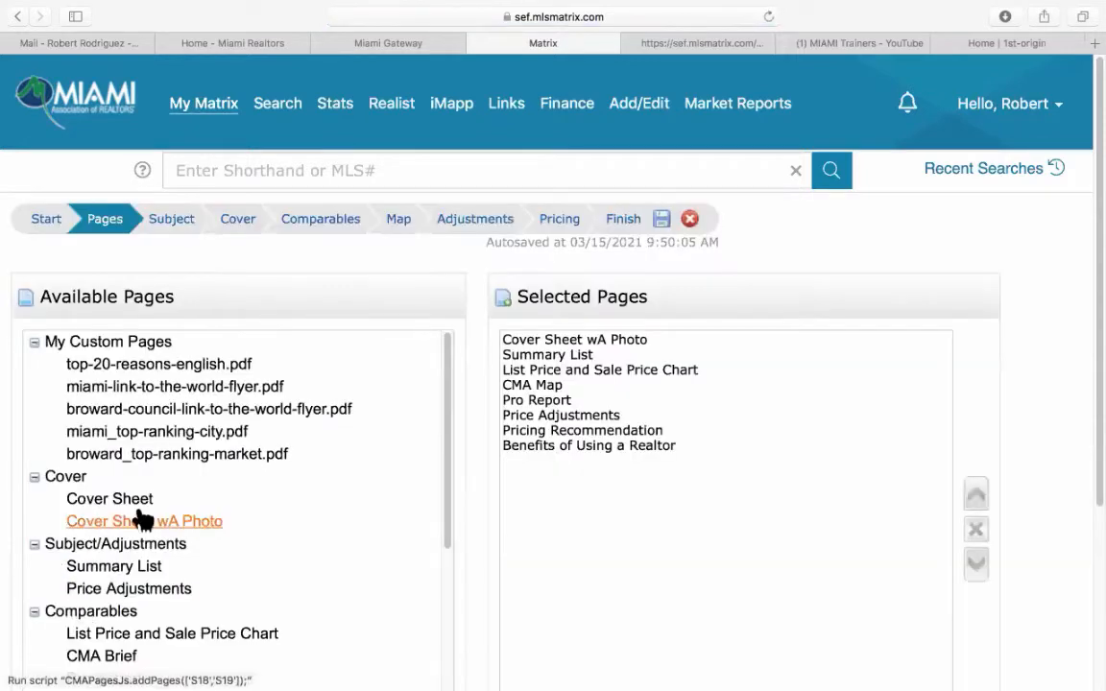
pyautogui.click(158, 393)
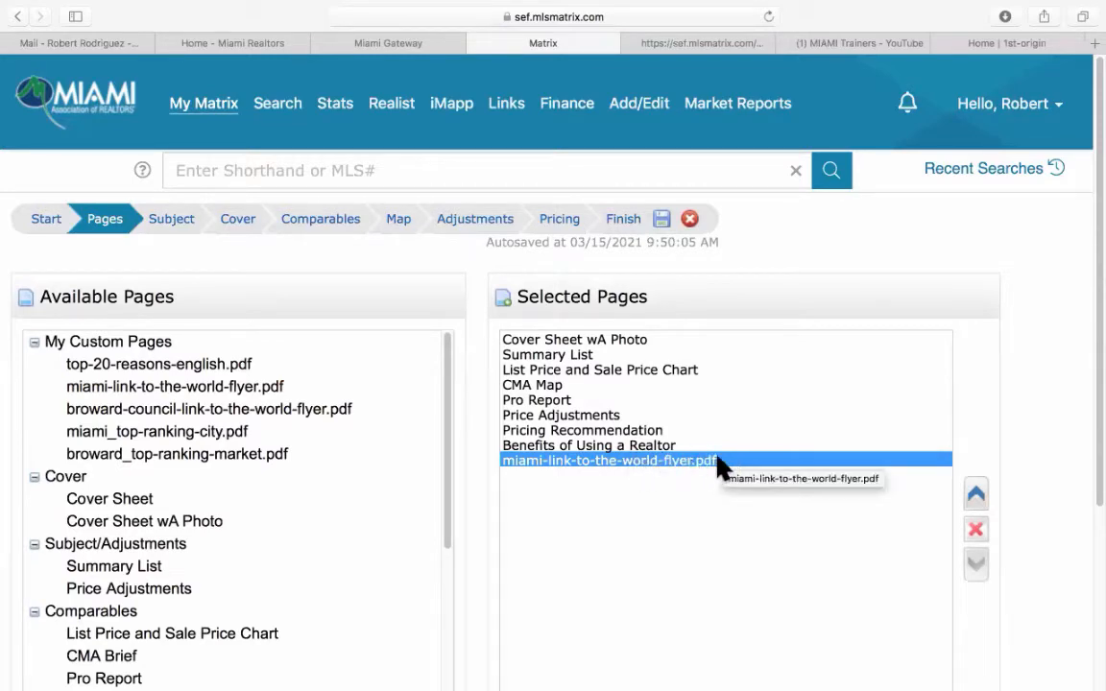
pyautogui.scroll(-5, 653, 556)
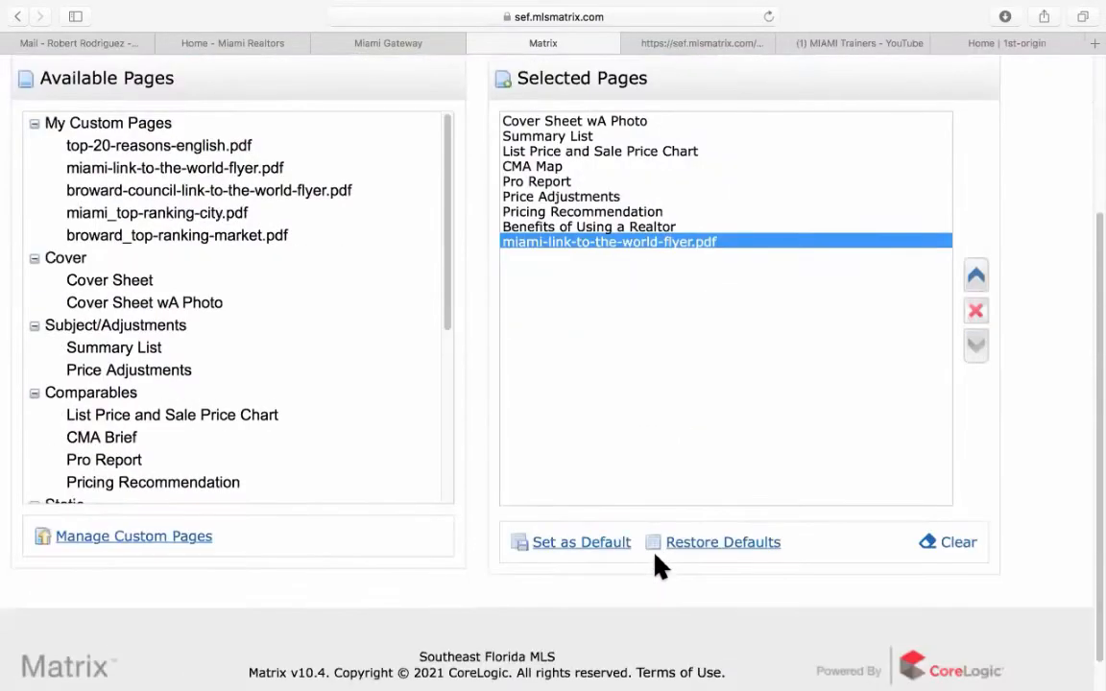
pyautogui.click(576, 545)
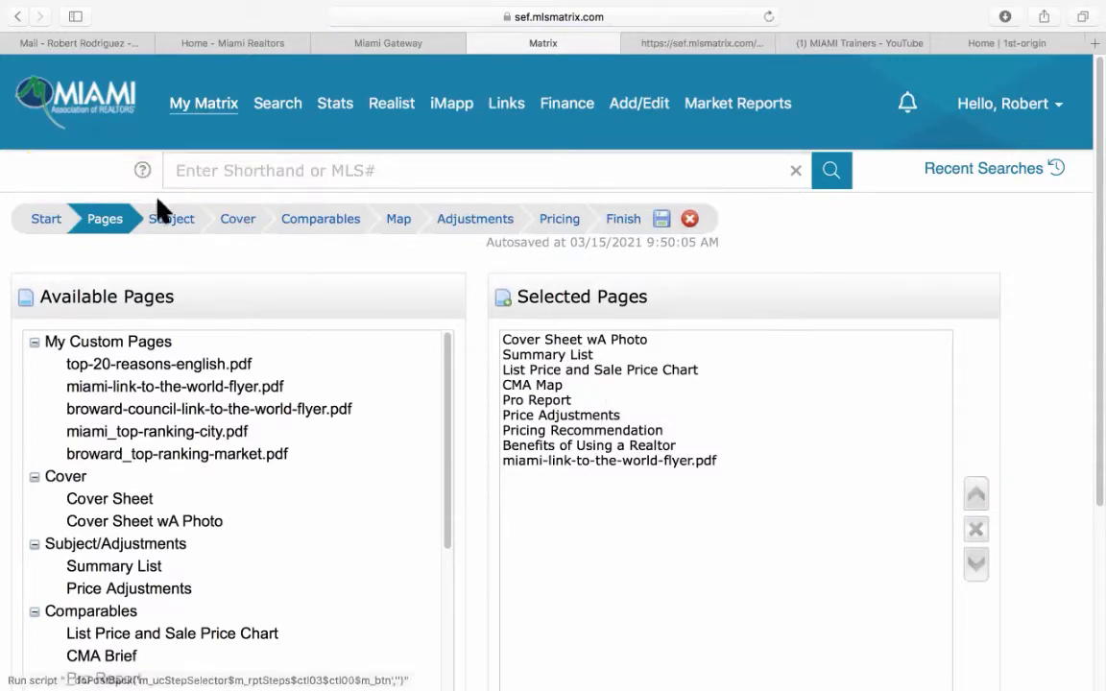
pyautogui.click(174, 220)
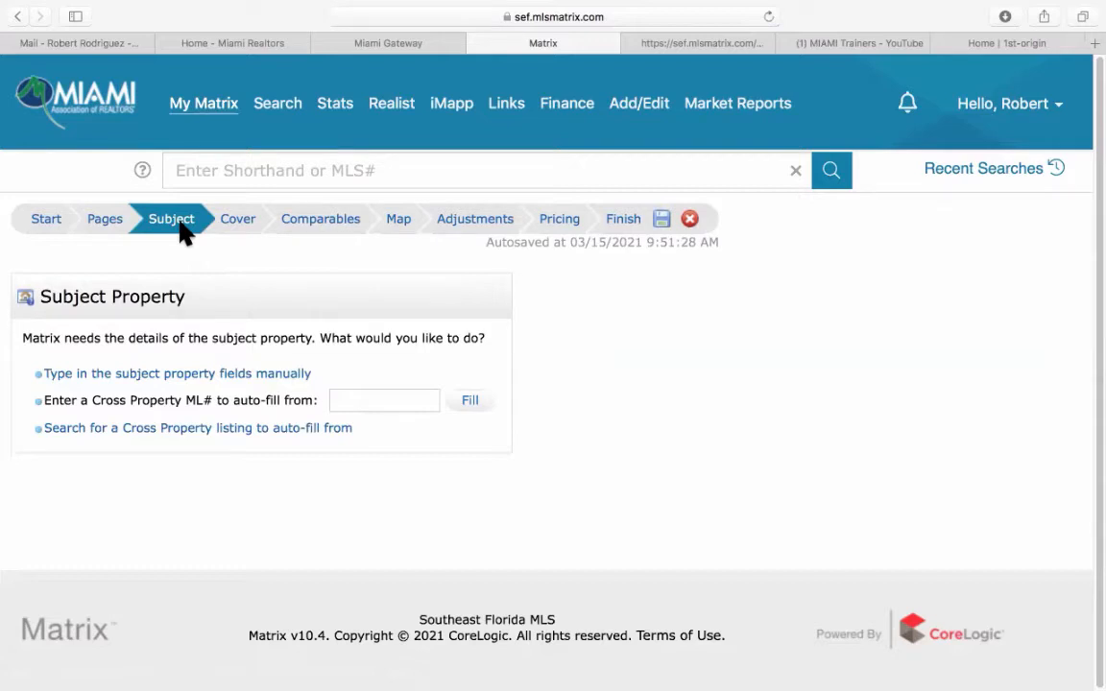
# Choose manual entry for the subject and scroll through the empty Subject Details form.
pyautogui.click(361, 402)
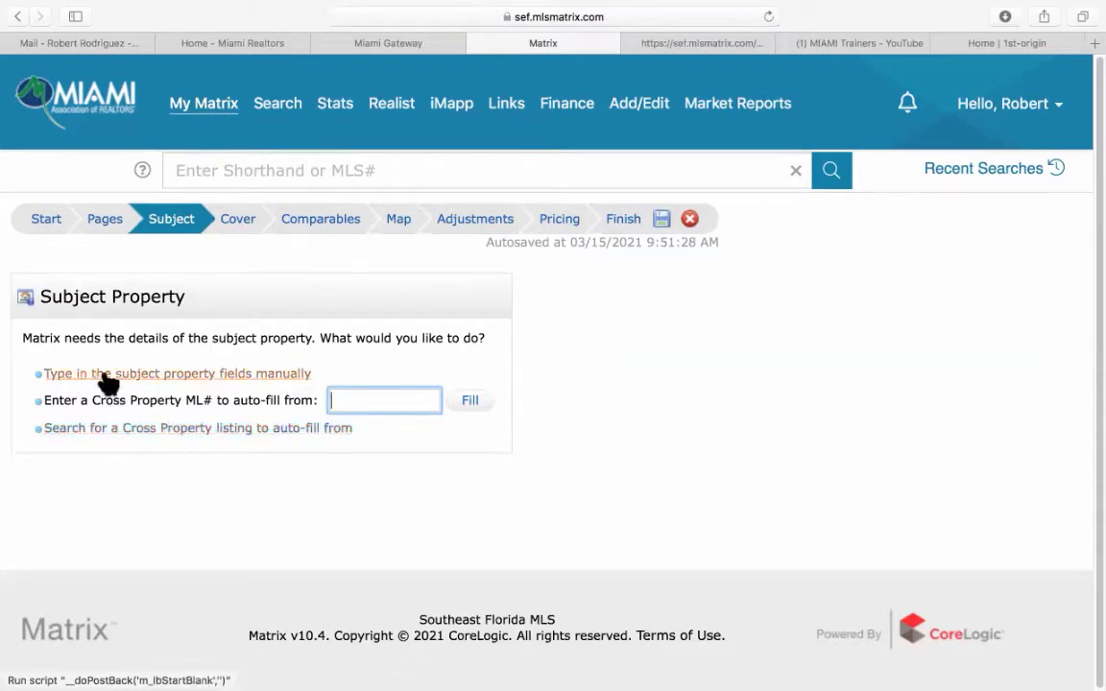
pyautogui.click(198, 376)
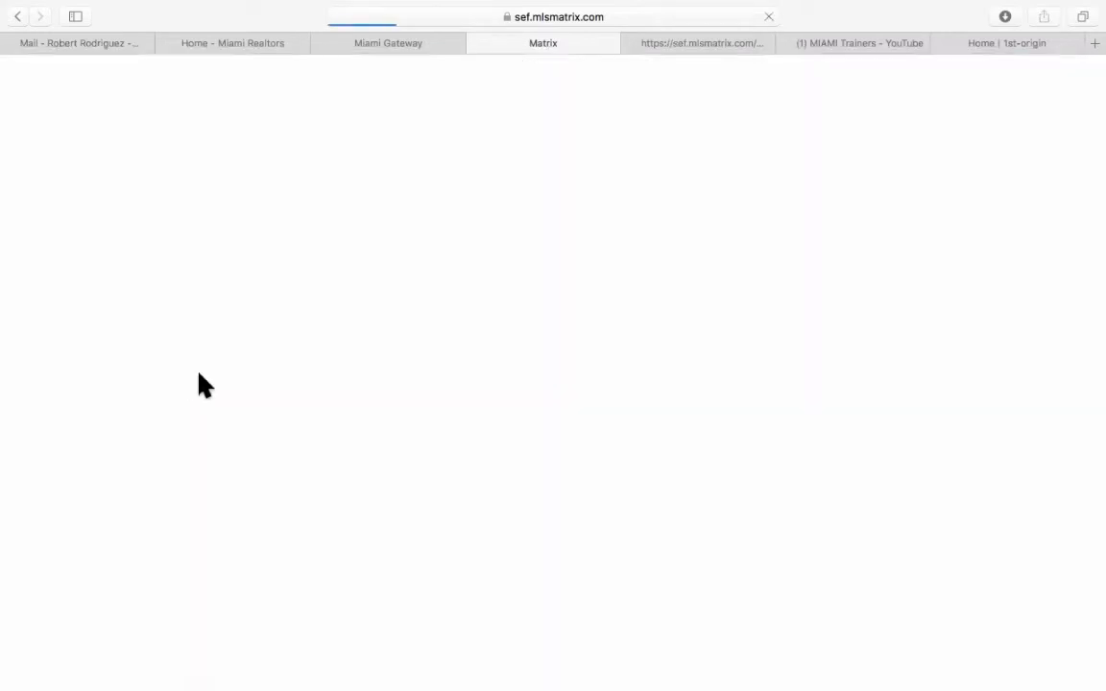
pyautogui.scroll(-2, 177, 415)
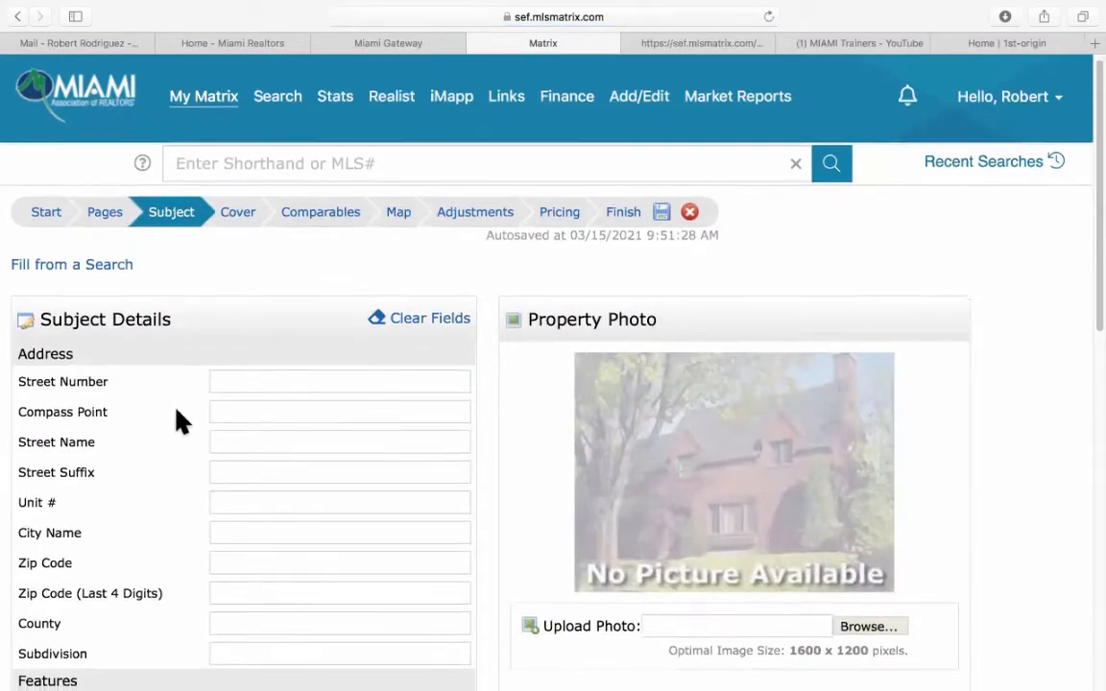
pyautogui.scroll(-3, 177, 420)
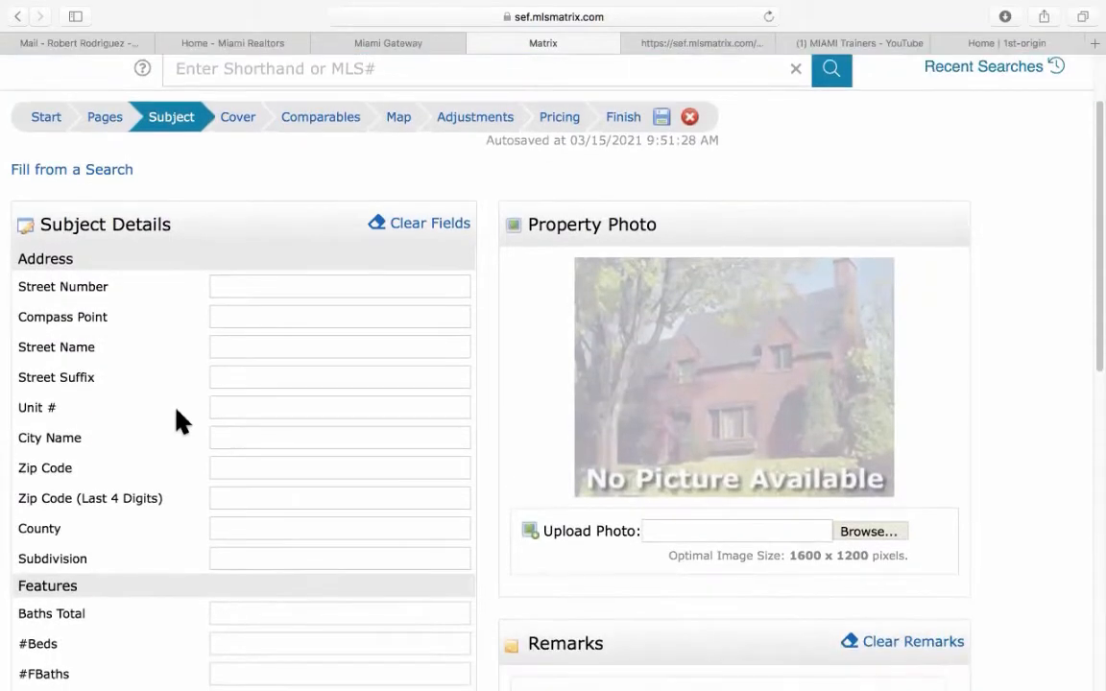
pyautogui.scroll(-3, 177, 421)
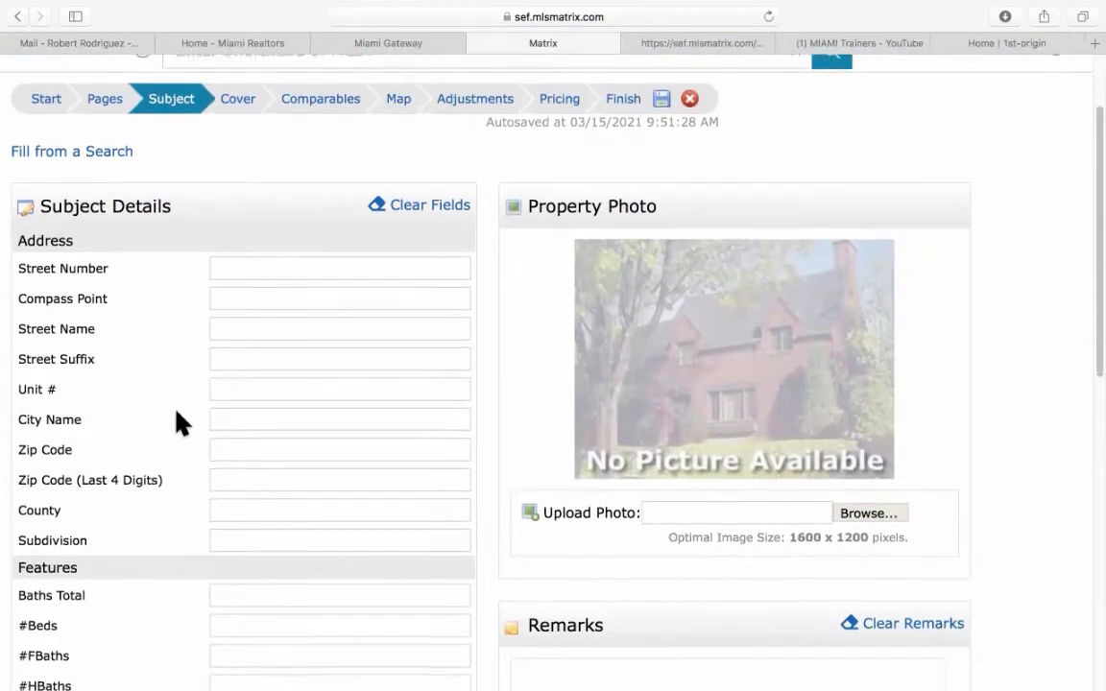
pyautogui.scroll(-5, 242, 434)
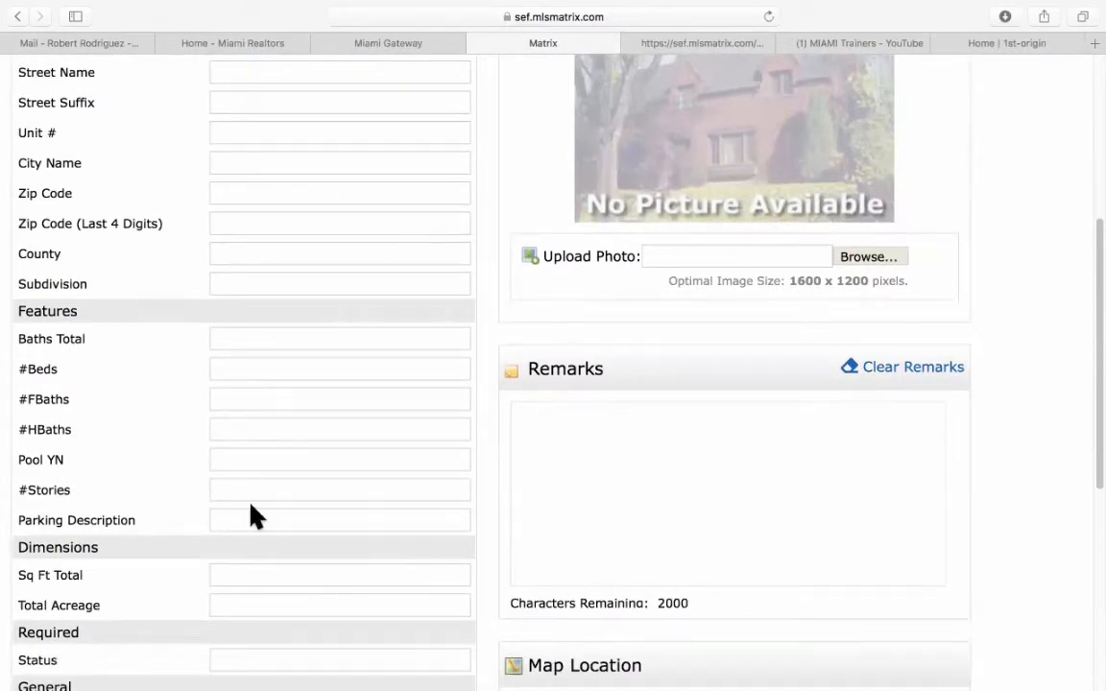
pyautogui.scroll(4, 384, 501)
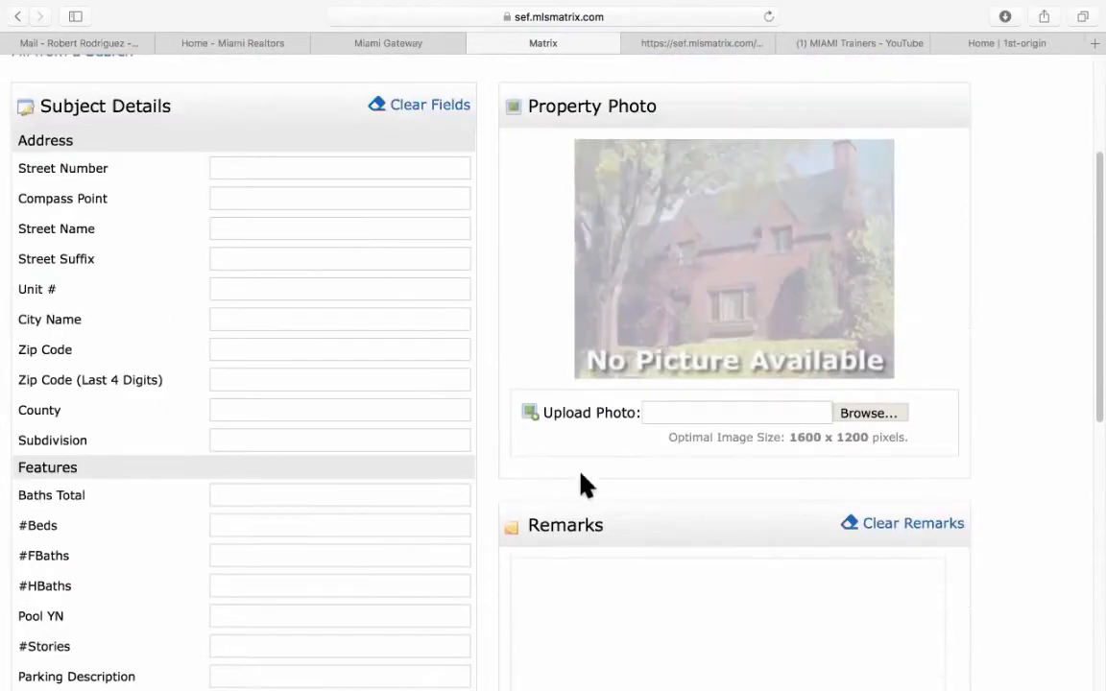
pyautogui.scroll(-7, 705, 353)
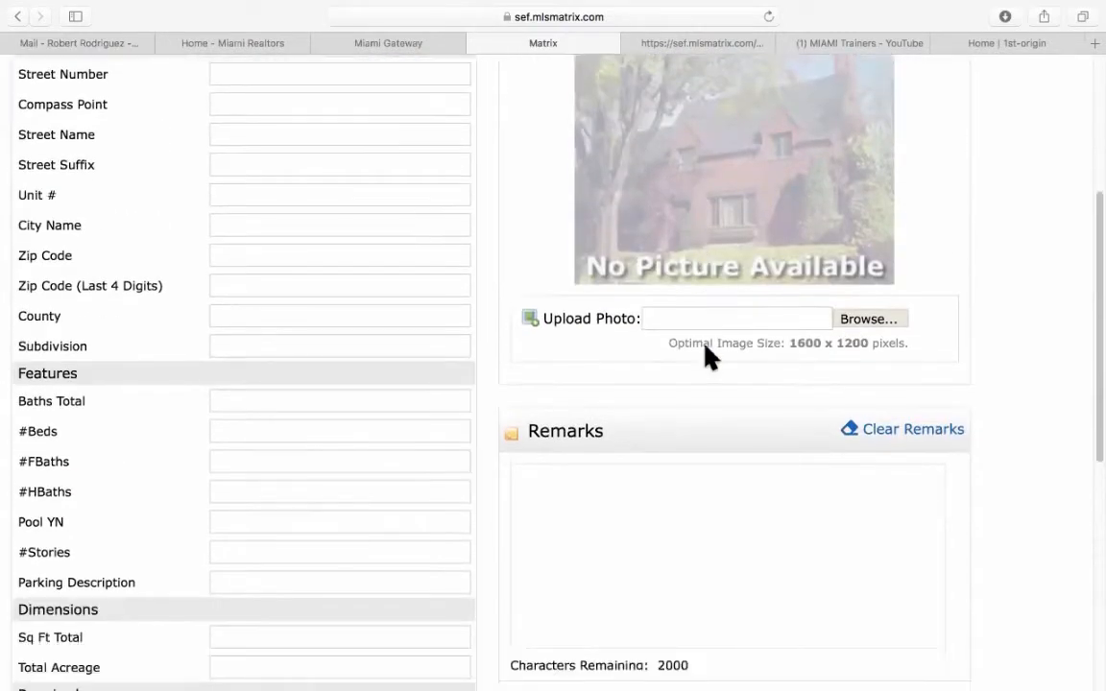
pyautogui.scroll(-3, 677, 452)
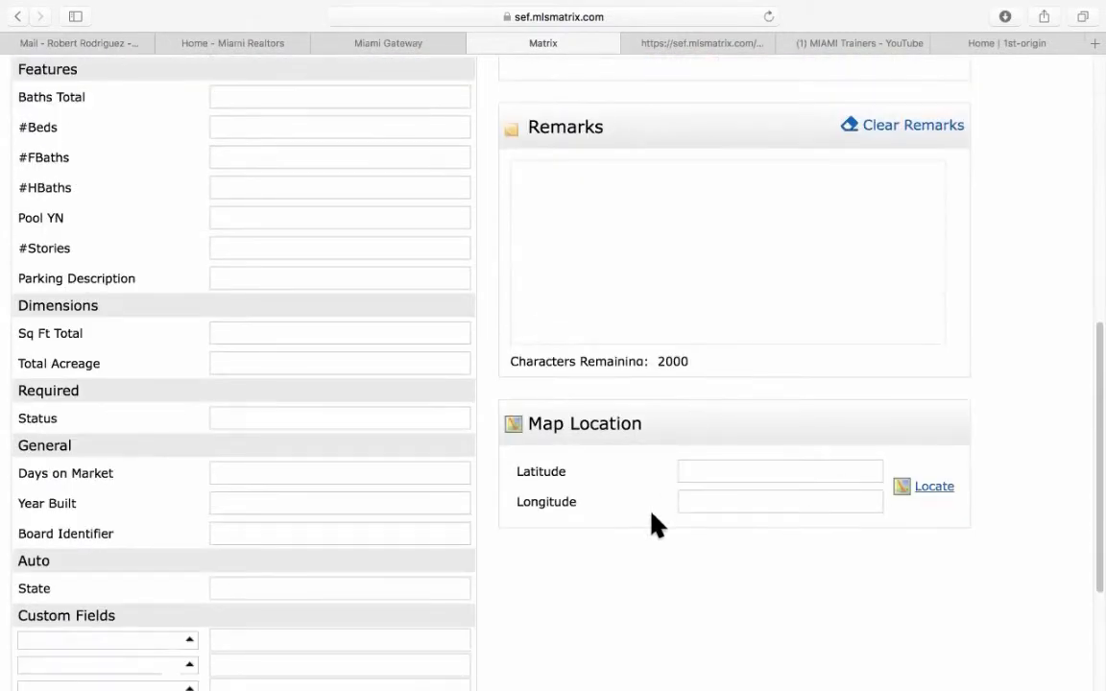
pyautogui.scroll(-6, 656, 523)
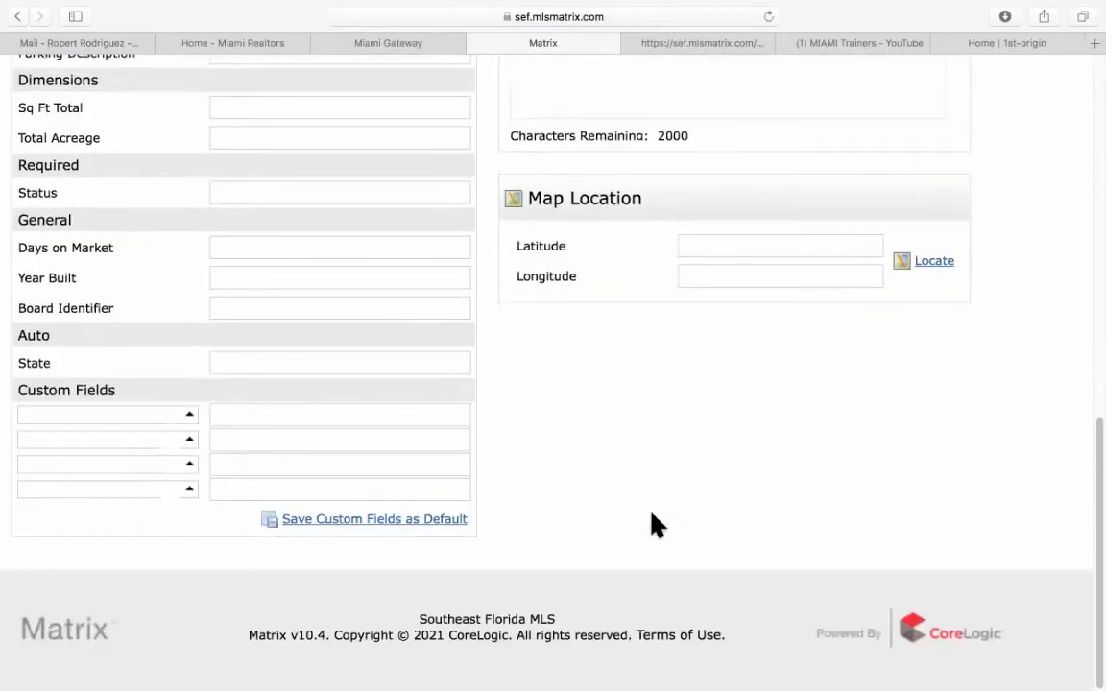
pyautogui.scroll(15, 656, 524)
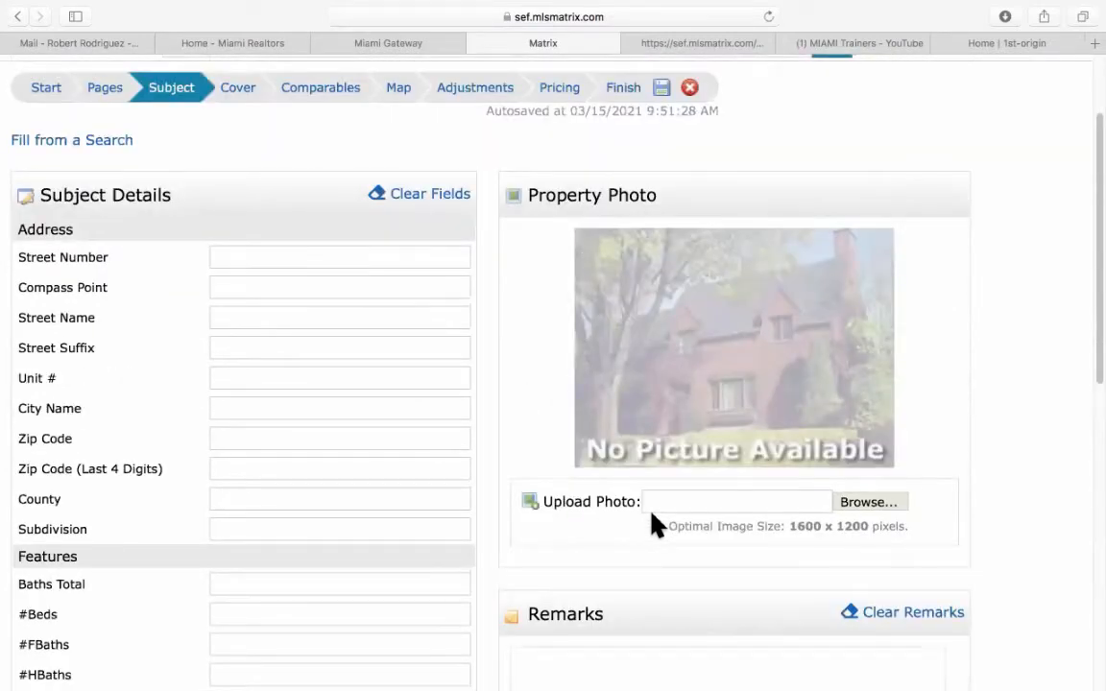
pyautogui.scroll(3, 651, 523)
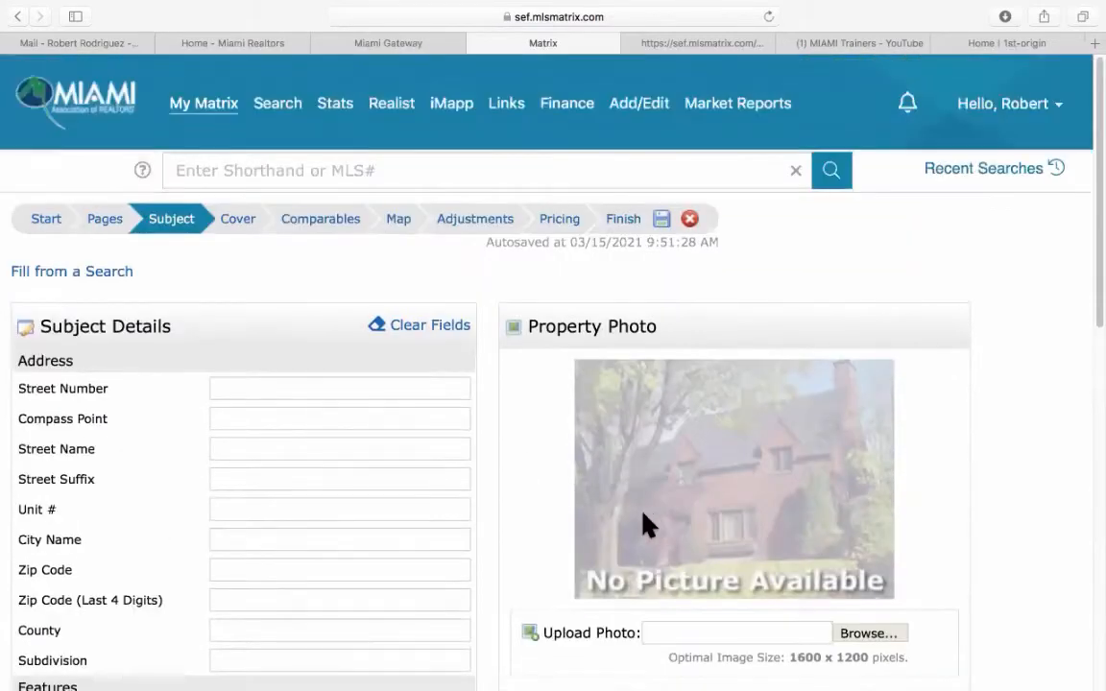
# Start a Fill from a Search listing search with Active and Closed Sale unchecked.
pyautogui.click(86, 277)
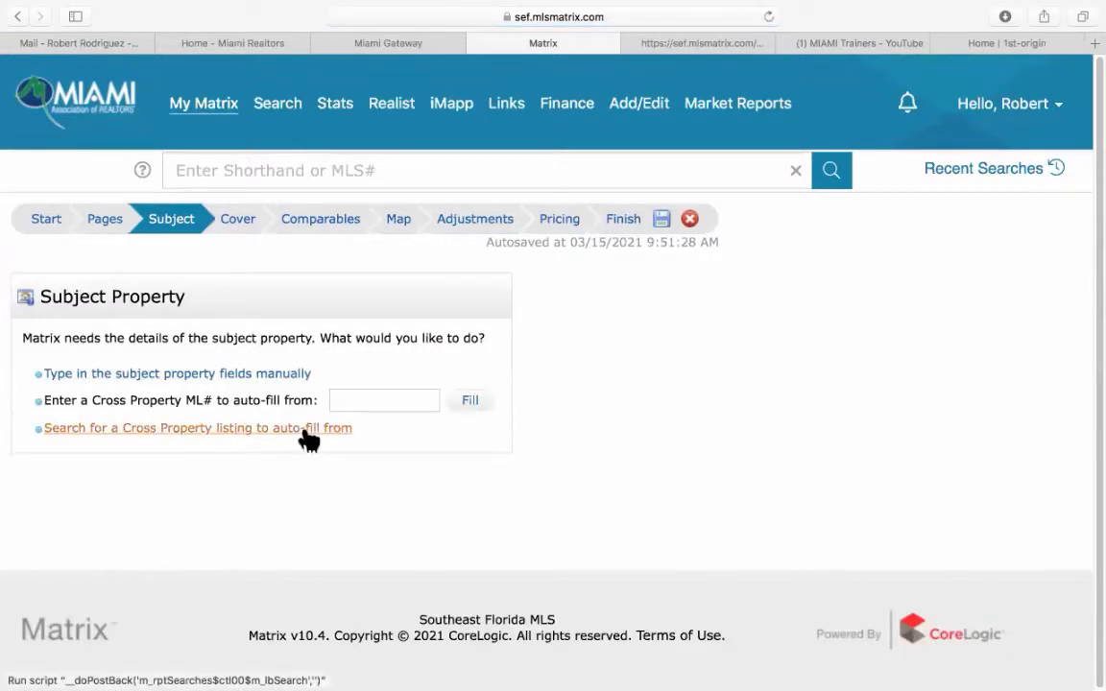
pyautogui.click(307, 434)
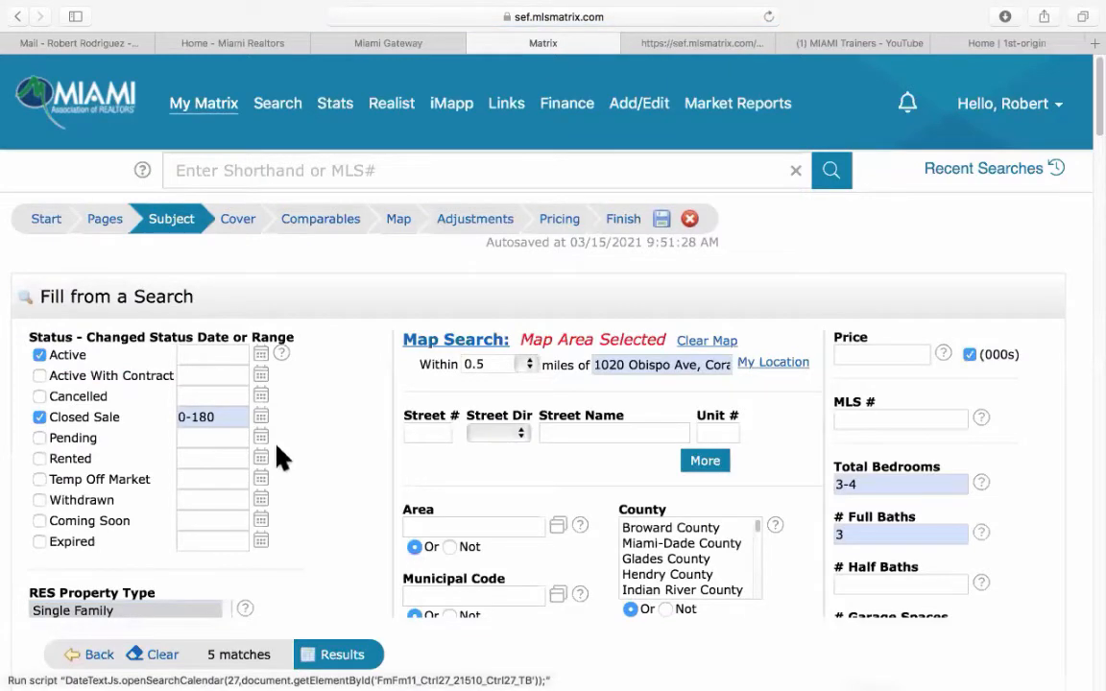
pyautogui.scroll(-2, 306, 451)
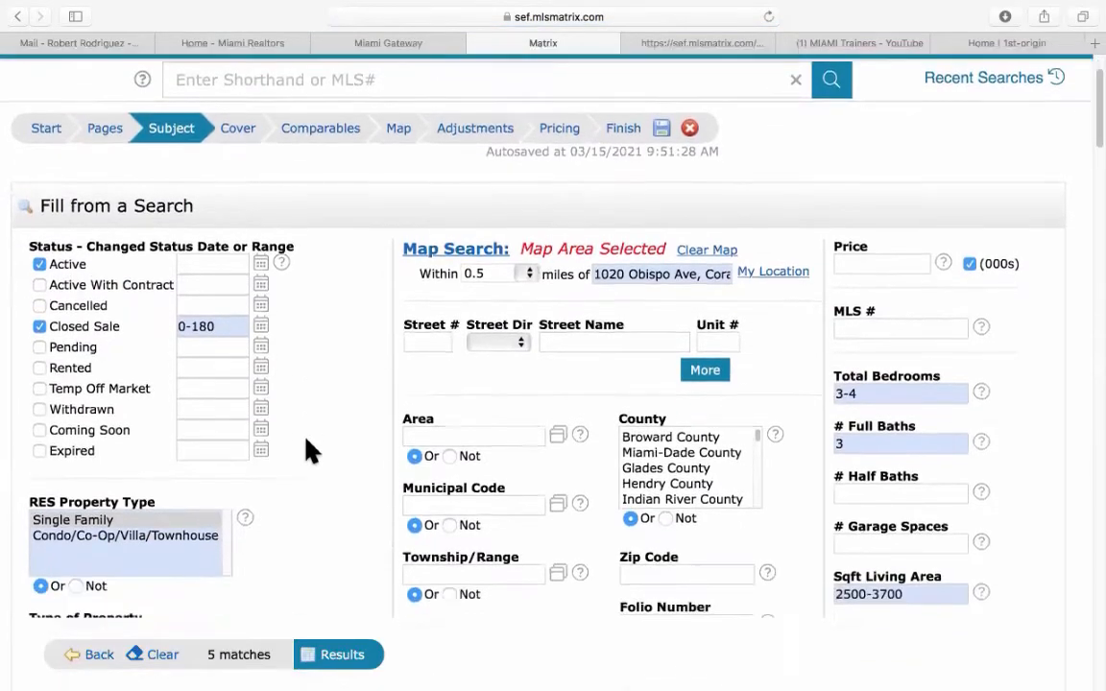
pyautogui.click(39, 261)
pyautogui.click(38, 323)
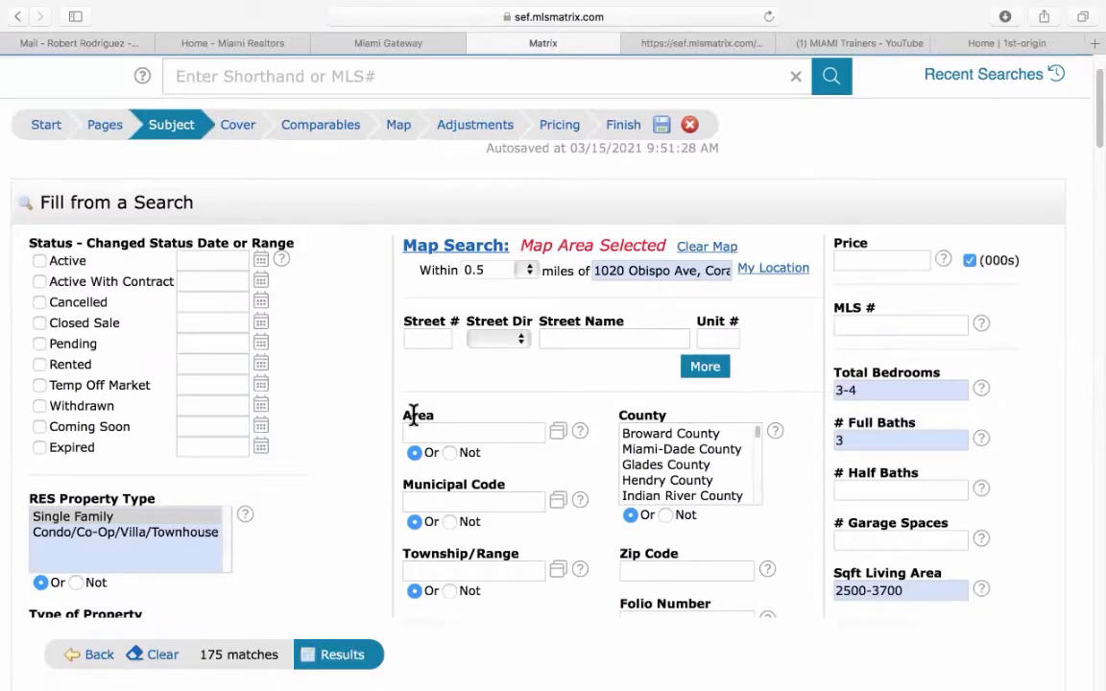
pyautogui.click(425, 341)
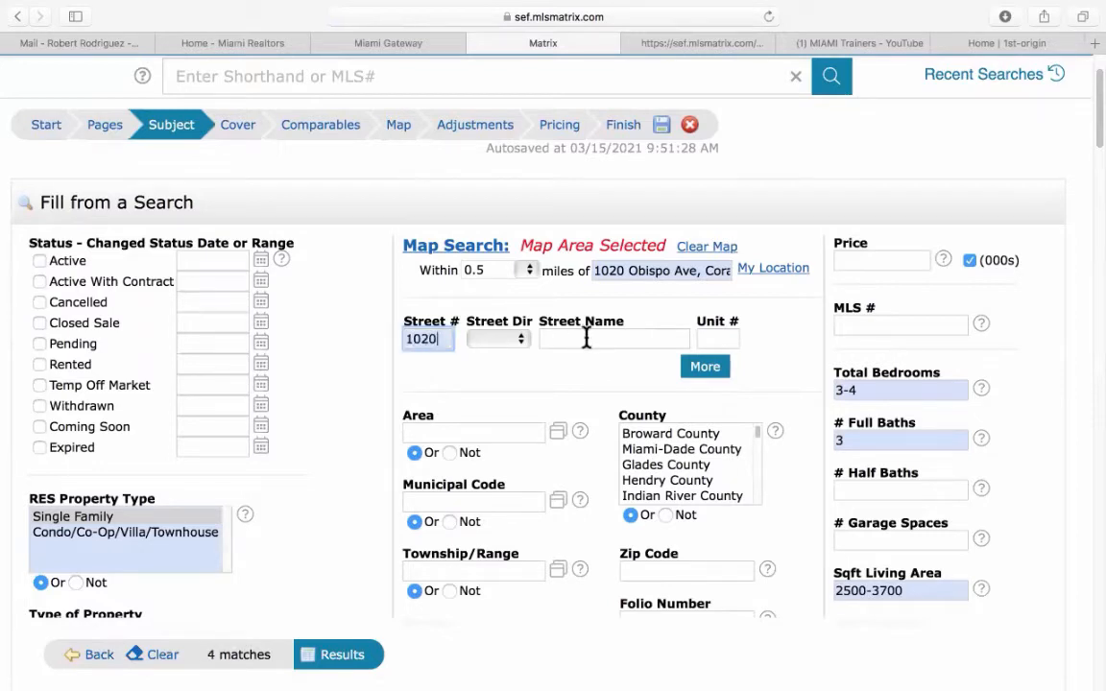
pyautogui.click(586, 338)
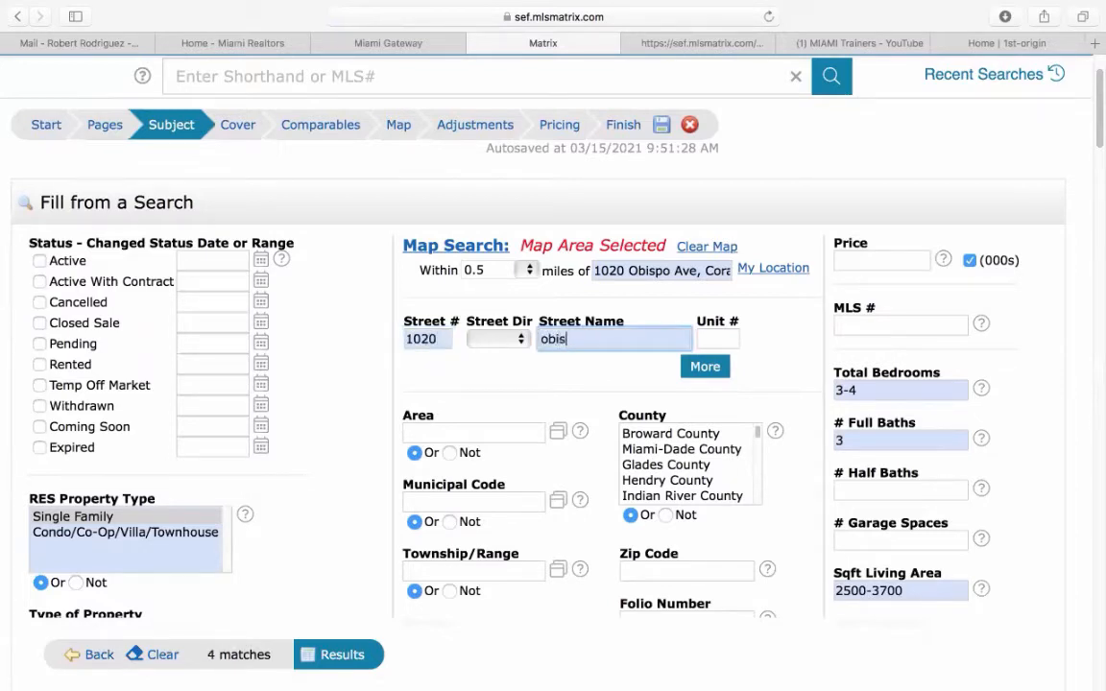
pyautogui.click(309, 653)
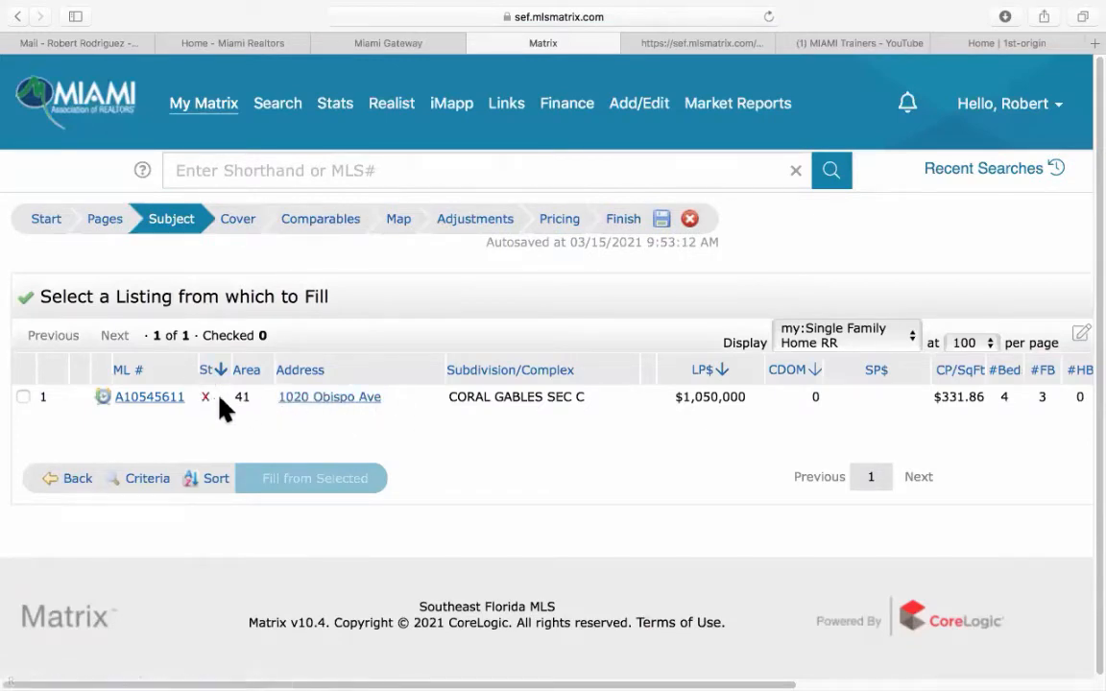
pyautogui.click(23, 397)
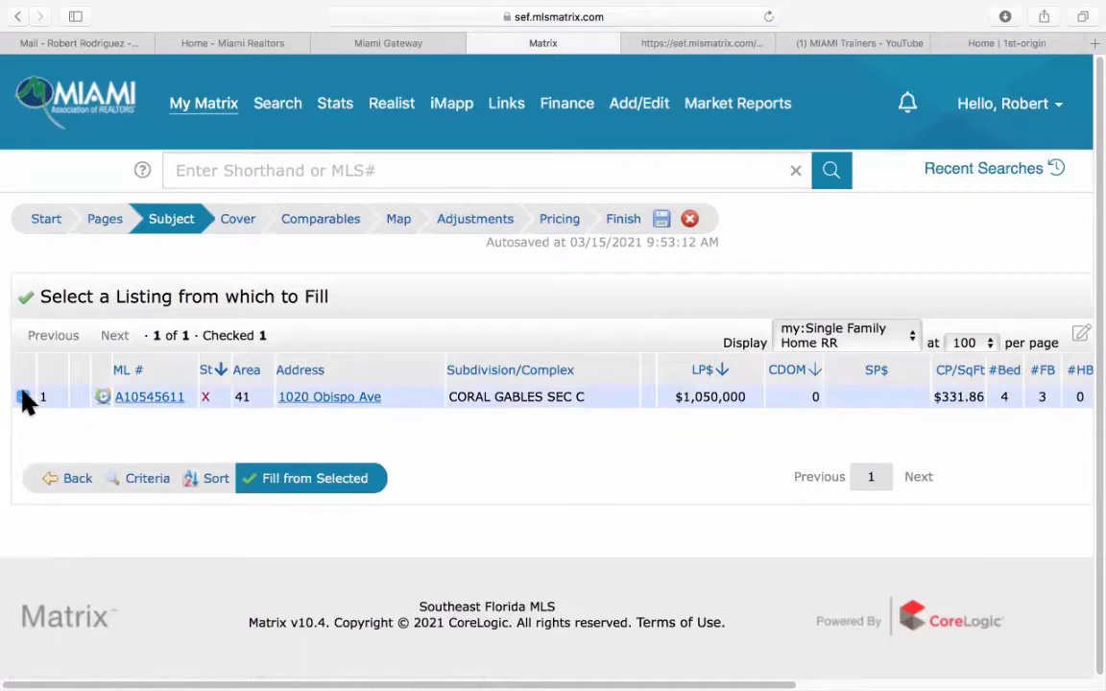
pyautogui.click(329, 485)
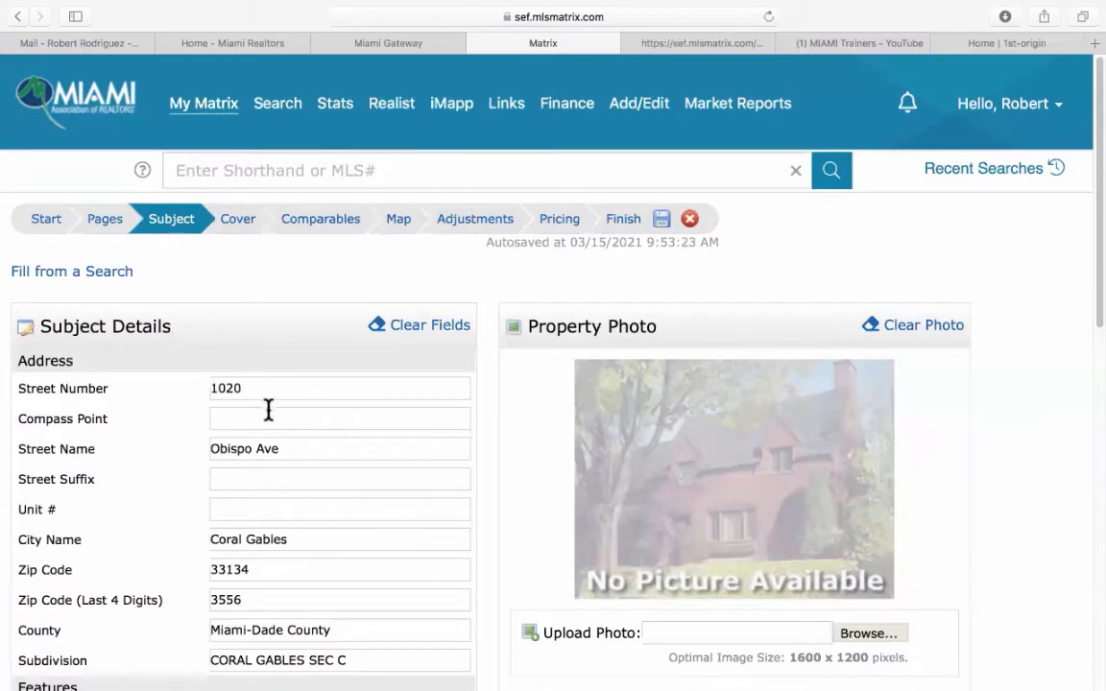
pyautogui.scroll(-5, 298, 489)
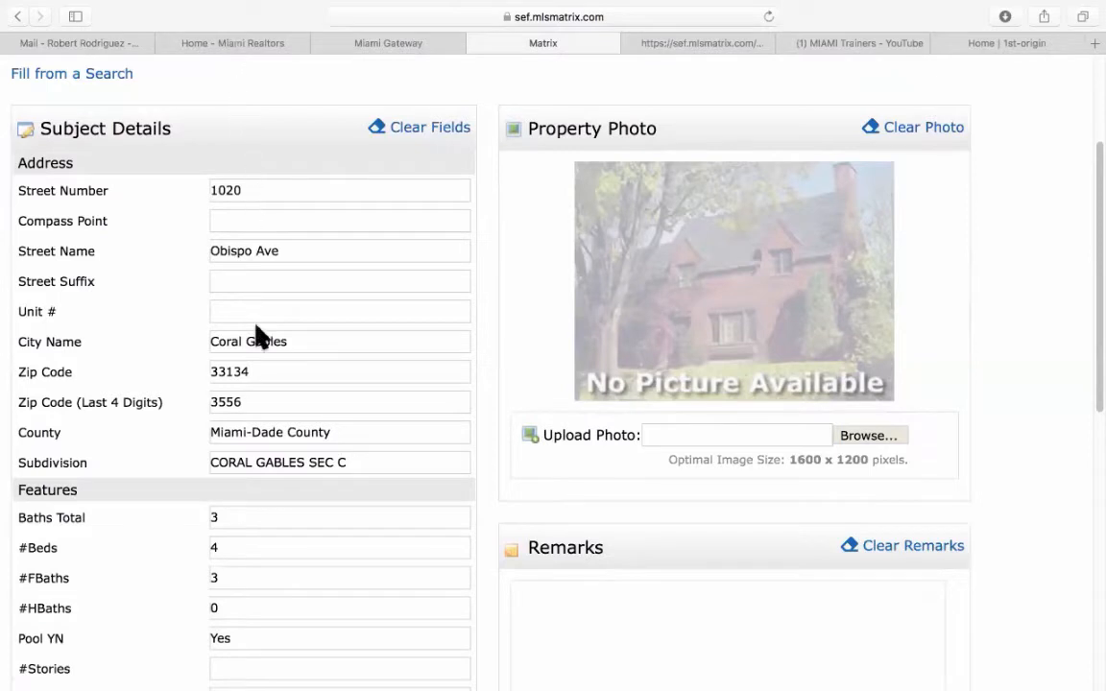
pyautogui.scroll(-3, 254, 410)
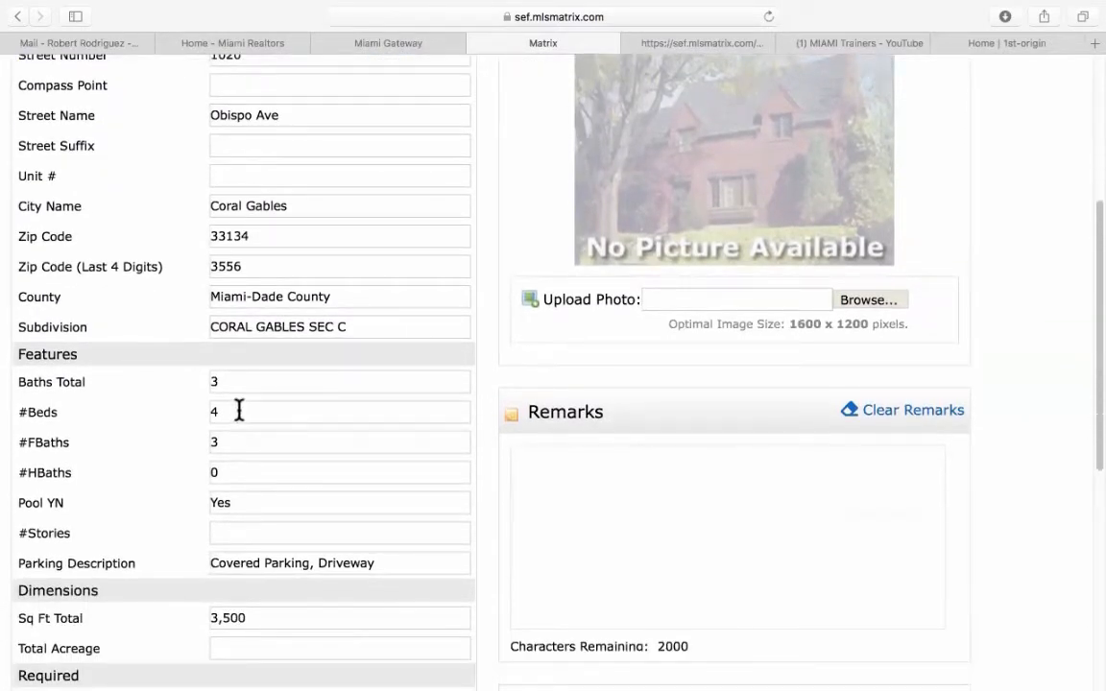
pyautogui.scroll(1, 242, 389)
pyautogui.scroll(-5, 240, 393)
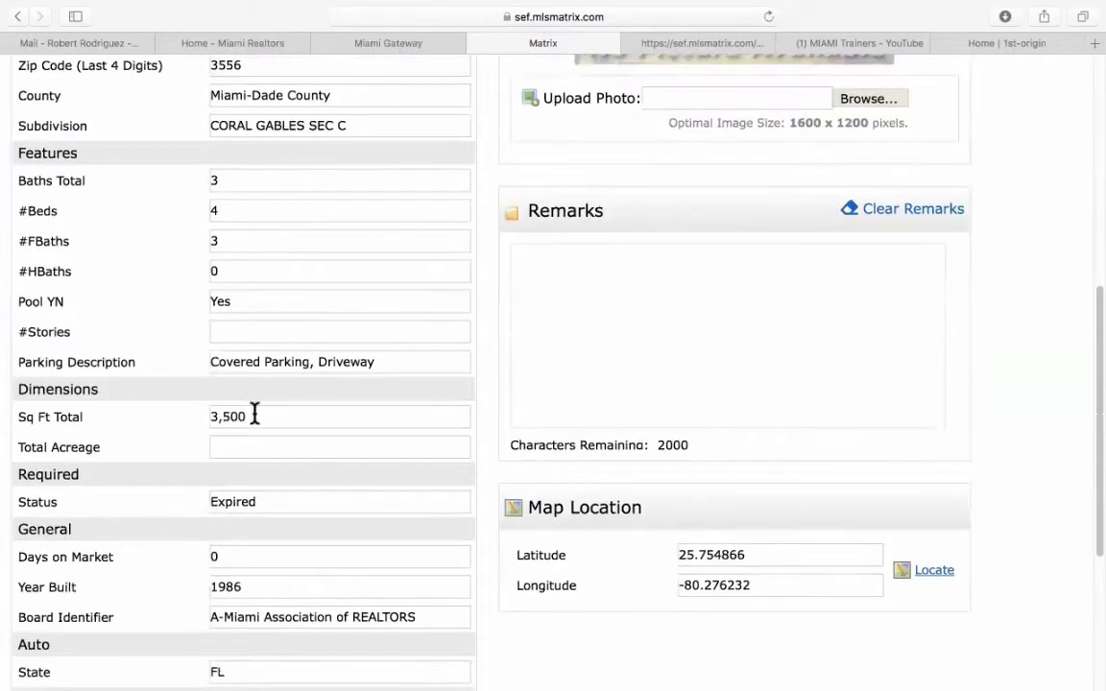
pyautogui.scroll(-5, 251, 412)
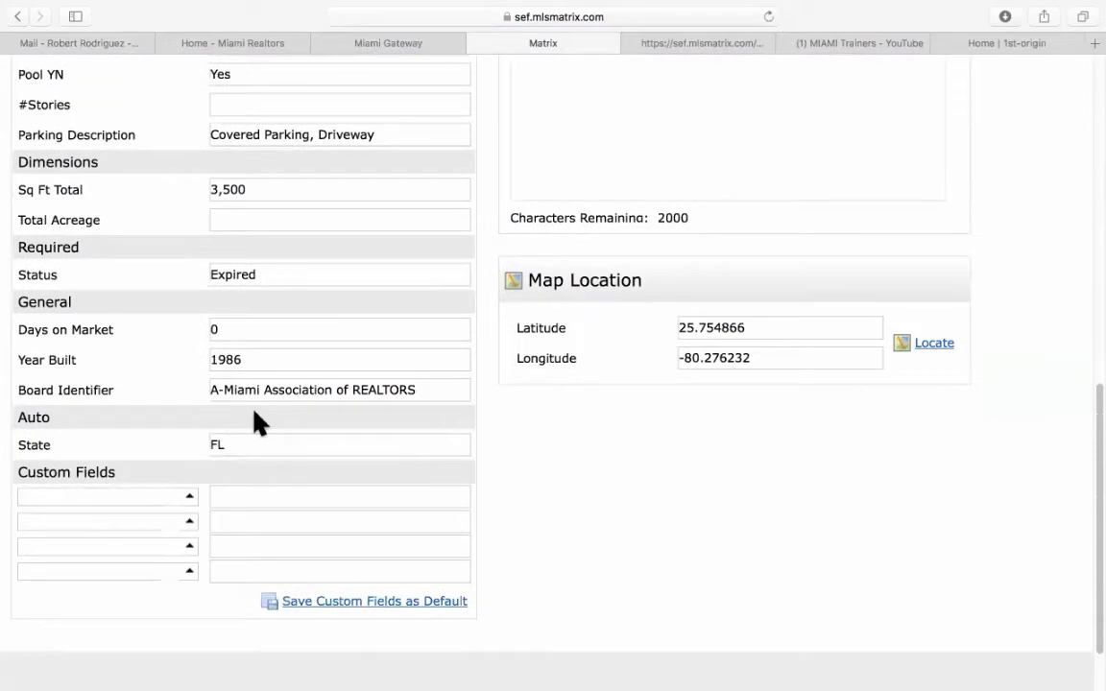
# Change Sq Ft Total from 3,500 to 3100 and review the details.
pyautogui.click(257, 189)
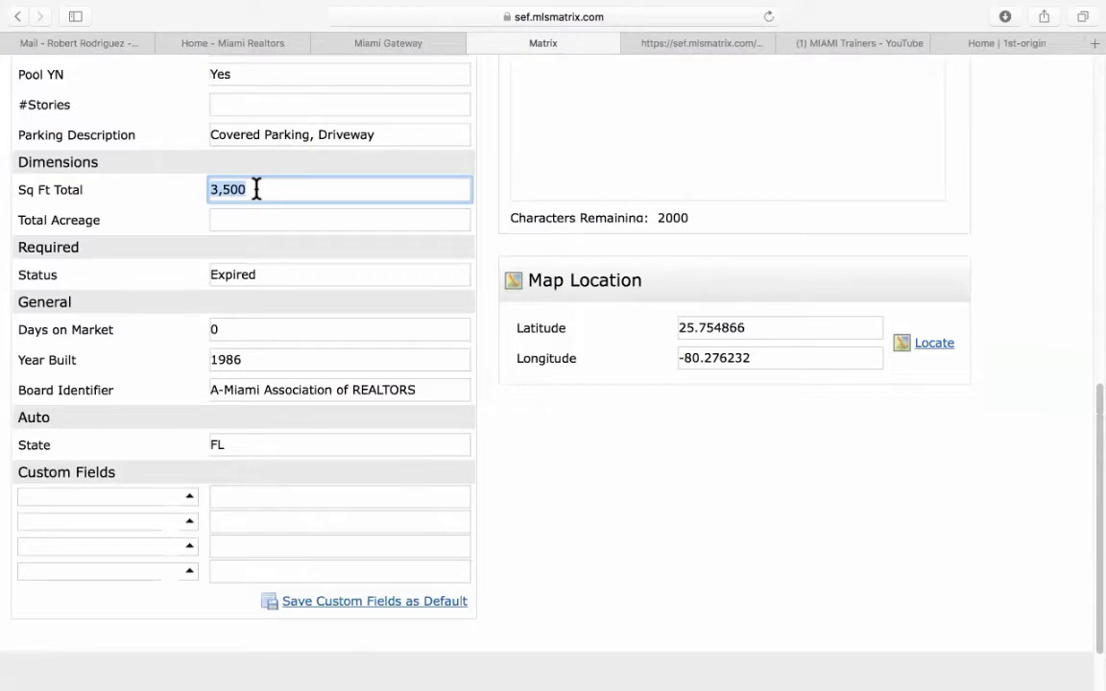
pyautogui.write('3100')
pyautogui.scroll(8, 203, 291)
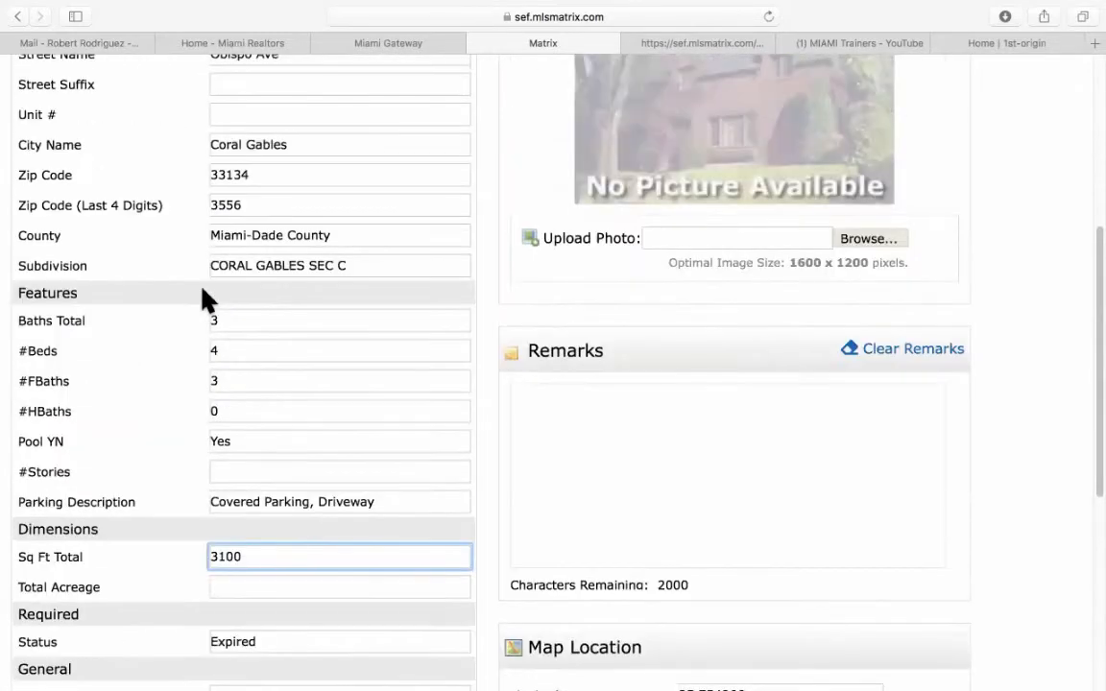
pyautogui.scroll(5, 188, 327)
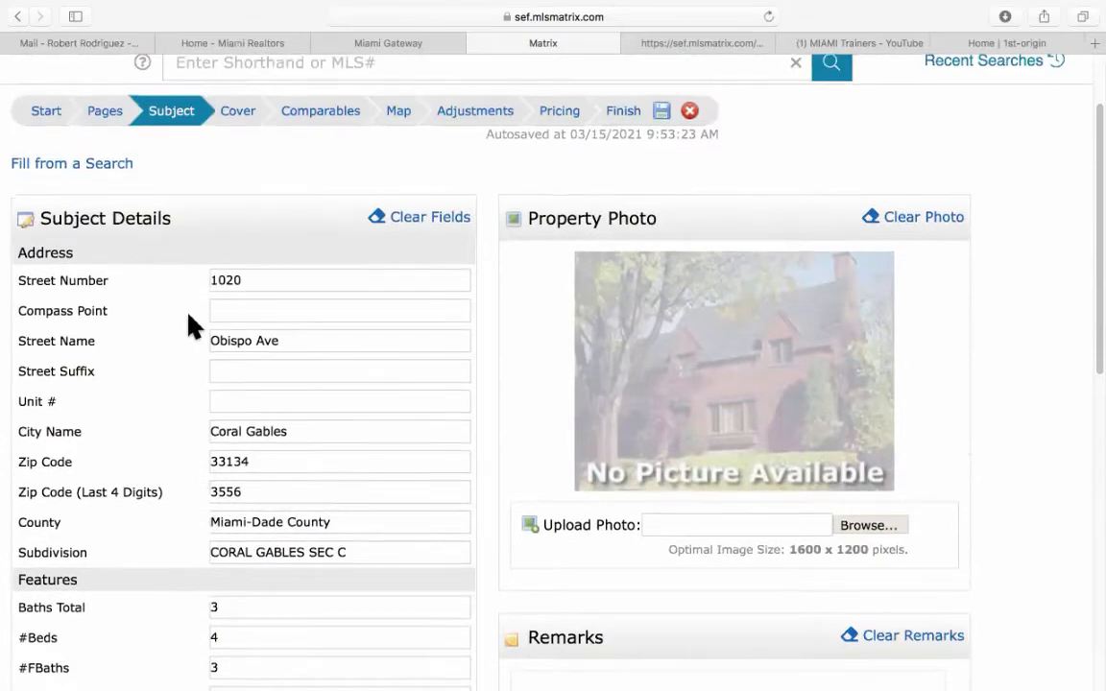
pyautogui.scroll(-5, 188, 327)
pyautogui.scroll(-9, 189, 326)
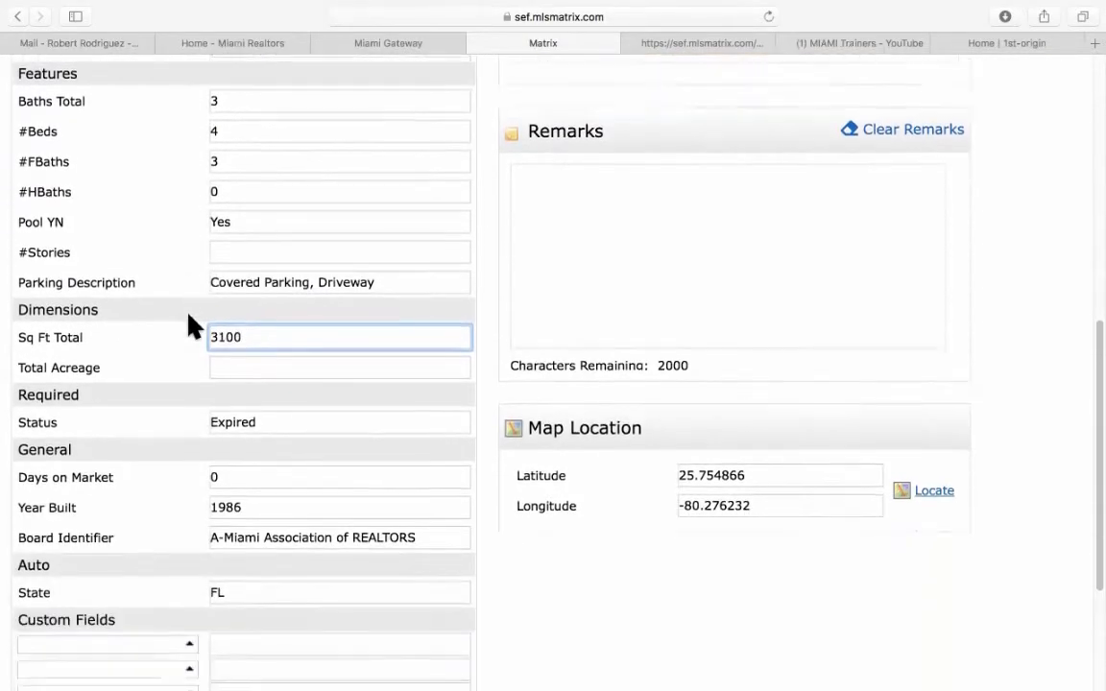
pyautogui.scroll(12, 192, 326)
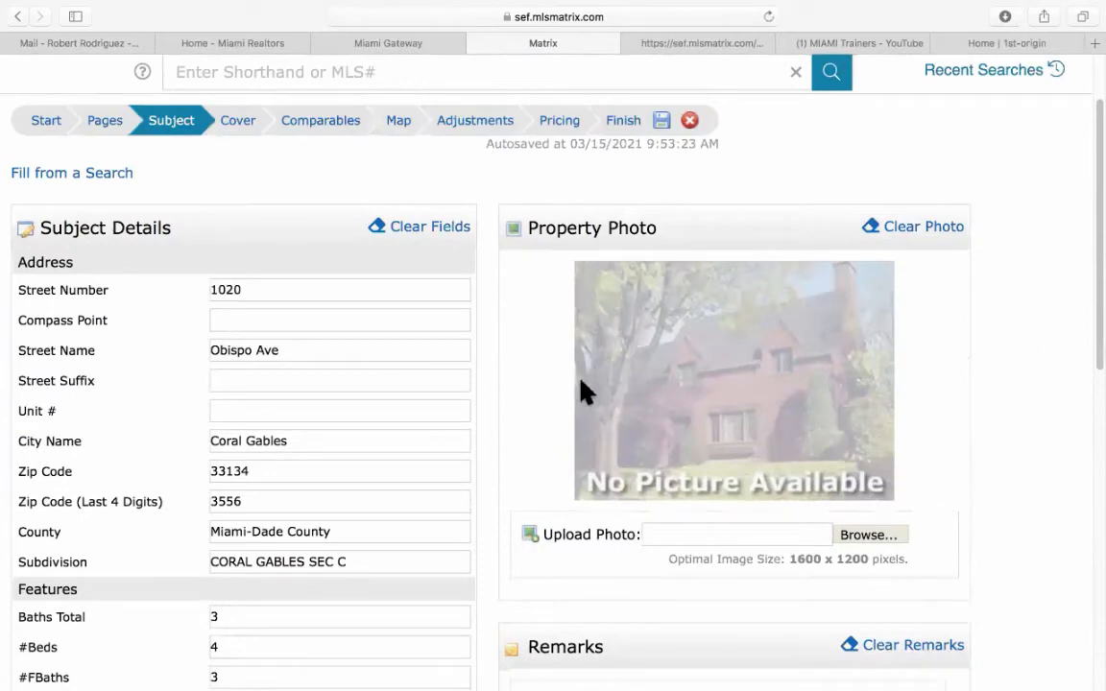
pyautogui.scroll(-11, 571, 357)
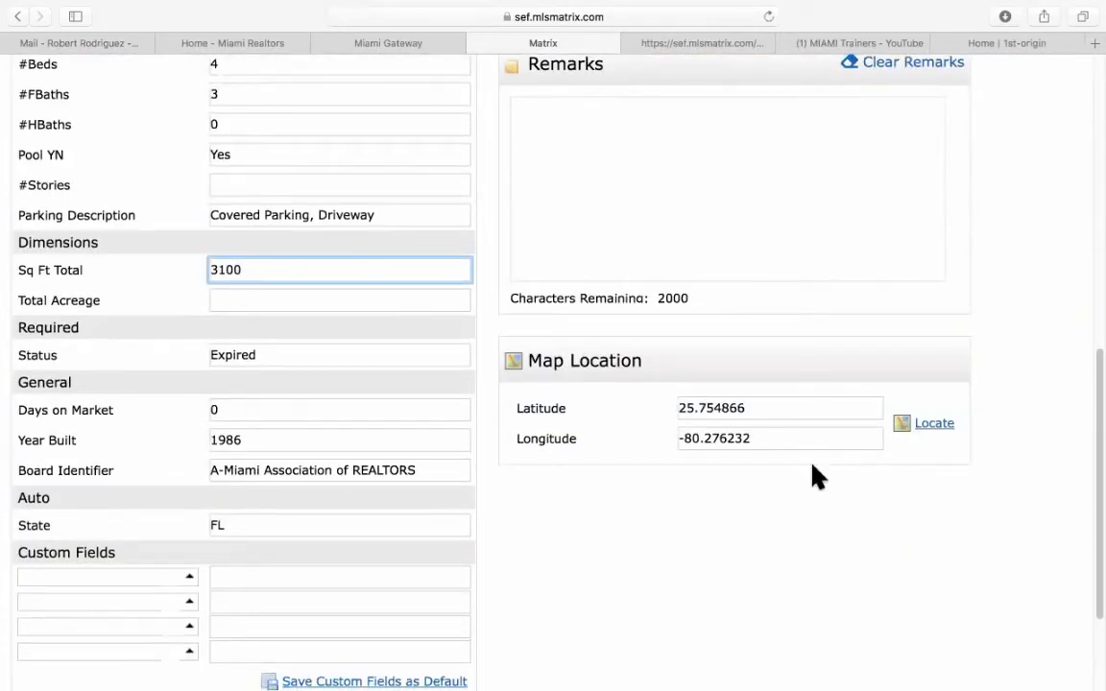
pyautogui.scroll(10, 814, 475)
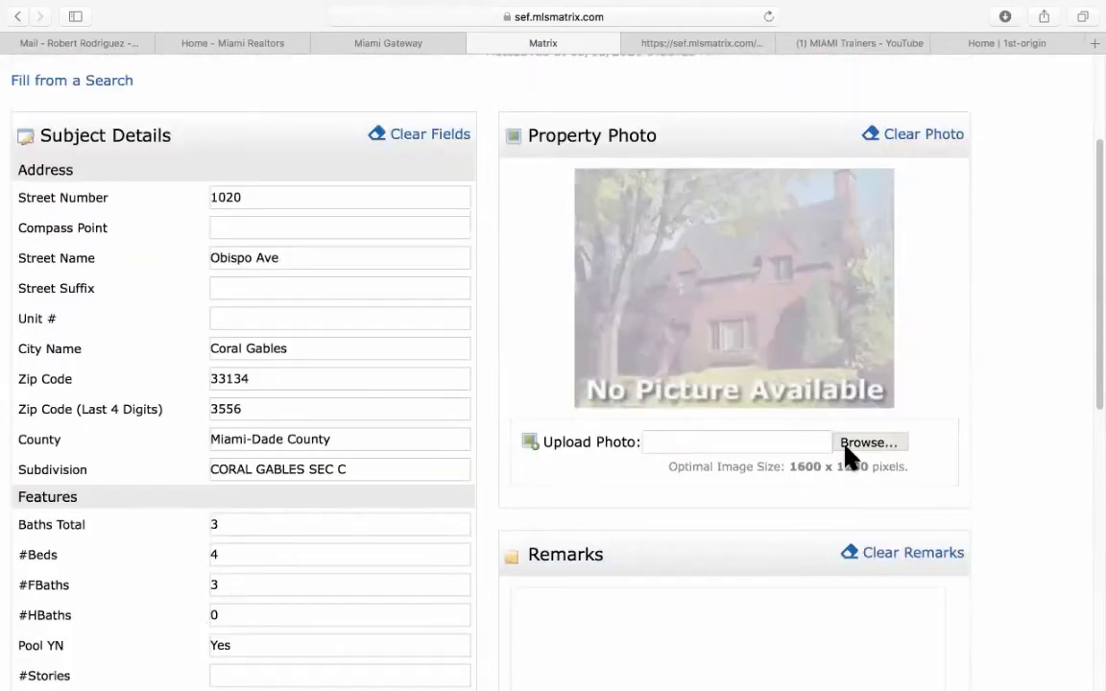
# Upload 1-5.jpg from websites/Website Images/Website Banner Images as the Property Photo.
pyautogui.click(862, 444)
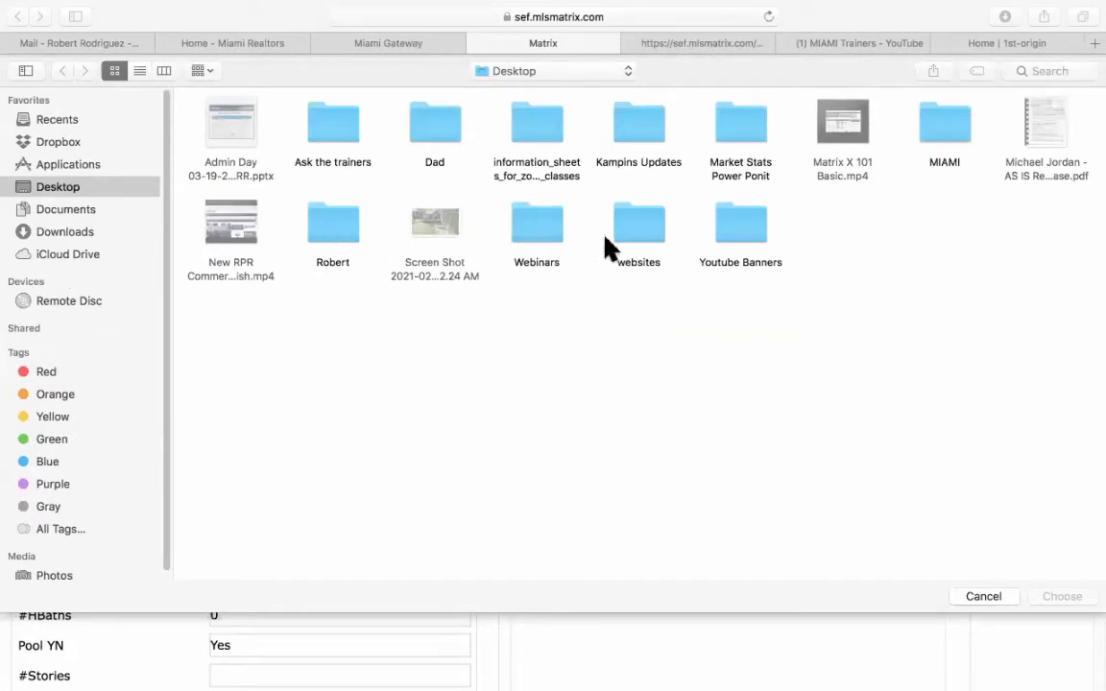
pyautogui.click(631, 238)
pyautogui.doubleClick(632, 239)
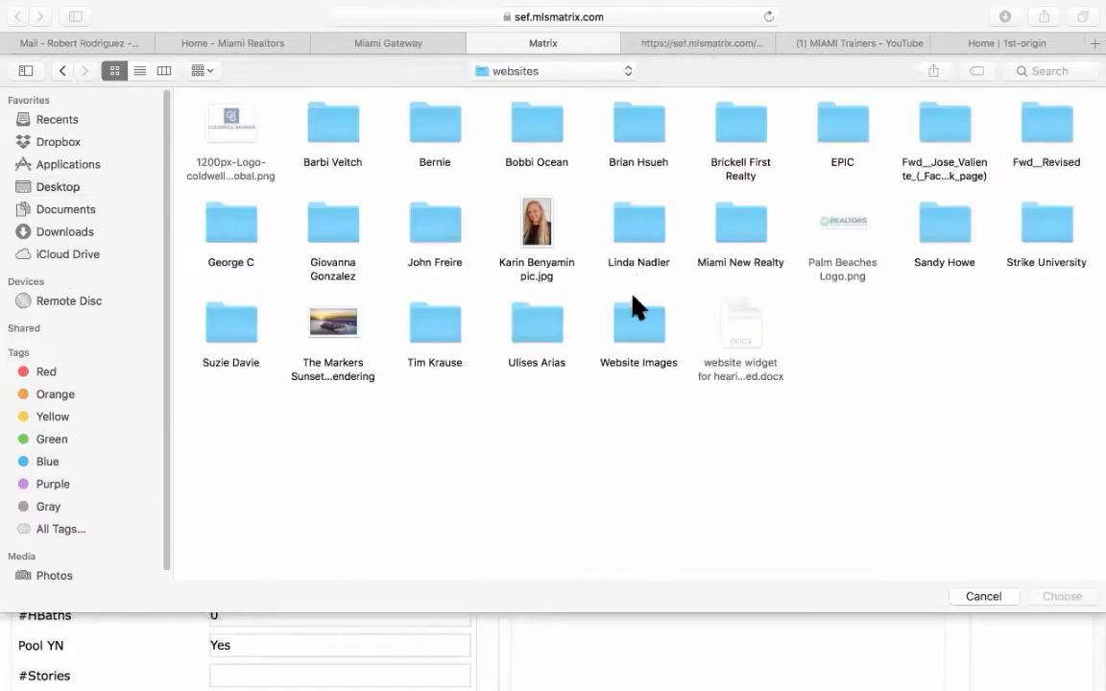
pyautogui.doubleClick(625, 320)
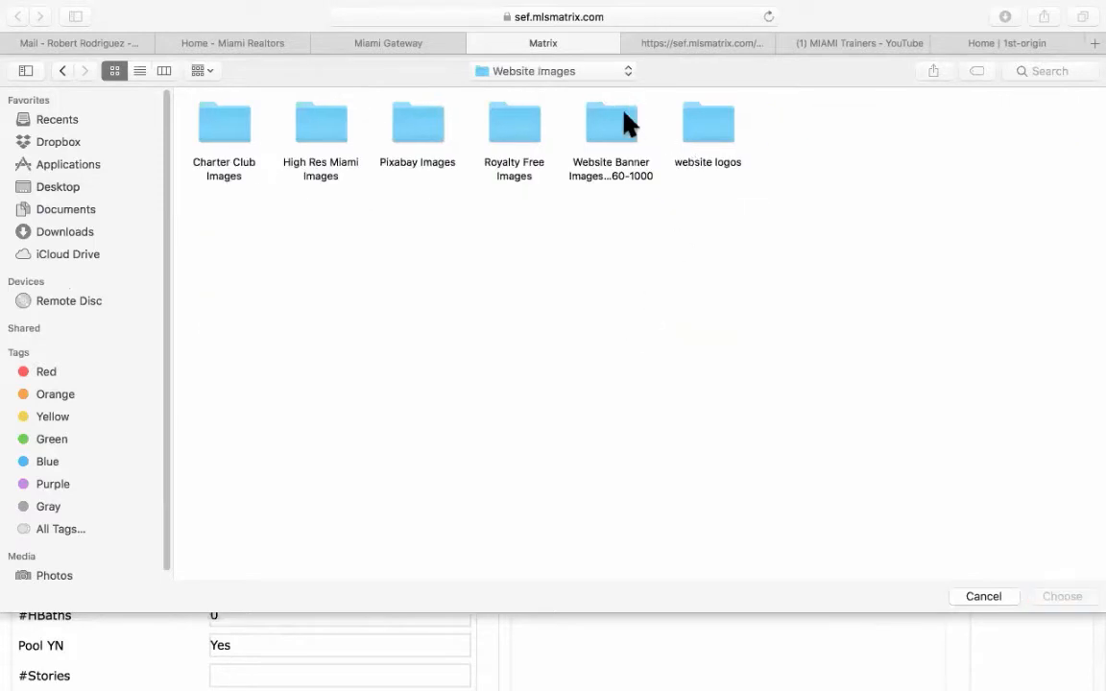
pyautogui.doubleClick(608, 129)
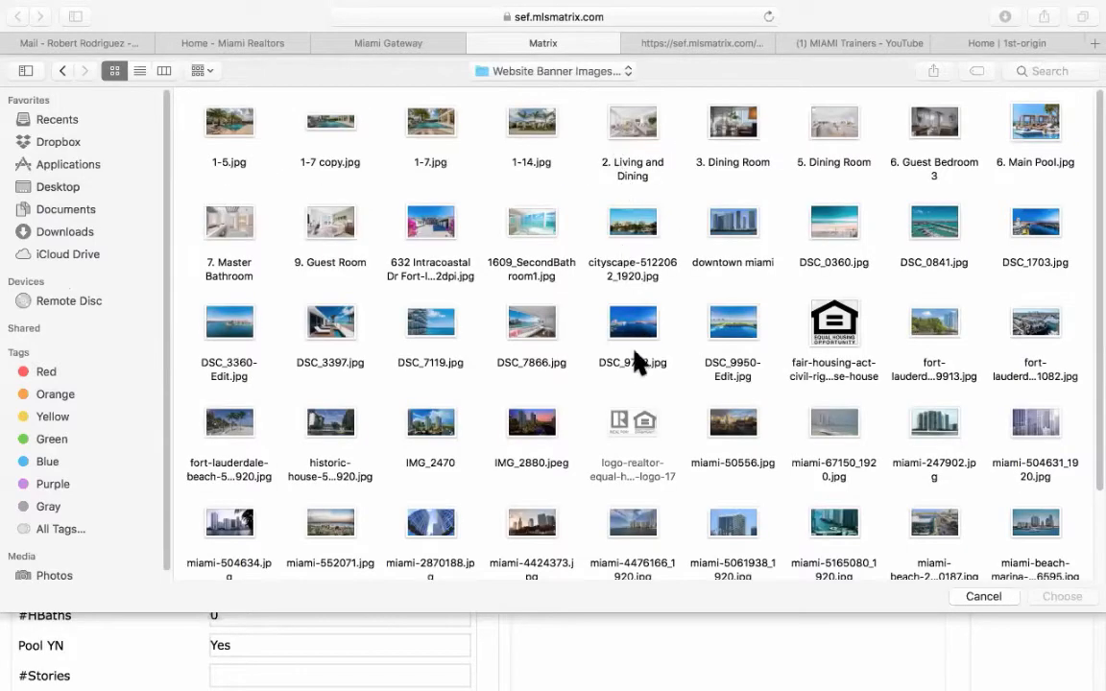
pyautogui.doubleClick(230, 123)
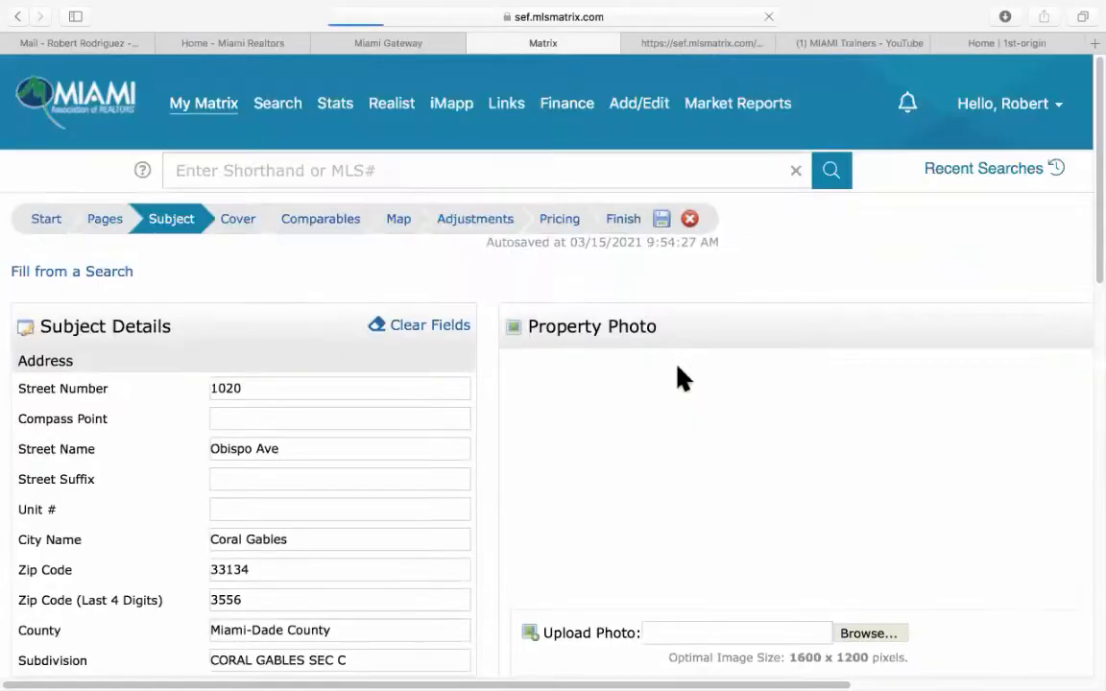
pyautogui.scroll(-5, 1003, 471)
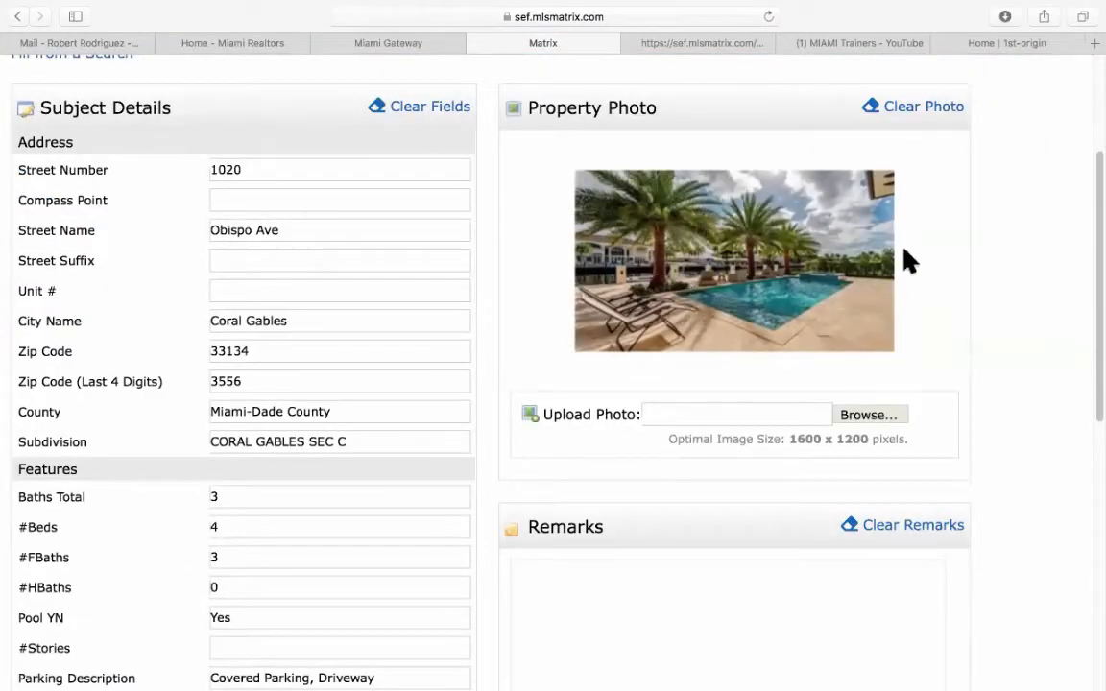
pyautogui.scroll(-5, 995, 344)
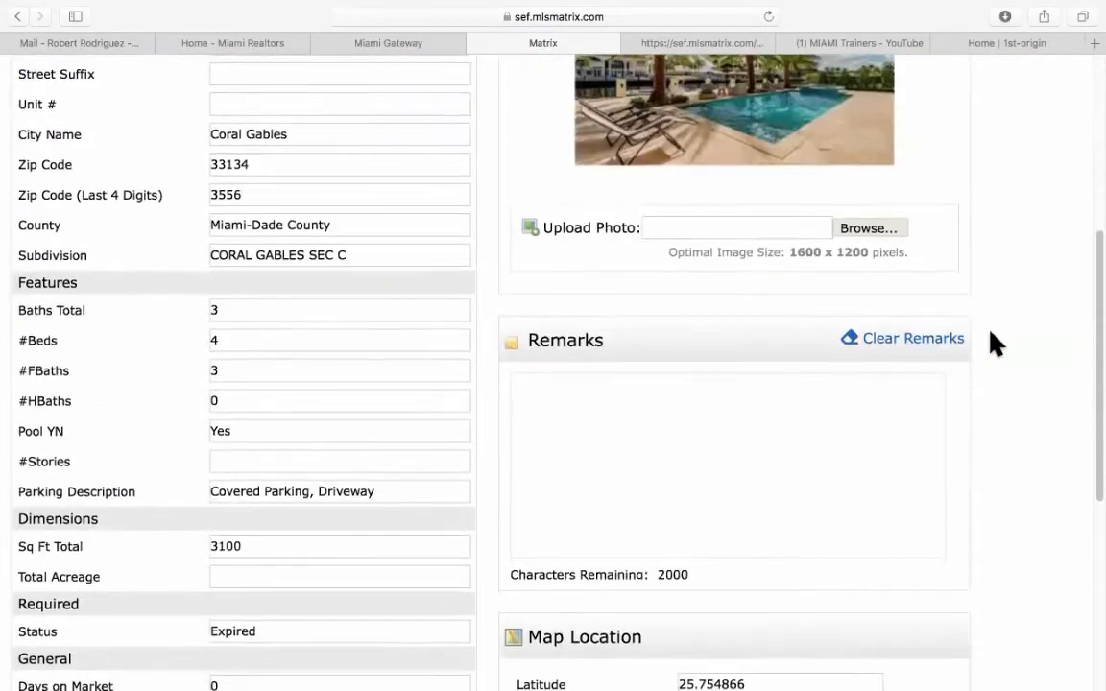
pyautogui.scroll(-9, 658, 388)
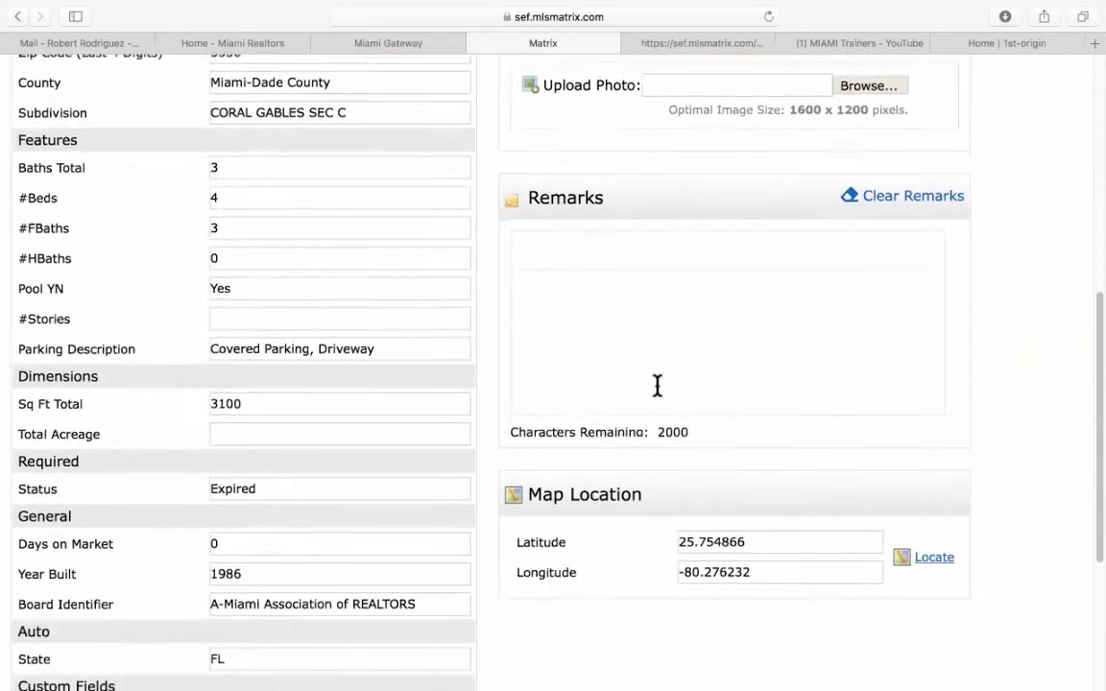
pyautogui.scroll(18, 662, 396)
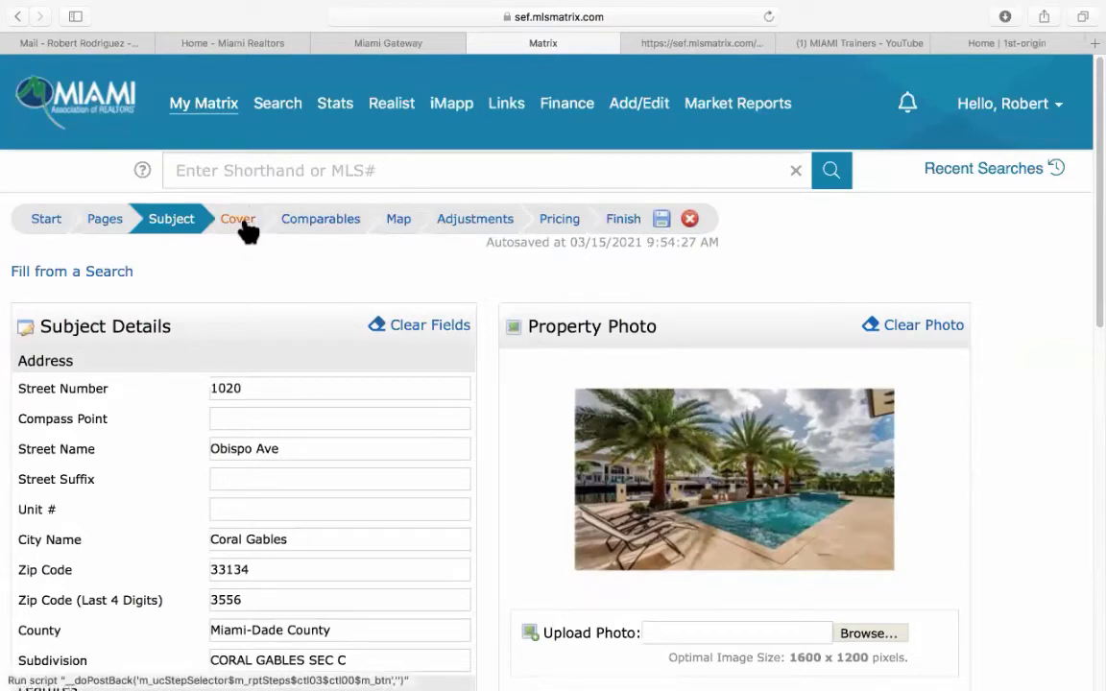
# Open the Cover step and review the cover photo, contact and agent information sections.
pyautogui.click(240, 221)
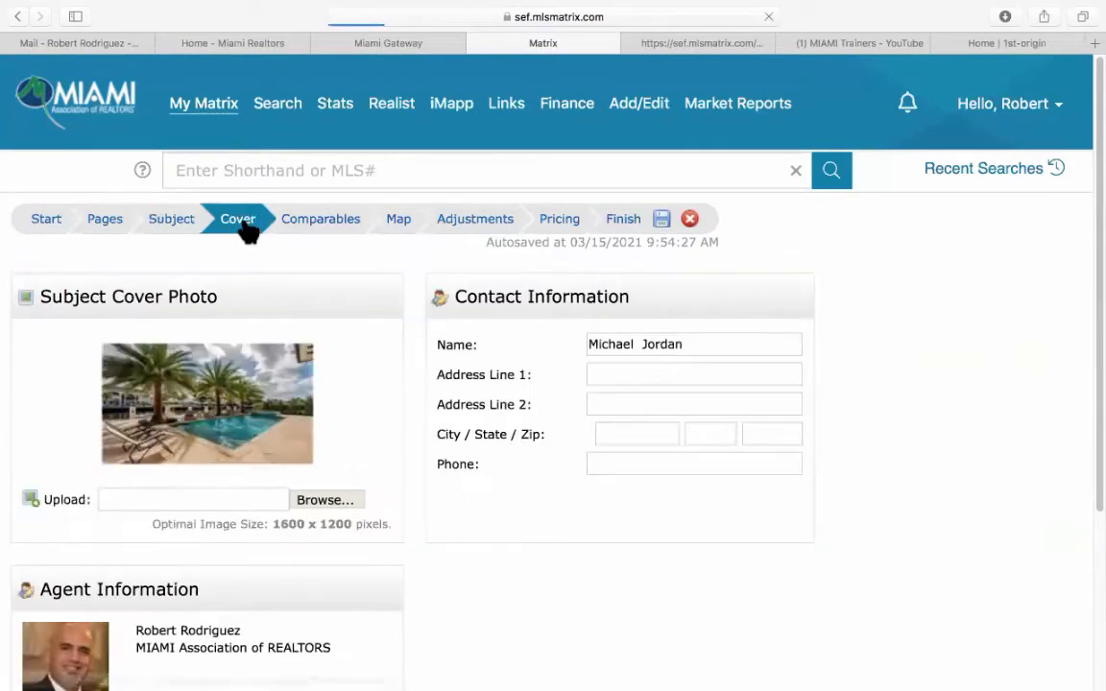
pyautogui.scroll(-5, 360, 374)
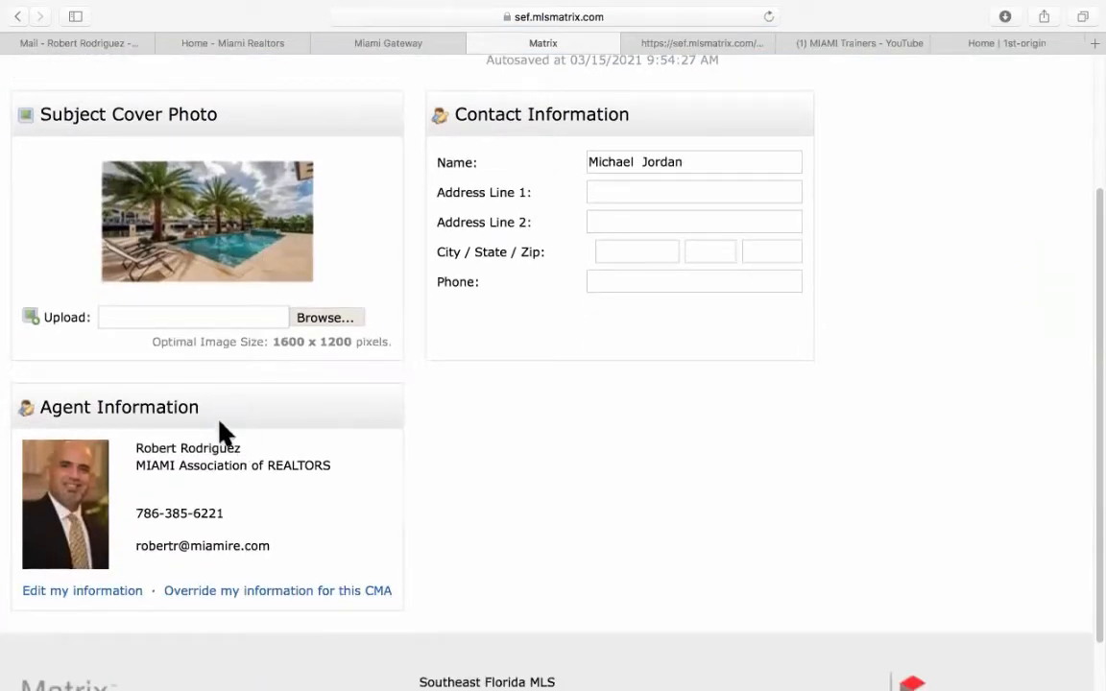
pyautogui.scroll(-1, 87, 447)
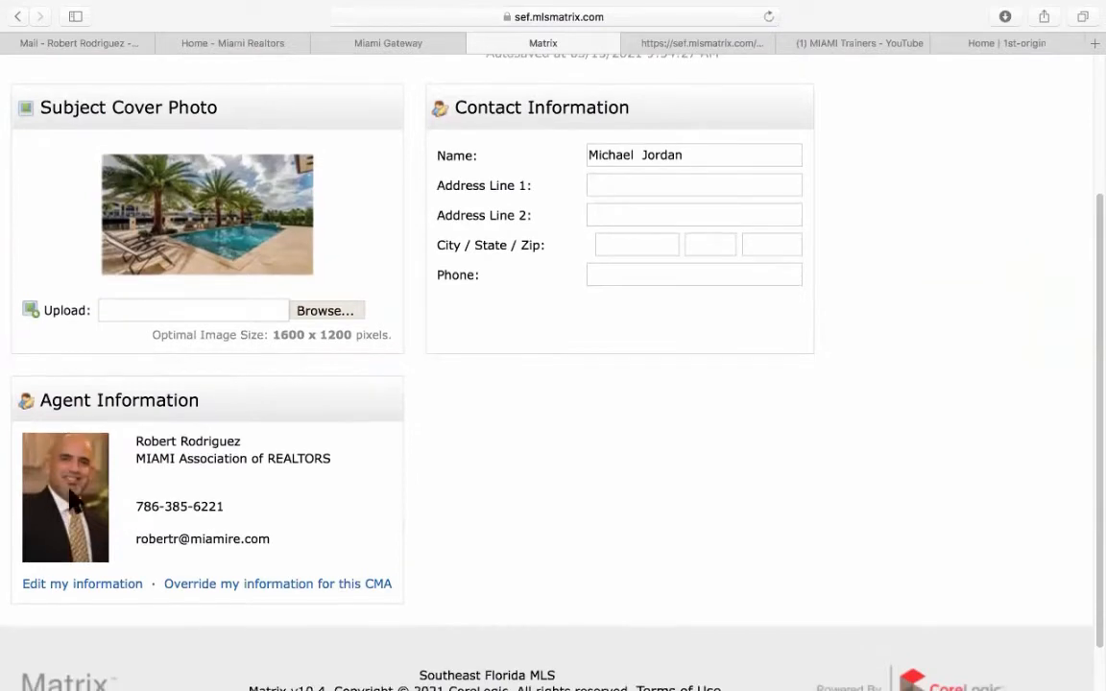
pyautogui.scroll(-2, 249, 480)
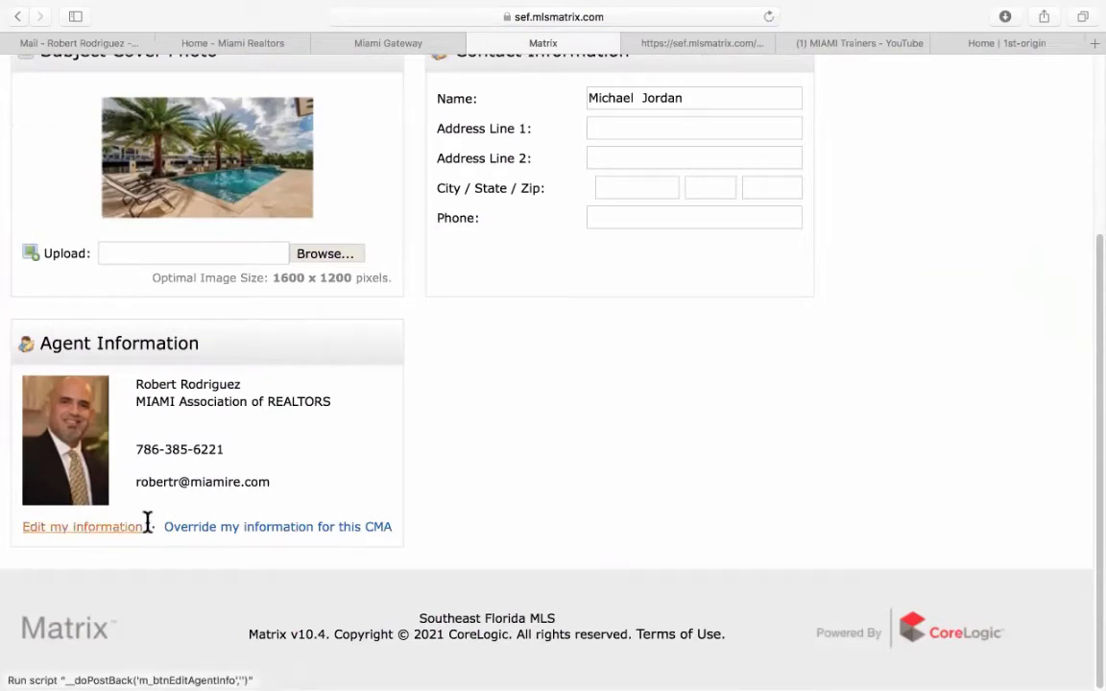
pyautogui.click(314, 540)
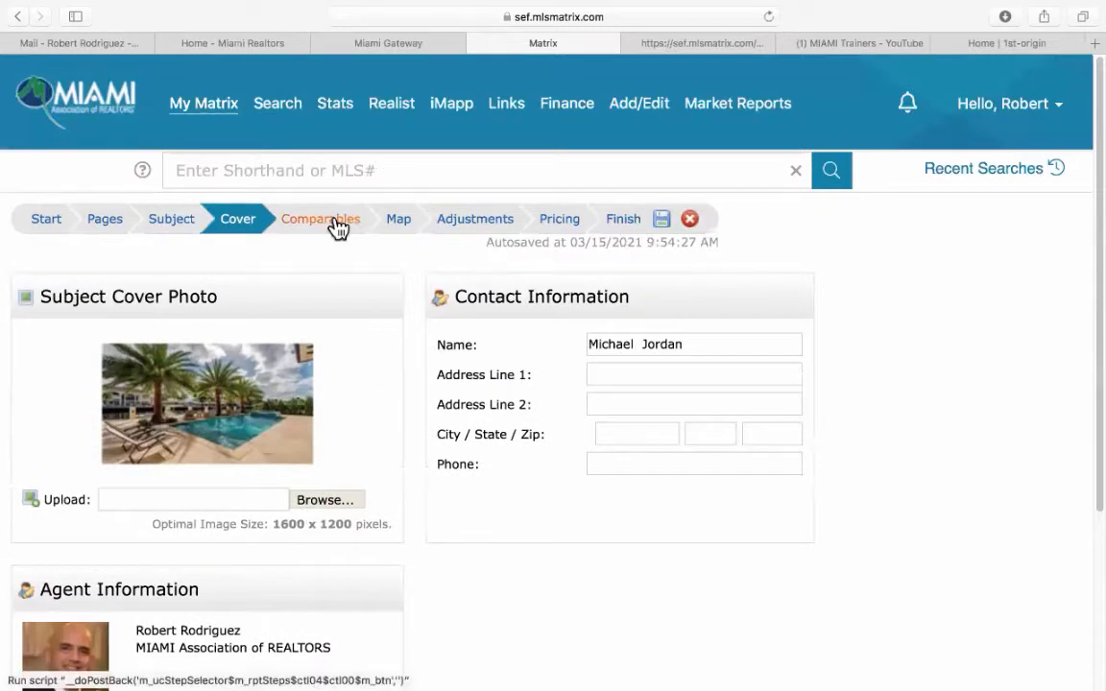
# Review the three comparables, then view the Map Preview plotting subject and comps.
pyautogui.click(336, 225)
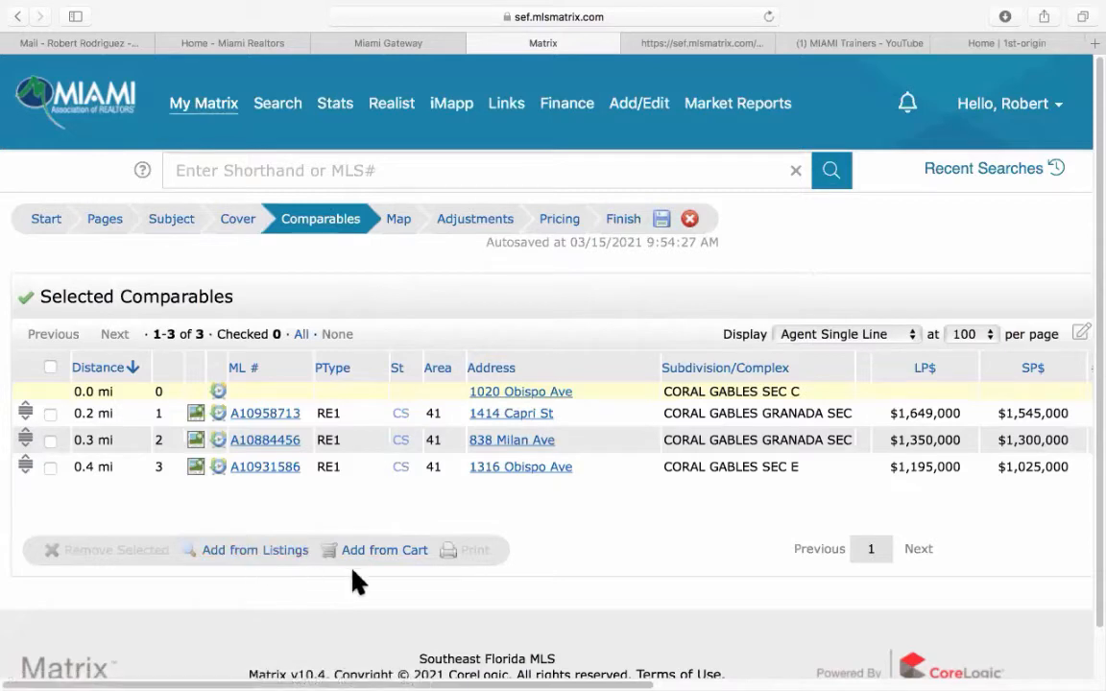
pyautogui.scroll(-1, 375, 557)
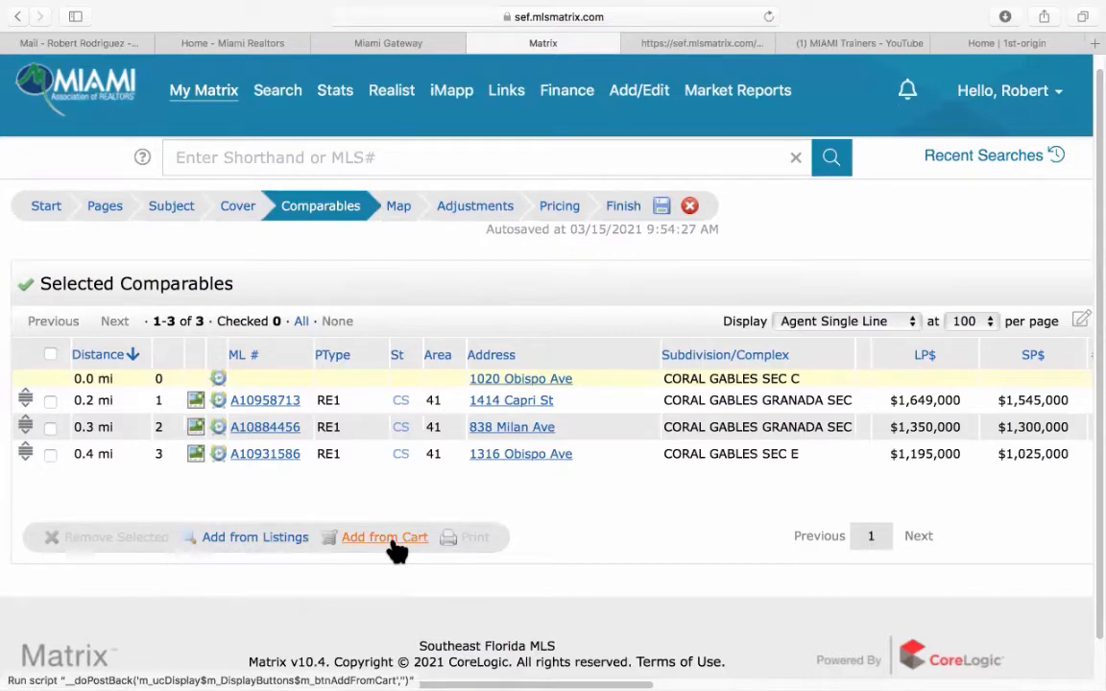
pyautogui.click(403, 211)
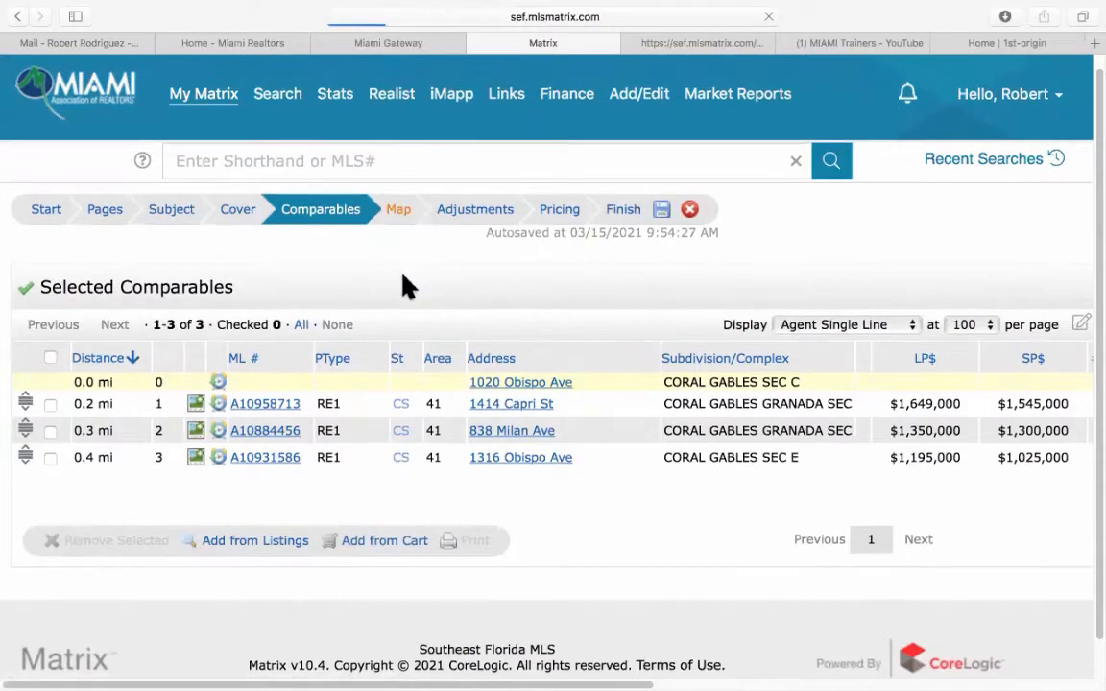
pyautogui.scroll(-5, 407, 301)
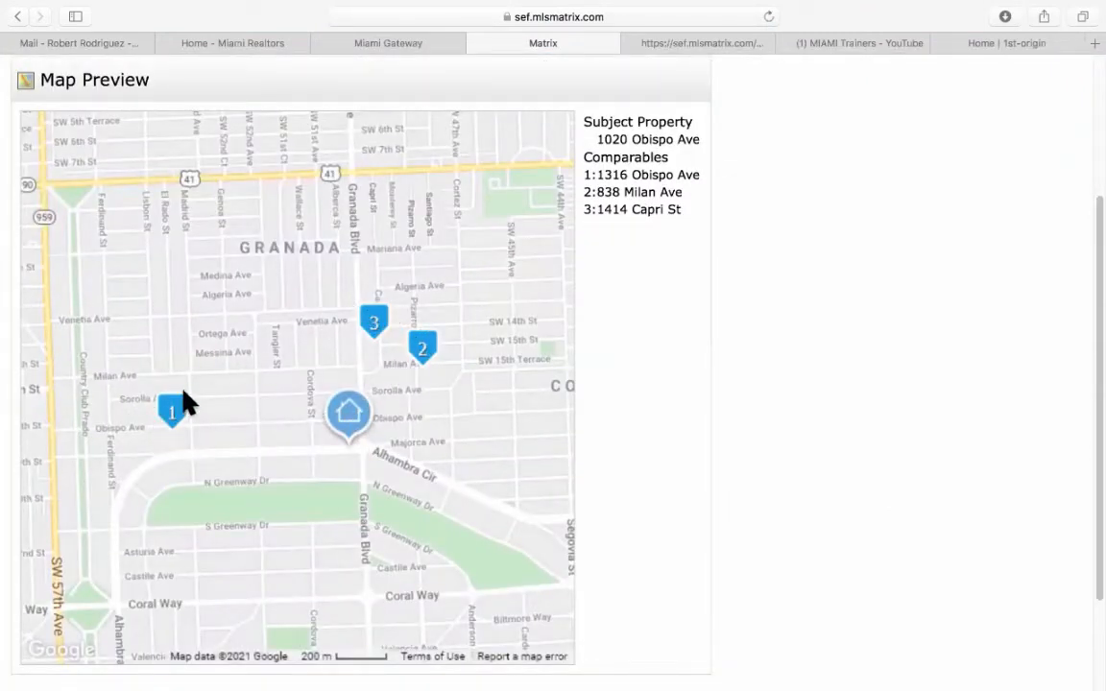
pyautogui.scroll(3, 624, 327)
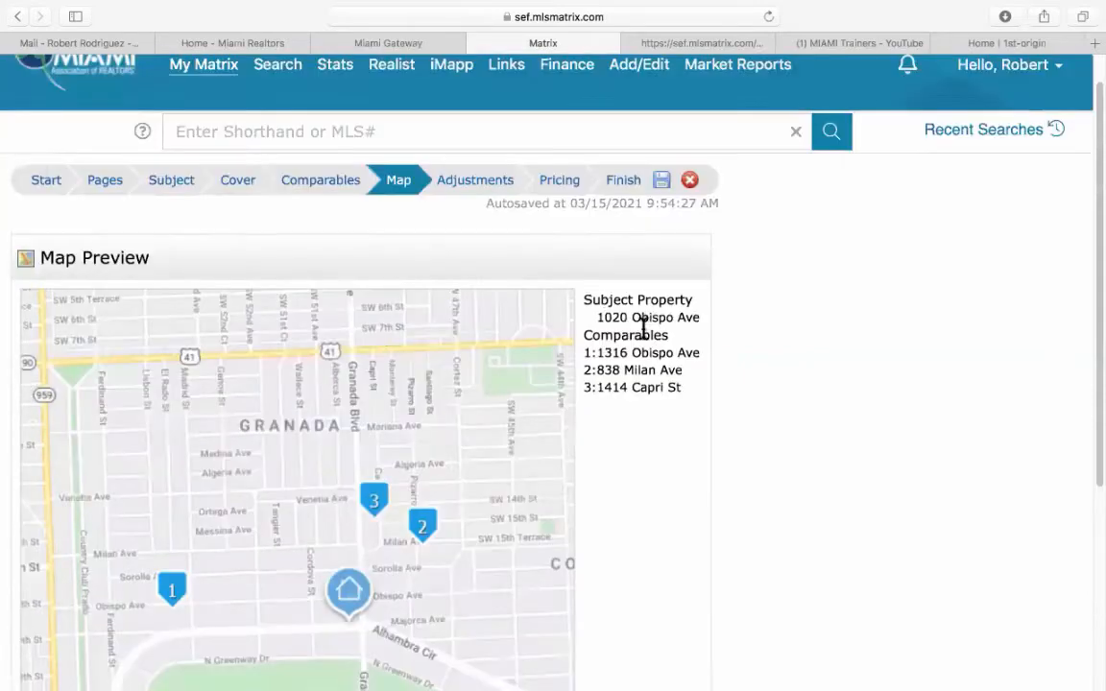
# Open Adjustments and page through feature columns up to Days on Market and Year Built.
pyautogui.click(490, 187)
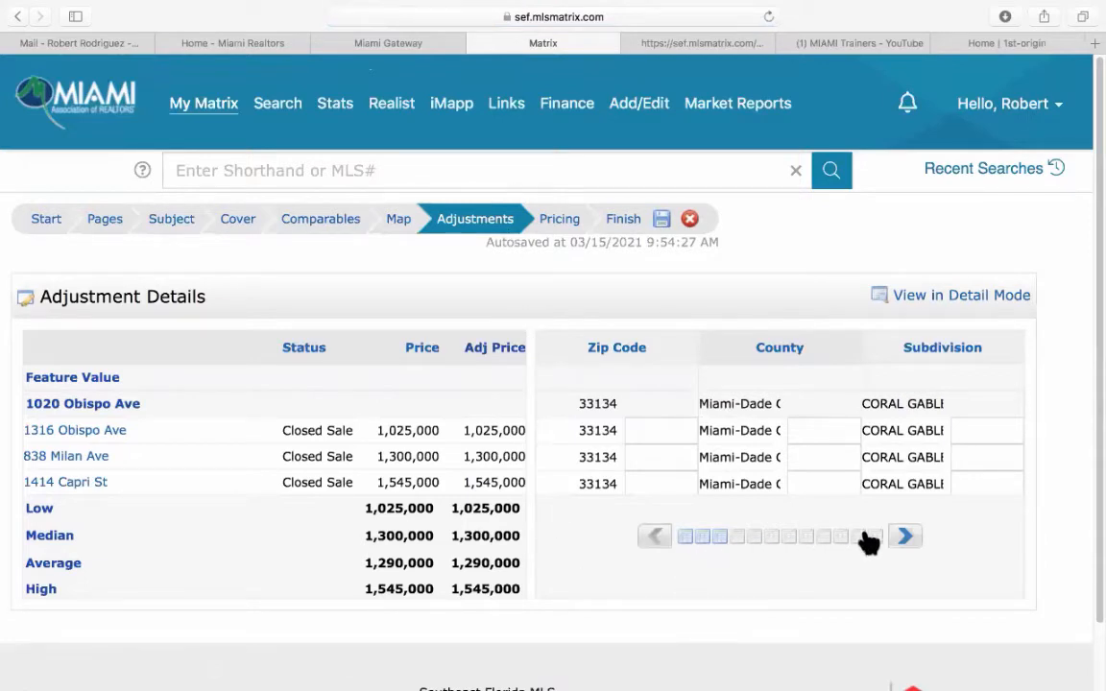
pyautogui.click(906, 537)
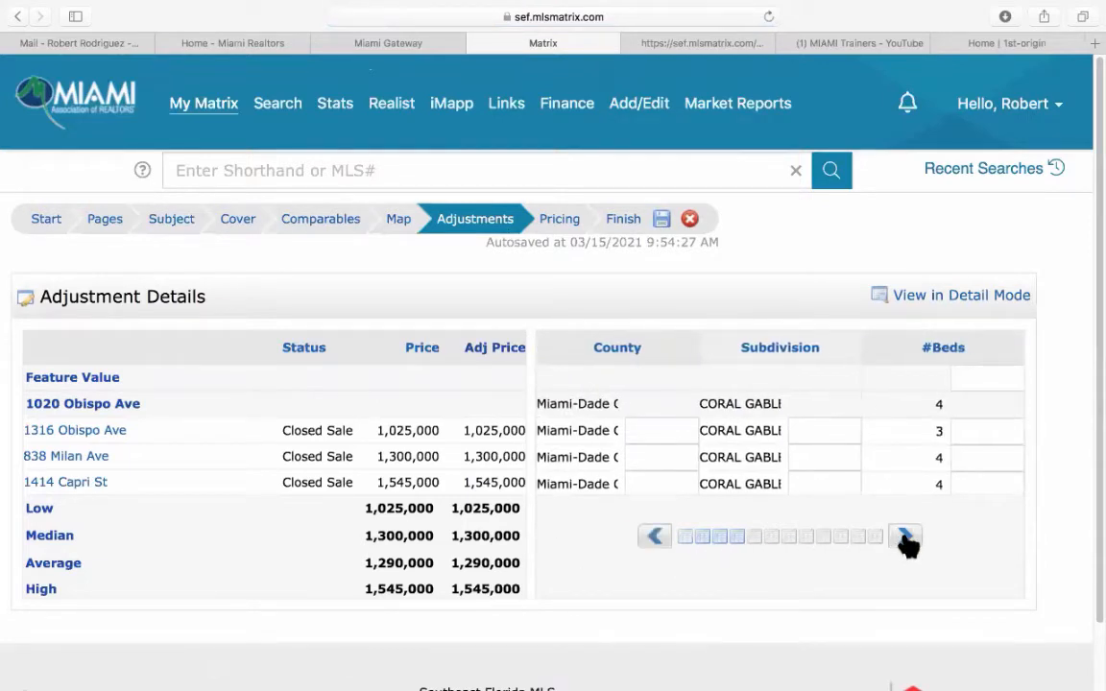
pyautogui.click(905, 537)
pyautogui.click(906, 538)
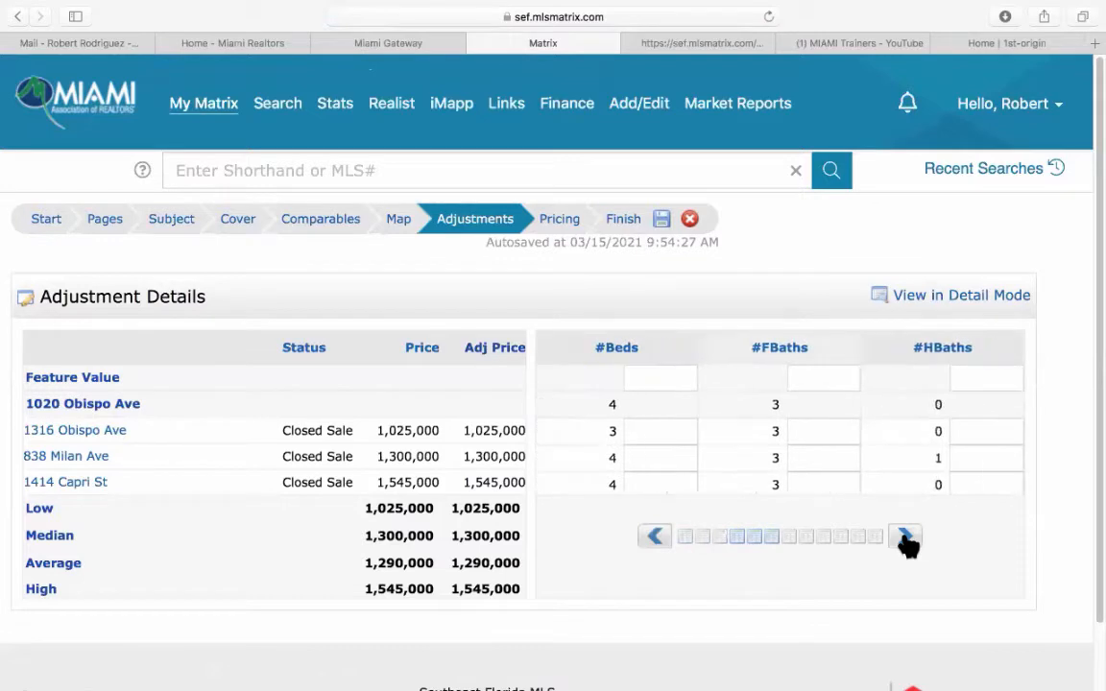
pyautogui.click(905, 537)
pyautogui.click(906, 538)
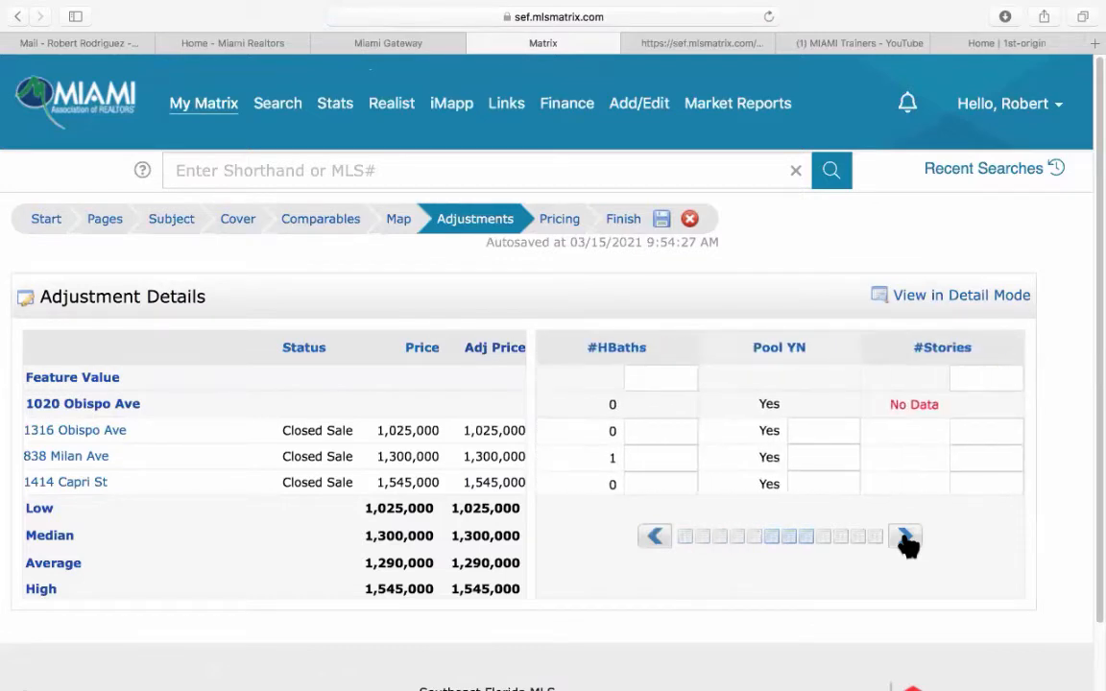
pyautogui.click(906, 538)
pyautogui.click(905, 537)
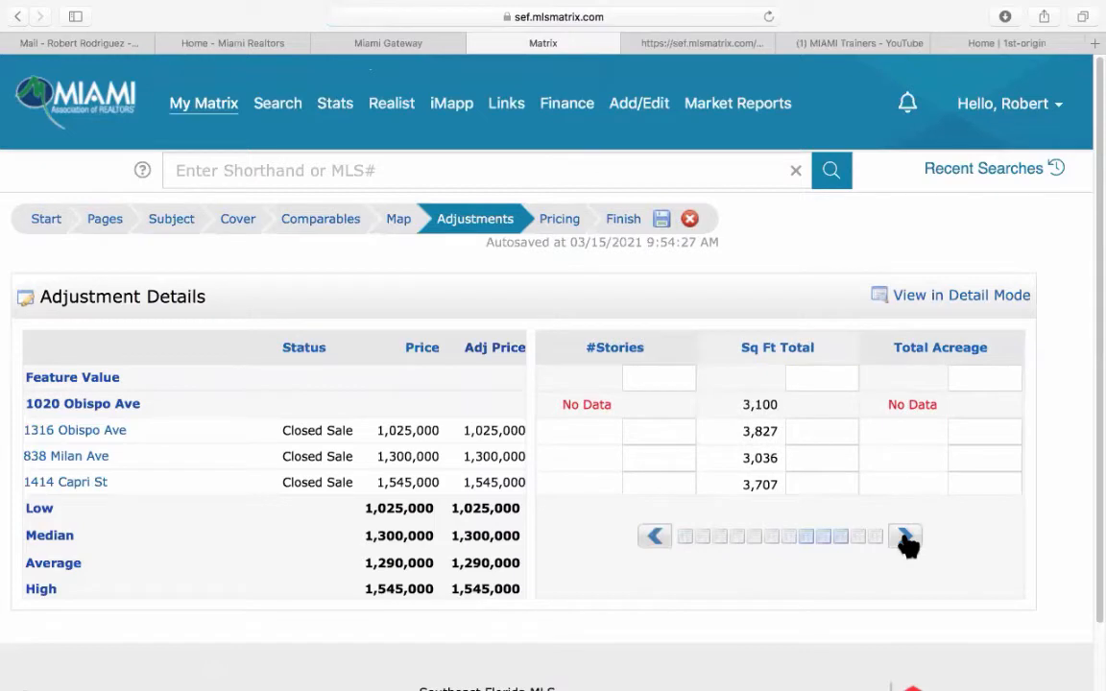
pyautogui.click(905, 538)
pyautogui.click(906, 538)
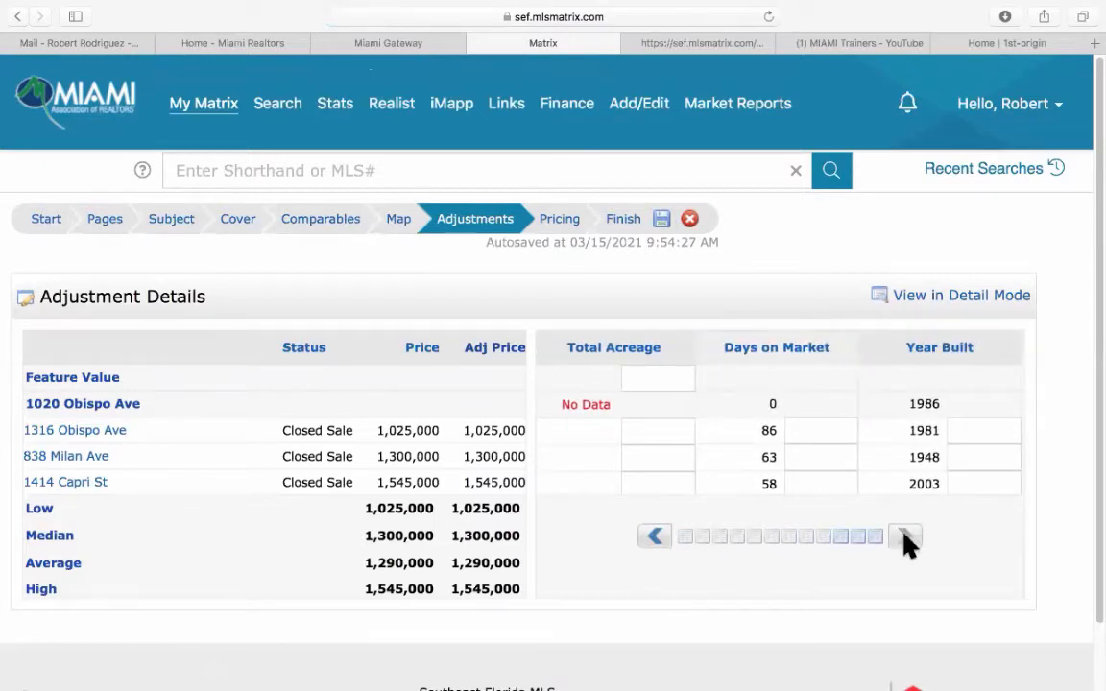
pyautogui.click(654, 537)
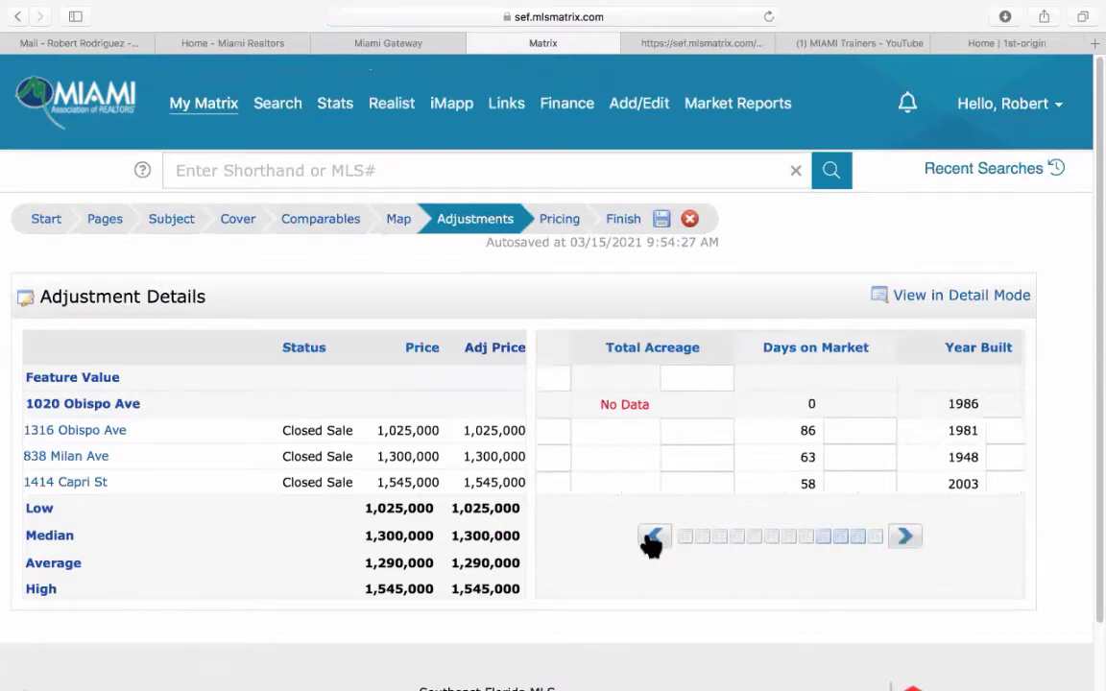
pyautogui.click(653, 538)
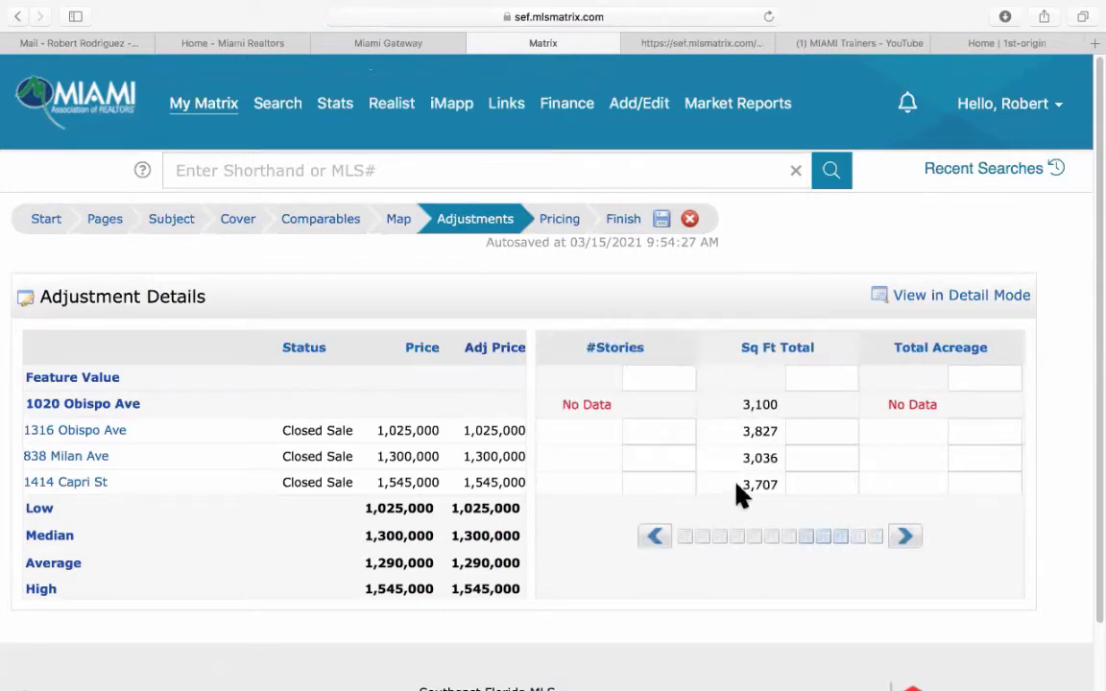
pyautogui.click(811, 425)
pyautogui.click(803, 487)
pyautogui.click(798, 434)
pyautogui.click(316, 228)
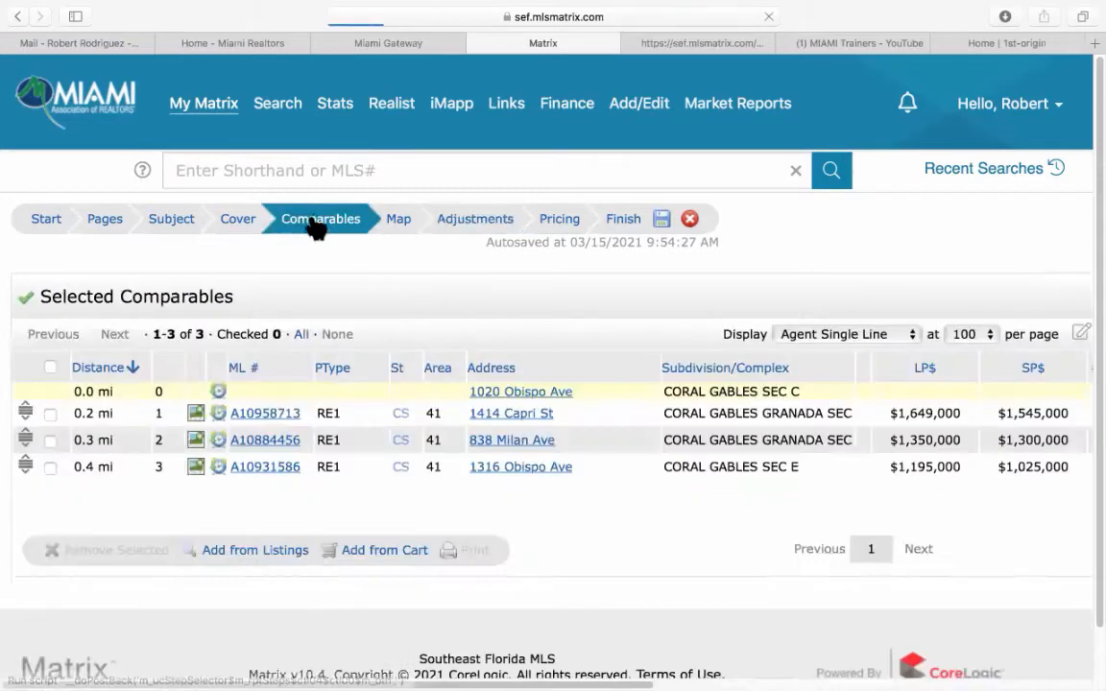
pyautogui.click(285, 422)
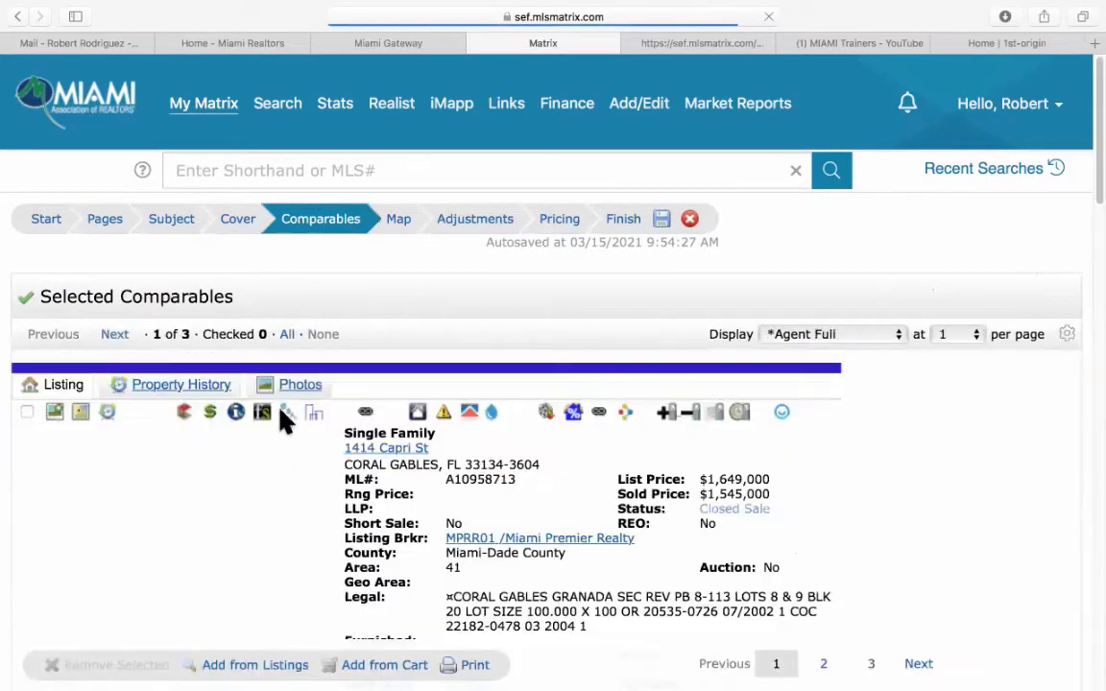
pyautogui.scroll(-1, 466, 523)
pyautogui.scroll(-4, 466, 523)
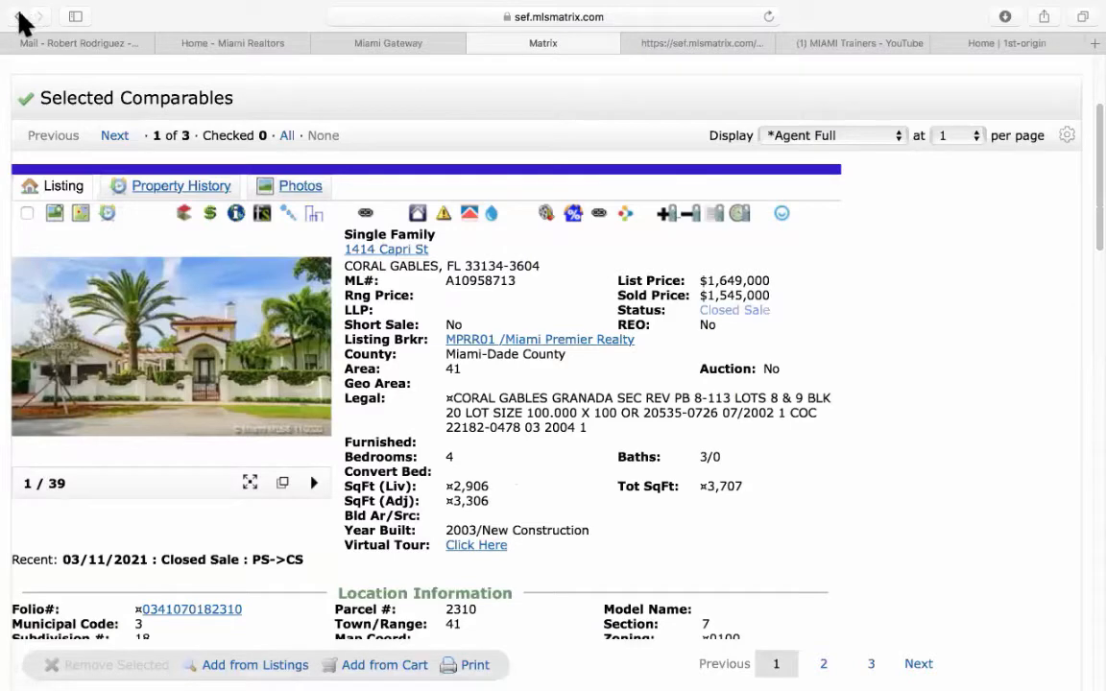
pyautogui.scroll(5, 172, 163)
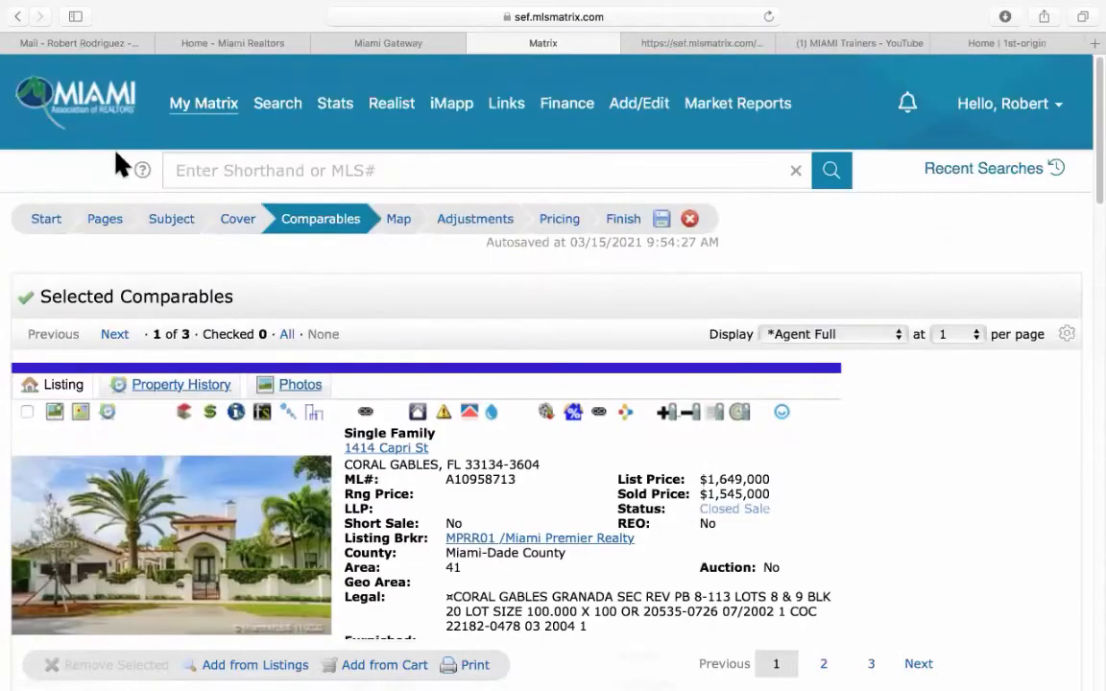
pyautogui.click(476, 225)
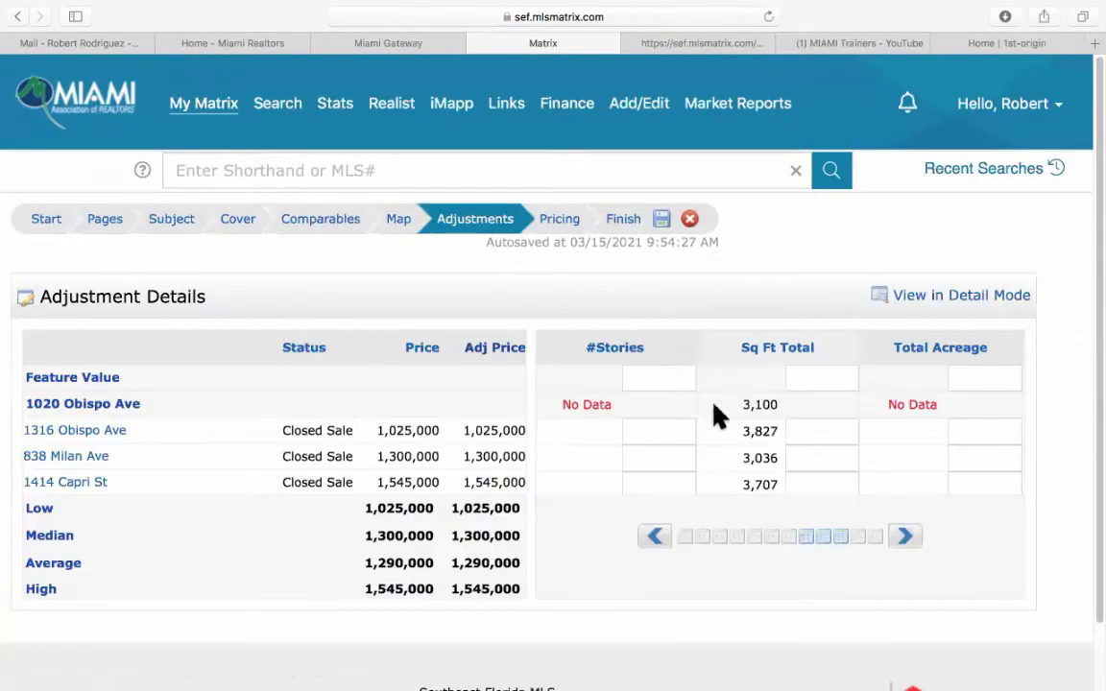
pyautogui.scroll(-1, 800, 474)
pyautogui.scroll(-1, 800, 475)
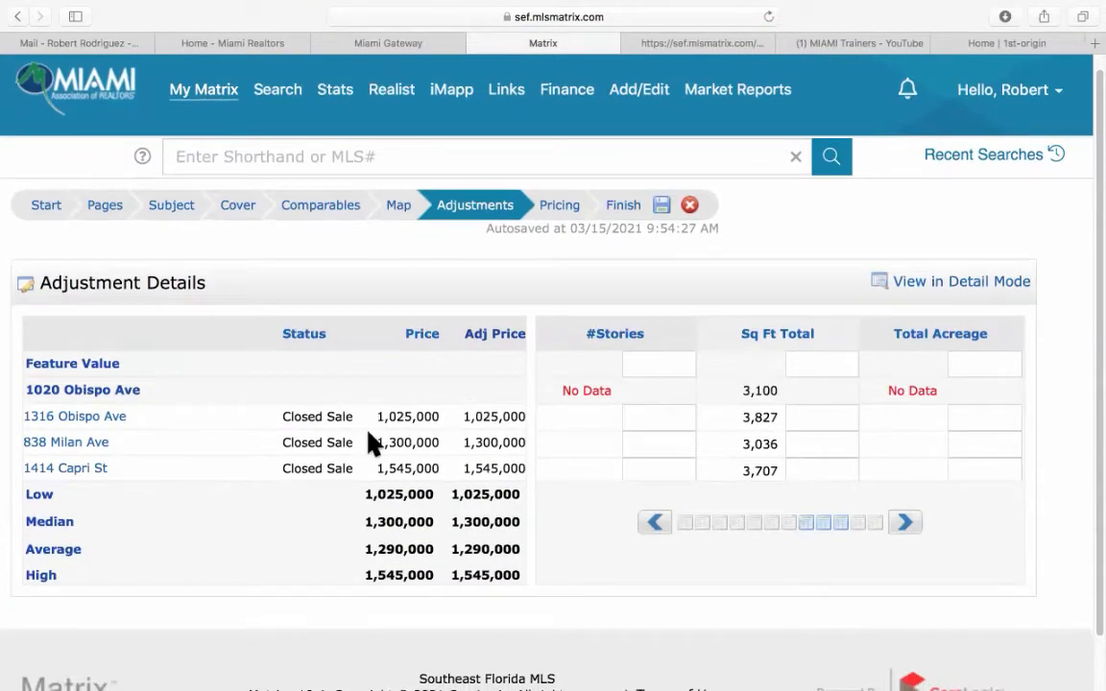
pyautogui.click(801, 471)
pyautogui.write('2,')
pyautogui.write('90')
pyautogui.write('6')
pyautogui.press('Tab')
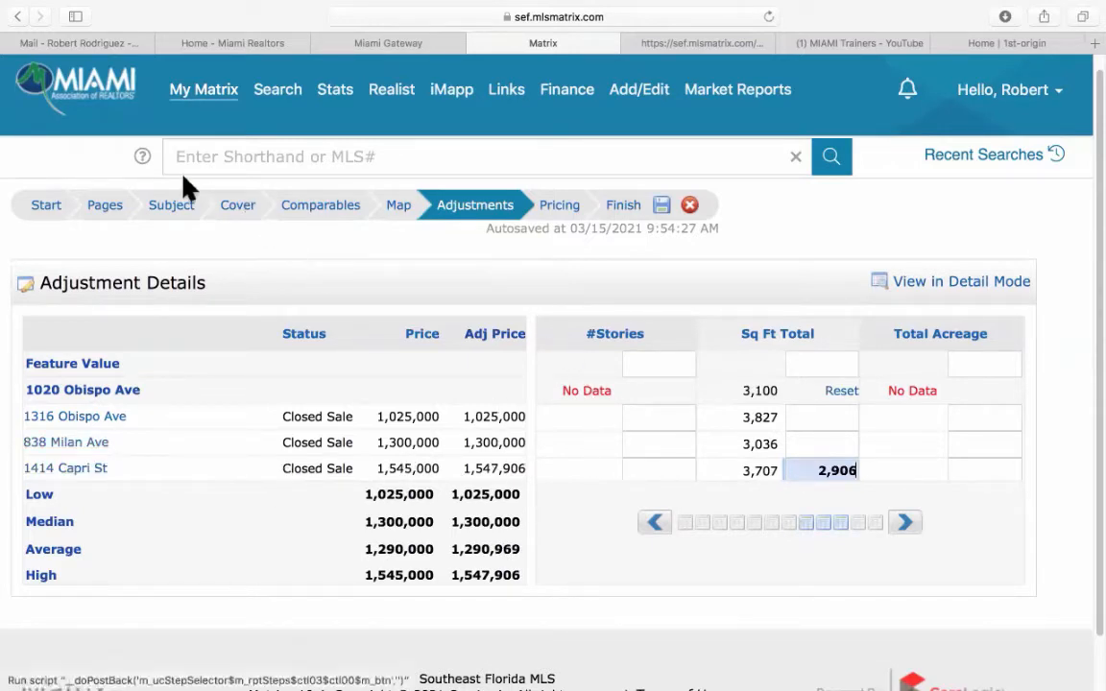
pyautogui.click(317, 213)
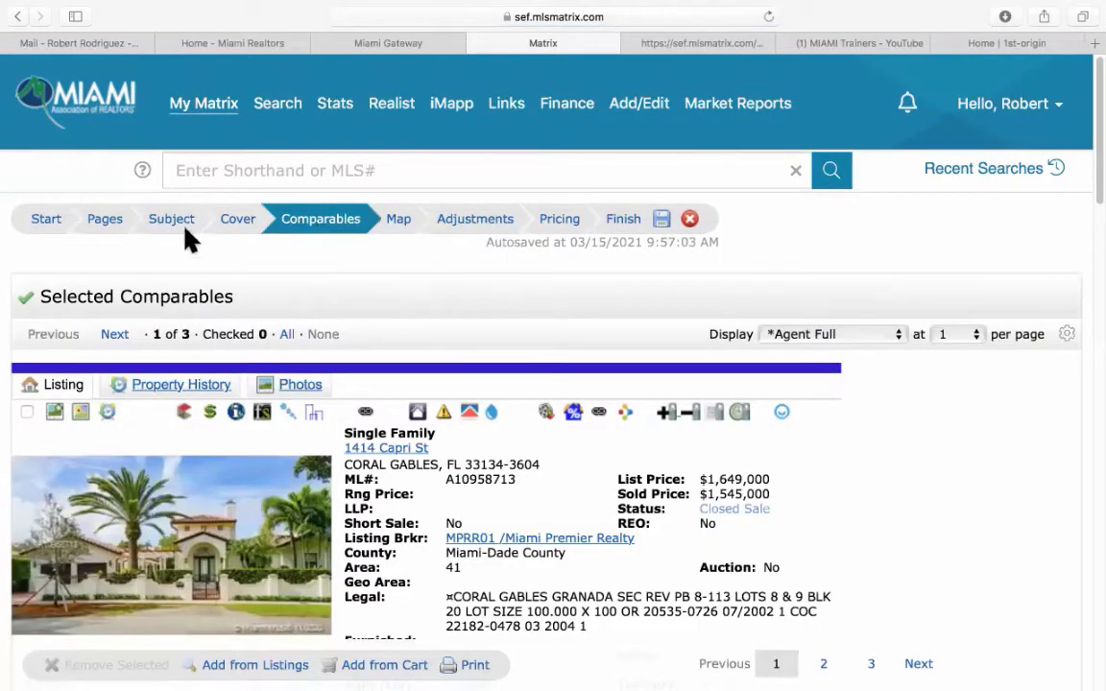
pyautogui.click(113, 336)
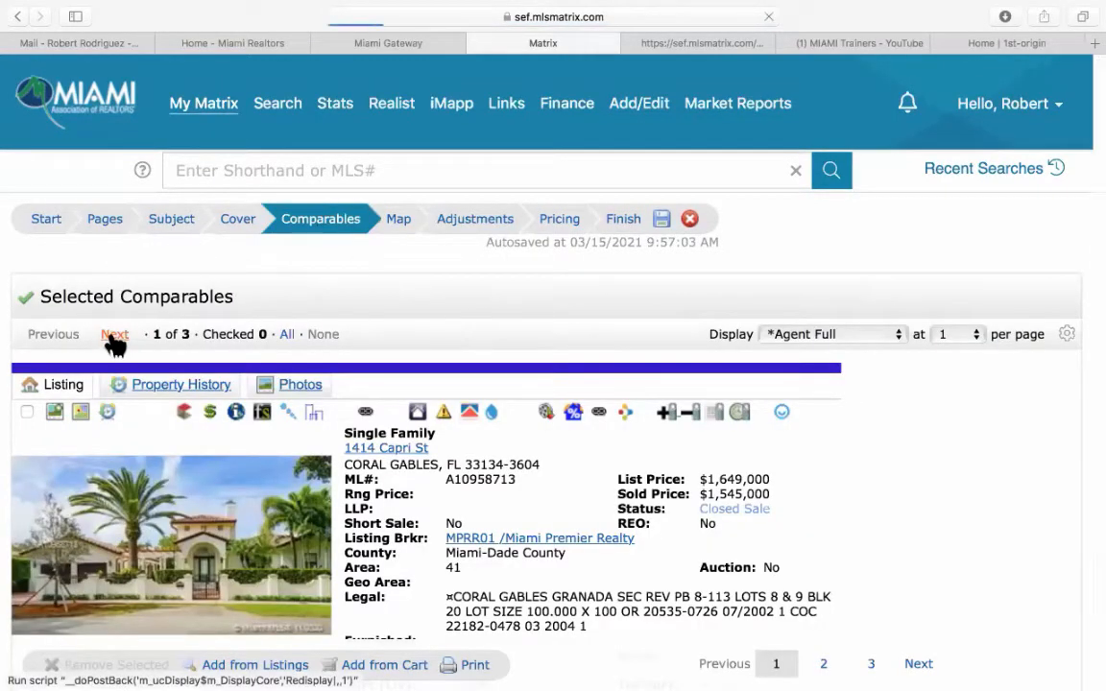
pyautogui.scroll(-1, 641, 485)
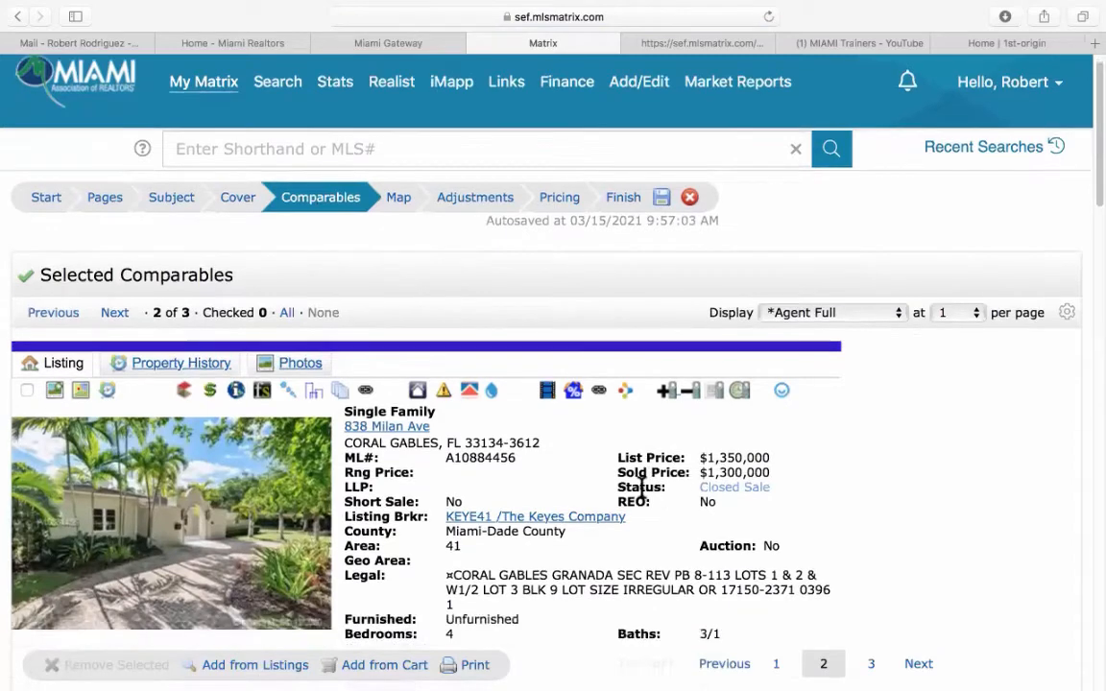
pyautogui.scroll(-3, 641, 485)
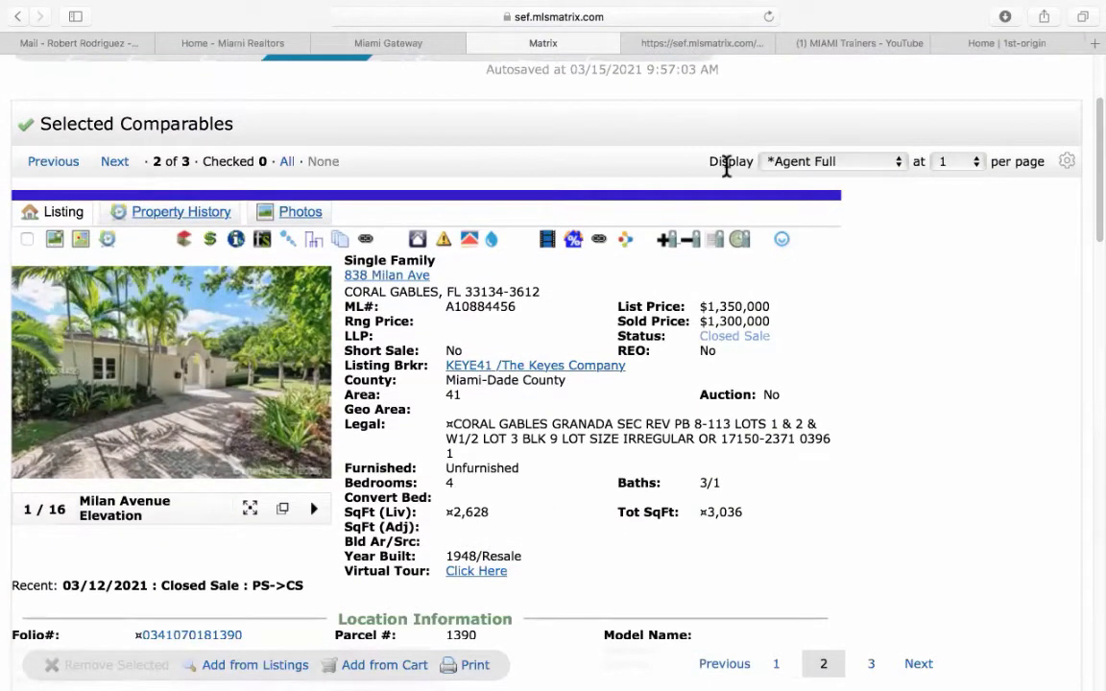
pyautogui.scroll(3, 556, 192)
pyautogui.click(476, 219)
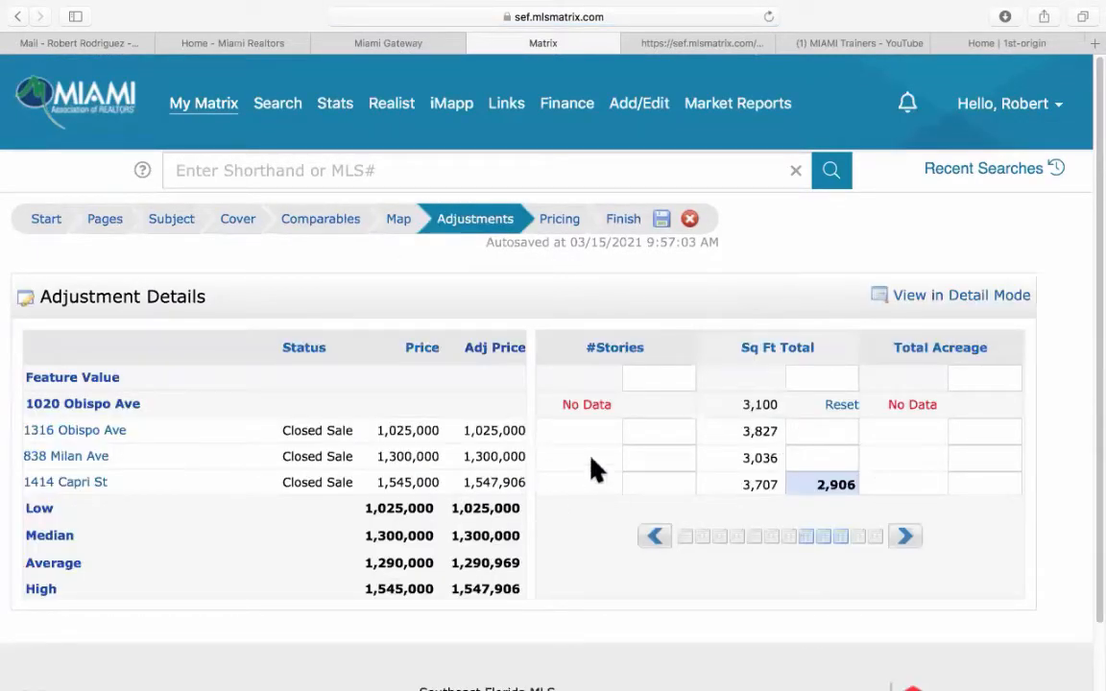
pyautogui.click(829, 462)
pyautogui.write('2,')
pyautogui.write('62')
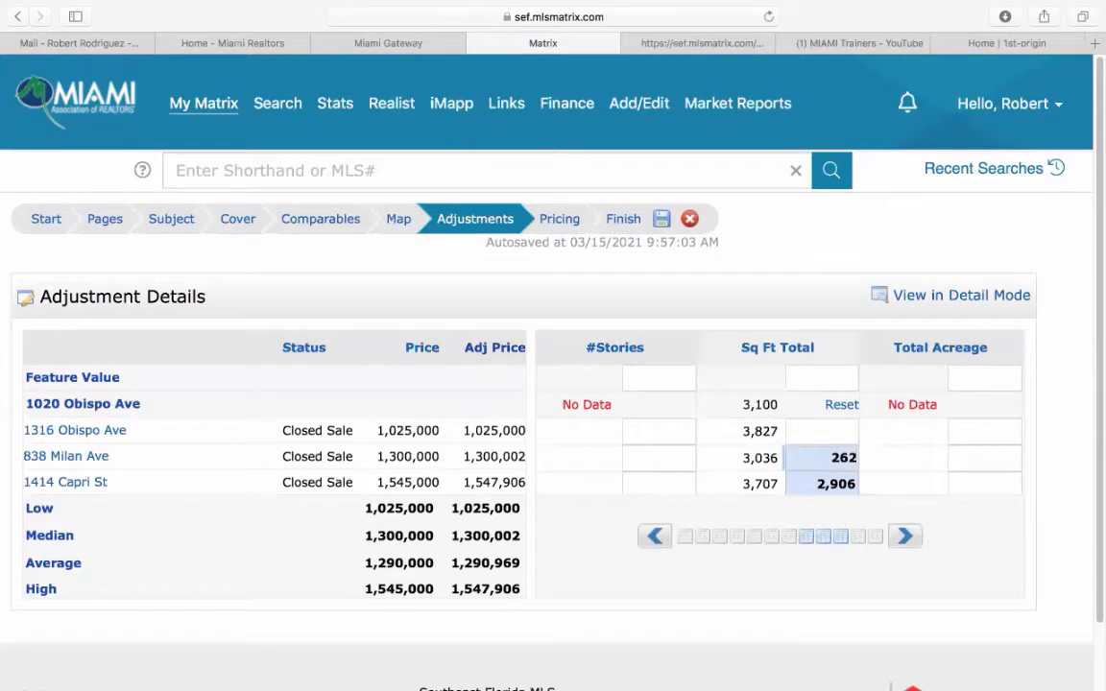
pyautogui.write('8')
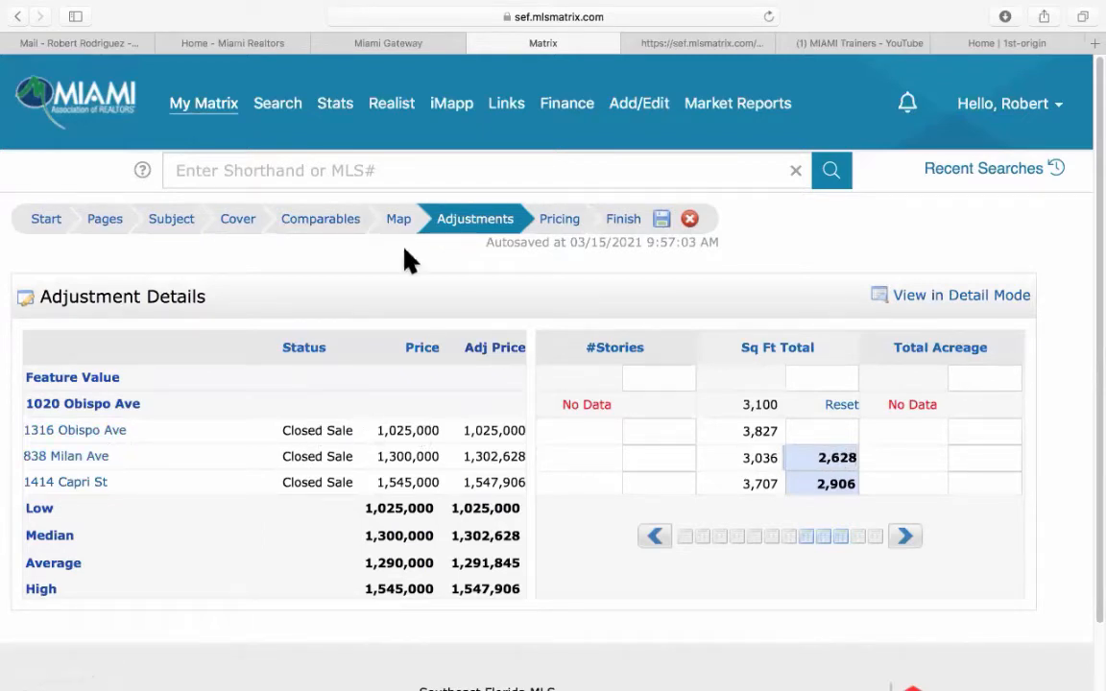
pyautogui.click(329, 225)
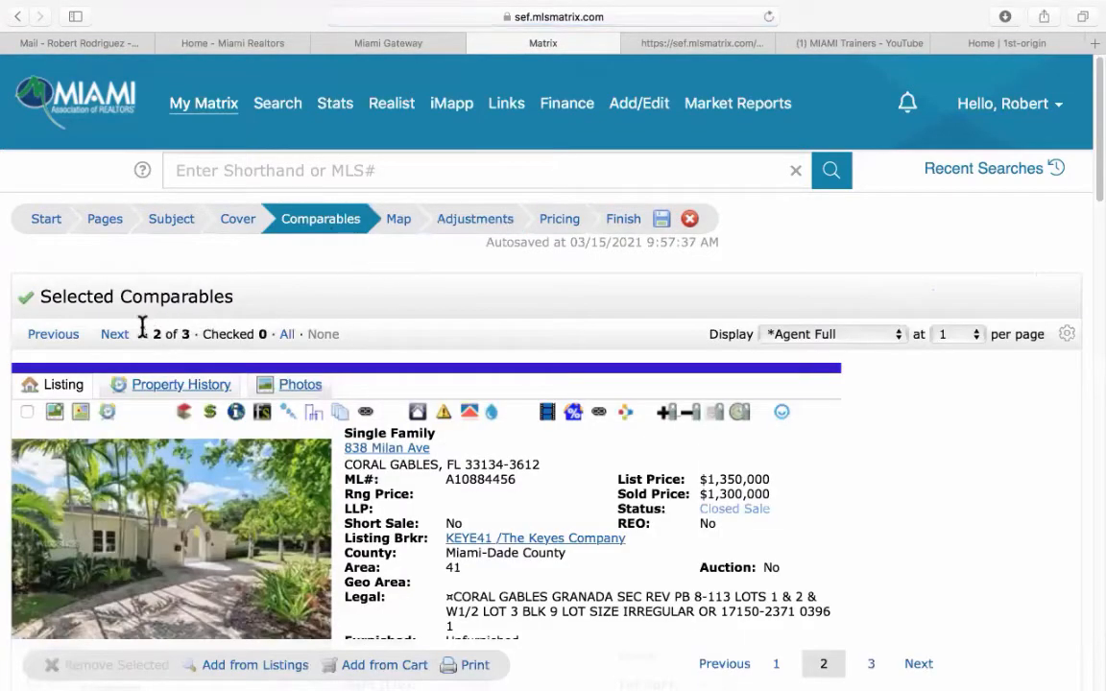
pyautogui.click(123, 334)
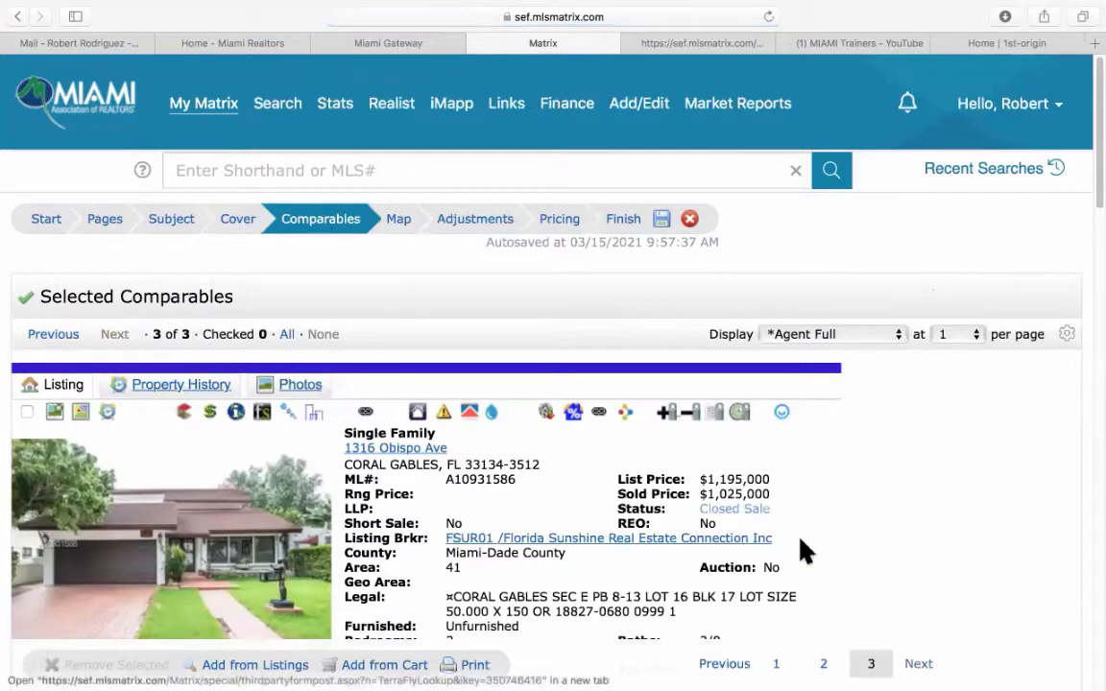
pyautogui.scroll(-4, 869, 511)
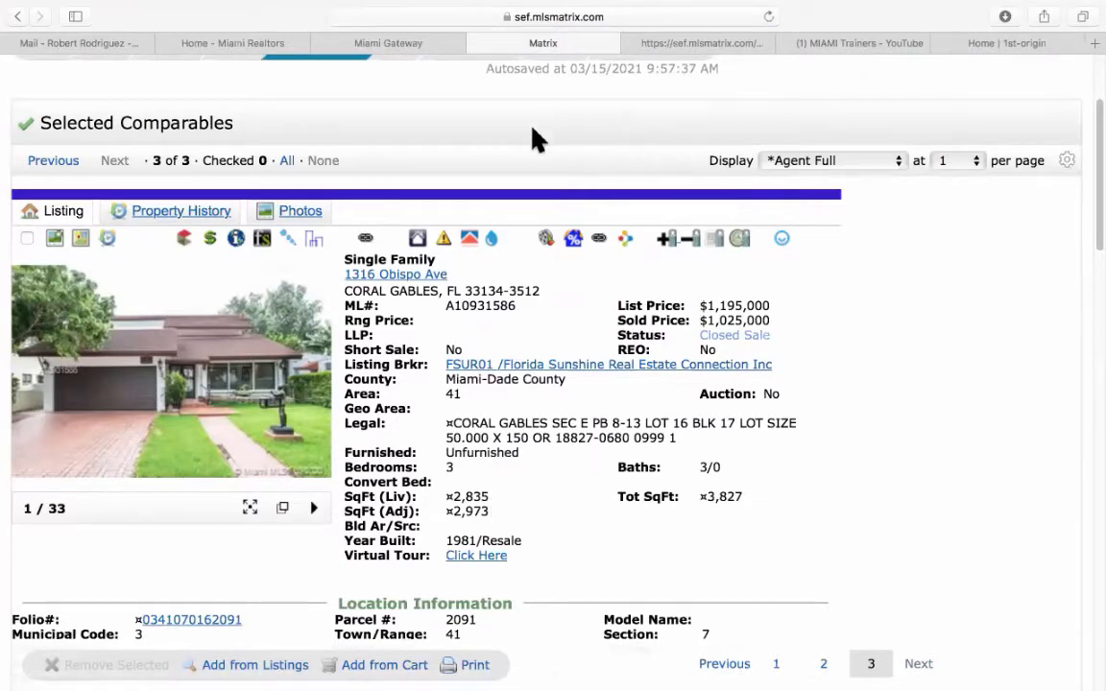
pyautogui.scroll(4, 536, 138)
pyautogui.click(475, 221)
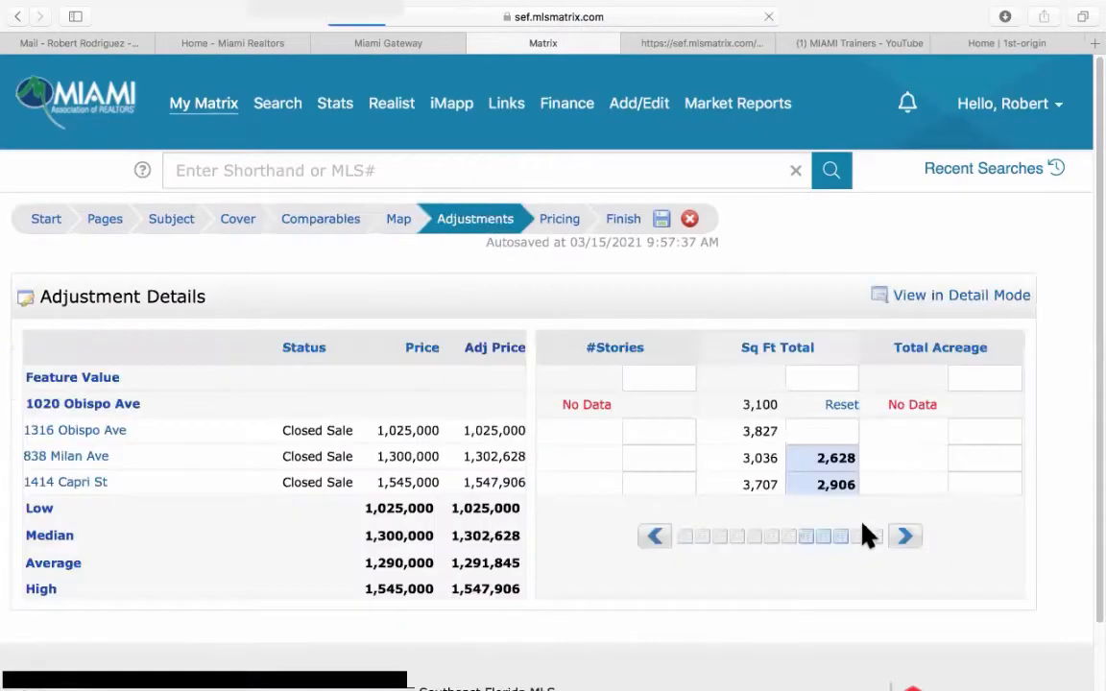
pyautogui.click(815, 432)
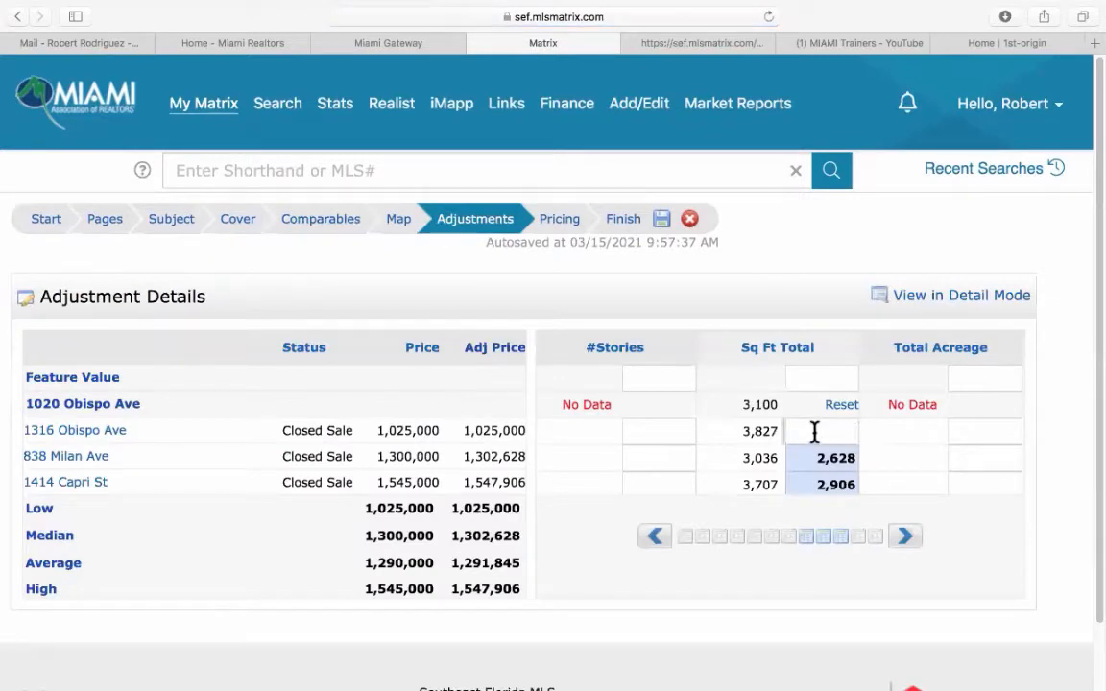
pyautogui.write('2825')
pyautogui.press('Return')
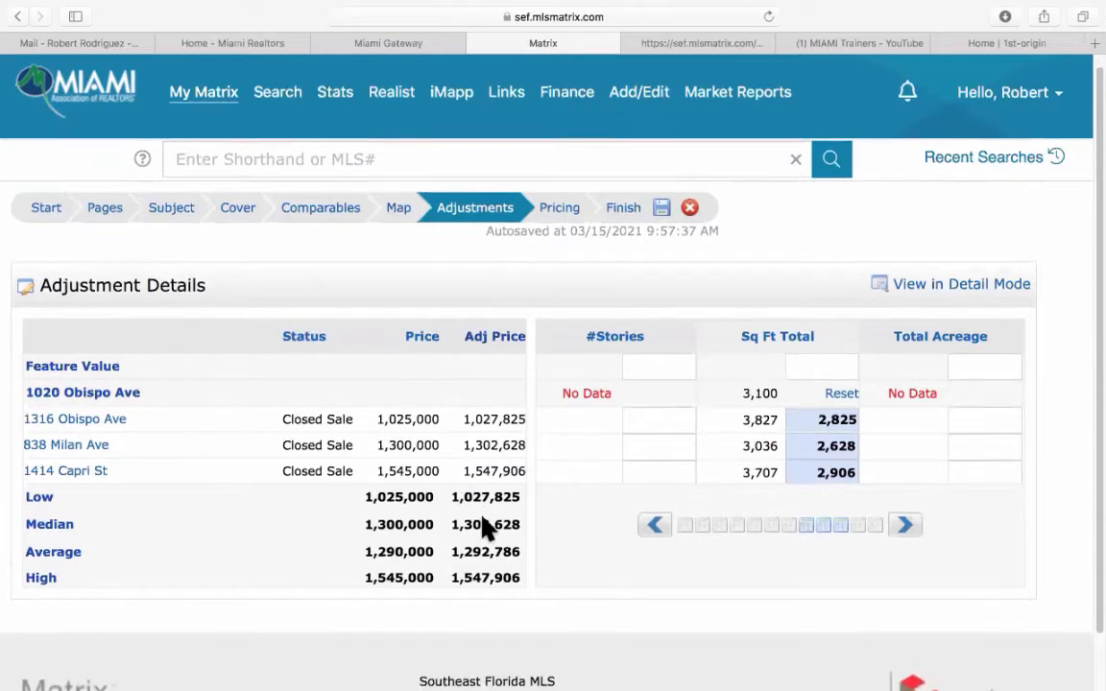
# Advance to the Pricing step, where adjusted prices range from 1,027,825 to 1,547,906, averaging 1,292,786.
pyautogui.scroll(-2, 485, 528)
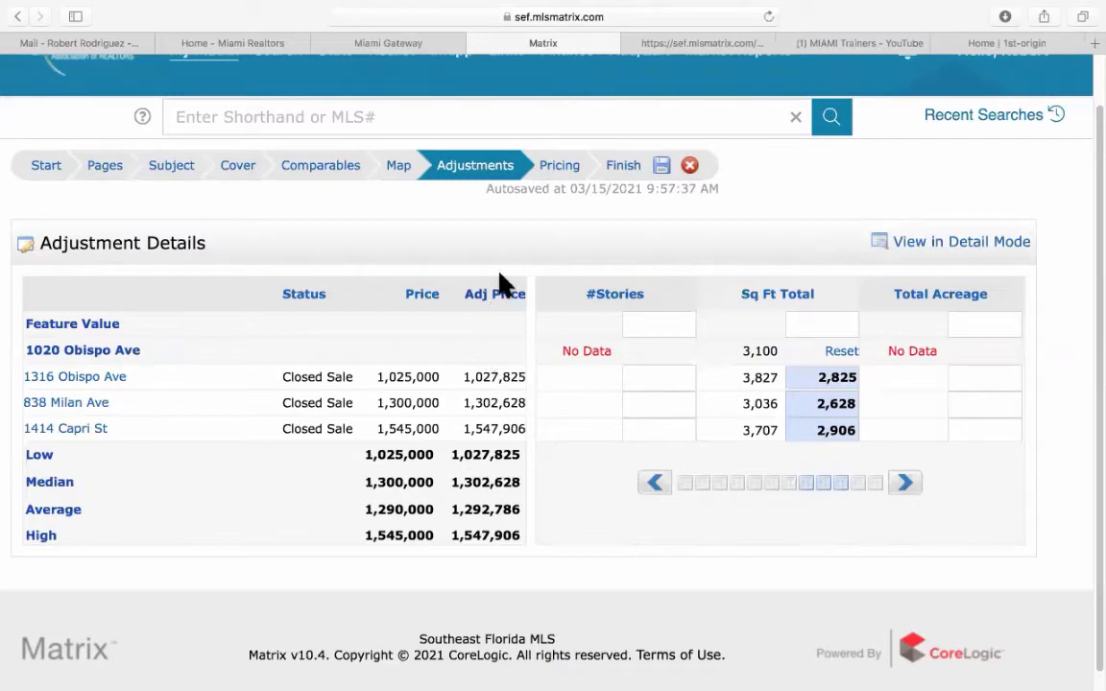
pyautogui.click(561, 173)
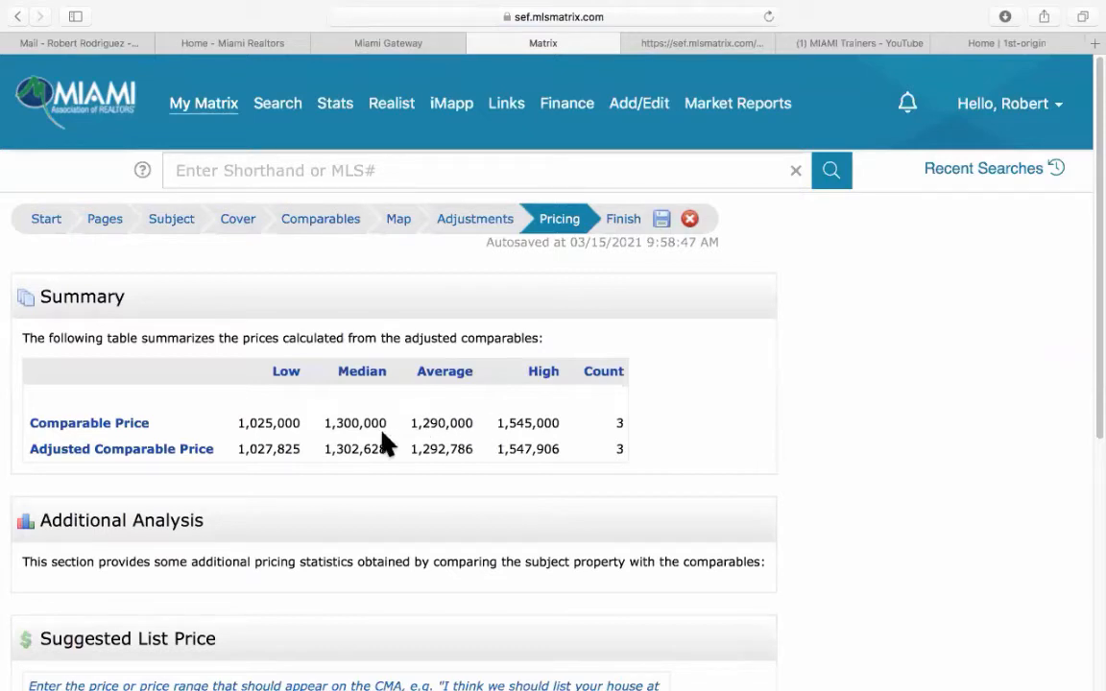
# Scroll down to the Suggested List Price section and put the cursor in its text box.
pyautogui.scroll(-5, 353, 432)
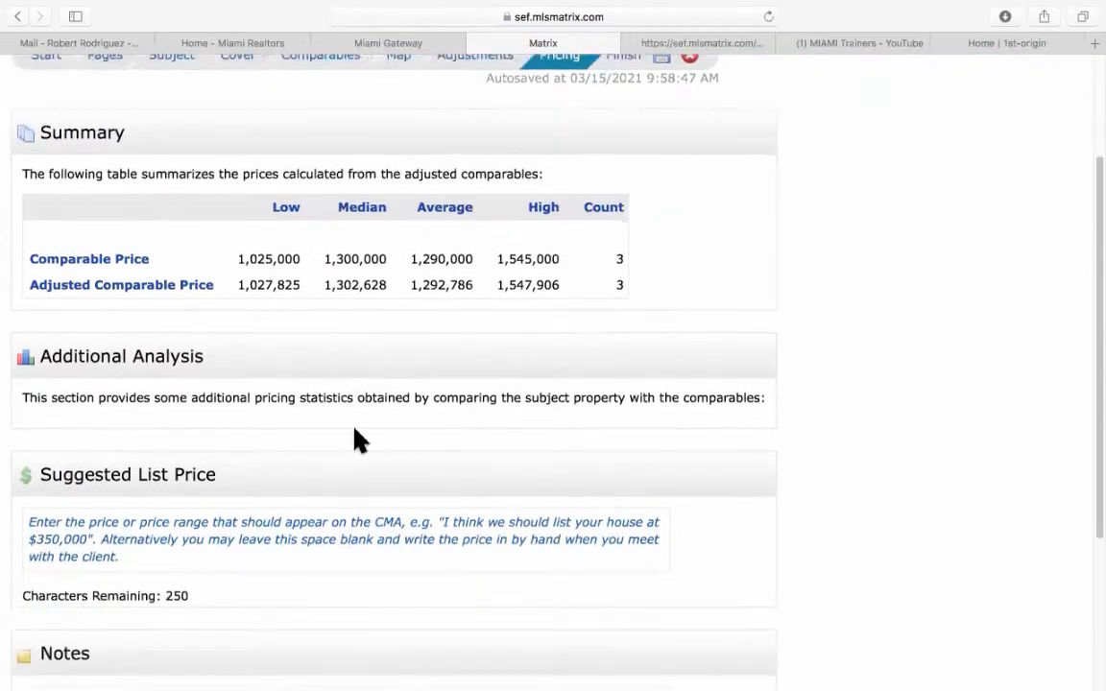
pyautogui.click(85, 415)
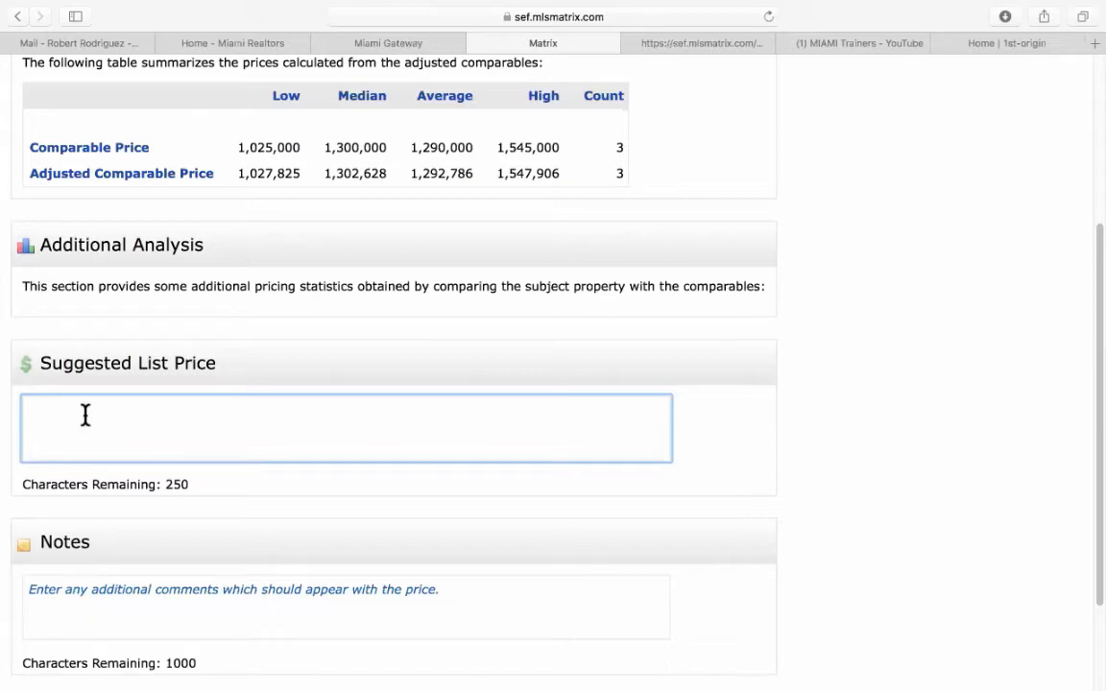
# Enter $1,425,000 as the suggested list price after deleting a stray character.
pyautogui.write('&')
pyautogui.press('BackSpace')
pyautogui.write('$1,425,000')
pyautogui.scroll(-3, 202, 433)
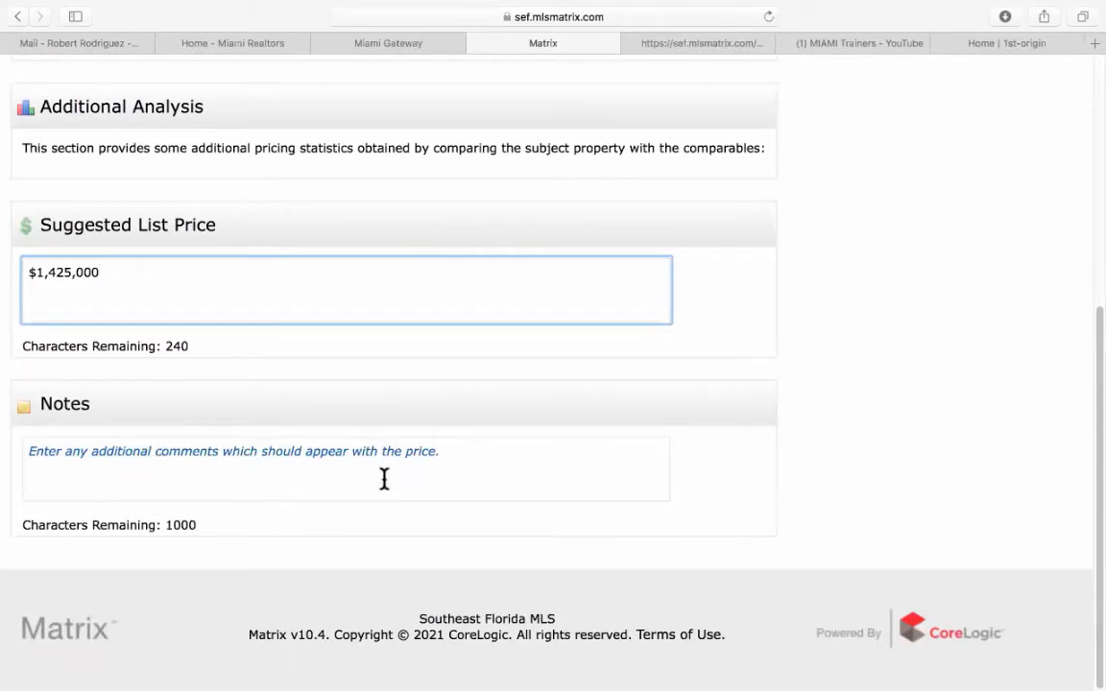
pyautogui.scroll(9, 384, 478)
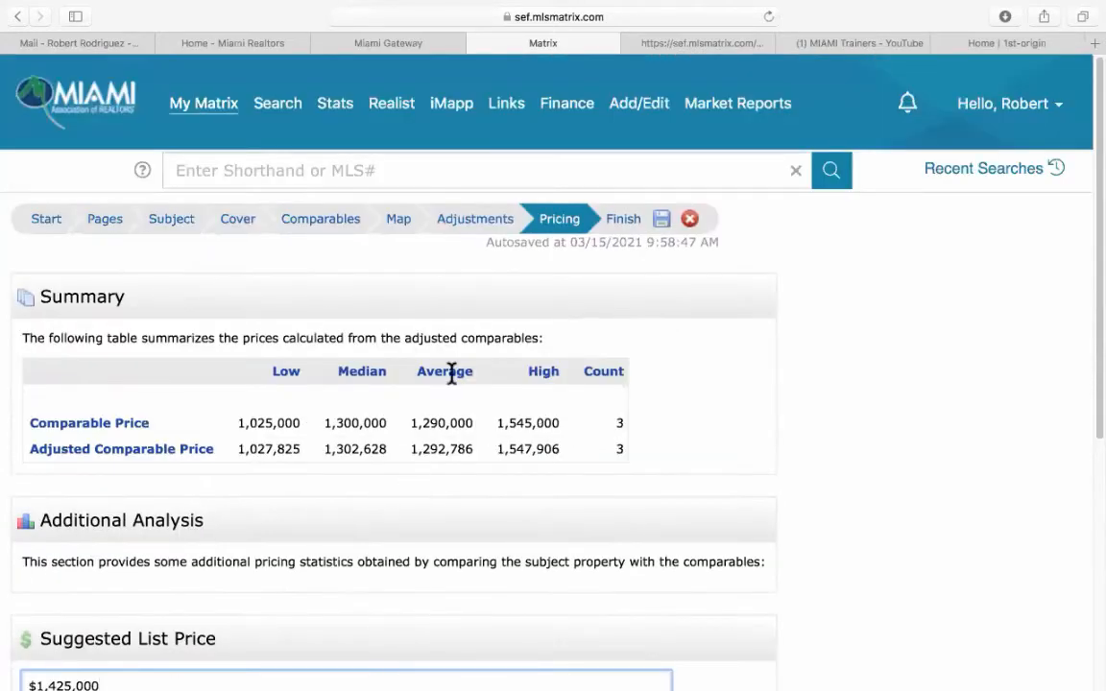
# Go to the Finish step and generate the CMA report with View CMA.
pyautogui.click(621, 225)
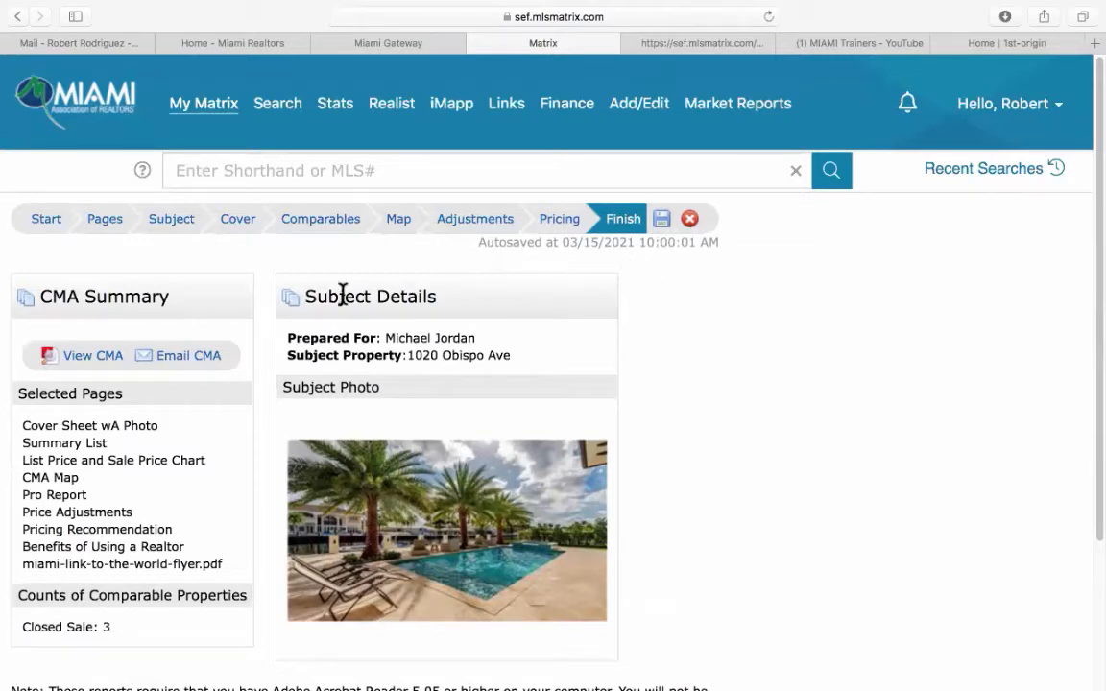
pyautogui.click(81, 356)
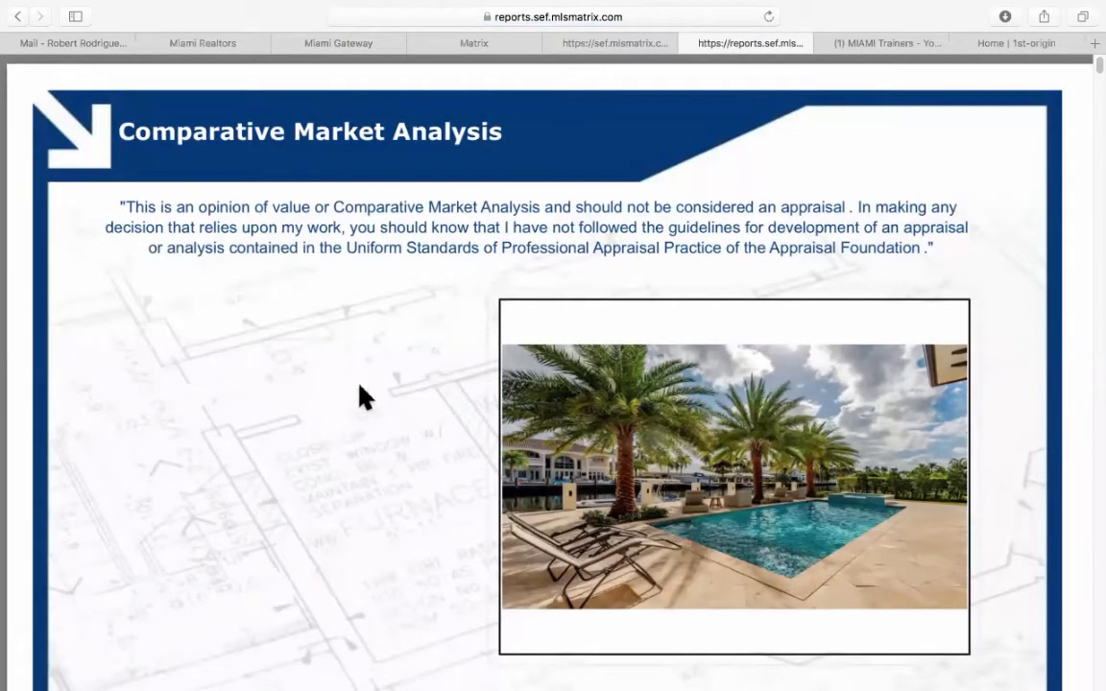
pyautogui.scroll(-3, 363, 395)
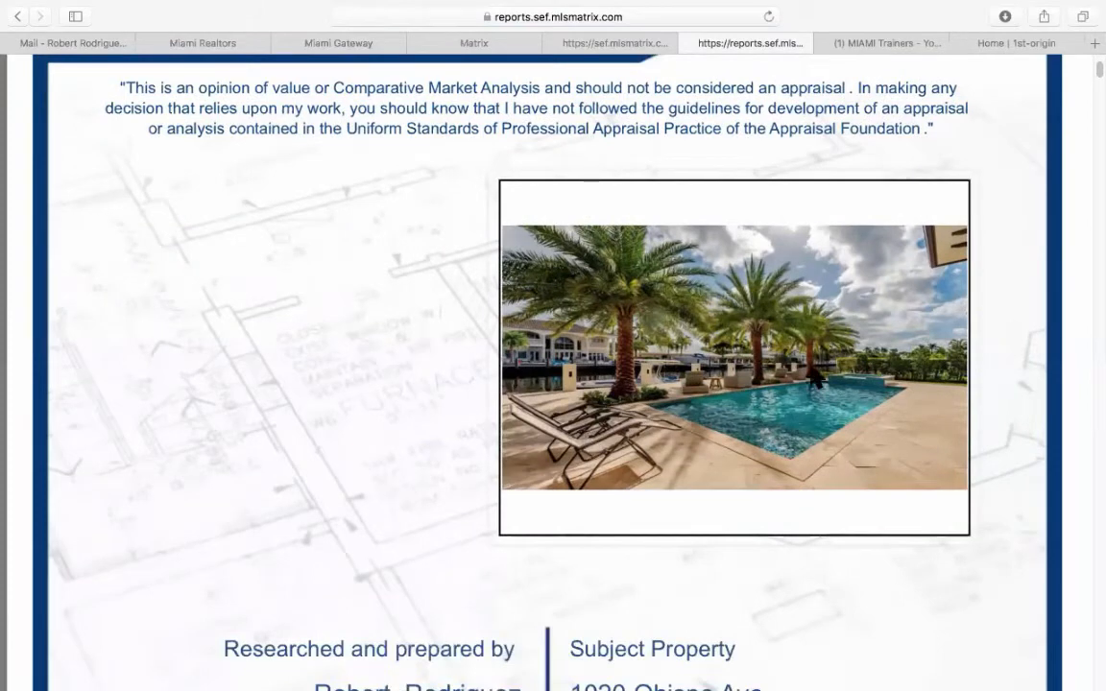
pyautogui.scroll(-2, 371, 338)
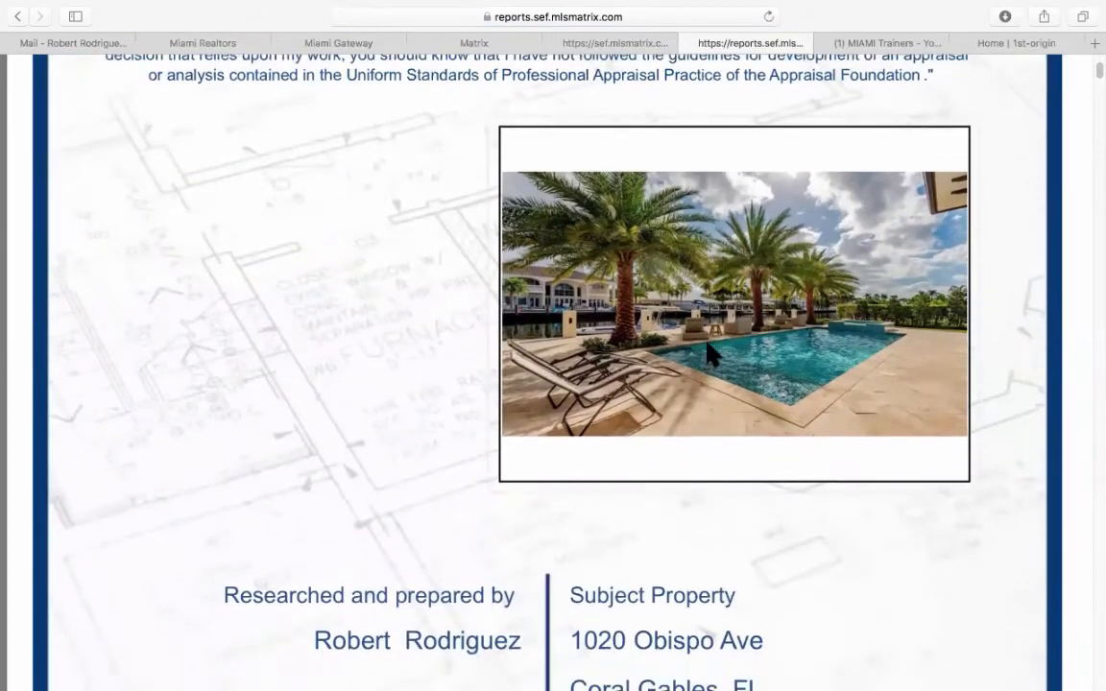
pyautogui.scroll(-9, 344, 392)
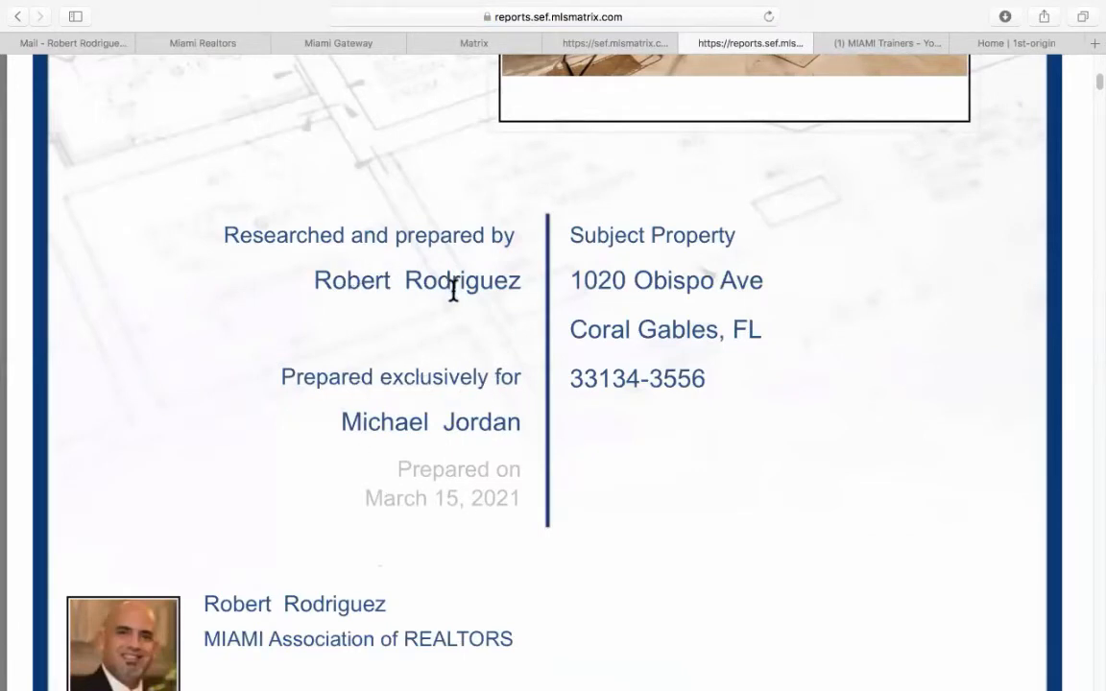
pyautogui.scroll(-4, 654, 422)
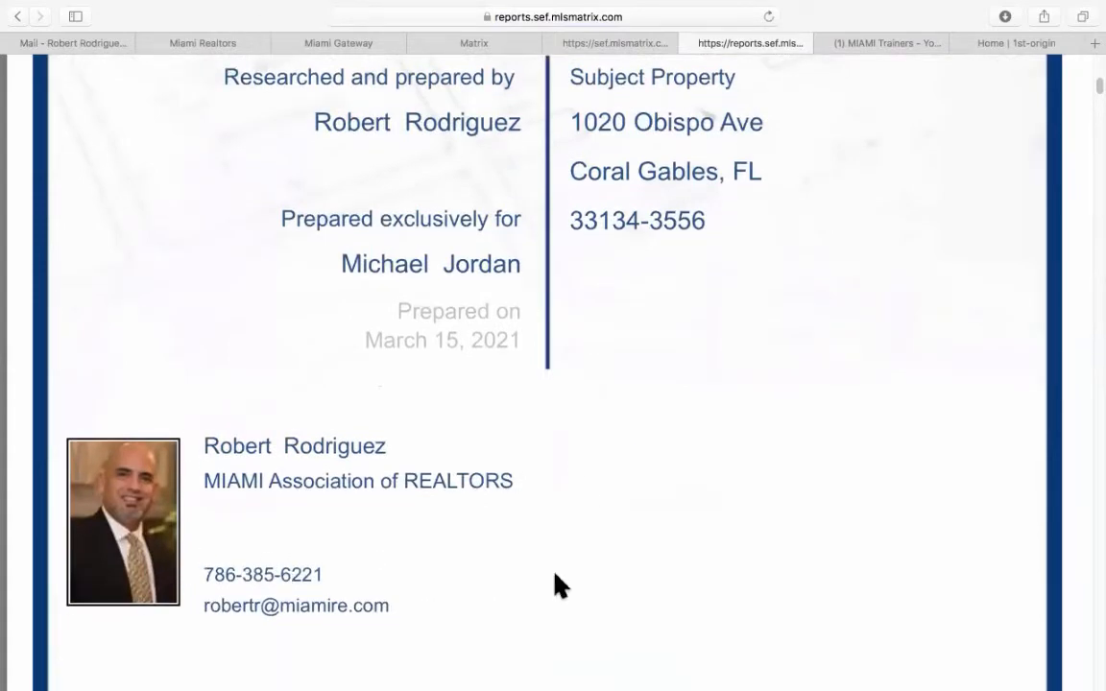
pyautogui.scroll(-2, 612, 524)
pyautogui.scroll(-8, 614, 521)
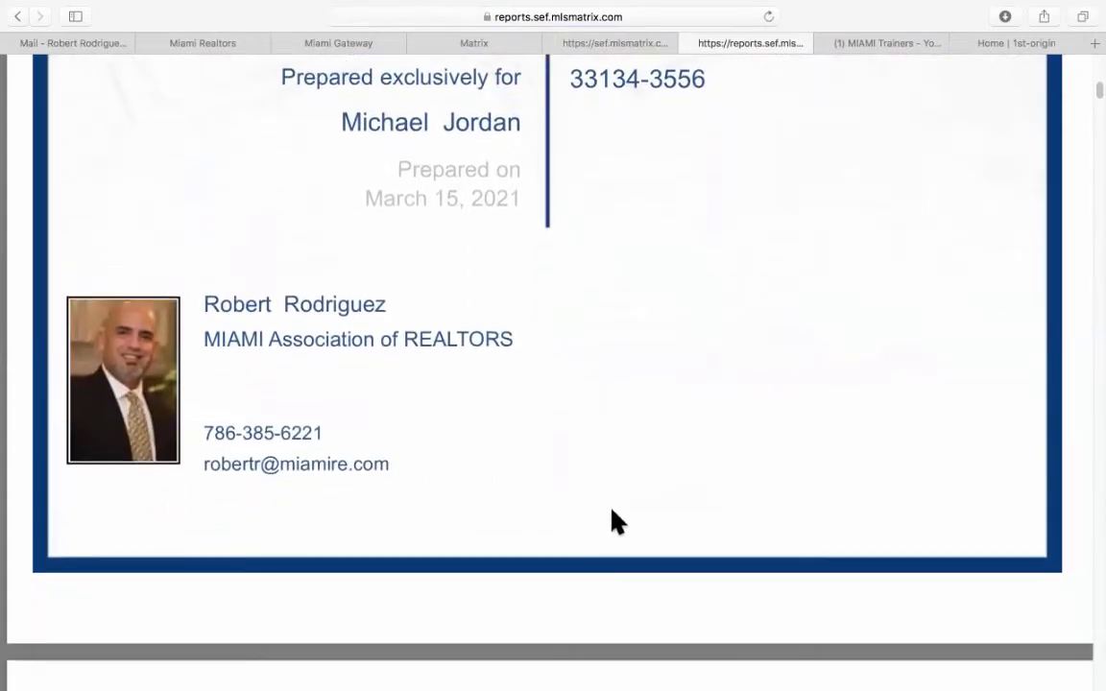
pyautogui.scroll(-6, 619, 516)
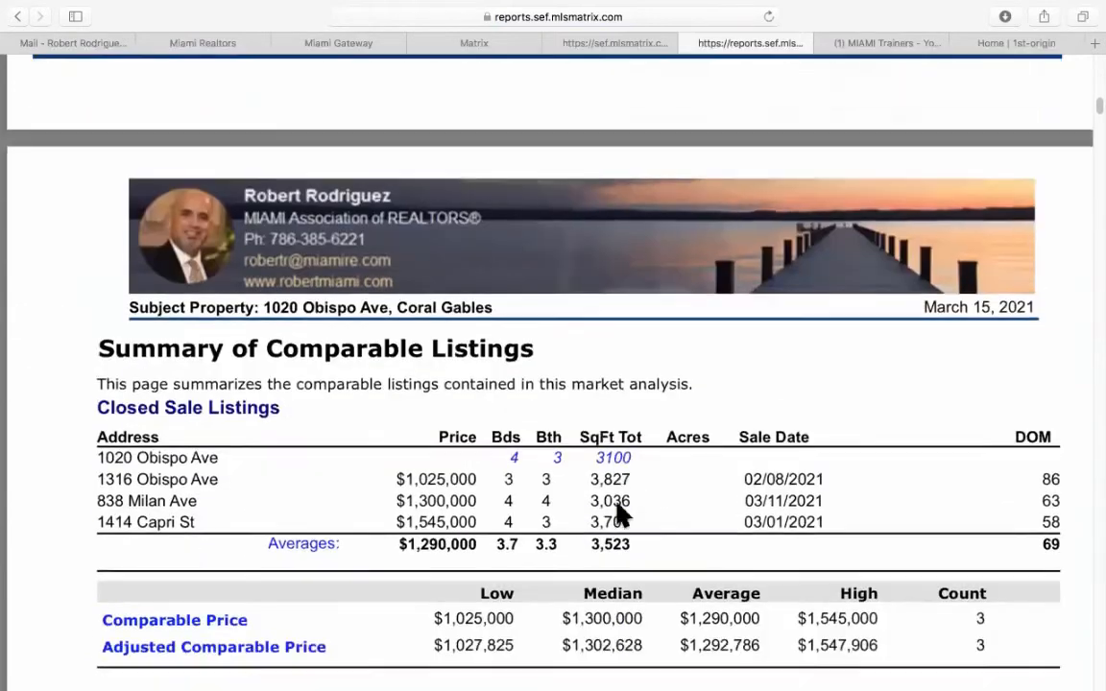
pyautogui.scroll(-4, 620, 516)
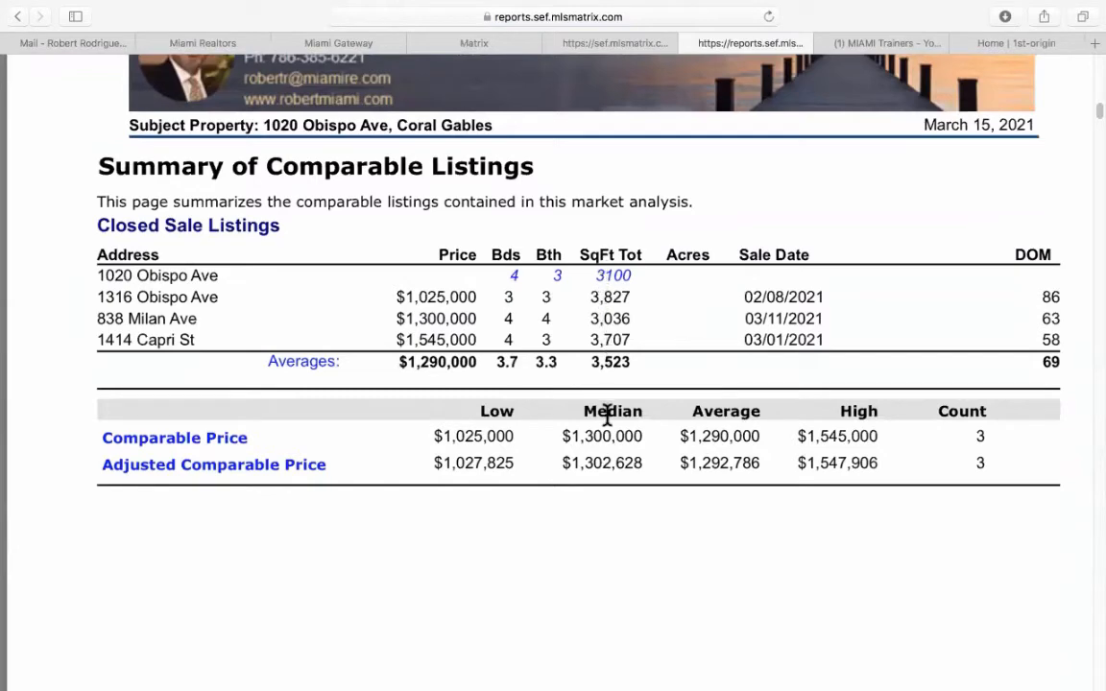
pyautogui.scroll(-10, 606, 415)
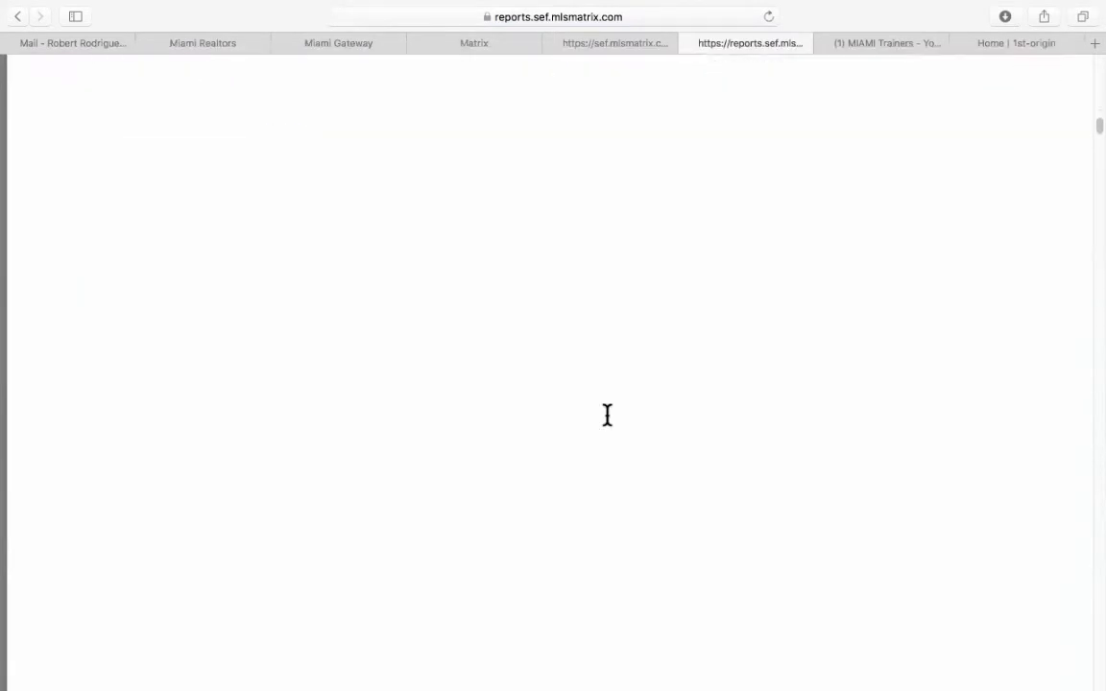
pyautogui.scroll(-10, 607, 415)
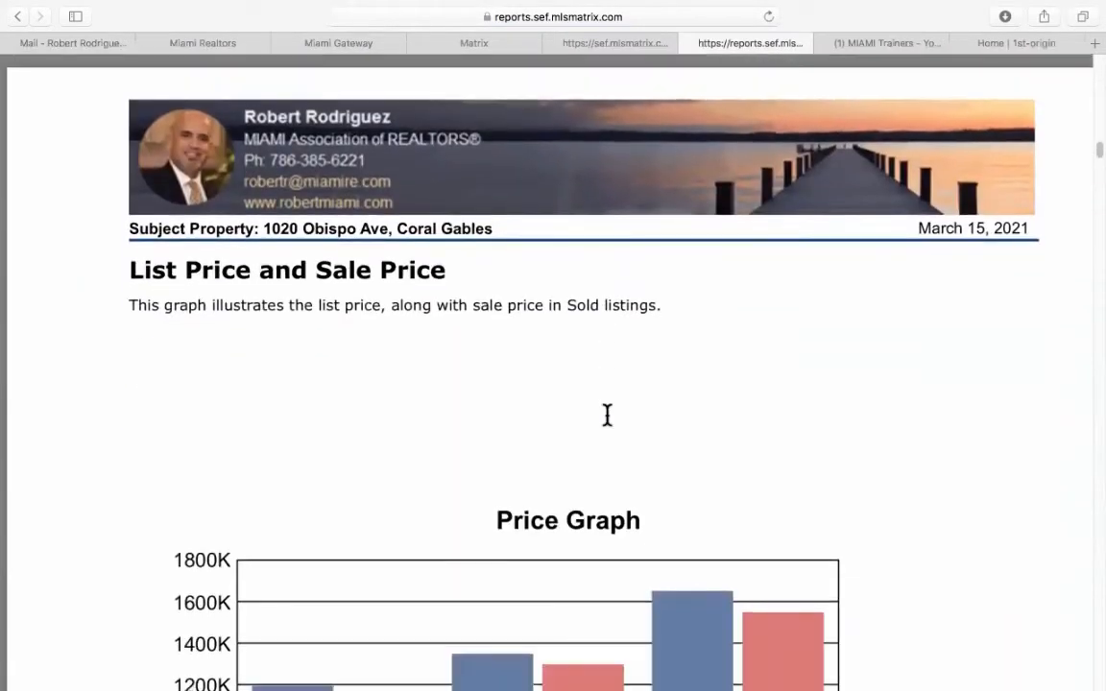
# Scroll the report past the Closed Sale bar chart and Summary Graph to the analysis tables.
pyautogui.scroll(-10, 607, 415)
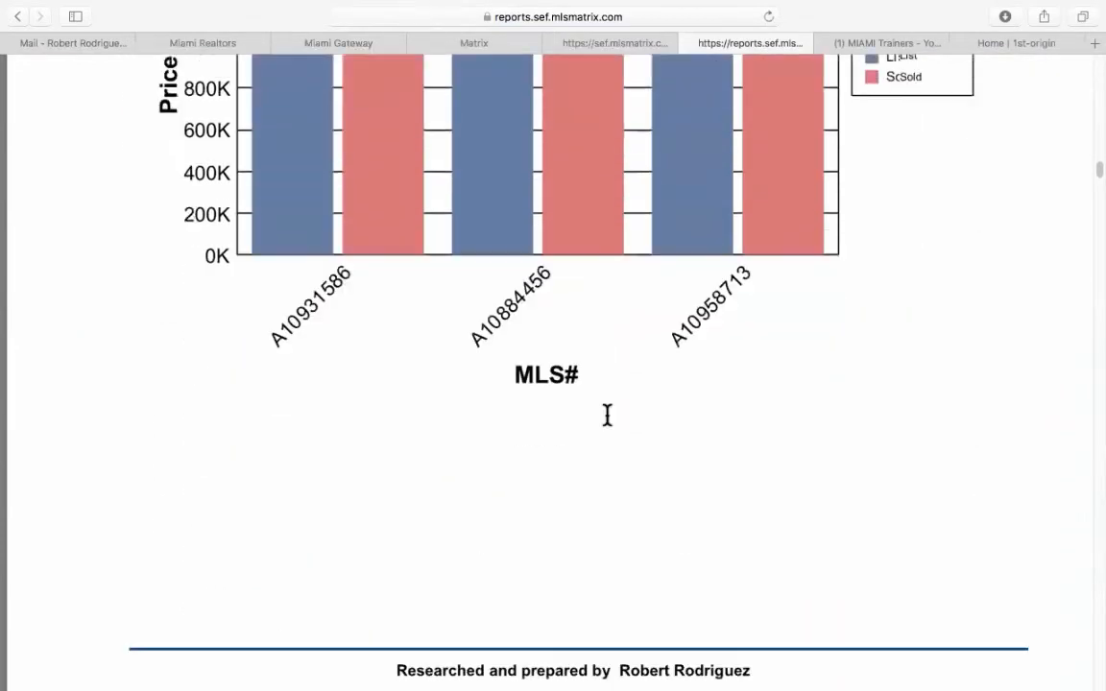
pyautogui.scroll(-10, 606, 415)
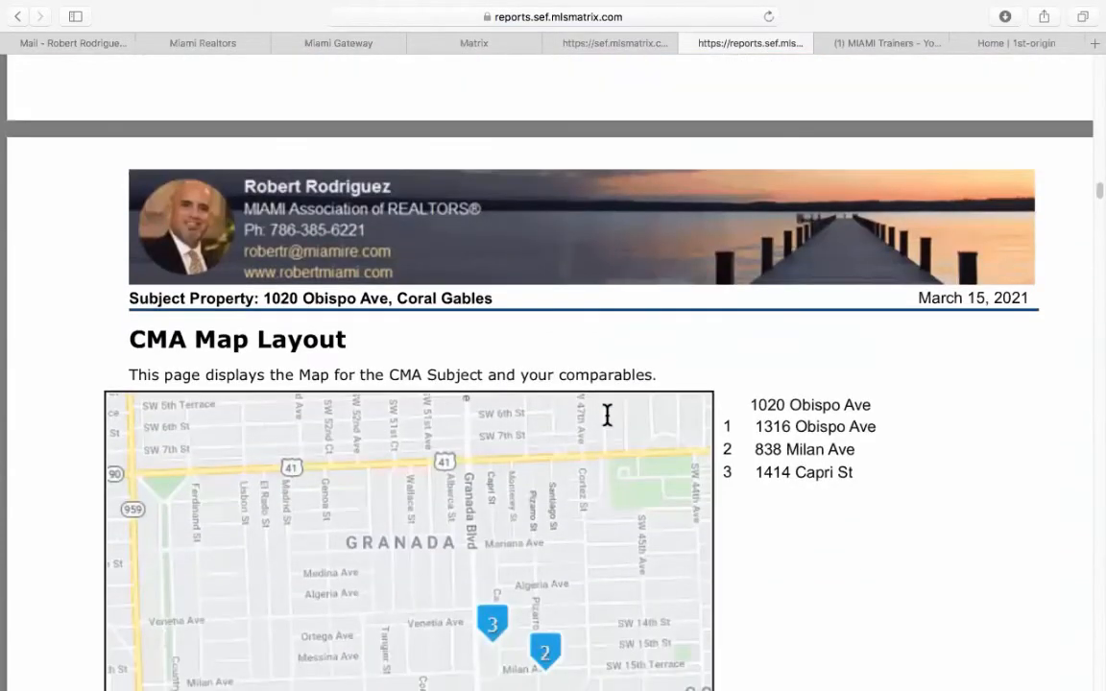
pyautogui.scroll(-3, 607, 415)
pyautogui.scroll(-10, 607, 415)
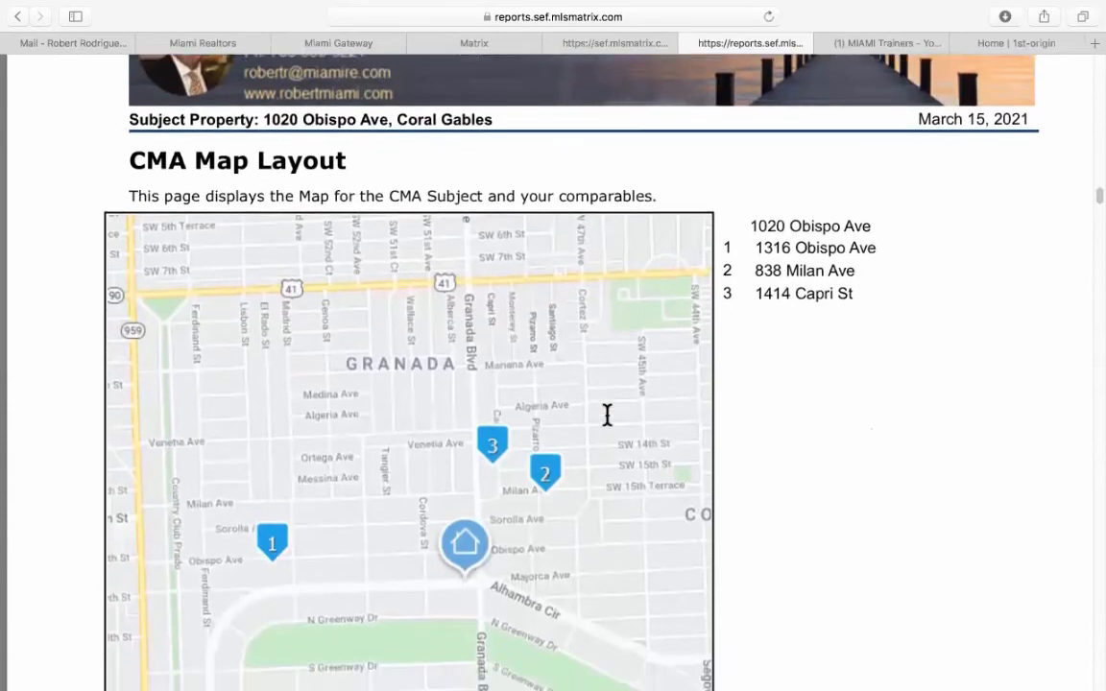
pyautogui.scroll(-15, 607, 415)
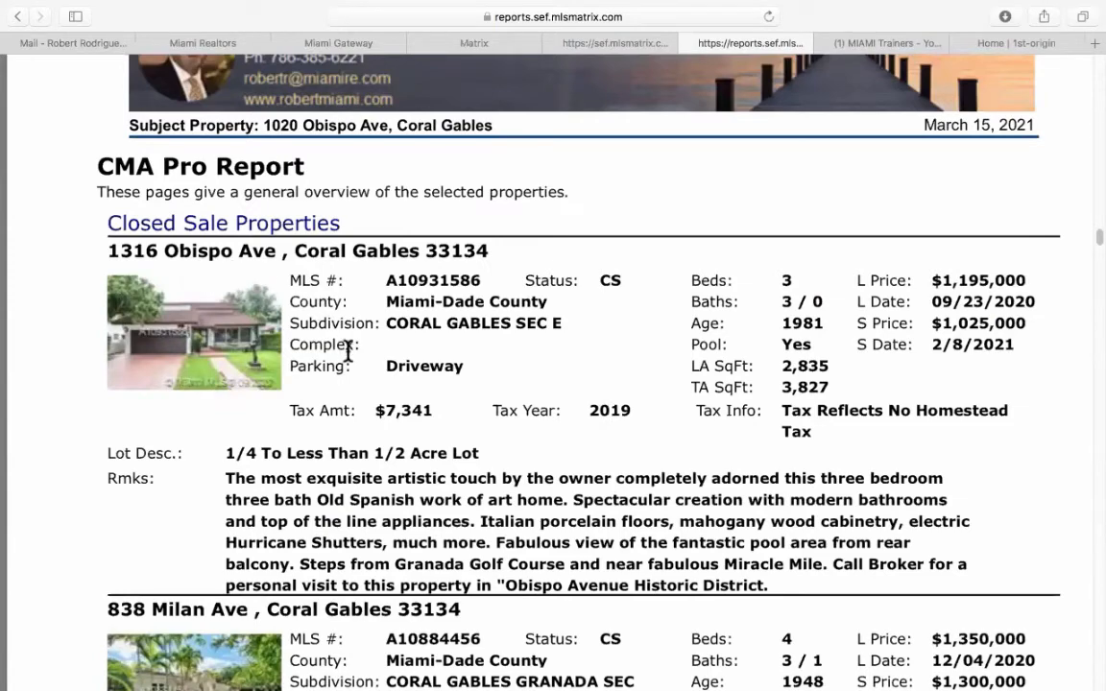
pyautogui.scroll(-5, 348, 353)
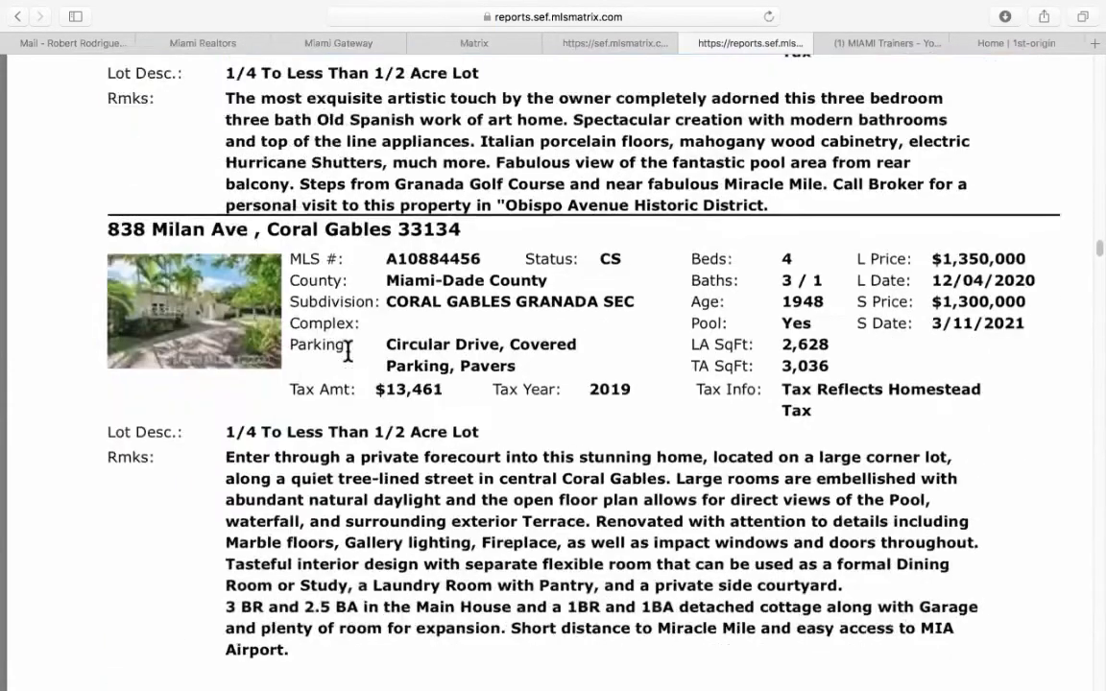
pyautogui.scroll(-2, 347, 352)
pyautogui.scroll(1, 350, 240)
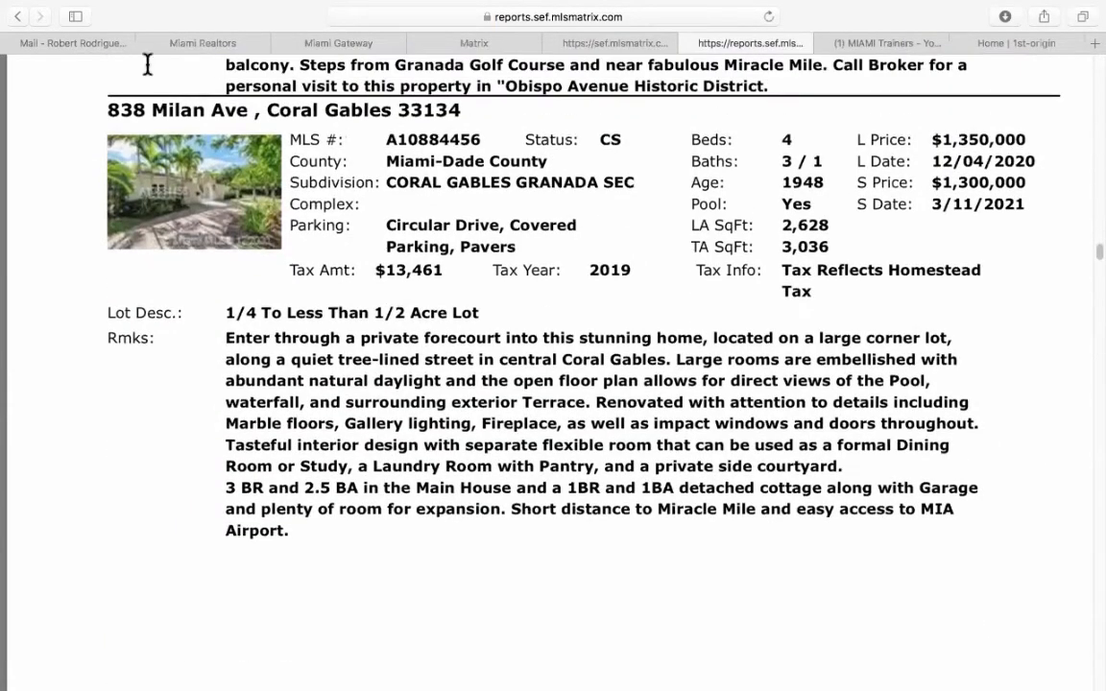
pyautogui.scroll(-10, 649, 473)
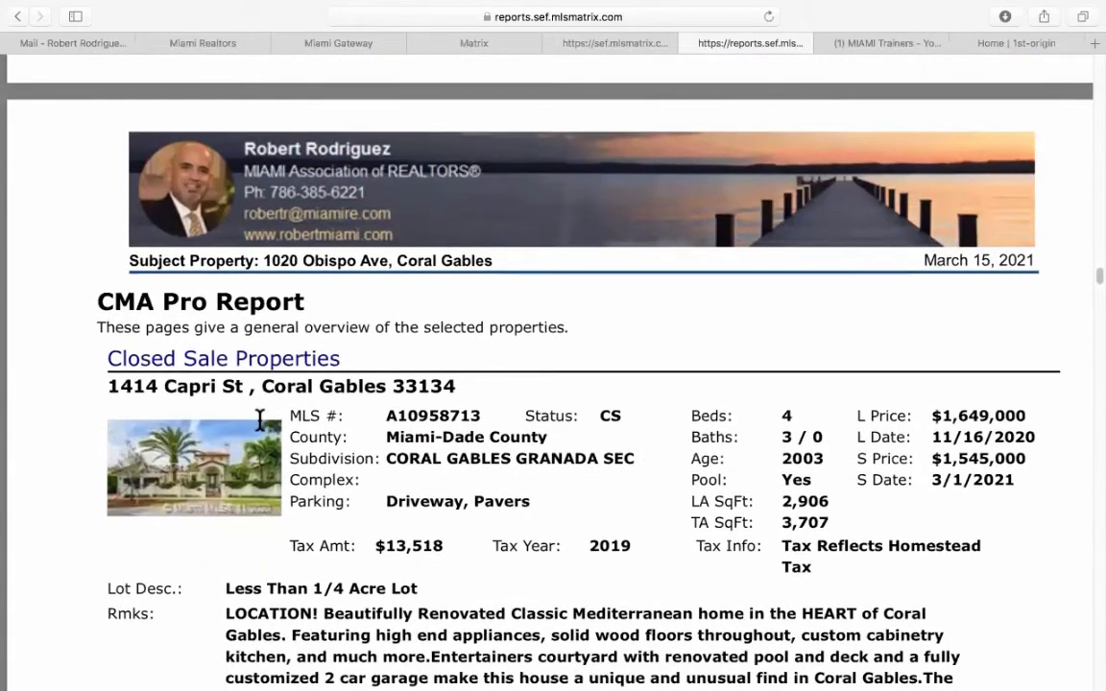
pyautogui.scroll(-10, 550, 528)
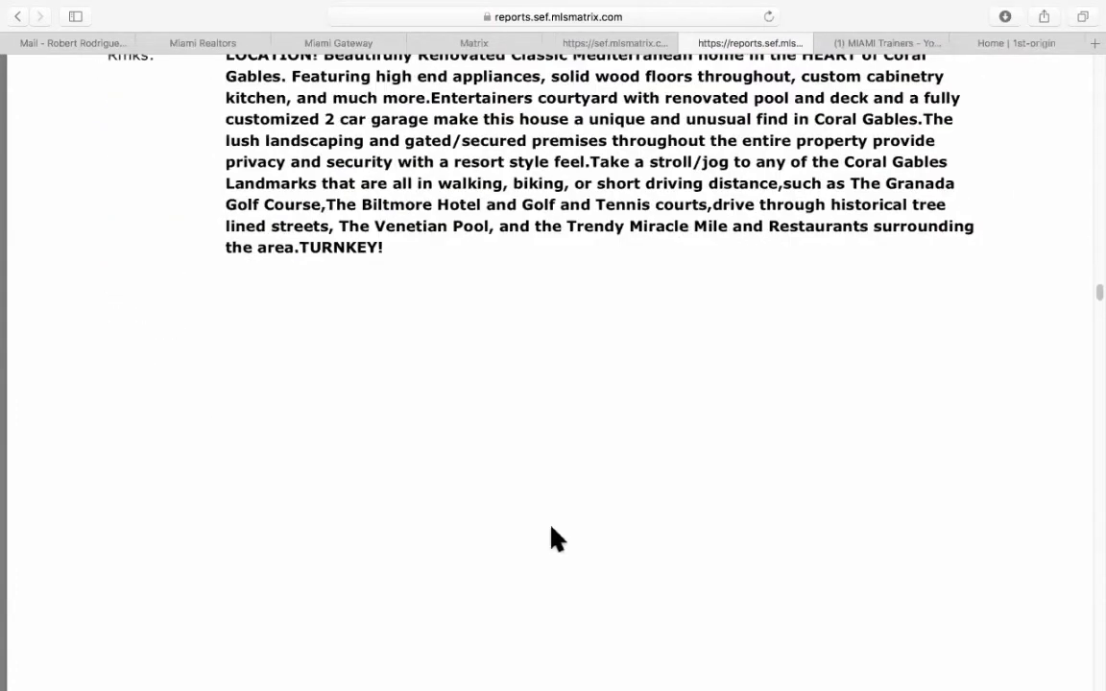
pyautogui.scroll(-10, 555, 540)
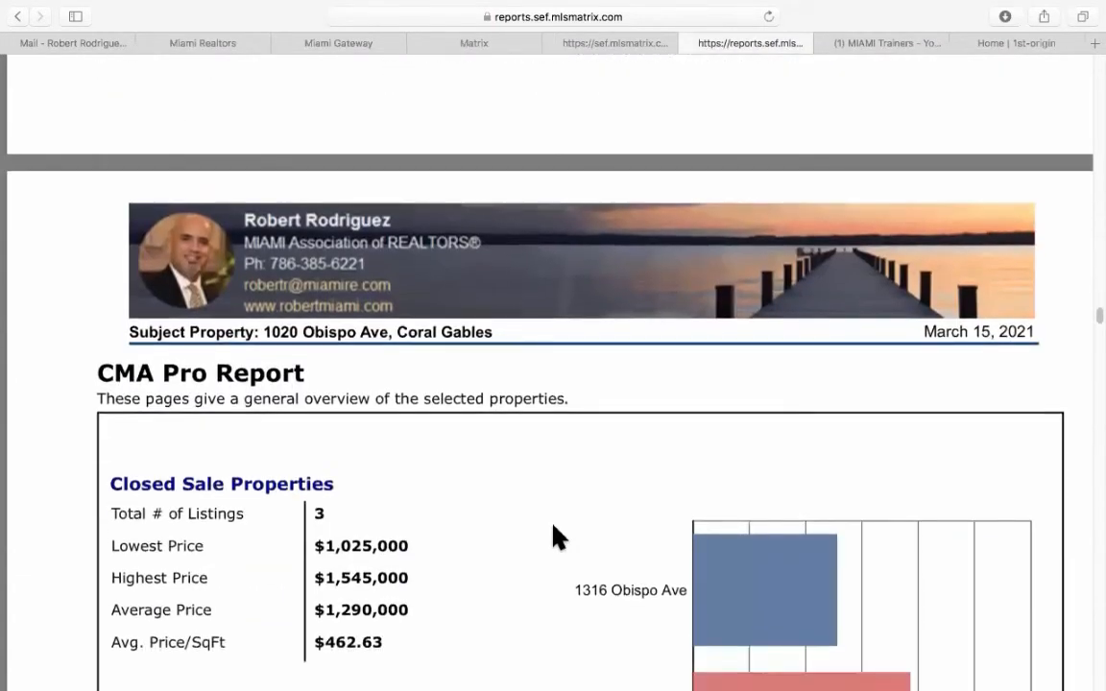
pyautogui.scroll(-2, 557, 538)
pyautogui.scroll(-2, 557, 538)
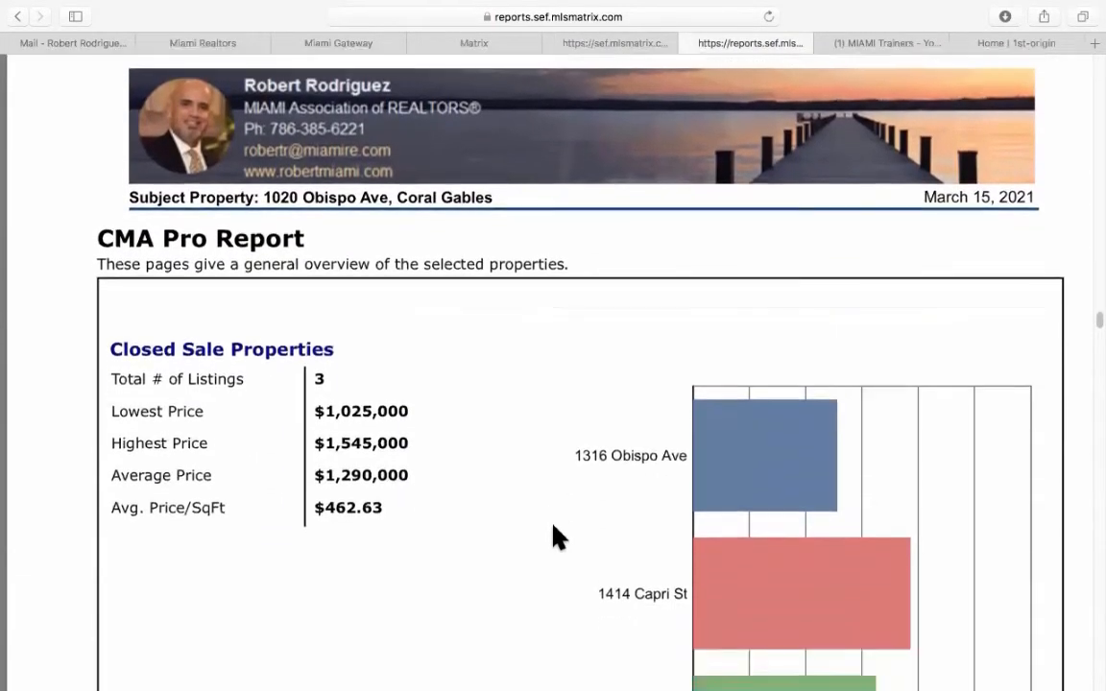
pyautogui.scroll(-3, 553, 533)
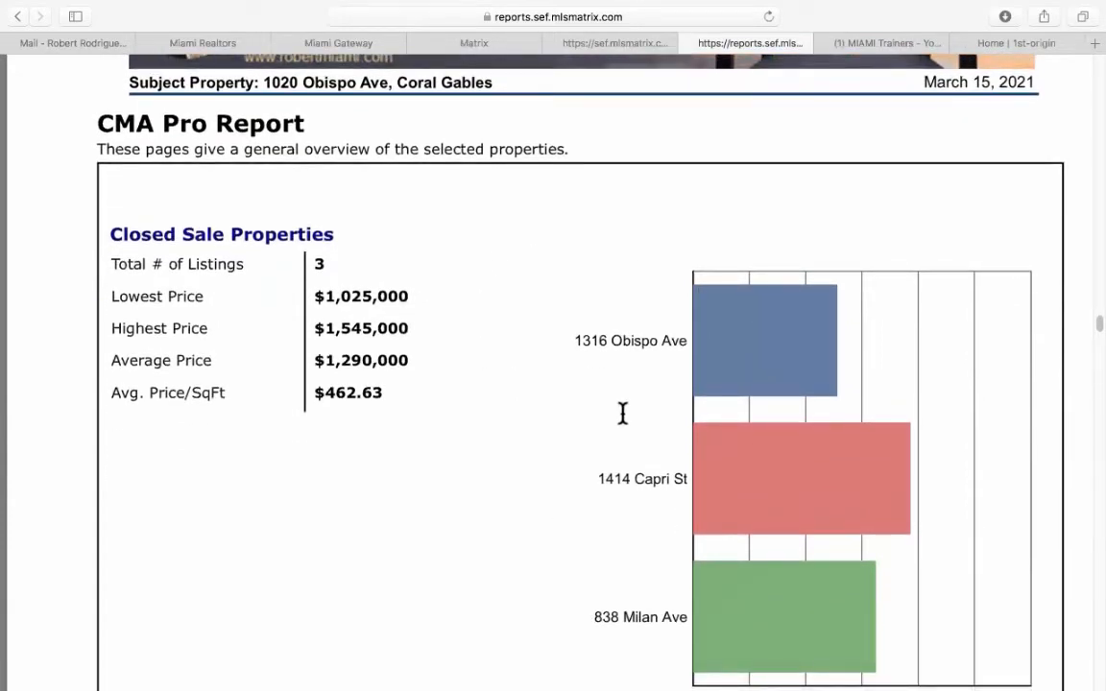
pyautogui.scroll(-3, 623, 414)
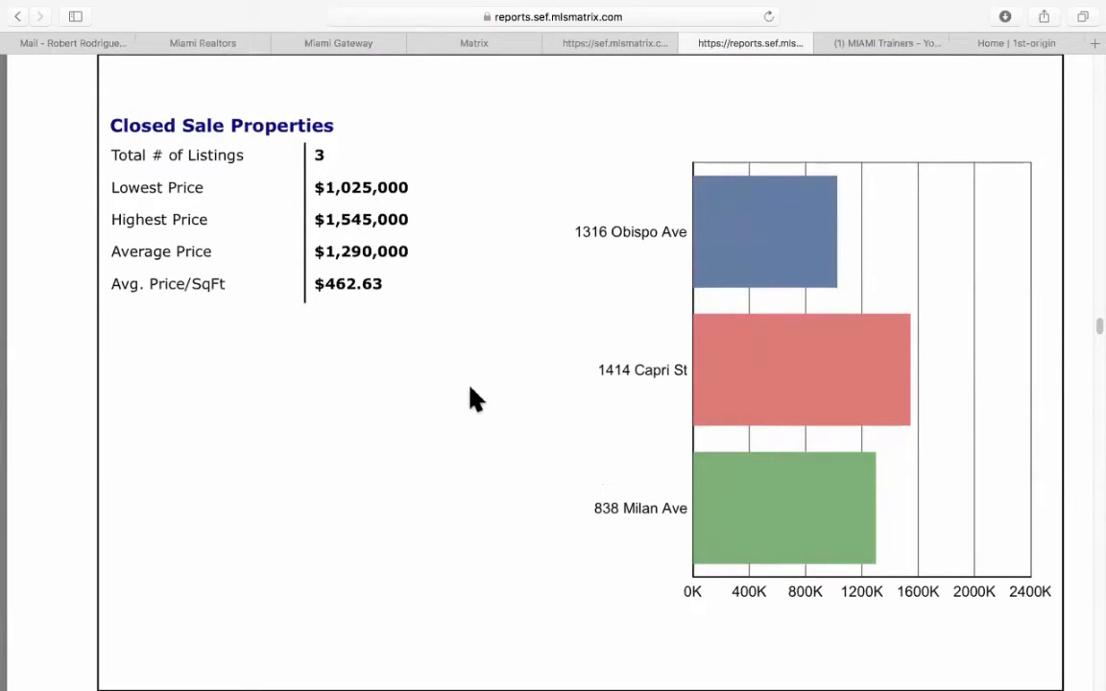
pyautogui.scroll(-10, 473, 399)
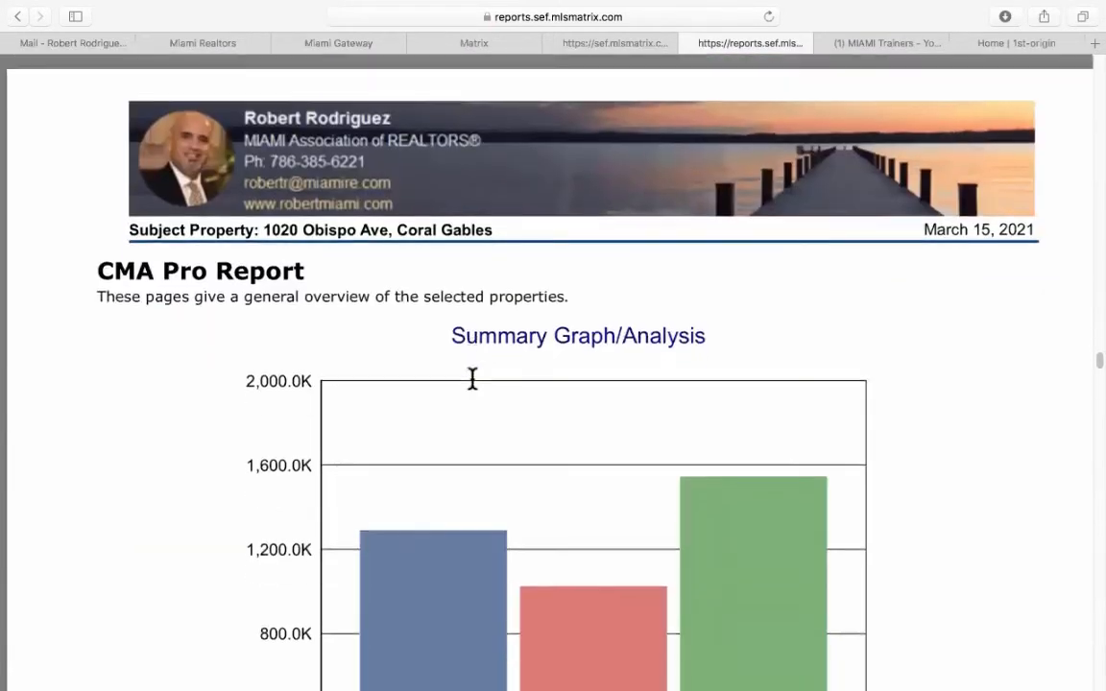
pyautogui.scroll(-4, 472, 379)
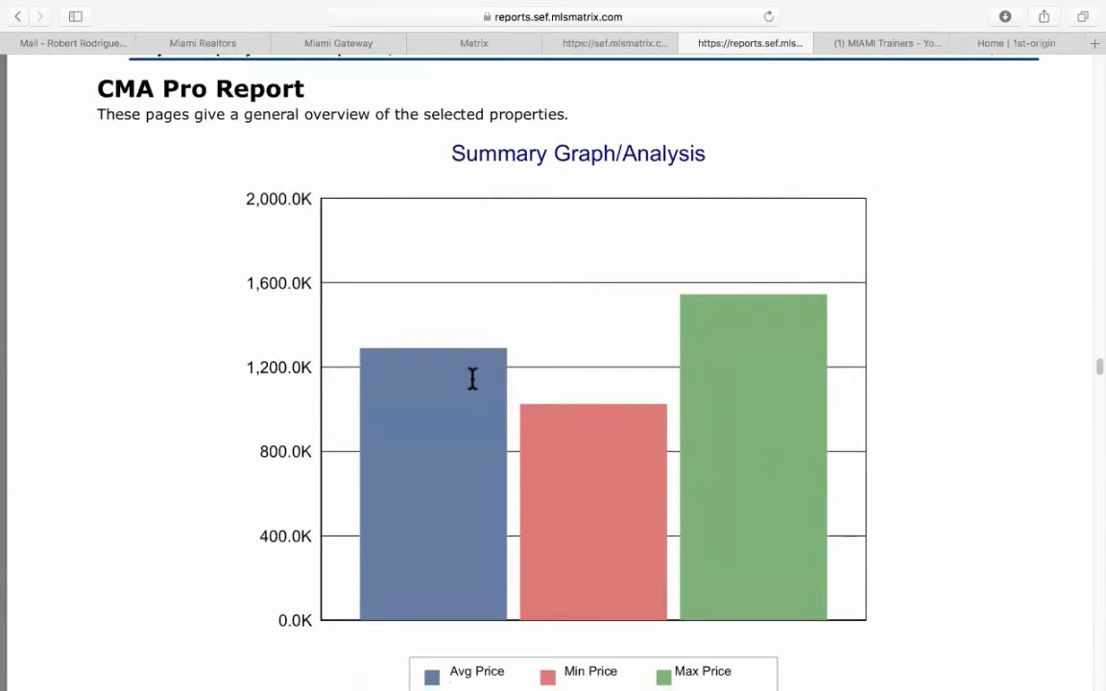
pyautogui.scroll(-2, 472, 379)
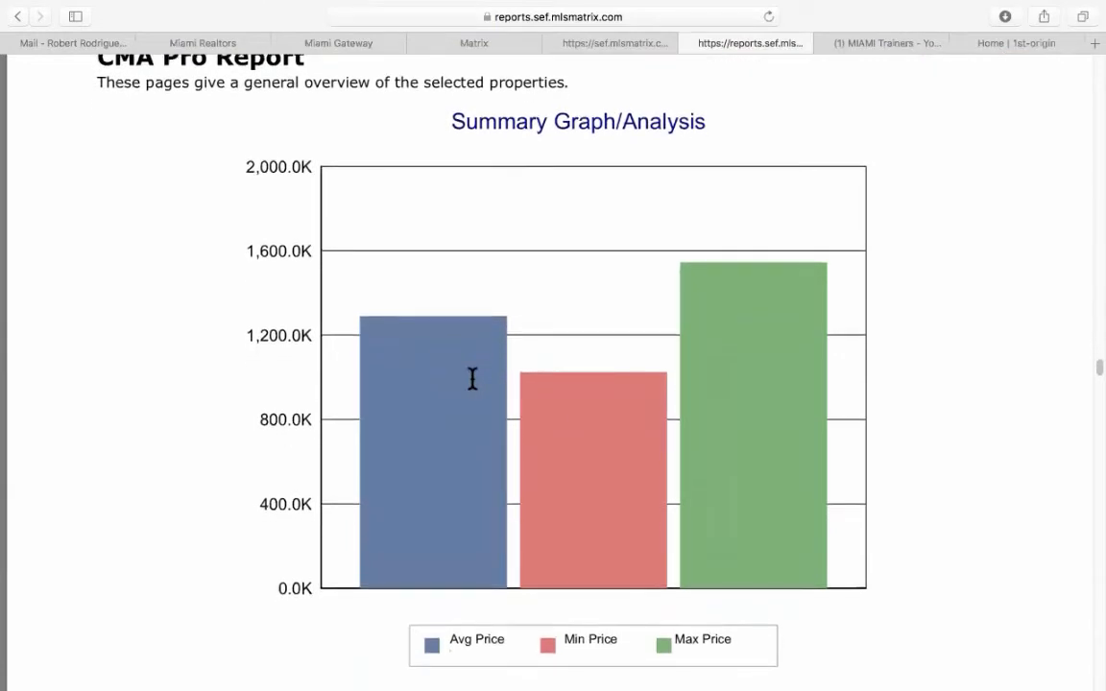
pyautogui.scroll(-8, 472, 378)
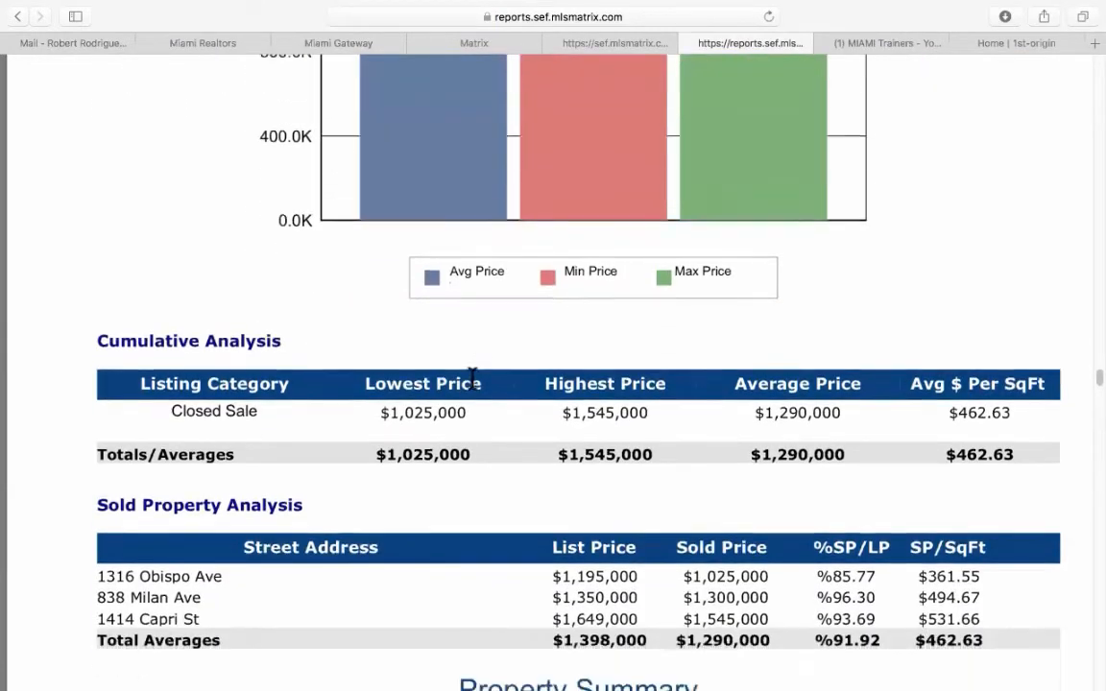
pyautogui.scroll(-4, 473, 378)
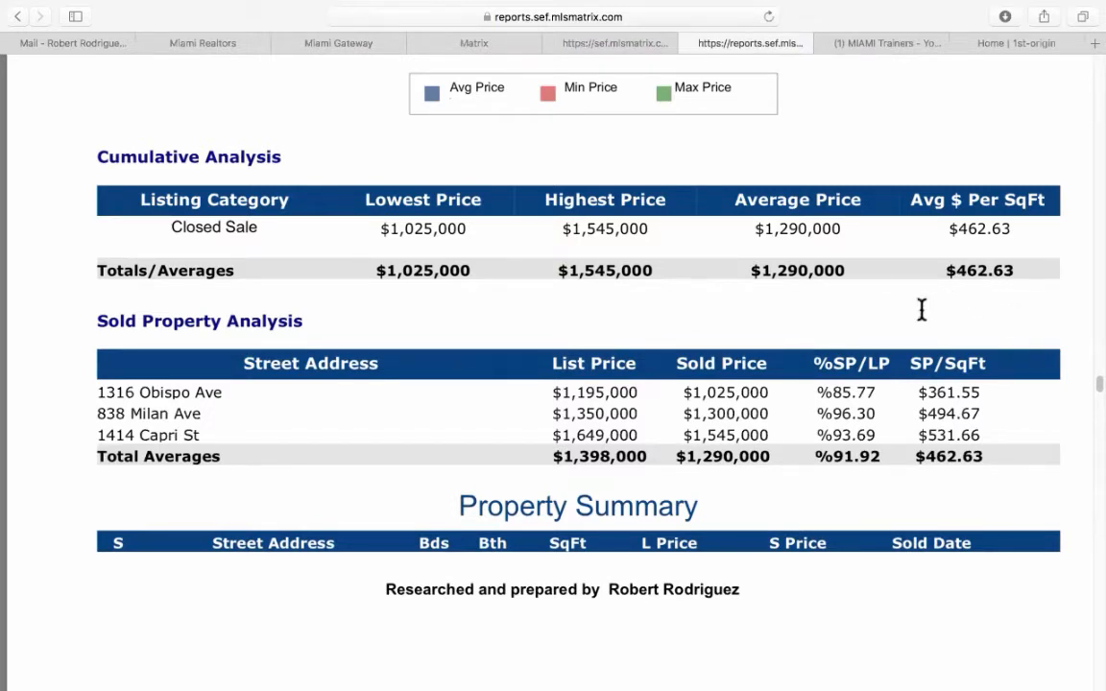
pyautogui.scroll(-10, 365, 354)
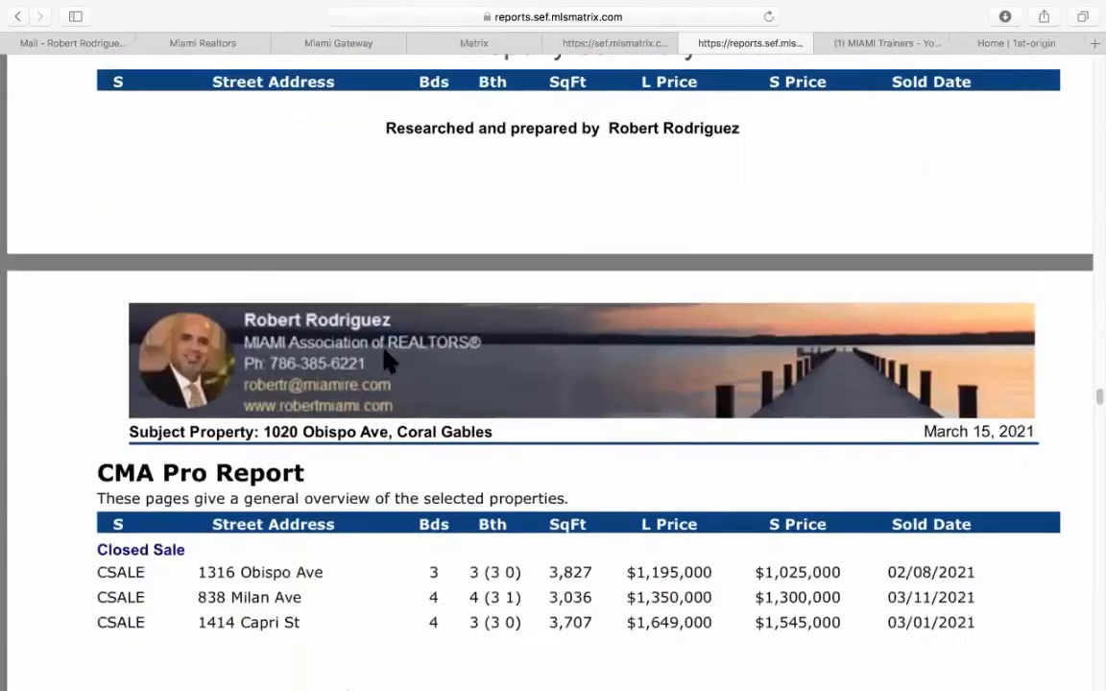
pyautogui.scroll(-8, 384, 355)
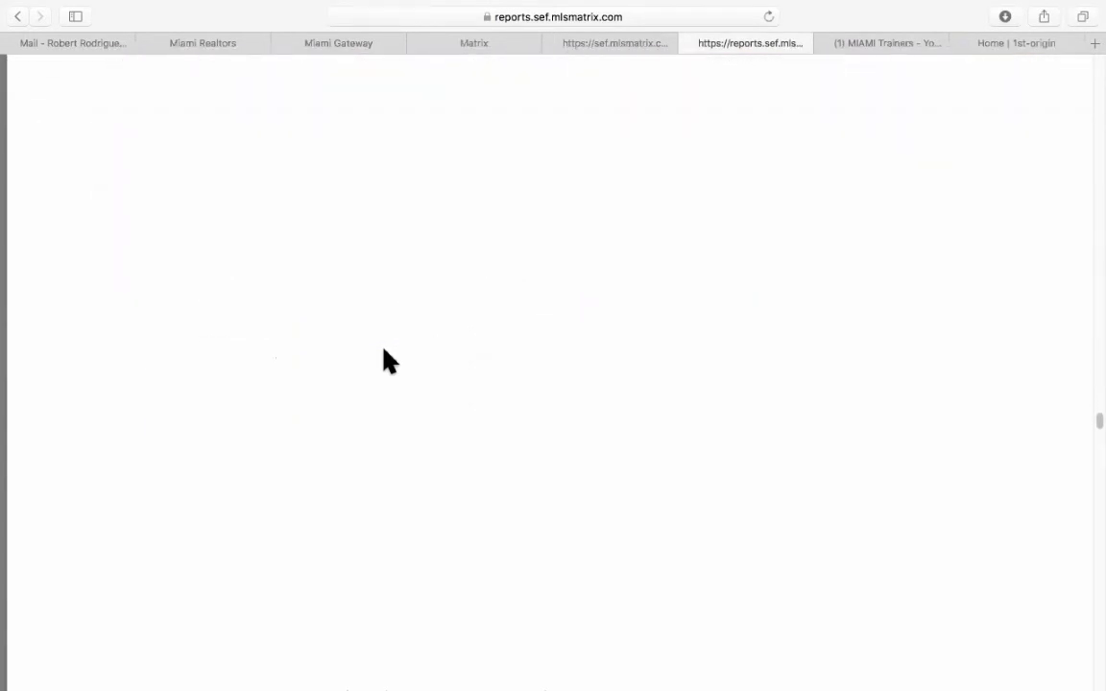
pyautogui.scroll(-15, 384, 360)
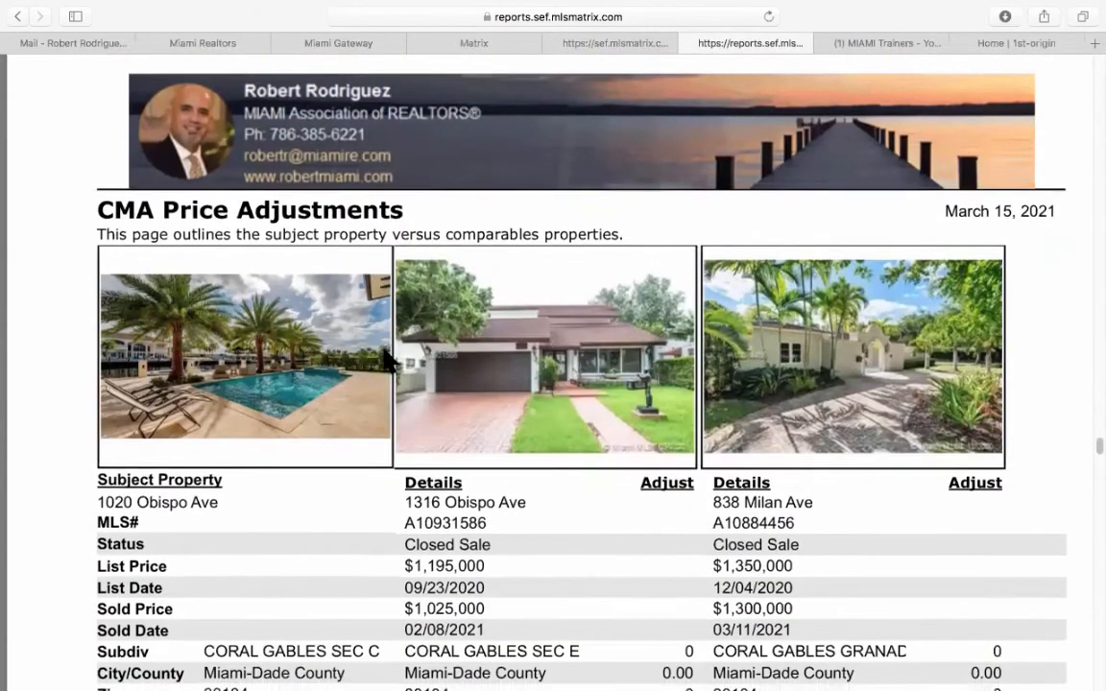
pyautogui.scroll(-6, 389, 360)
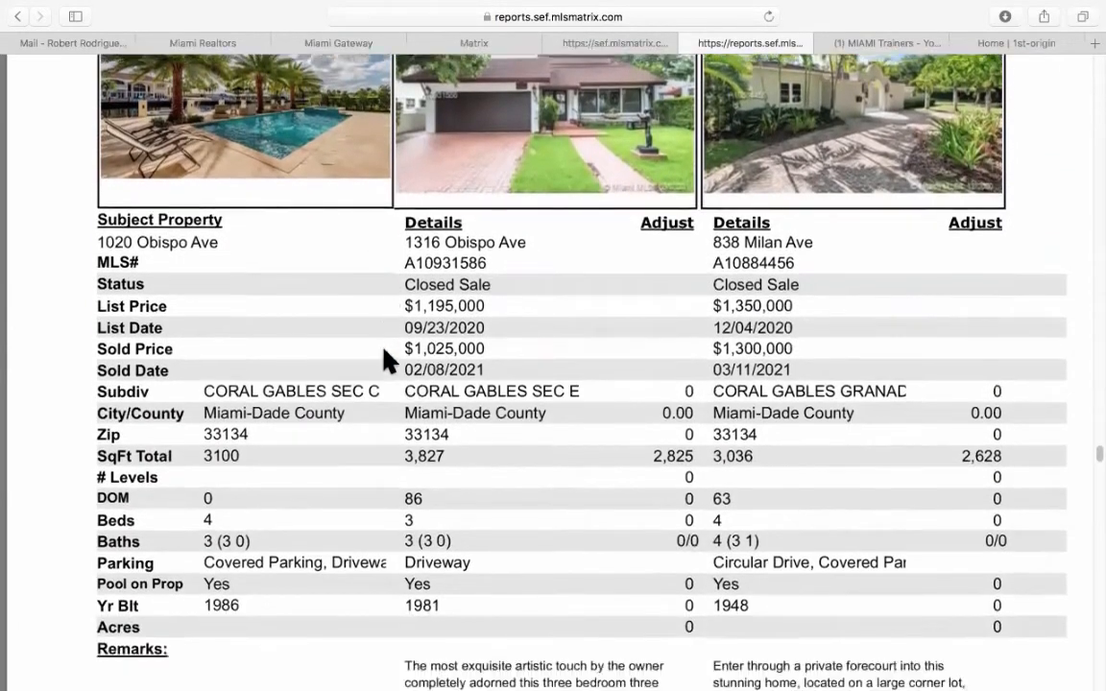
pyautogui.scroll(-2, 389, 360)
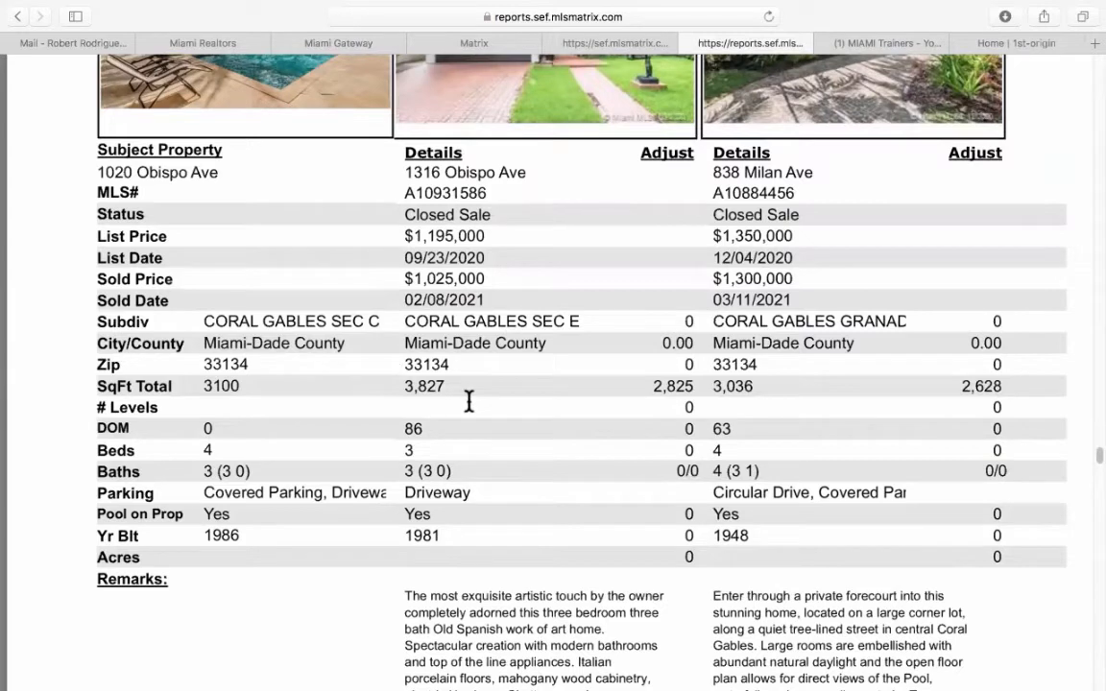
pyautogui.doubleClick(408, 385)
pyautogui.moveTo(663, 385)
pyautogui.mouseDown()
pyautogui.moveTo(703, 385)
pyautogui.moveTo(677, 386)
pyautogui.mouseUp()
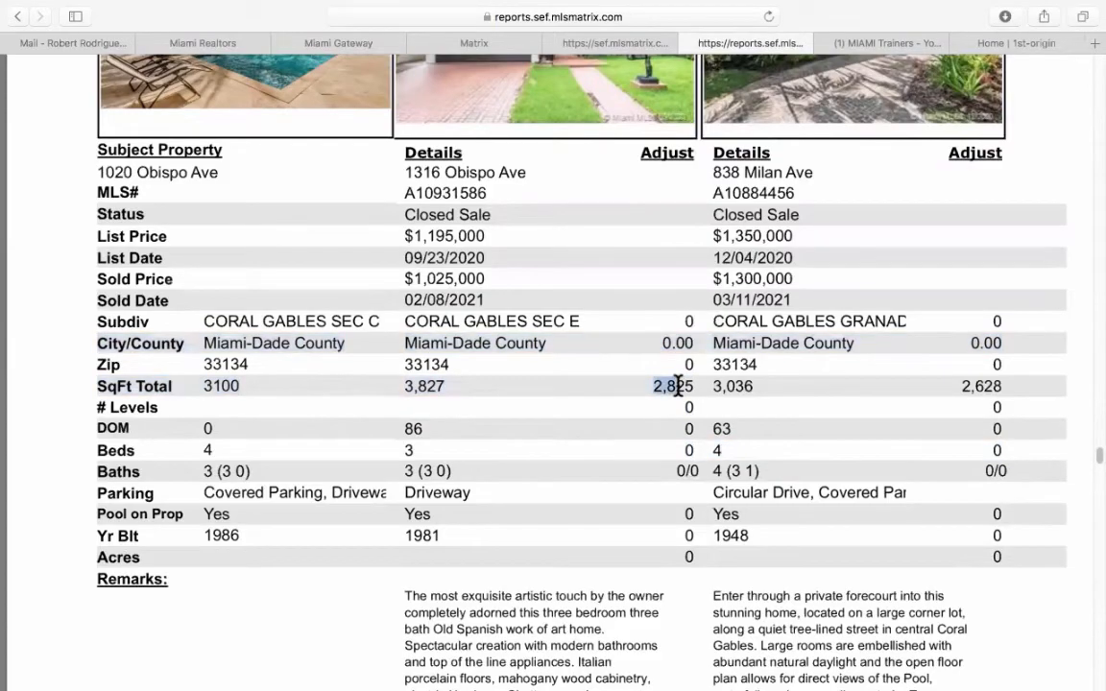
# Scroll to the Pricing Recommendation page showing the $1,425,000 likely sale price.
pyautogui.scroll(-15, 389, 440)
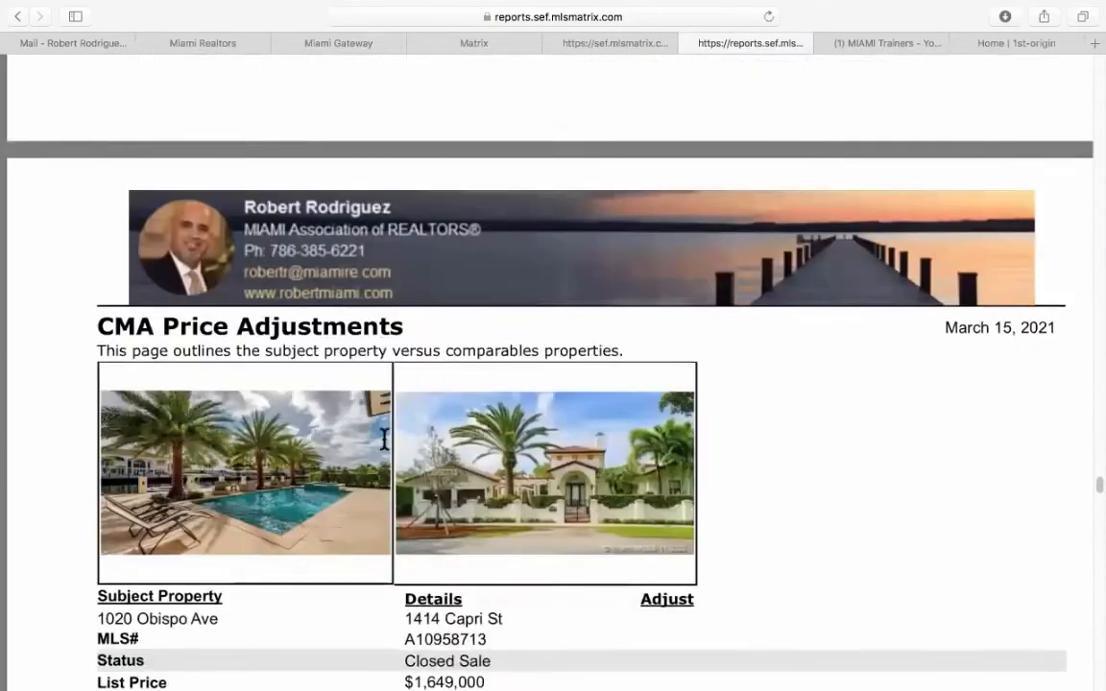
pyautogui.scroll(-15, 384, 442)
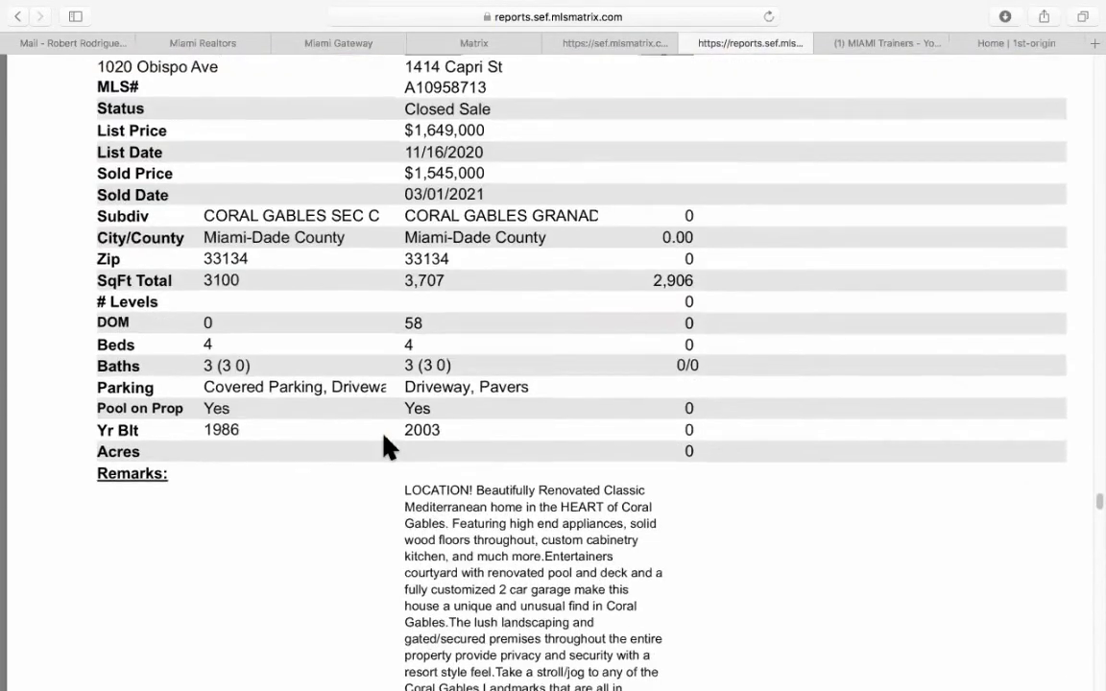
pyautogui.scroll(-4, 384, 440)
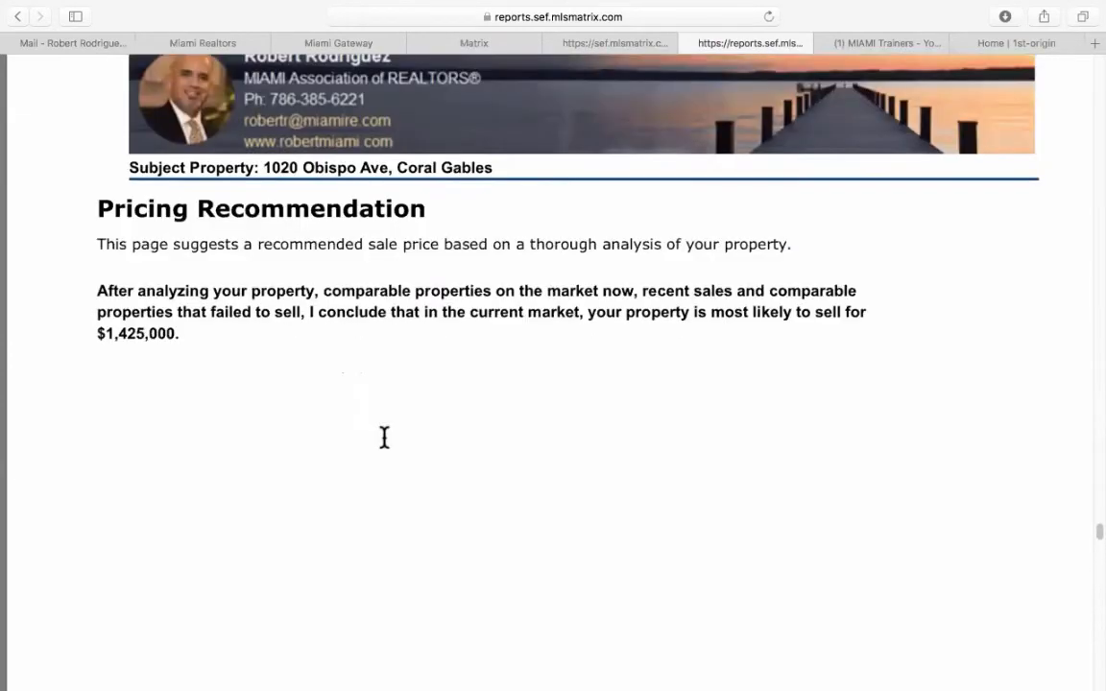
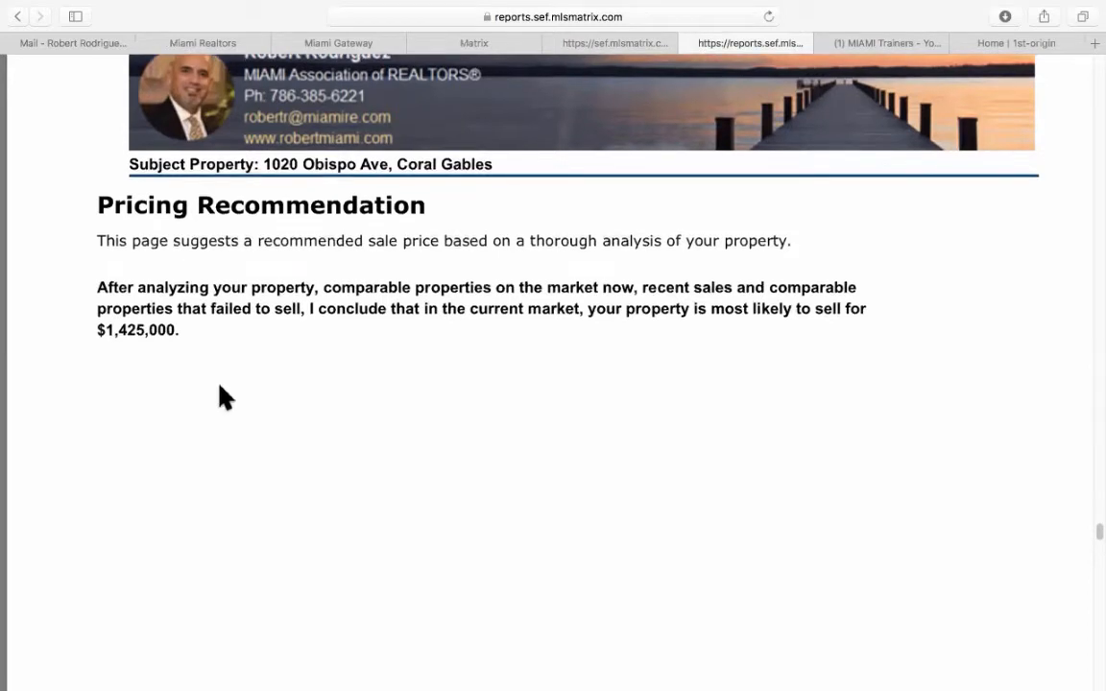
# Scroll through the remaining pages of the CMA presentation.
pyautogui.scroll(-10, 220, 395)
pyautogui.scroll(-5, 220, 395)
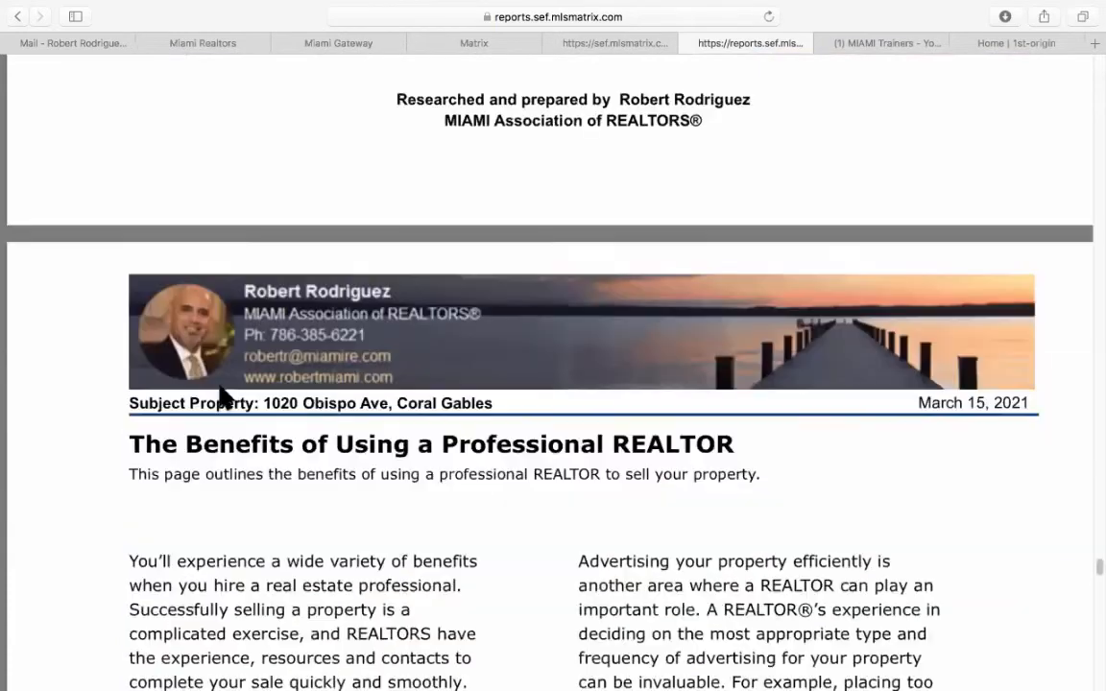
pyautogui.scroll(-5, 219, 395)
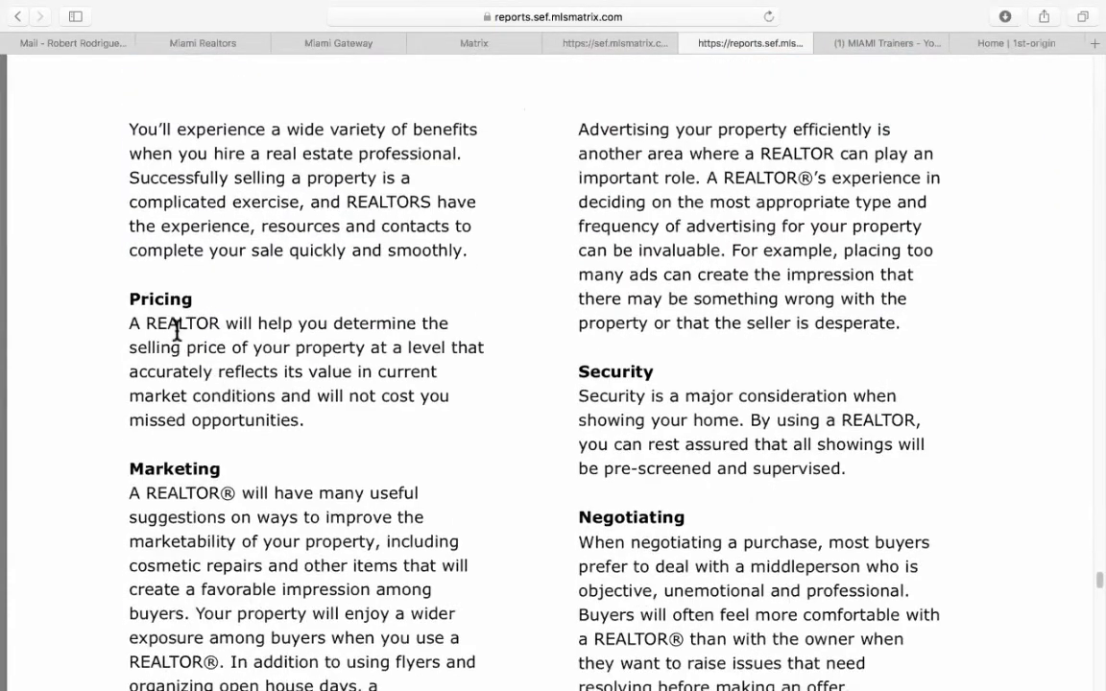
pyautogui.scroll(-15, 232, 451)
pyautogui.scroll(20, 235, 452)
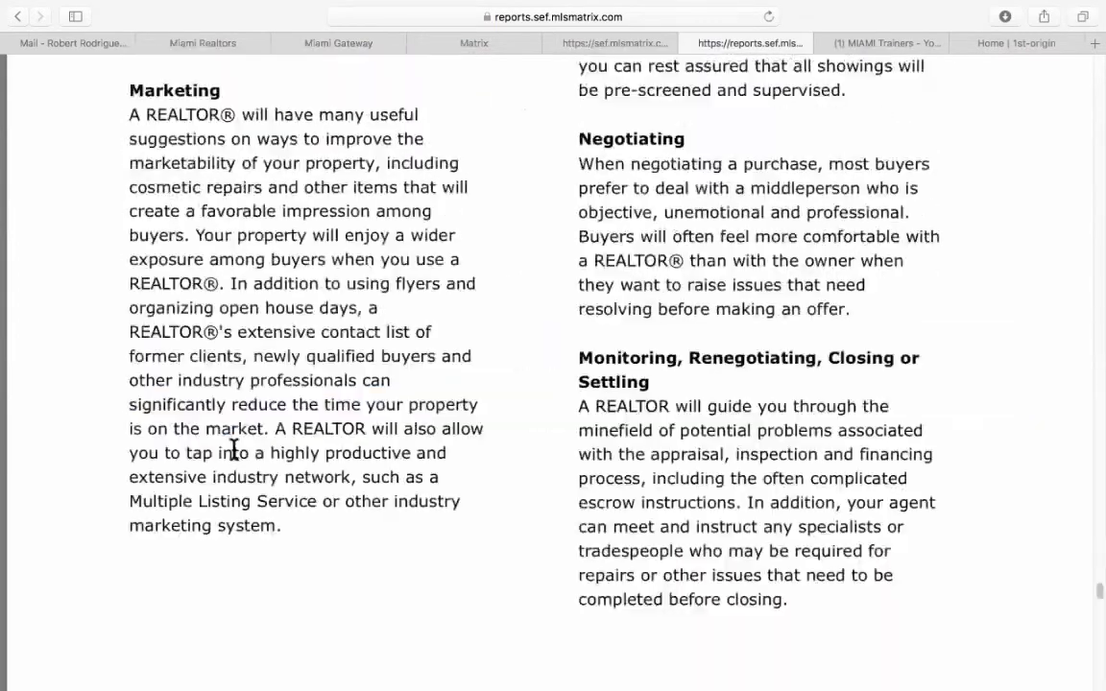
pyautogui.scroll(-3, 240, 446)
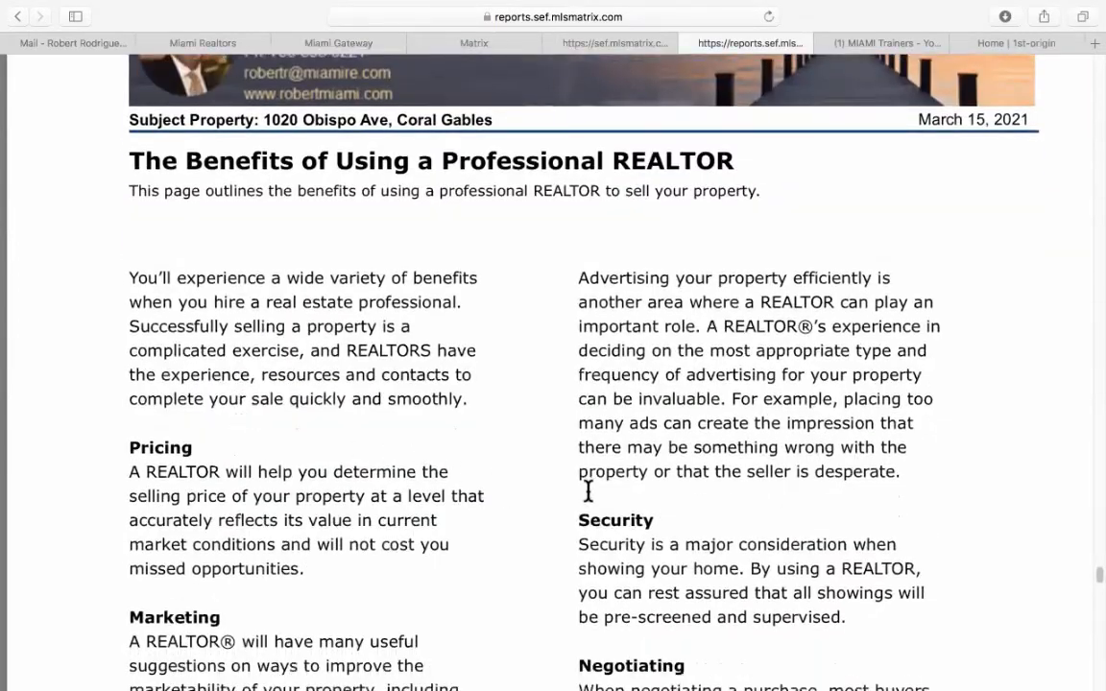
pyautogui.scroll(-10, 588, 491)
pyautogui.scroll(-2, 638, 478)
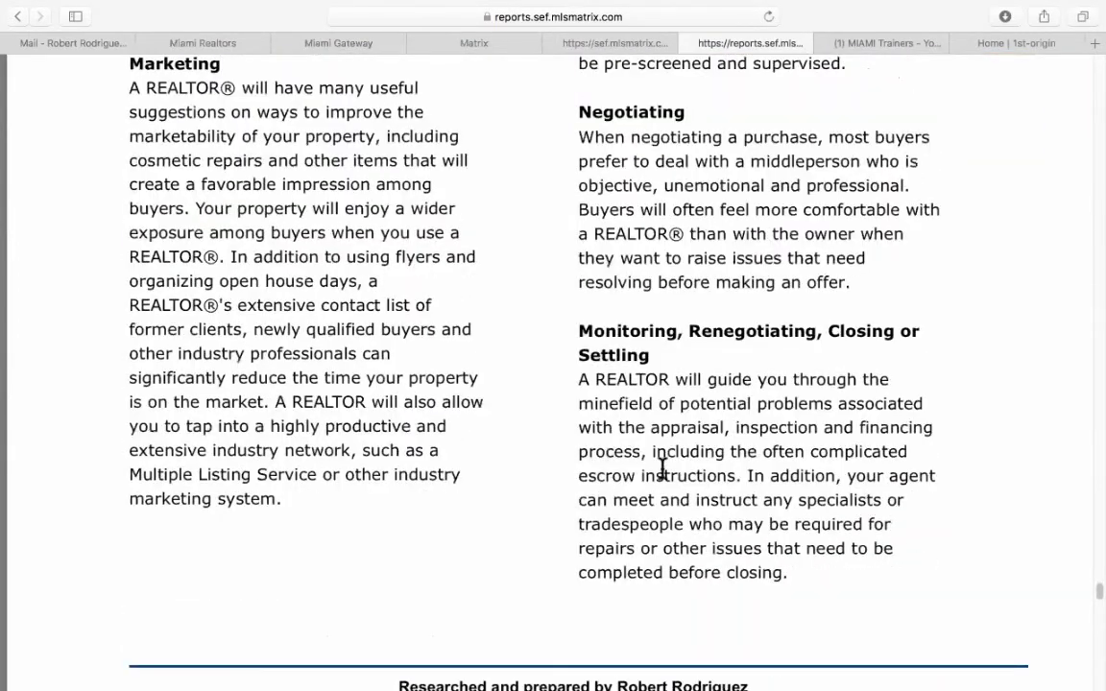
pyautogui.scroll(17, 663, 468)
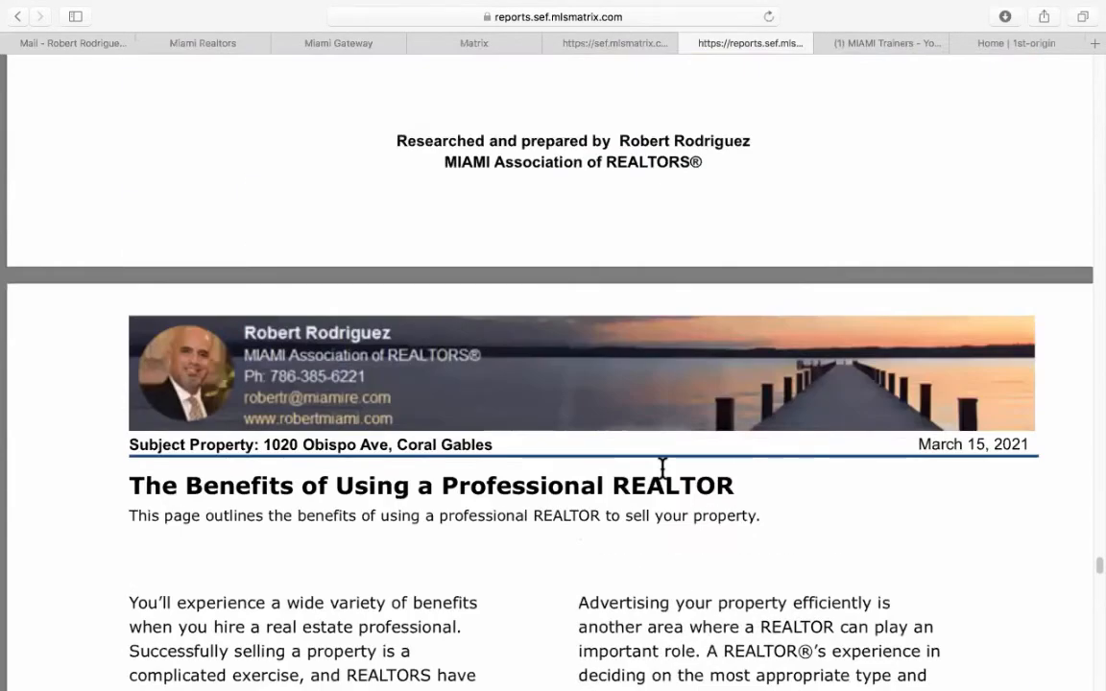
pyautogui.scroll(-1, 662, 469)
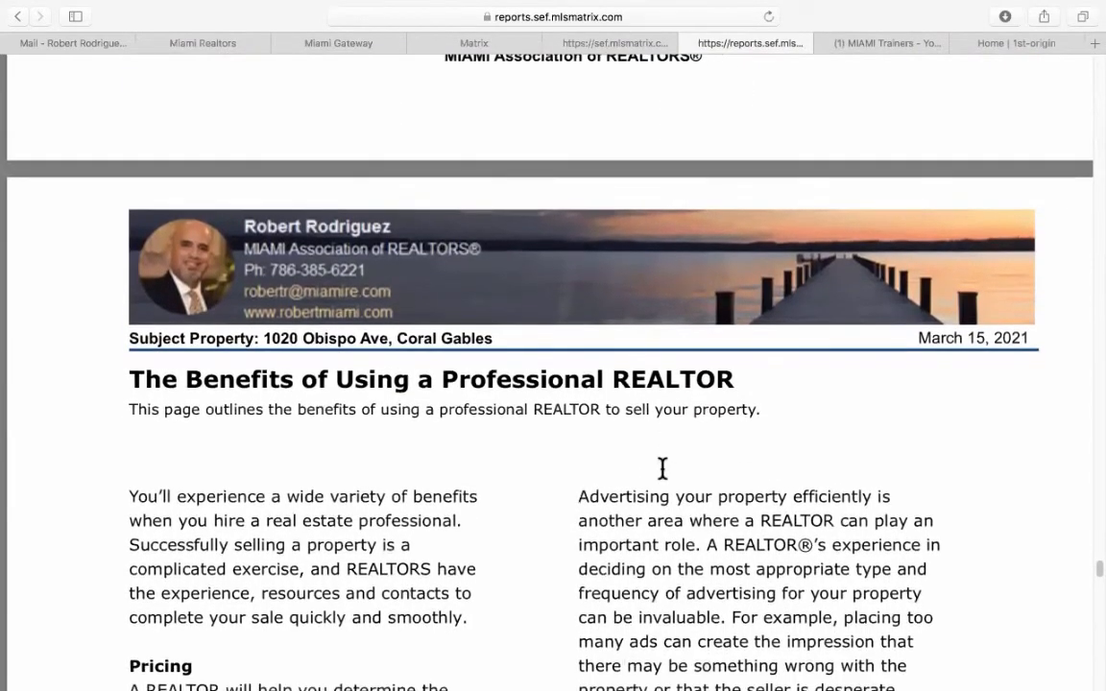
pyautogui.scroll(-15, 662, 469)
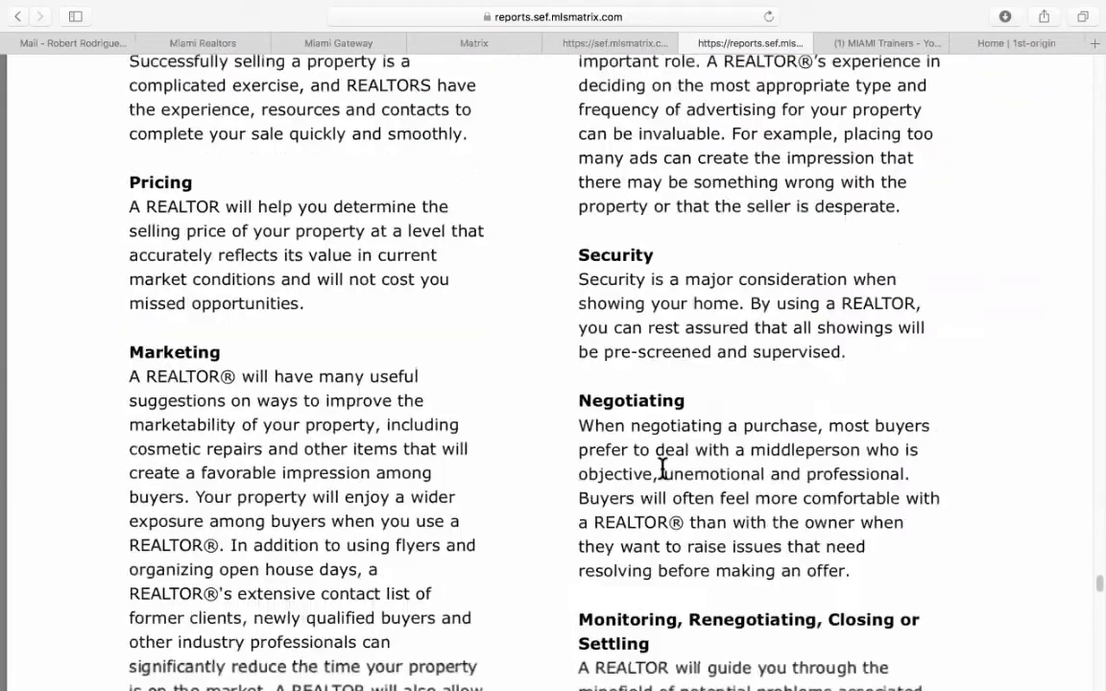
pyautogui.scroll(-13, 663, 469)
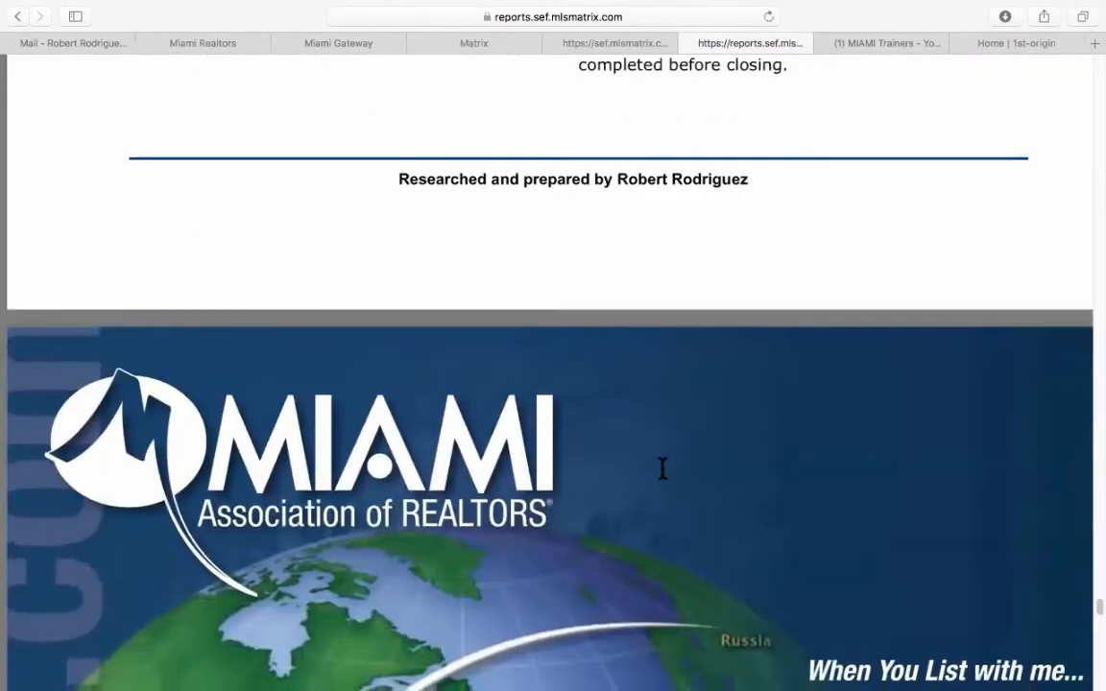
pyautogui.scroll(-5, 663, 468)
pyautogui.scroll(-10, 663, 468)
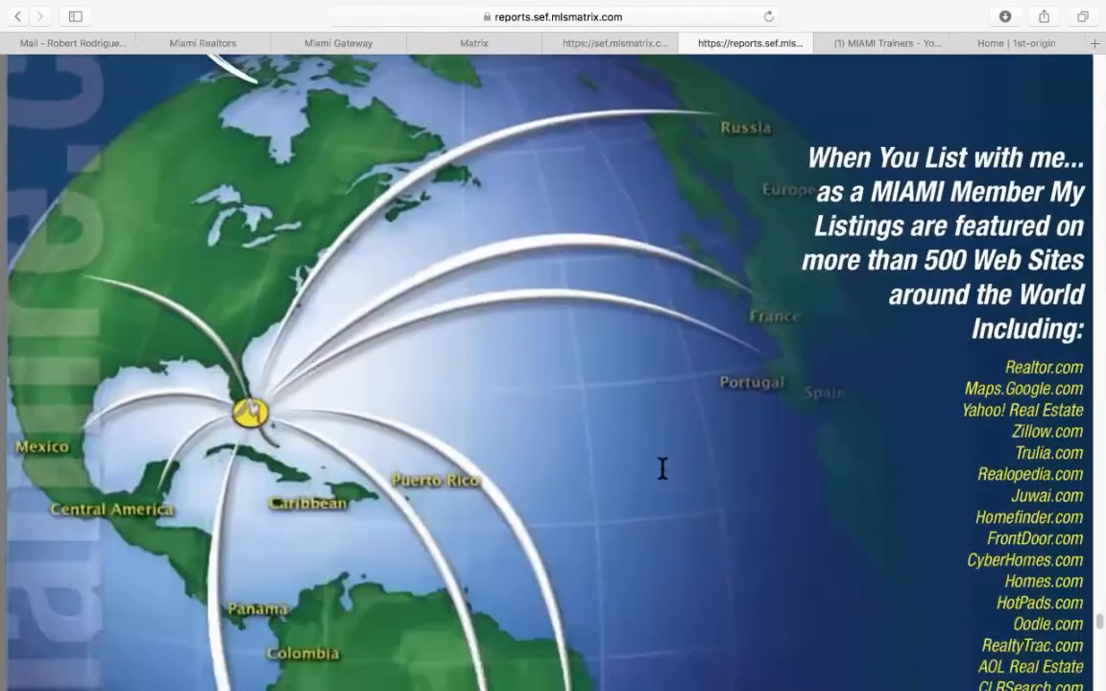
pyautogui.scroll(-11, 662, 469)
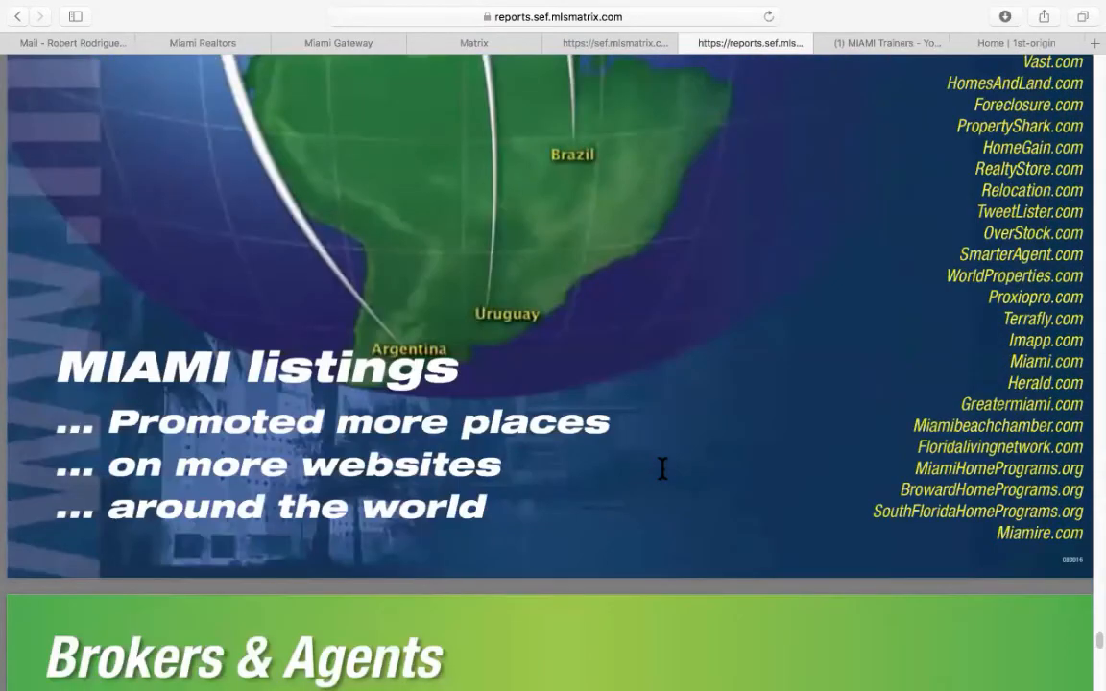
pyautogui.scroll(8, 662, 469)
pyautogui.scroll(-1, 662, 468)
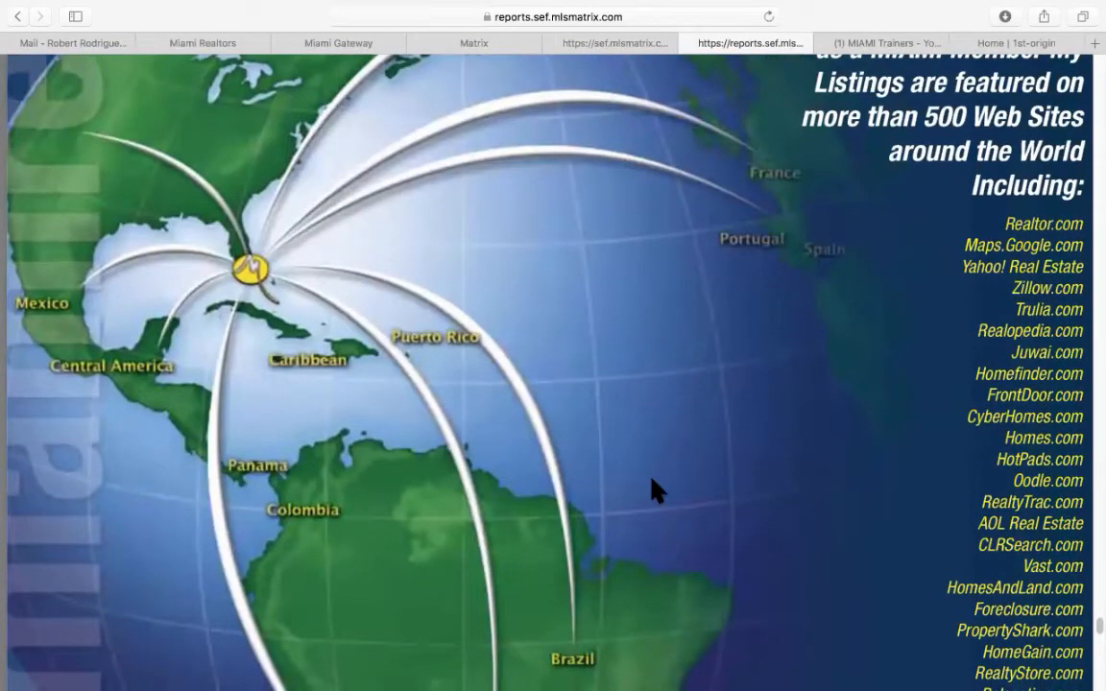
pyautogui.scroll(5, 811, 449)
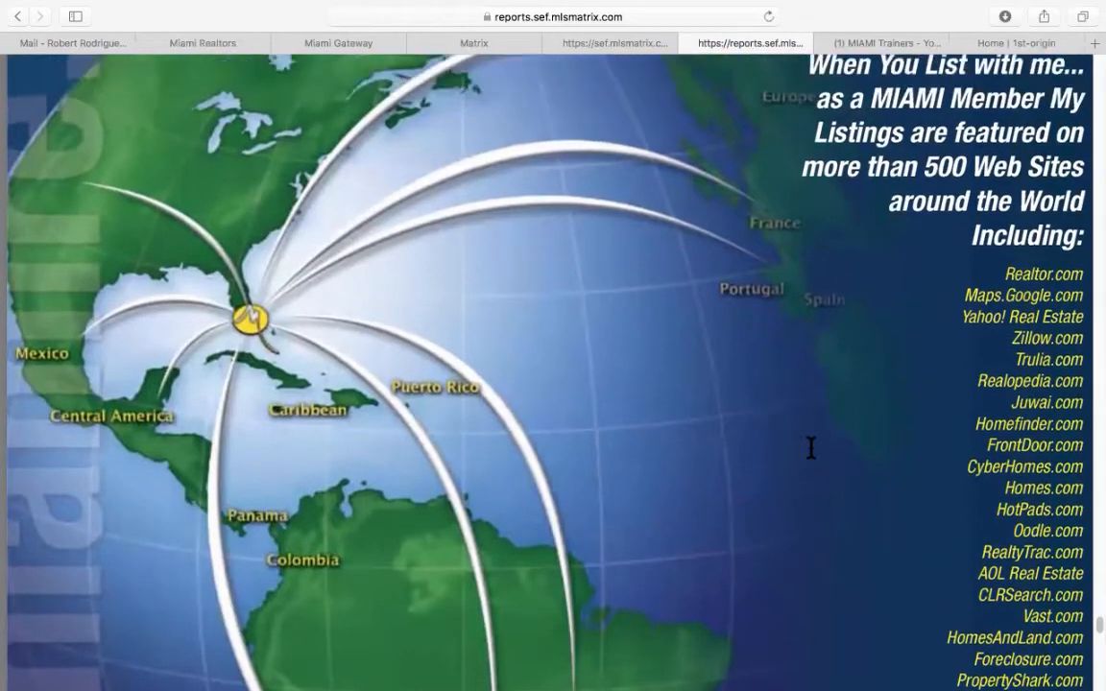
pyautogui.scroll(-4, 810, 449)
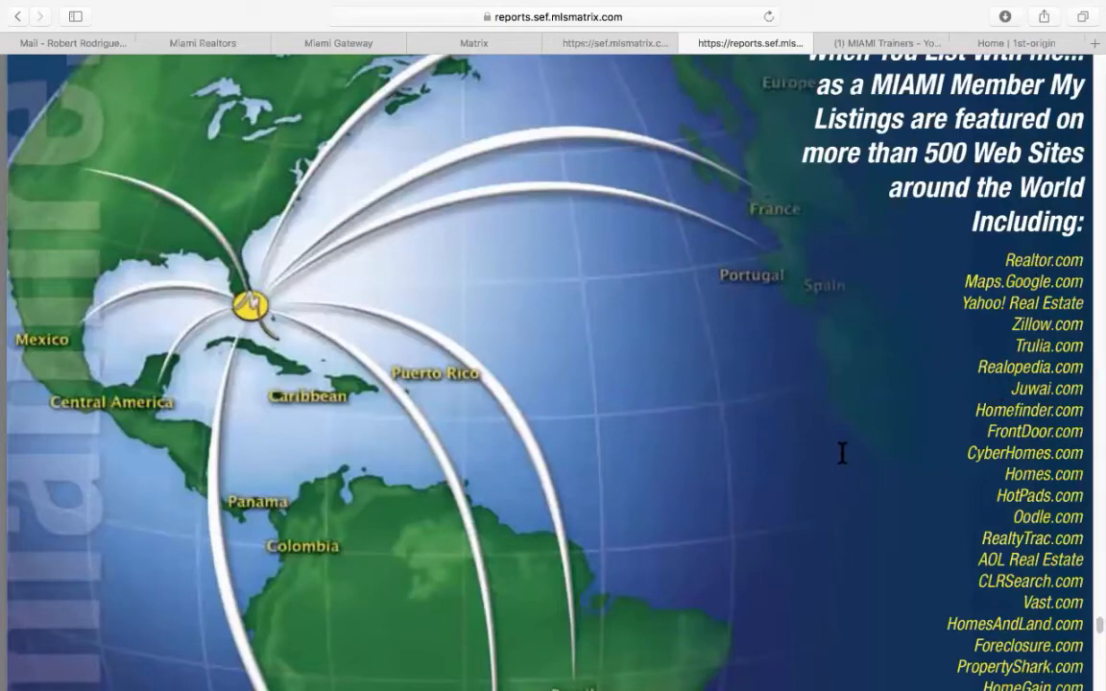
pyautogui.scroll(-10, 842, 453)
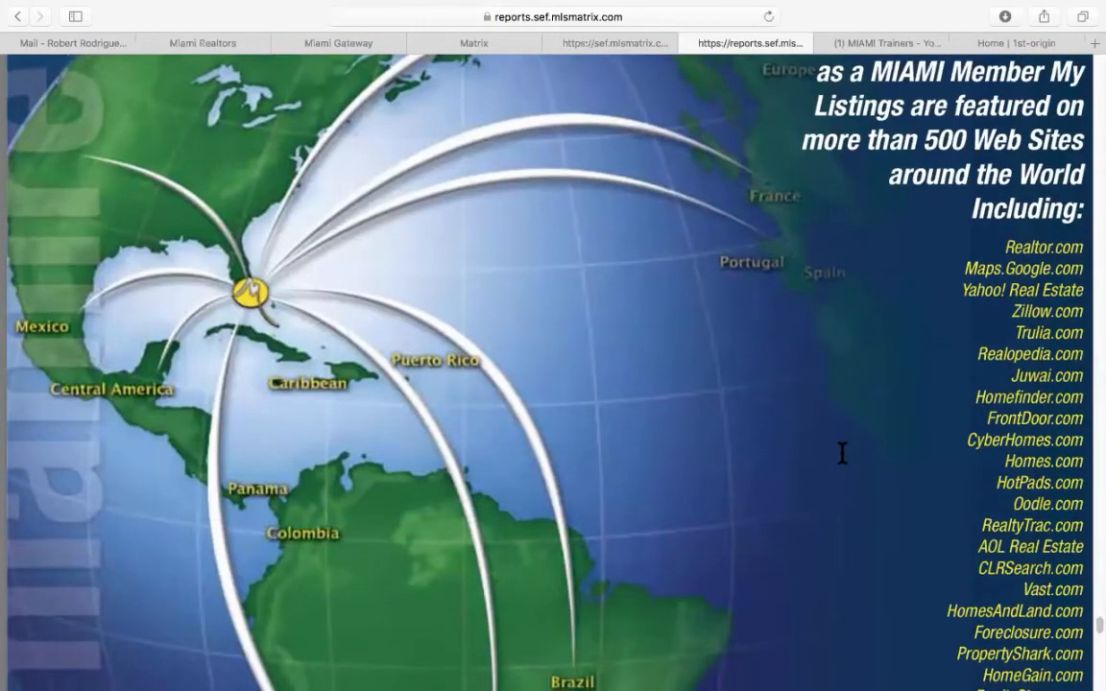
pyautogui.scroll(-15, 842, 453)
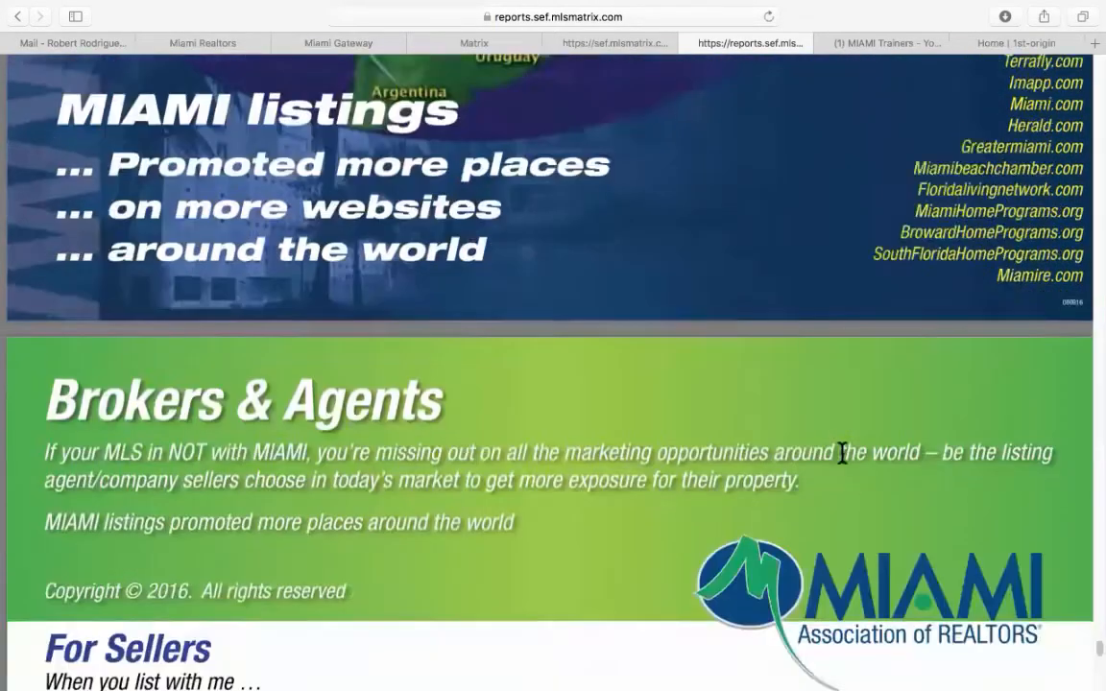
pyautogui.scroll(-5, 842, 453)
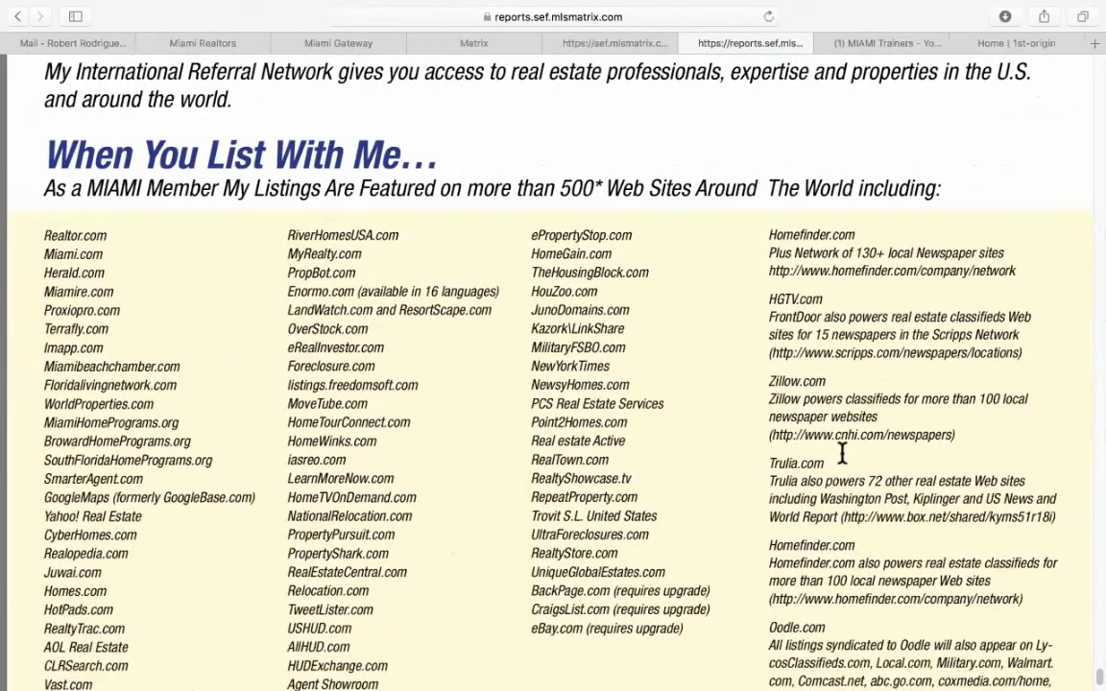
pyautogui.scroll(-2, 842, 453)
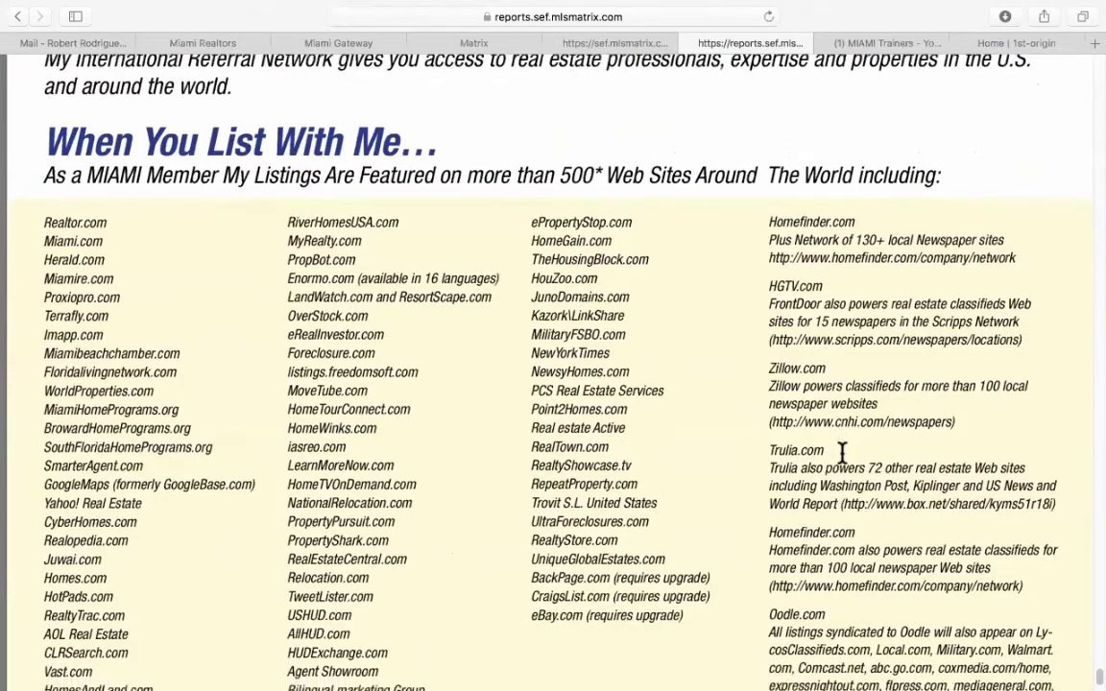
# Scroll back to the top and close the reports.sef.mlsmatrix.com presentation.
pyautogui.scroll(15, 842, 454)
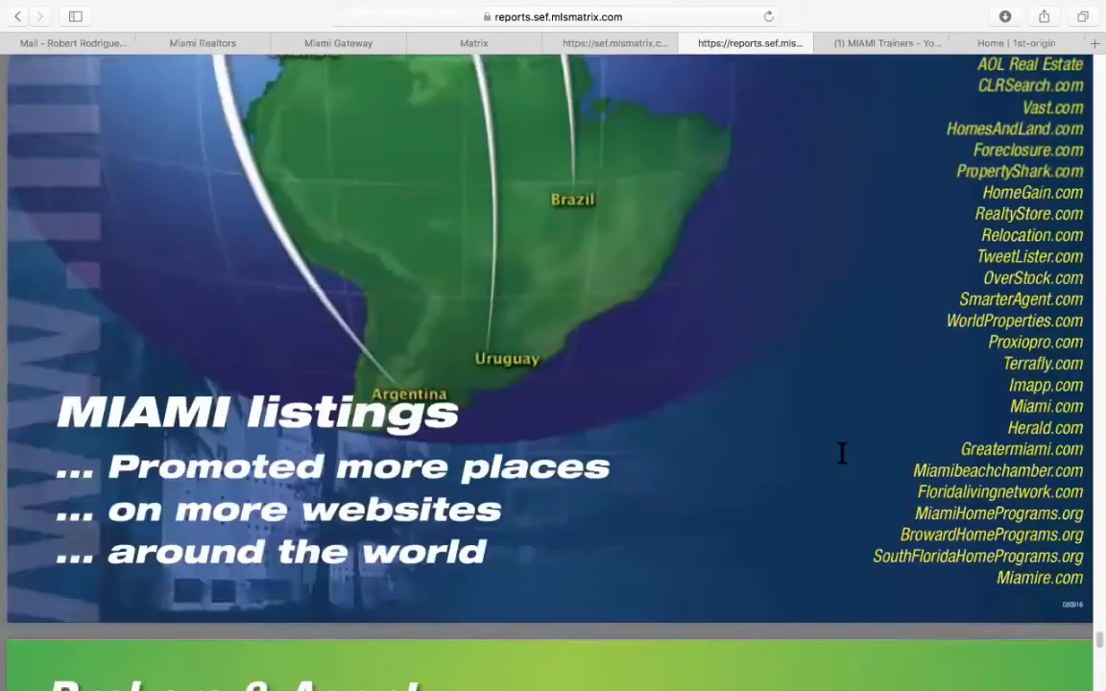
pyautogui.scroll(10, 842, 453)
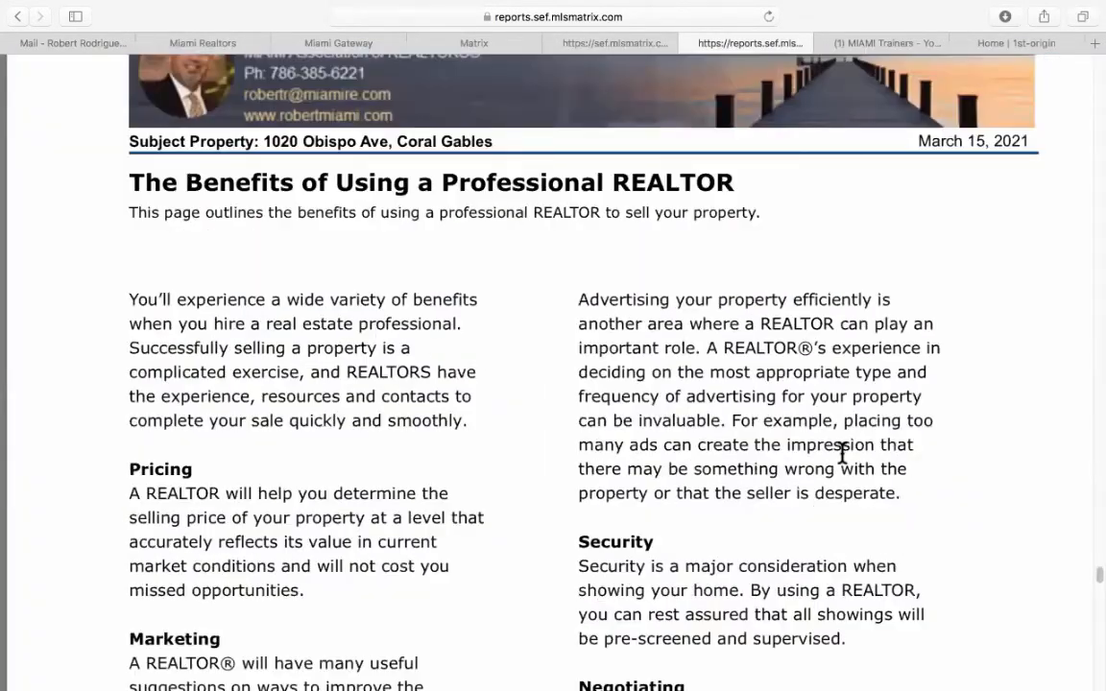
pyautogui.scroll(10, 842, 453)
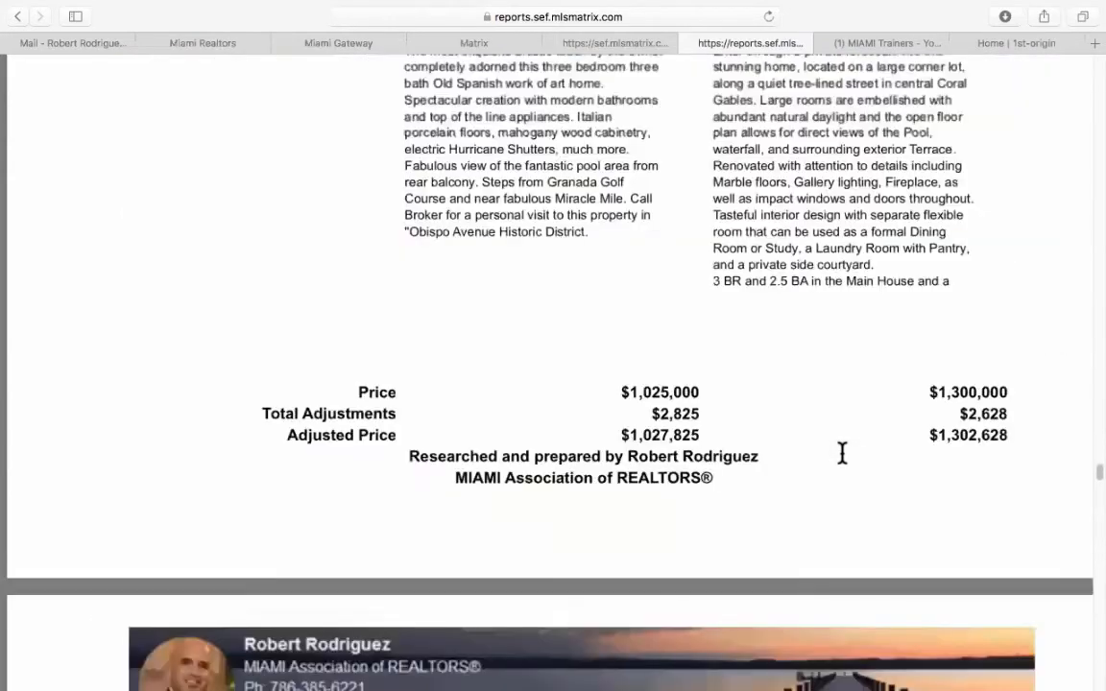
pyautogui.scroll(10, 842, 454)
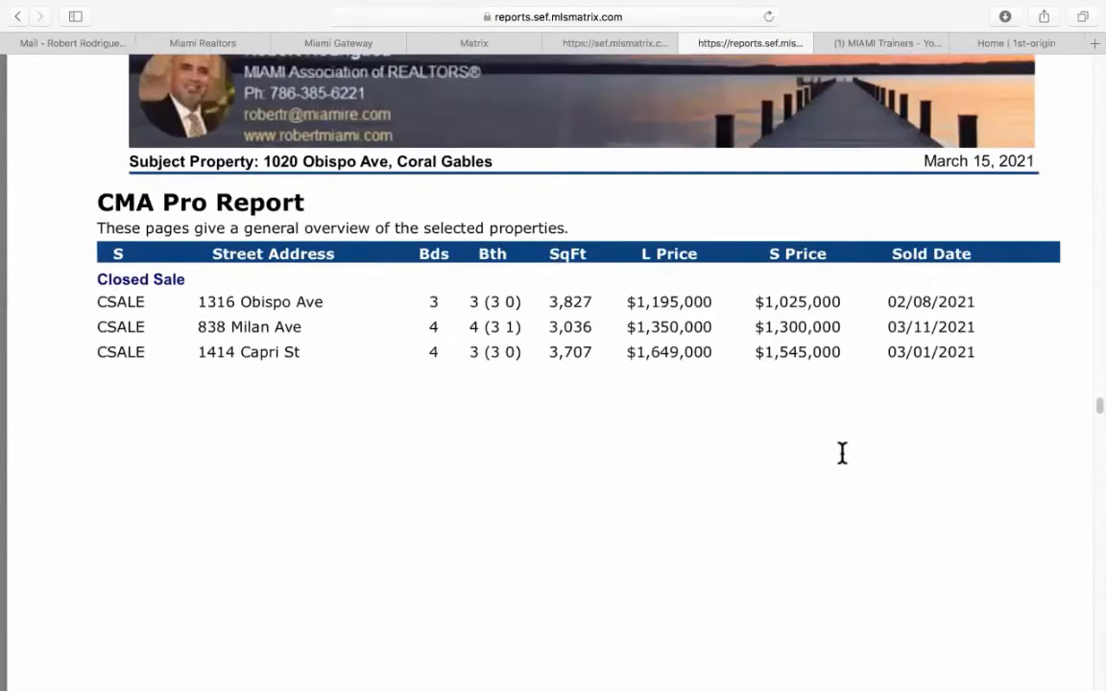
pyautogui.scroll(10, 842, 453)
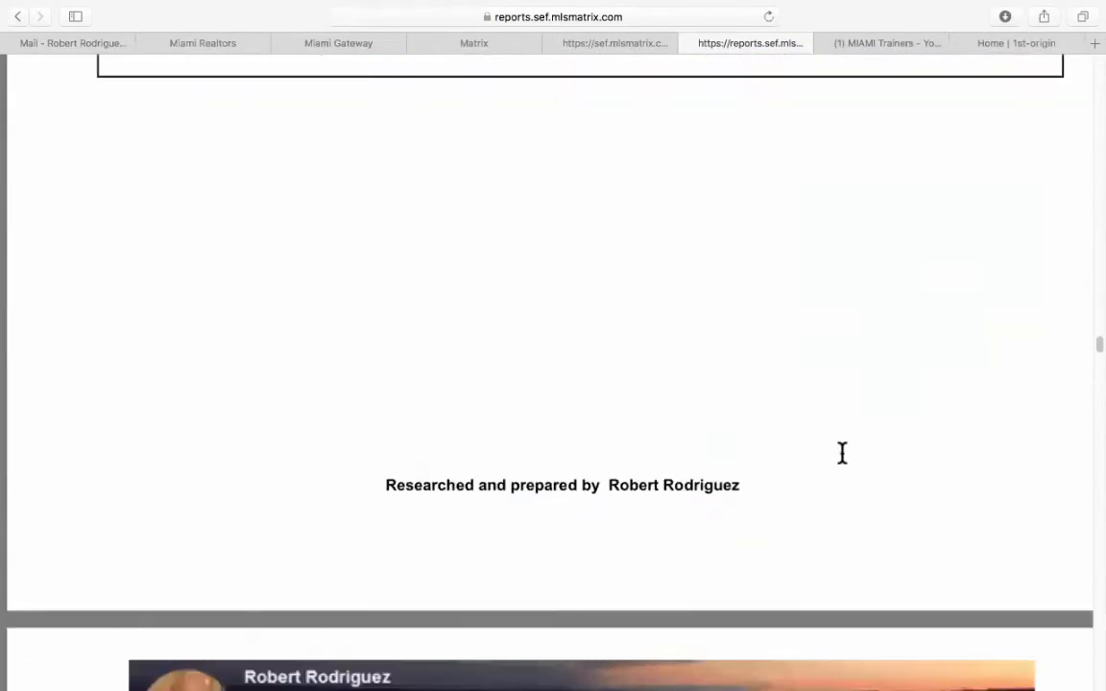
pyautogui.scroll(10, 843, 453)
pyautogui.scroll(10, 843, 453)
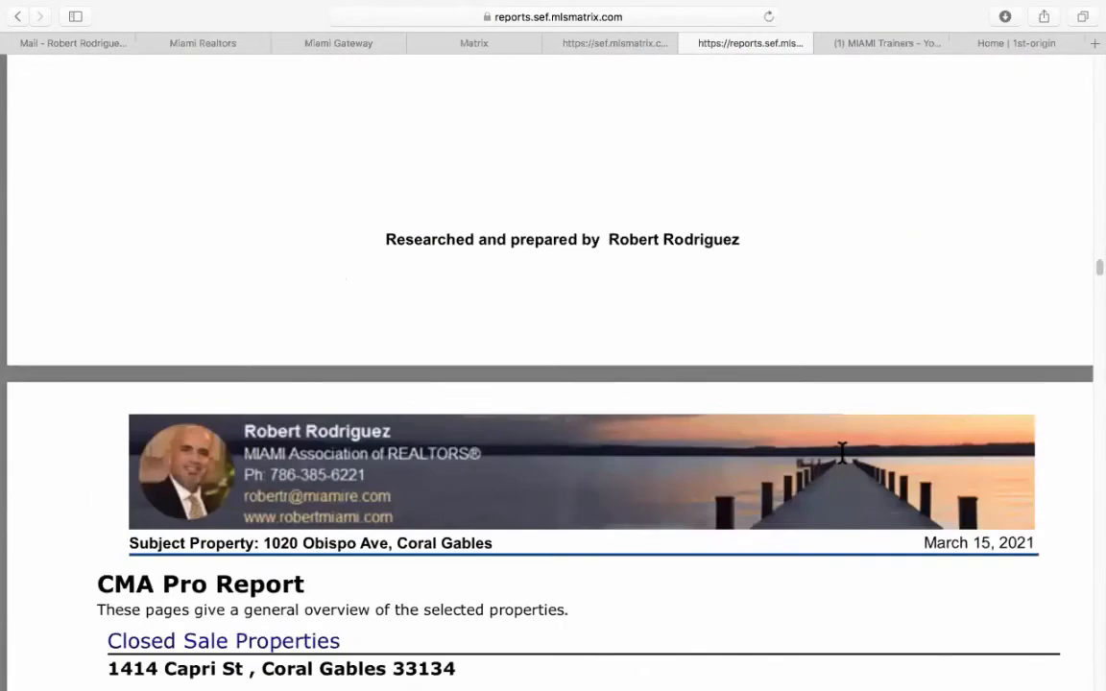
pyautogui.scroll(15, 842, 453)
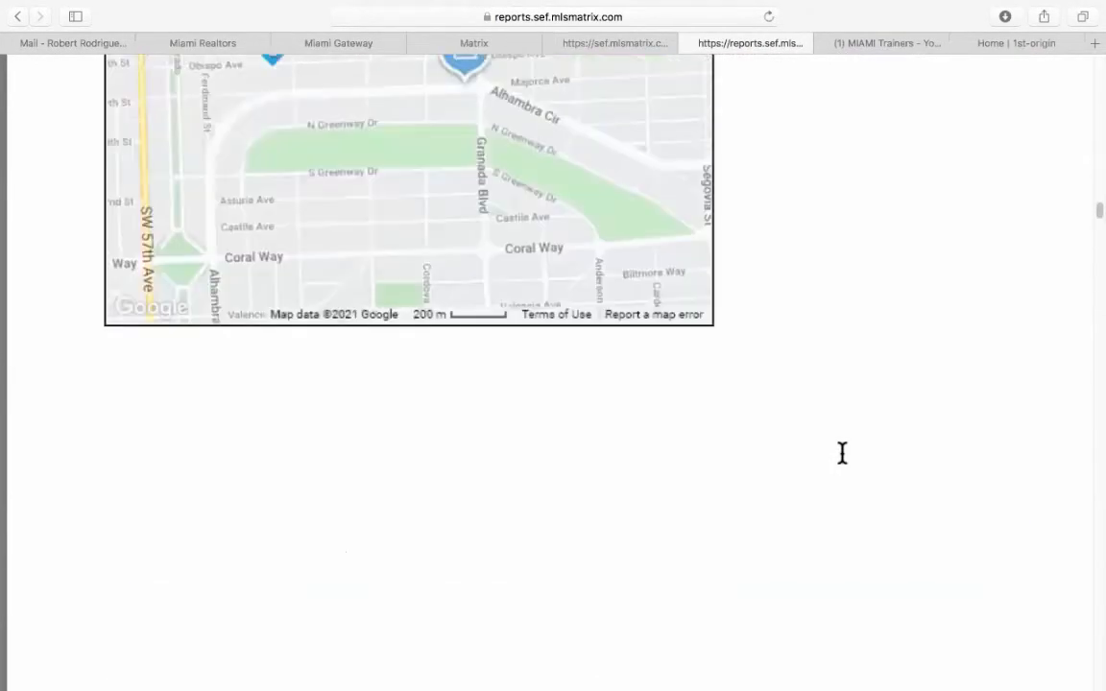
pyautogui.scroll(15, 842, 454)
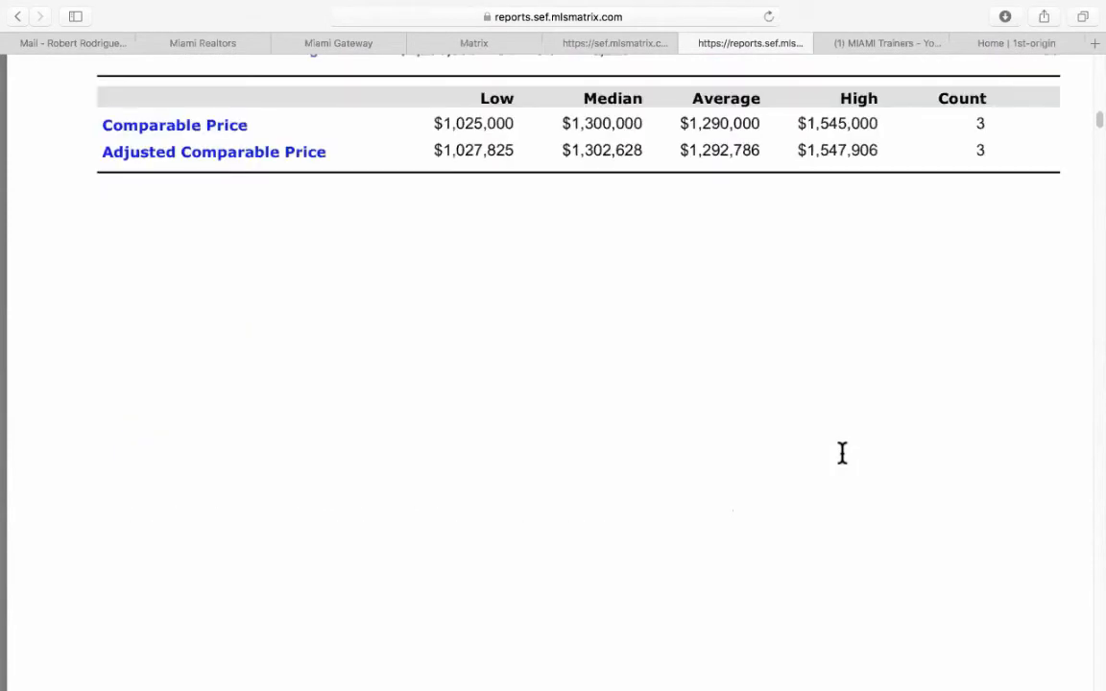
pyautogui.scroll(10, 842, 453)
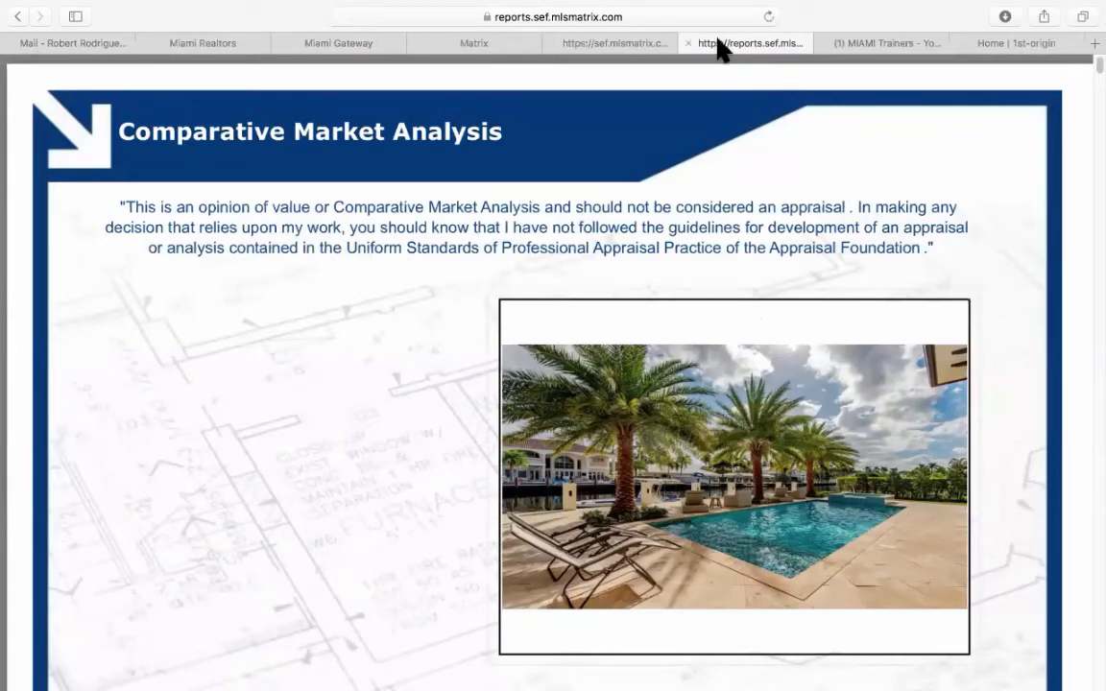
pyautogui.click(689, 44)
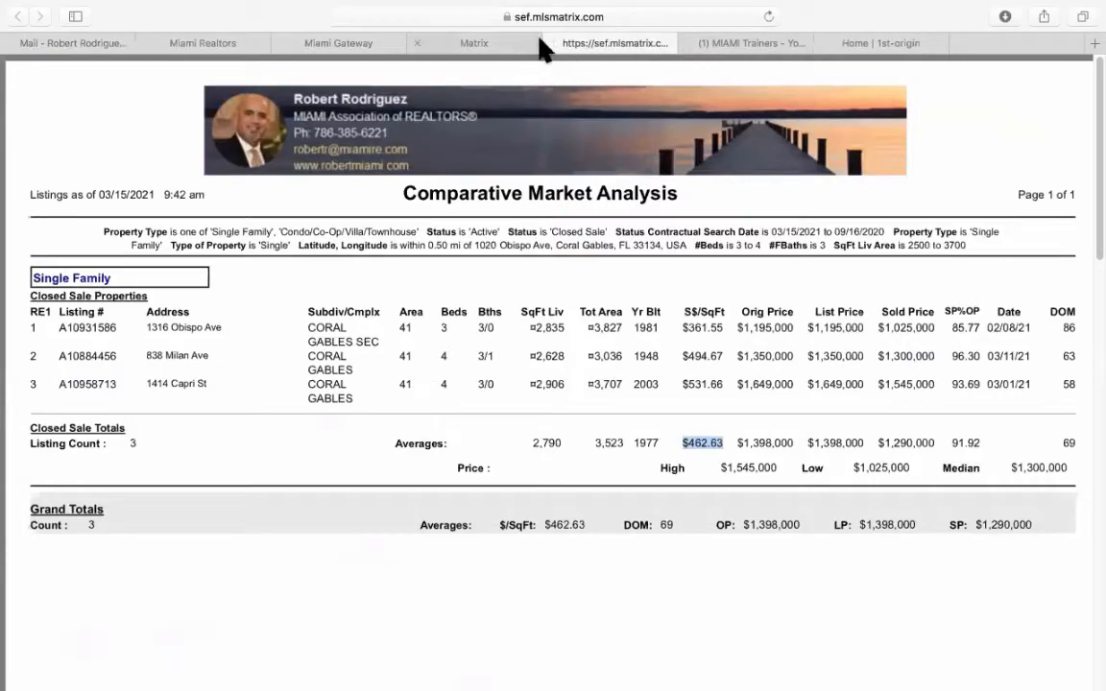
# Close the Comparative Market Analysis report and return to Matrix.
pyautogui.scroll(-10, 654, 424)
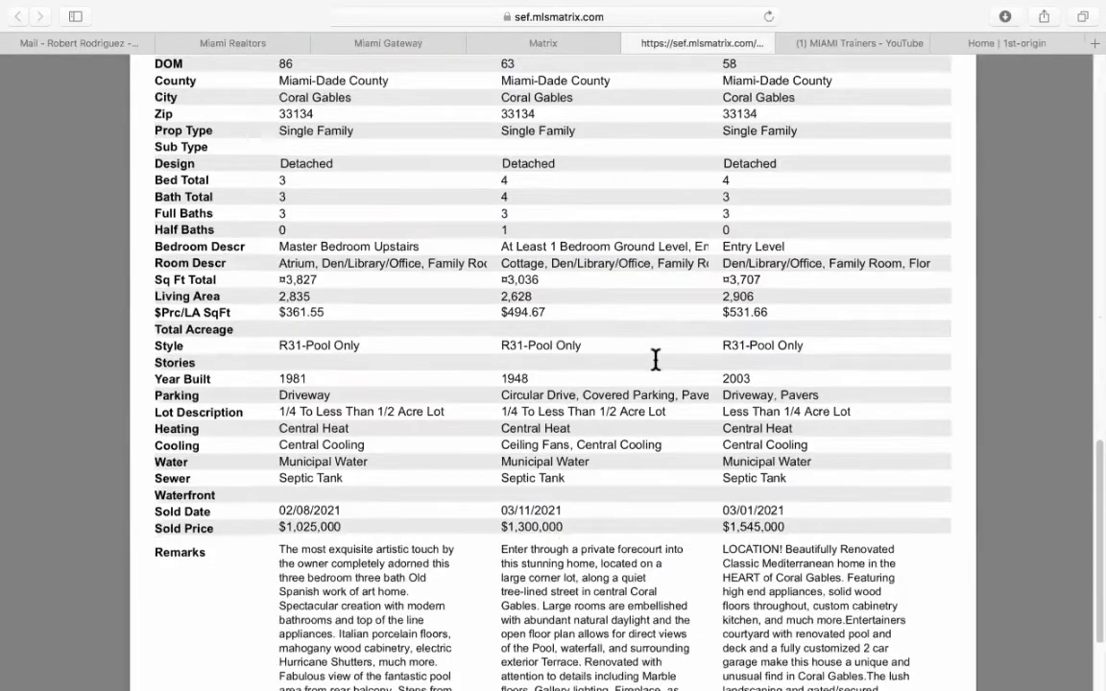
pyautogui.scroll(4, 654, 360)
pyautogui.scroll(10, 654, 358)
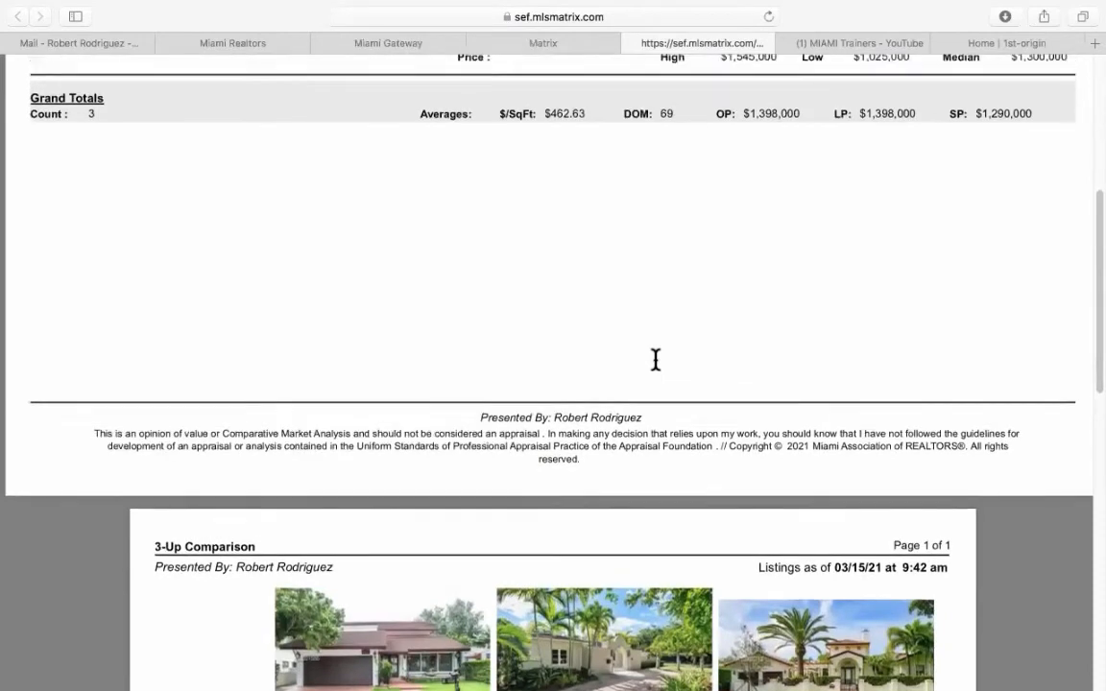
pyautogui.scroll(2, 655, 359)
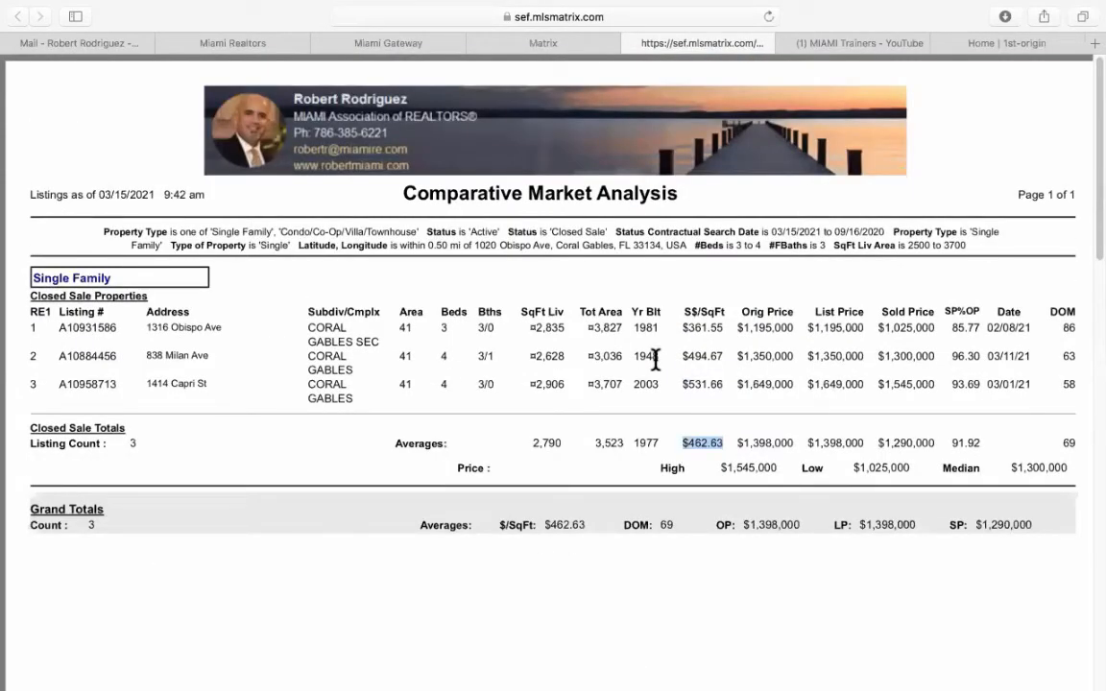
pyautogui.click(633, 43)
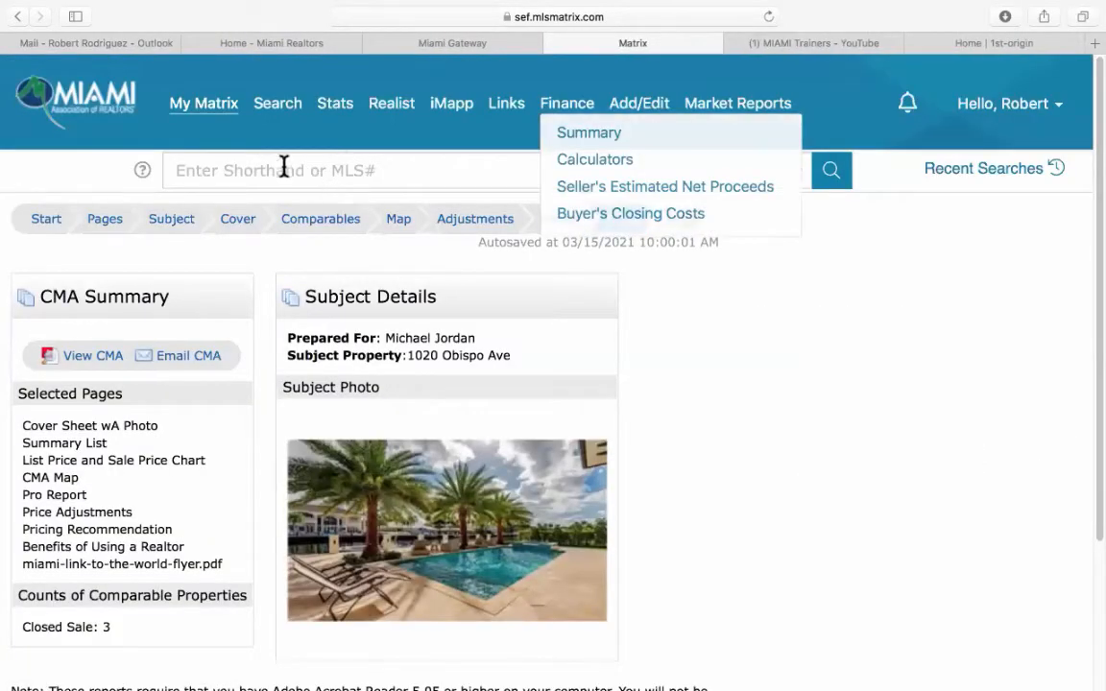
# Bring up My CMAs and sort the nine saved CMAs by When Created.
pyautogui.moveTo(197, 112)
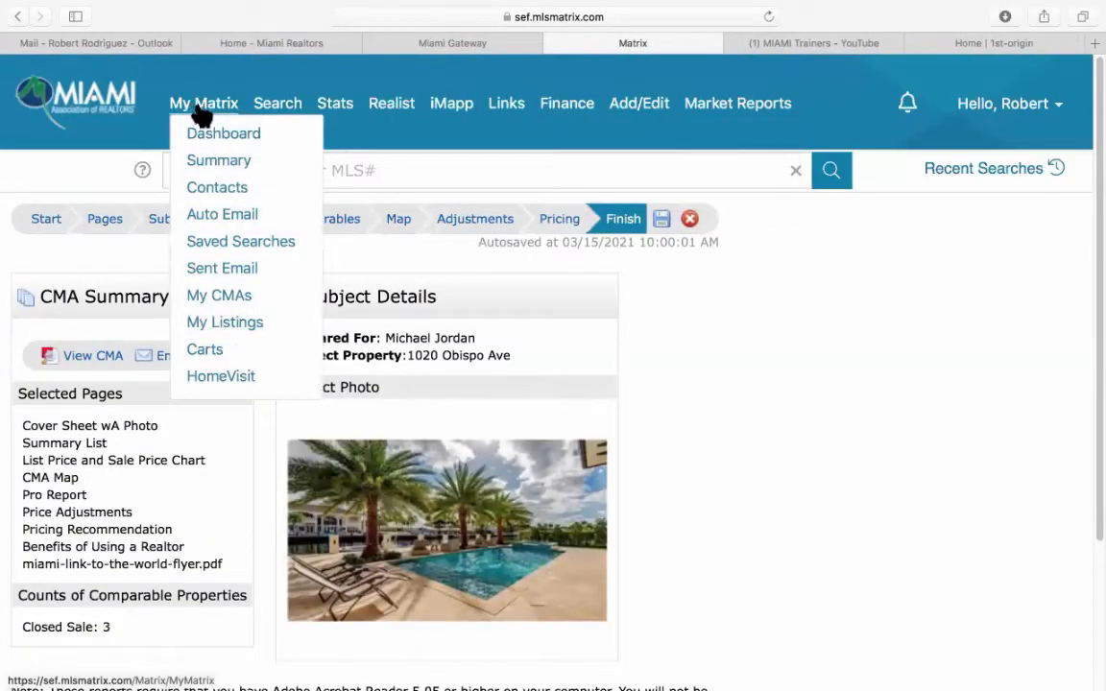
pyautogui.click(242, 299)
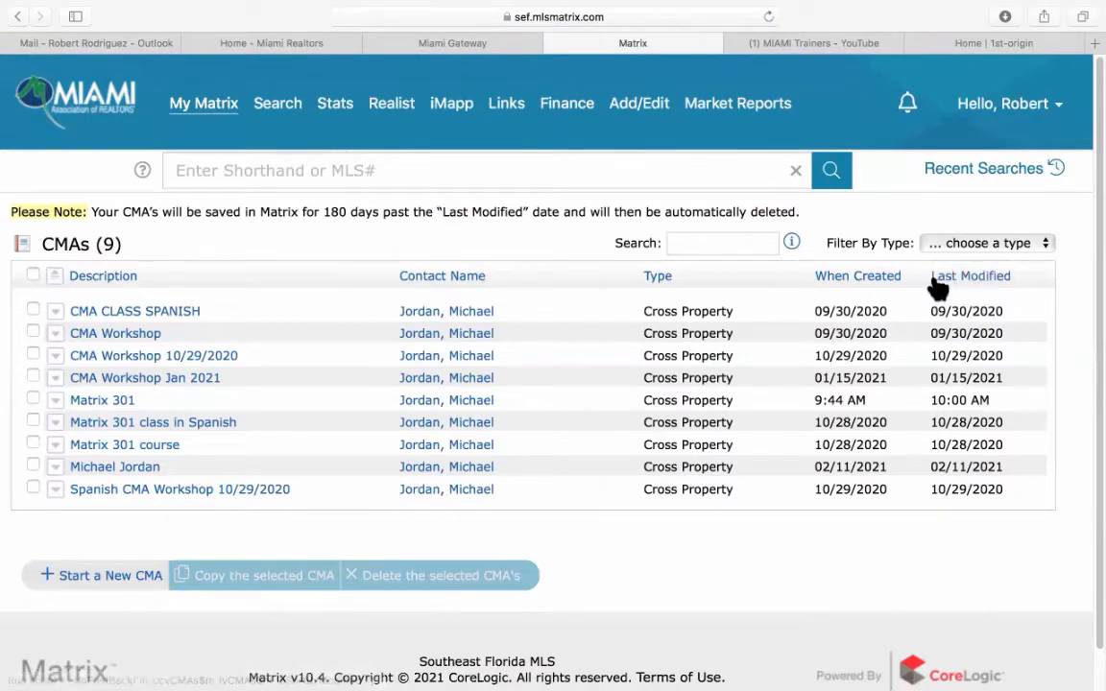
pyautogui.click(862, 280)
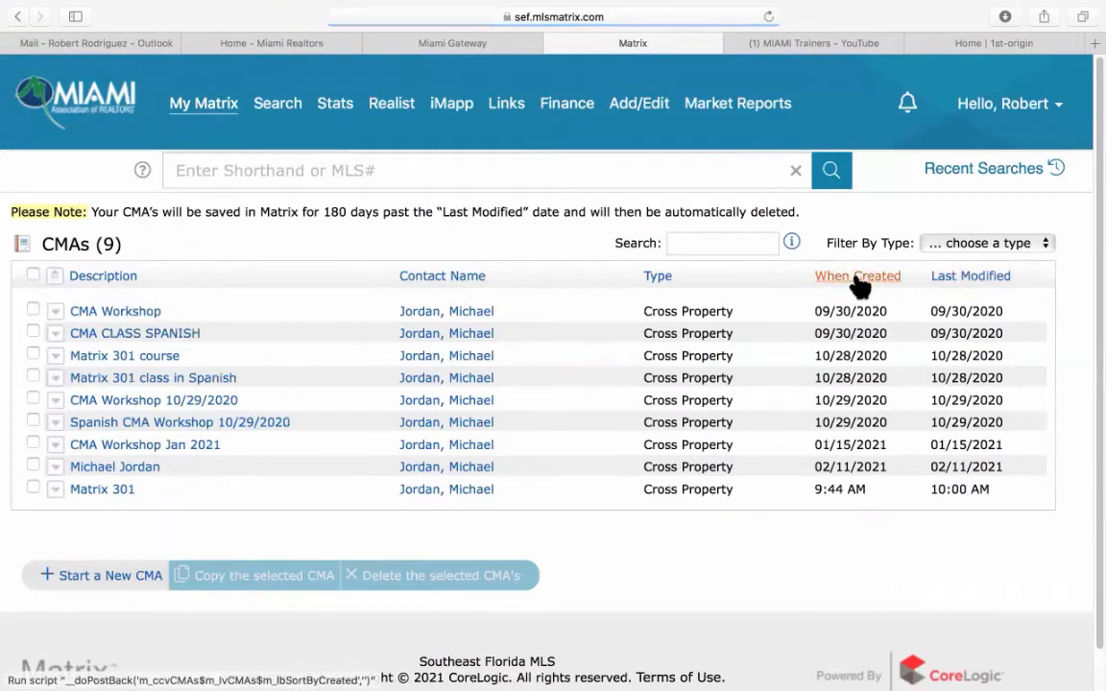
# Sort CMAs newest first, expand the Matrix 301 CMA's details, then return to My Matrix.
pyautogui.click(859, 283)
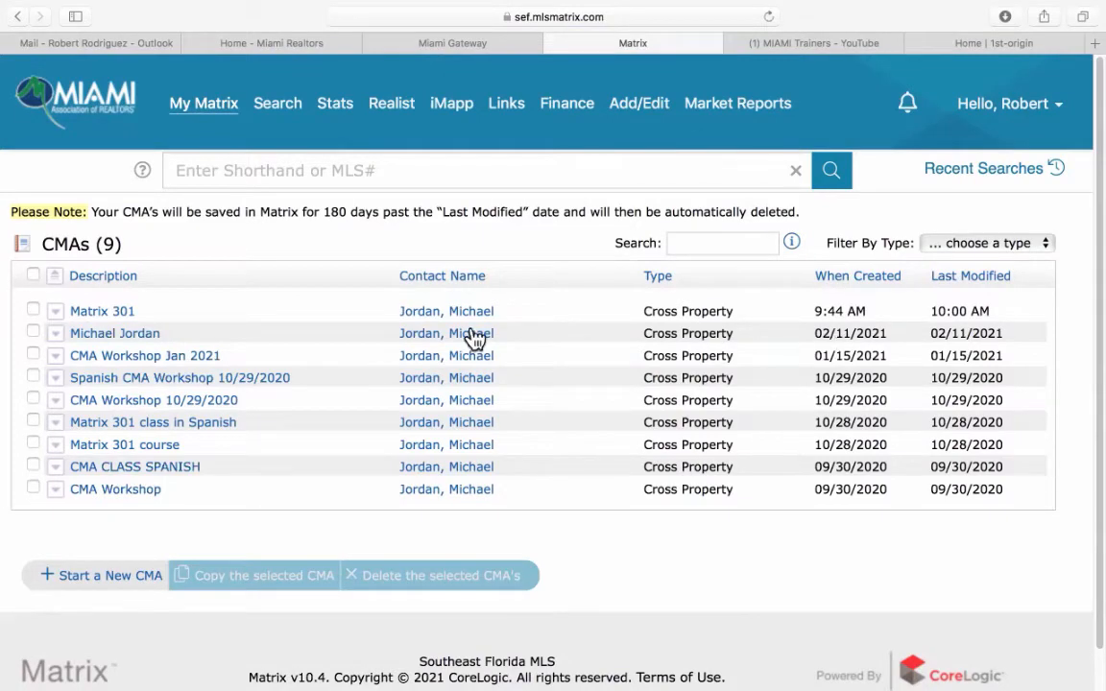
pyautogui.click(77, 315)
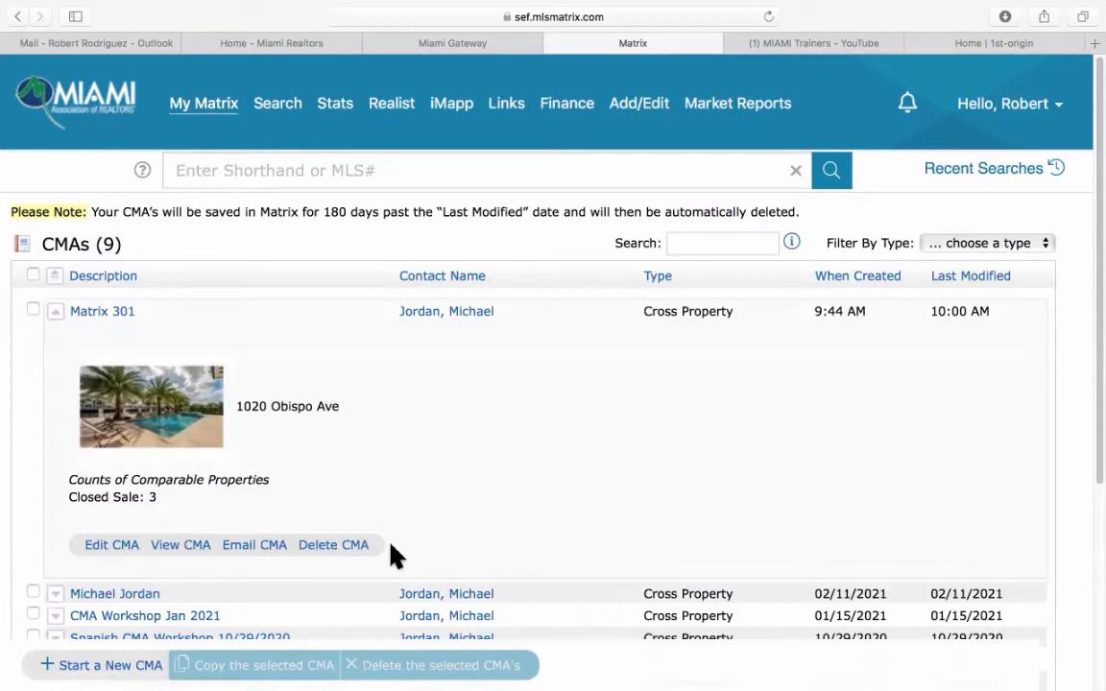
pyautogui.moveTo(212, 104)
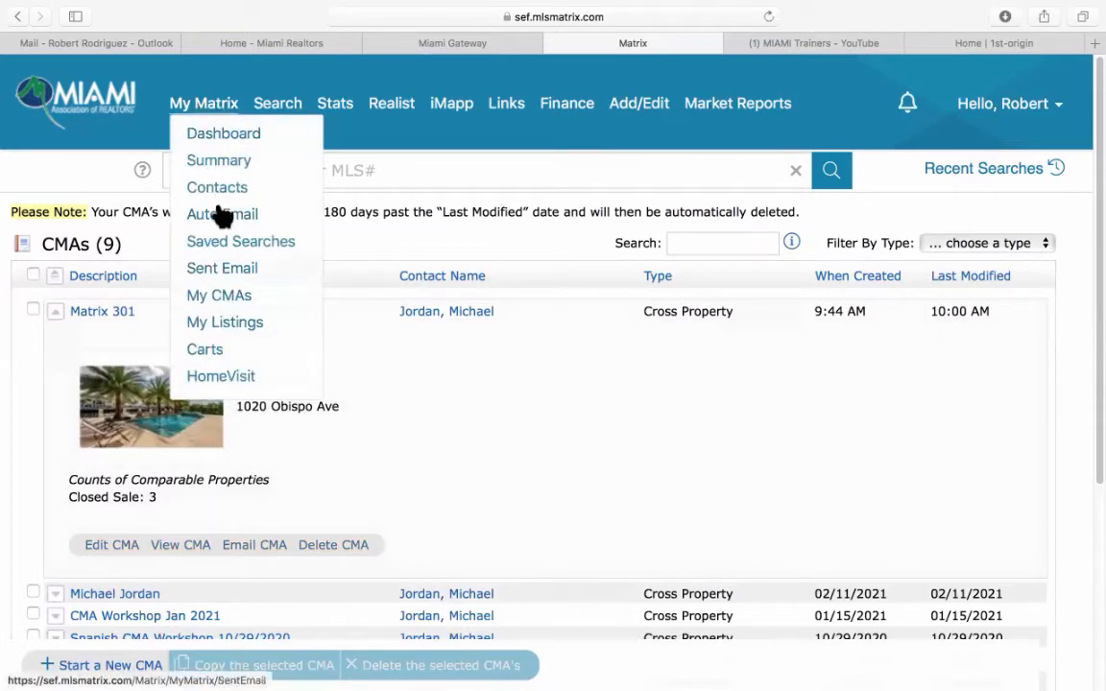
pyautogui.click(196, 107)
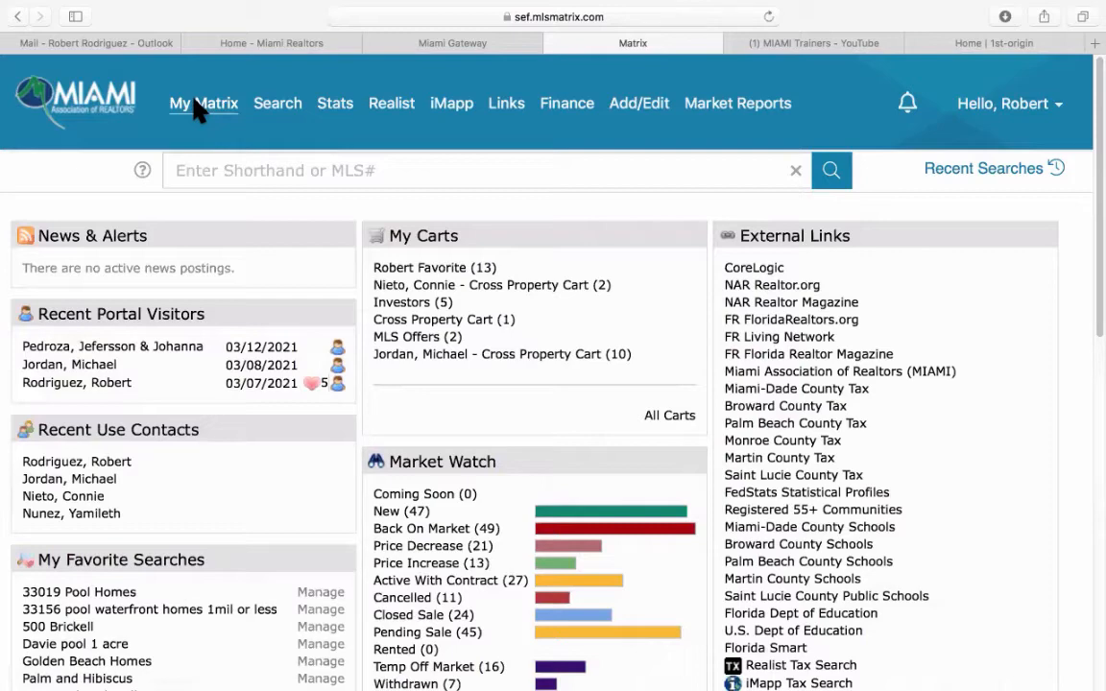
# Go to Stats and pick the Historic Count of Active Listings system preset.
pyautogui.click(334, 113)
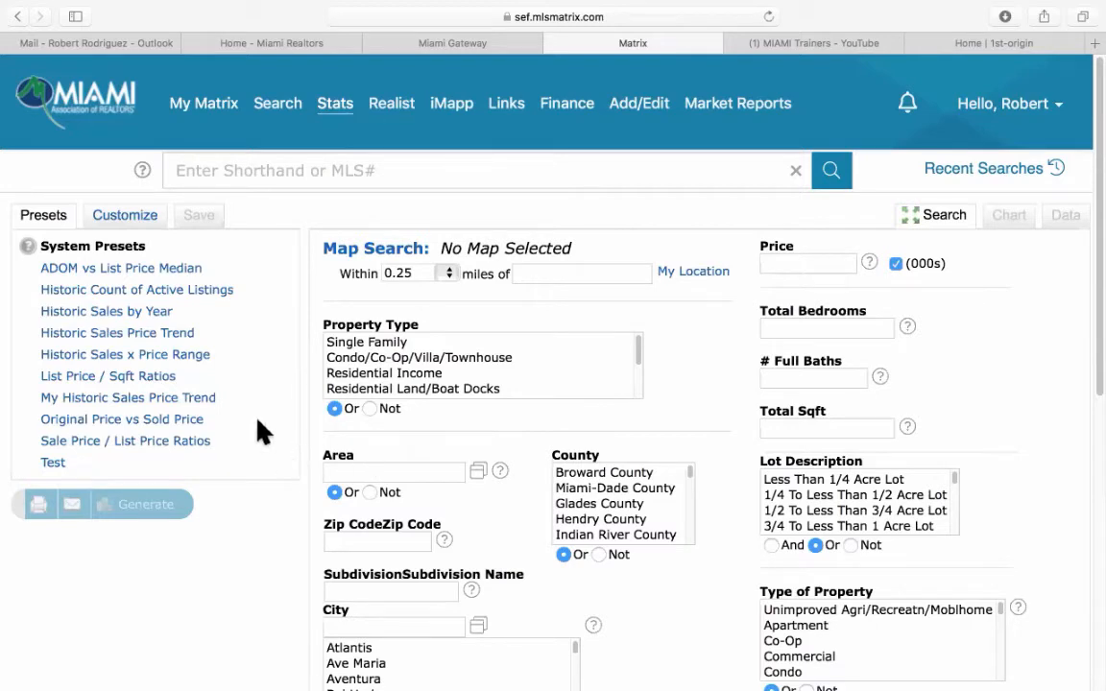
pyautogui.click(77, 291)
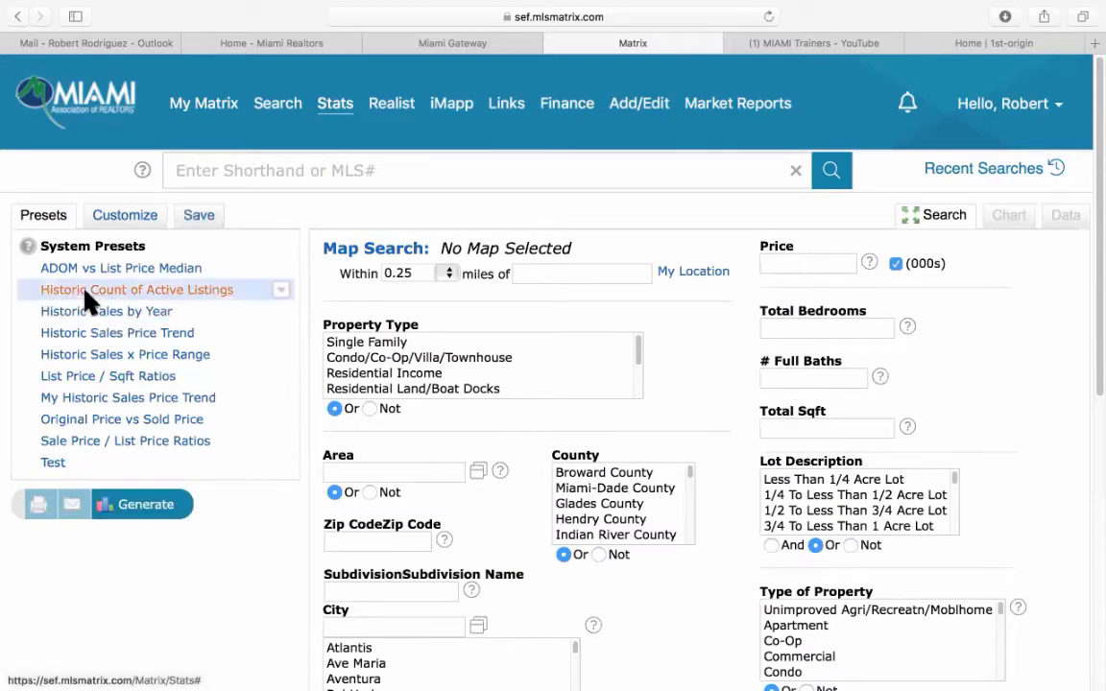
pyautogui.click(211, 298)
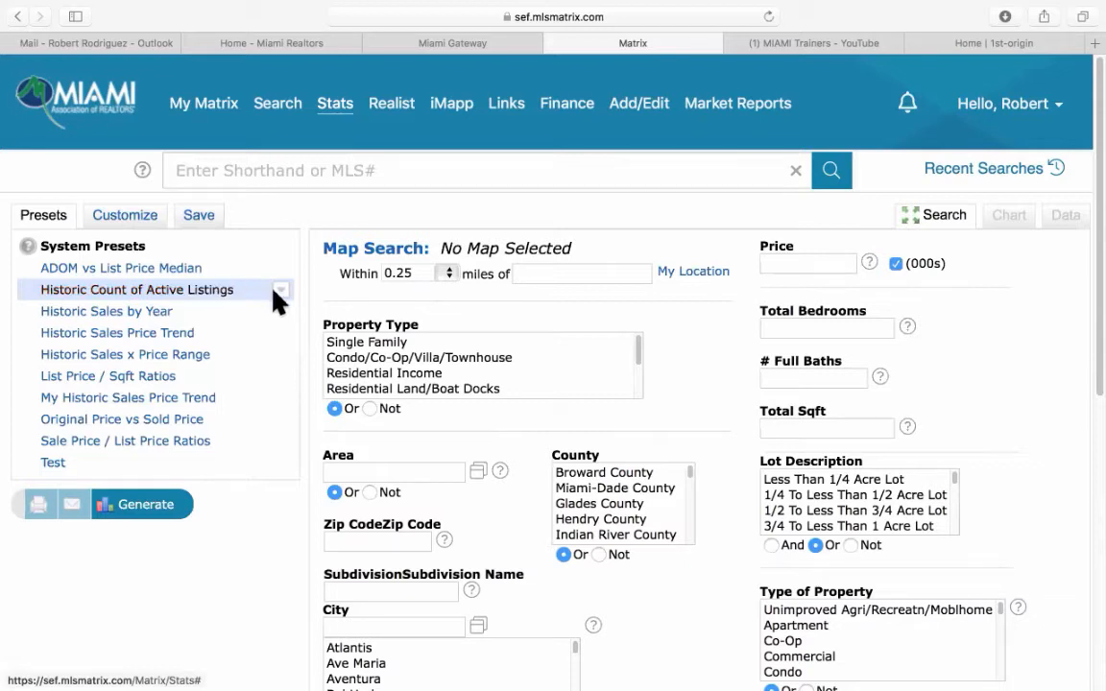
# Limit the criteria to Single Family properties in Miami-Dade County.
pyautogui.click(404, 346)
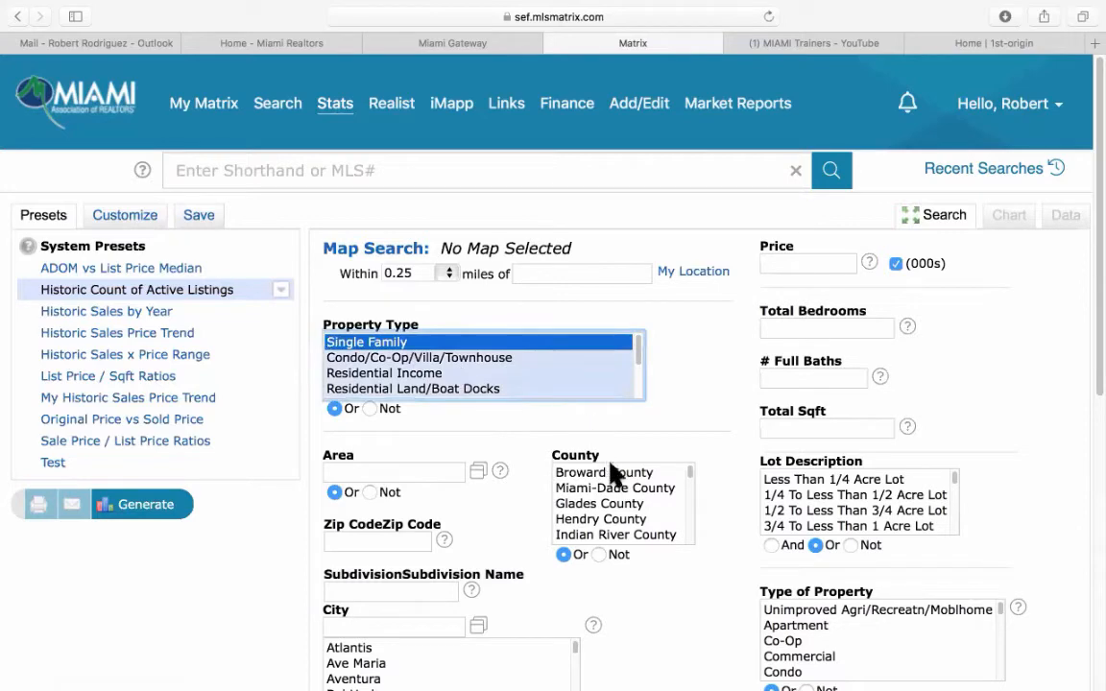
pyautogui.click(619, 490)
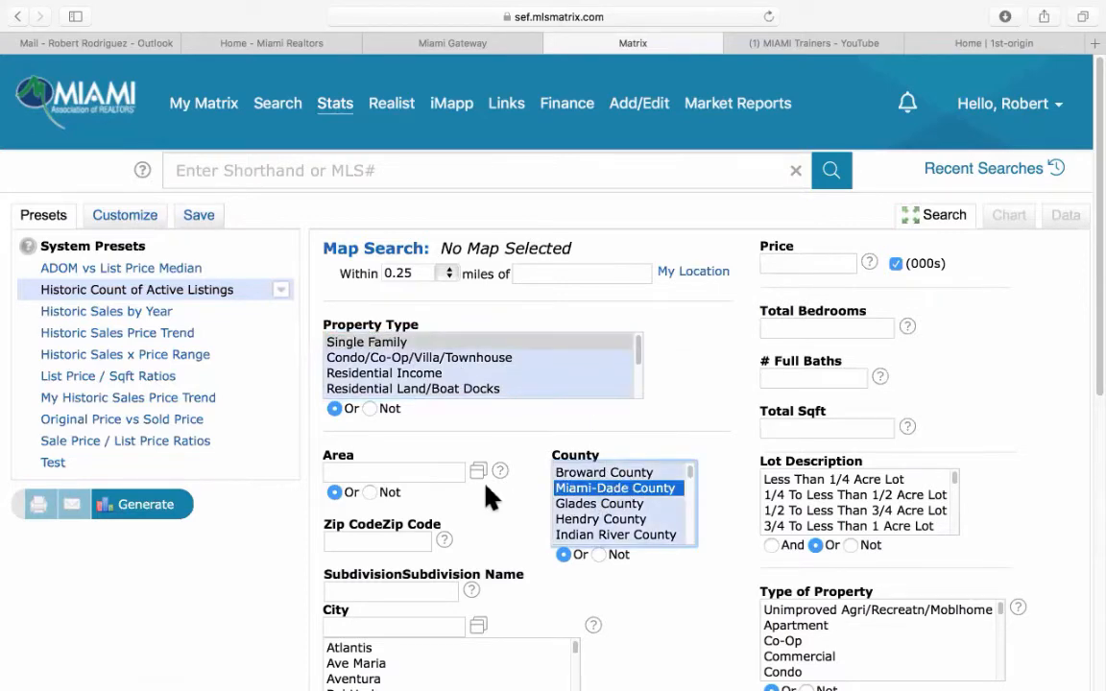
pyautogui.scroll(-3, 492, 493)
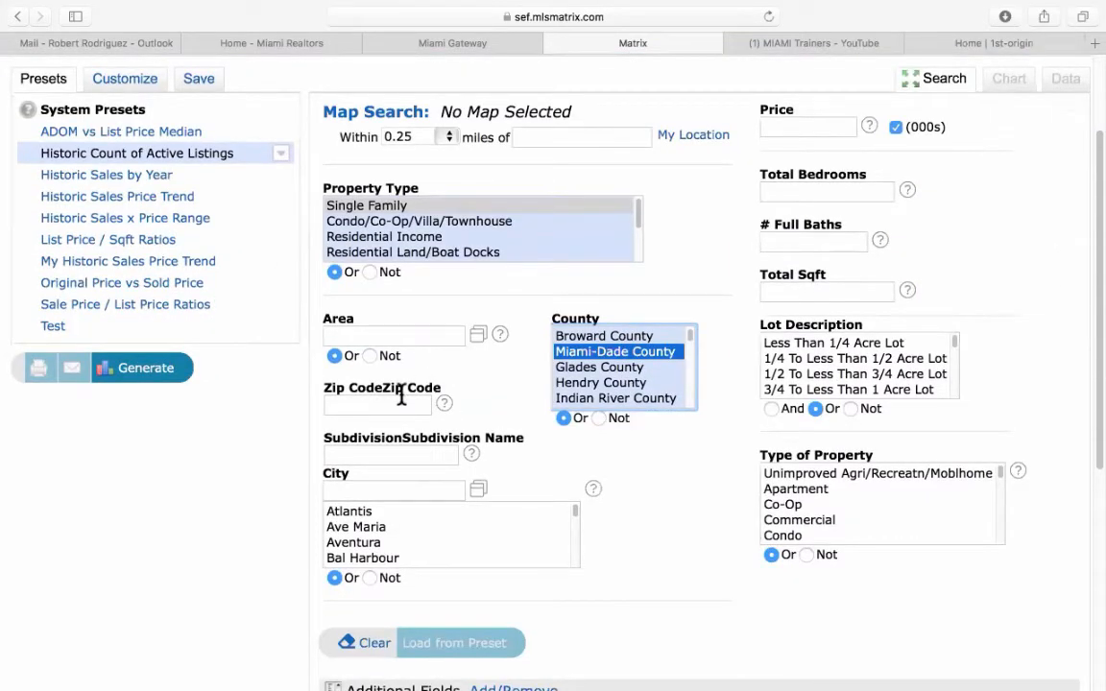
pyautogui.scroll(-2, 517, 440)
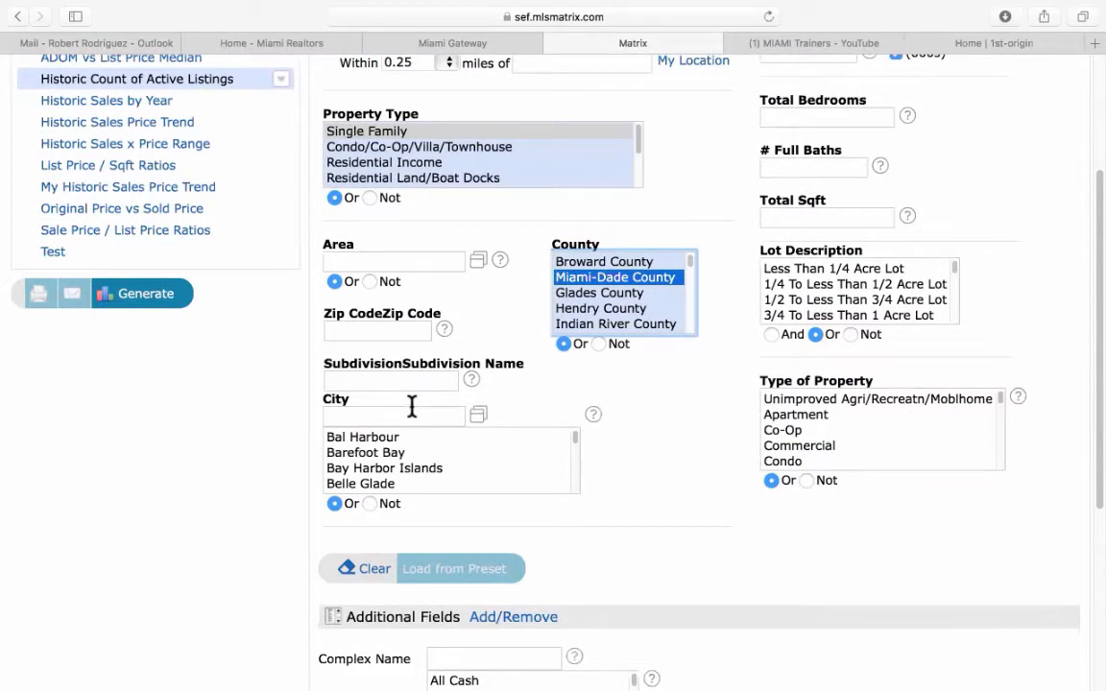
pyautogui.scroll(-1, 660, 447)
pyautogui.scroll(-4, 667, 451)
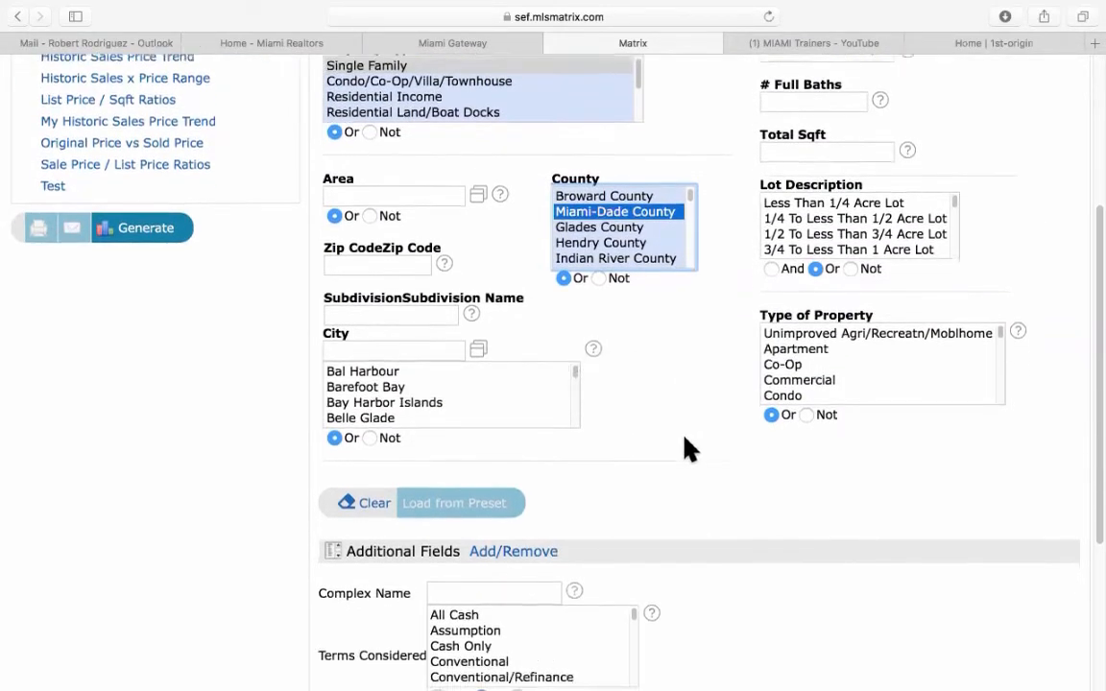
pyautogui.scroll(5, 683, 447)
pyautogui.scroll(1, 690, 450)
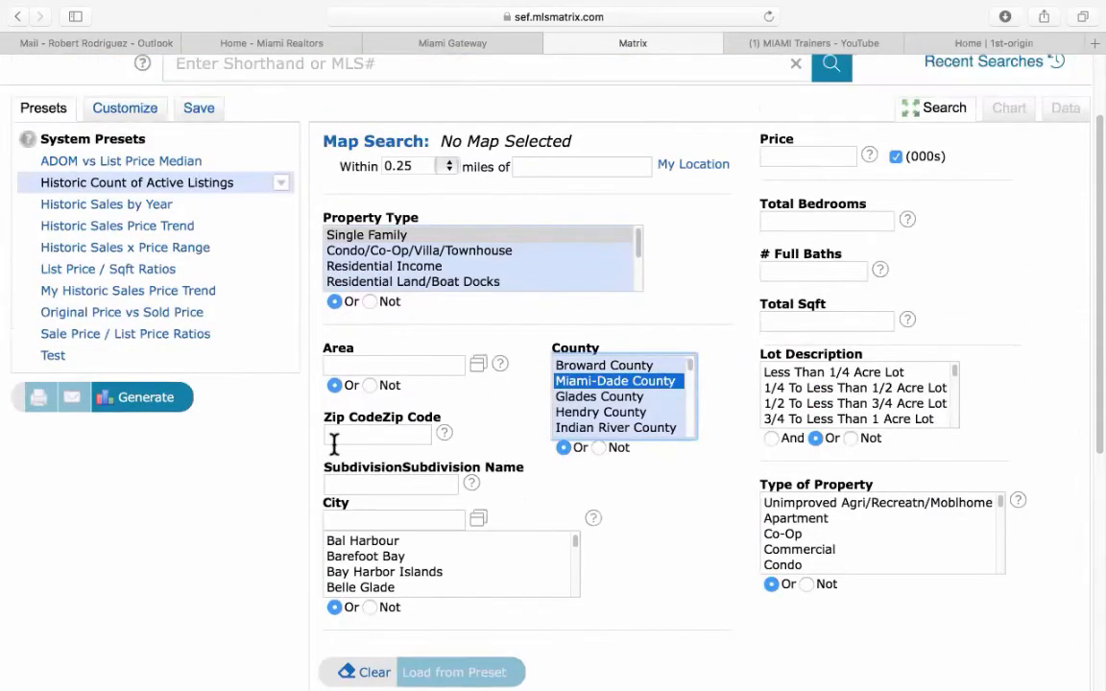
# Generate the Jan 2016–Feb 2021 chart and read its last point, about 4,200 listings.
pyautogui.click(152, 395)
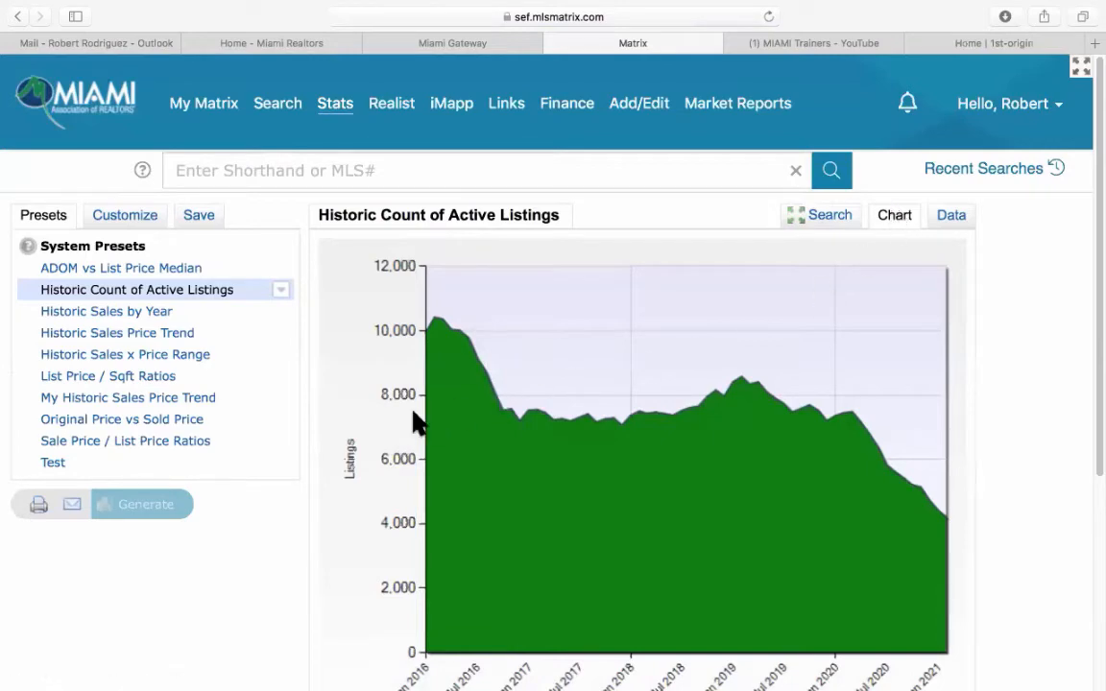
pyautogui.scroll(-4, 414, 422)
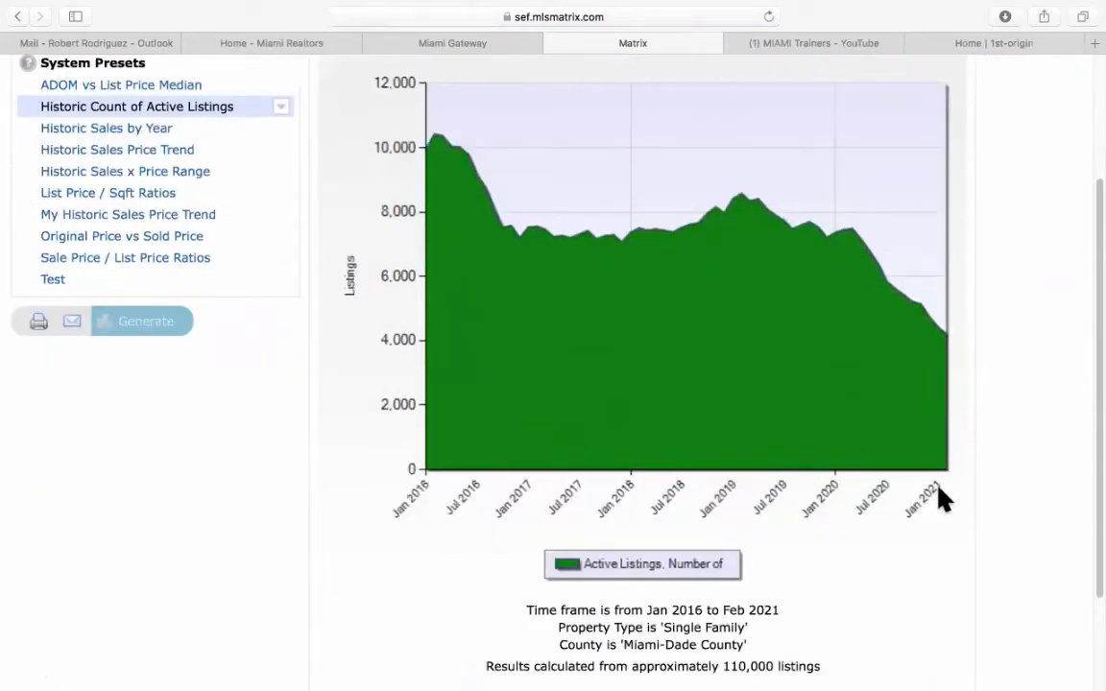
pyautogui.scroll(1, 941, 500)
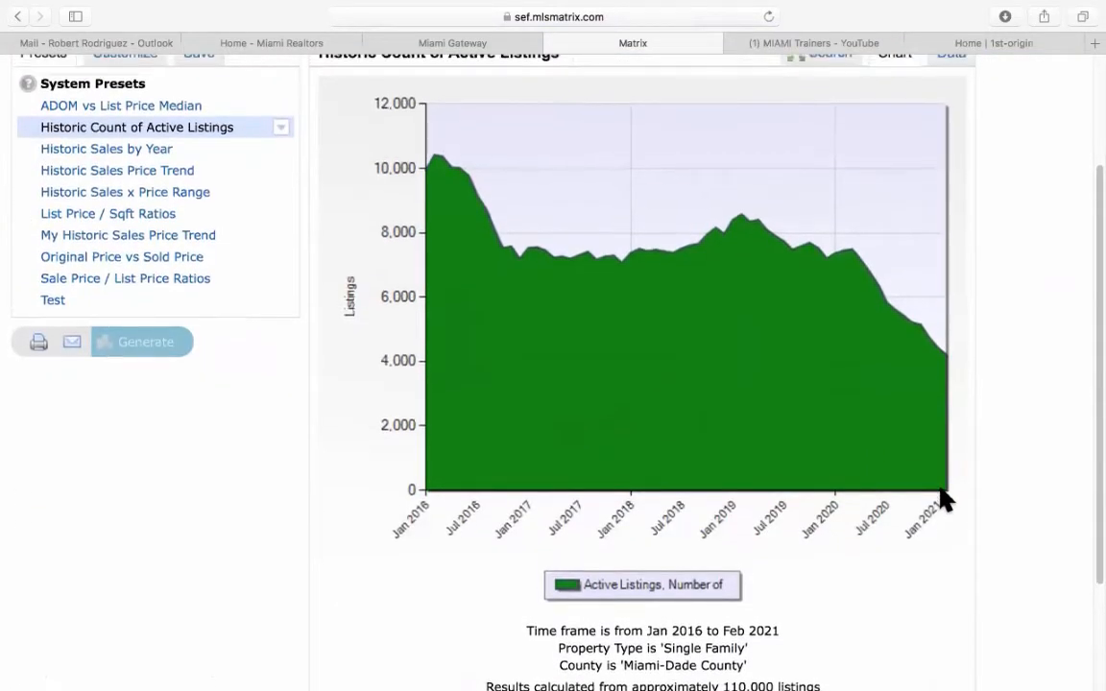
pyautogui.moveTo(944, 489)
pyautogui.scroll(2, 965, 370)
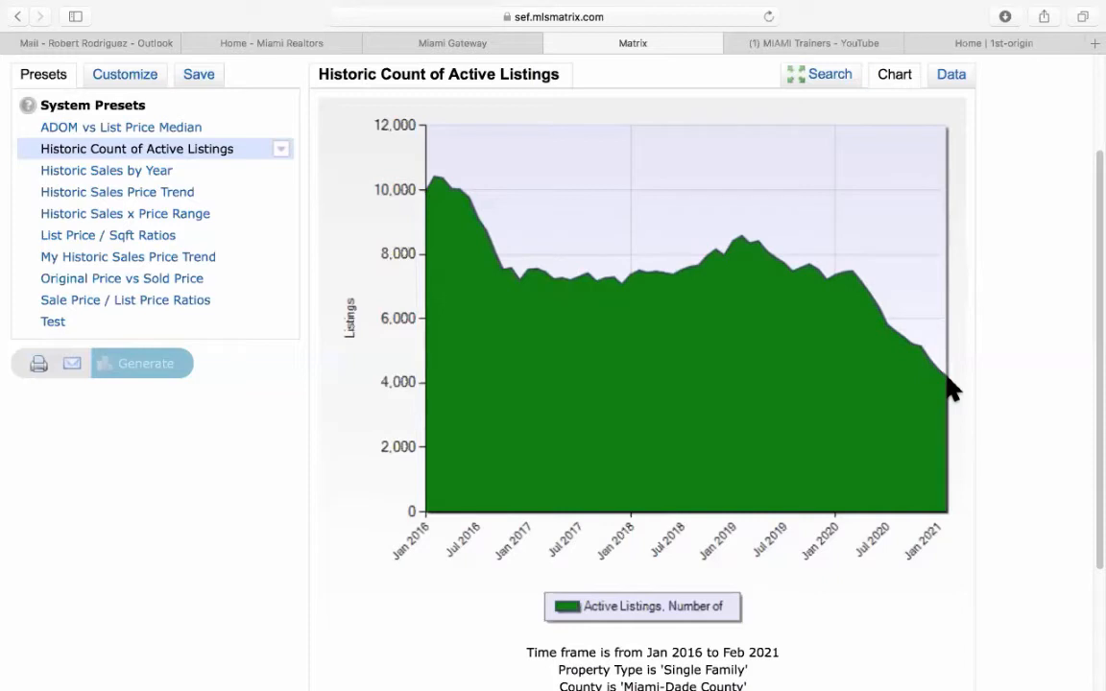
# Show the data table and highlight February counts: 4,205 (2021), 7,450 (2020), 10,416 (2016).
pyautogui.click(952, 81)
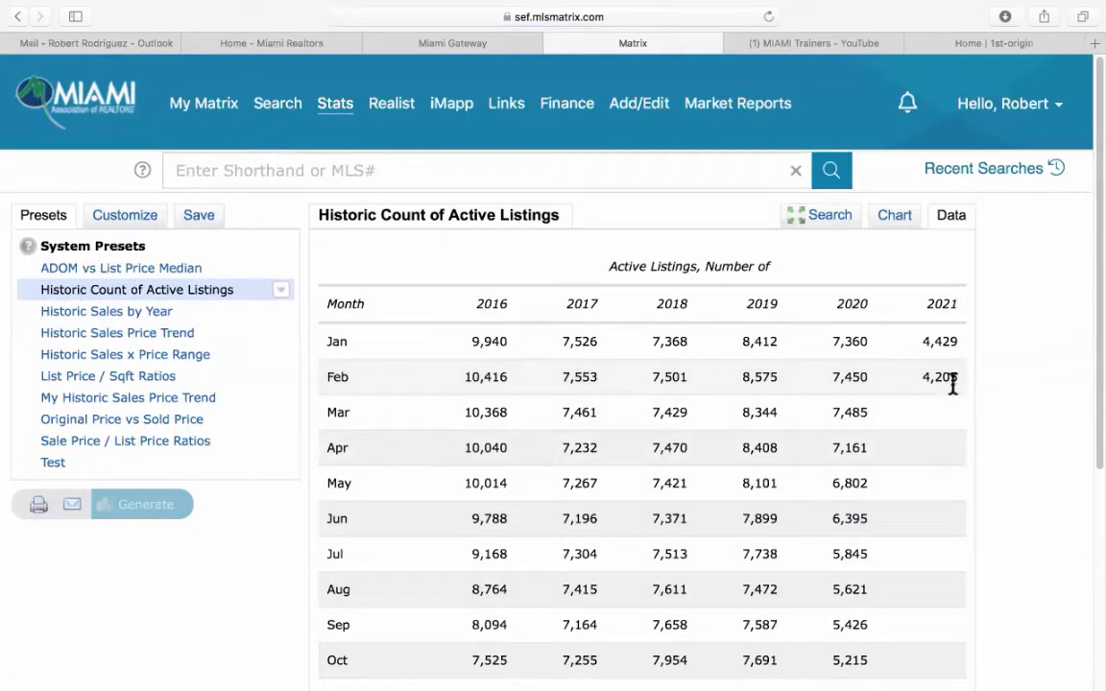
pyautogui.moveTo(923, 380); pyautogui.dragTo(958, 381)
pyautogui.click(848, 376)
pyautogui.doubleClick(848, 377)
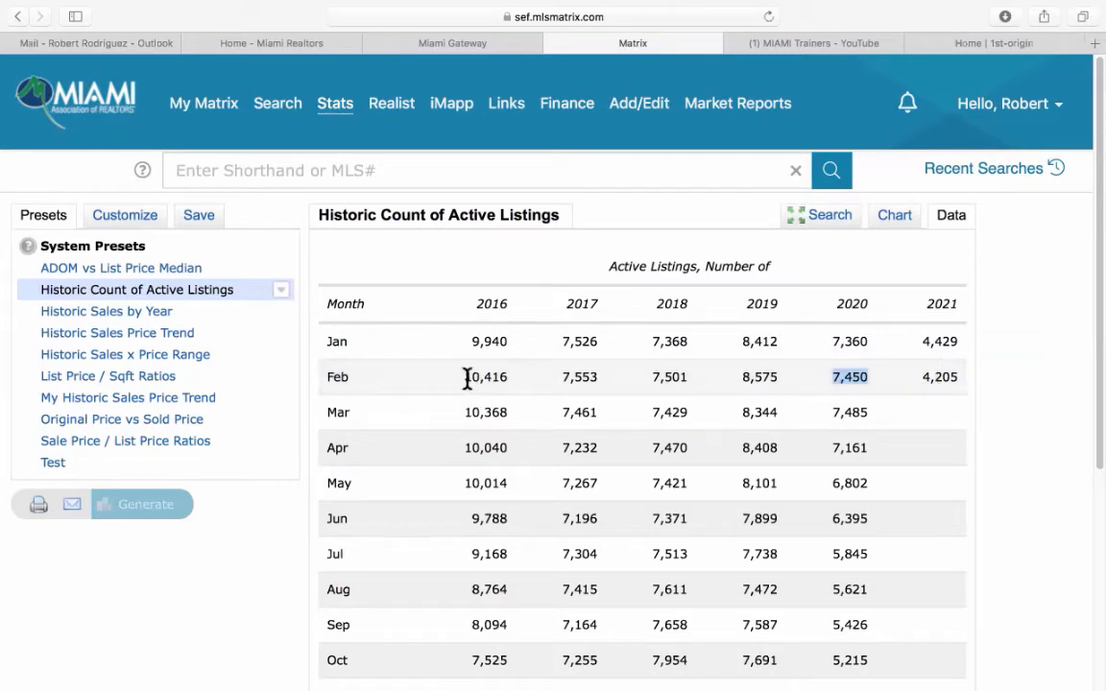
pyautogui.moveTo(464, 379); pyautogui.dragTo(513, 376)
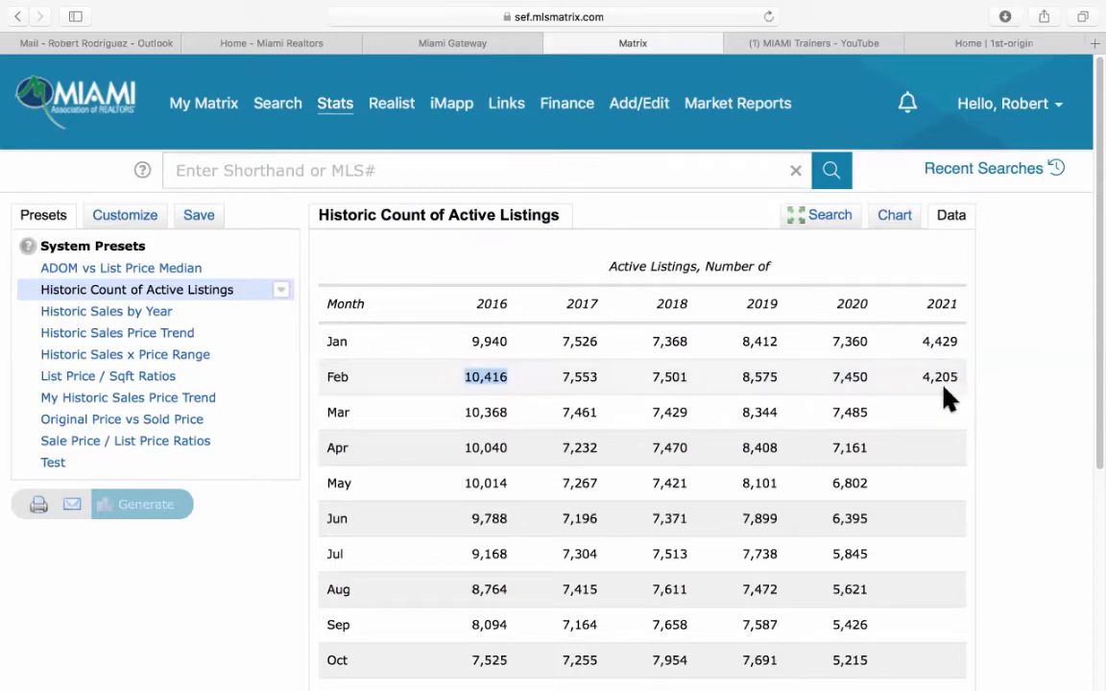
pyautogui.scroll(-3, 1000, 388)
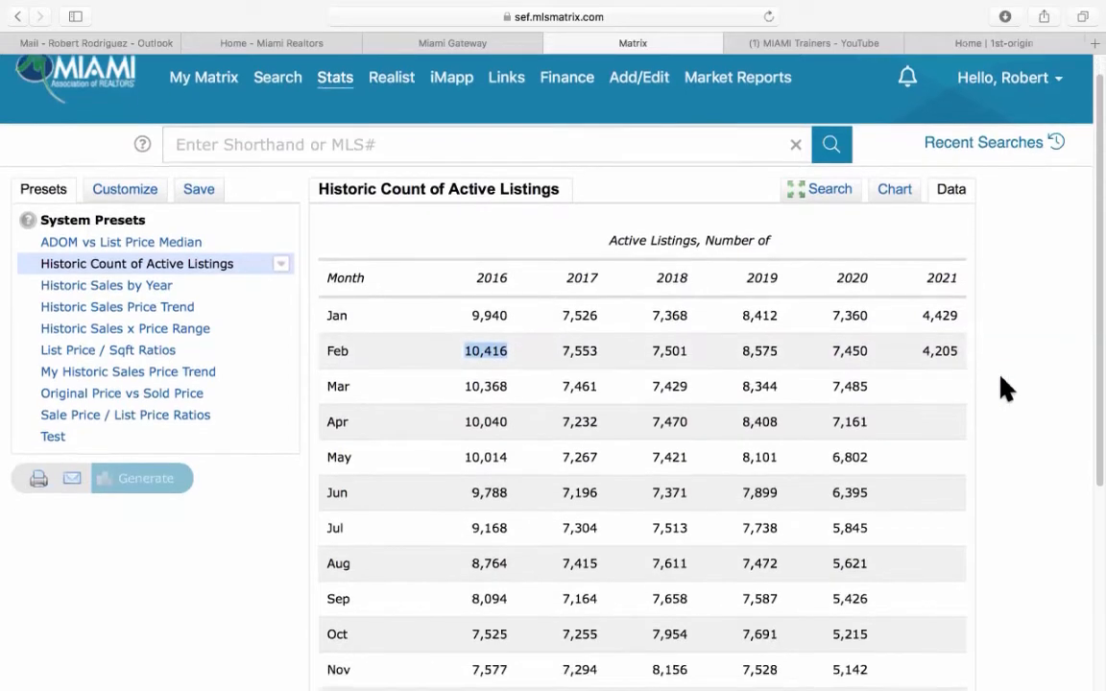
pyautogui.scroll(1, 1005, 387)
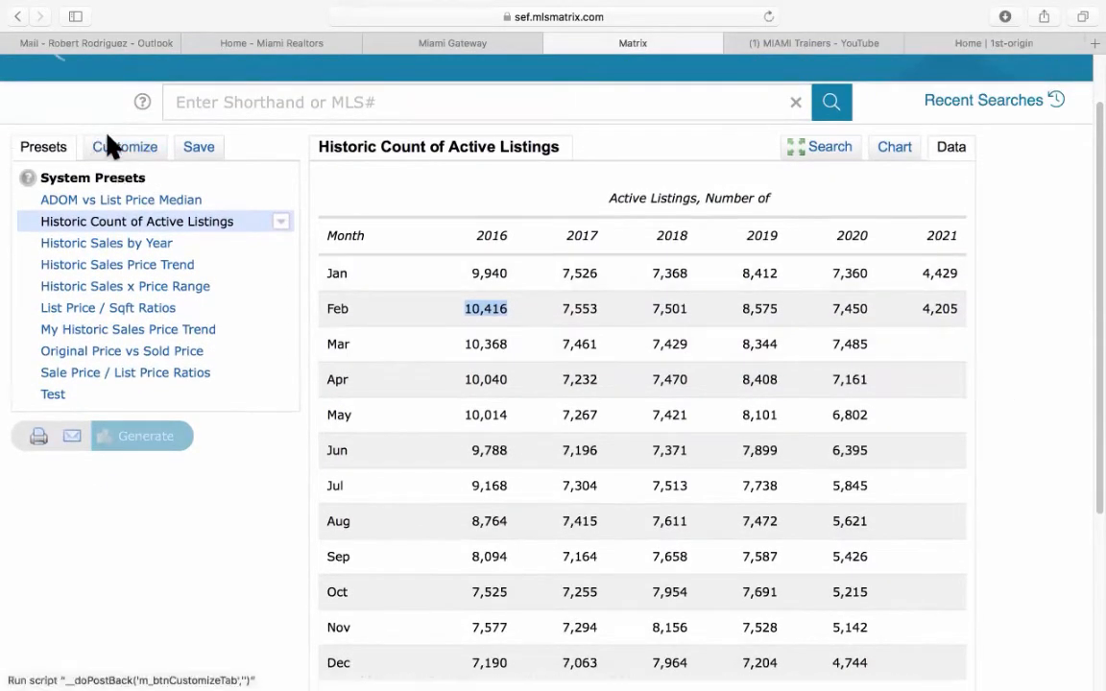
# Change the time frame to Past 10 Years, regenerate, and highlight Feb 2011's 10,811.
pyautogui.click(135, 161)
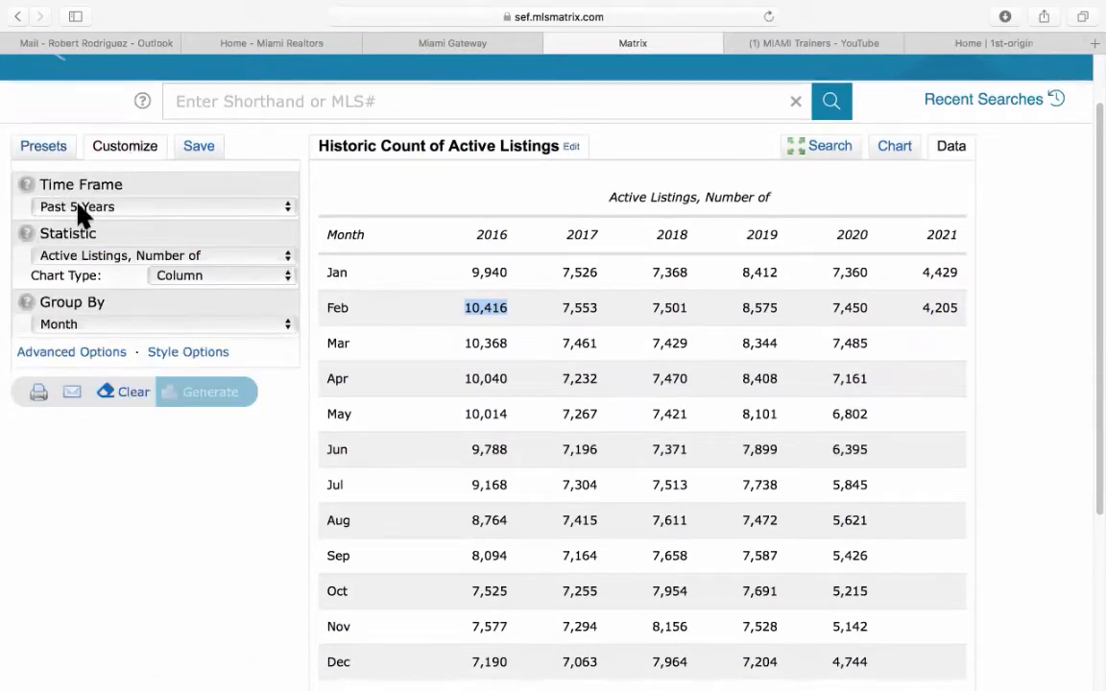
pyautogui.click(79, 206)
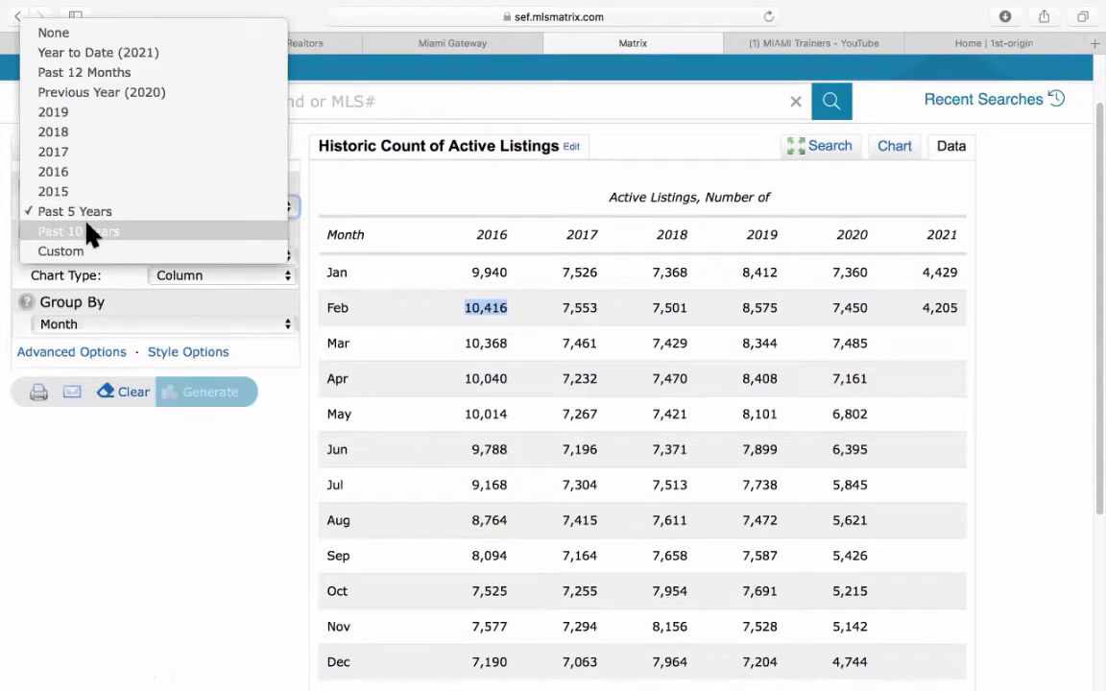
pyautogui.click(88, 231)
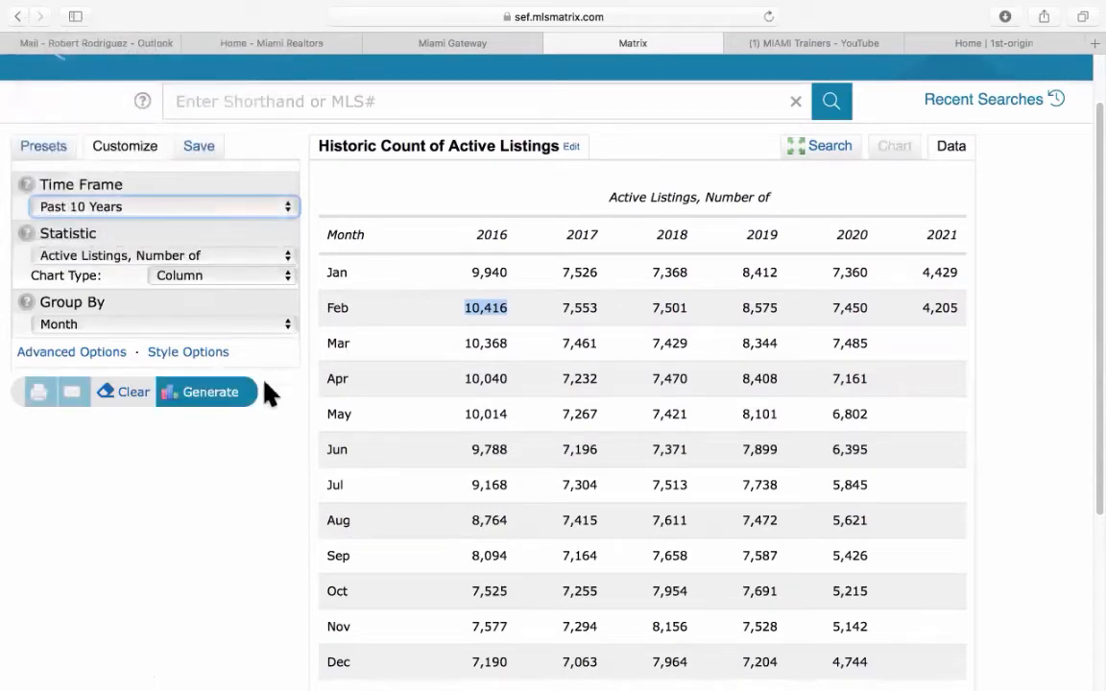
pyautogui.click(217, 396)
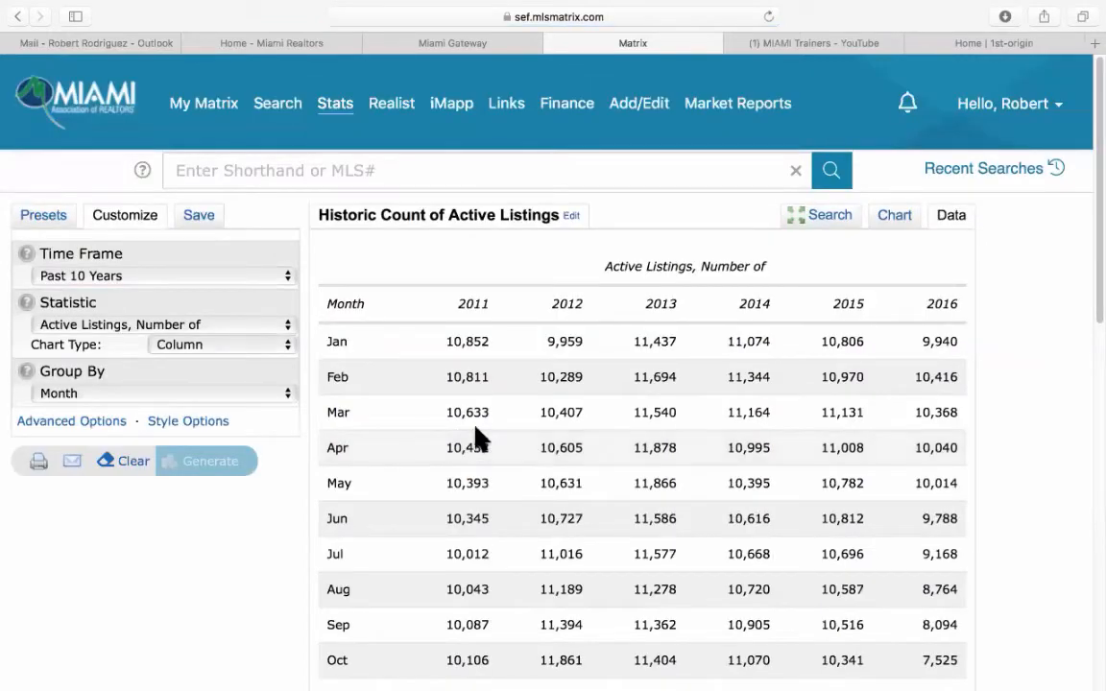
pyautogui.moveTo(447, 377); pyautogui.dragTo(490, 376)
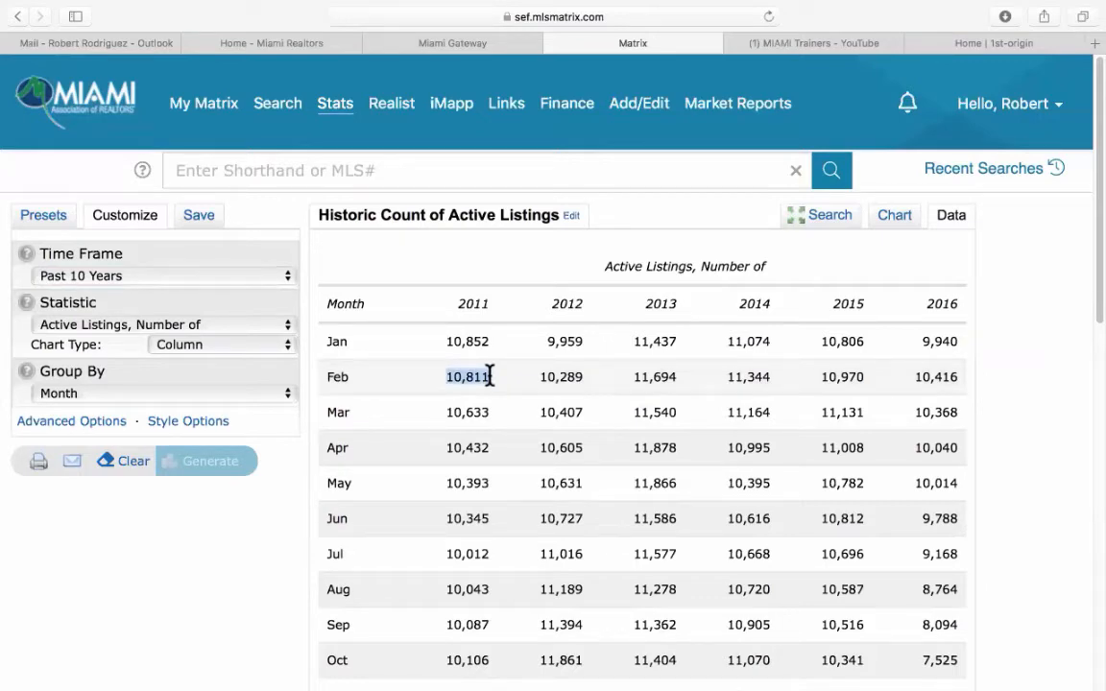
# Export the ten-year listing figures as CSV and return to the top.
pyautogui.scroll(-6, 757, 440)
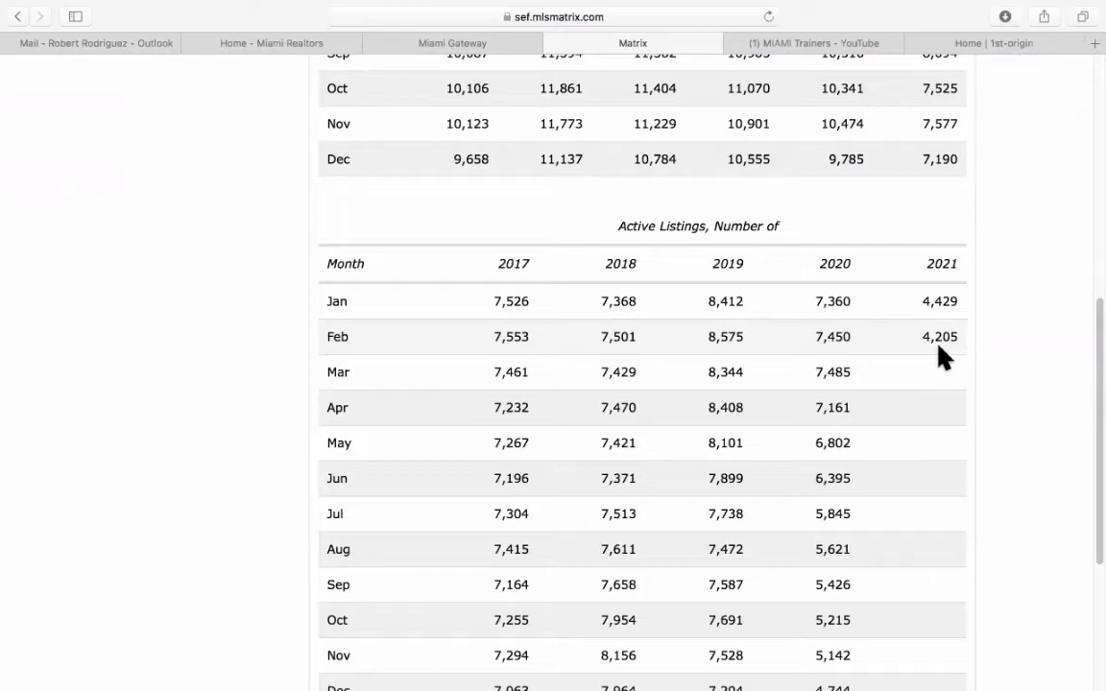
pyautogui.scroll(-5, 331, 394)
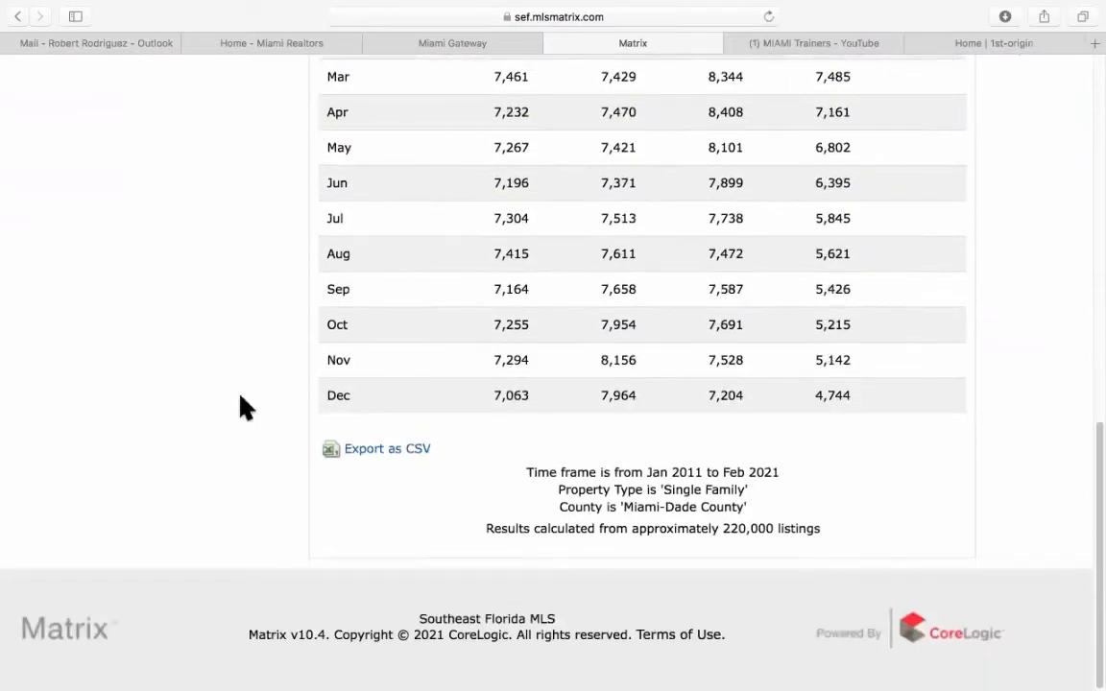
pyautogui.click(374, 450)
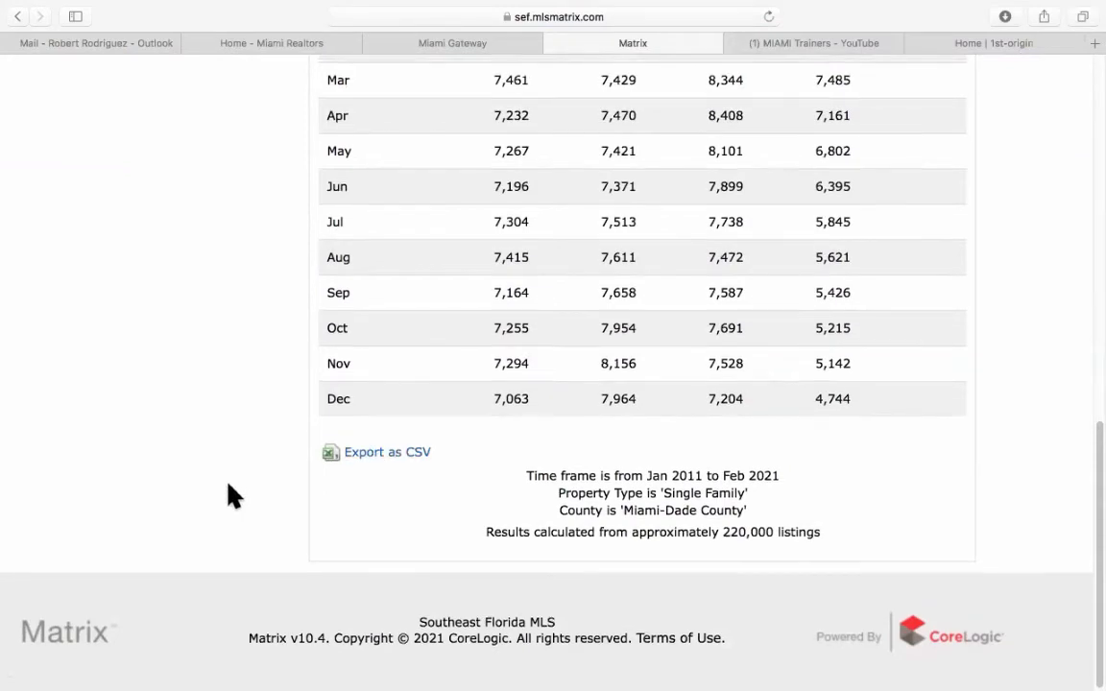
pyautogui.scroll(7, 228, 484)
pyautogui.scroll(5, 229, 494)
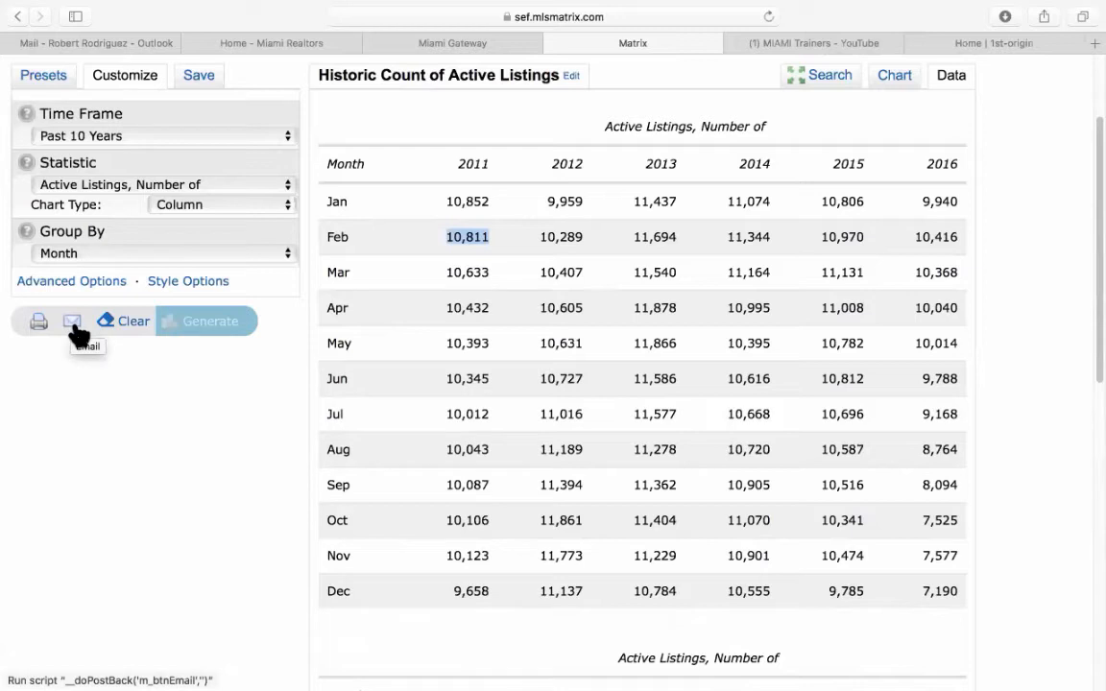
pyautogui.scroll(3, 77, 334)
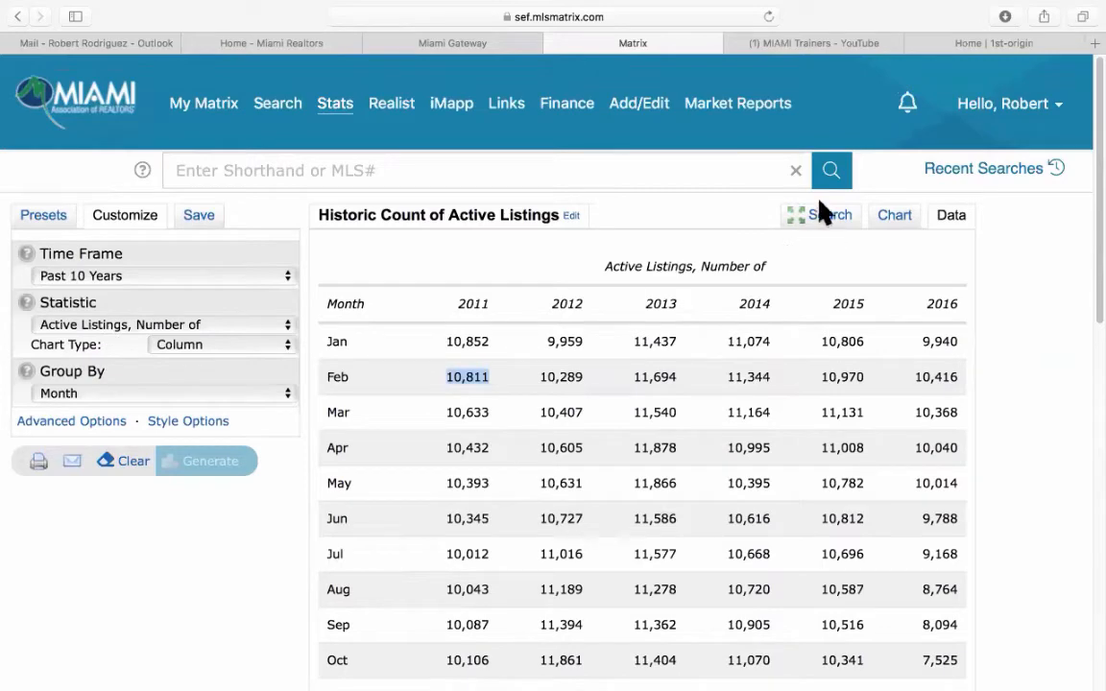
# Rerun for Broward County and view the table: 11,250 in Feb 2011, 3,731 in Feb 2021.
pyautogui.click(827, 217)
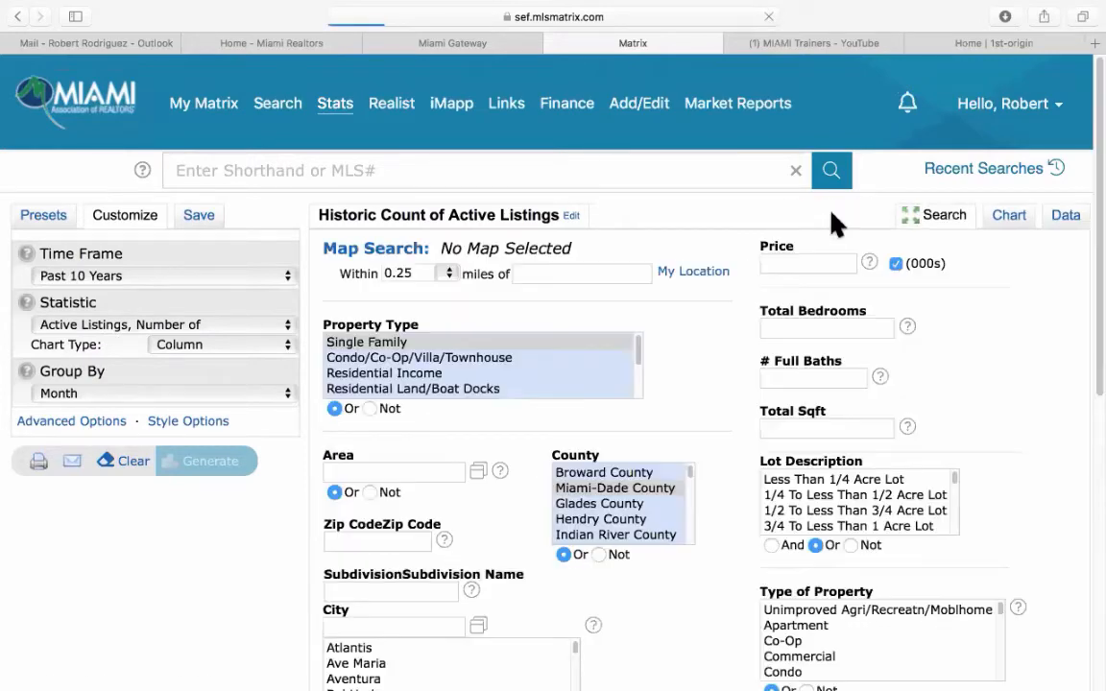
pyautogui.click(612, 474)
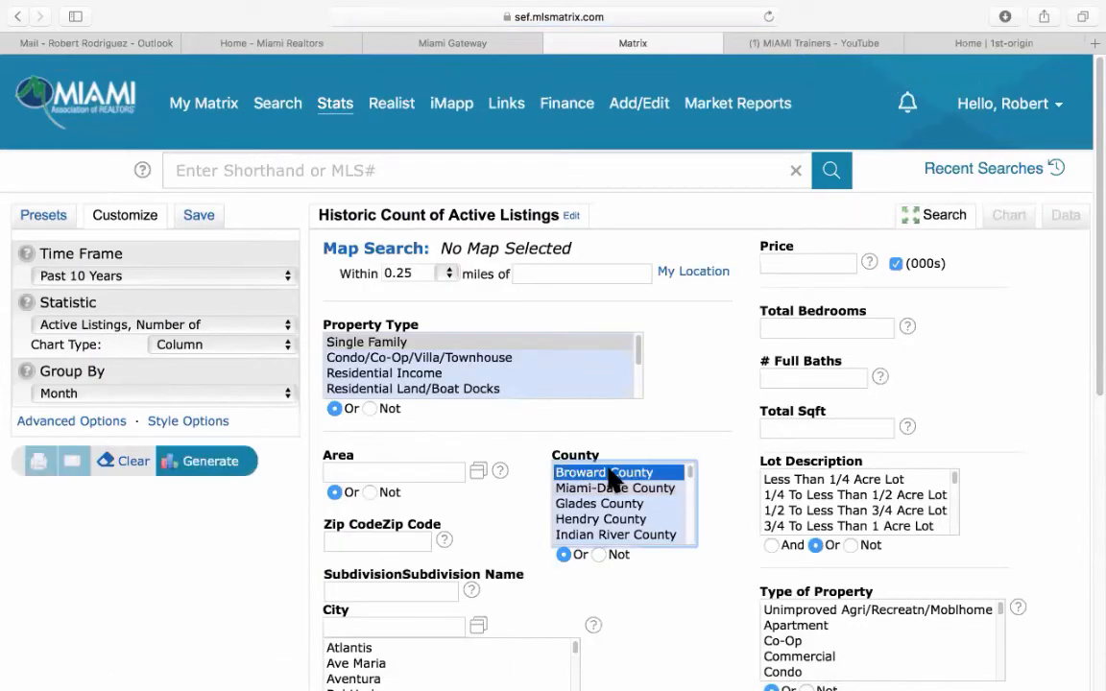
pyautogui.click(213, 465)
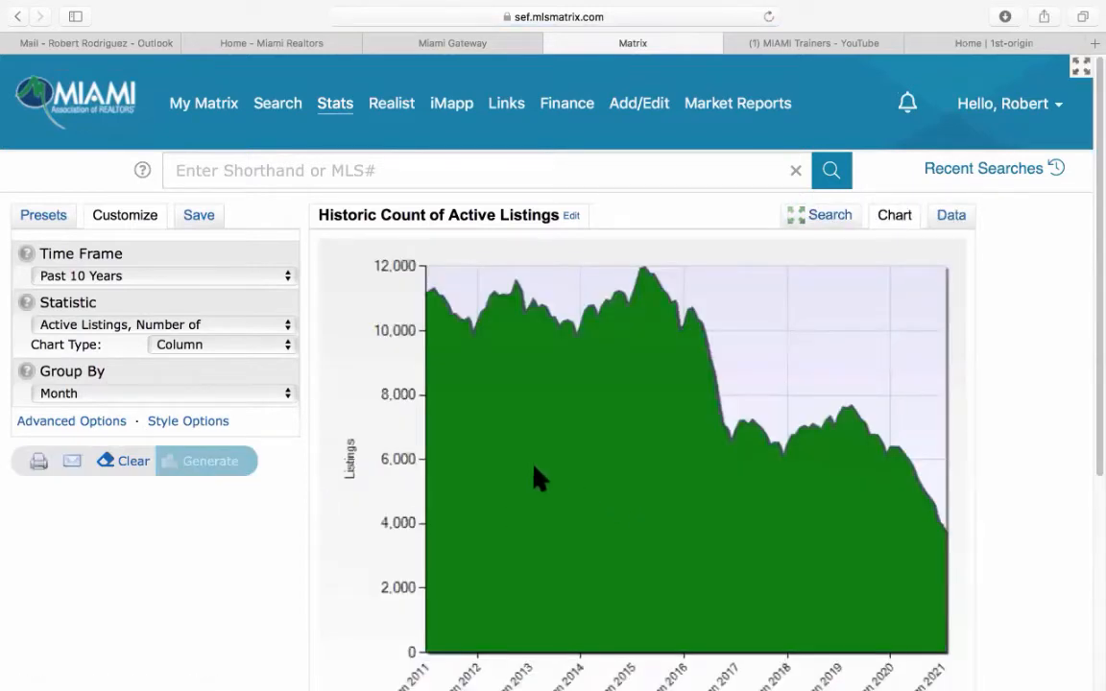
pyautogui.scroll(-2, 535, 477)
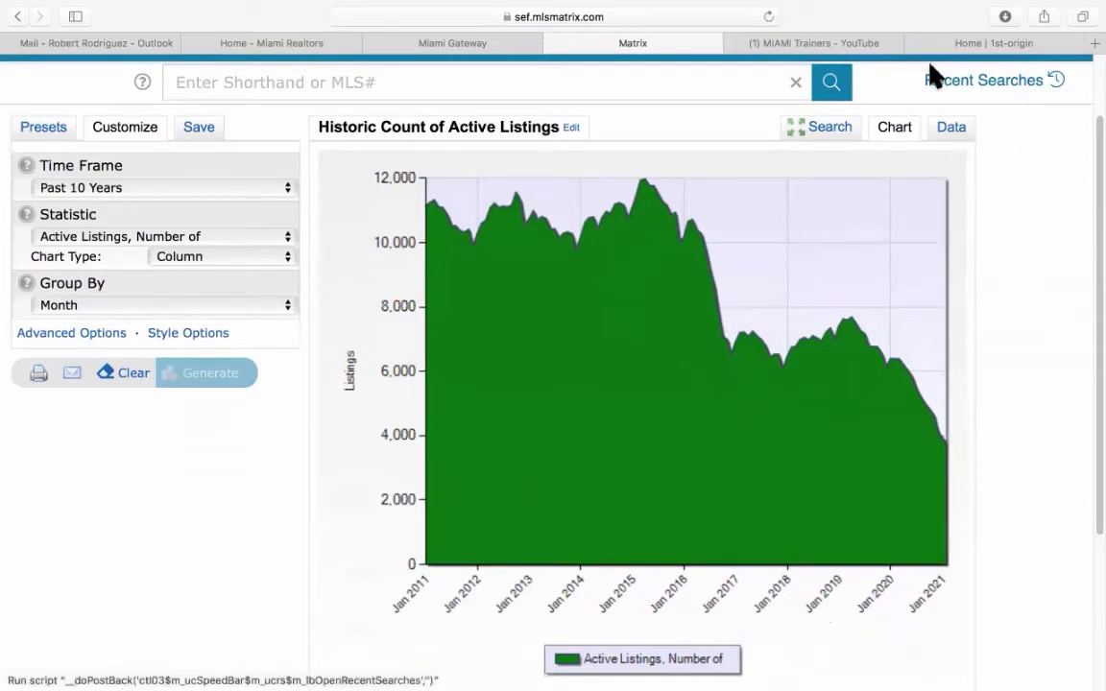
pyautogui.click(949, 134)
pyautogui.scroll(-8, 1035, 331)
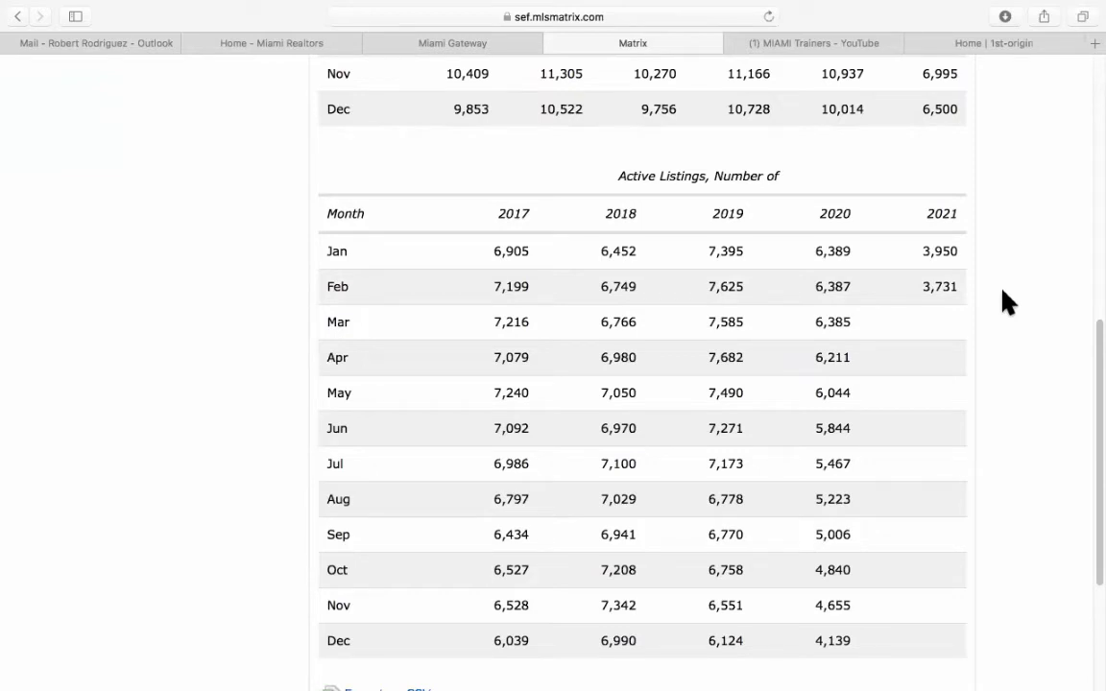
pyautogui.scroll(10, 1006, 301)
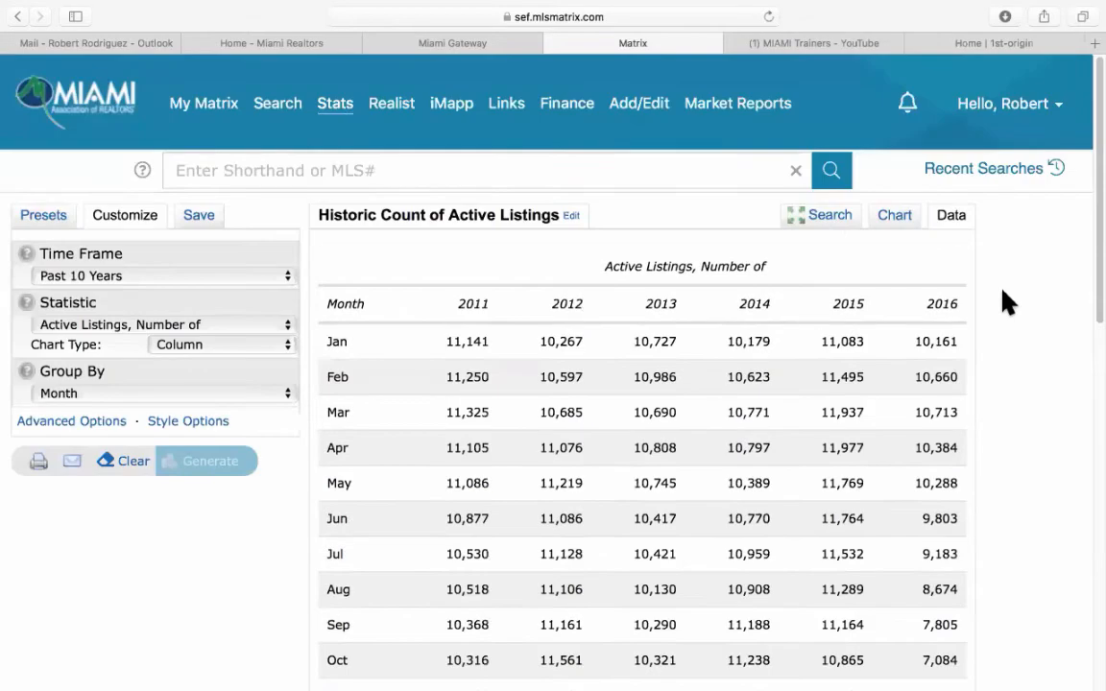
# Switch criteria to Condo/Co-Op/Villa/Townhouse in Miami-Dade County and regenerate the chart.
pyautogui.click(824, 217)
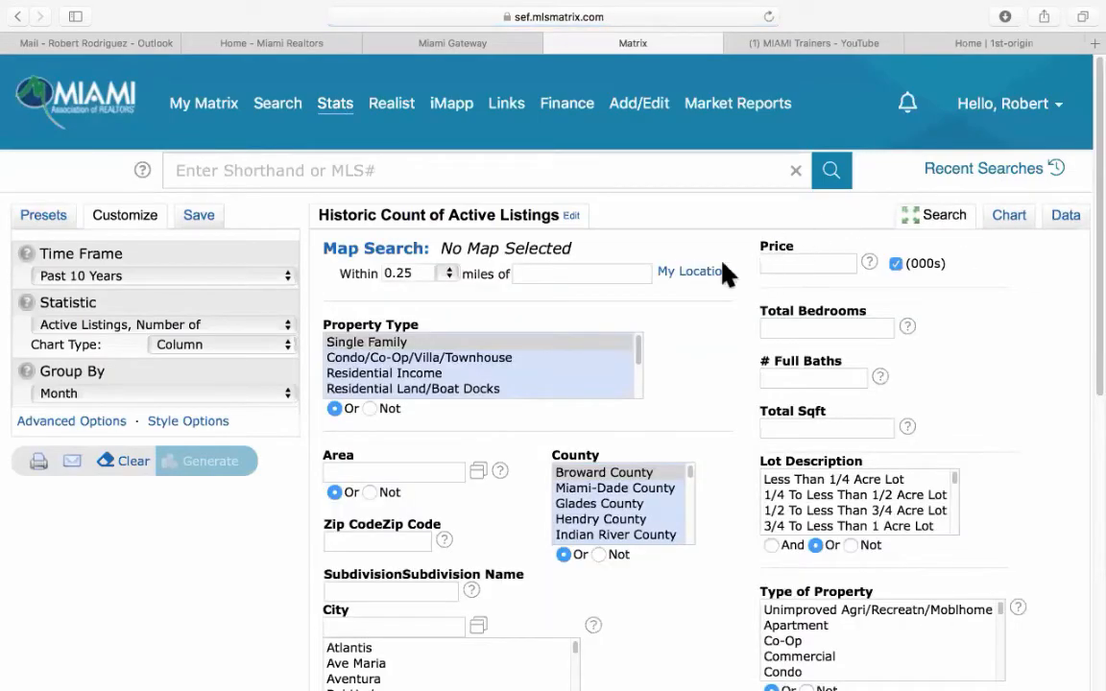
pyautogui.click(360, 357)
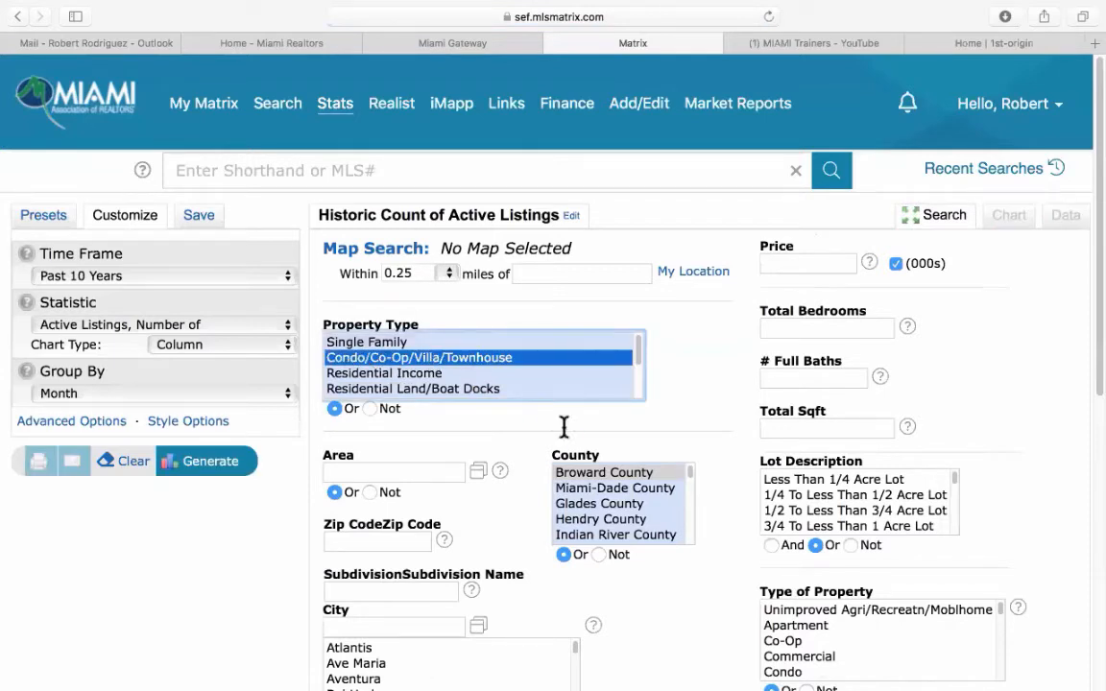
pyautogui.click(613, 490)
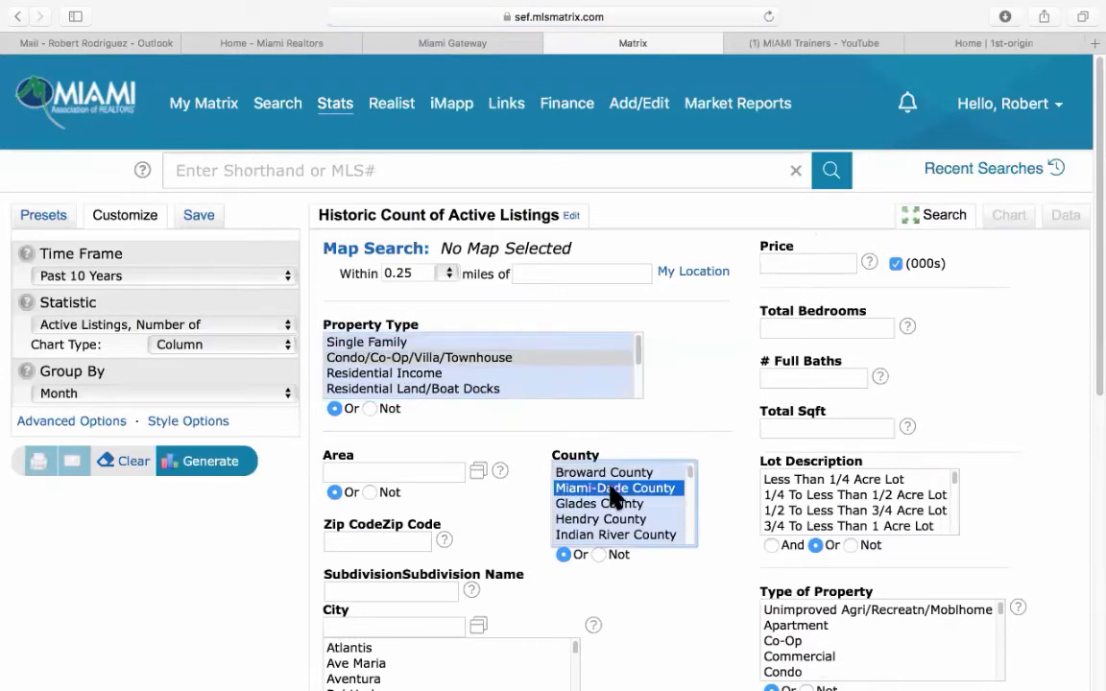
pyautogui.click(227, 462)
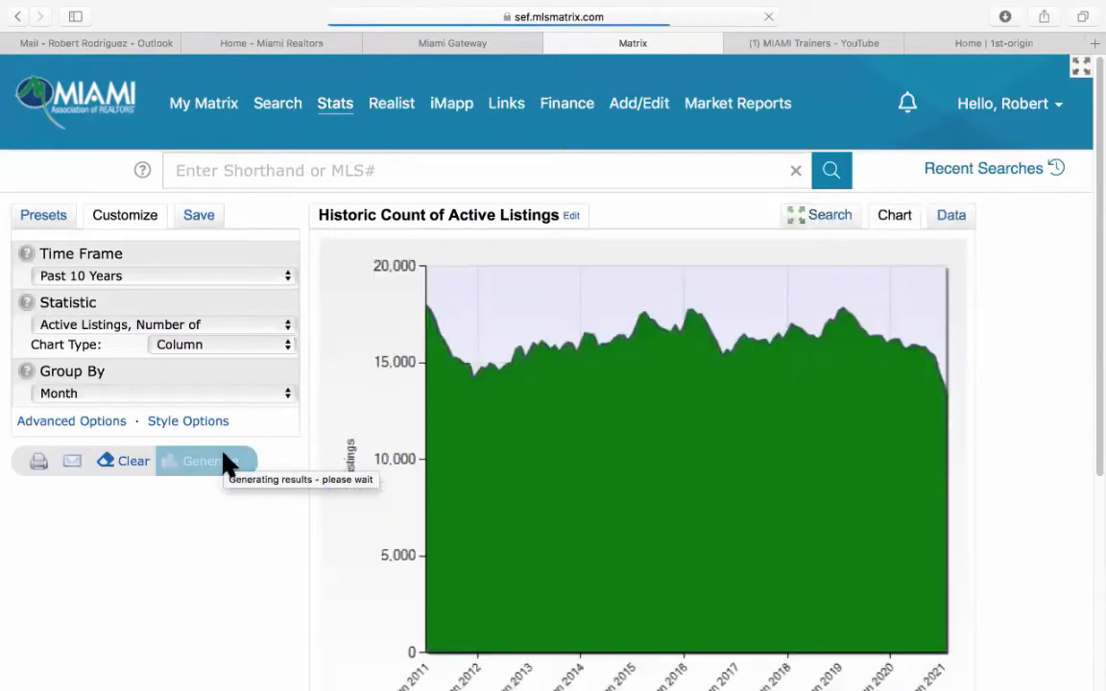
pyautogui.scroll(-1, 581, 548)
pyautogui.scroll(-1, 590, 546)
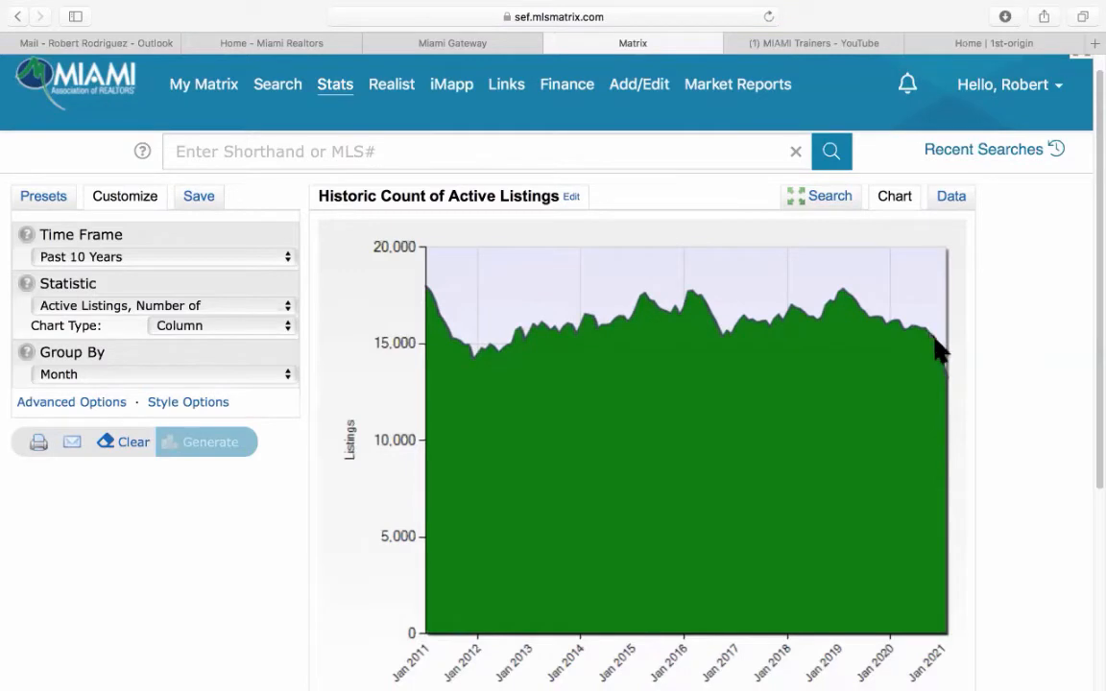
pyautogui.scroll(-3, 986, 423)
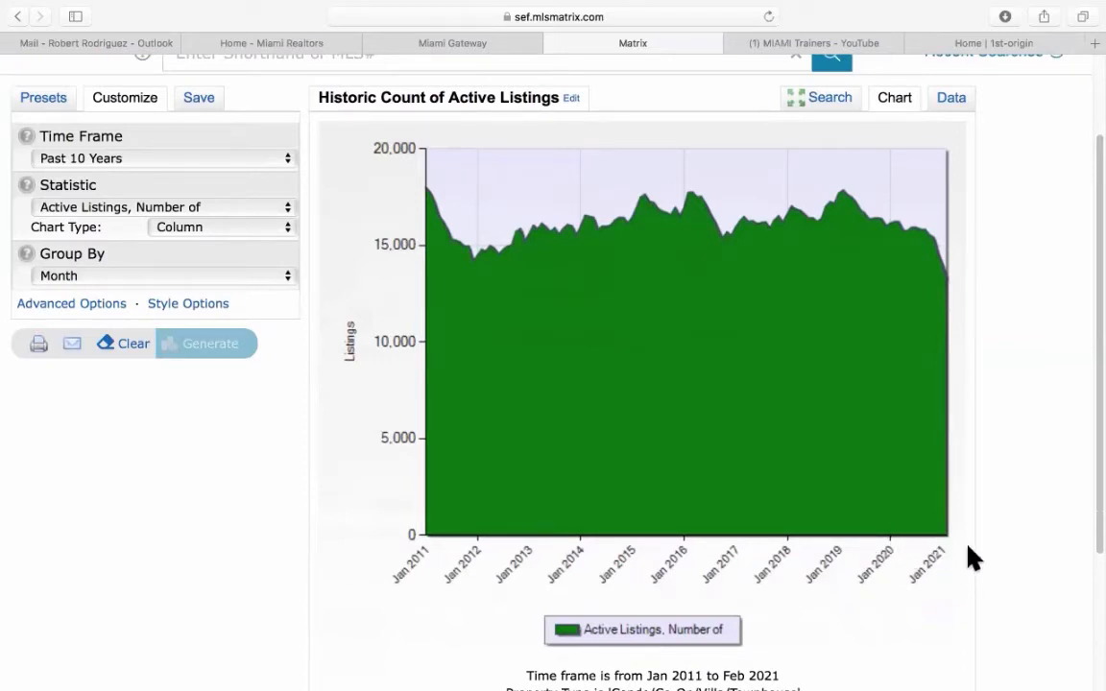
pyautogui.scroll(-4, 969, 558)
pyautogui.scroll(7, 970, 558)
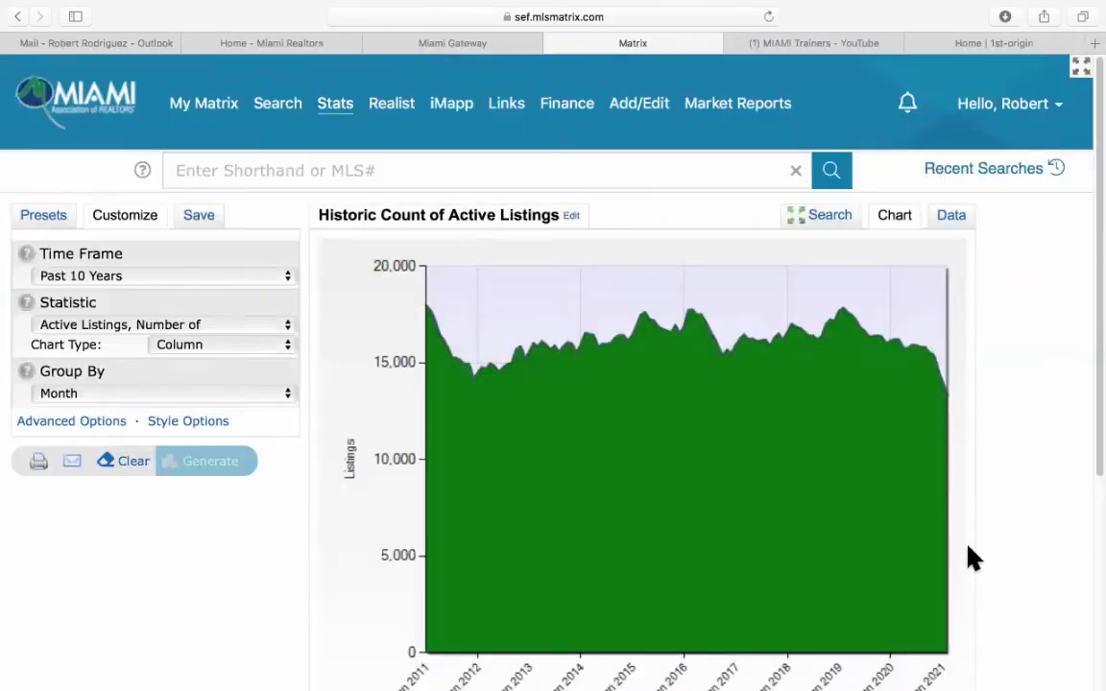
# View the condo figures monthly: 17,756 in Feb 2011, 13,332 in Feb 2021.
pyautogui.click(952, 216)
pyautogui.scroll(-1, 1018, 355)
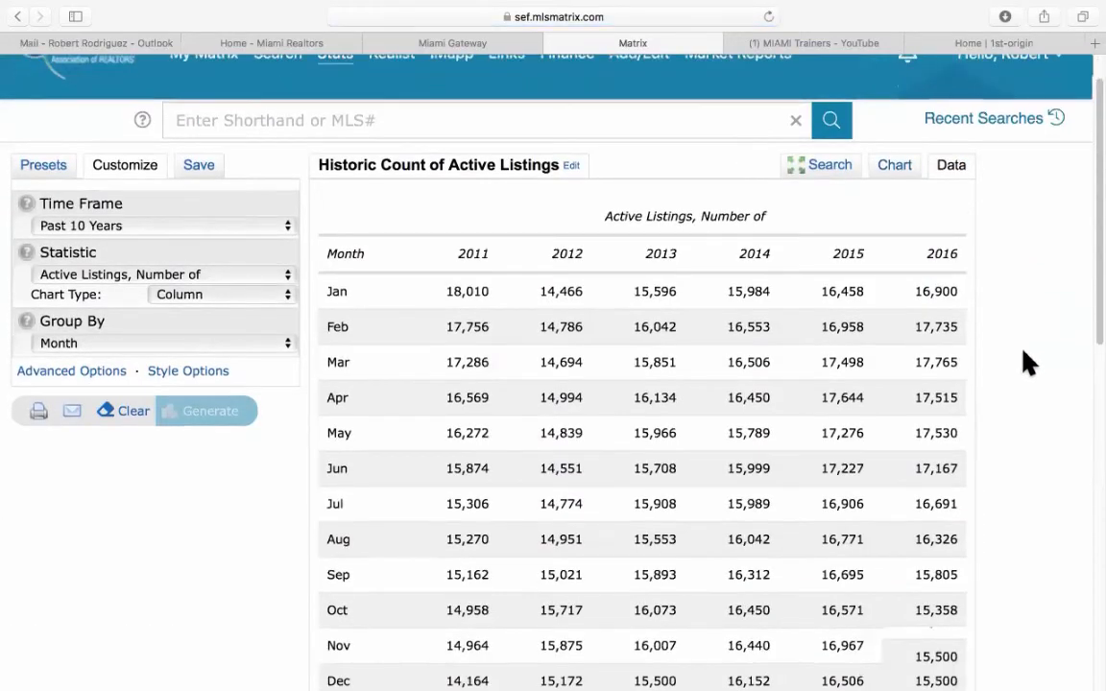
pyautogui.scroll(-7, 1026, 363)
pyautogui.scroll(2, 1026, 363)
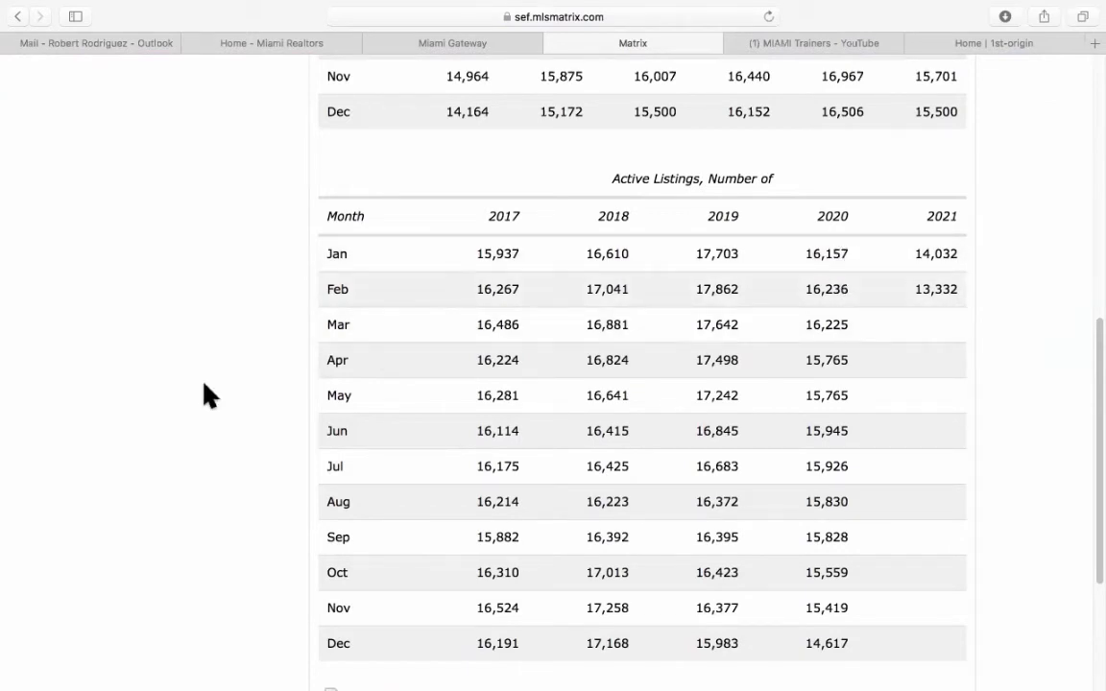
pyautogui.scroll(10, 205, 401)
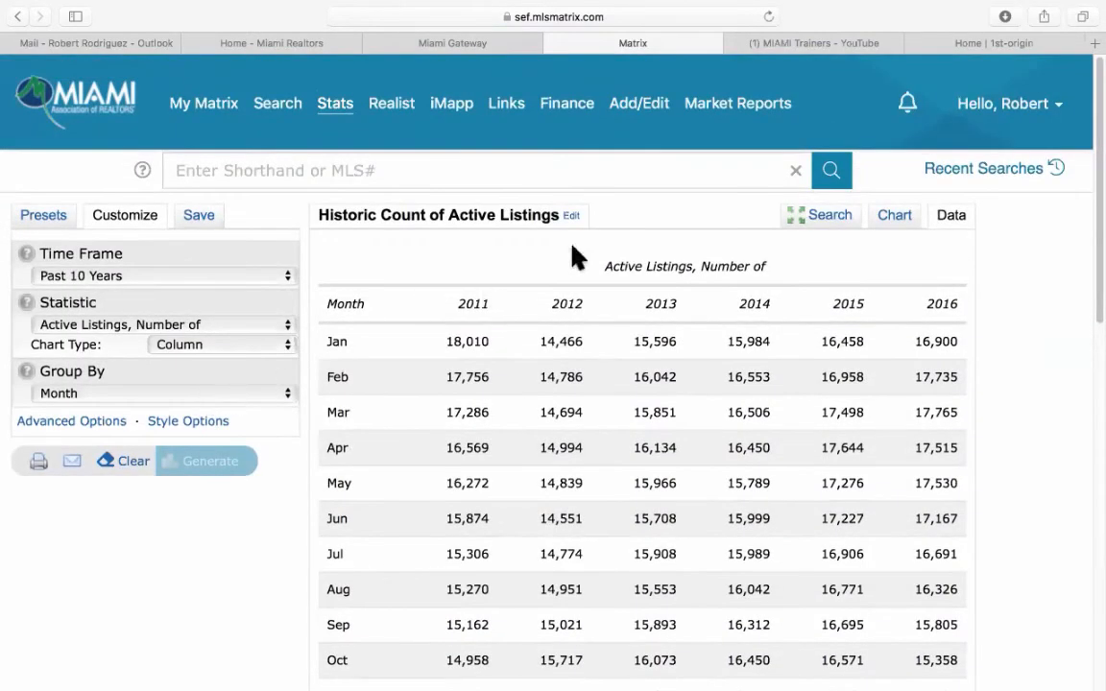
# Reset Property Type to Single Family in the stats criteria and show the System Presets list.
pyautogui.click(826, 219)
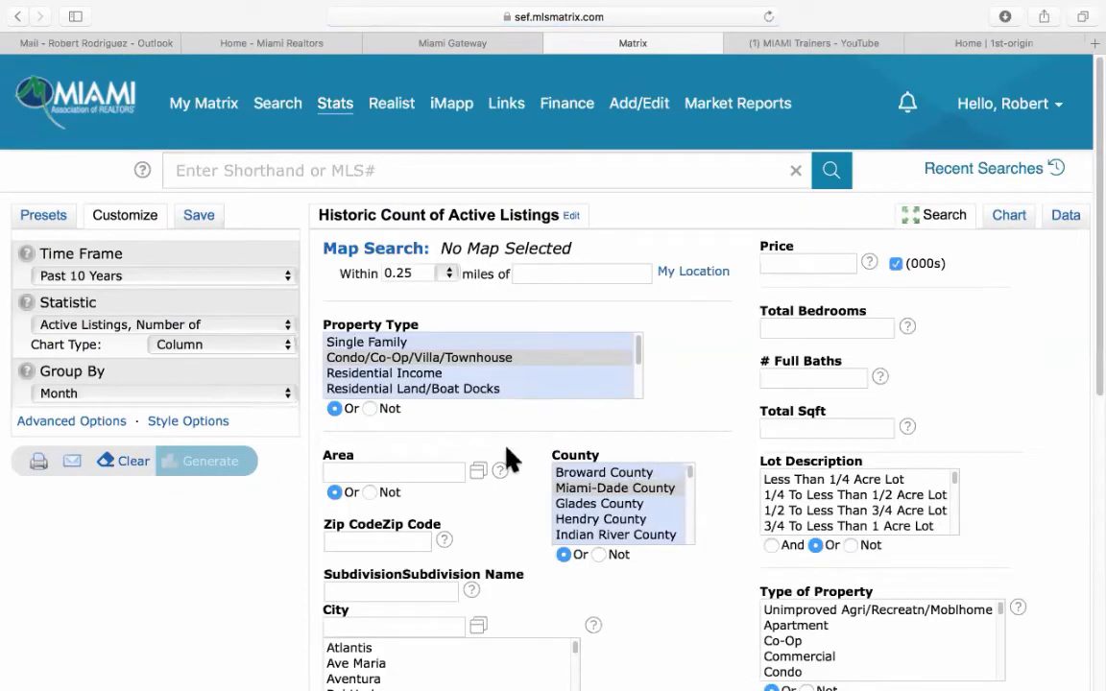
pyautogui.scroll(-1, 514, 451)
pyautogui.scroll(-1, 528, 447)
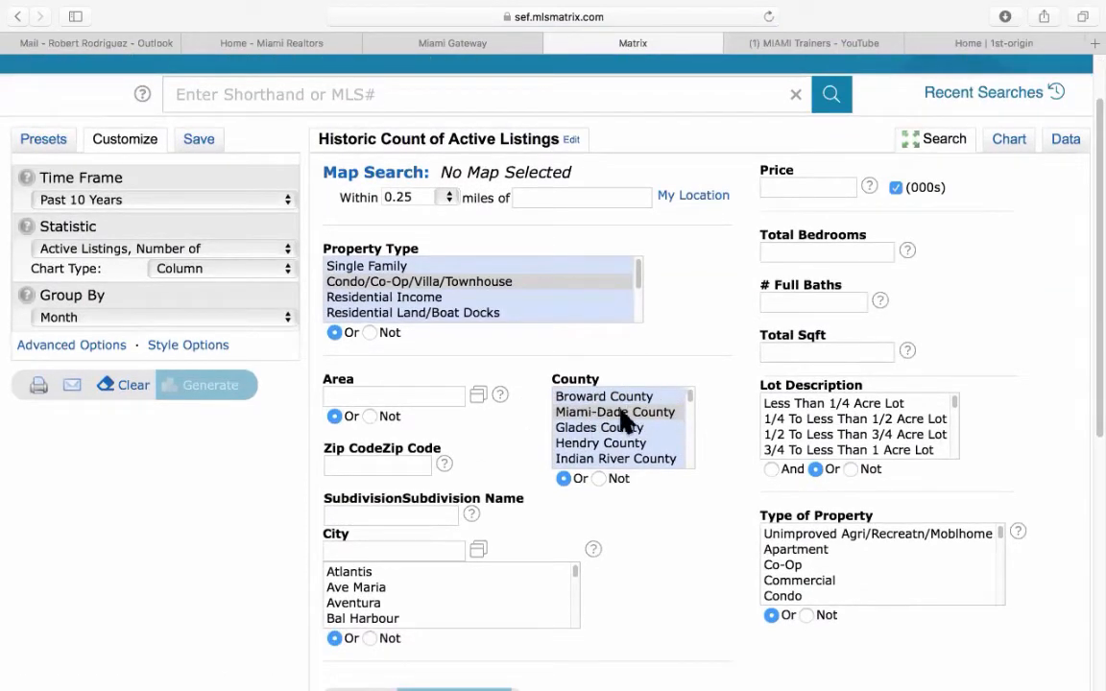
pyautogui.scroll(2, 624, 422)
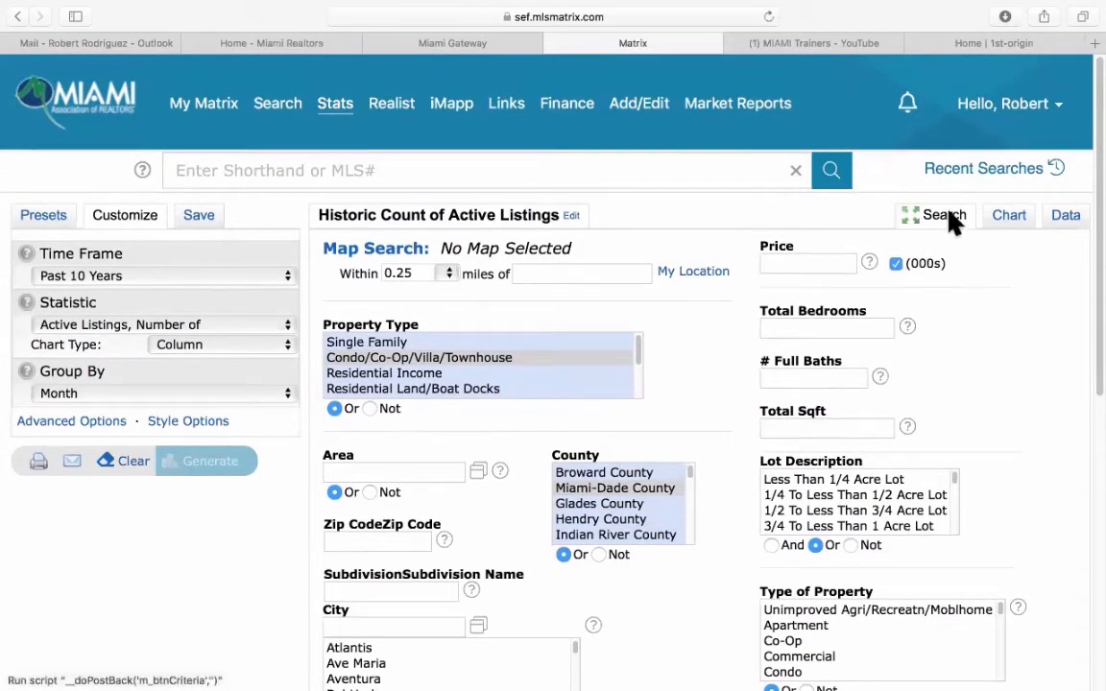
pyautogui.click(946, 216)
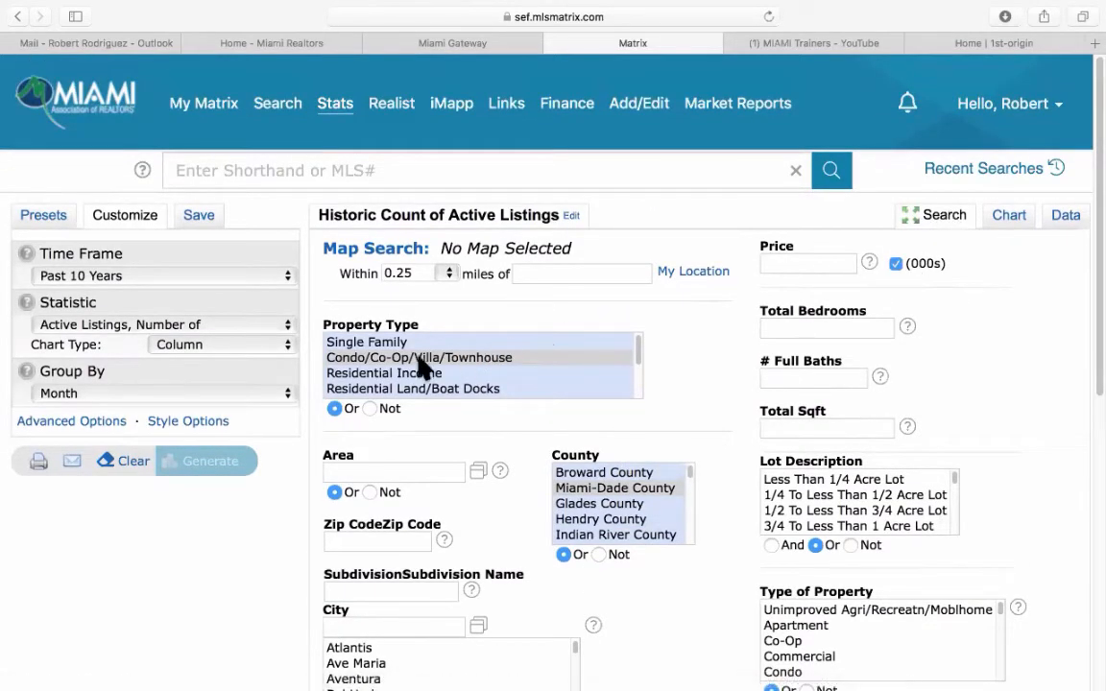
pyautogui.click(383, 344)
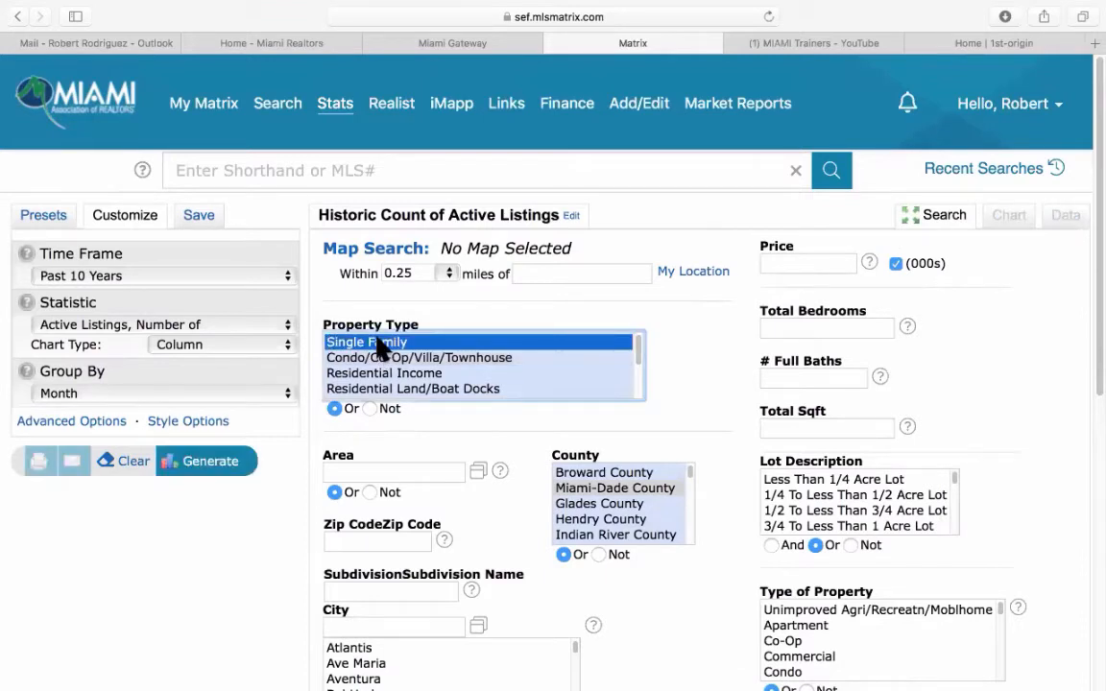
pyautogui.click(46, 217)
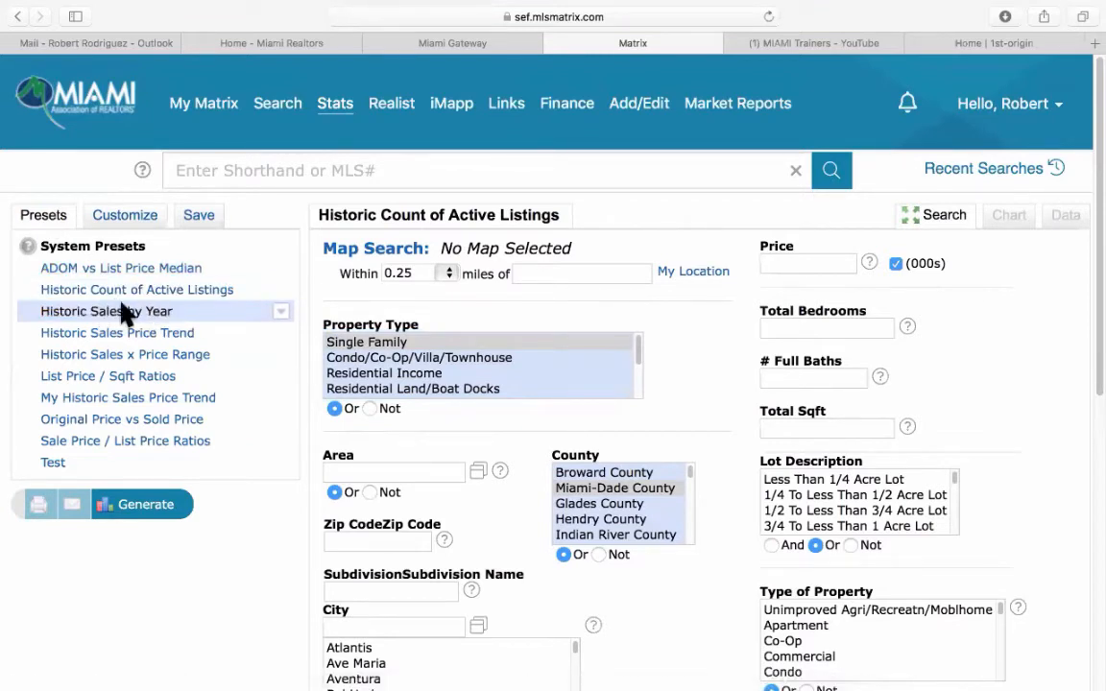
# Generate Historic Sales by Year and view Miami-Dade Single Family monthly sales, 2015–2020, as a table.
pyautogui.click(180, 313)
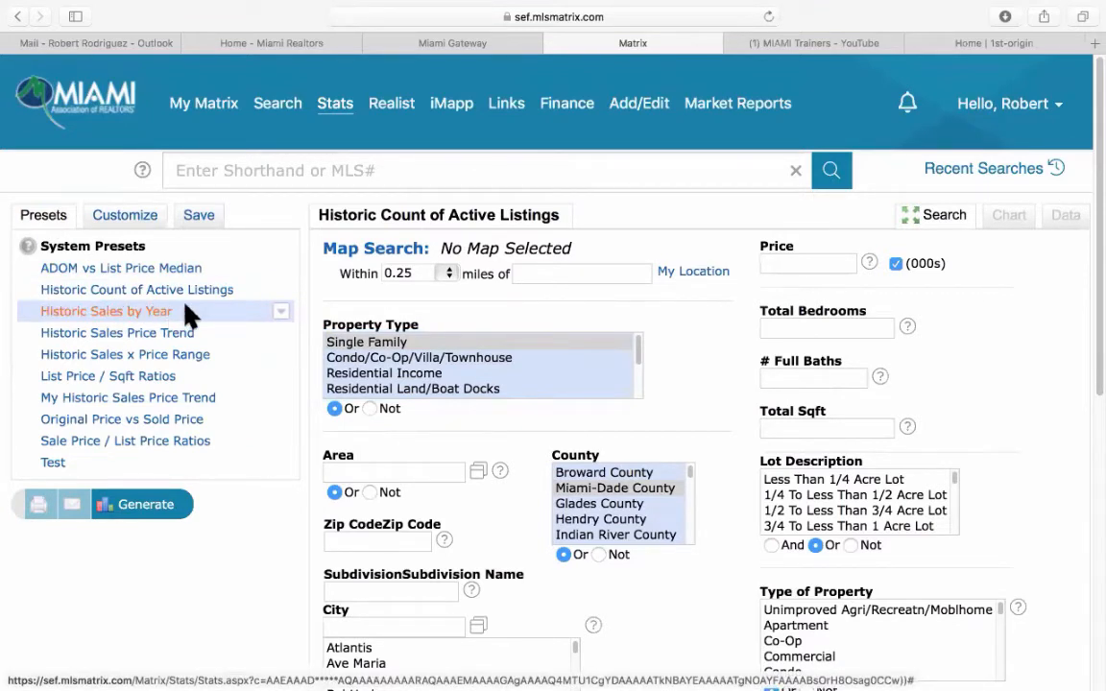
pyautogui.click(159, 507)
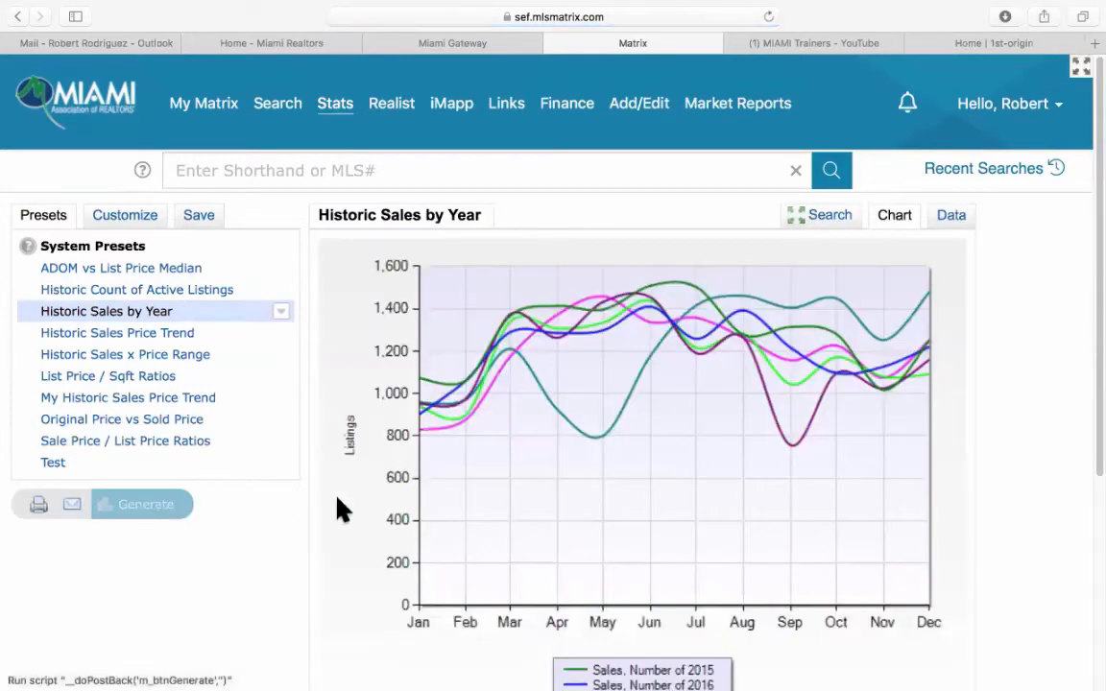
pyautogui.click(953, 216)
pyautogui.scroll(-3, 990, 374)
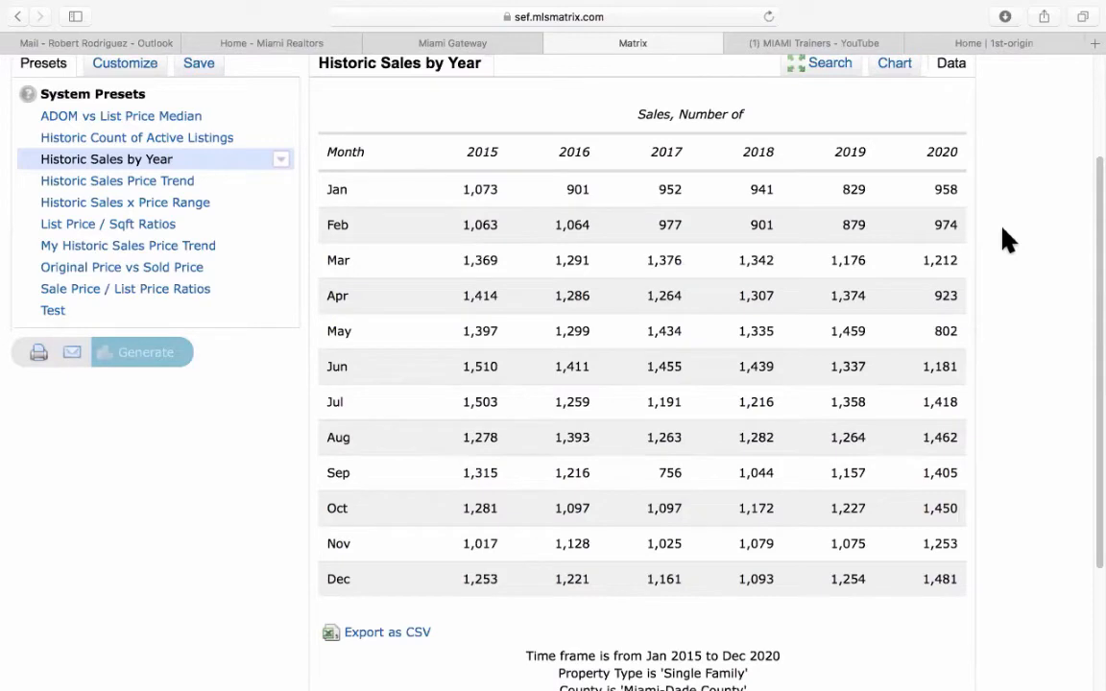
pyautogui.scroll(2, 1006, 238)
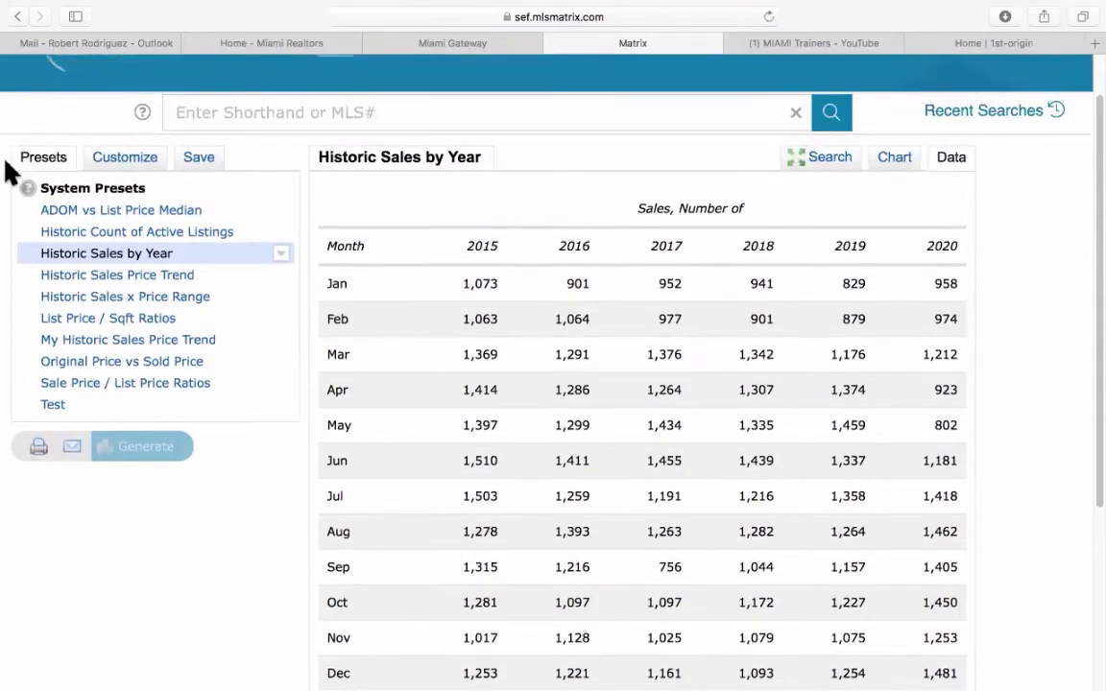
# Change the report's time frame to Year to Date (2021) and regenerate it.
pyautogui.click(121, 162)
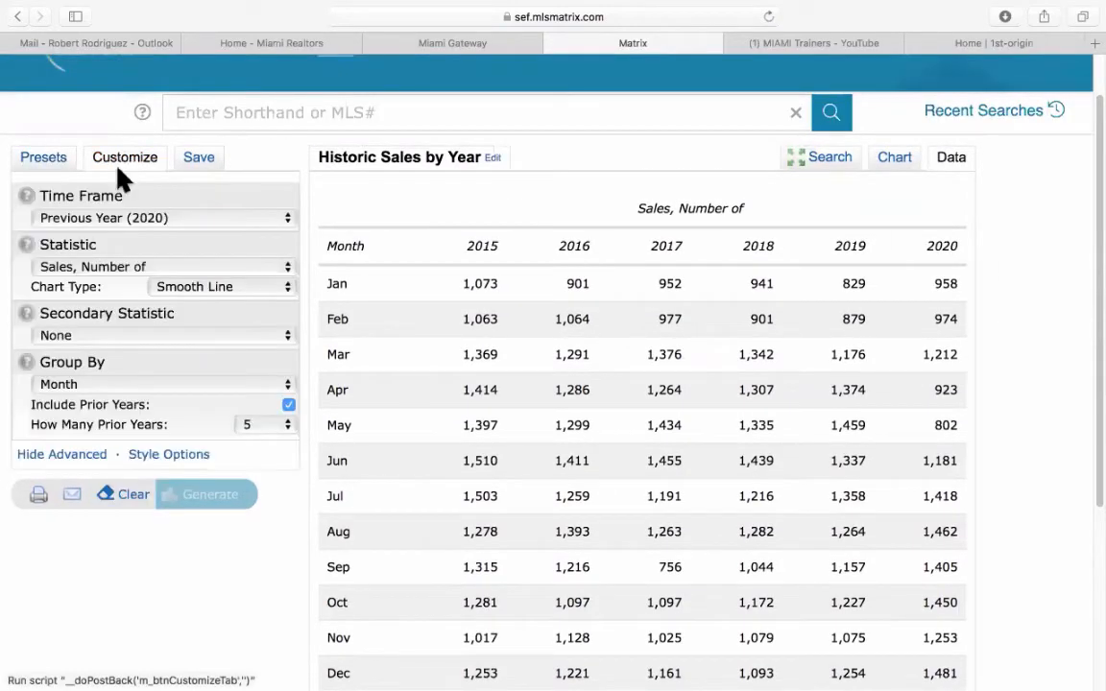
pyautogui.click(116, 219)
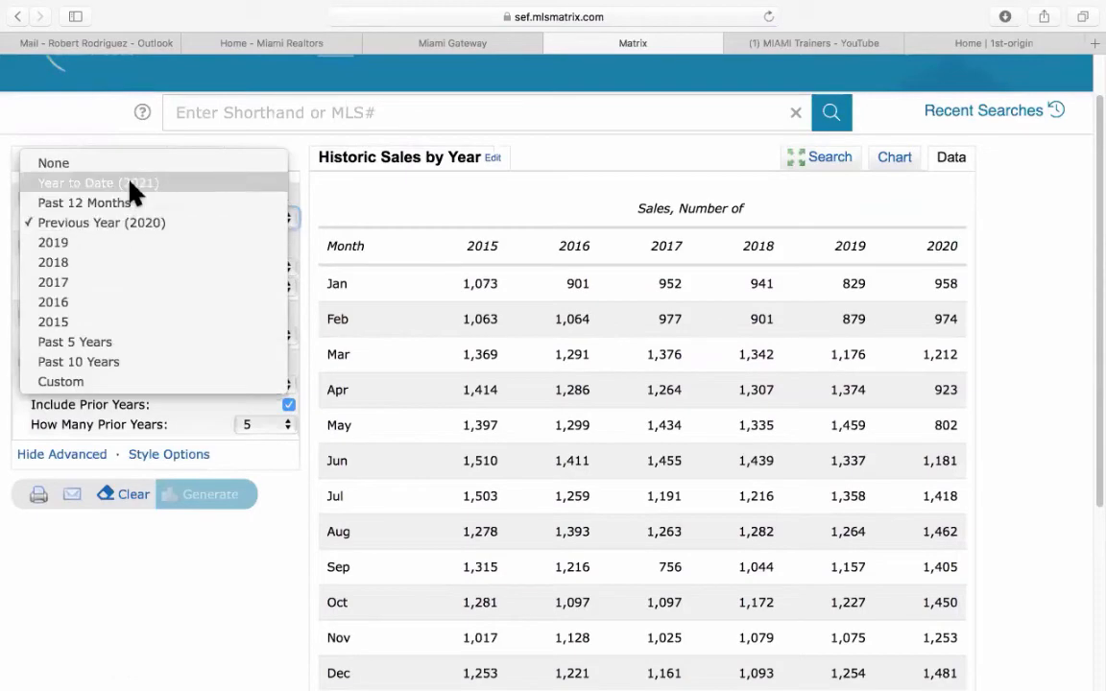
pyautogui.click(131, 192)
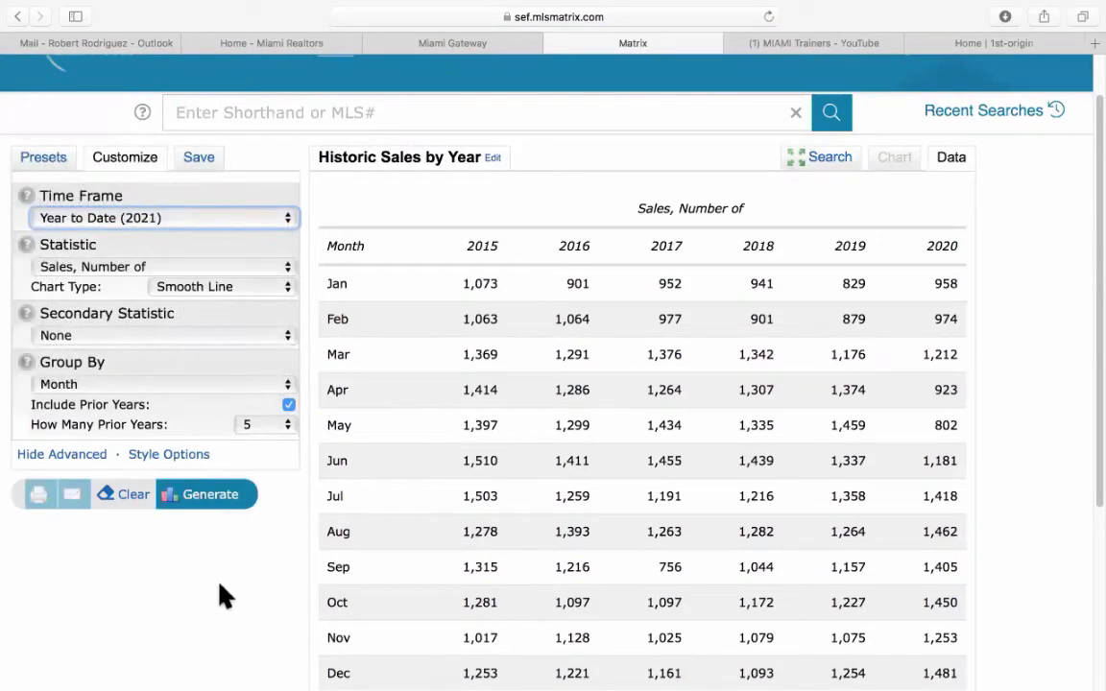
pyautogui.click(231, 509)
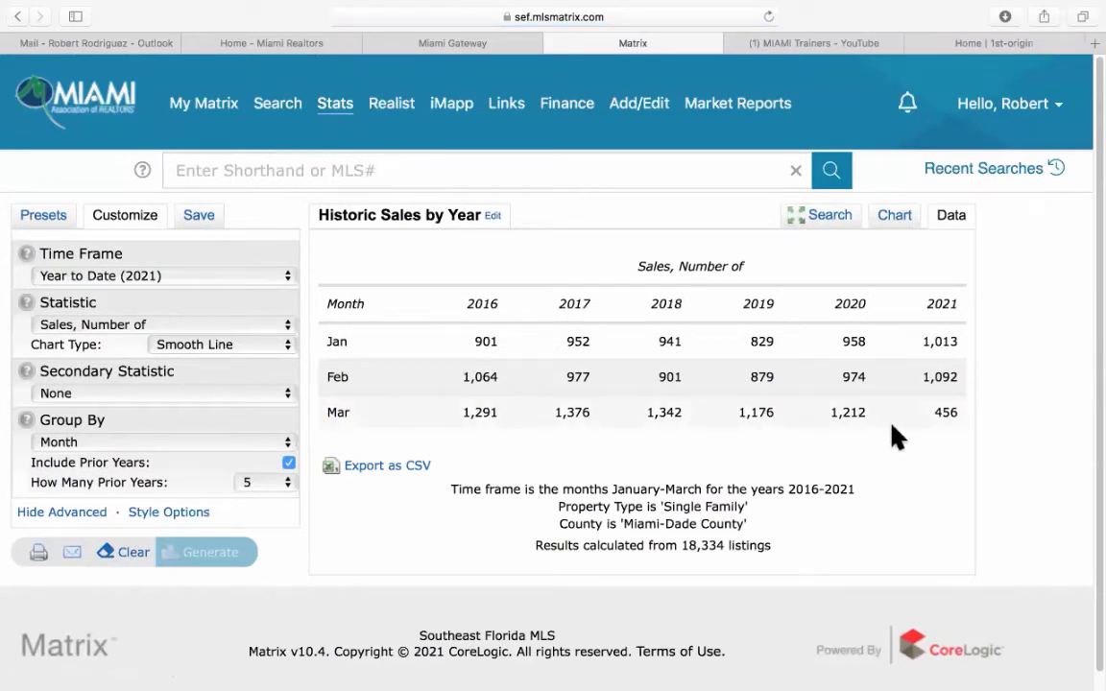
# Highlight the January and February 2021 sales counts against their 2020 figures.
pyautogui.moveTo(921, 342); pyautogui.dragTo(957, 342)
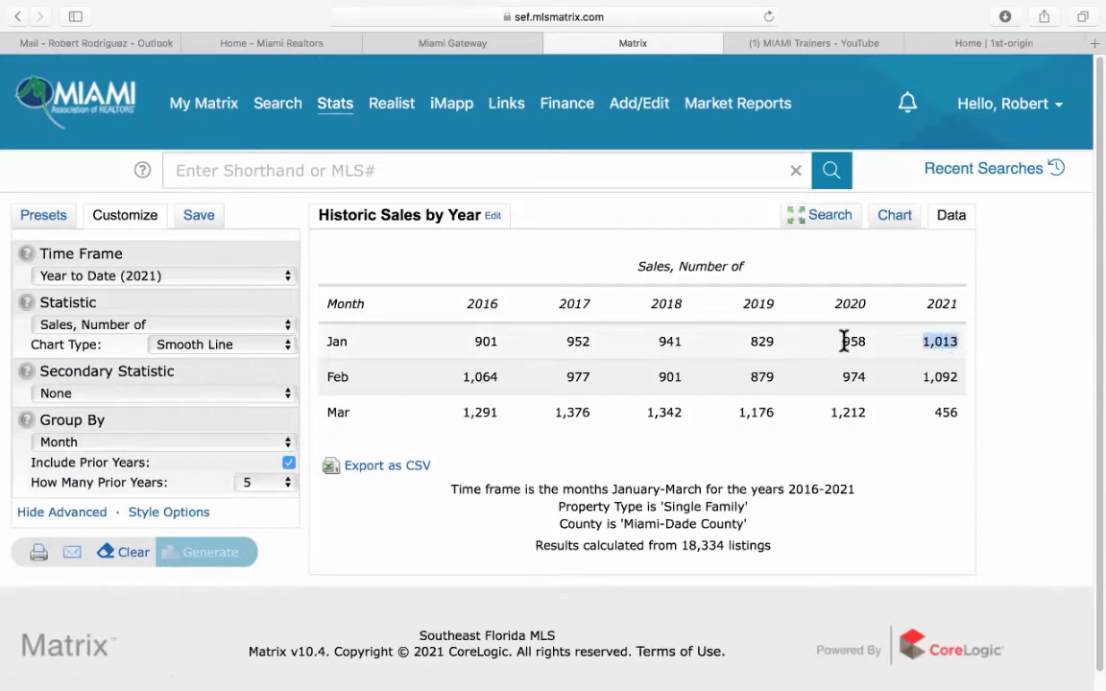
pyautogui.moveTo(844, 342); pyautogui.dragTo(870, 340)
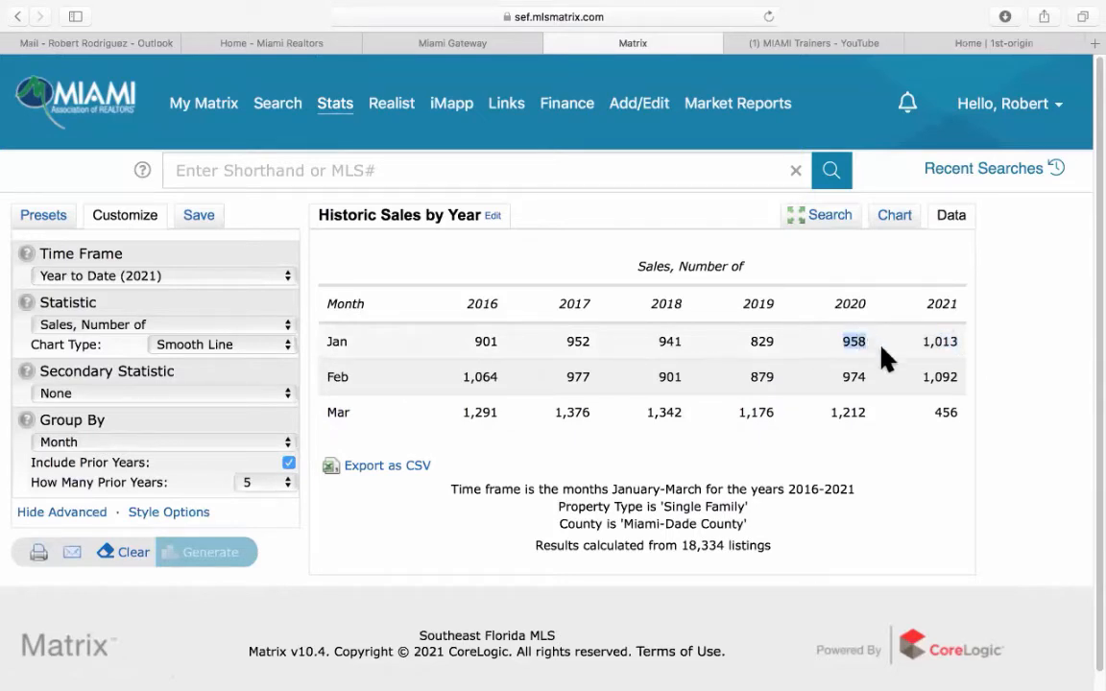
pyautogui.moveTo(924, 376); pyautogui.dragTo(961, 377)
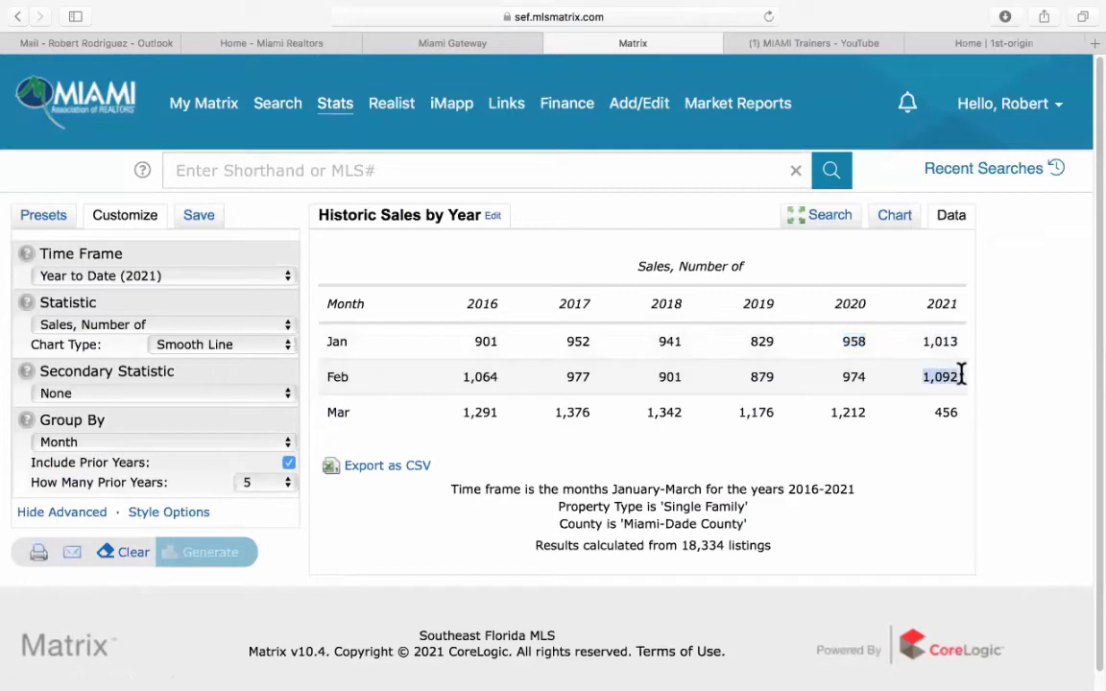
pyautogui.moveTo(841, 378); pyautogui.dragTo(873, 376)
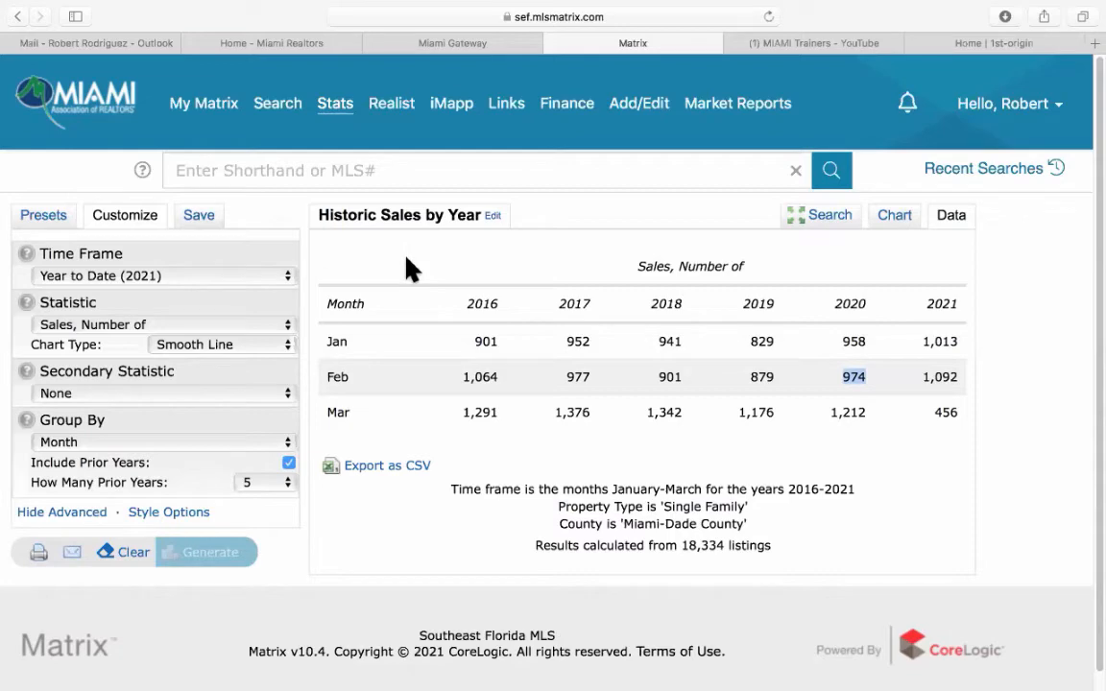
# Return to the search criteria and select the Historic Sales Price Trend preset, keeping Single Family, Miami-Dade.
pyautogui.click(825, 219)
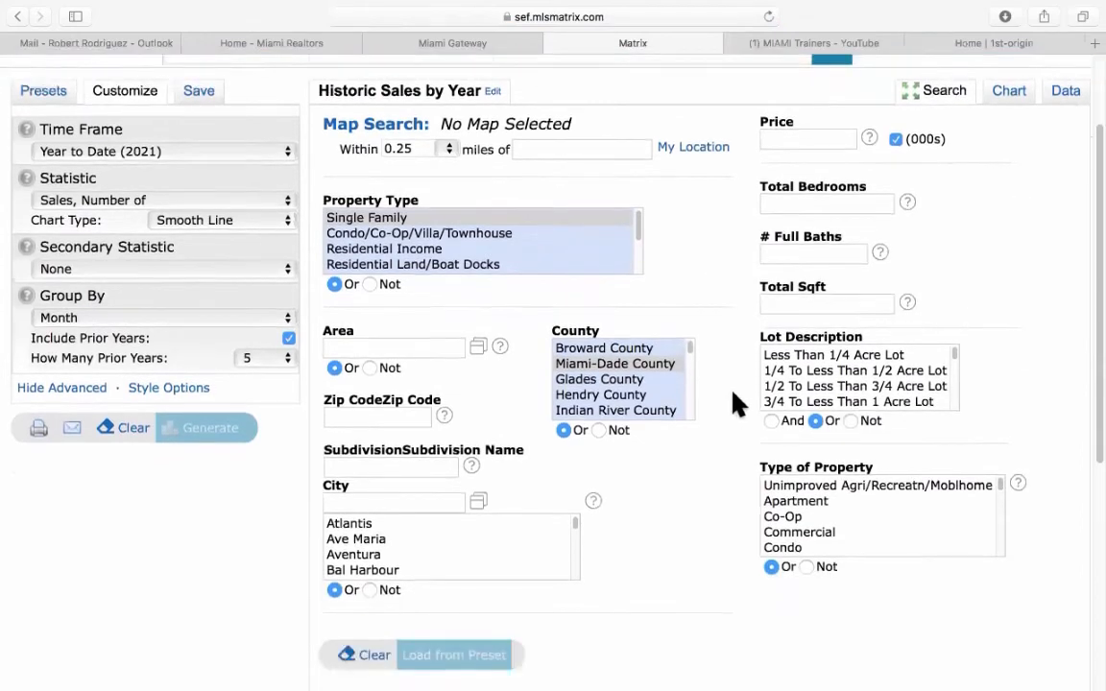
pyautogui.scroll(-5, 728, 398)
pyautogui.scroll(5, 692, 488)
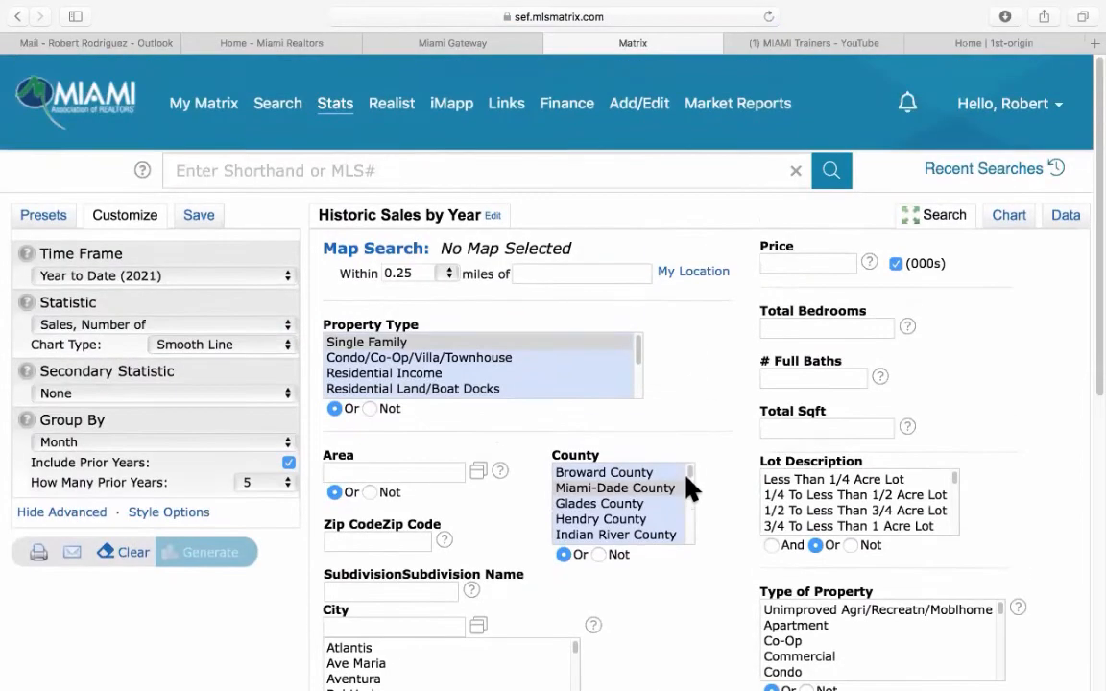
pyautogui.click(48, 216)
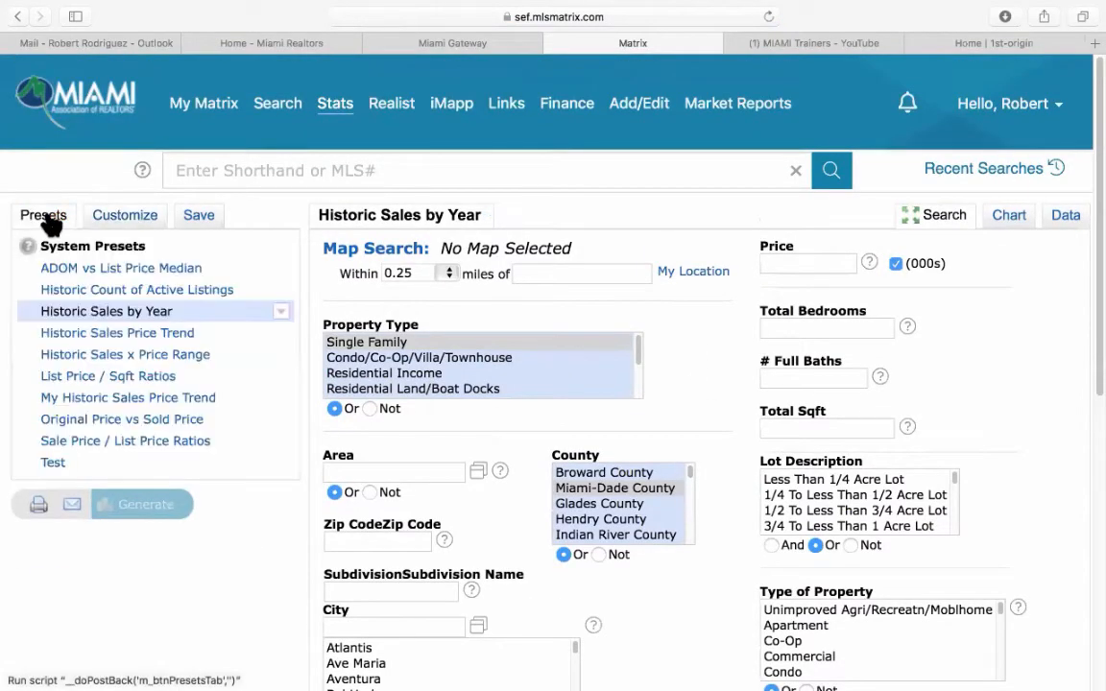
pyautogui.click(117, 333)
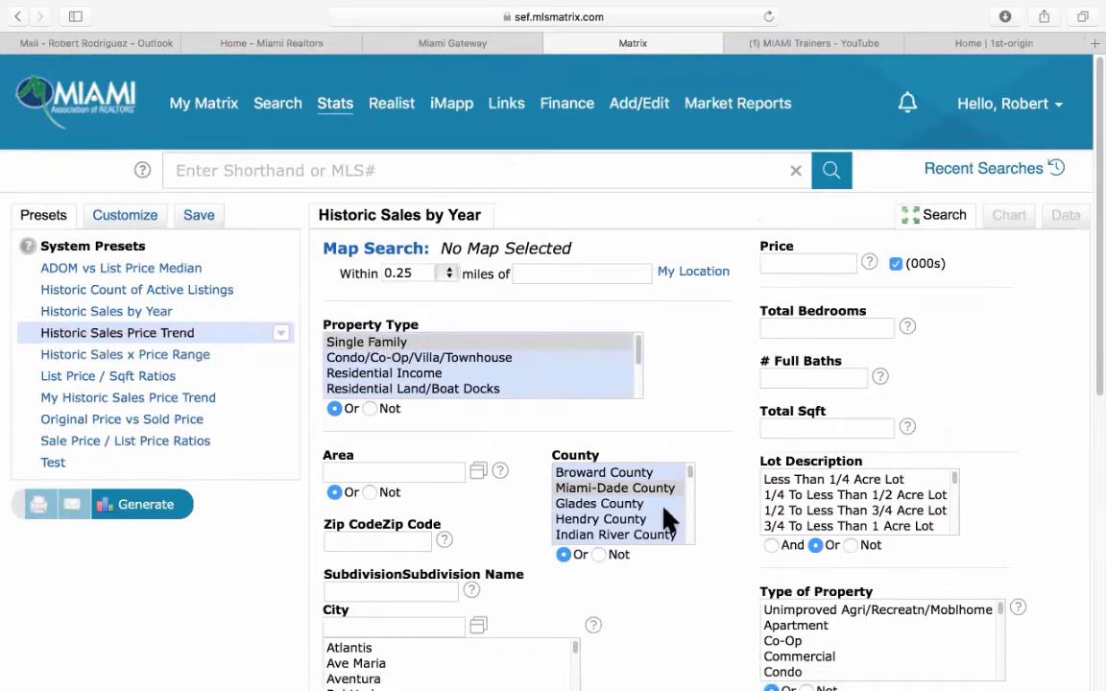
# Generate the median sale price trend chart, 2011–2021, and scroll through it.
pyautogui.click(152, 514)
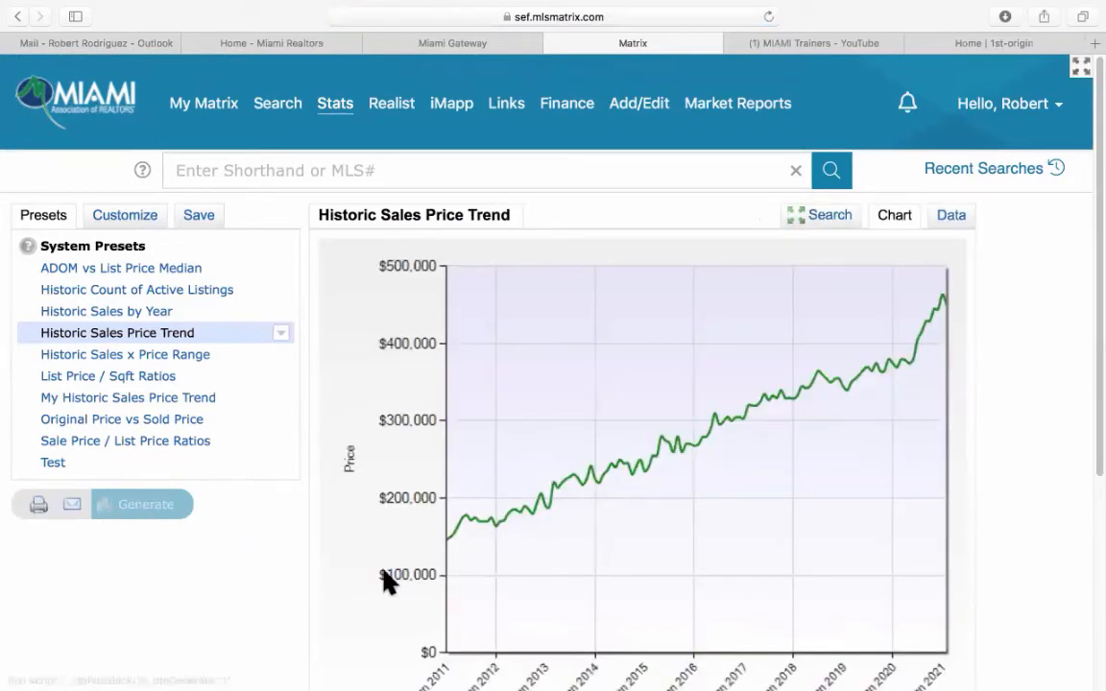
pyautogui.scroll(-2, 654, 489)
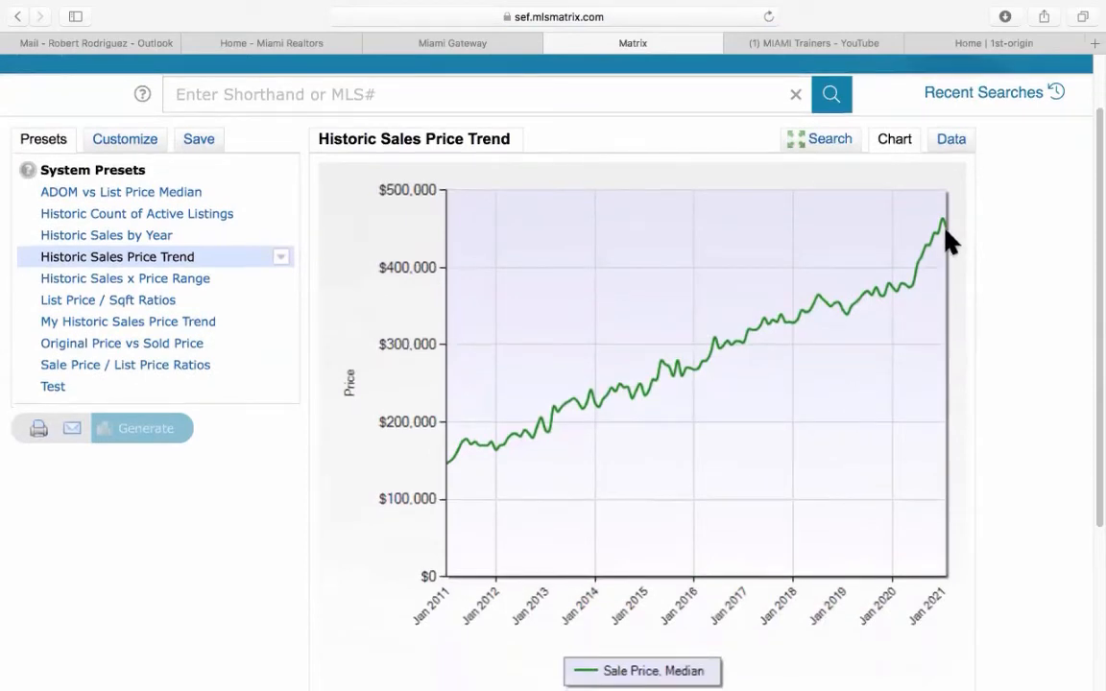
pyautogui.scroll(-6, 1032, 365)
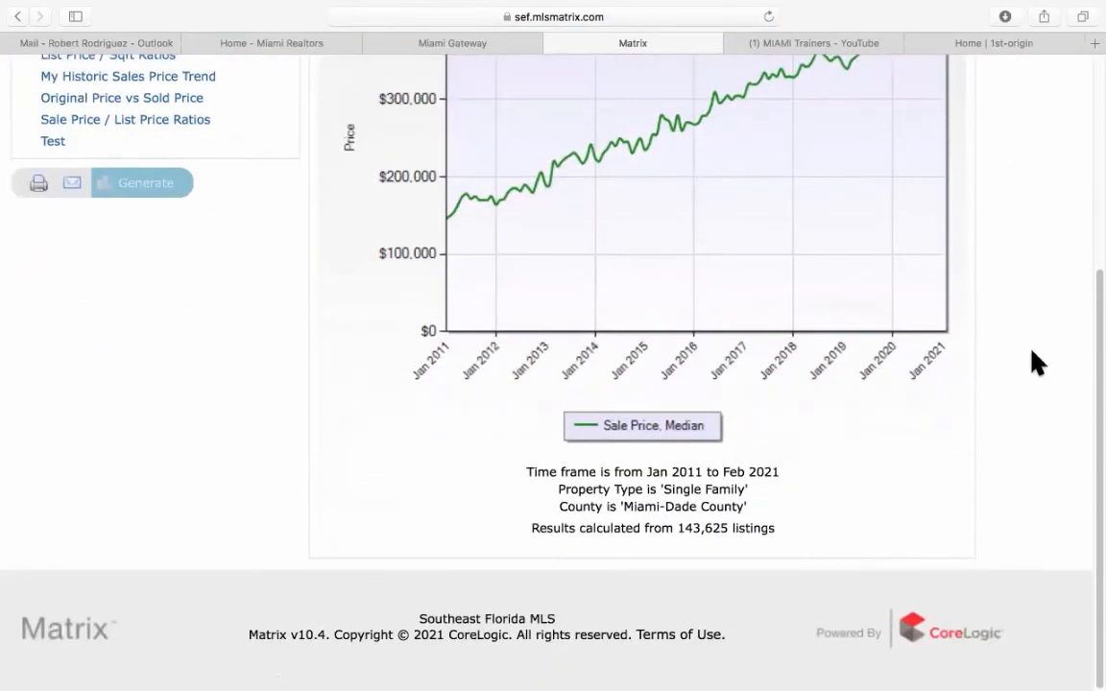
pyautogui.scroll(8, 1033, 363)
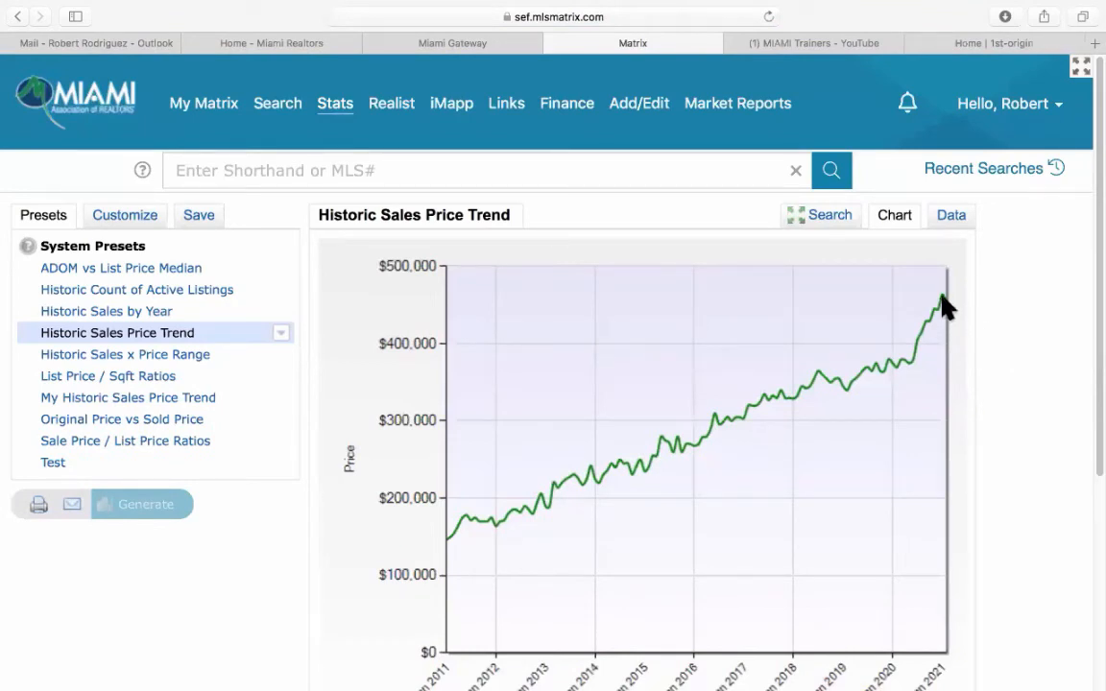
pyautogui.click(954, 217)
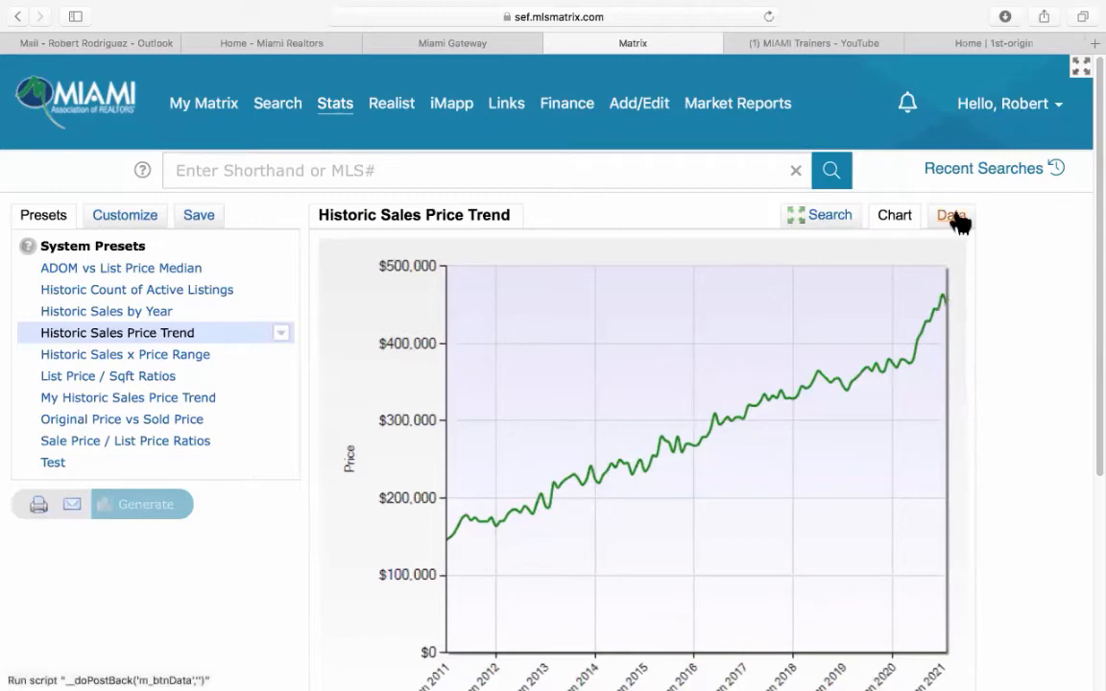
# Highlight the January median sale prices across the years in the data table.
pyautogui.scroll(-7, 1037, 372)
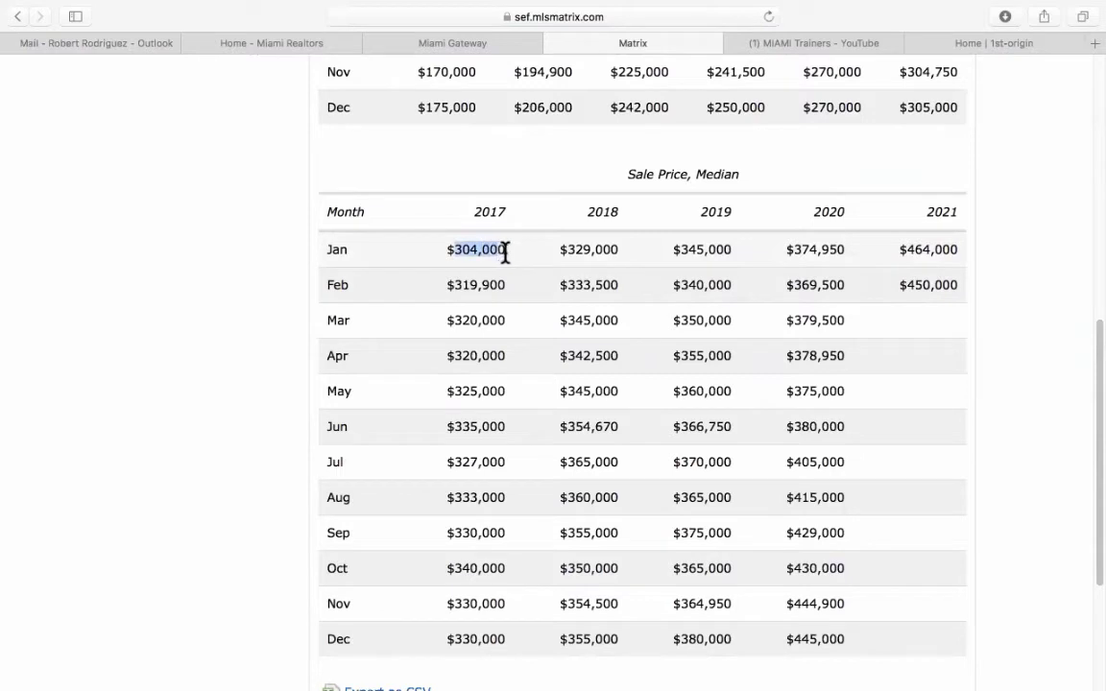
pyautogui.moveTo(559, 250); pyautogui.dragTo(960, 255)
pyautogui.click(1021, 363)
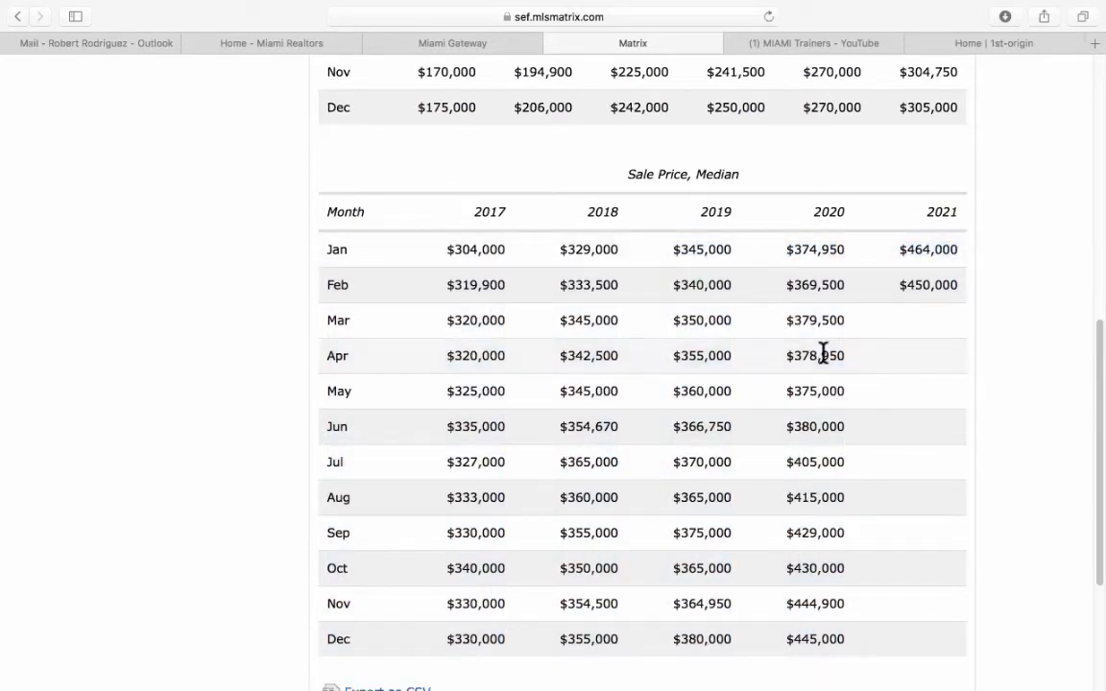
# Compare February median prices for 2017, 2019, 2020 and 2021, then return to the table's top.
pyautogui.moveTo(451, 285); pyautogui.dragTo(716, 285)
pyautogui.moveTo(787, 285); pyautogui.dragTo(957, 284)
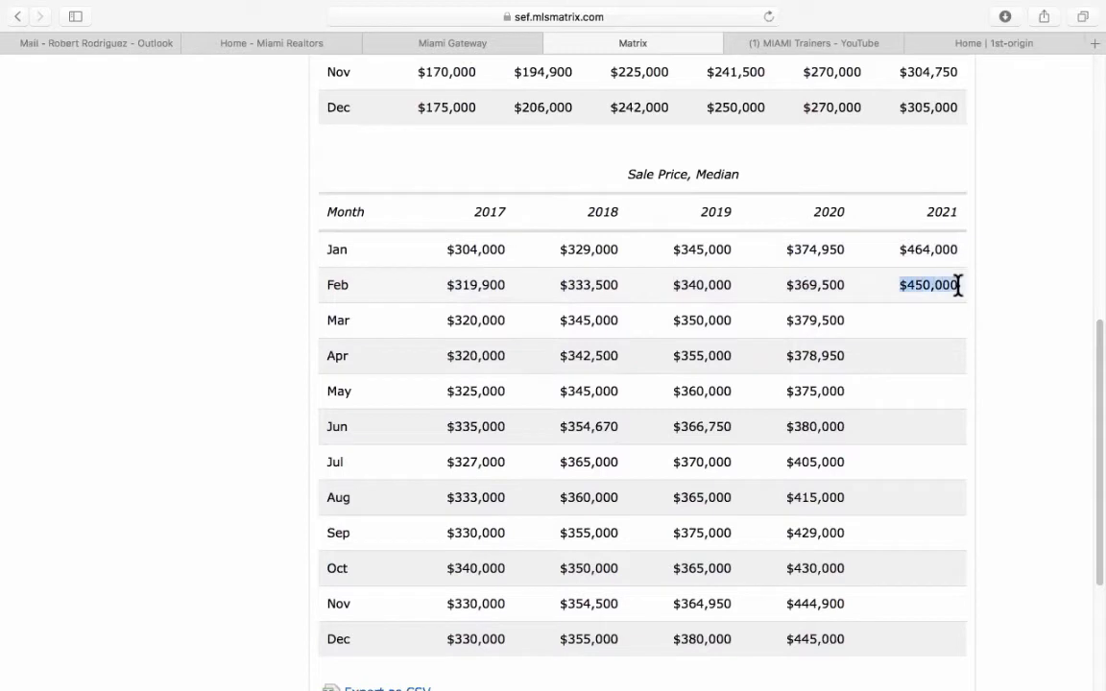
pyautogui.click(1094, 323)
pyautogui.scroll(-2, 1094, 324)
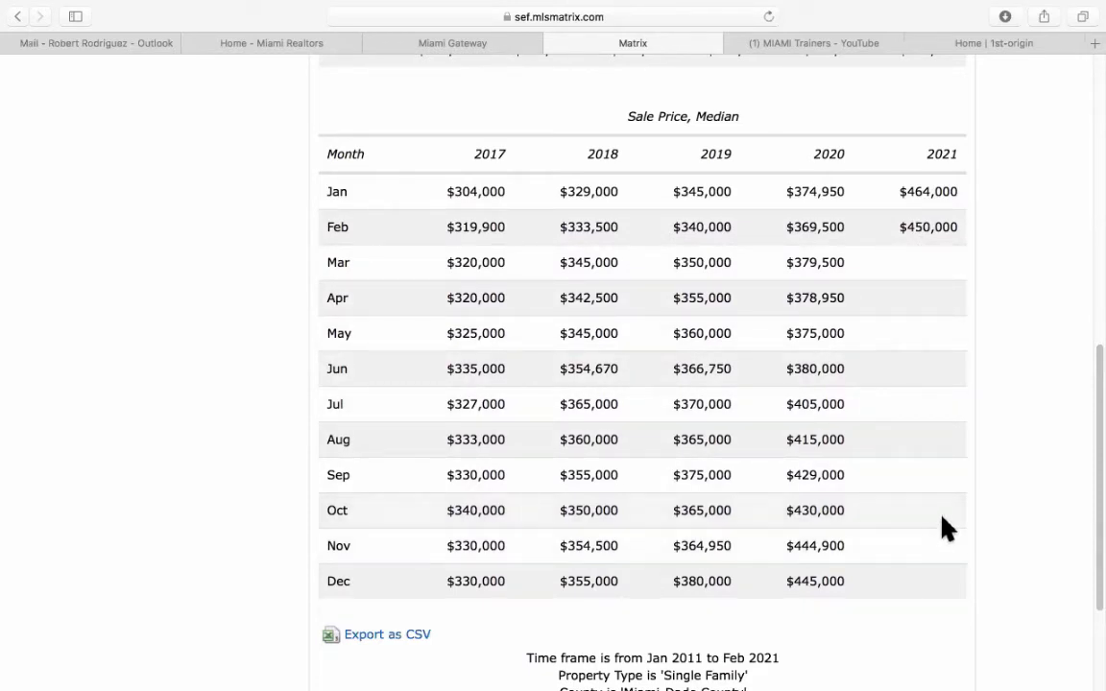
pyautogui.scroll(-3, 1027, 393)
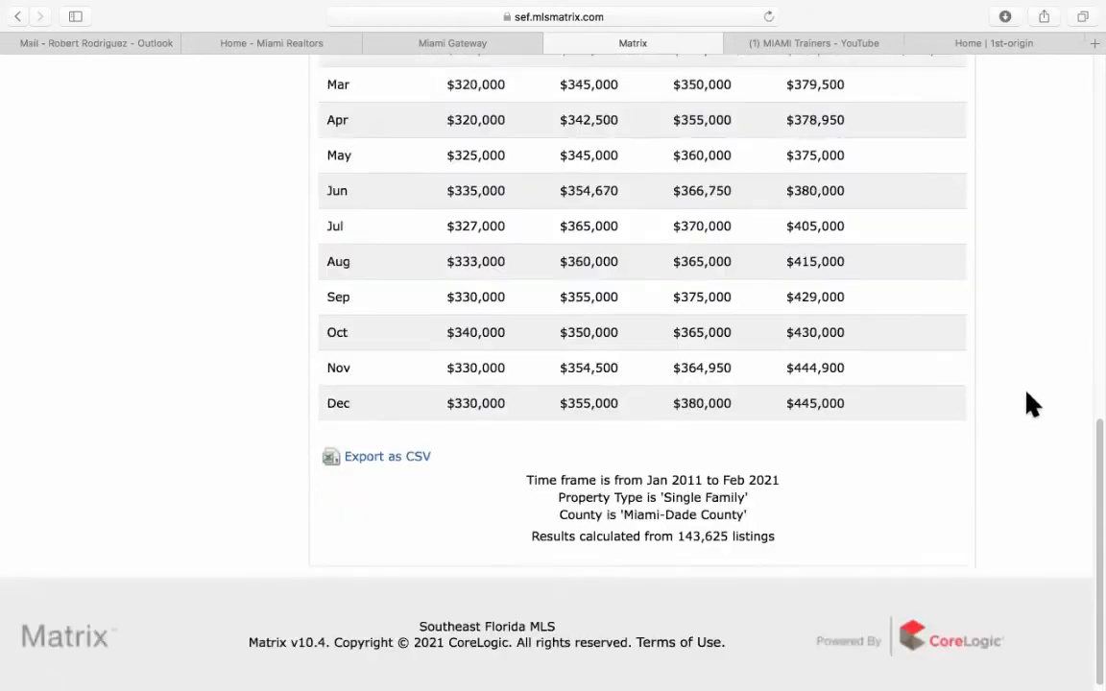
pyautogui.scroll(8, 1028, 393)
pyautogui.scroll(3, 1032, 403)
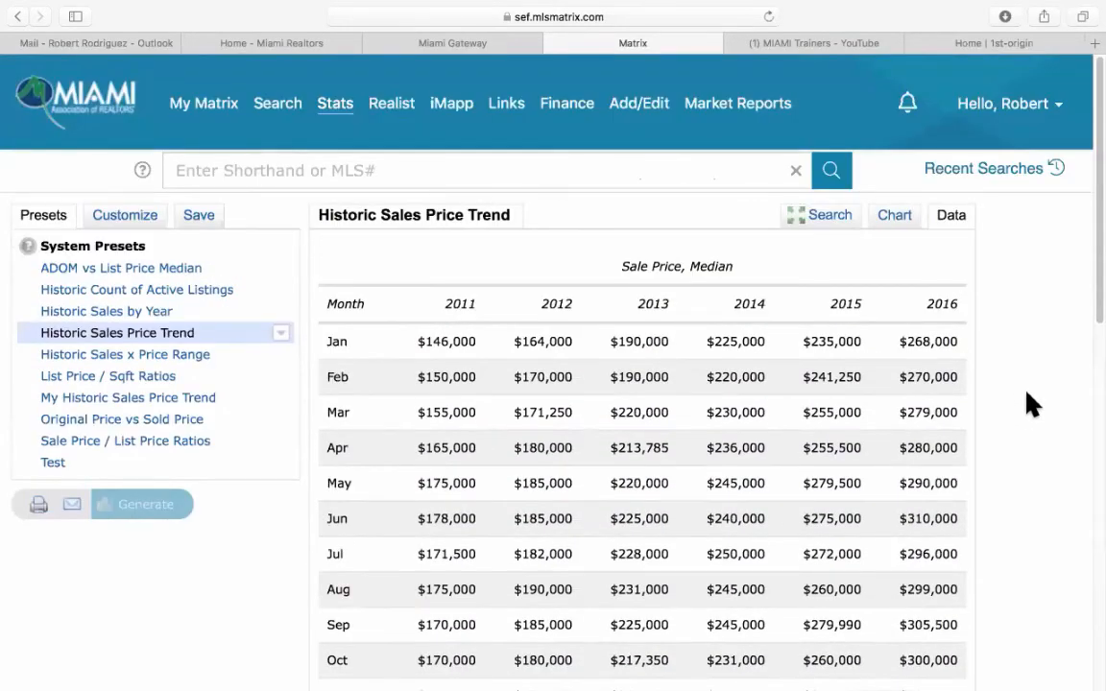
# Pick the List Price / Sqft Ratios preset, change its statistic to Months of Inventory, and chart it.
pyautogui.click(179, 357)
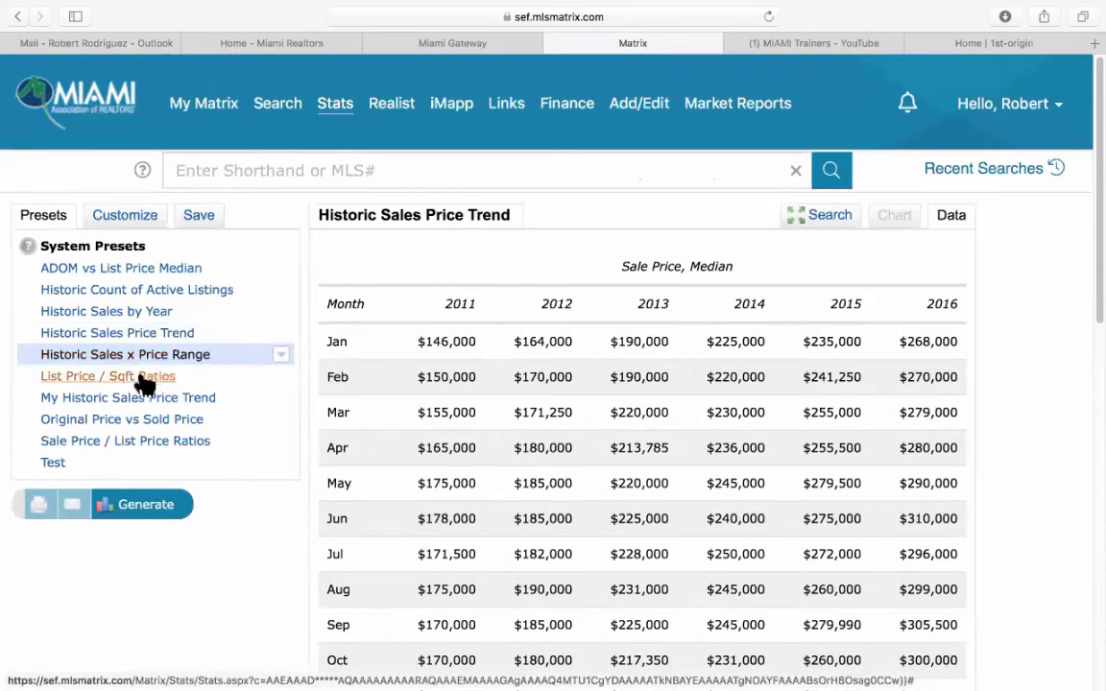
pyautogui.click(86, 378)
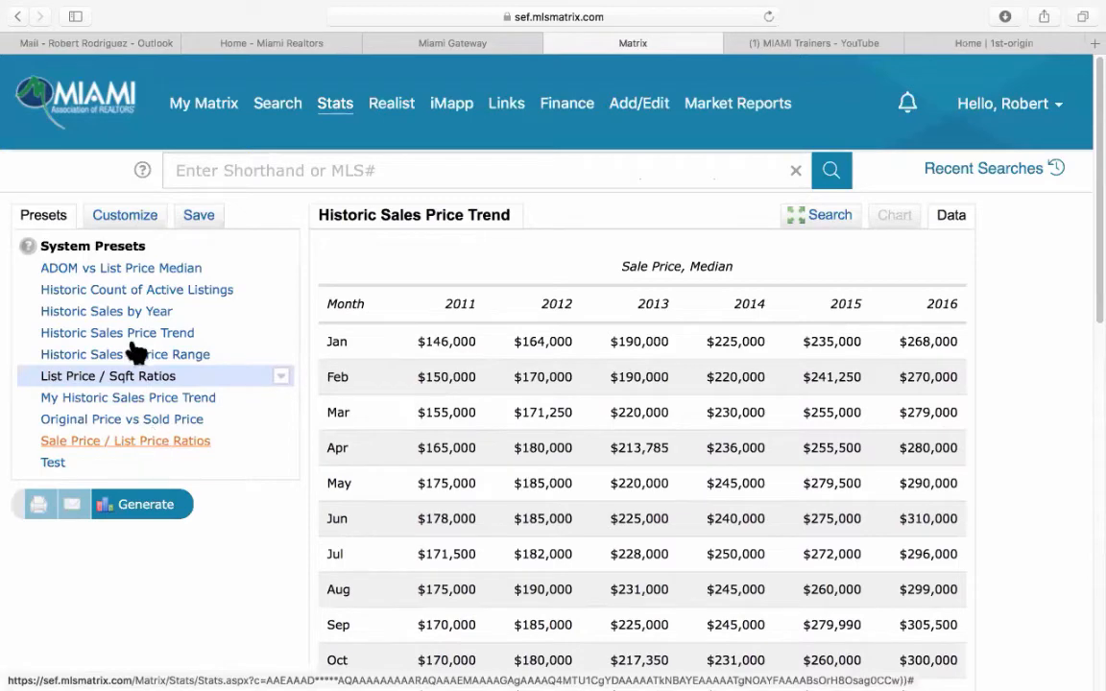
pyautogui.click(119, 217)
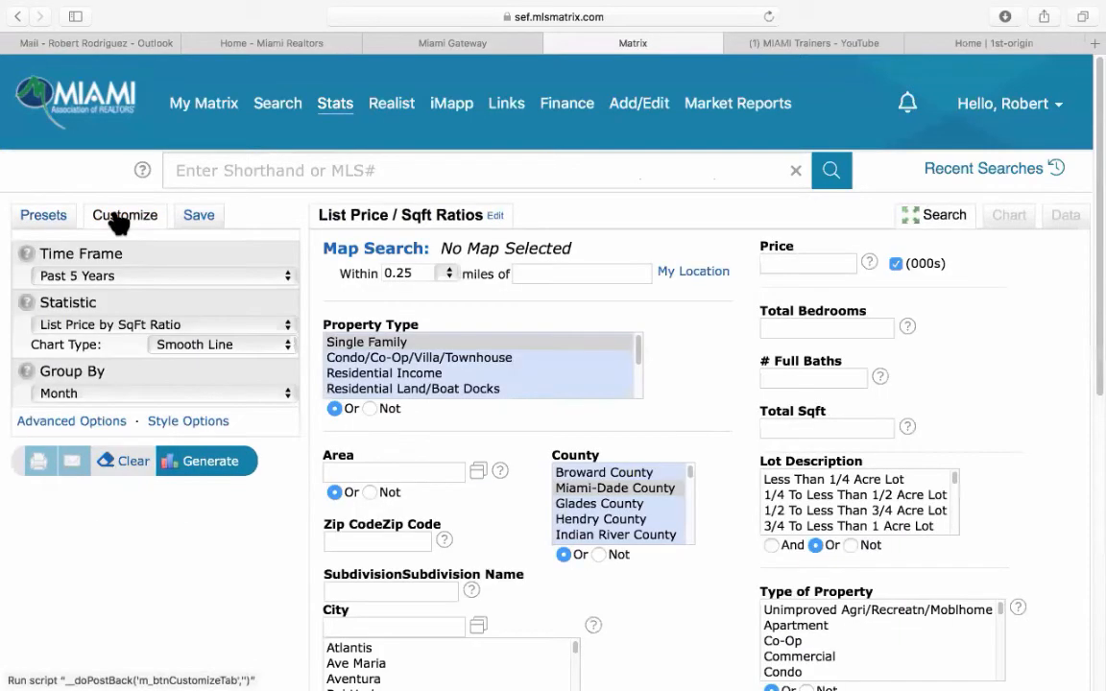
pyautogui.click(96, 326)
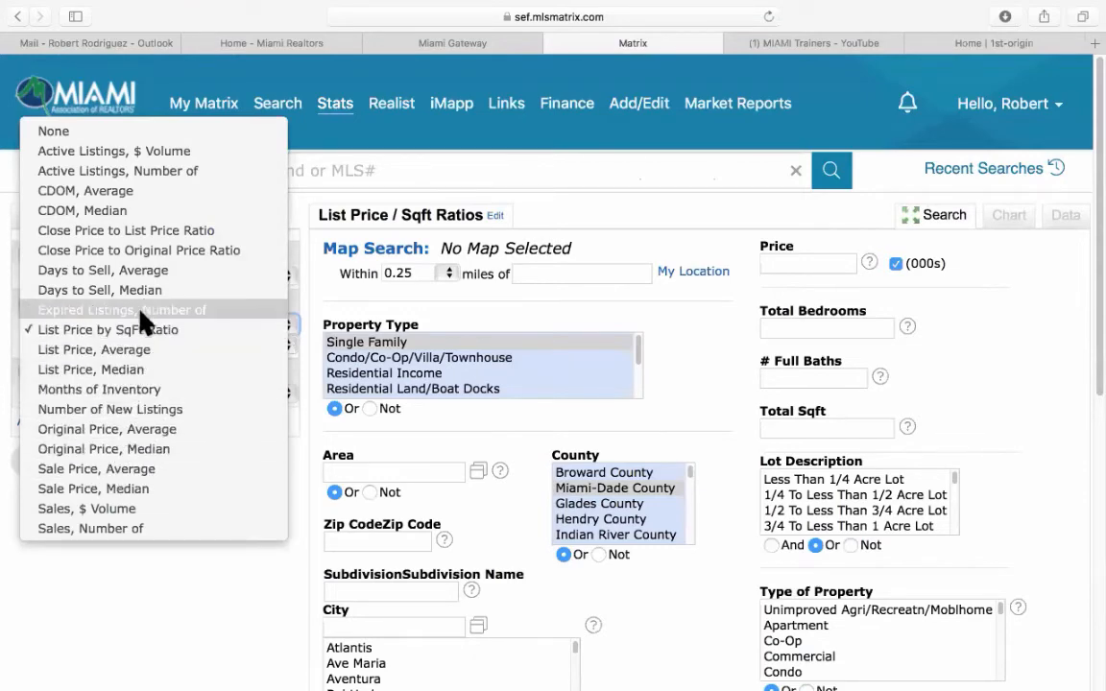
pyautogui.click(135, 389)
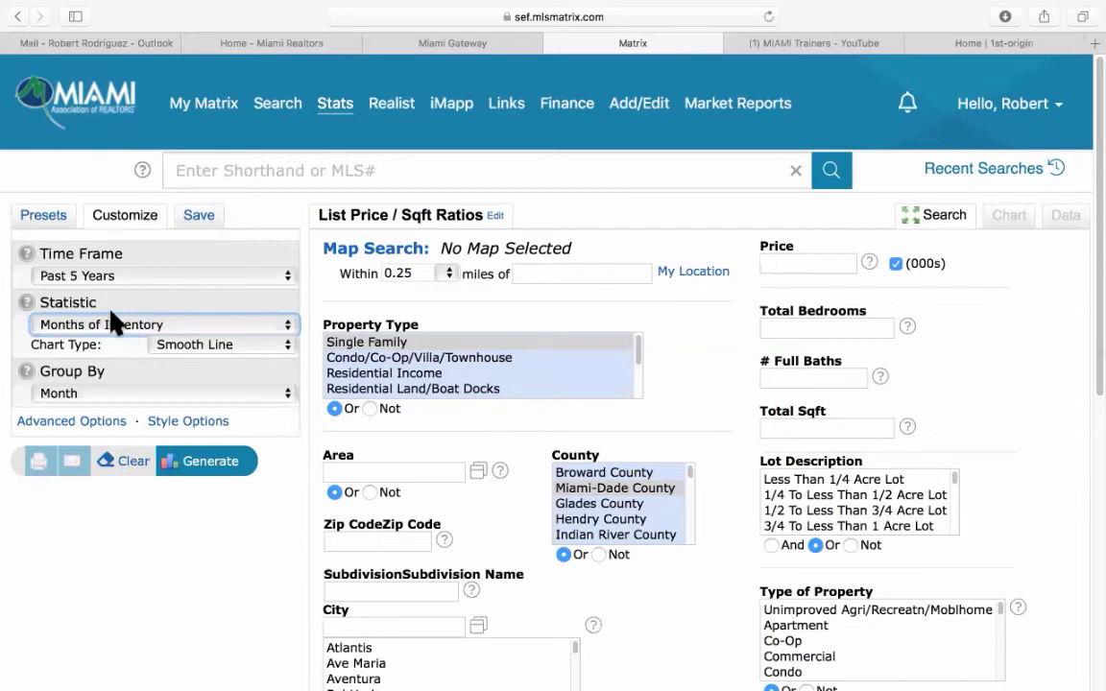
pyautogui.click(221, 462)
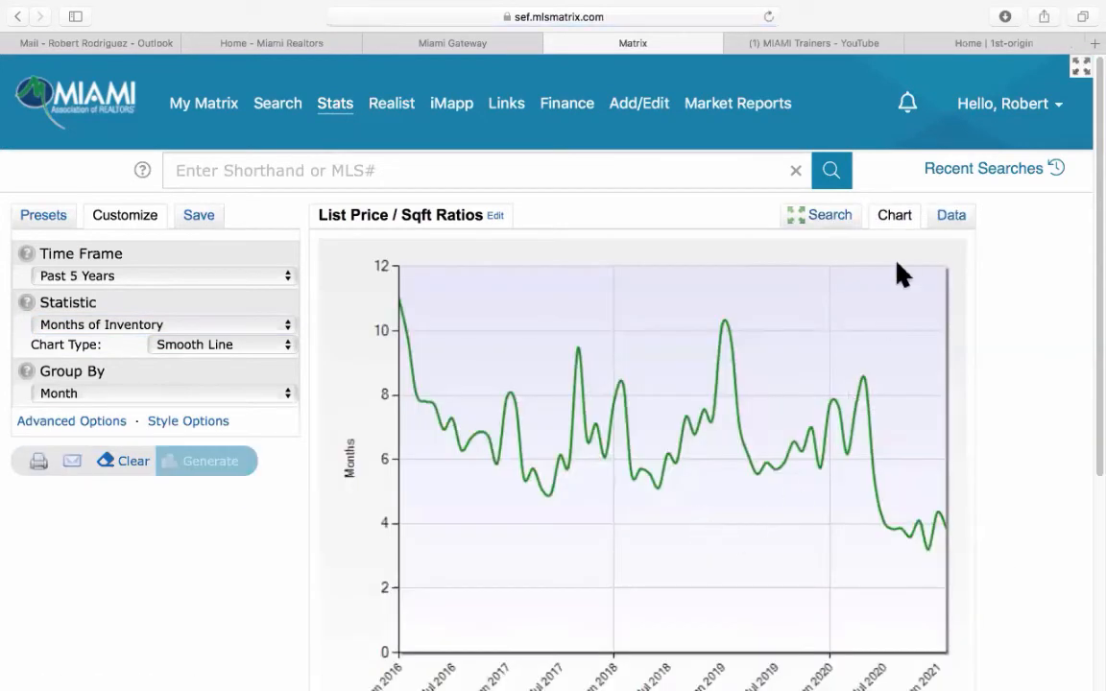
# View Months of Inventory as a monthly table, marking the Feb 2021 value of 4.
pyautogui.click(952, 216)
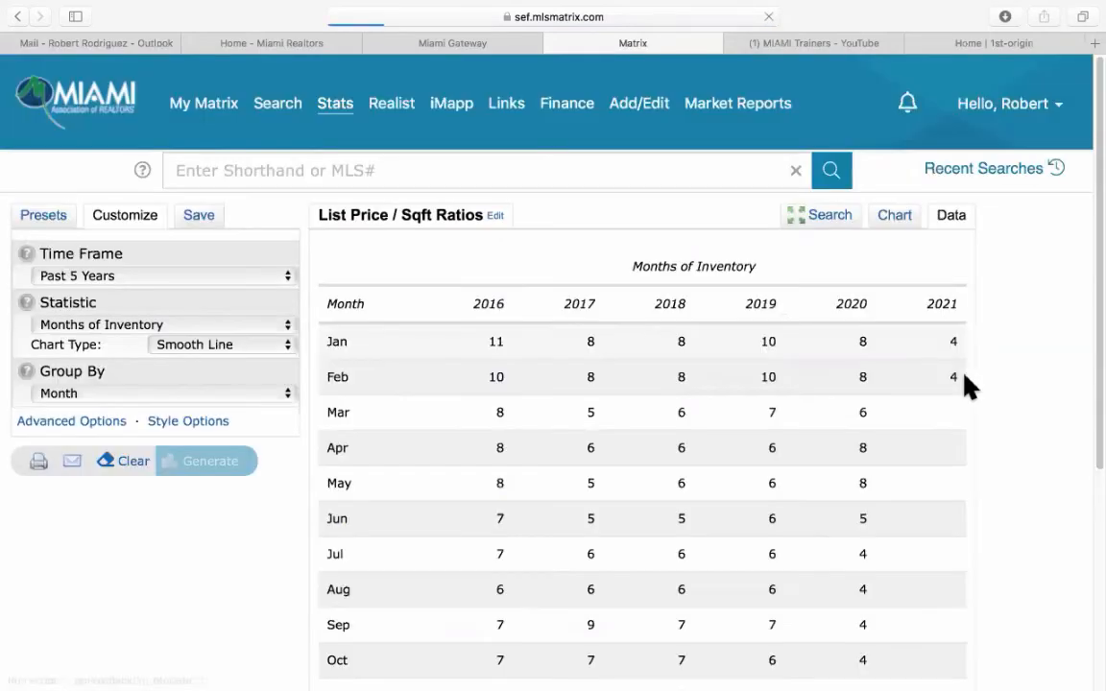
pyautogui.scroll(-1, 965, 384)
pyautogui.scroll(-2, 973, 391)
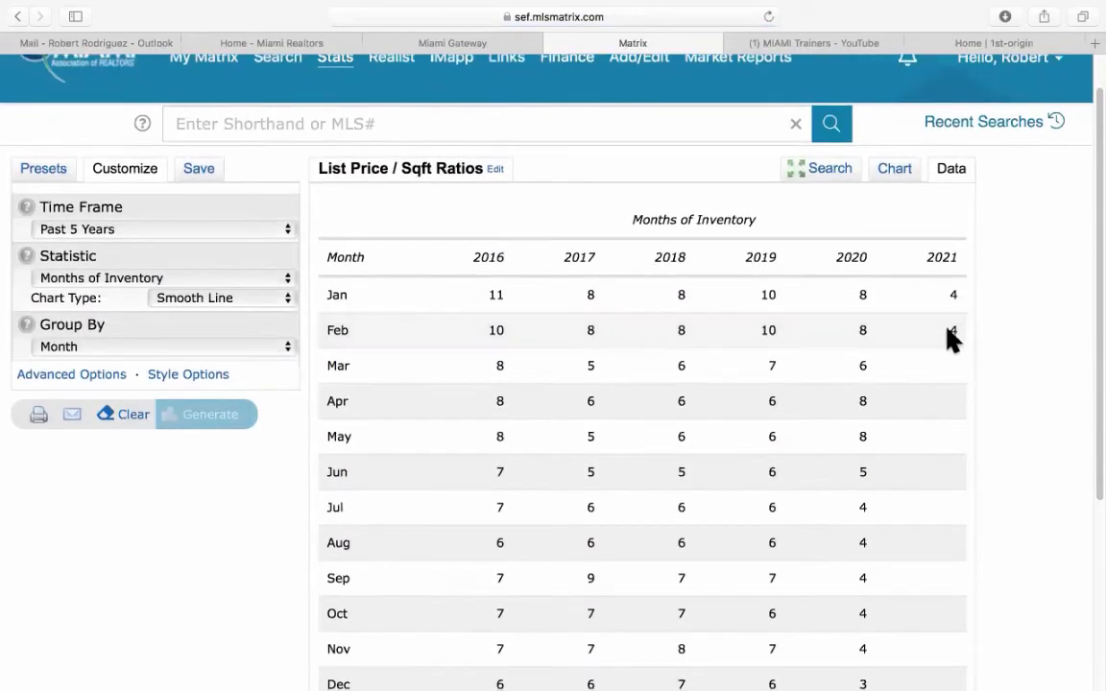
pyautogui.doubleClick(957, 328)
pyautogui.scroll(-5, 1056, 357)
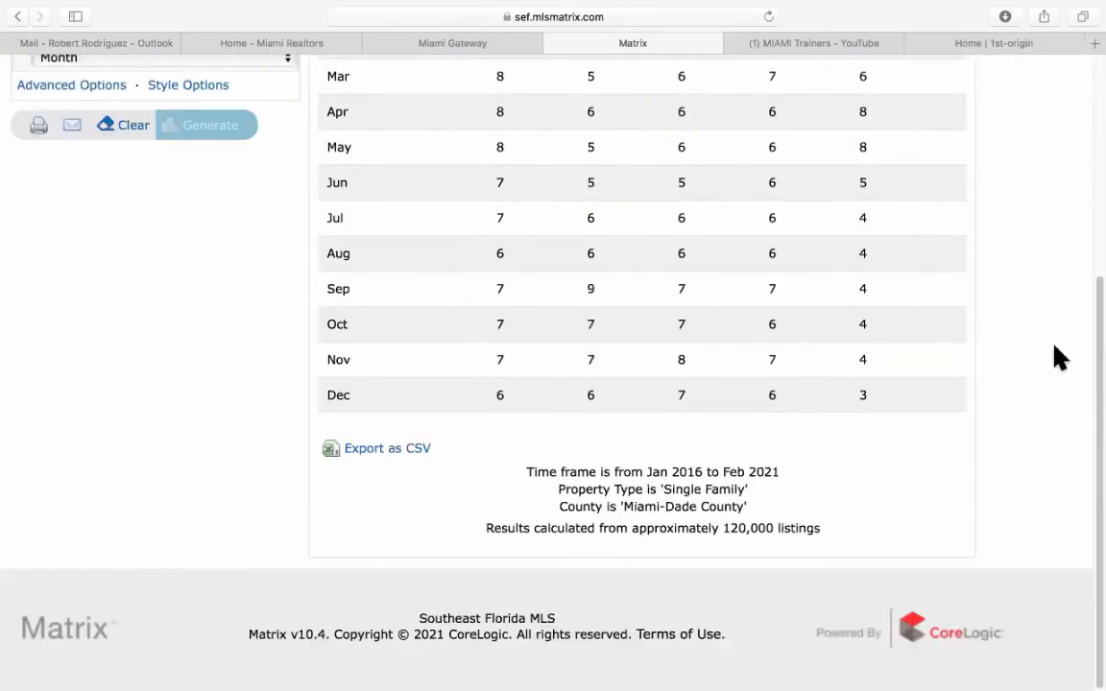
pyautogui.scroll(5, 1056, 357)
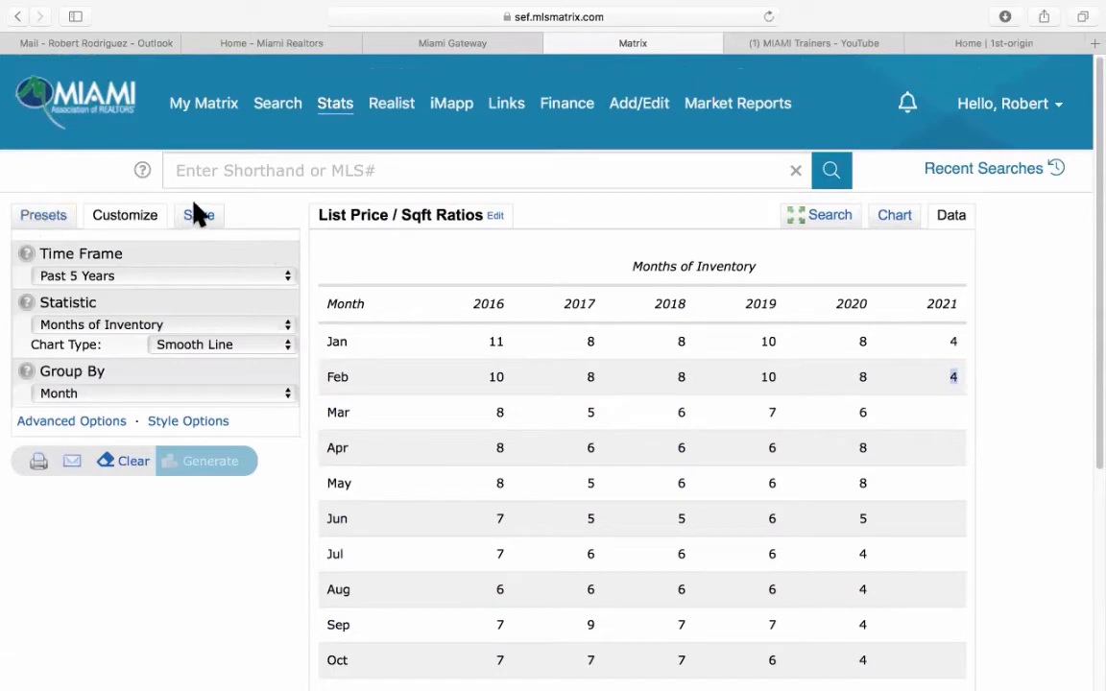
pyautogui.moveTo(336, 136)
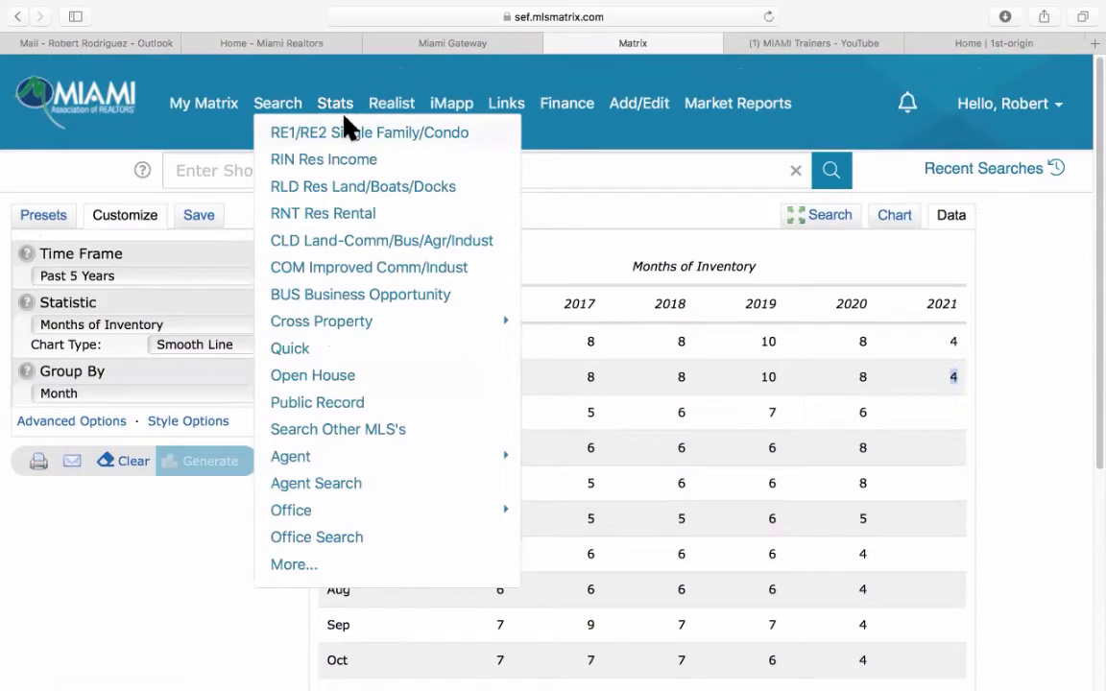
# Open On Demand under Market Reports and browse the Agent, Office, Firm and General reports.
pyautogui.moveTo(746, 116)
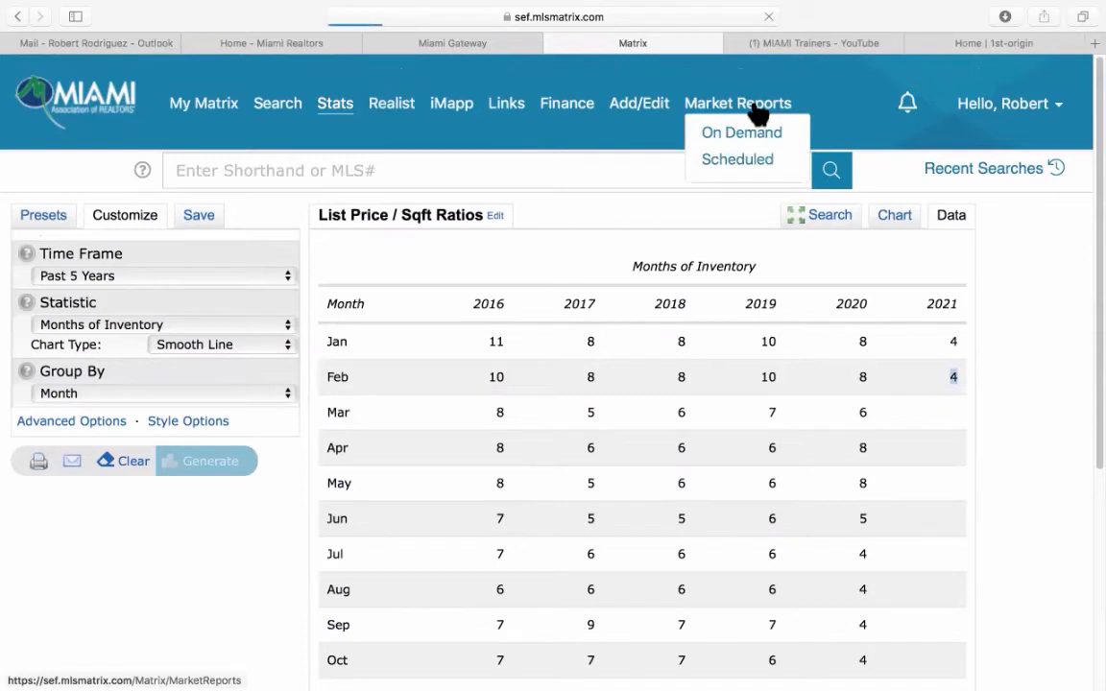
pyautogui.click(758, 108)
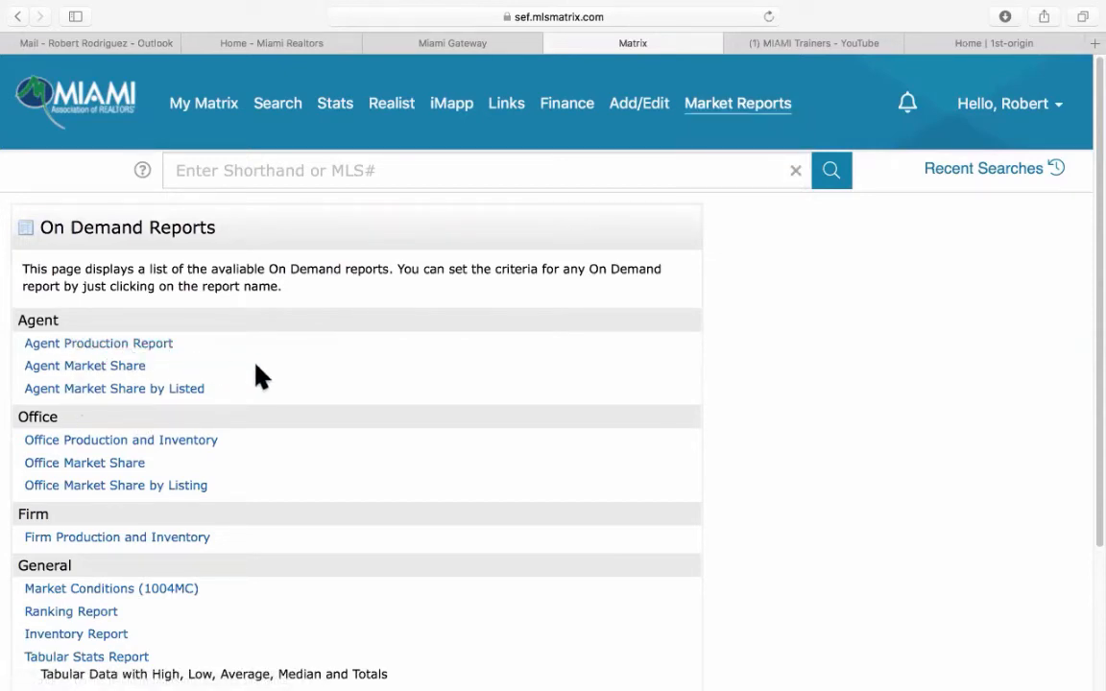
pyautogui.scroll(-2, 307, 413)
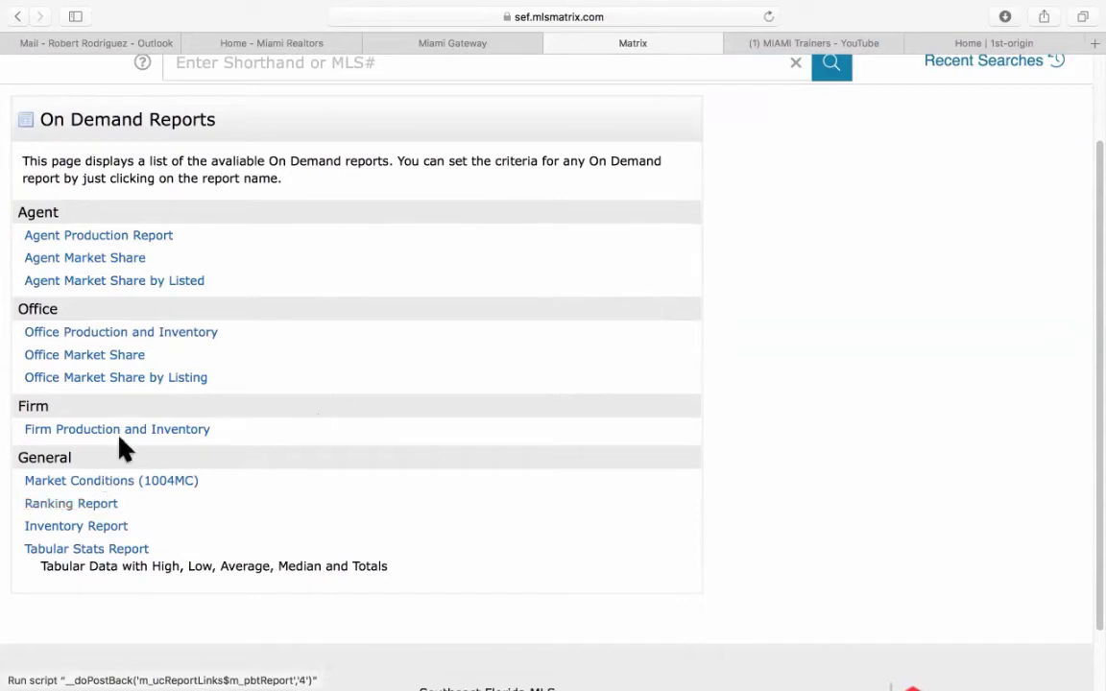
pyautogui.scroll(3, 309, 308)
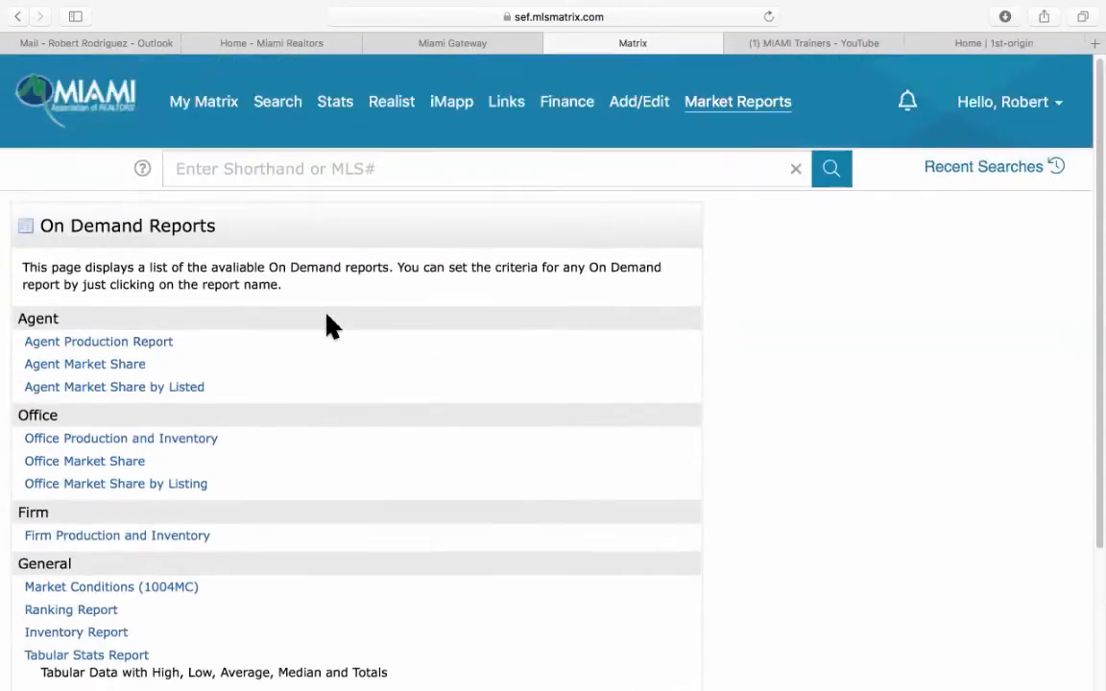
pyautogui.click(108, 352)
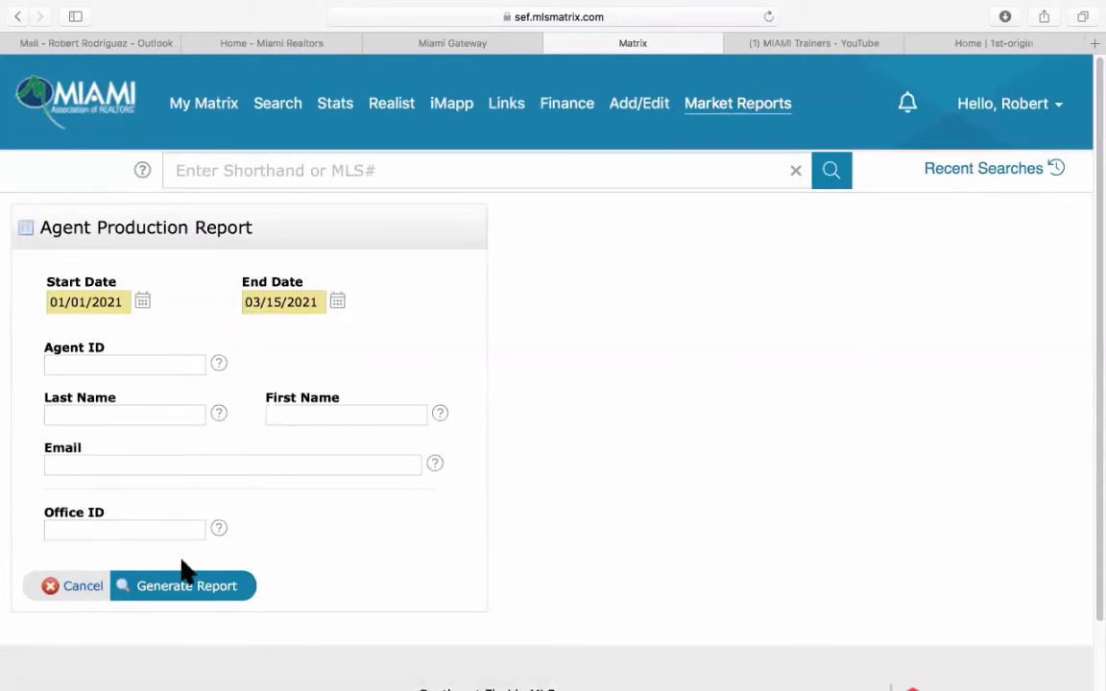
pyautogui.click(98, 588)
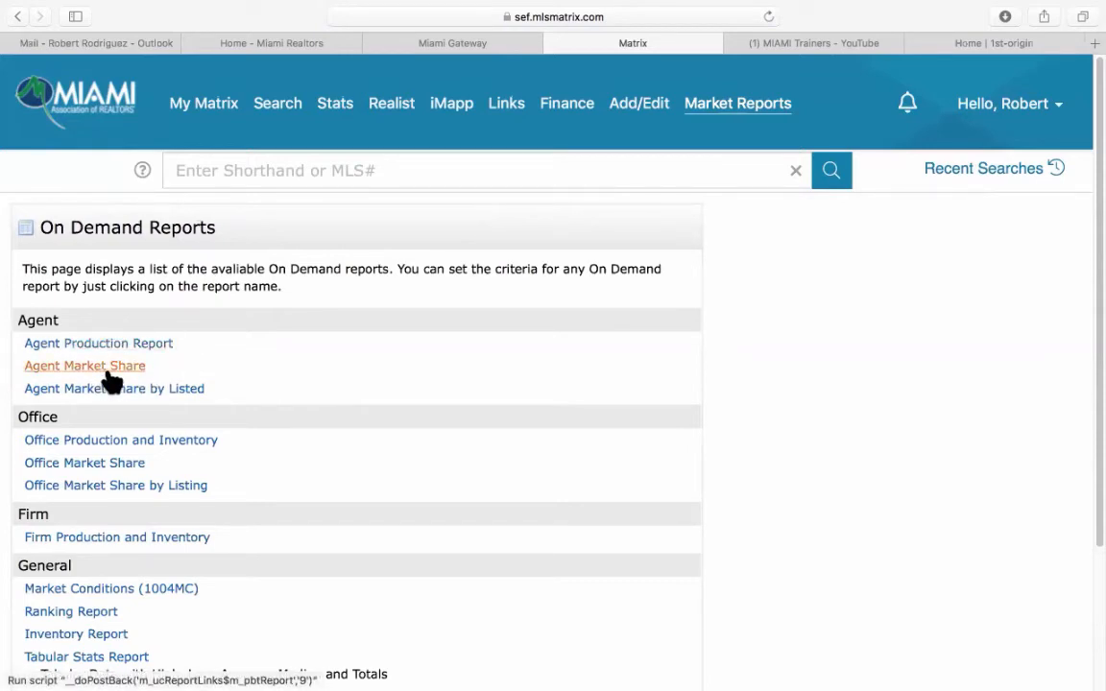
pyautogui.scroll(-2, 422, 465)
pyautogui.scroll(-2, 429, 469)
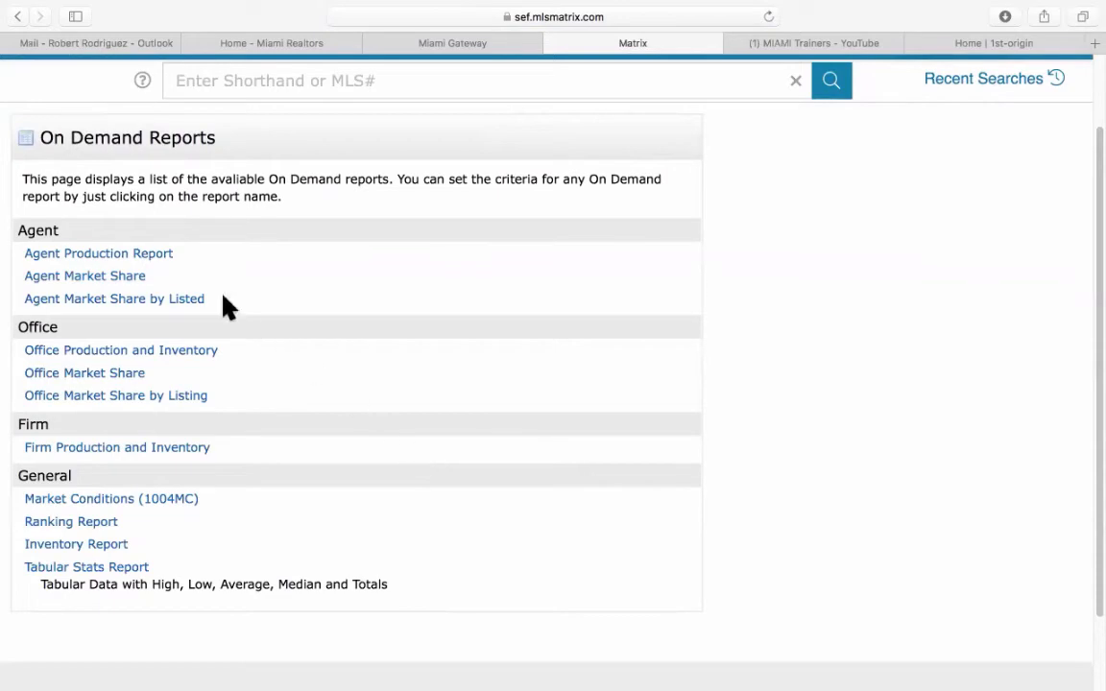
# Open the Agent Market Share report form, rank by Total Volume, and select the Office ID field.
pyautogui.click(108, 278)
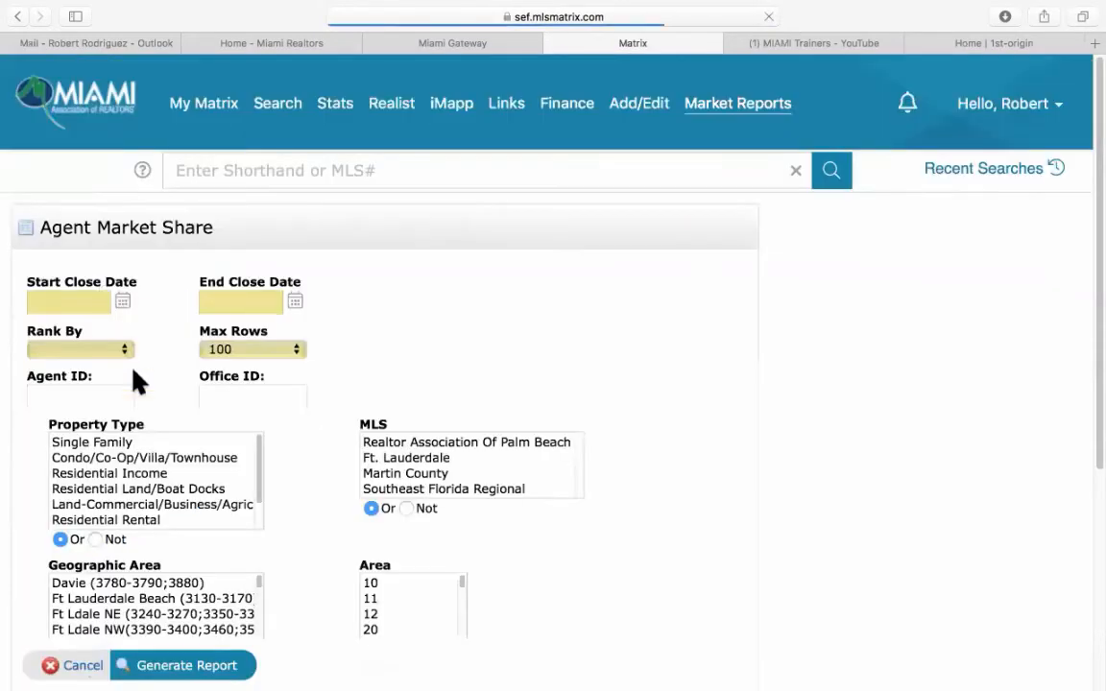
pyautogui.scroll(-4, 486, 402)
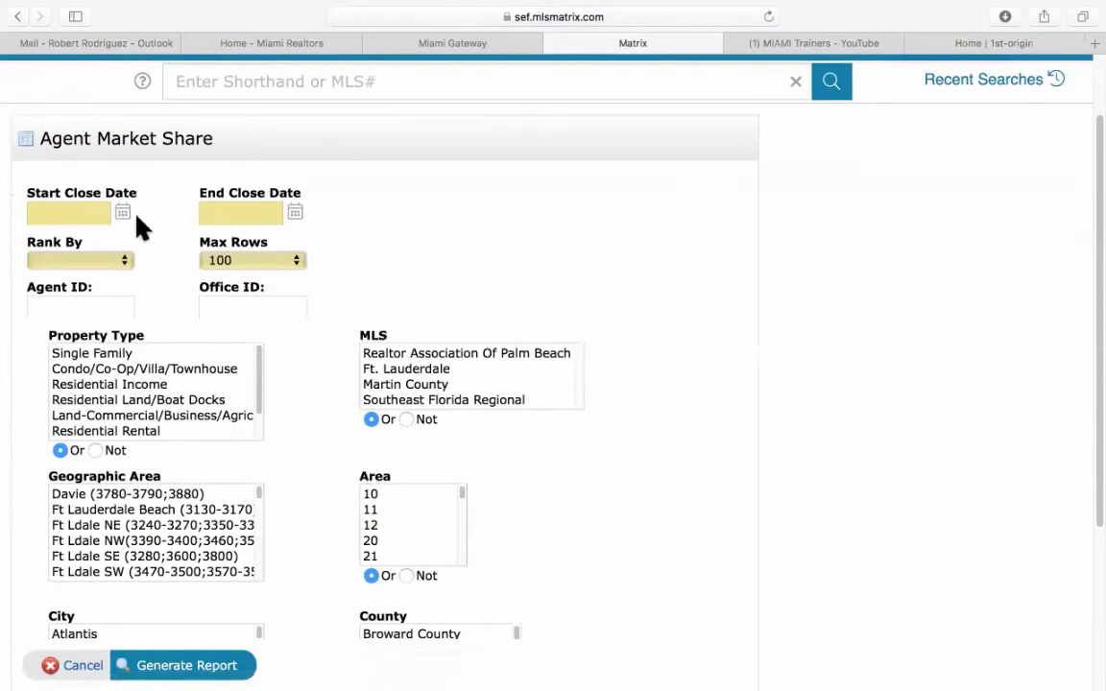
pyautogui.click(110, 261)
pyautogui.click(109, 288)
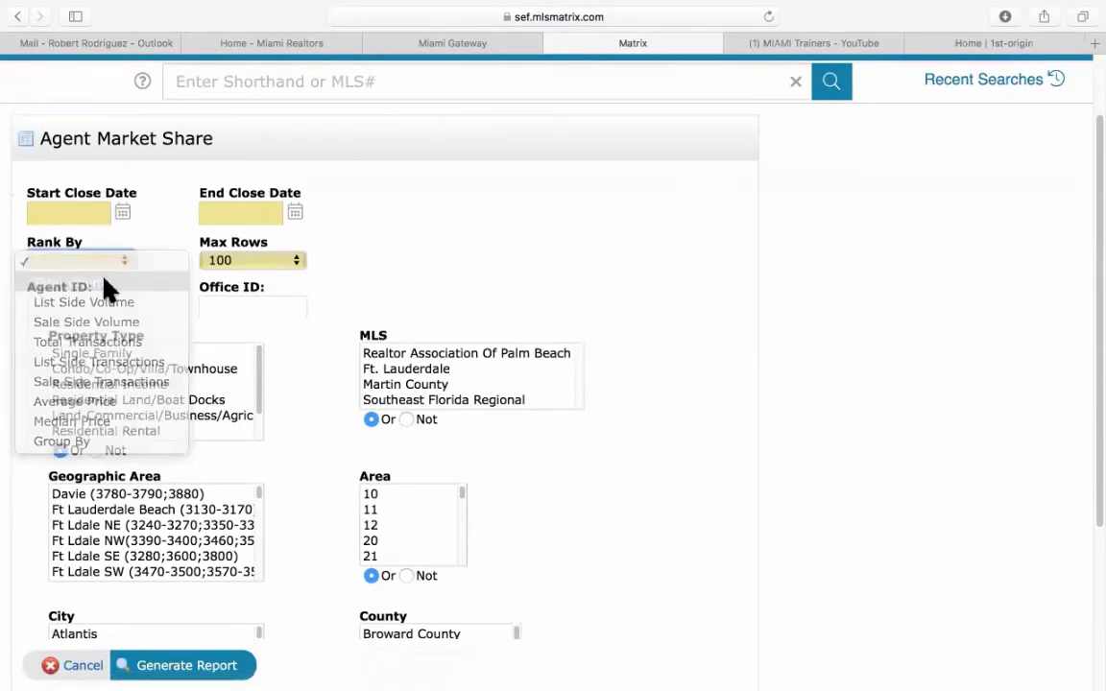
pyautogui.click(242, 303)
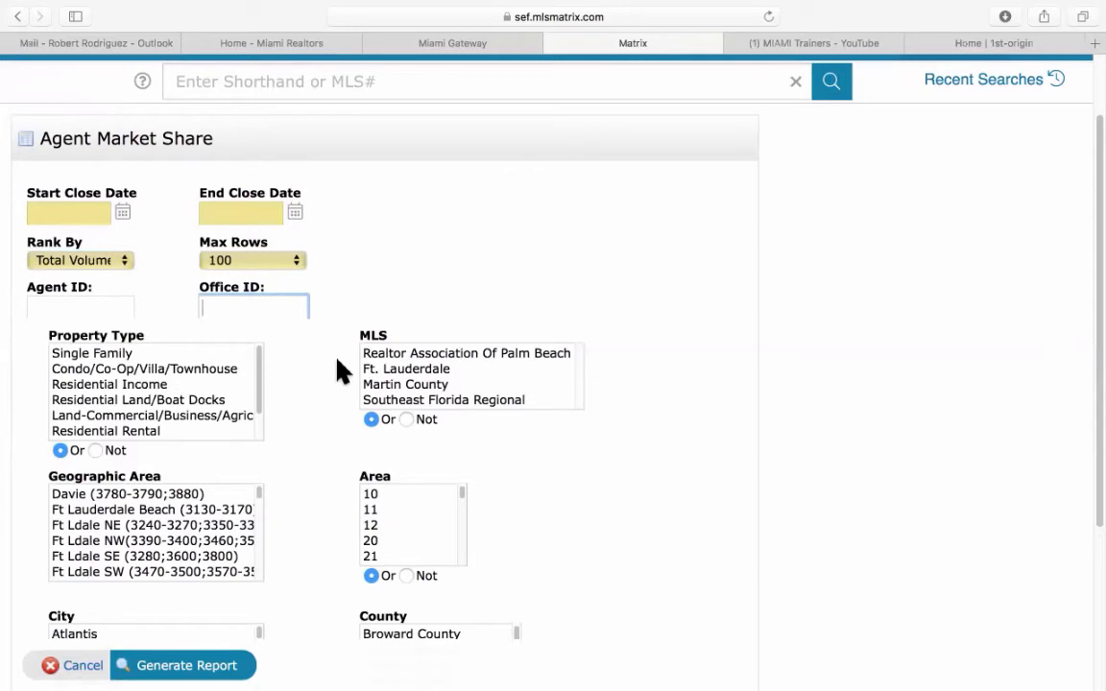
pyautogui.scroll(-5, 338, 365)
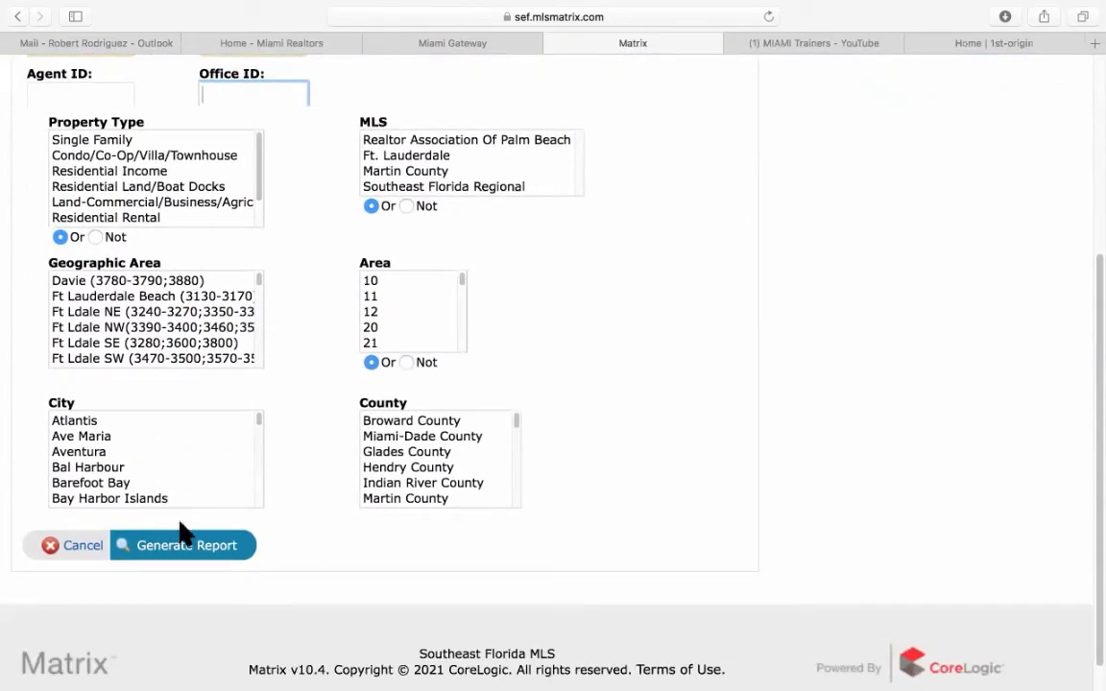
# Cancel Agent Market Share, open the Ranking Report form, and bring up the Start Date calendar.
pyautogui.click(82, 548)
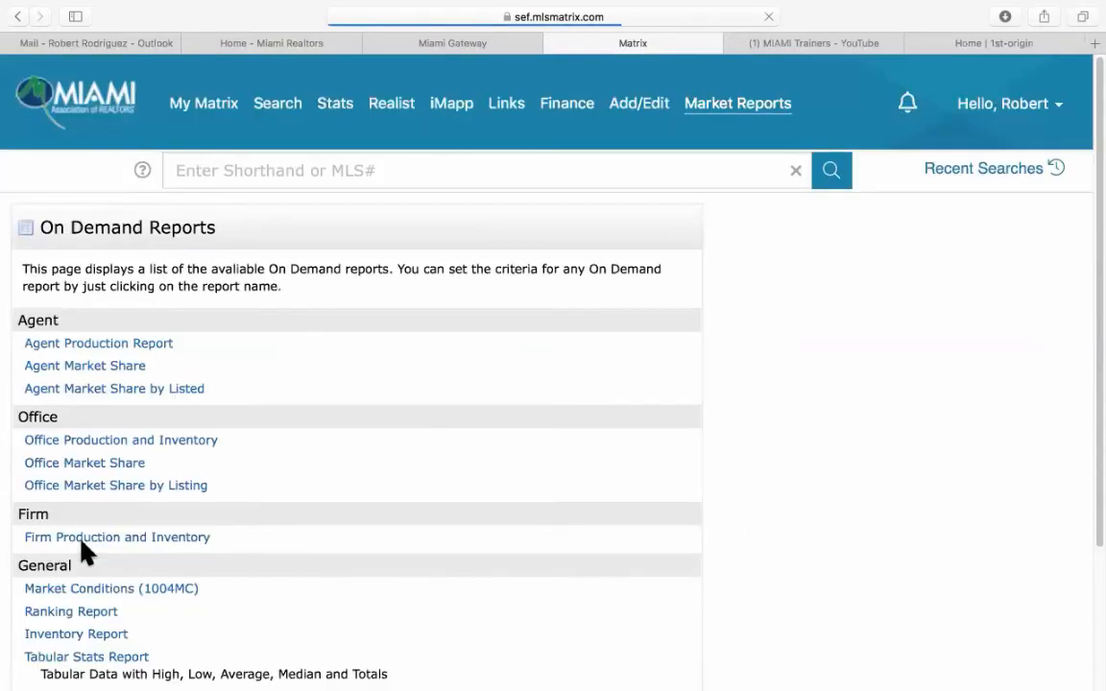
pyautogui.scroll(-3, 358, 444)
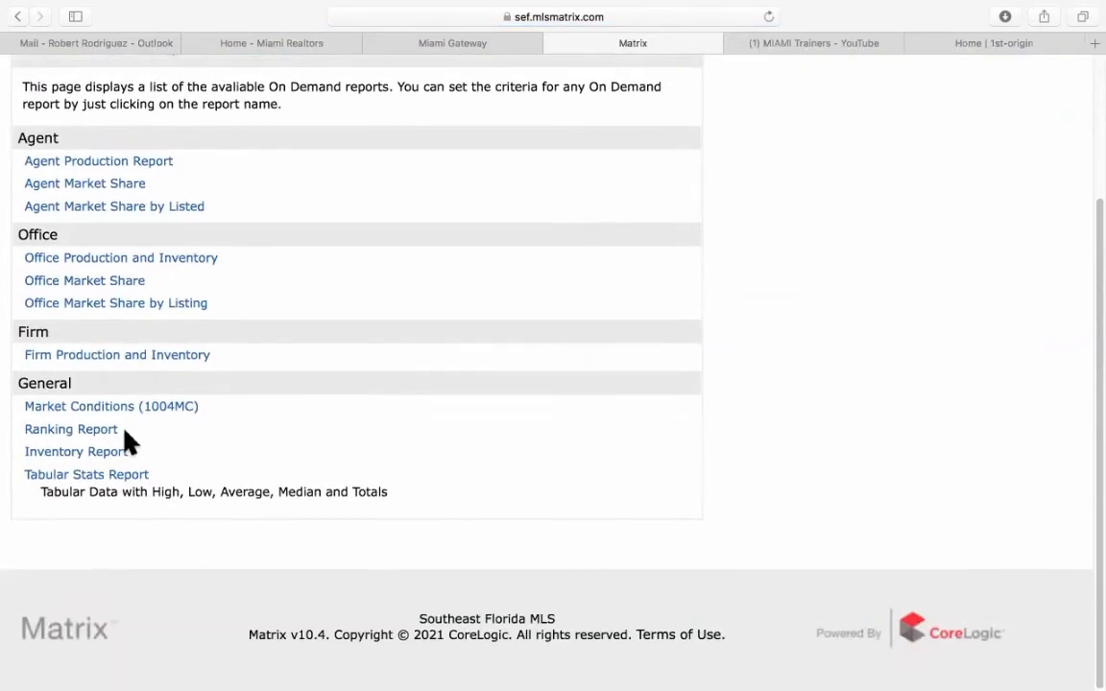
pyautogui.click(84, 431)
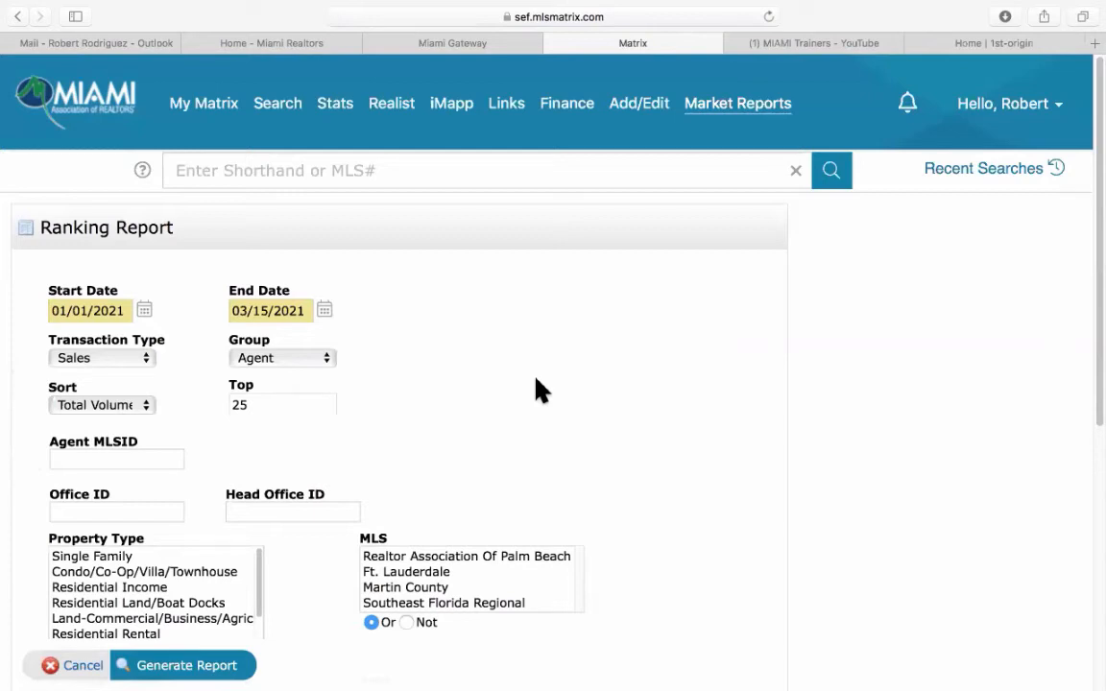
pyautogui.click(144, 311)
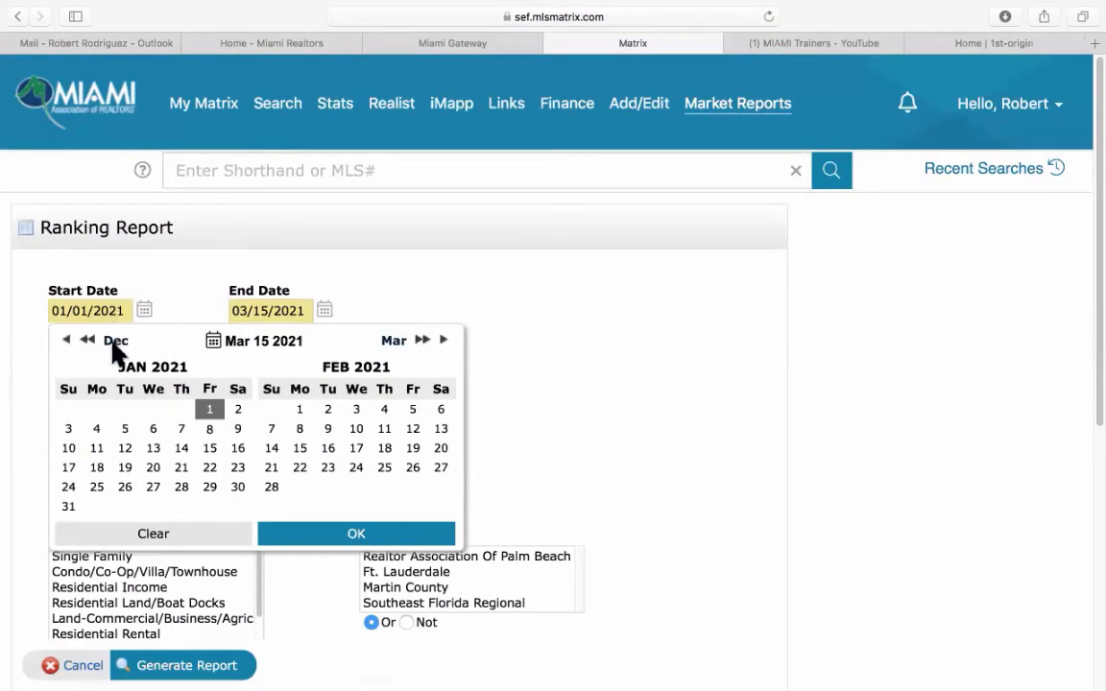
# Set the ranking report start date to 03/15/2020.
pyautogui.click(67, 341)
pyautogui.click(67, 341)
pyautogui.click(68, 341)
pyautogui.click(67, 341)
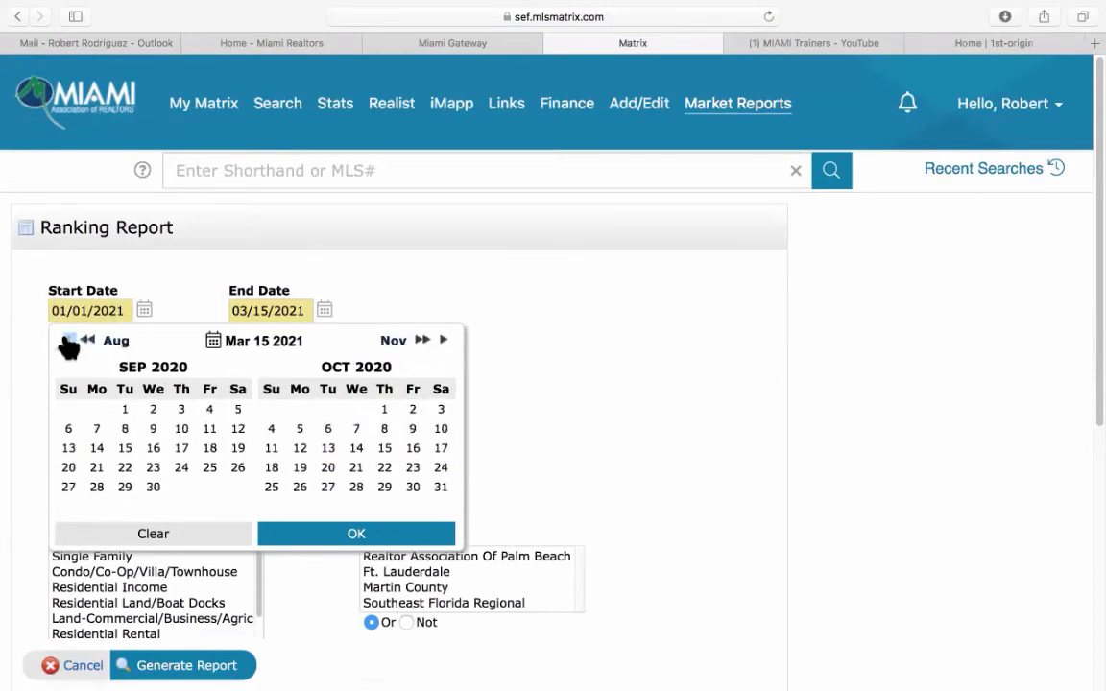
pyautogui.click(67, 341)
pyautogui.click(67, 340)
pyautogui.click(67, 341)
pyautogui.click(67, 342)
pyautogui.click(67, 342)
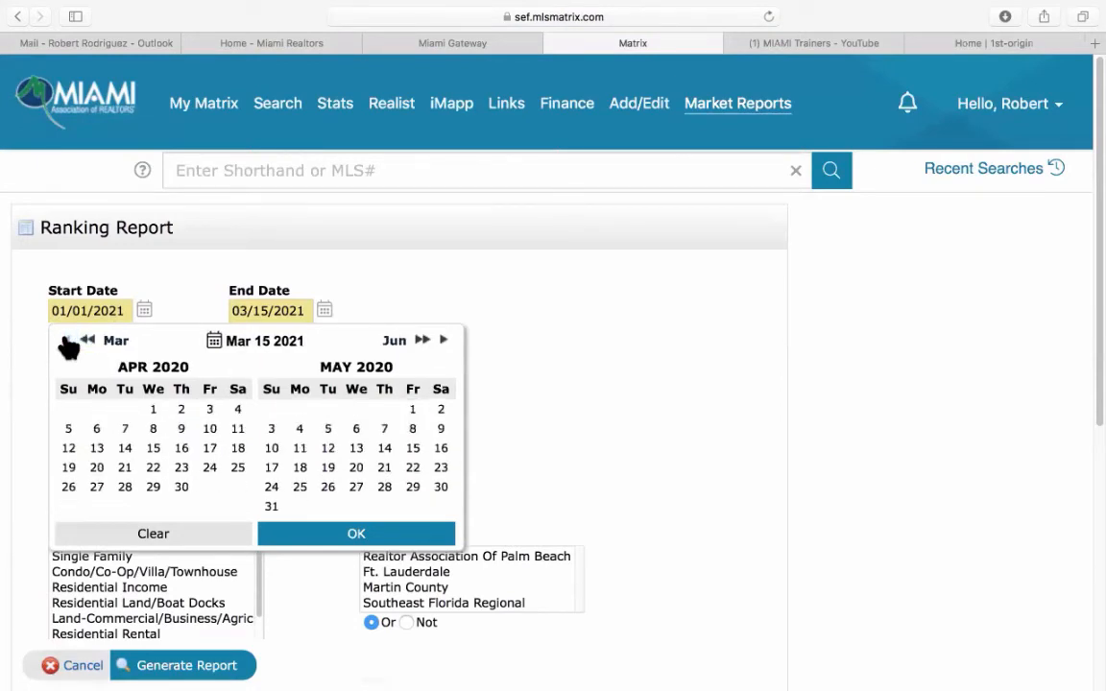
pyautogui.click(69, 342)
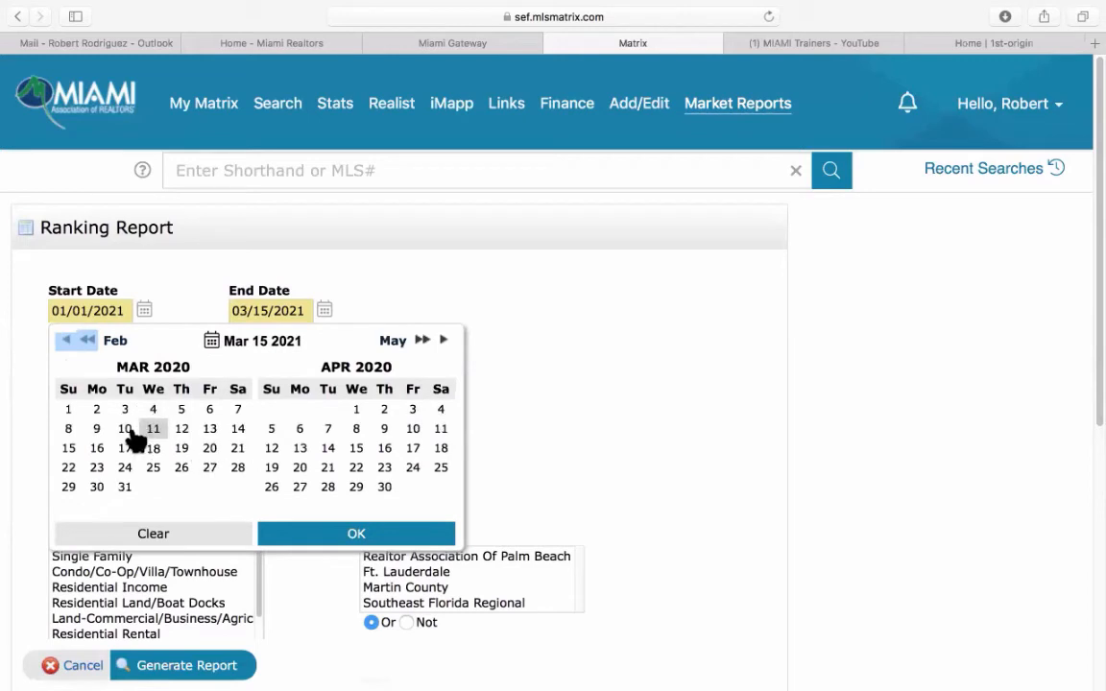
pyautogui.click(68, 449)
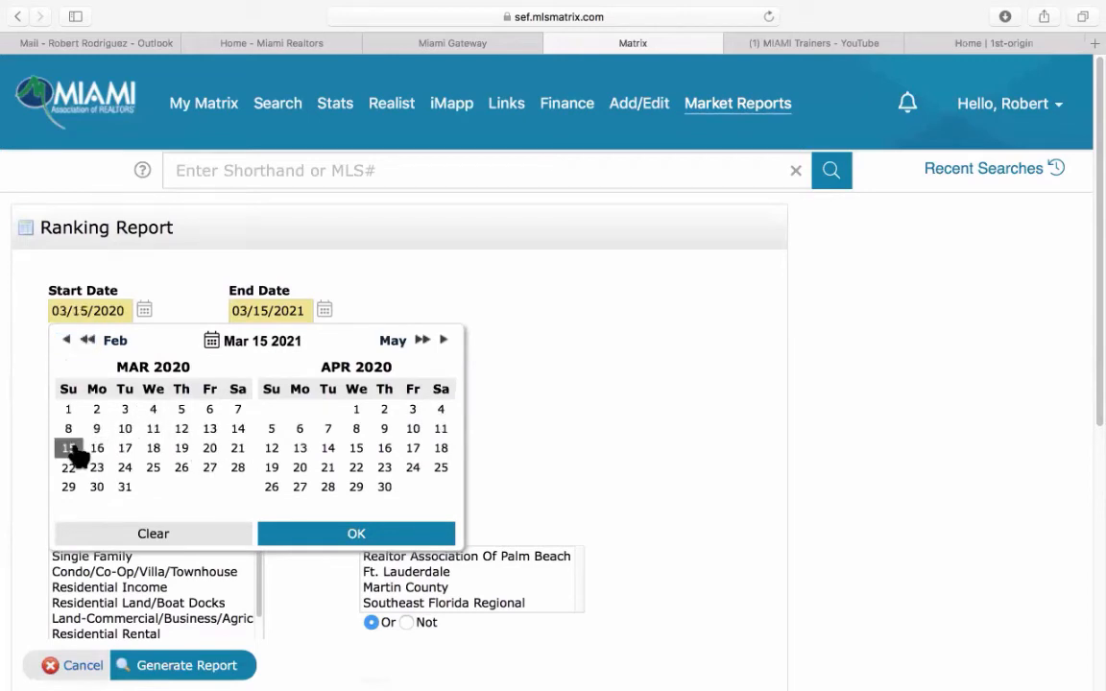
pyautogui.click(363, 528)
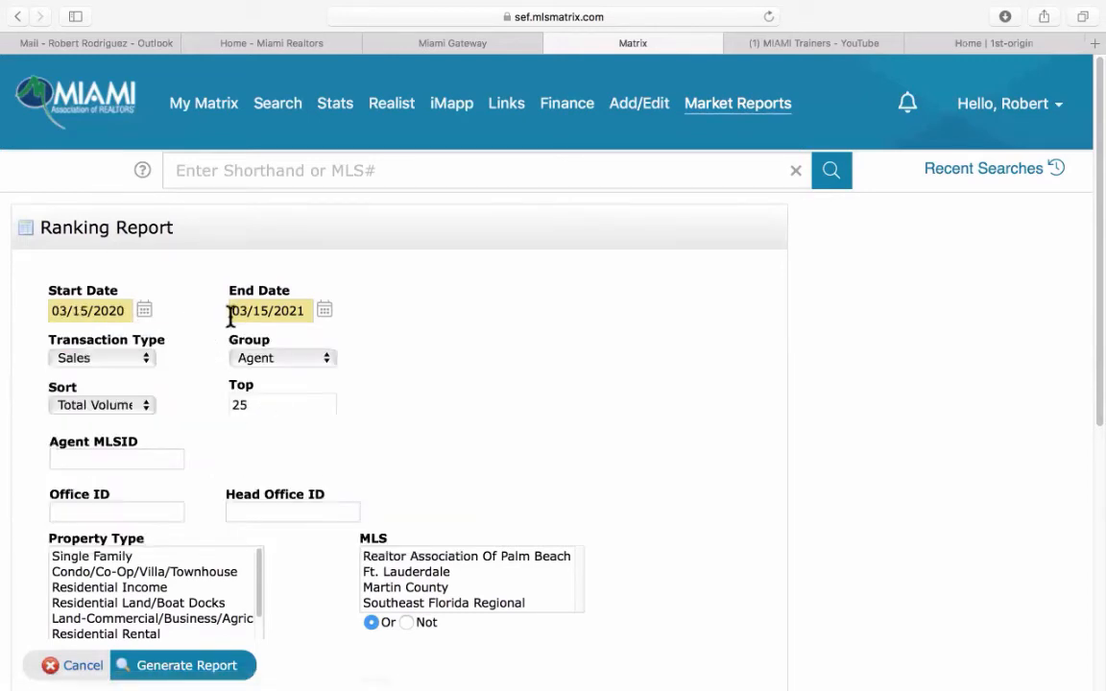
# Keep Sales as the transaction type and Agent as the grouping.
pyautogui.click(121, 357)
pyautogui.click(117, 364)
pyautogui.click(275, 358)
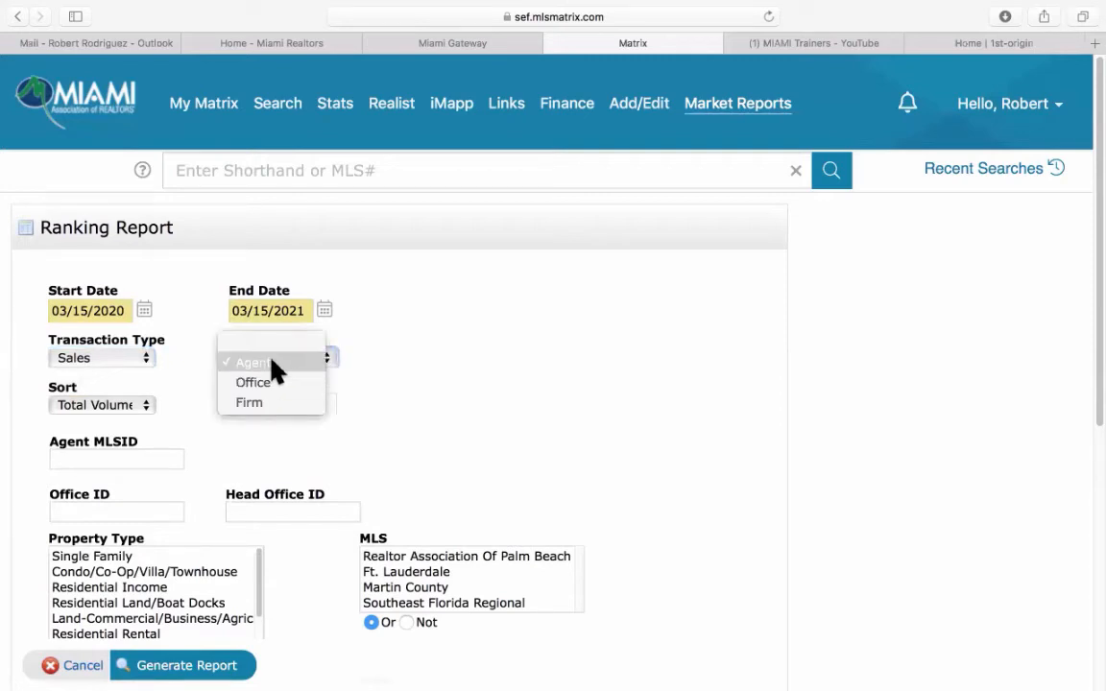
pyautogui.click(272, 363)
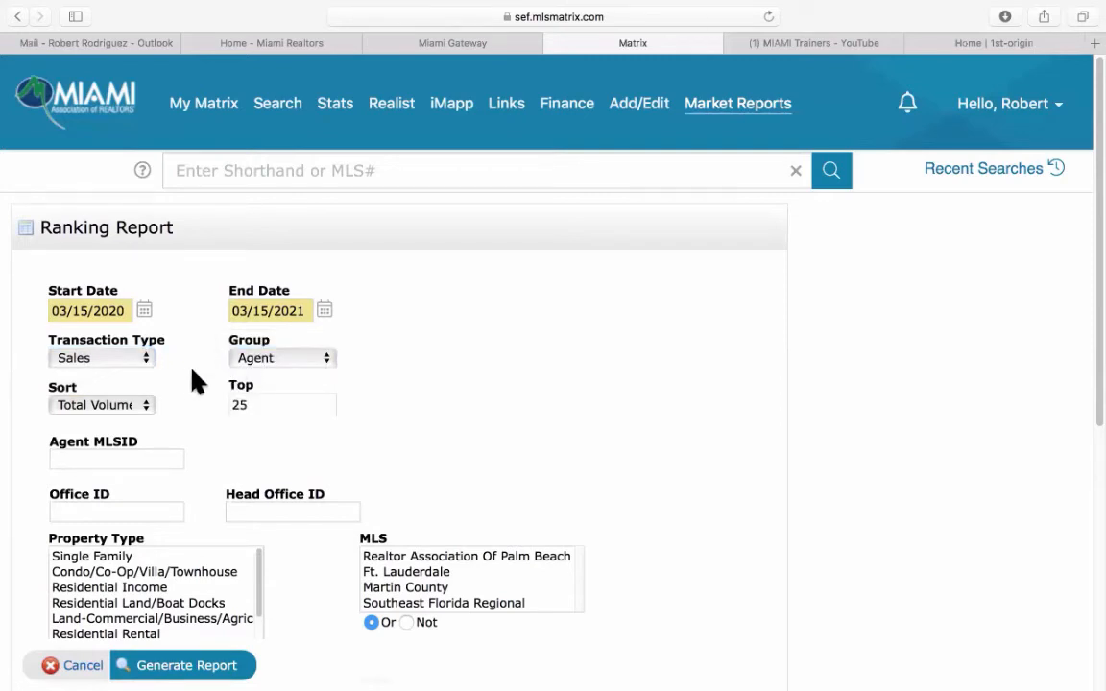
# Limit the report to Miami-Dade County and generate the agent ranking report.
pyautogui.scroll(-3, 192, 379)
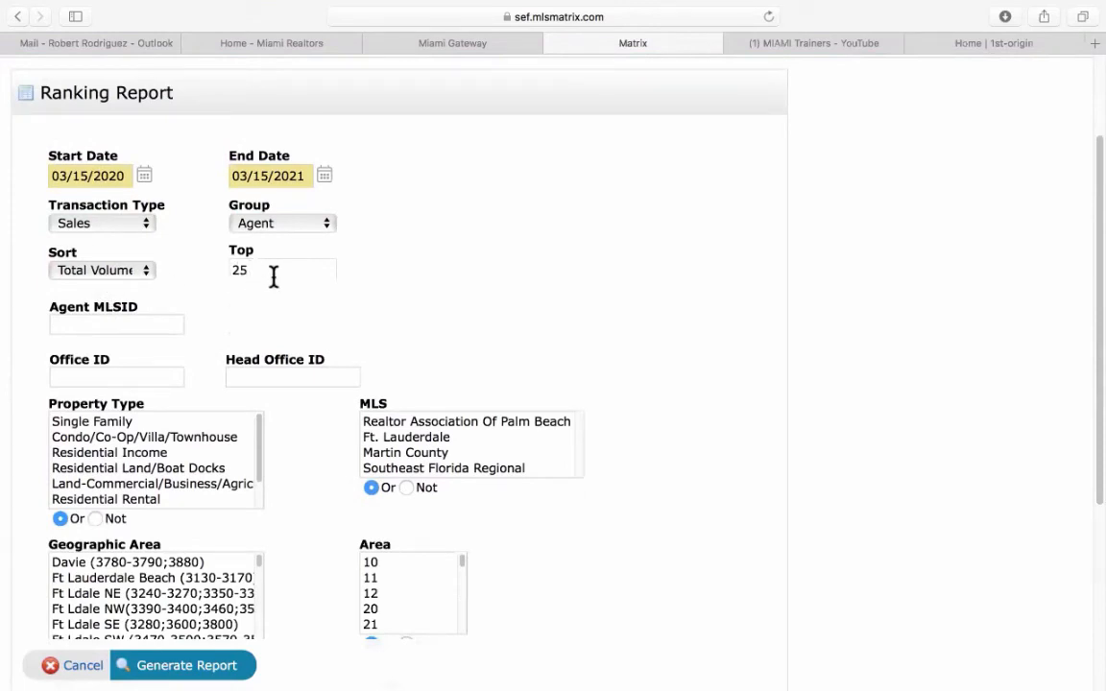
pyautogui.scroll(-5, 653, 398)
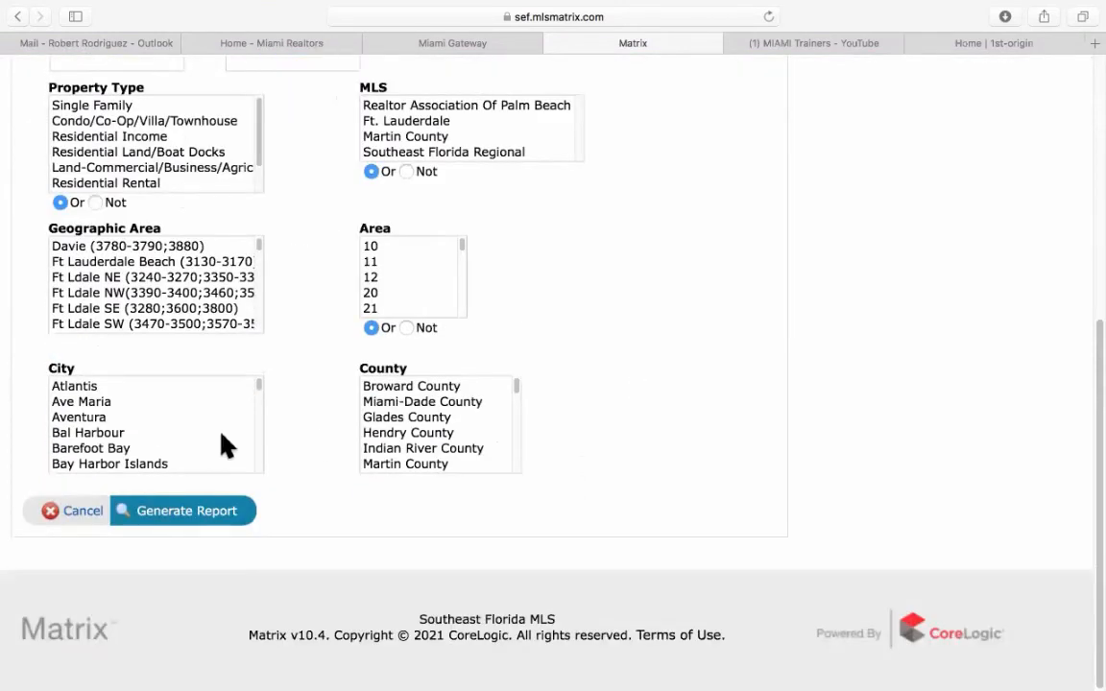
pyautogui.click(442, 401)
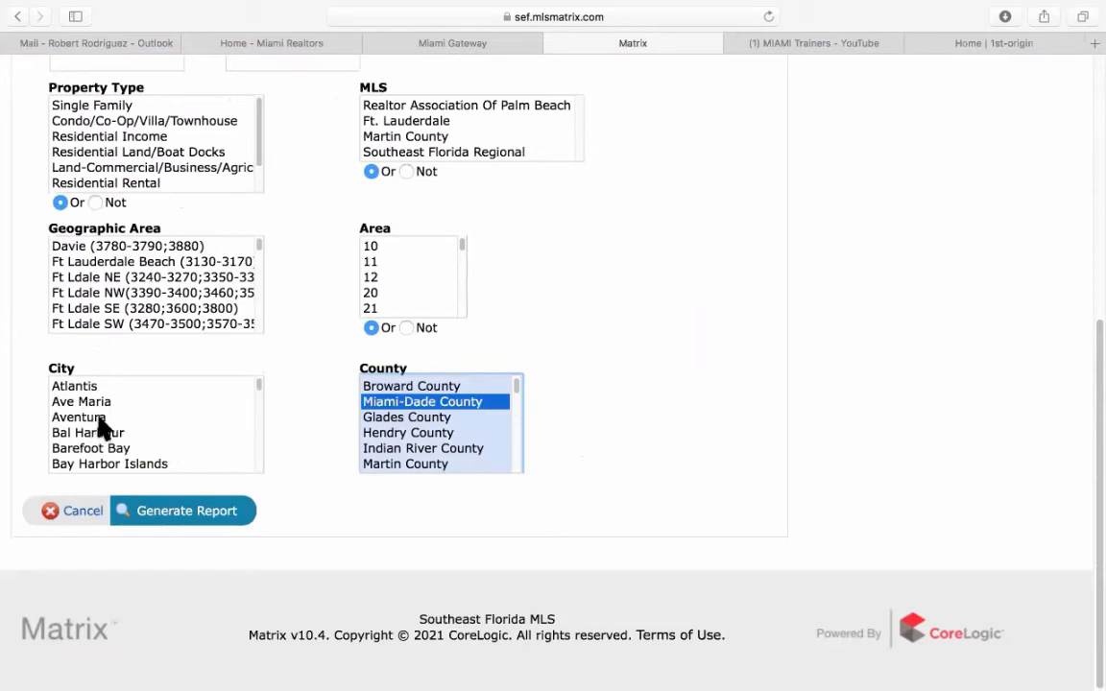
pyautogui.click(183, 515)
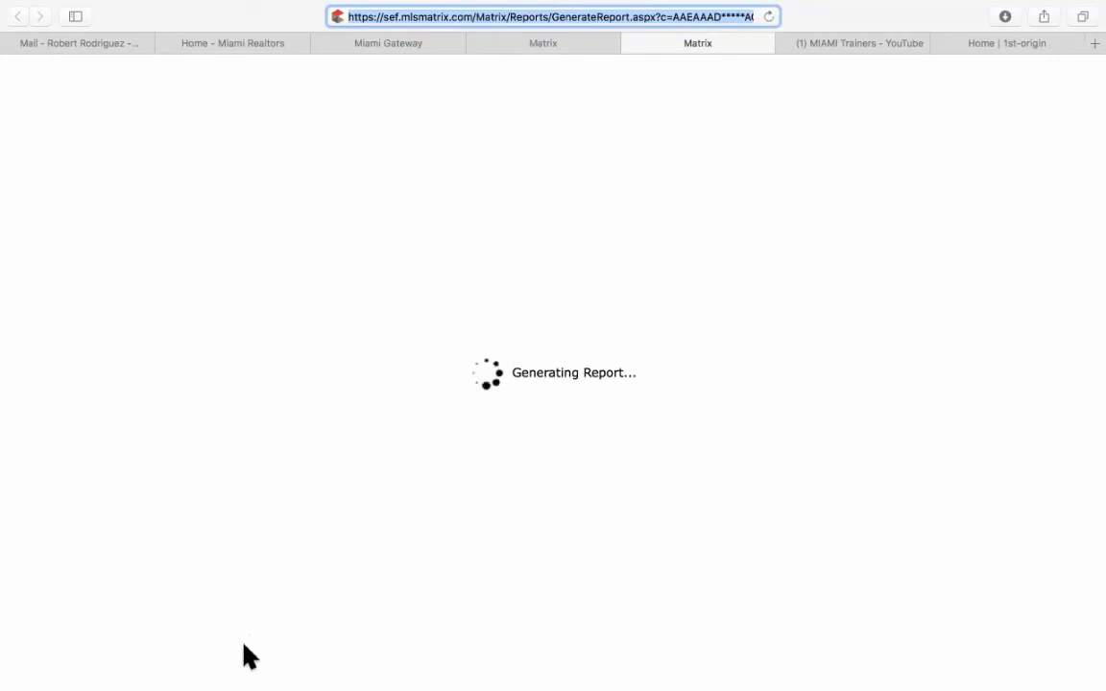
# Switch back to the first Matrix tab with the Ranking Report criteria form.
pyautogui.click(569, 46)
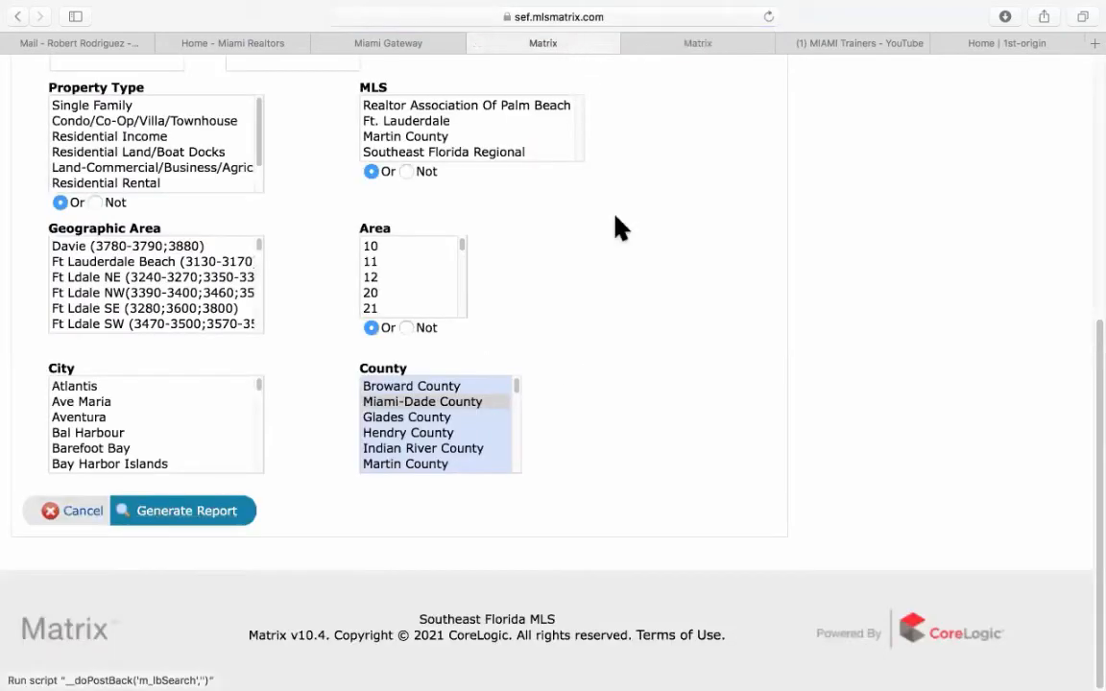
pyautogui.scroll(5, 648, 301)
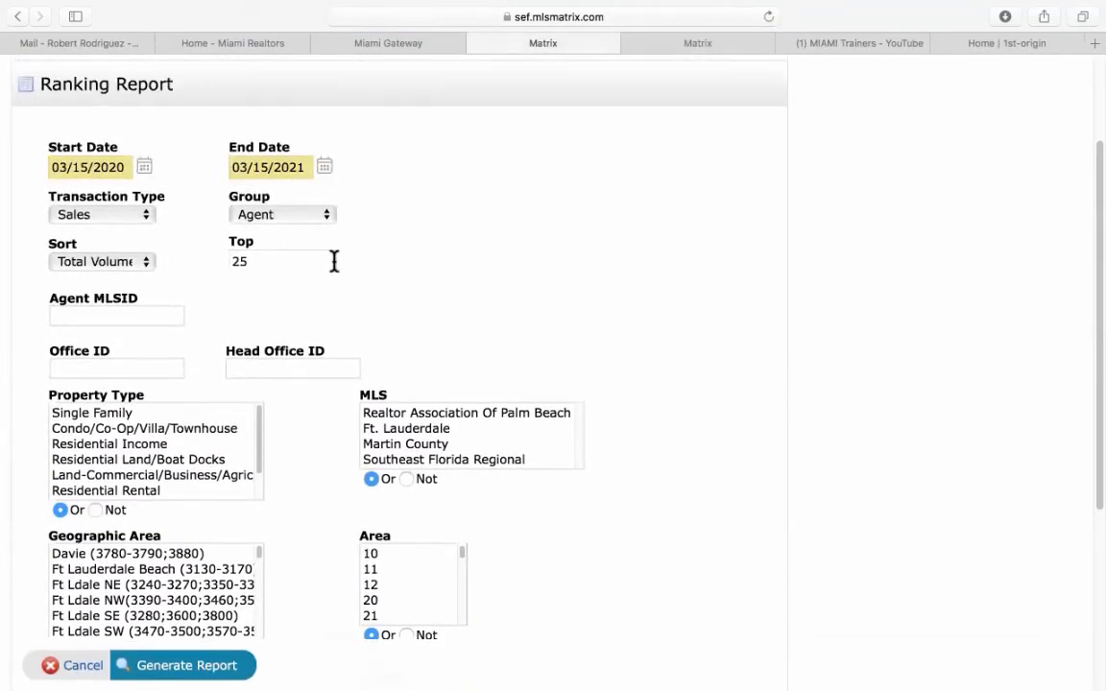
# Group the ranking by Office, select Miami Beach as the city, and generate the report.
pyautogui.click(261, 213)
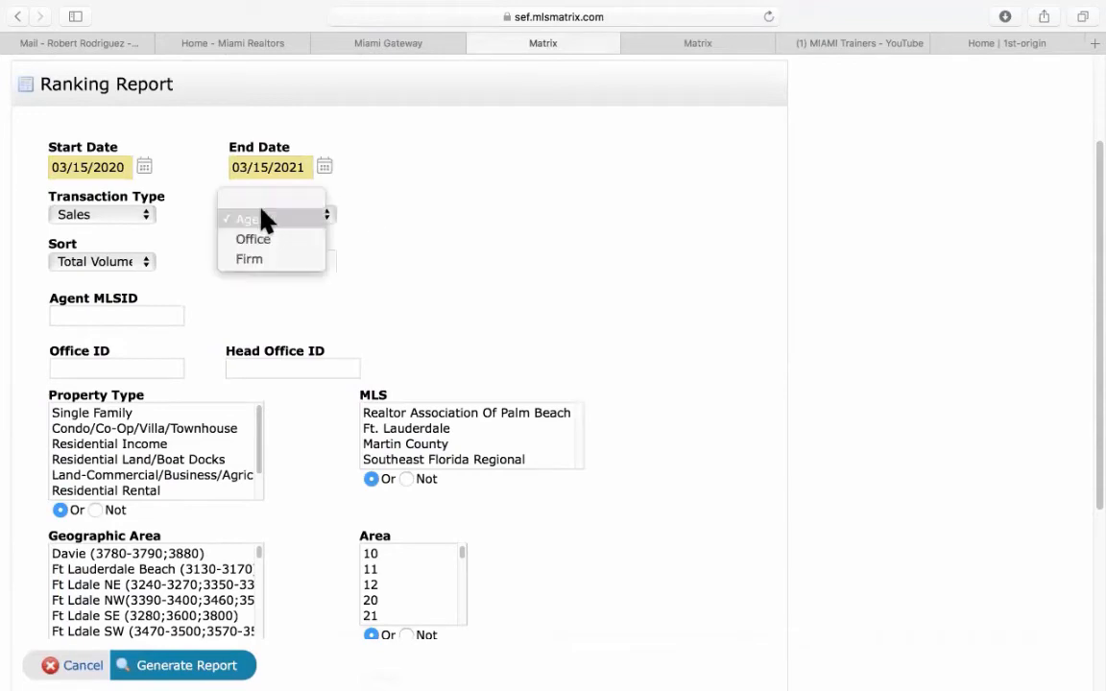
pyautogui.click(263, 239)
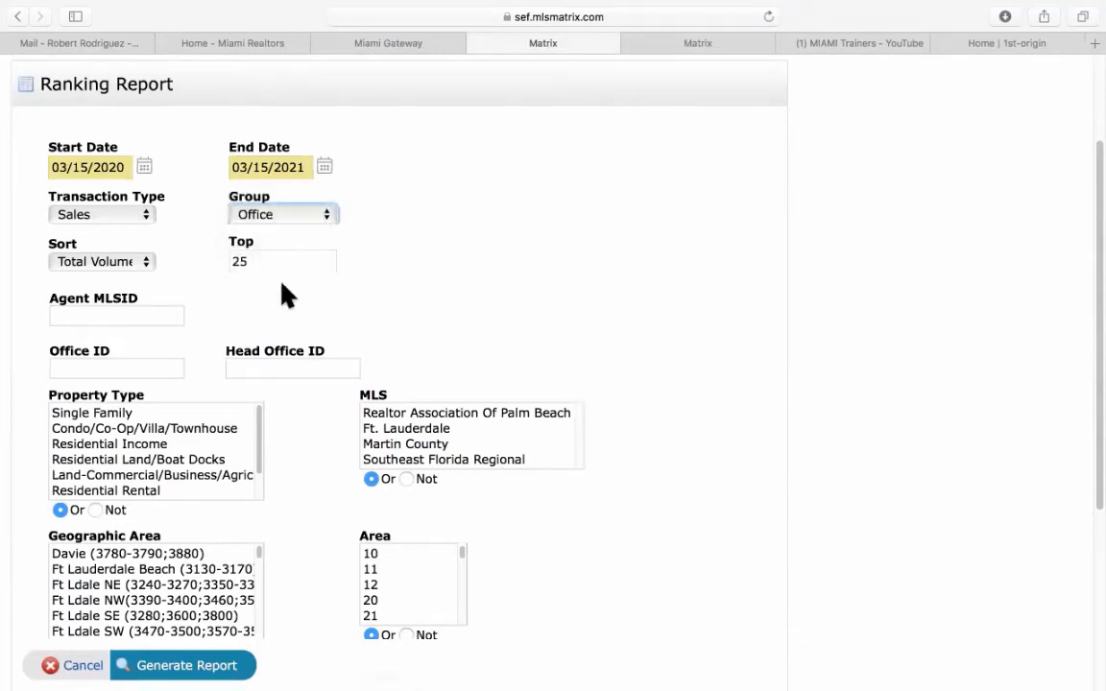
pyautogui.scroll(-5, 614, 370)
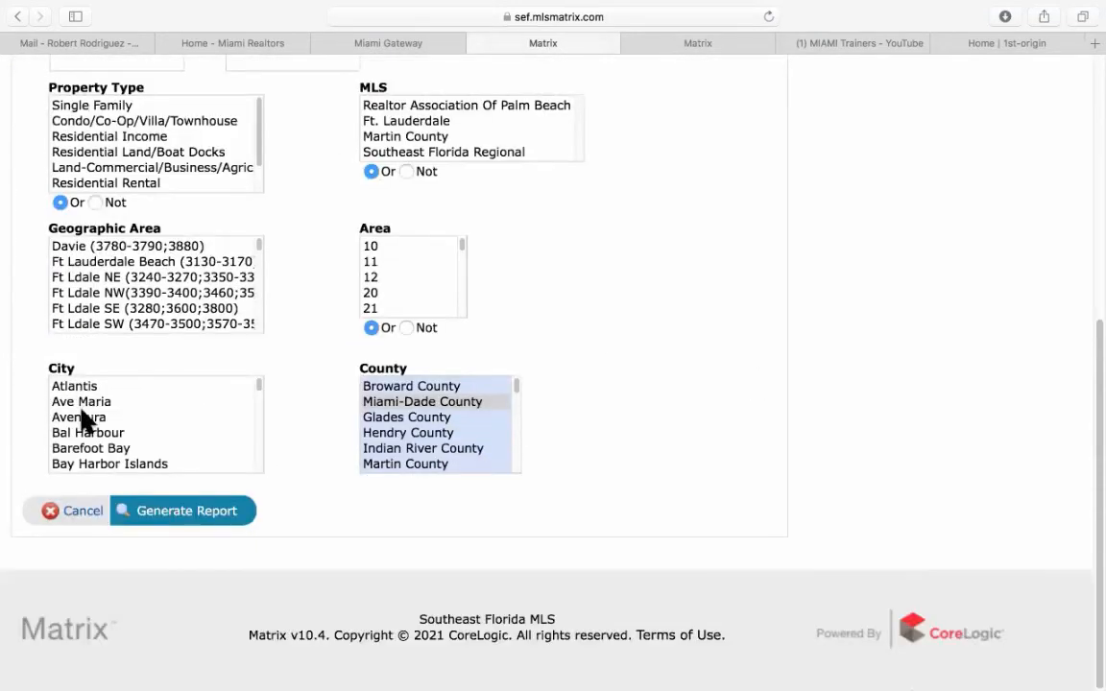
pyautogui.scroll(-1, 93, 419)
pyautogui.scroll(-3, 89, 417)
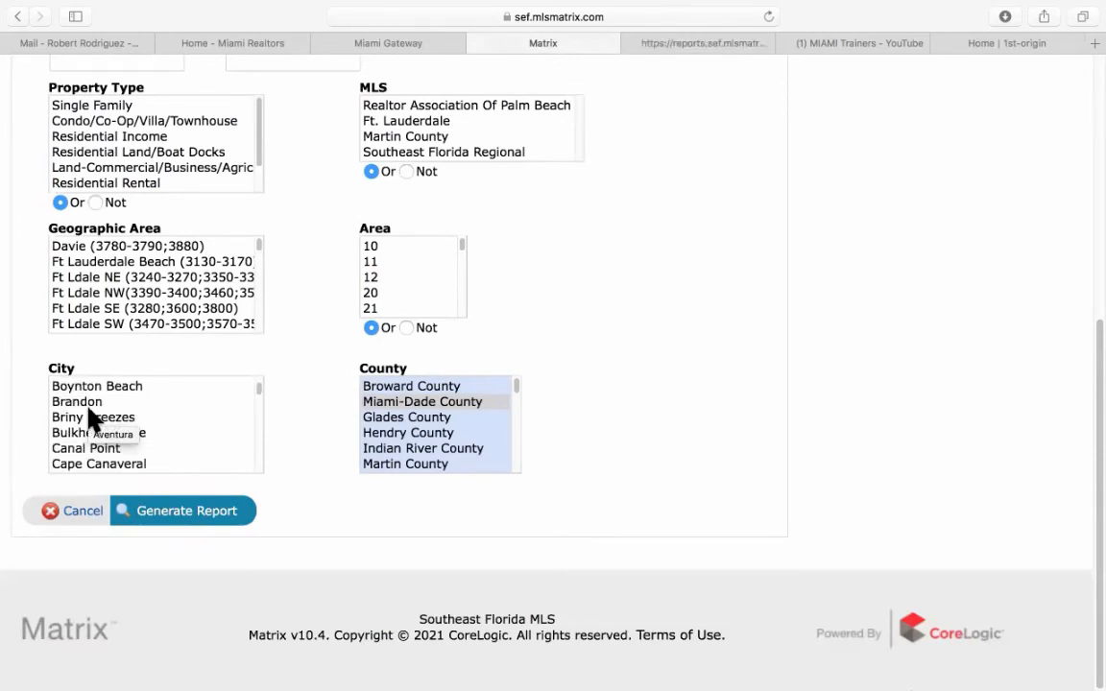
pyautogui.scroll(-10, 90, 417)
pyautogui.scroll(-8, 89, 418)
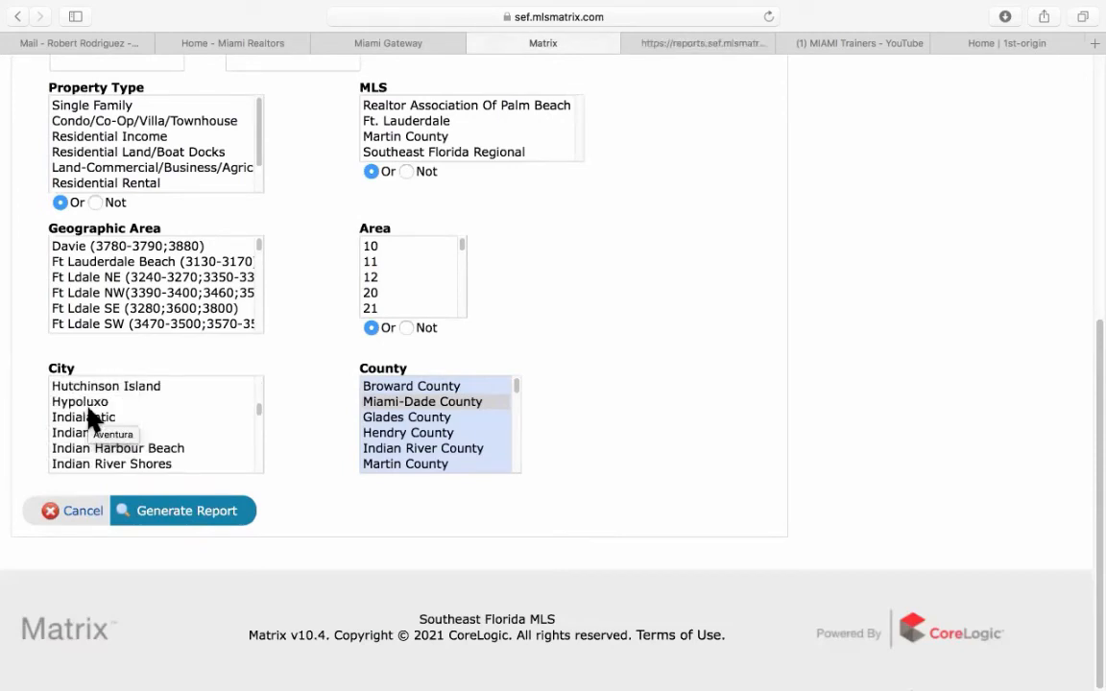
pyautogui.scroll(-15, 89, 419)
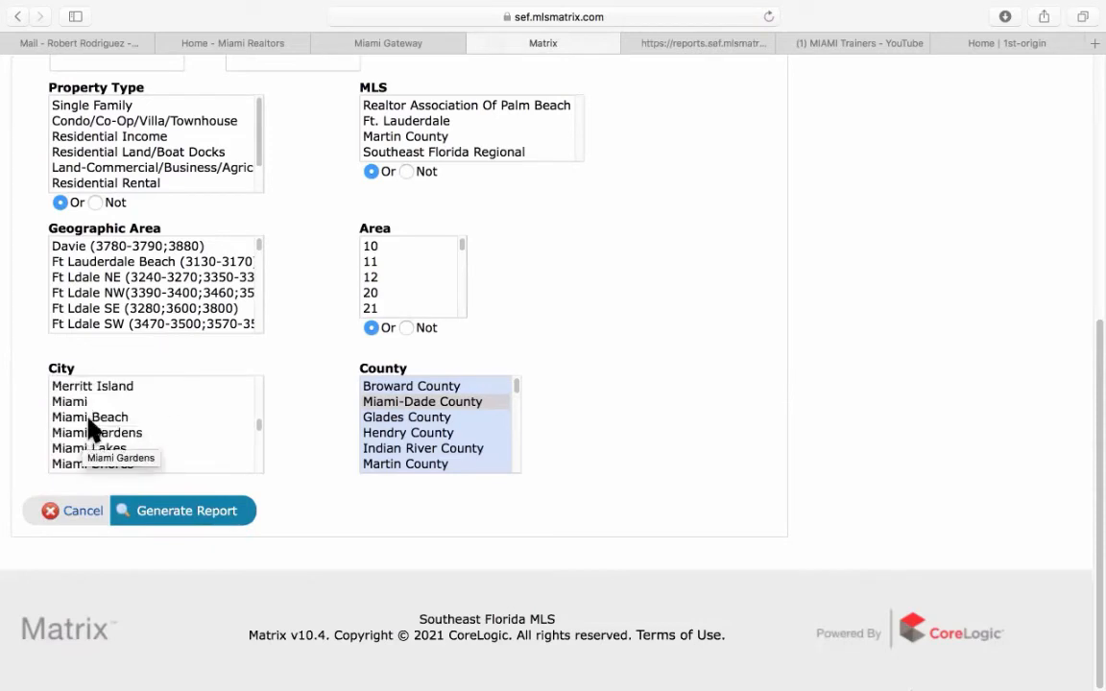
pyautogui.click(89, 420)
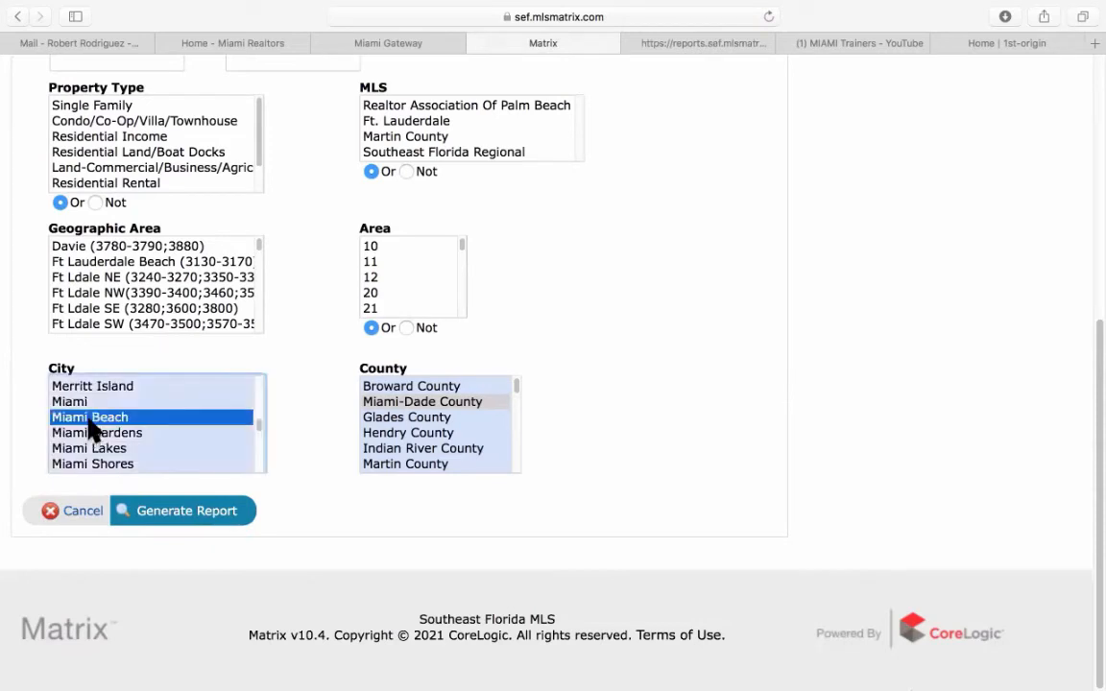
pyautogui.click(164, 517)
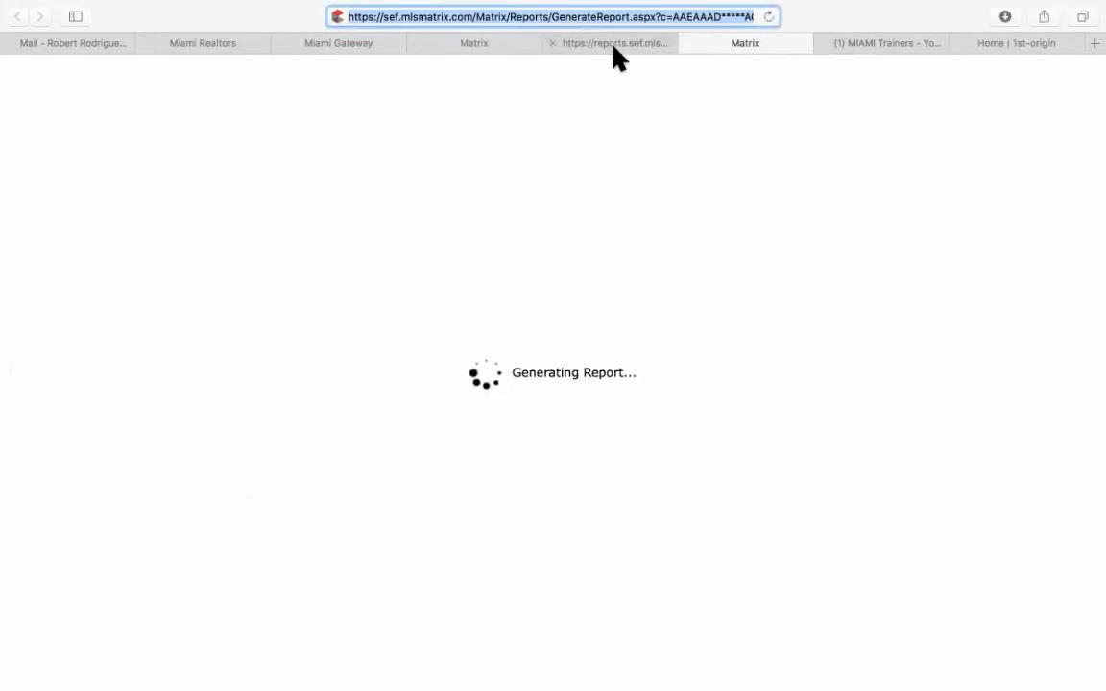
# View the generated agent ranking report of the top 25 agents by total volume.
pyautogui.click(552, 43)
pyautogui.scroll(-5, 592, 220)
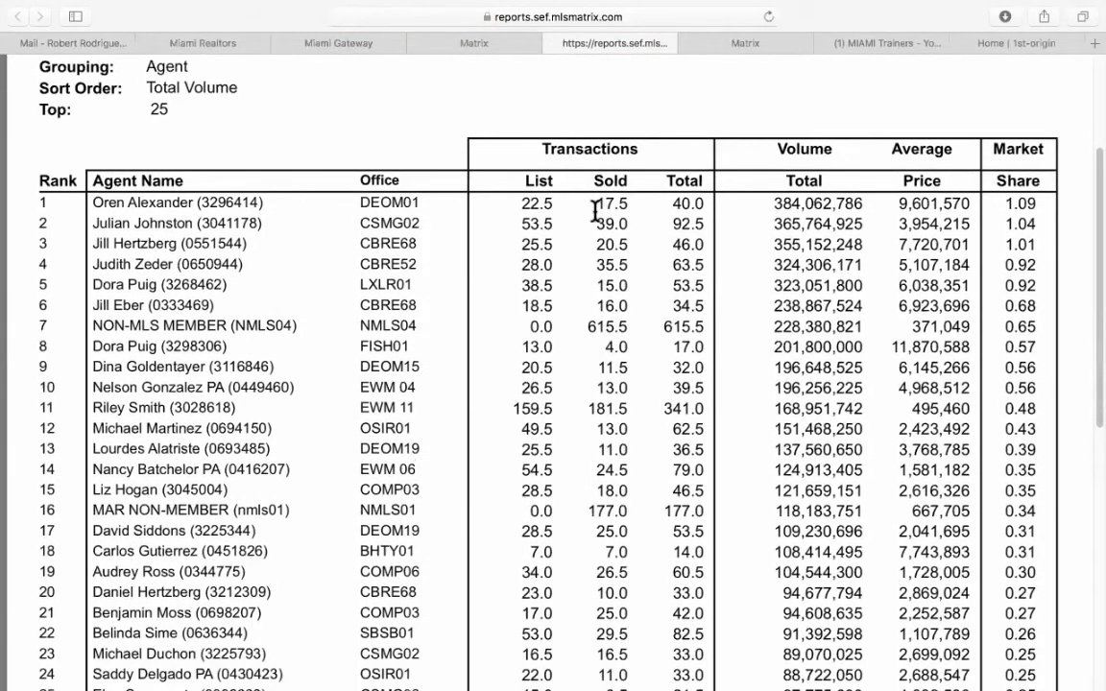
pyautogui.scroll(-2, 594, 211)
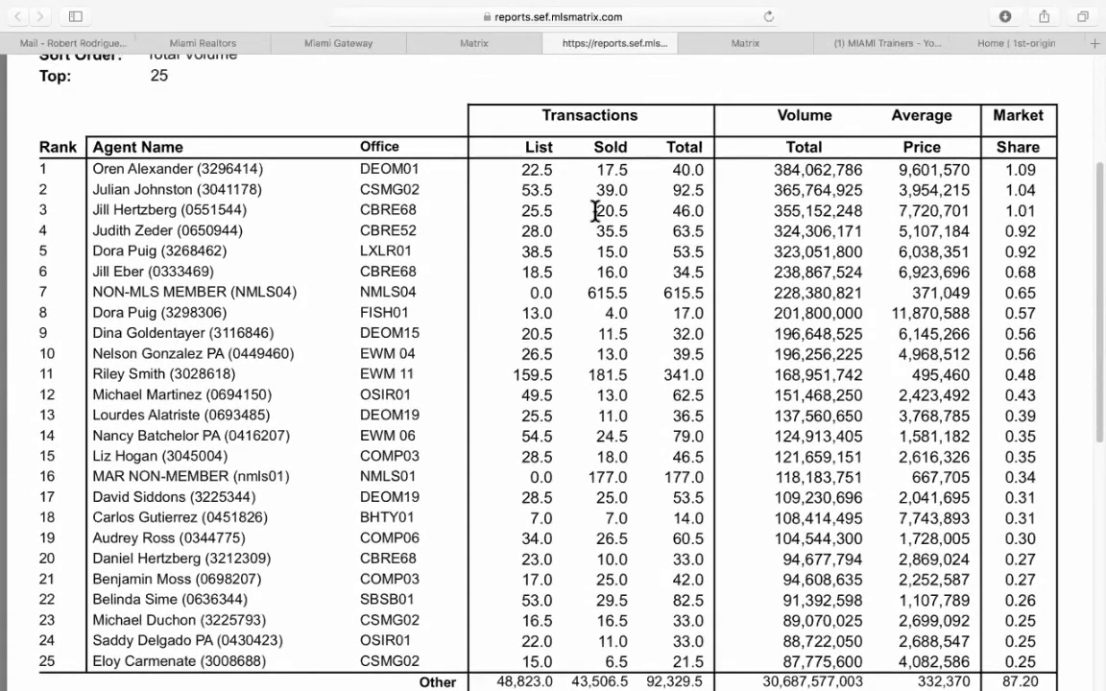
pyautogui.scroll(2, 594, 211)
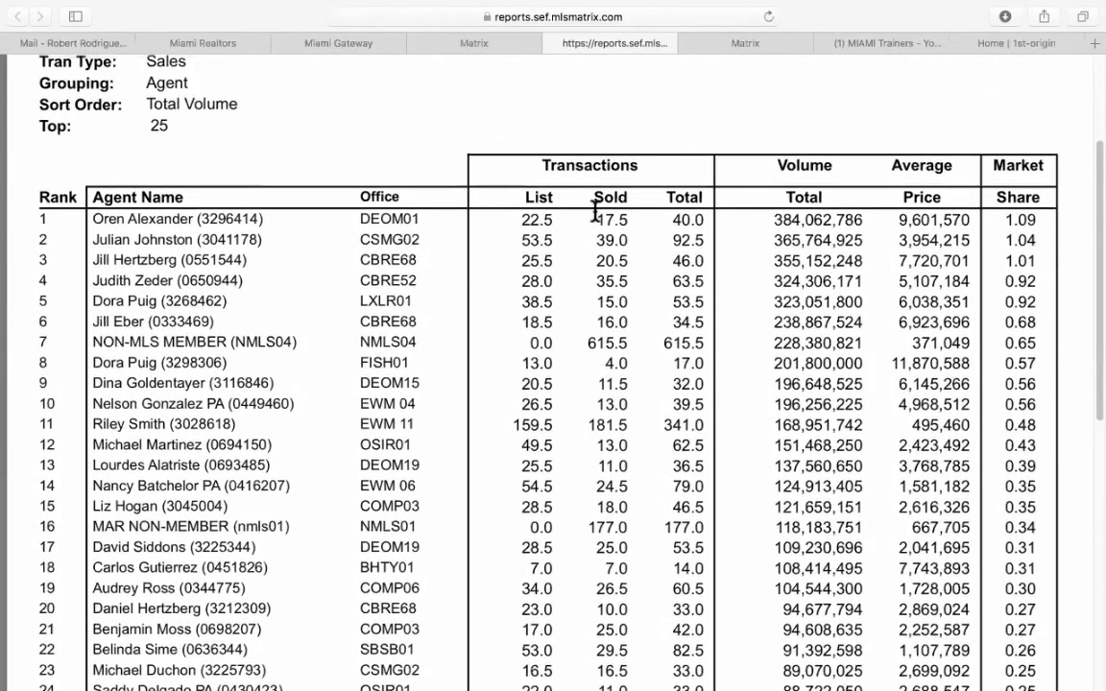
pyautogui.scroll(1, 594, 211)
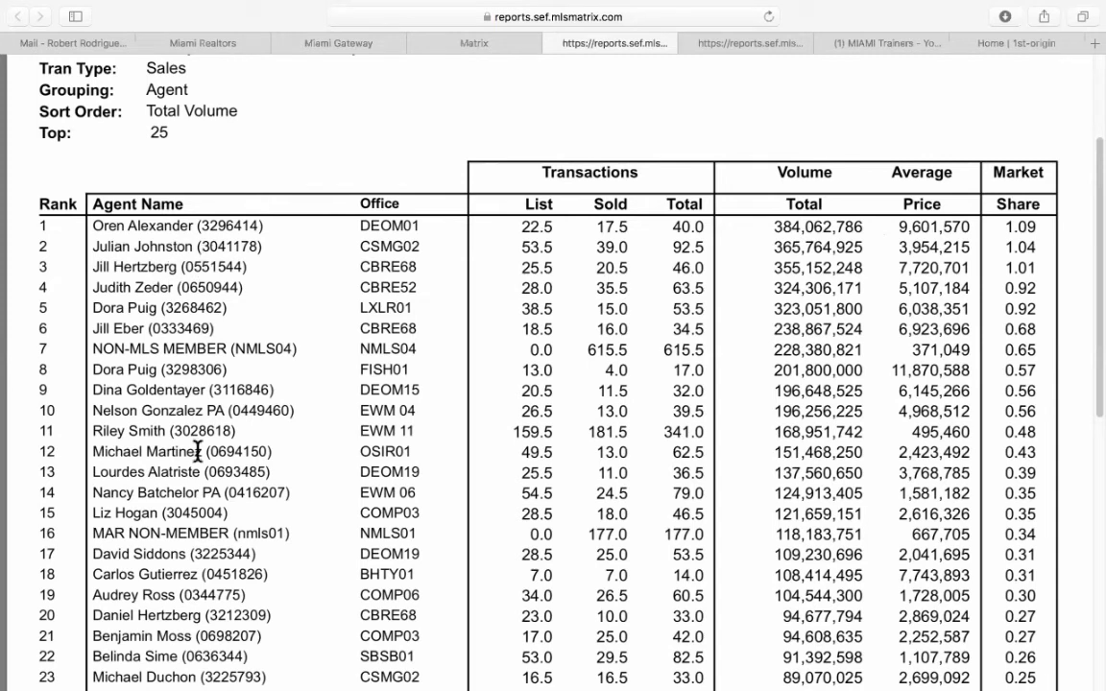
pyautogui.scroll(-2, 197, 451)
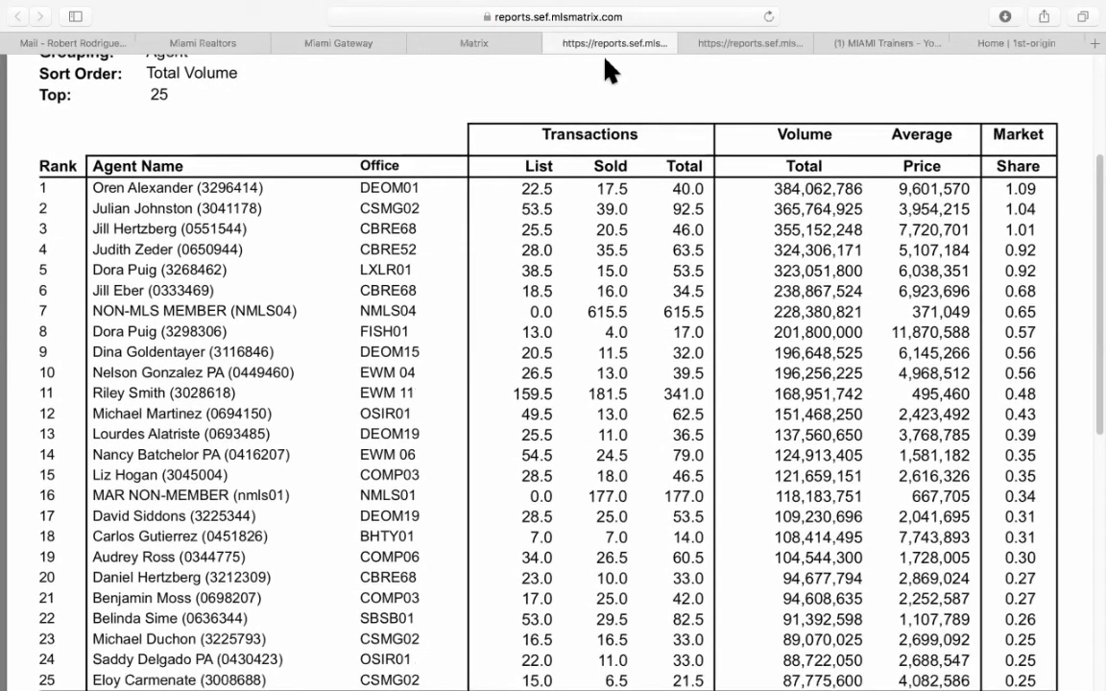
# Close the agent report tab and scroll through the Miami Beach office ranking report.
pyautogui.click(552, 43)
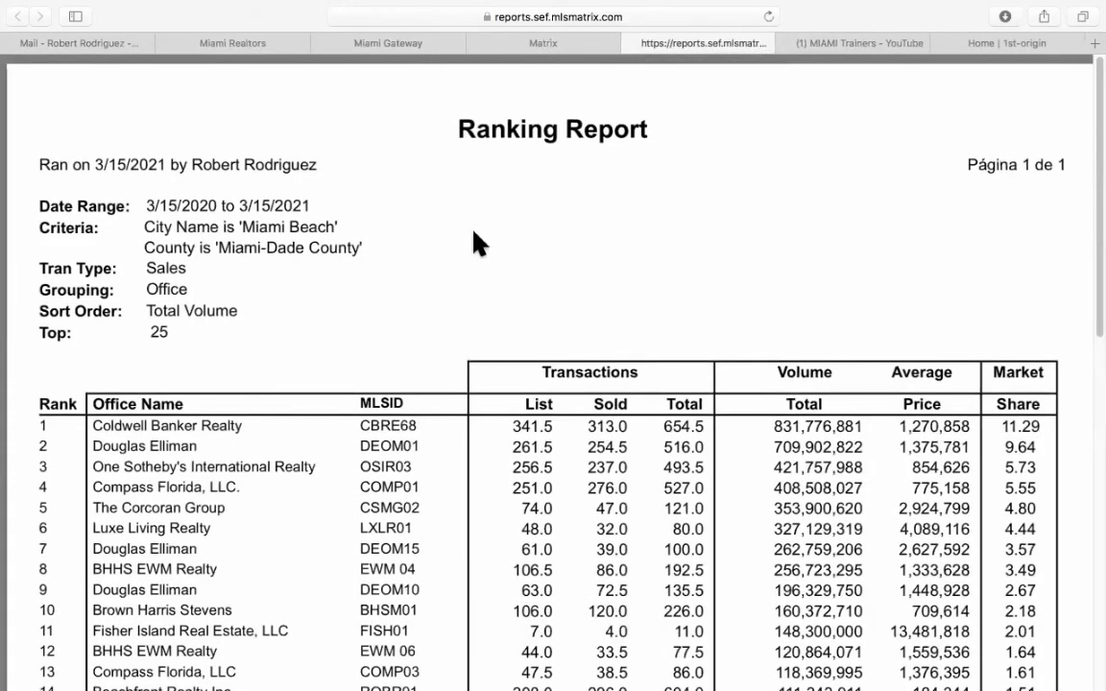
pyautogui.scroll(-3, 480, 245)
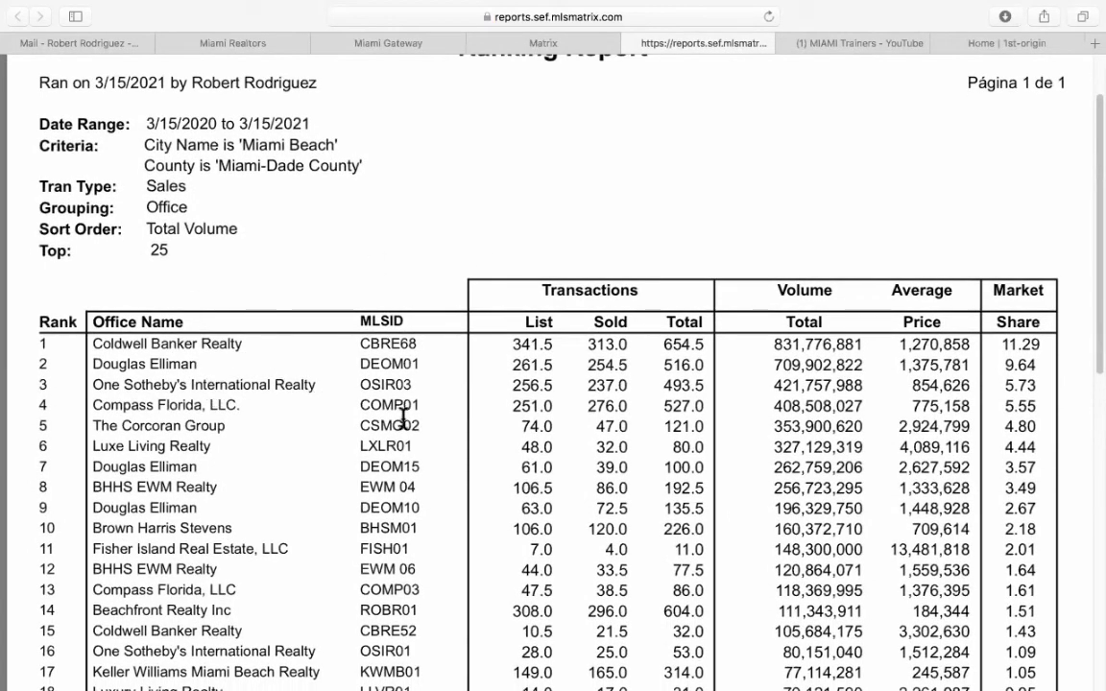
pyautogui.scroll(-1, 403, 422)
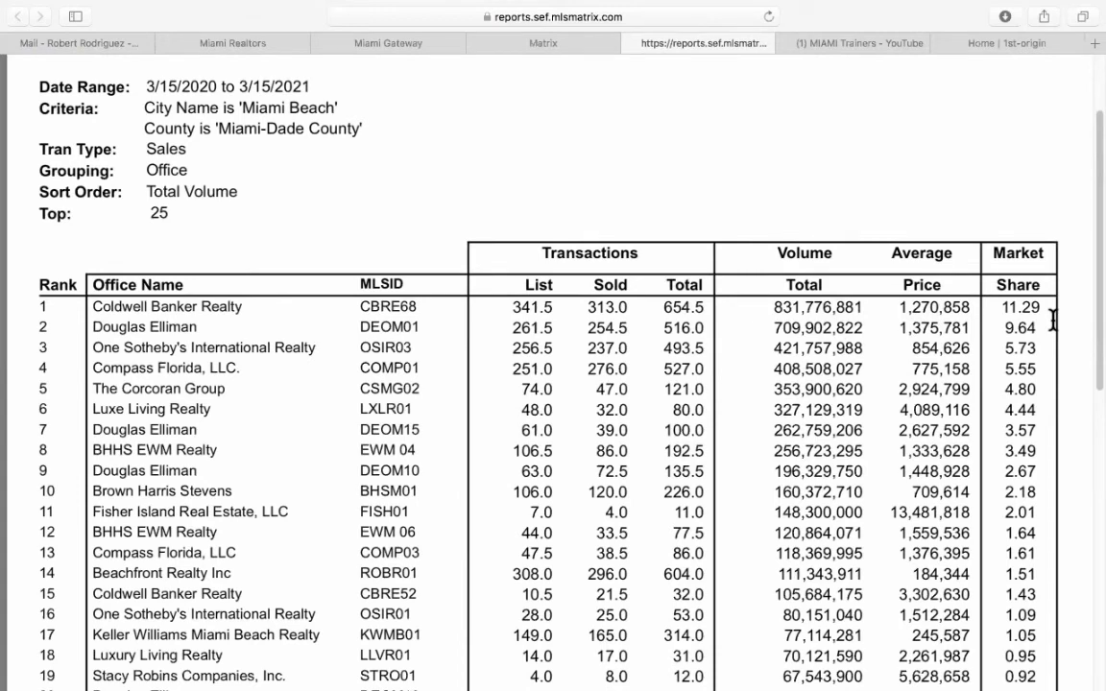
pyautogui.scroll(3, 999, 315)
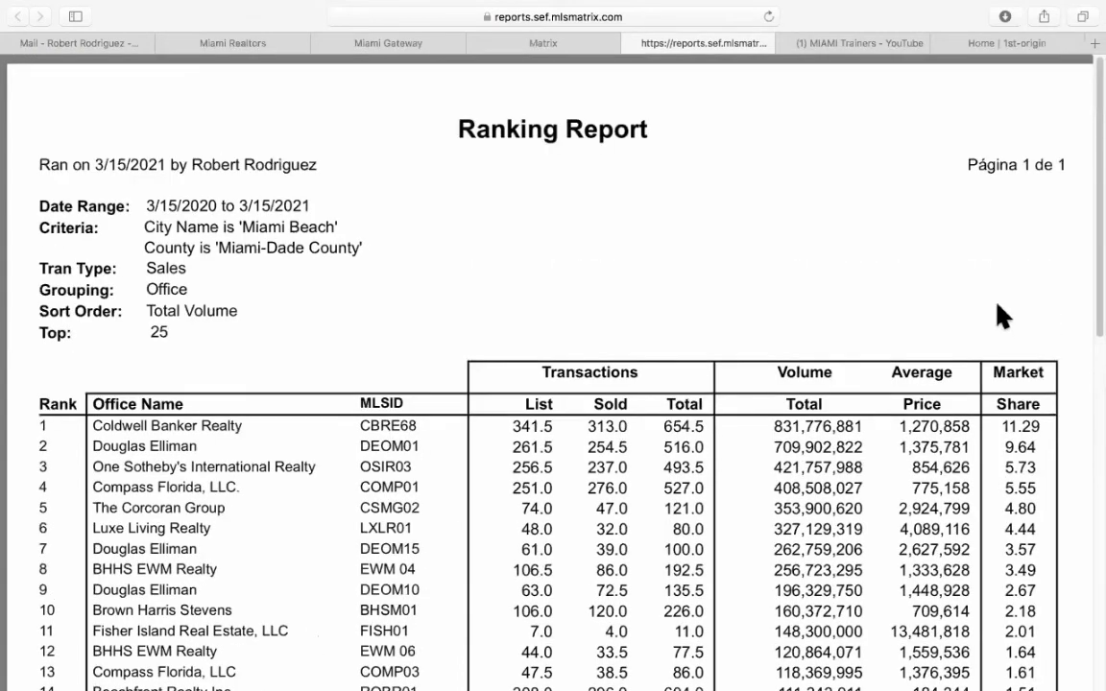
# Close the office report tab to return to the Ranking Report criteria form.
pyautogui.click(630, 44)
pyautogui.scroll(5, 759, 279)
pyautogui.moveTo(747, 110)
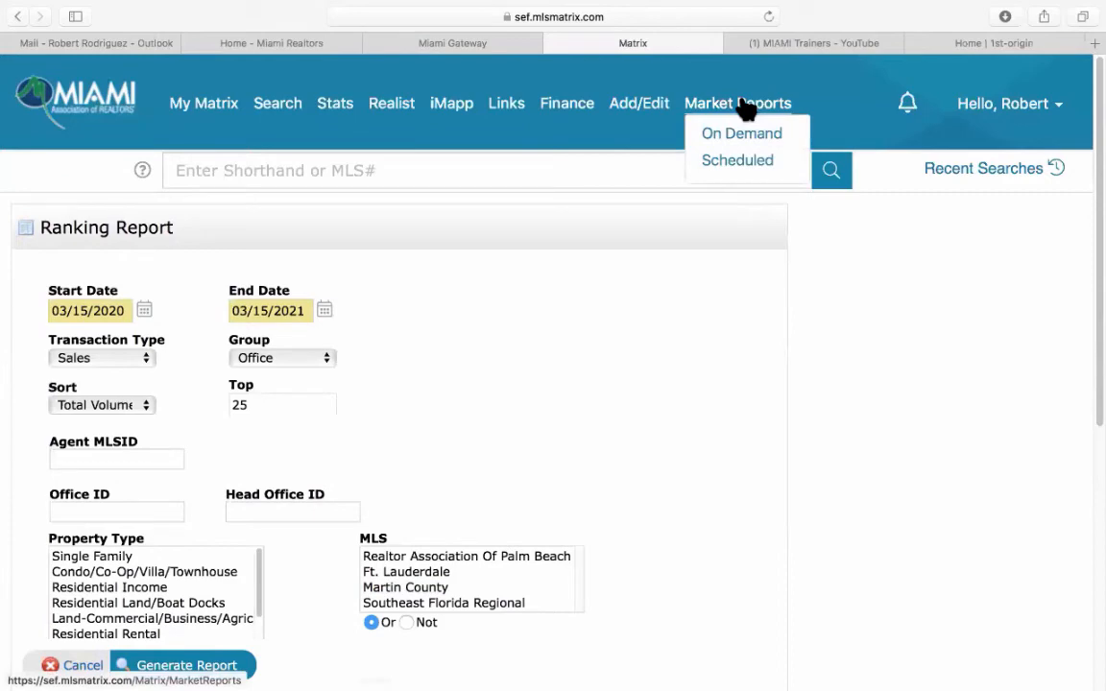
# Return to the My Matrix dashboard.
pyautogui.click(223, 113)
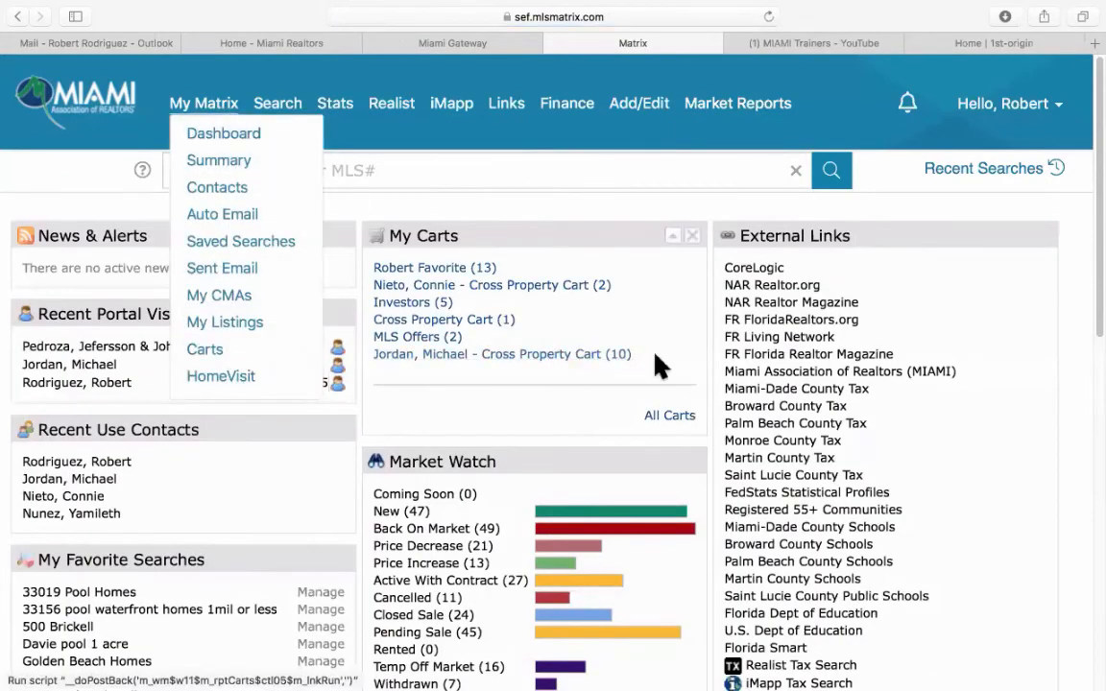
pyautogui.scroll(-3, 688, 355)
pyautogui.scroll(-3, 688, 356)
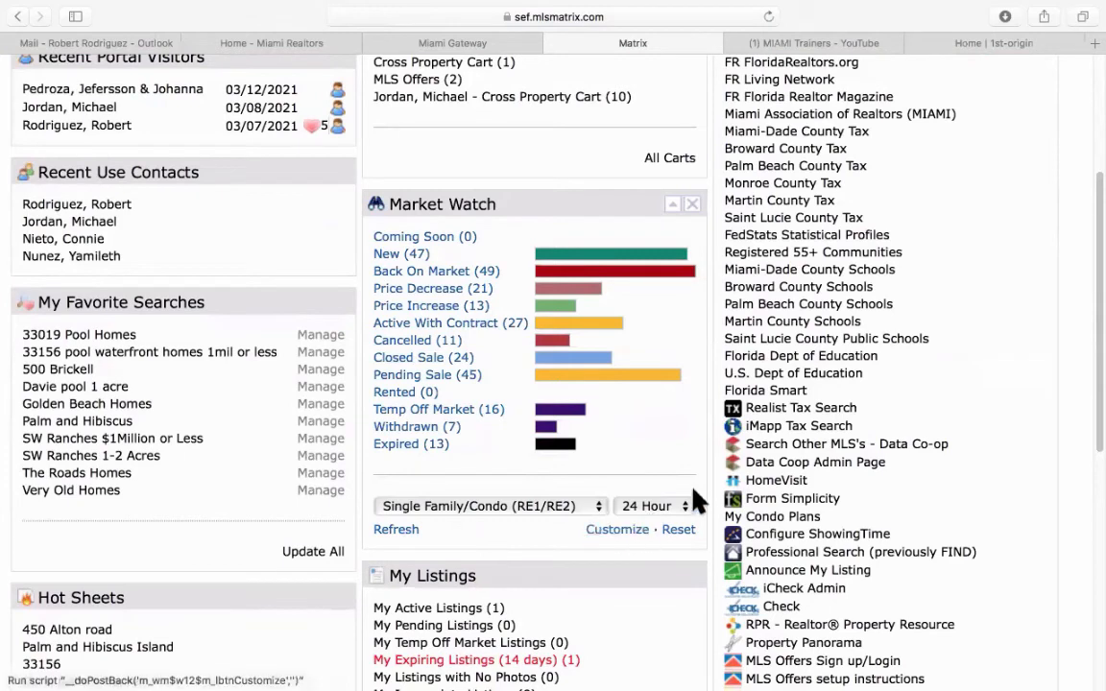
# Browse the Market Watch time period and property type choices, resetting its figures to defaults.
pyautogui.click(680, 506)
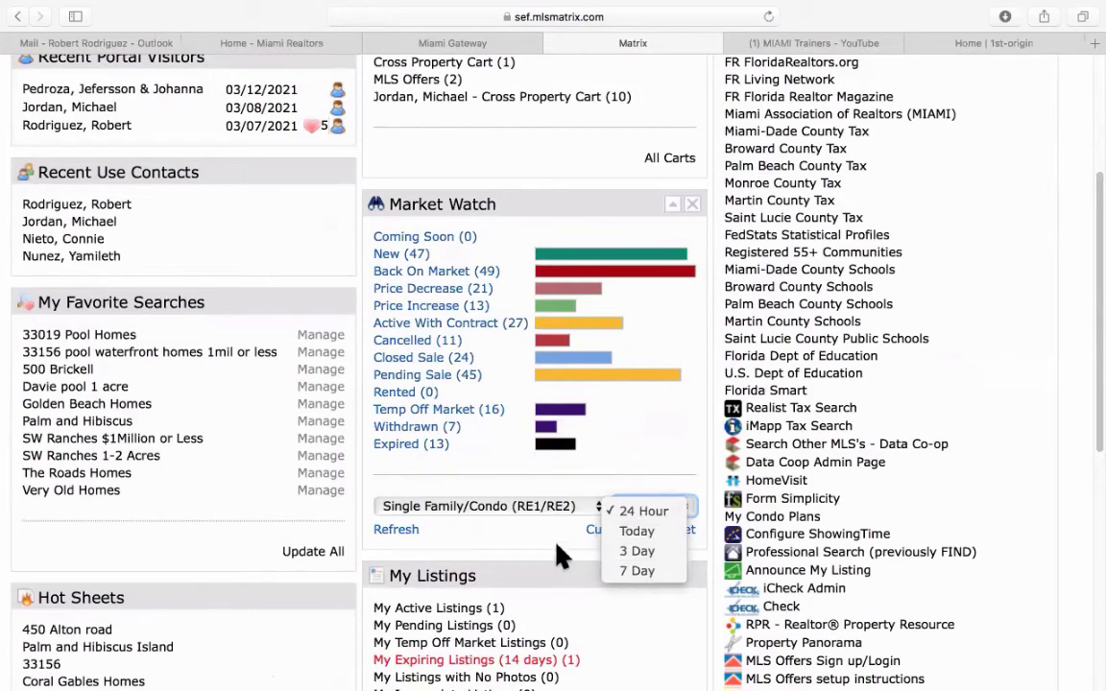
pyautogui.click(553, 548)
pyautogui.click(675, 531)
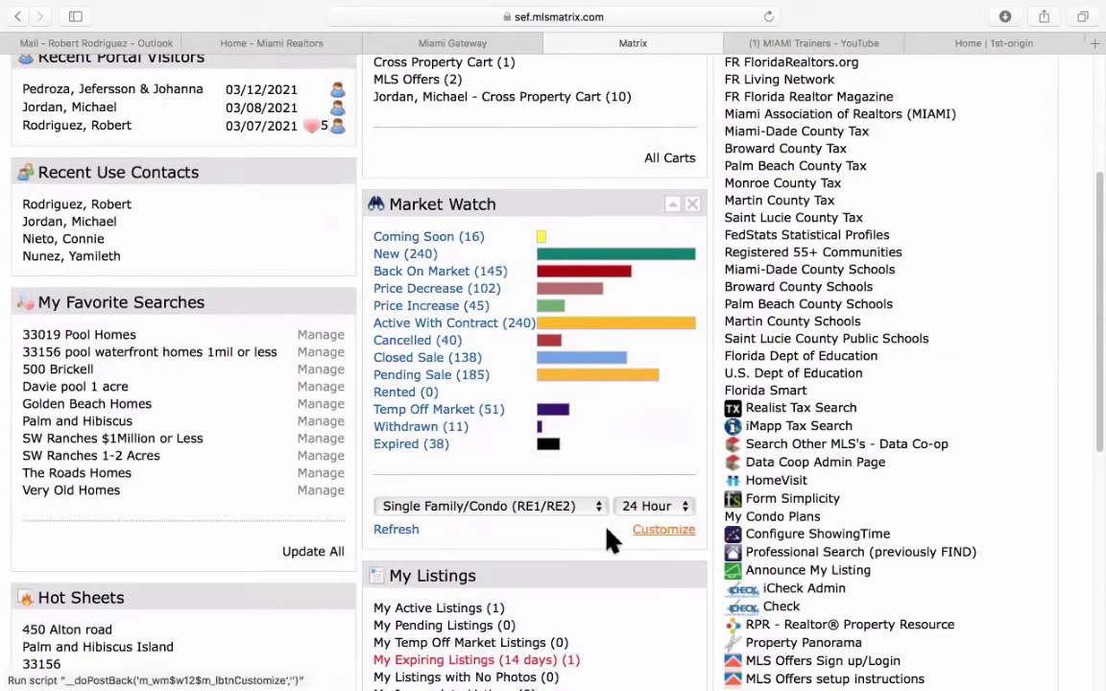
pyautogui.click(499, 509)
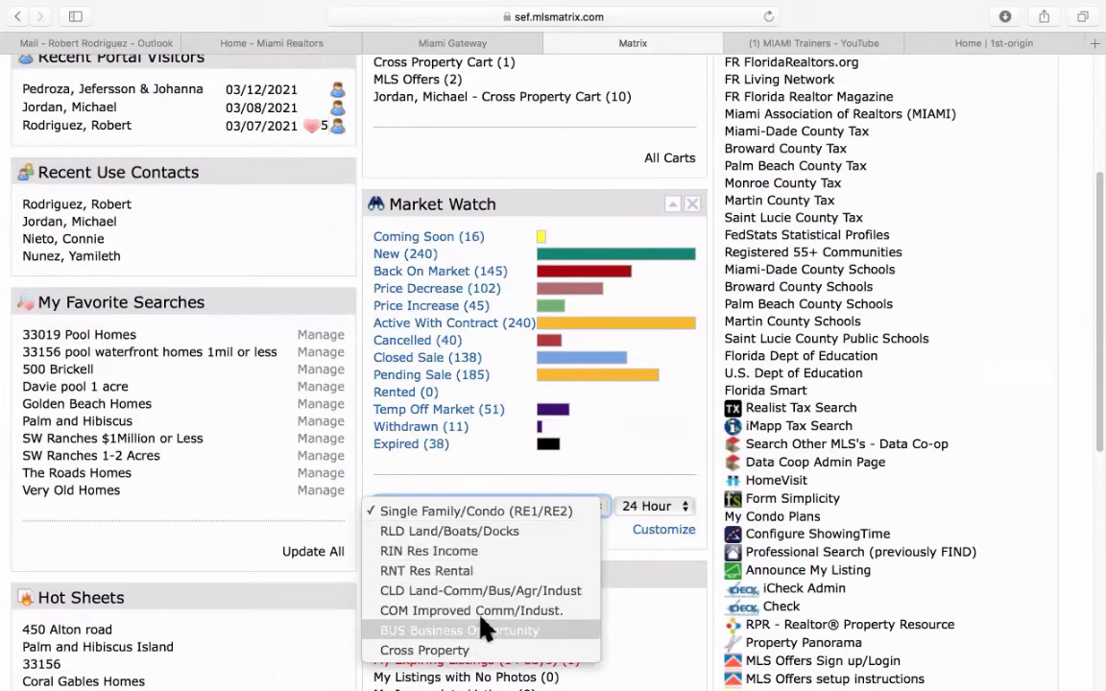
pyautogui.click(542, 485)
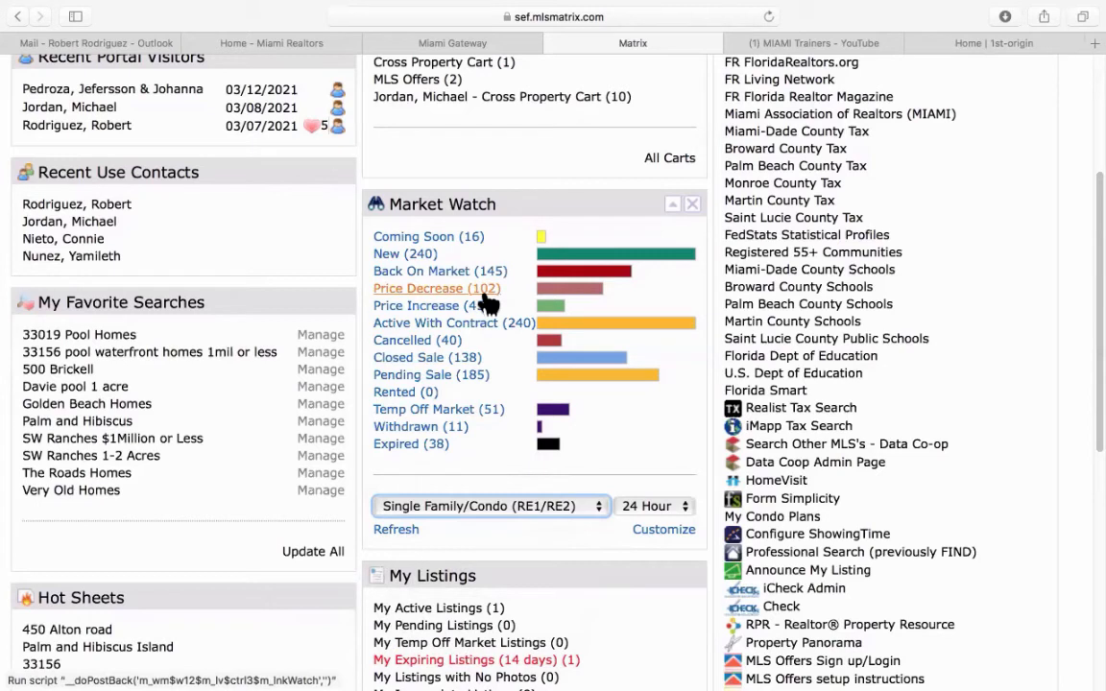
# Open the Market Watch closed sales list, scroll through it, and go back to the dashboard.
pyautogui.click(443, 360)
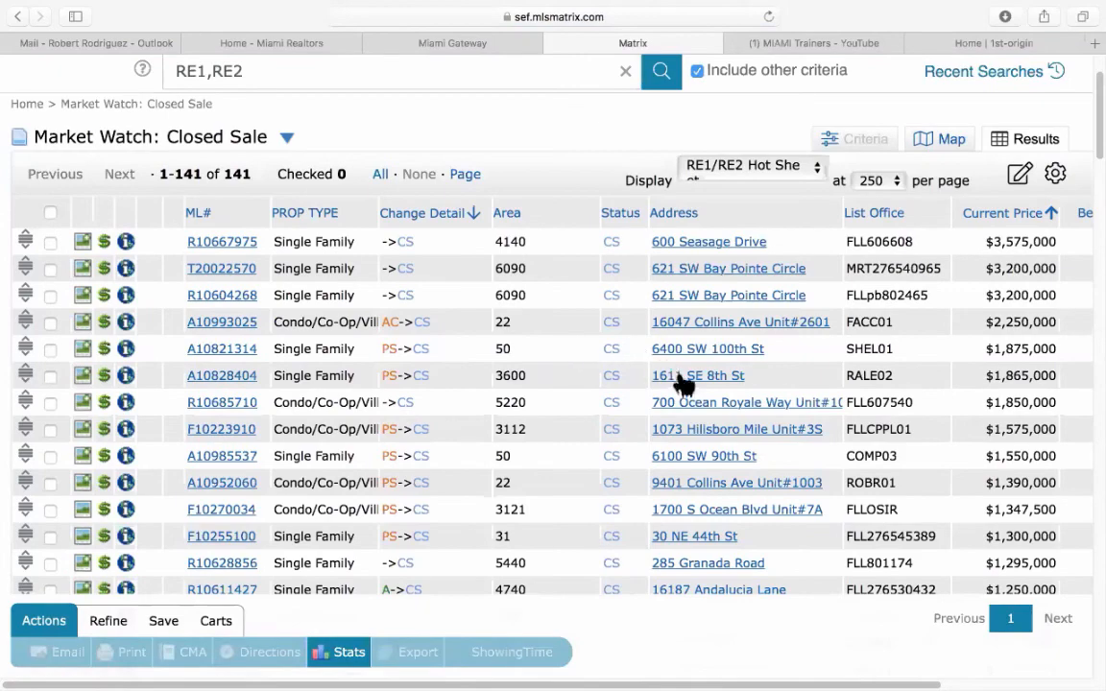
pyautogui.scroll(-3, 686, 386)
pyautogui.scroll(-5, 686, 386)
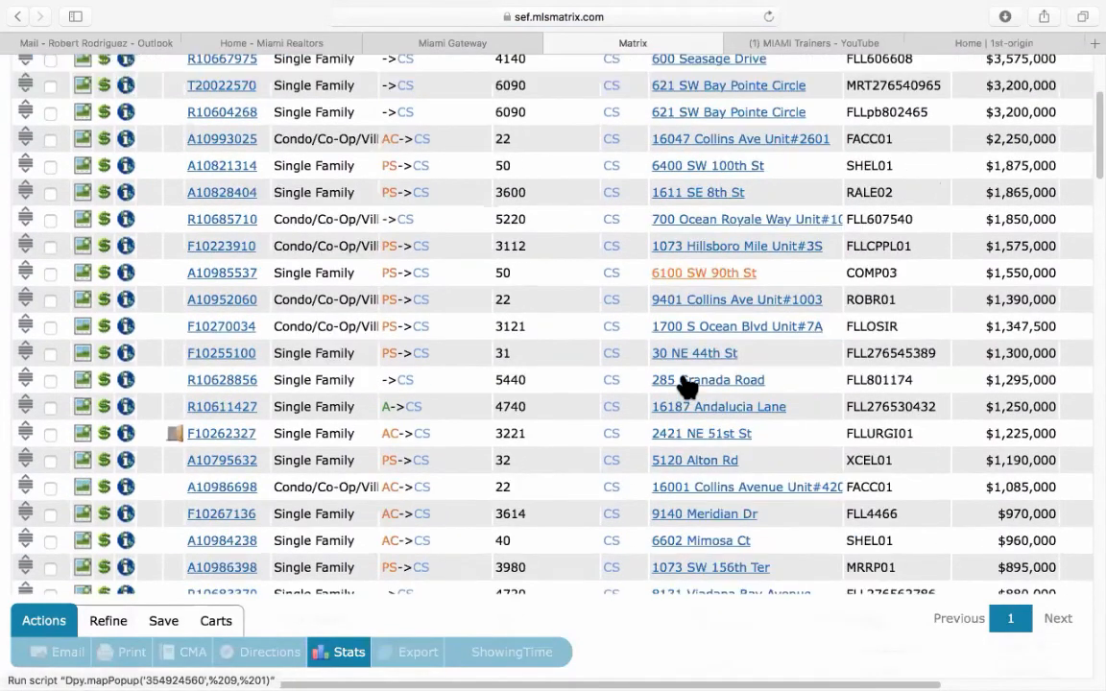
pyautogui.scroll(7, 687, 385)
pyautogui.scroll(3, 686, 384)
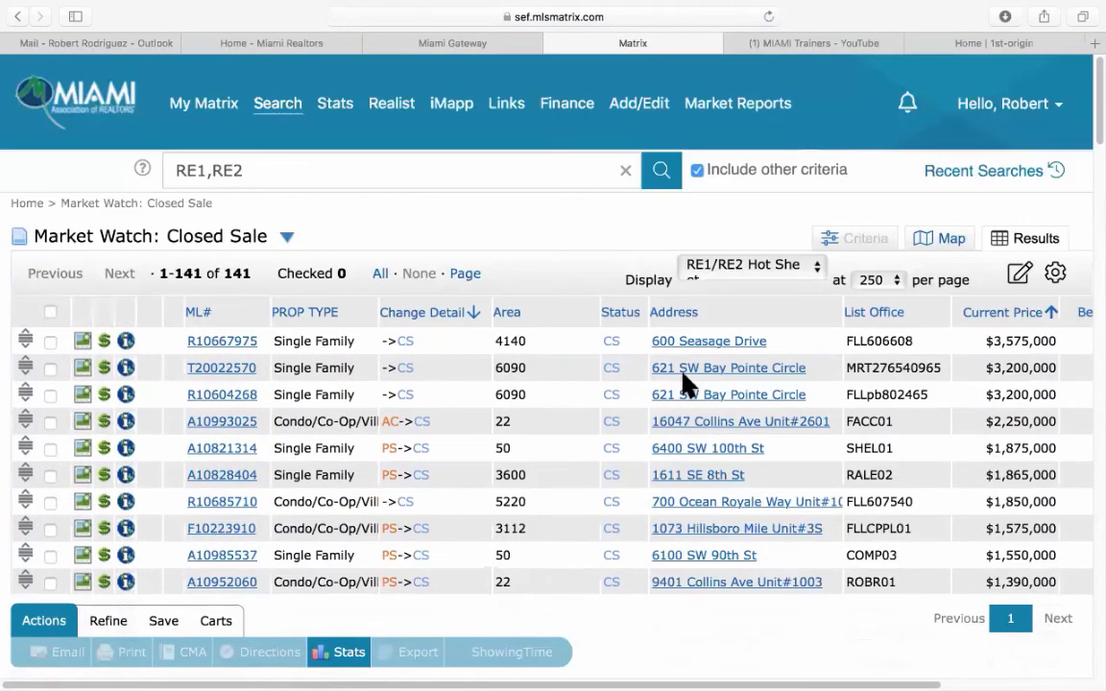
pyautogui.click(18, 17)
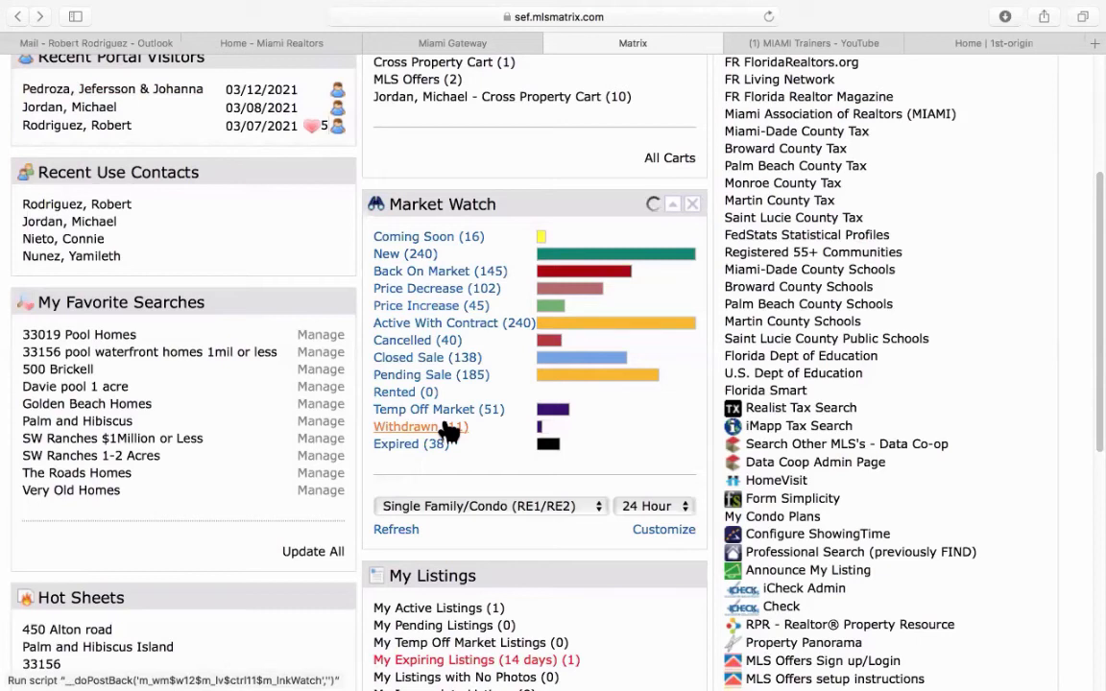
# Customize Market Watch to Single Family listings in Miami-Dade County and save it.
pyautogui.click(669, 540)
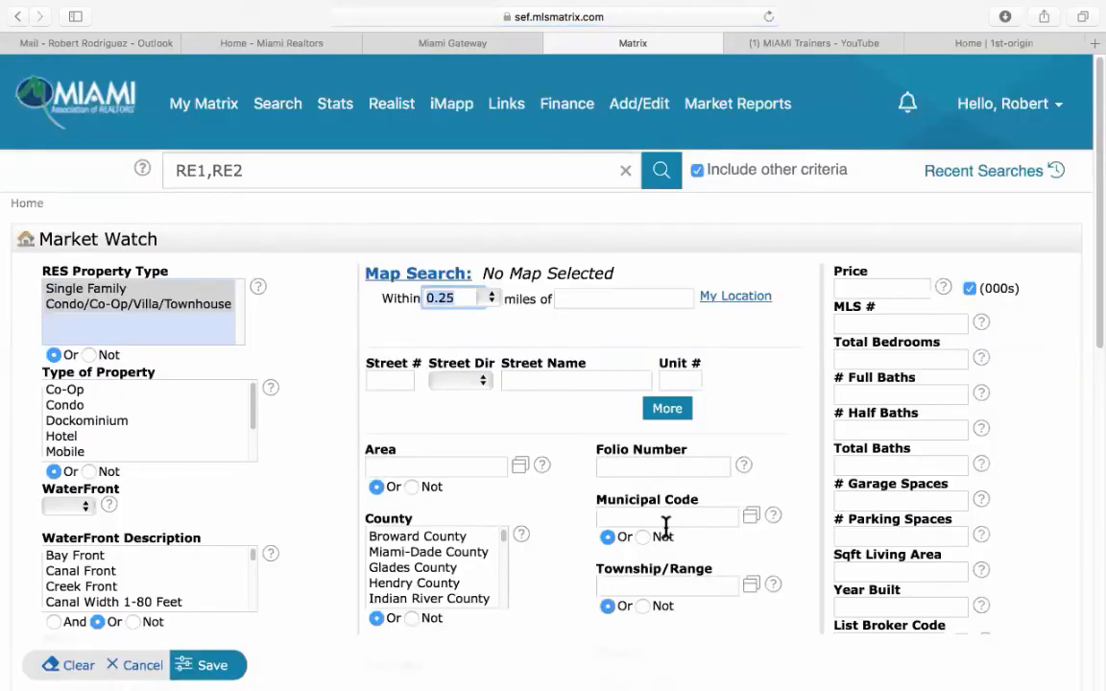
pyautogui.click(106, 290)
pyautogui.click(422, 555)
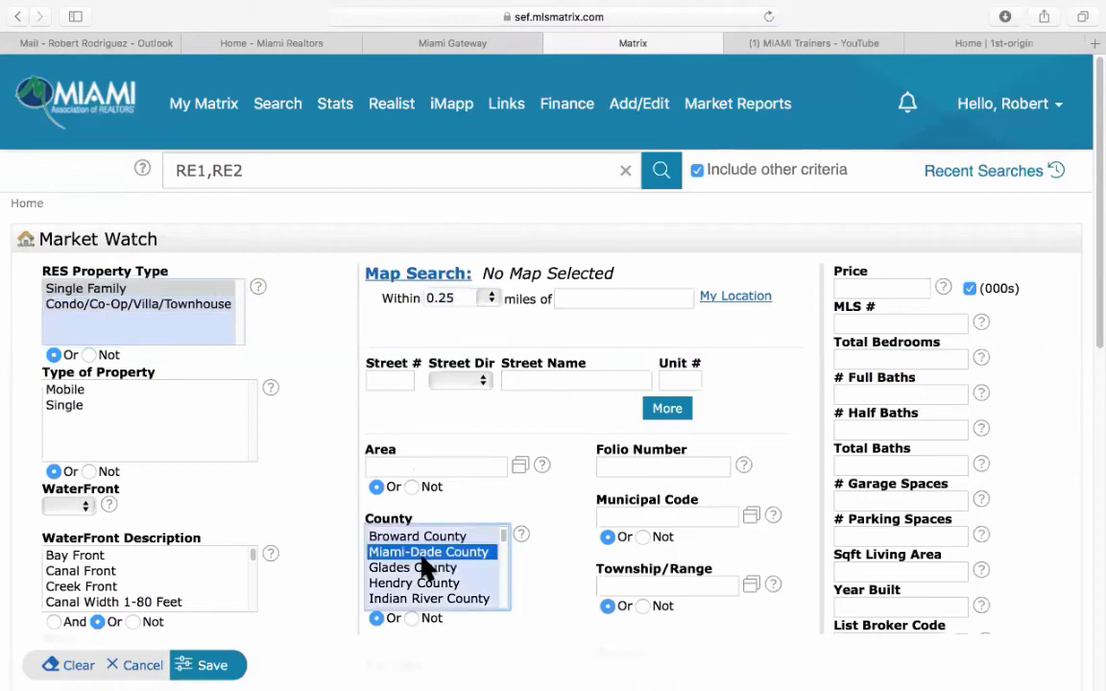
pyautogui.scroll(-5, 483, 494)
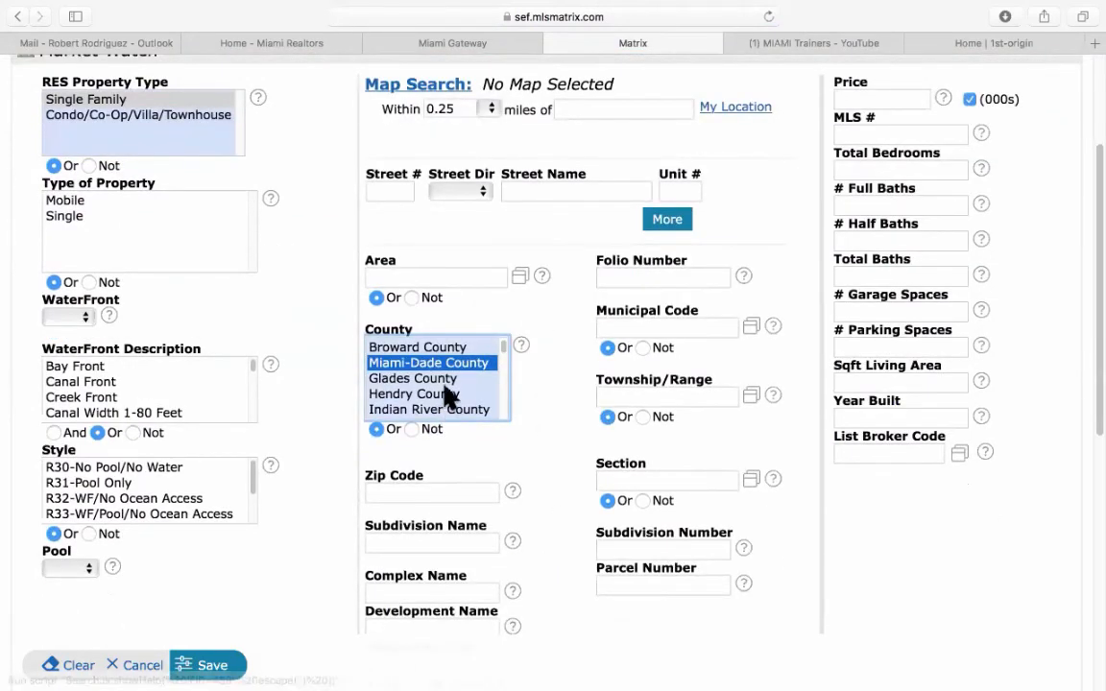
pyautogui.scroll(1, 328, 487)
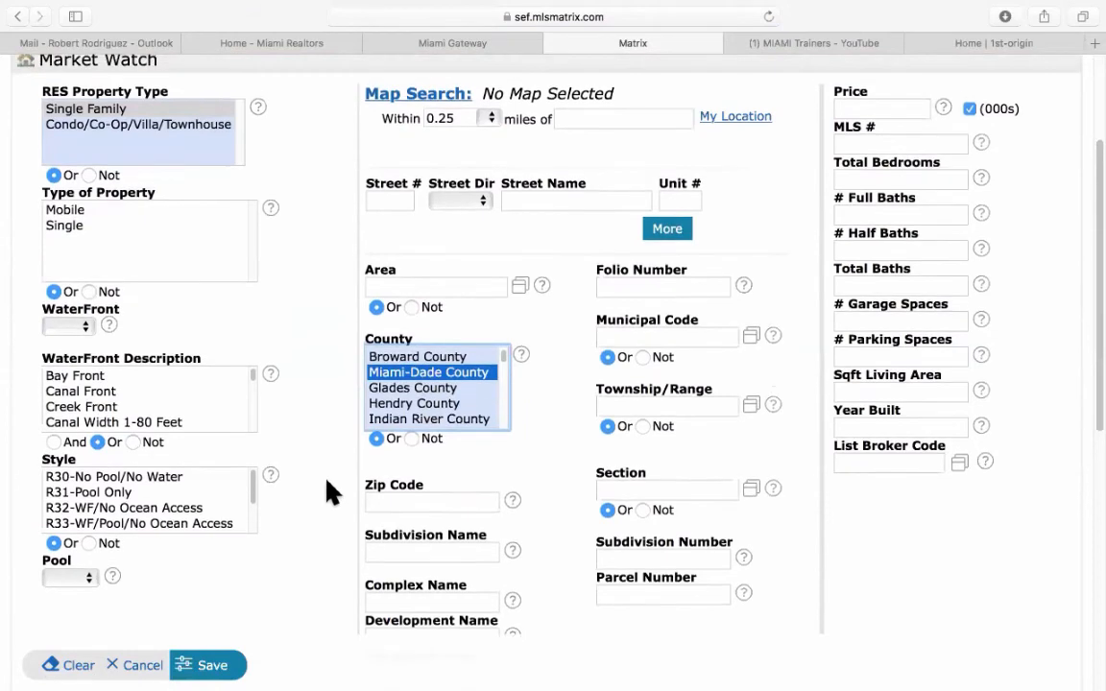
pyautogui.click(210, 665)
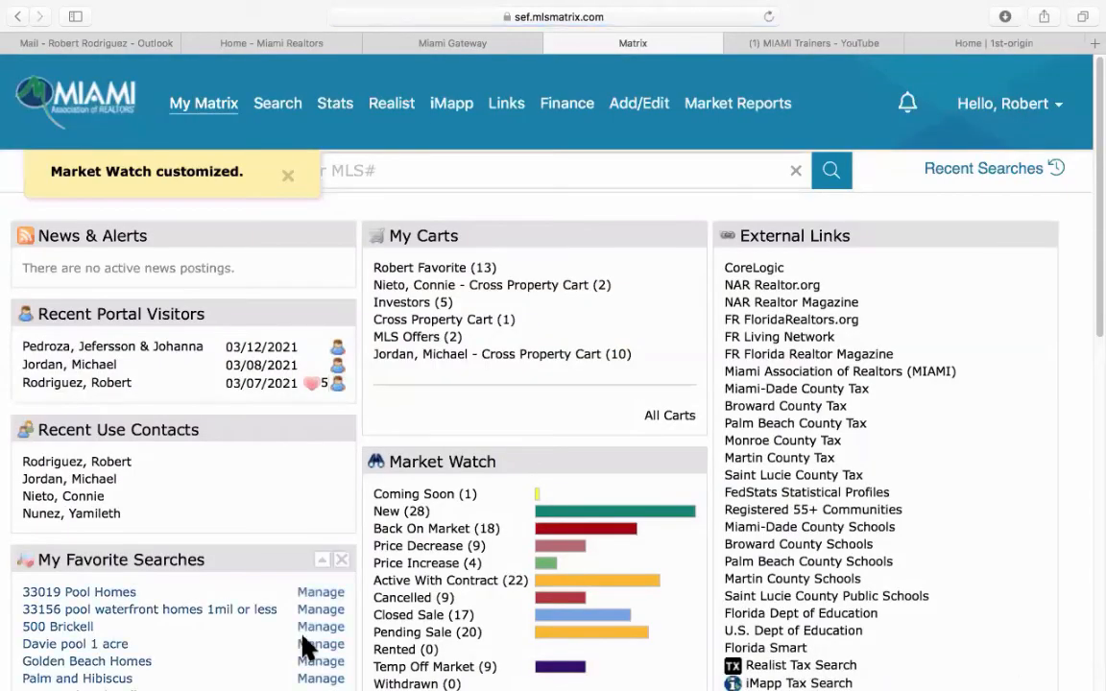
# Open the 28 new listings from Market Watch, then return to the dashboard.
pyautogui.scroll(-4, 495, 544)
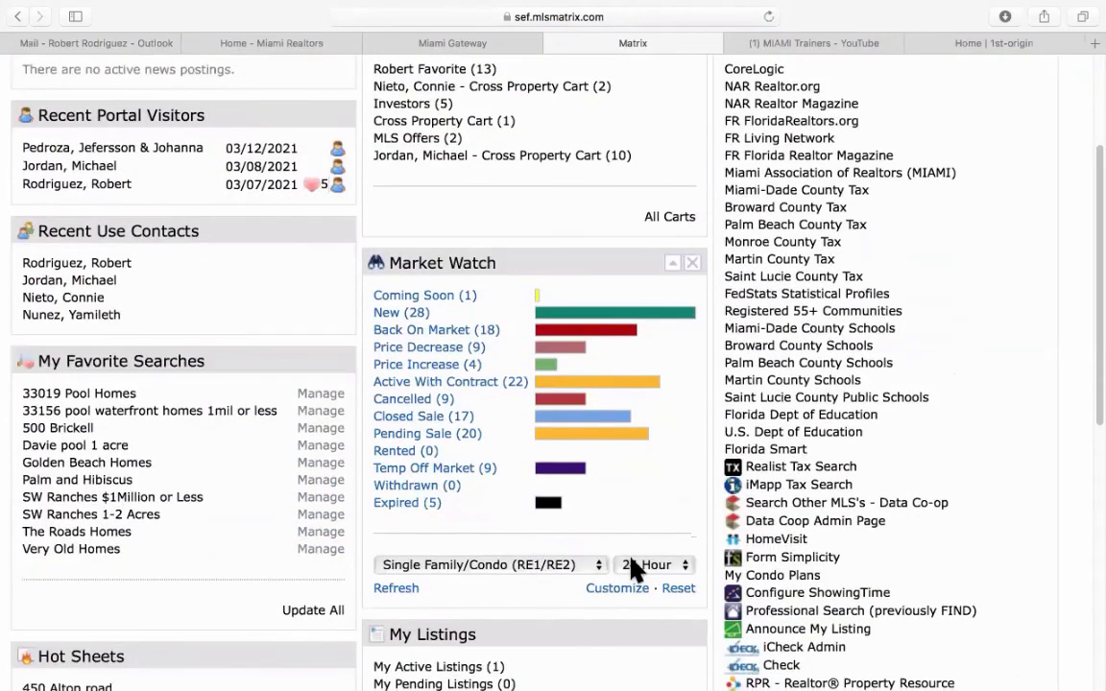
pyautogui.click(389, 313)
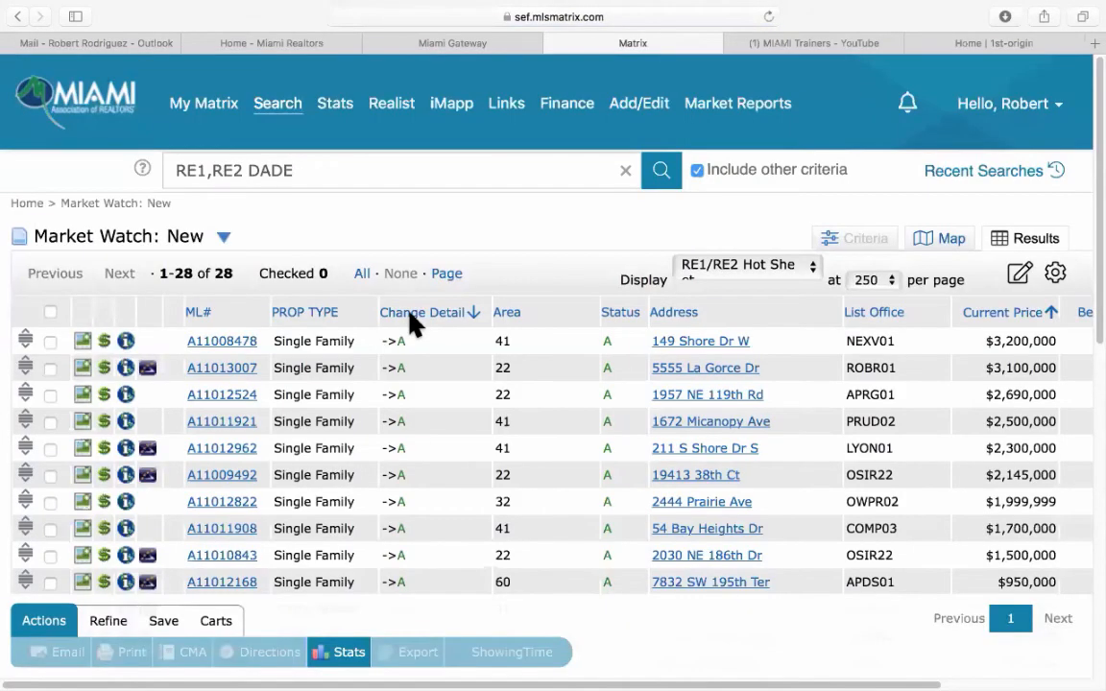
pyautogui.scroll(-10, 442, 423)
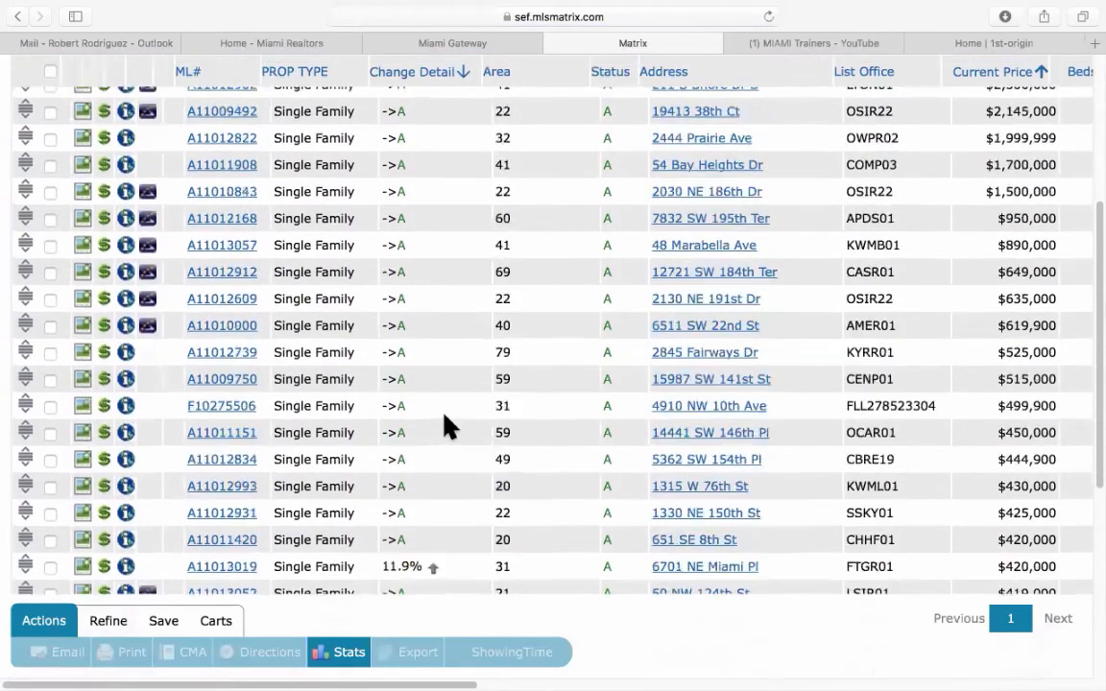
pyautogui.scroll(10, 447, 426)
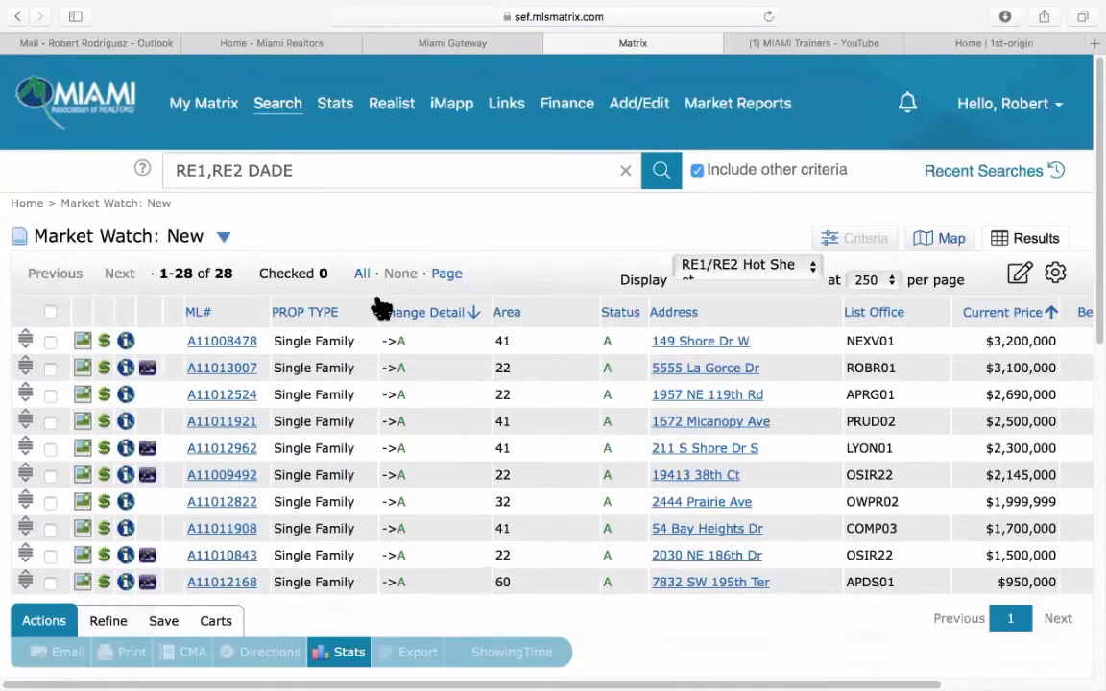
pyautogui.click(17, 17)
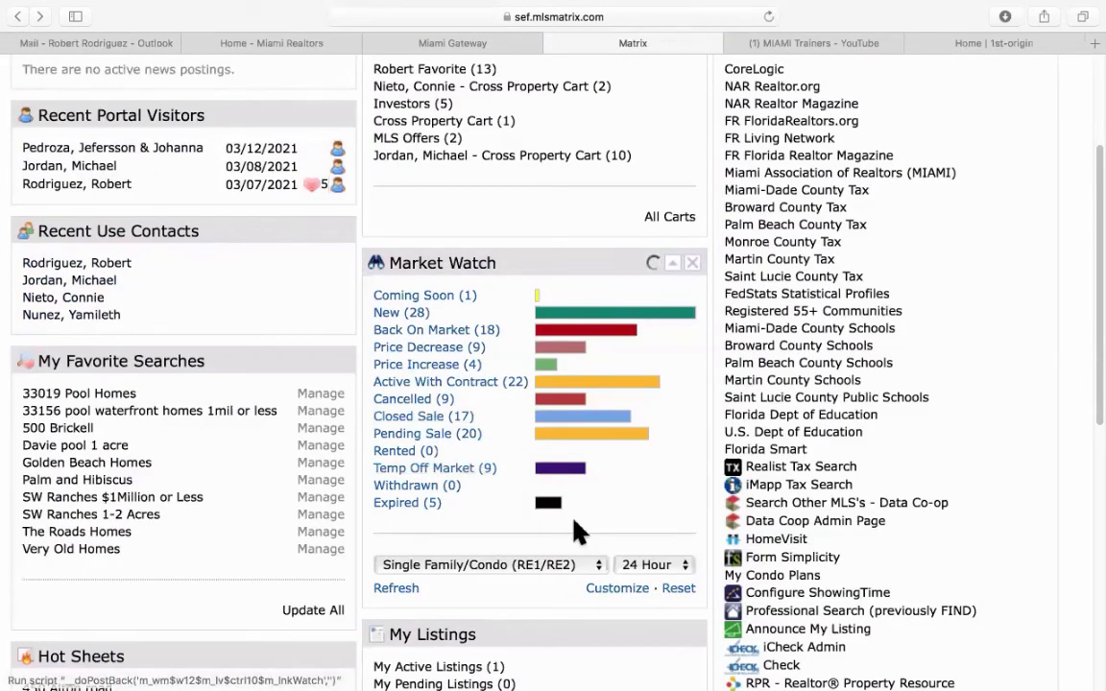
# Reopen the Market Watch criteria and cancel without changes.
pyautogui.click(617, 589)
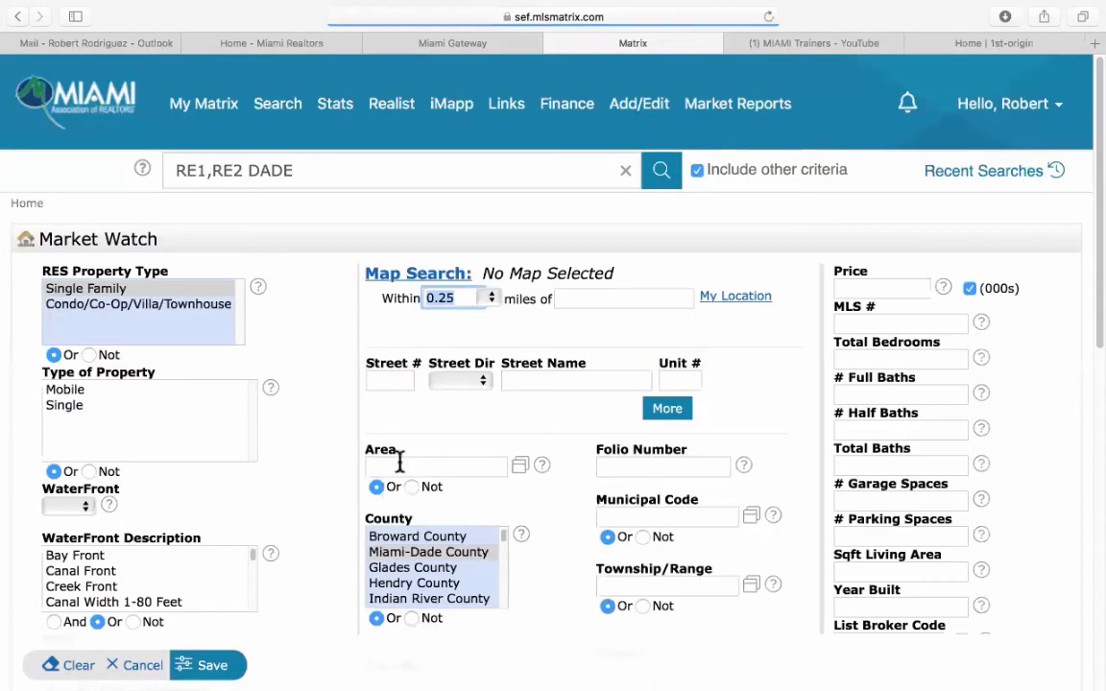
pyautogui.scroll(-5, 318, 461)
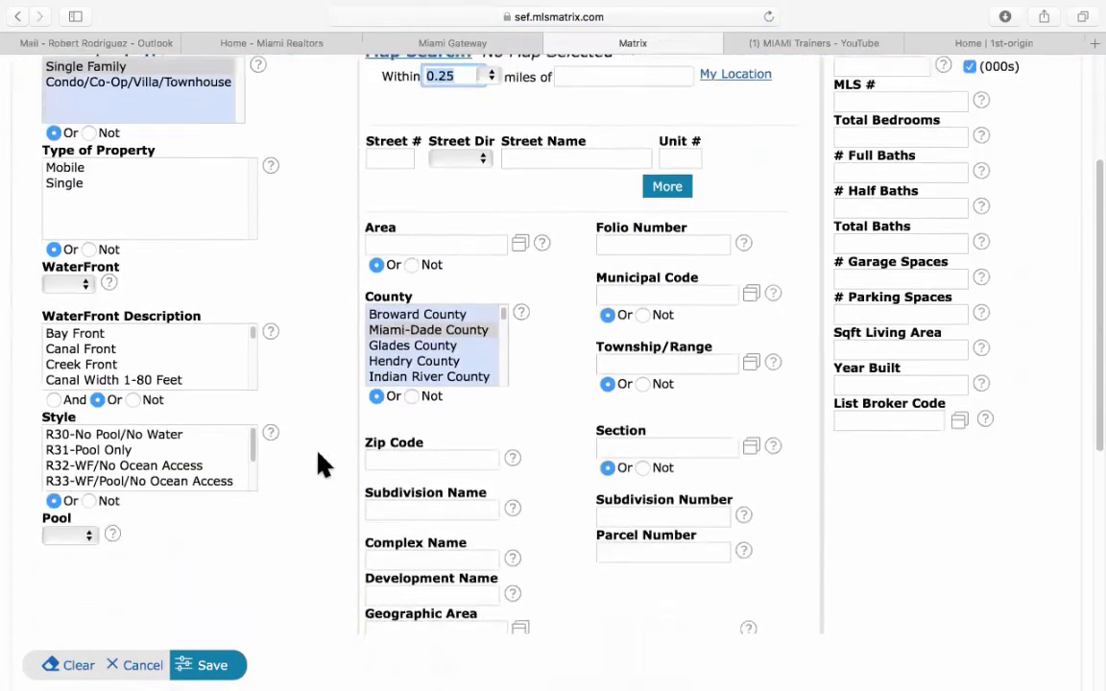
pyautogui.scroll(6, 322, 459)
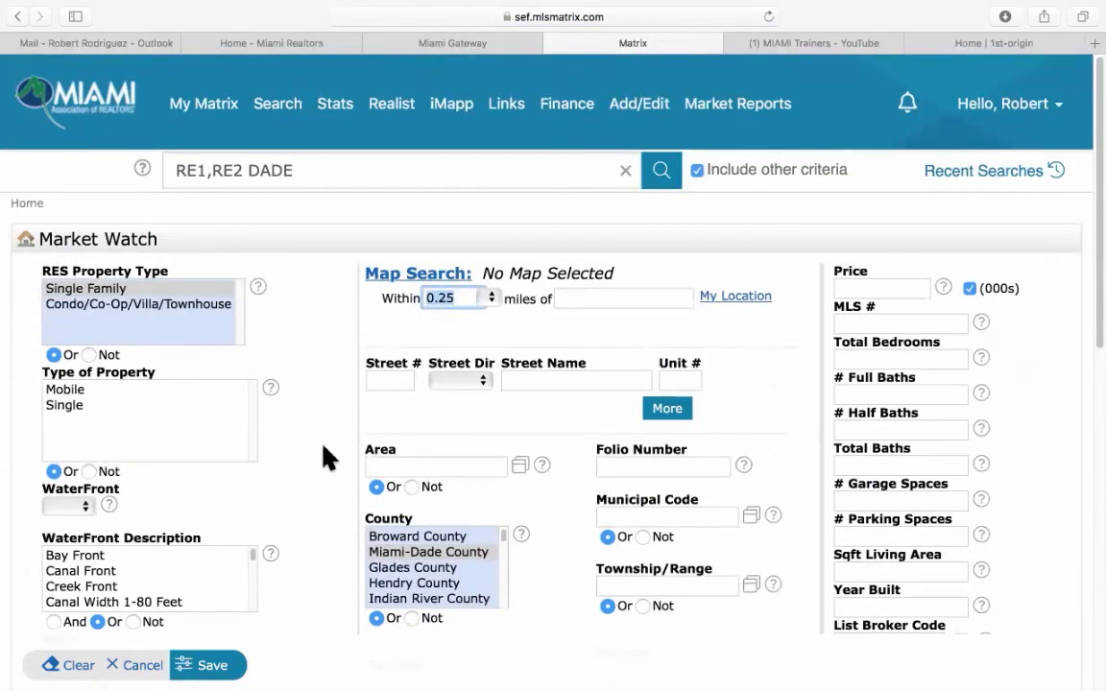
pyautogui.click(141, 662)
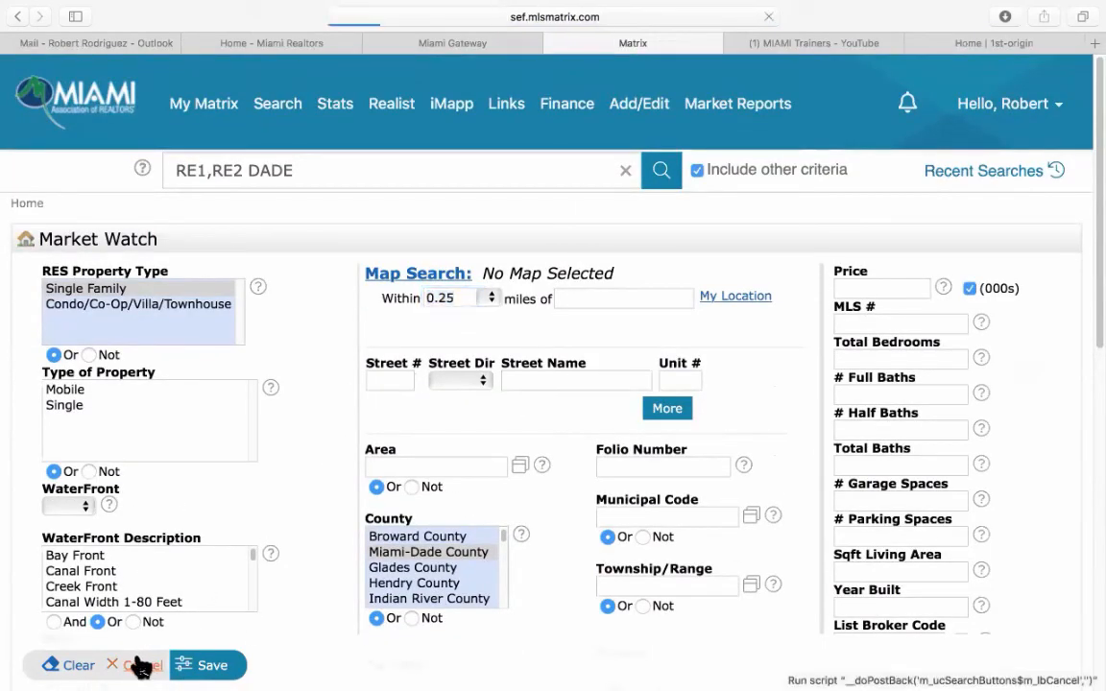
pyautogui.scroll(-3, 523, 576)
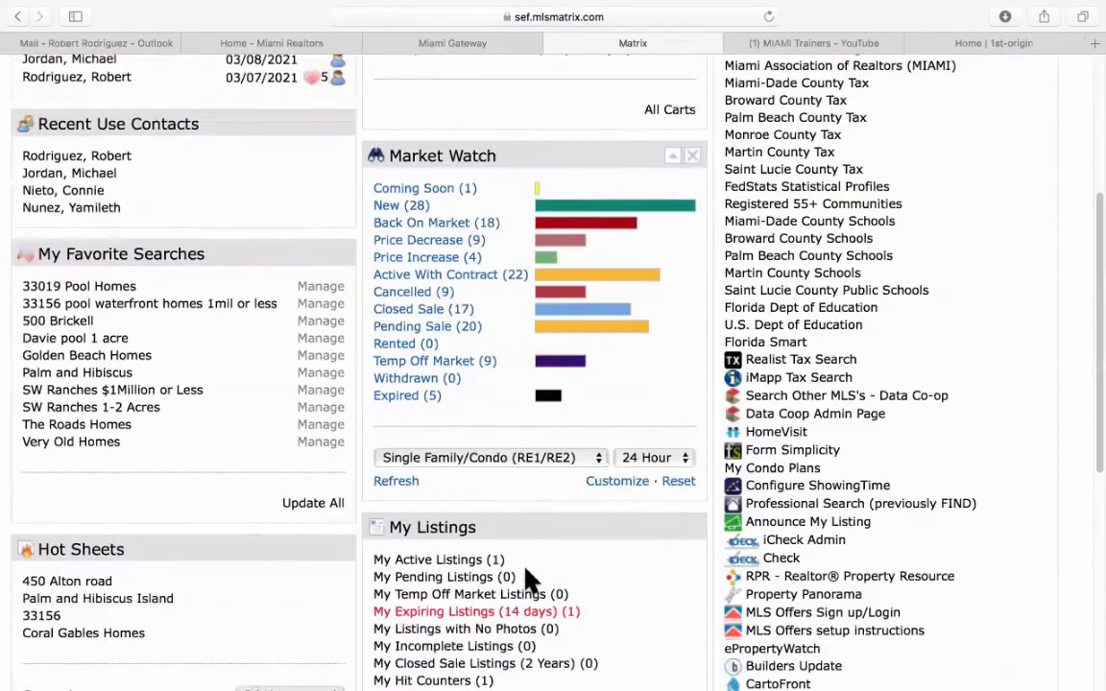
# Reset Market Watch to defaults, restoring 240 new, 142 closed and 188 pending sales.
pyautogui.click(678, 477)
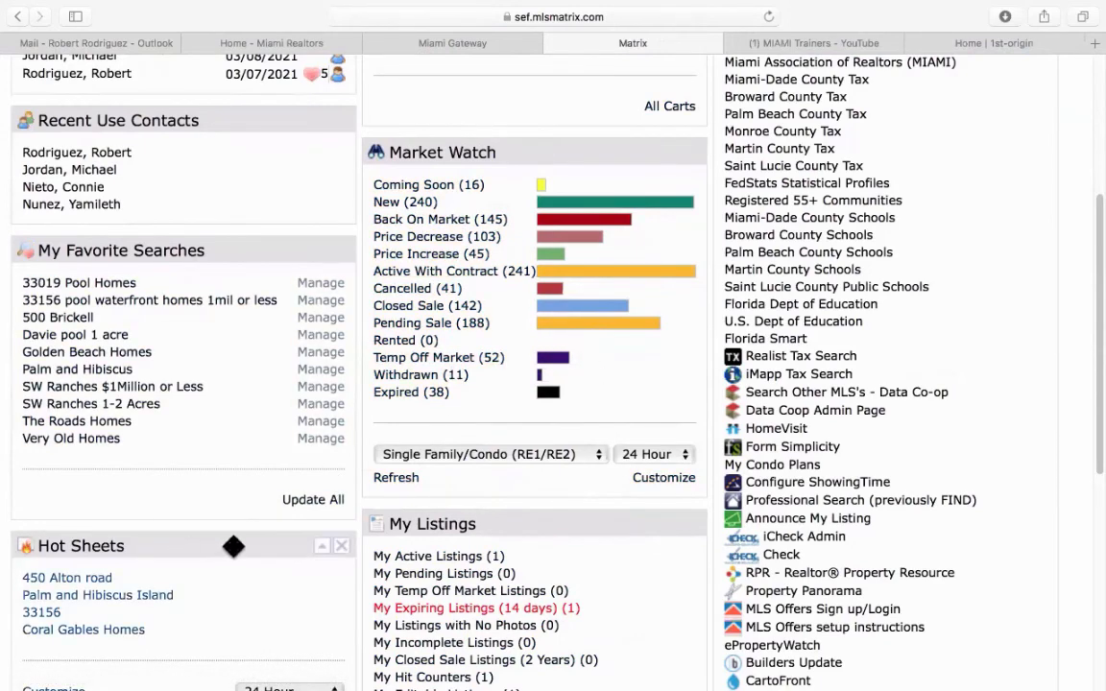
pyautogui.scroll(-5, 163, 538)
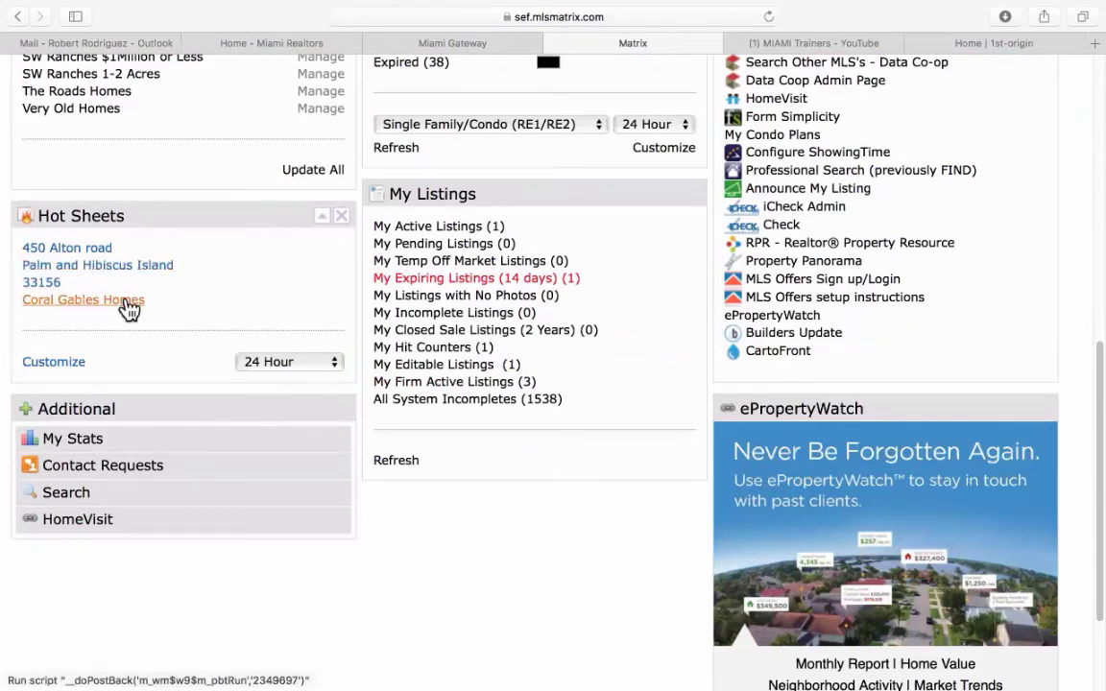
# Open Manage Hot Sheets and restore the hot sheets to system defaults.
pyautogui.click(54, 362)
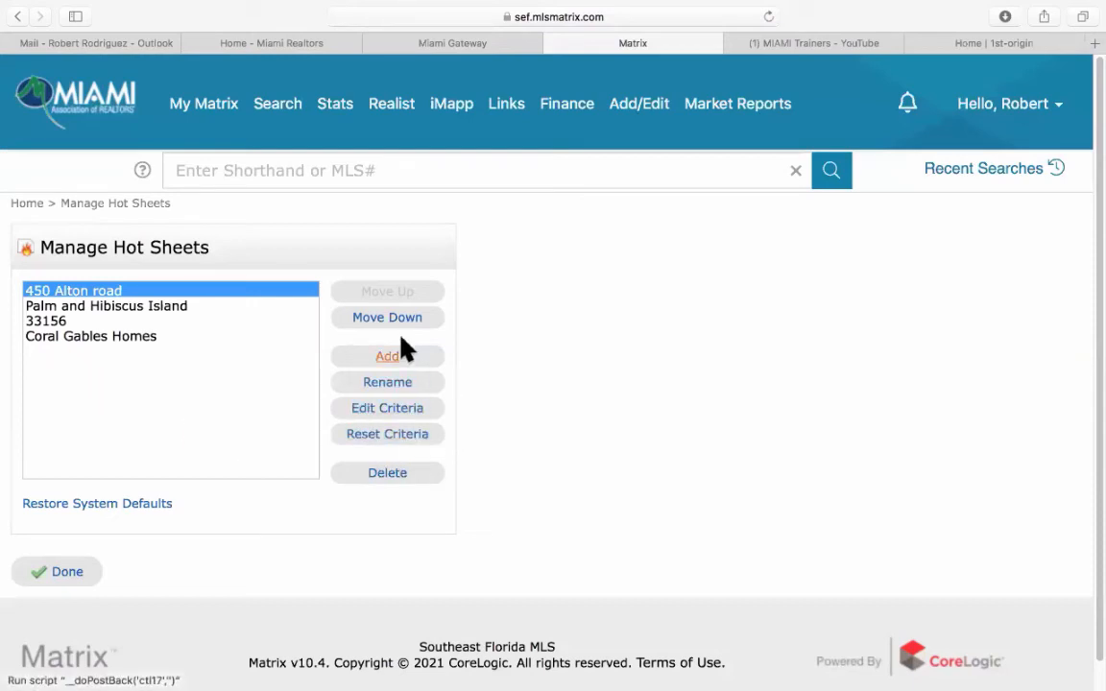
pyautogui.click(73, 507)
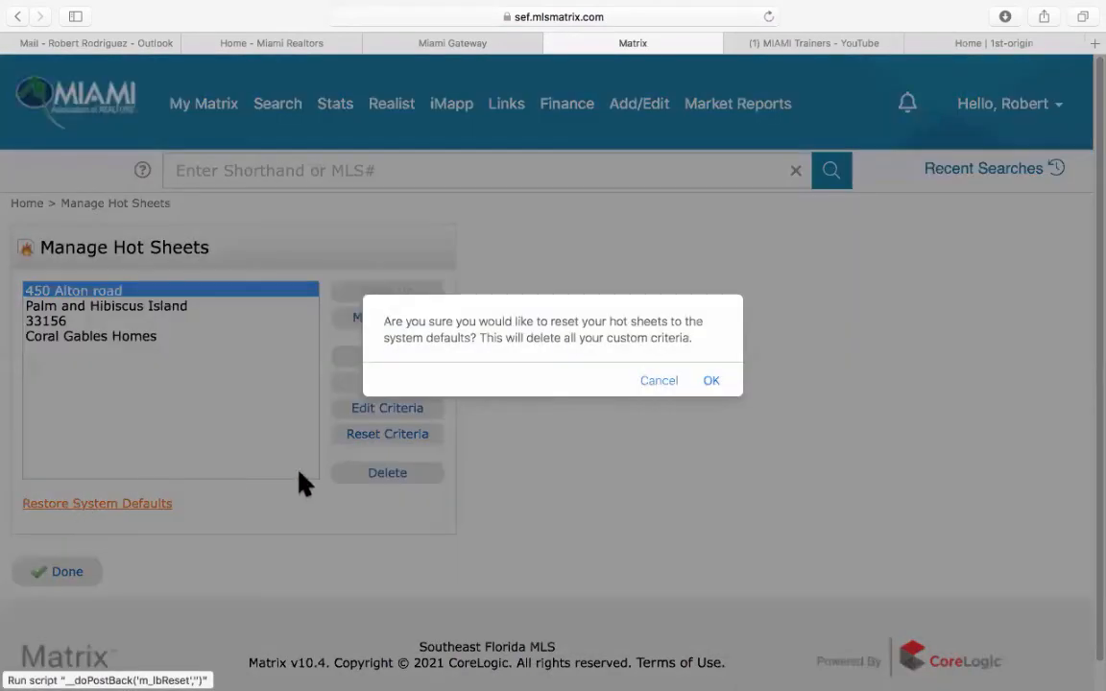
pyautogui.click(710, 381)
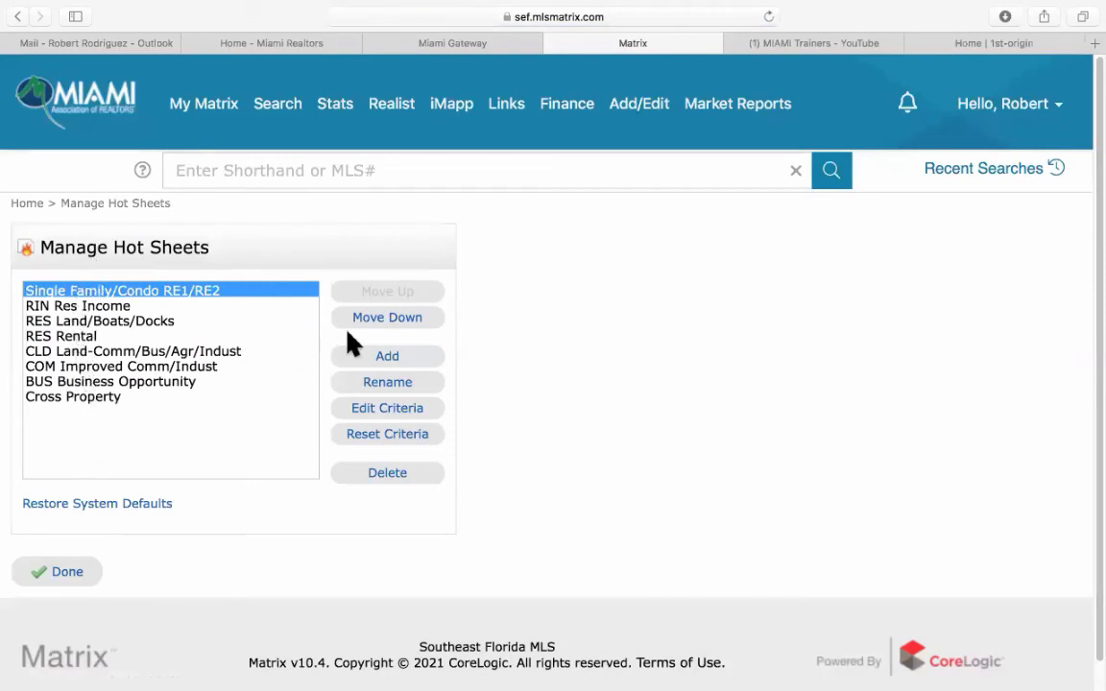
# Delete the Single Family/Condo RE1/RE2, RIN Res Income, RES Land/Boats/Docks and RES Rental hot sheets.
pyautogui.click(394, 475)
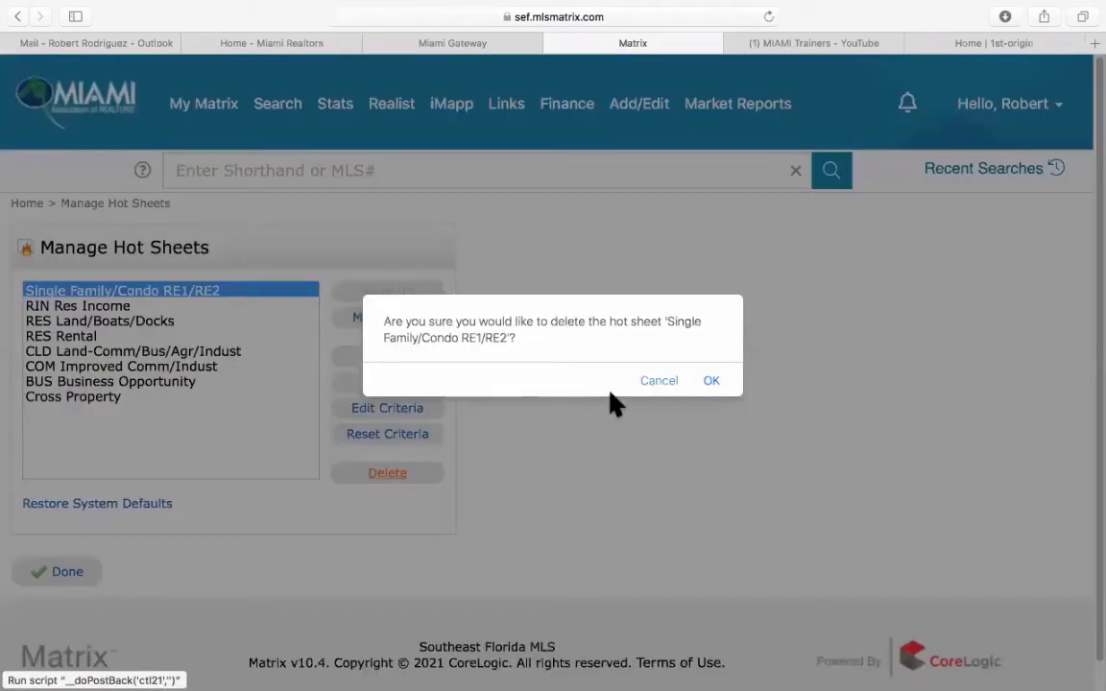
pyautogui.click(720, 386)
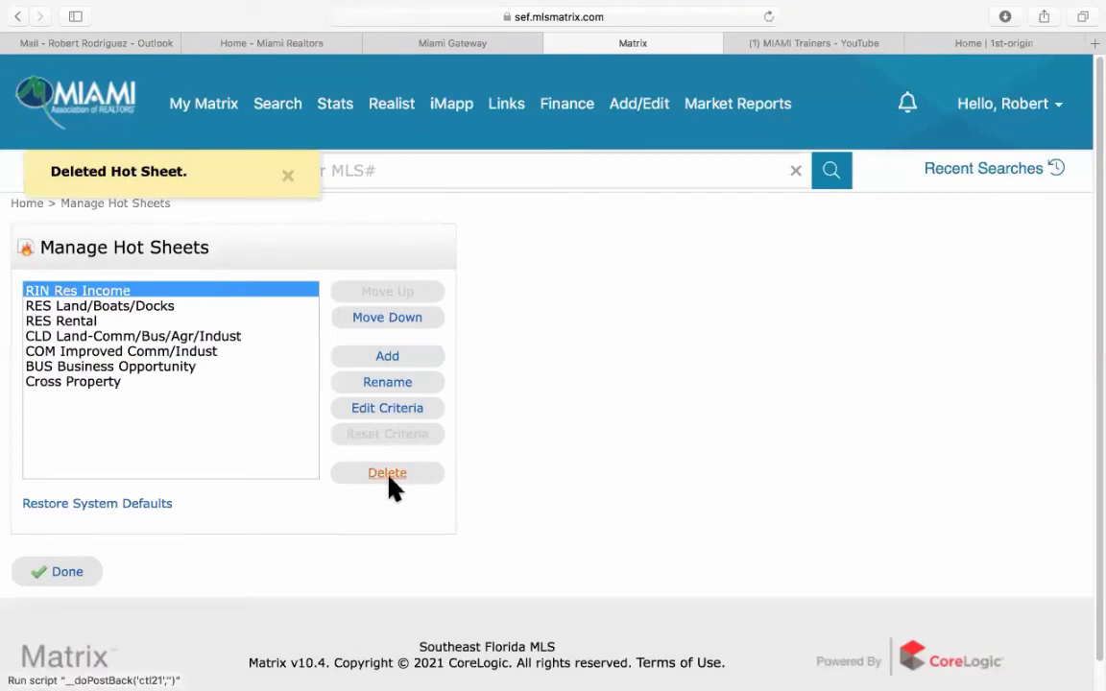
pyautogui.click(389, 475)
pyautogui.click(709, 382)
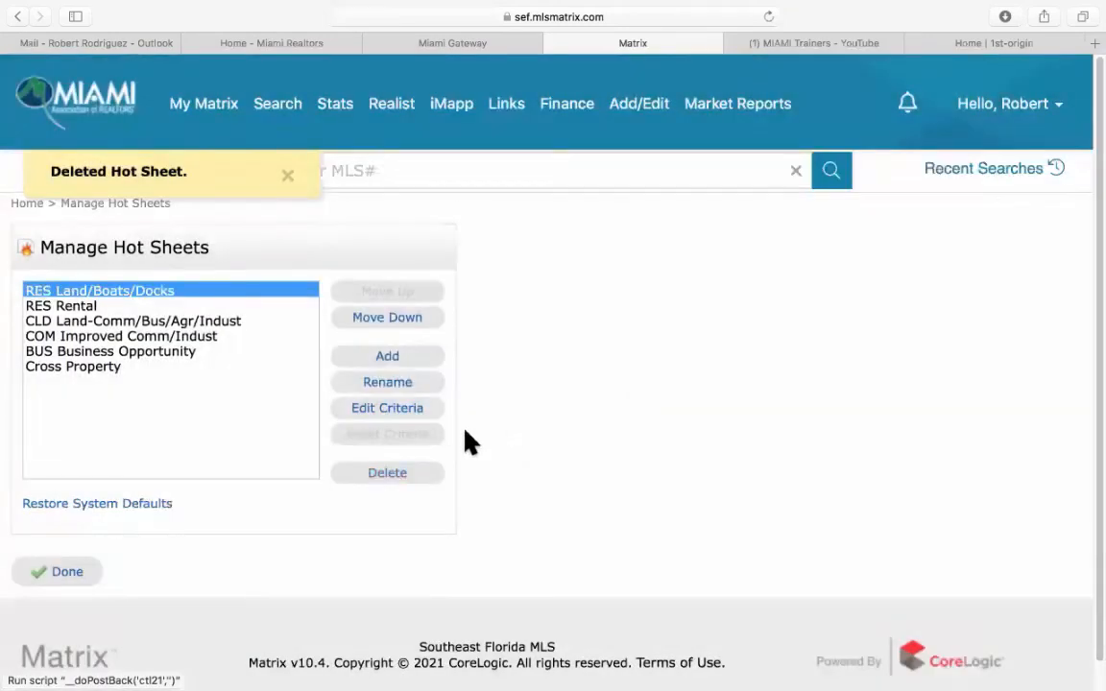
pyautogui.click(384, 475)
pyautogui.click(710, 382)
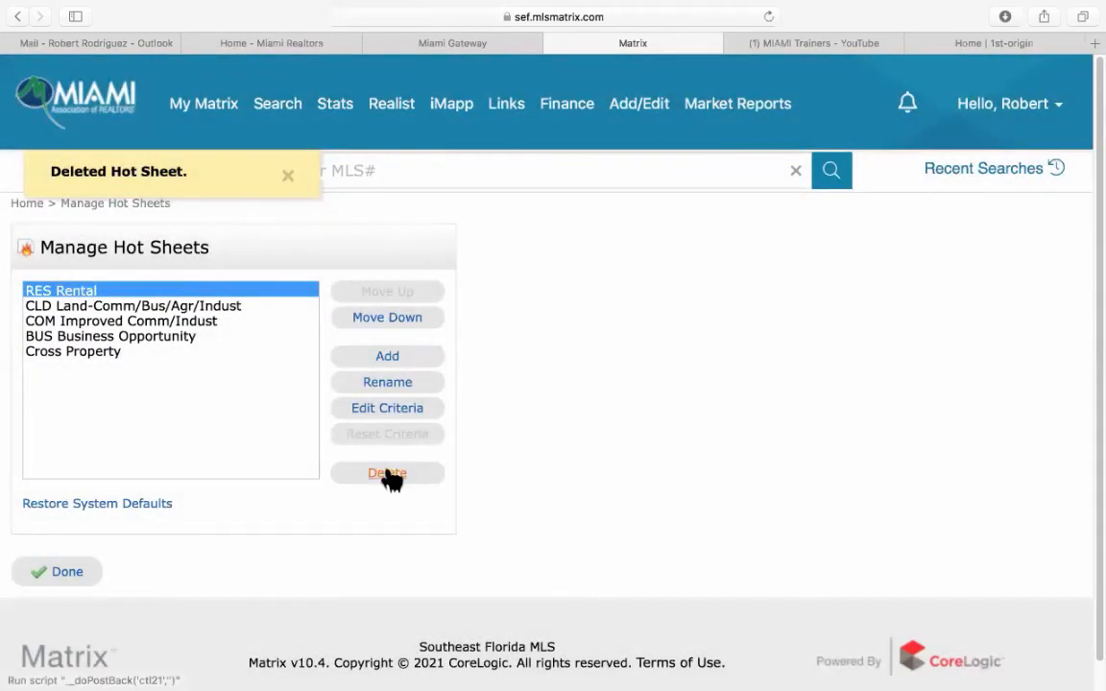
pyautogui.click(389, 474)
pyautogui.click(711, 380)
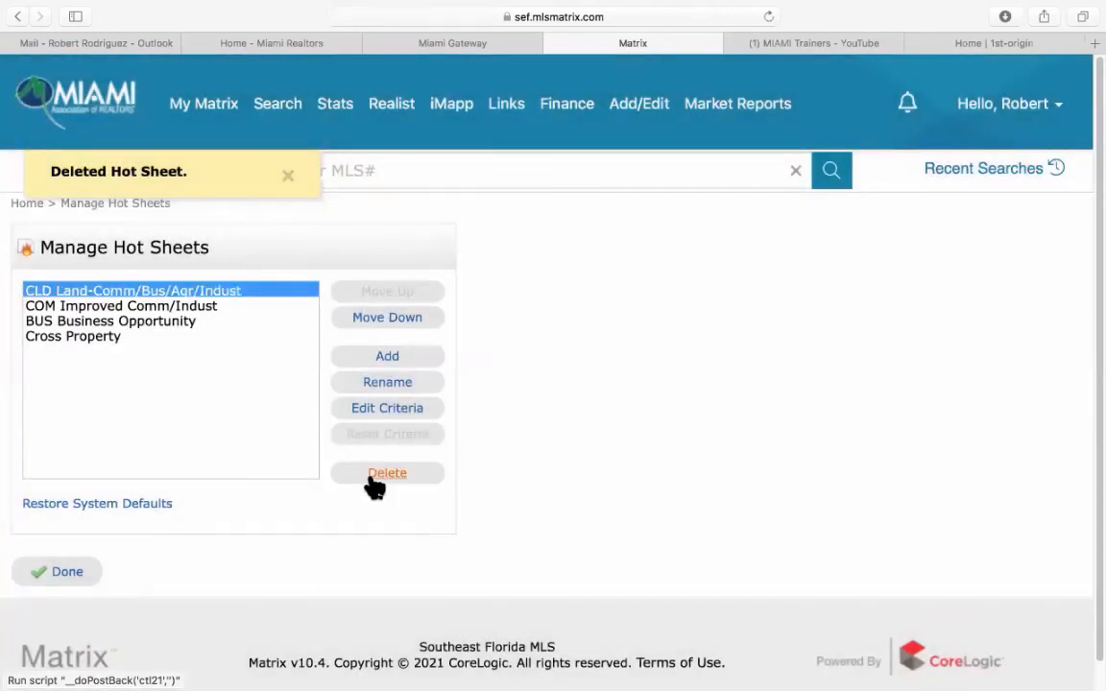
# Delete the CLD Land-Comm/Bus/Agr/Indust, COM Improved Comm/Indust, BUS Business Opportunity and Cross Property hot sheets.
pyautogui.click(385, 475)
pyautogui.click(712, 381)
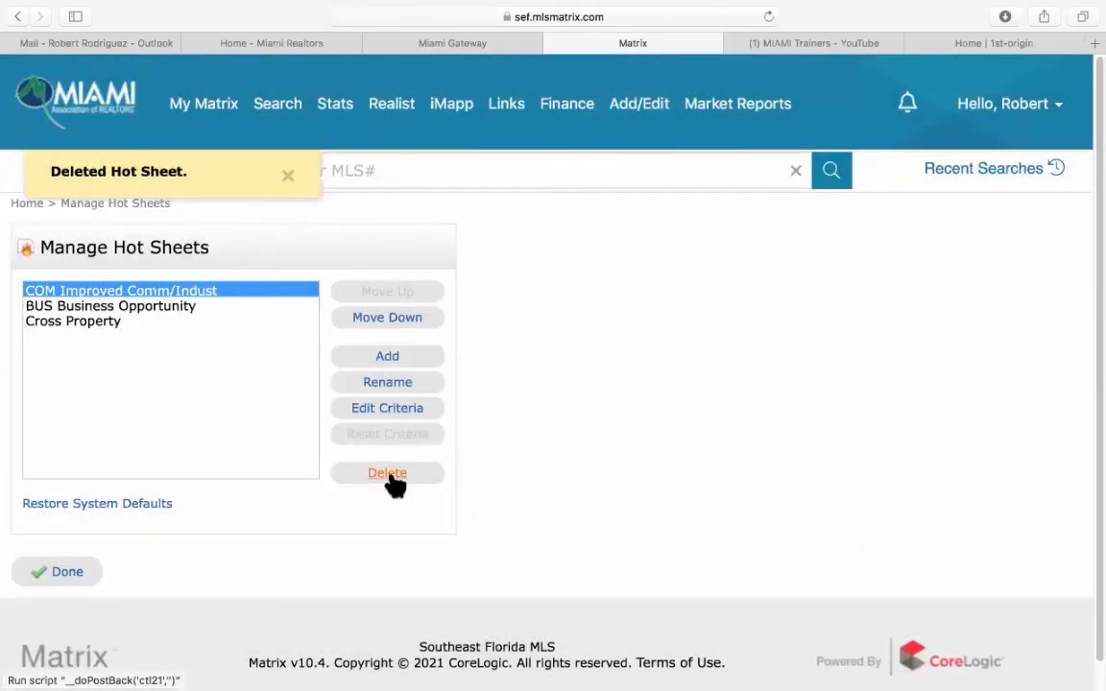
pyautogui.click(387, 473)
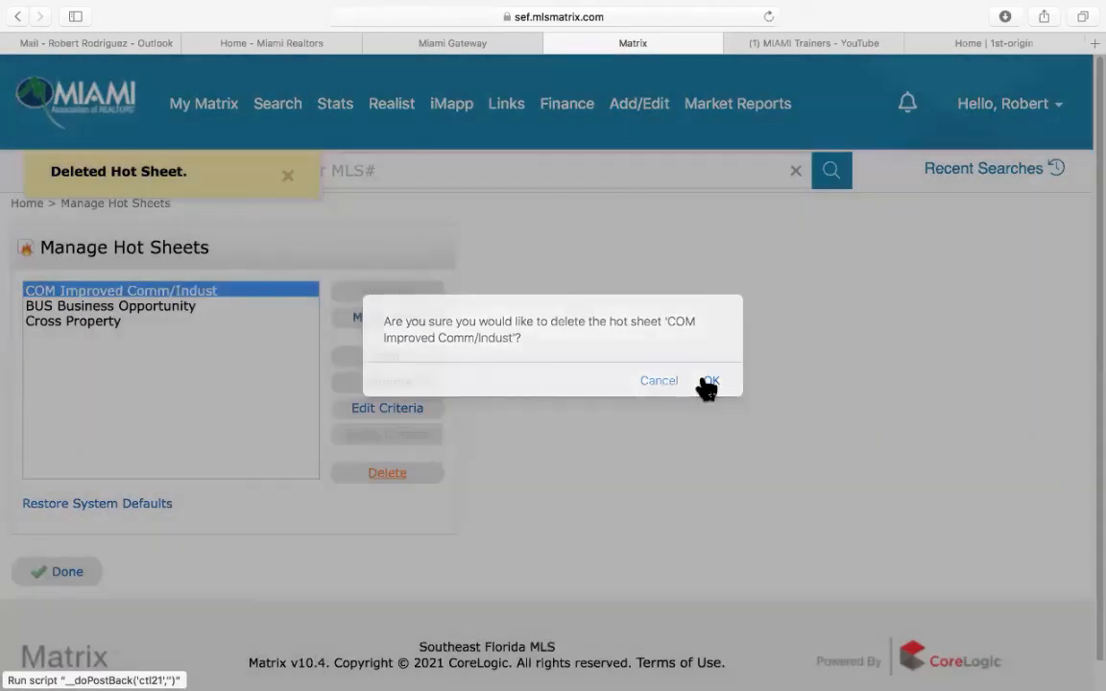
pyautogui.click(709, 382)
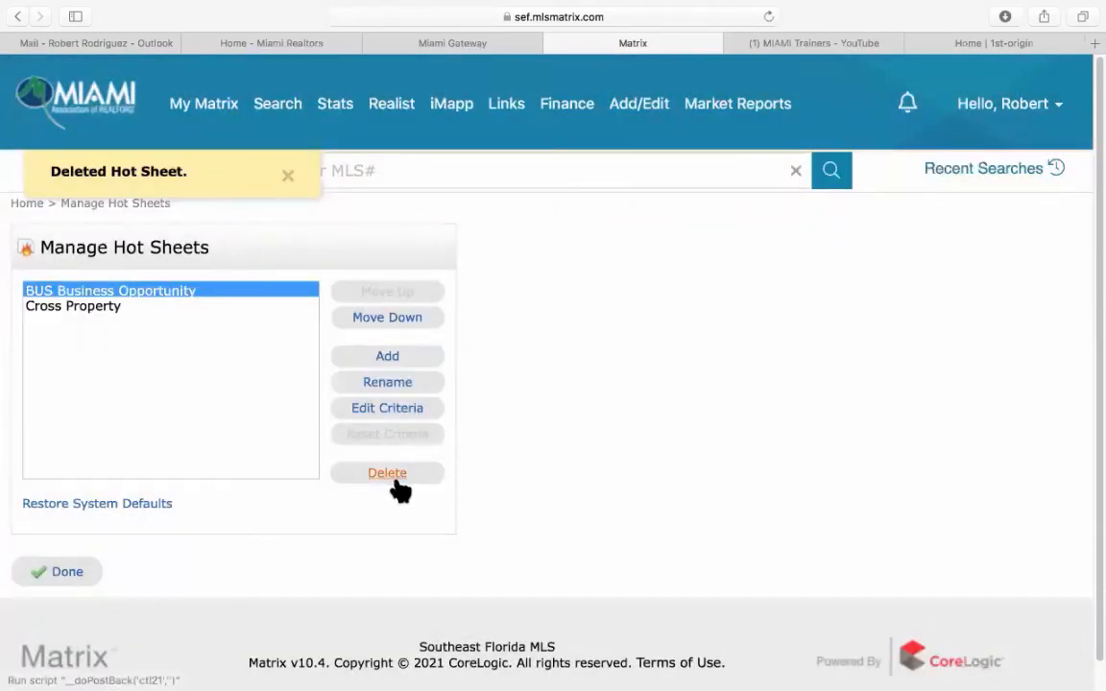
pyautogui.click(389, 474)
pyautogui.click(712, 381)
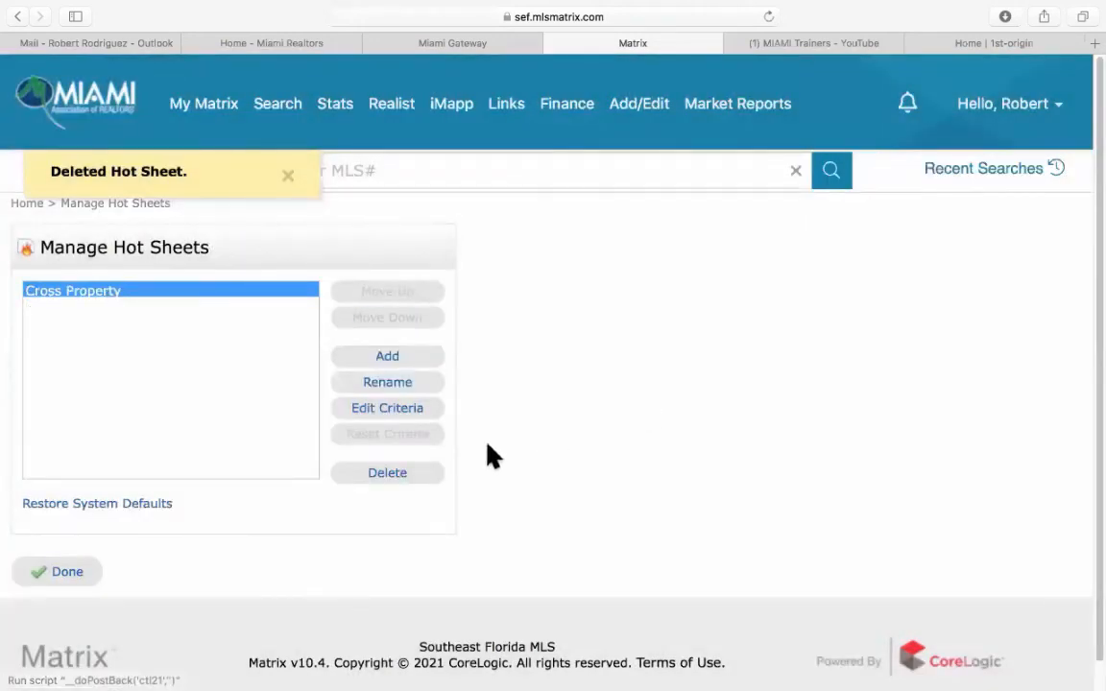
pyautogui.click(396, 475)
pyautogui.click(711, 383)
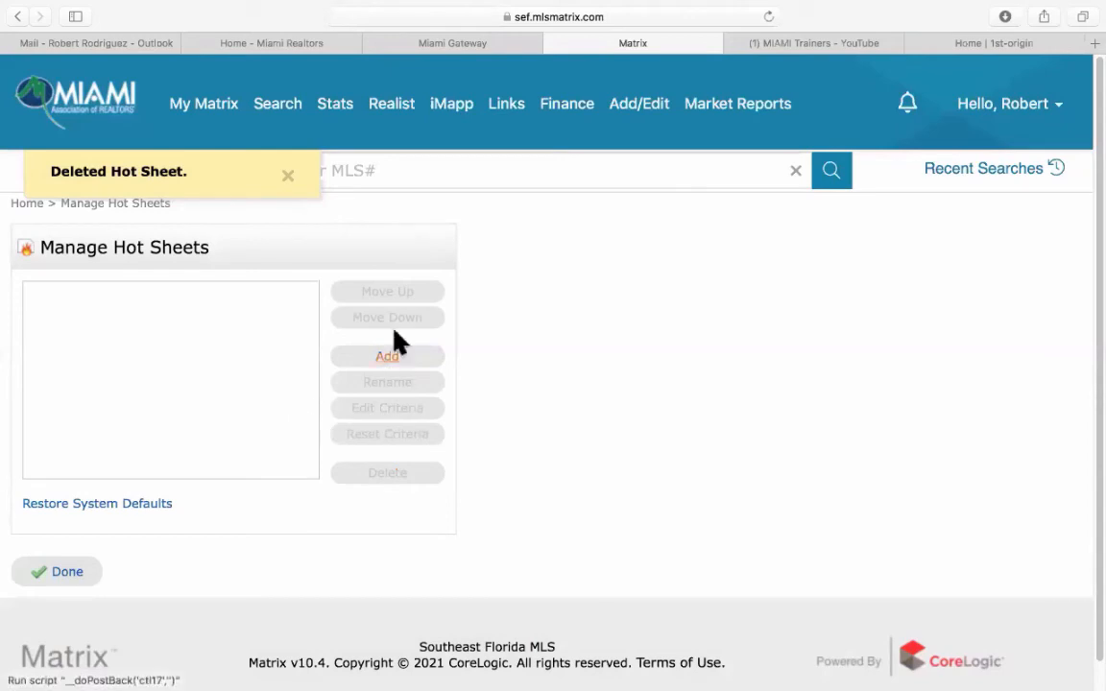
# Add a new hot sheet, replace its default name with 'Coral Gables SF Homes', and save.
pyautogui.click(384, 358)
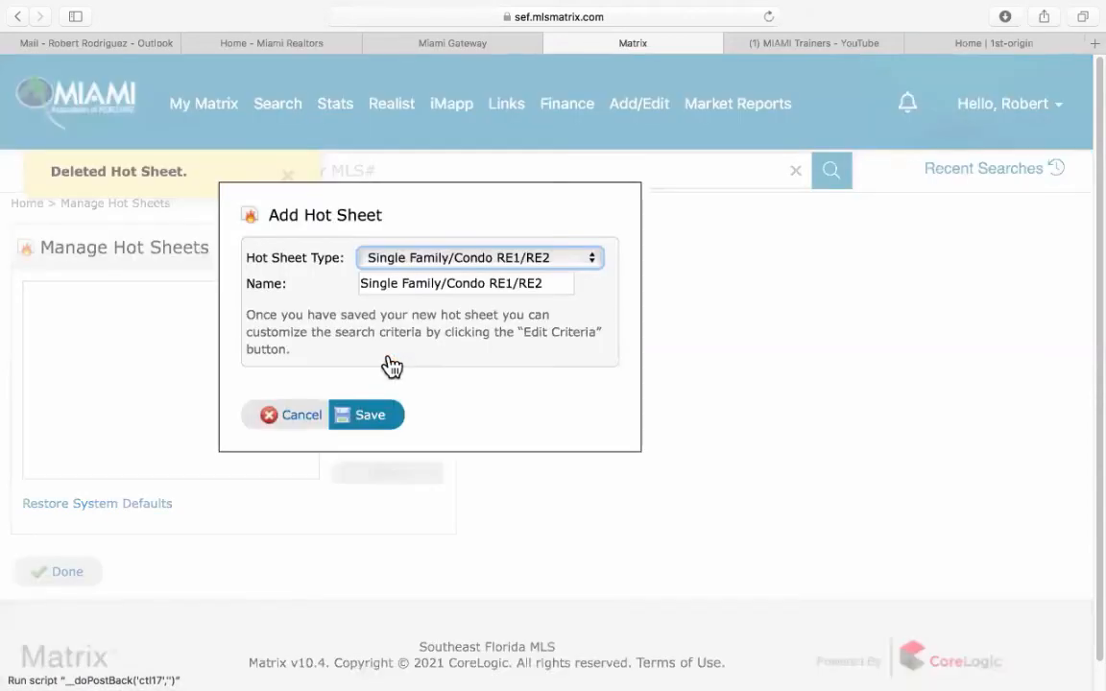
pyautogui.tripleClick(404, 284)
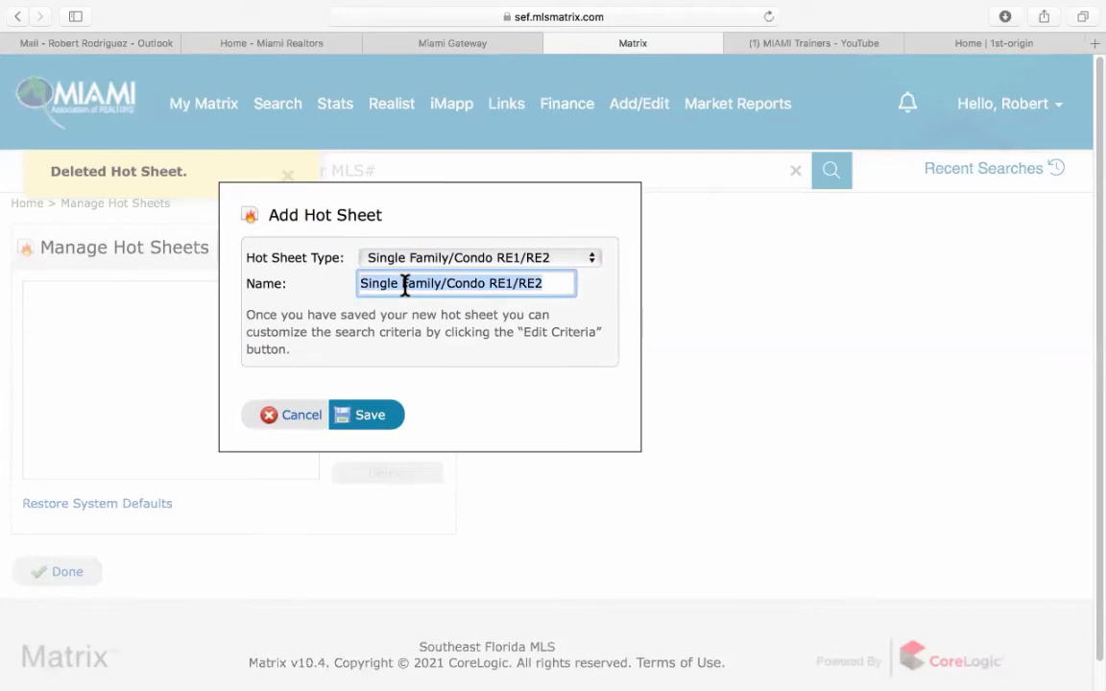
pyautogui.write('Coral Gables SF Homes')
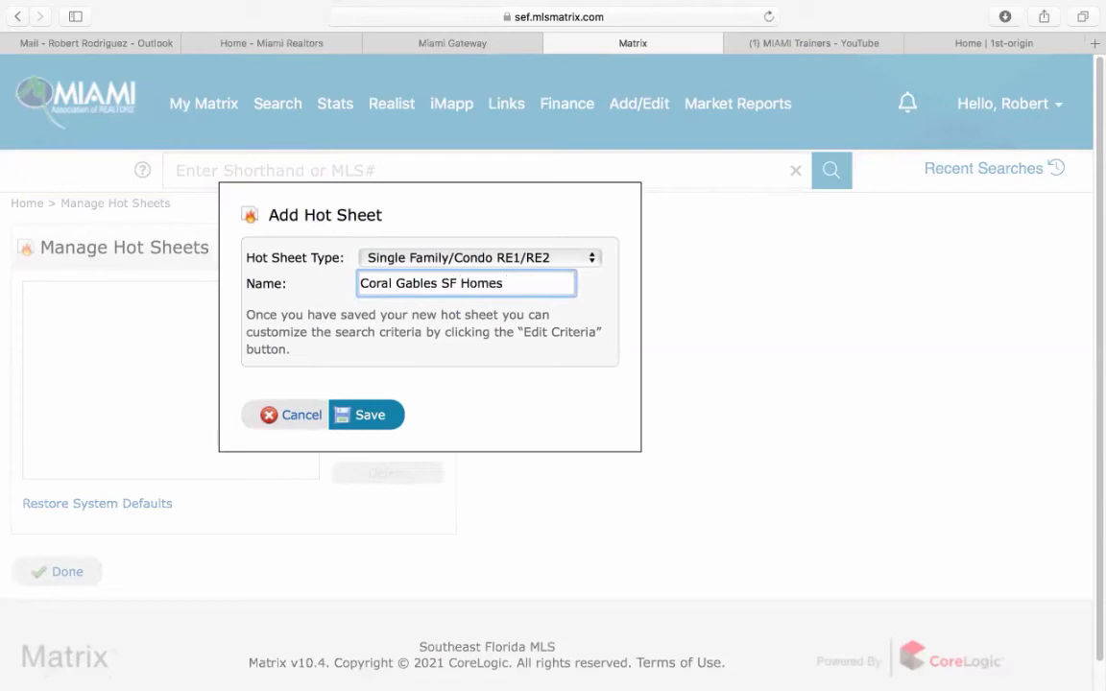
pyautogui.click(375, 417)
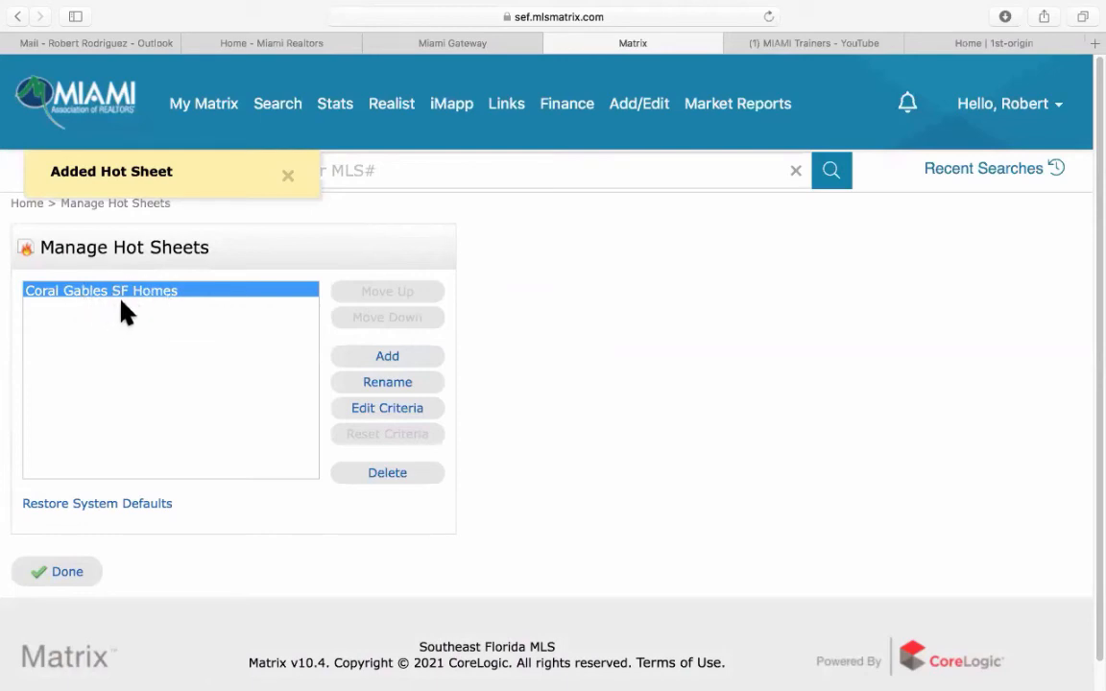
# Select change types Coming Soon, New, Back On Market, Price Decrease, Cancelled, Closed Sale and Expired.
pyautogui.click(394, 410)
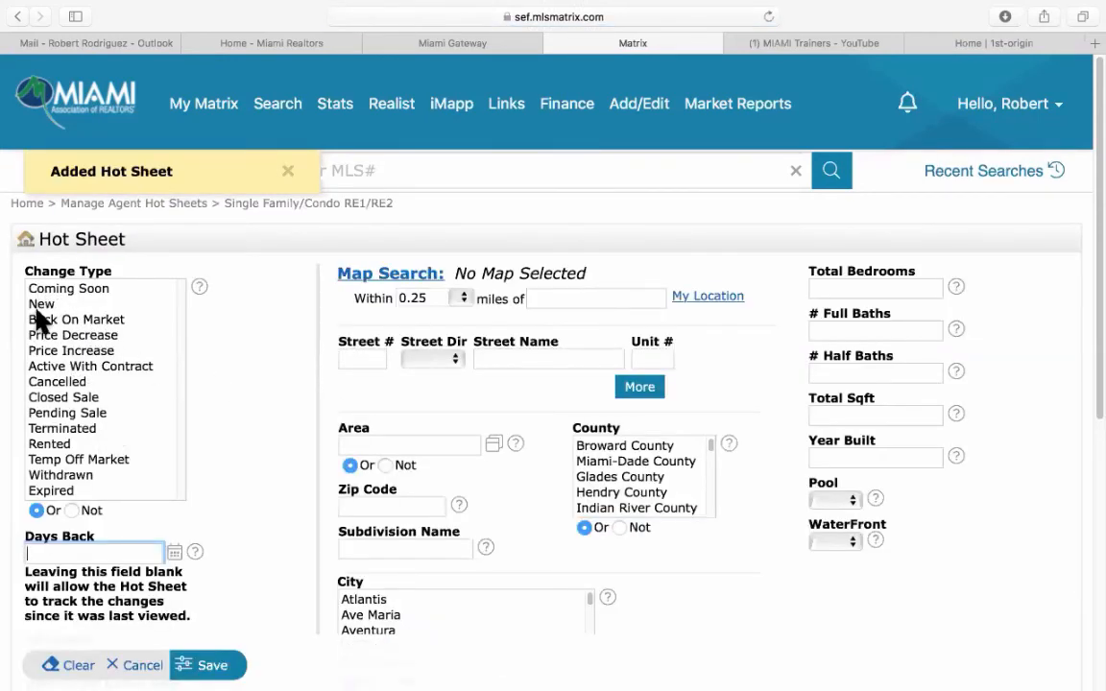
pyautogui.click(56, 290)
pyautogui.press('super+a')
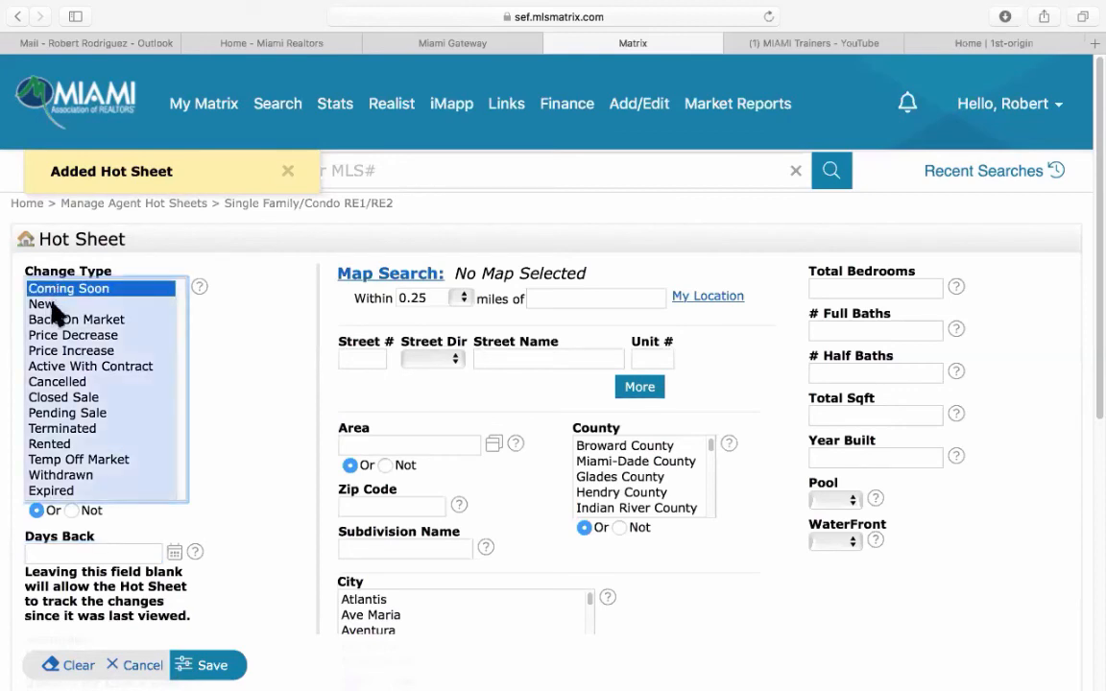
pyautogui.keyDown('shift'); pyautogui.click(54, 305); pyautogui.keyUp('shift')
pyautogui.keyDown('shift'); pyautogui.click(87, 320); pyautogui.keyUp('shift')
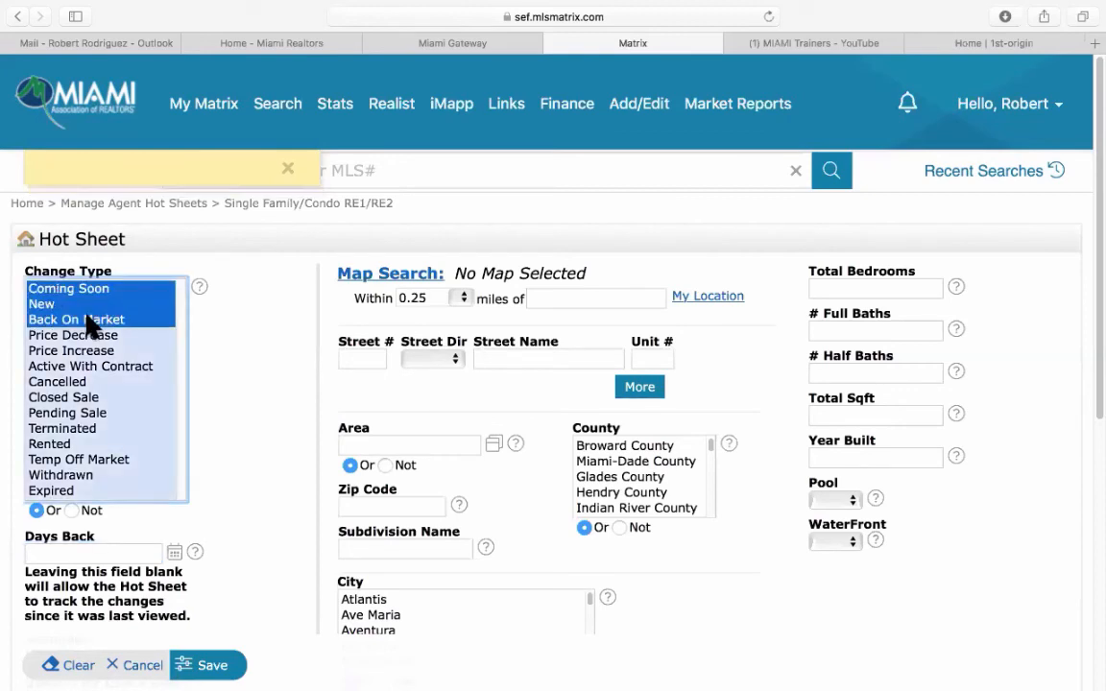
pyautogui.keyDown('shift'); pyautogui.click(88, 336); pyautogui.keyUp('shift')
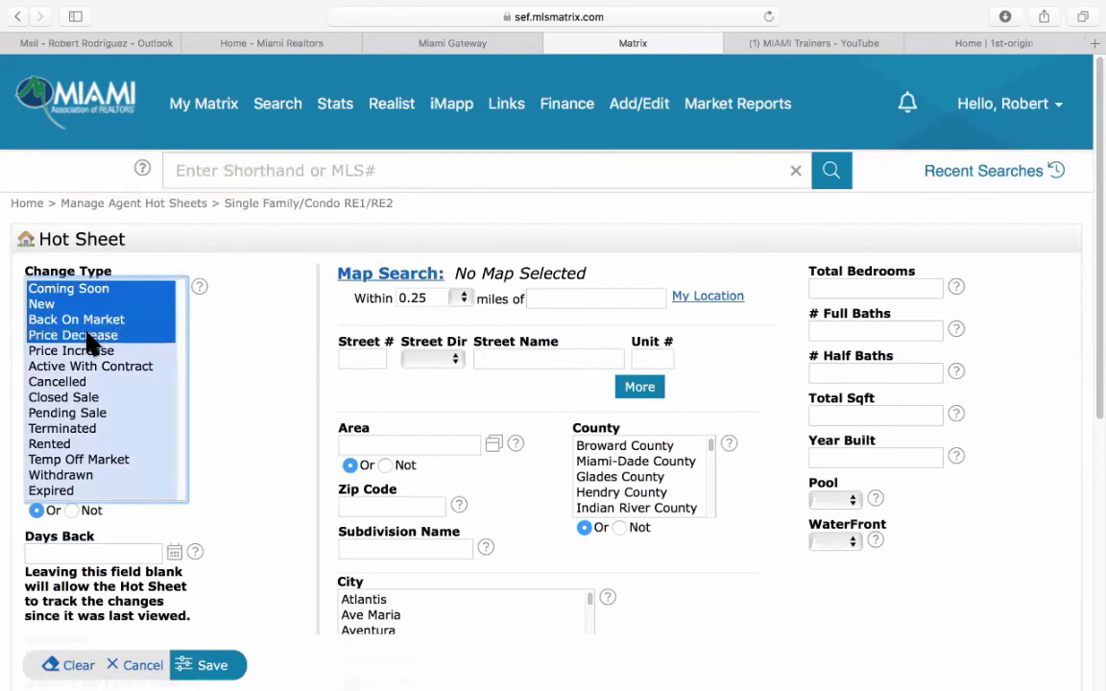
pyautogui.keyDown('super'); pyautogui.click(71, 382); pyautogui.keyUp('super')
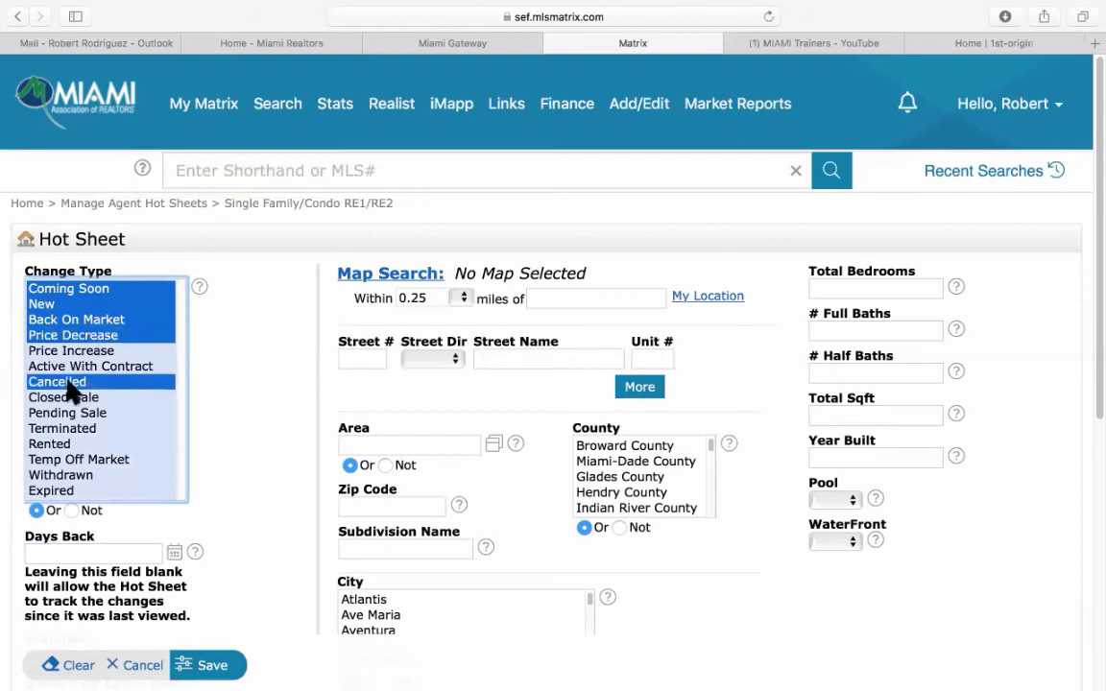
pyautogui.keyDown('super'); pyautogui.click(74, 398); pyautogui.keyUp('super')
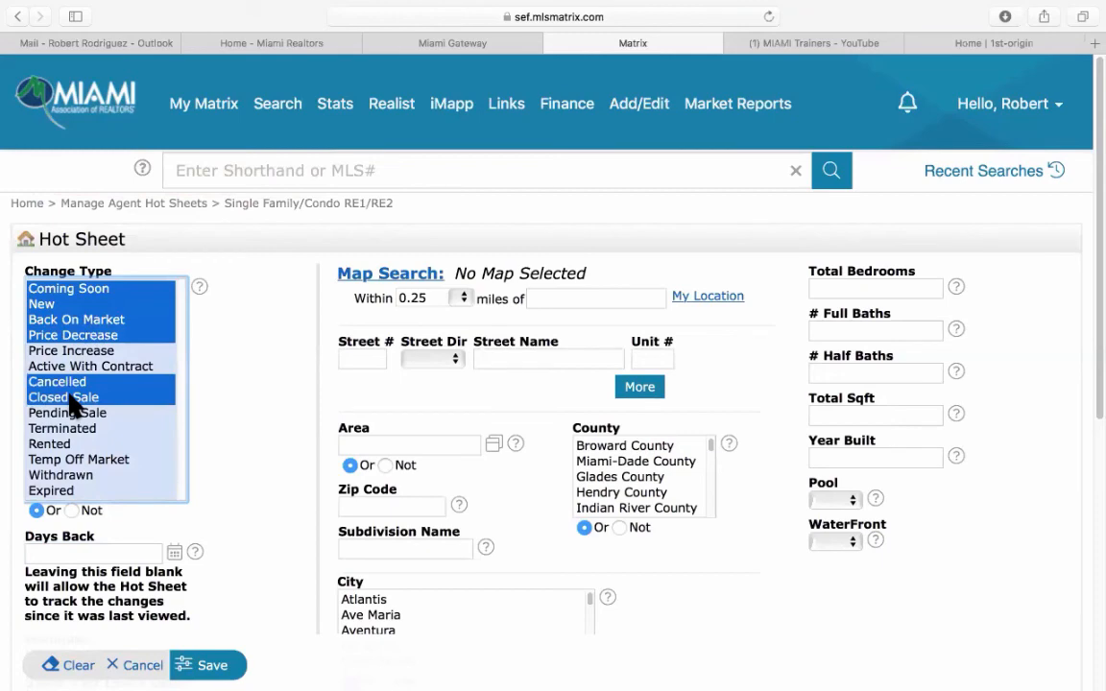
pyautogui.keyDown('super'); pyautogui.click(60, 489); pyautogui.keyUp('super')
# Limit the hot sheet to the city of Coral Gables and save the criteria.
pyautogui.scroll(-3, 297, 509)
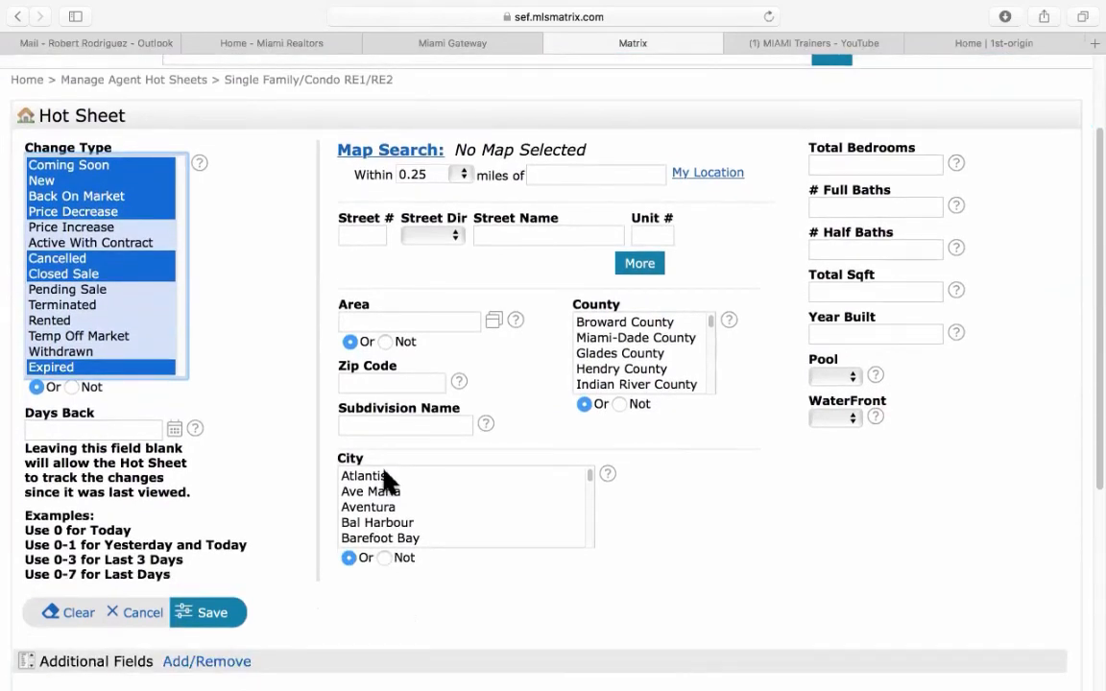
pyautogui.scroll(-5, 386, 485)
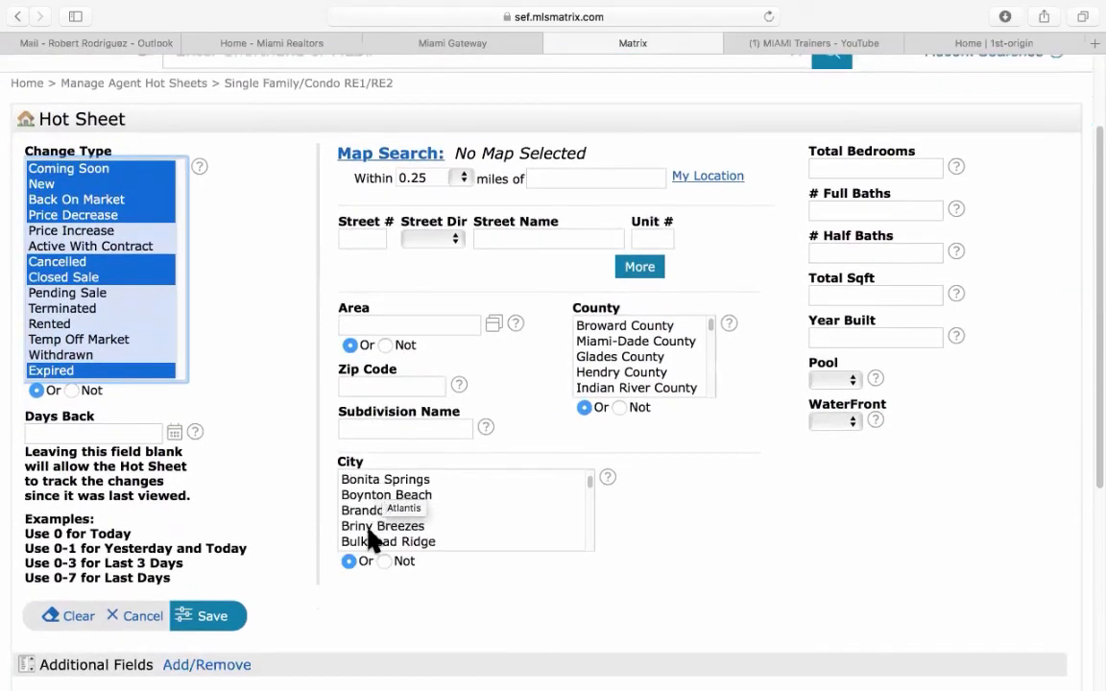
pyautogui.scroll(-5, 379, 523)
pyautogui.scroll(-3, 382, 519)
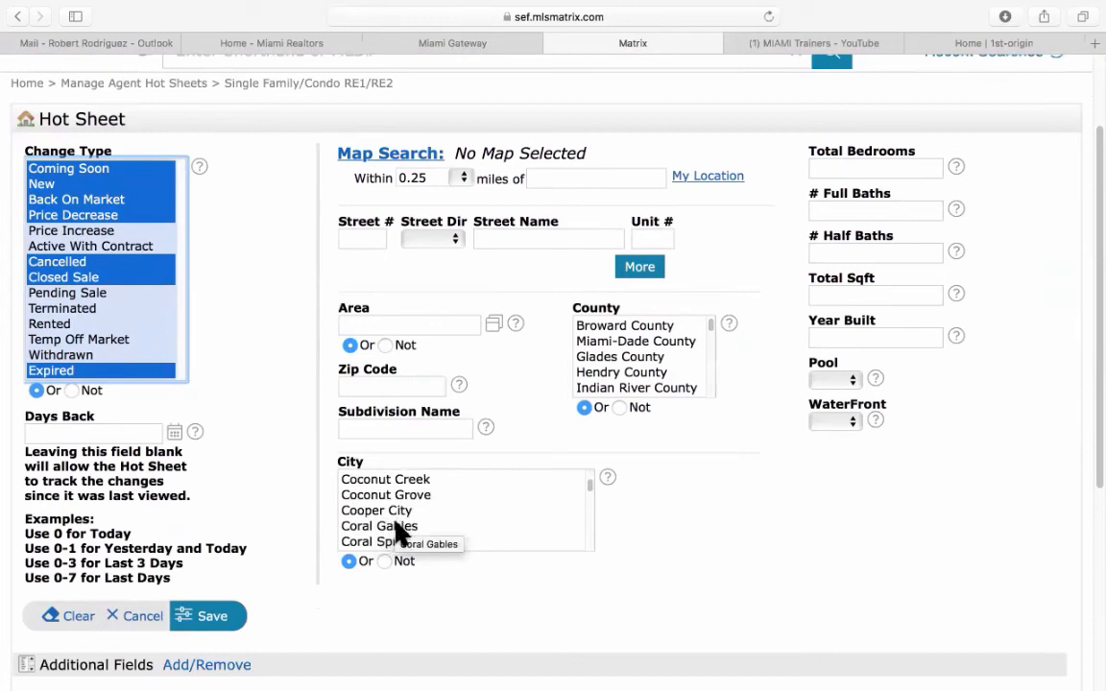
pyautogui.click(397, 526)
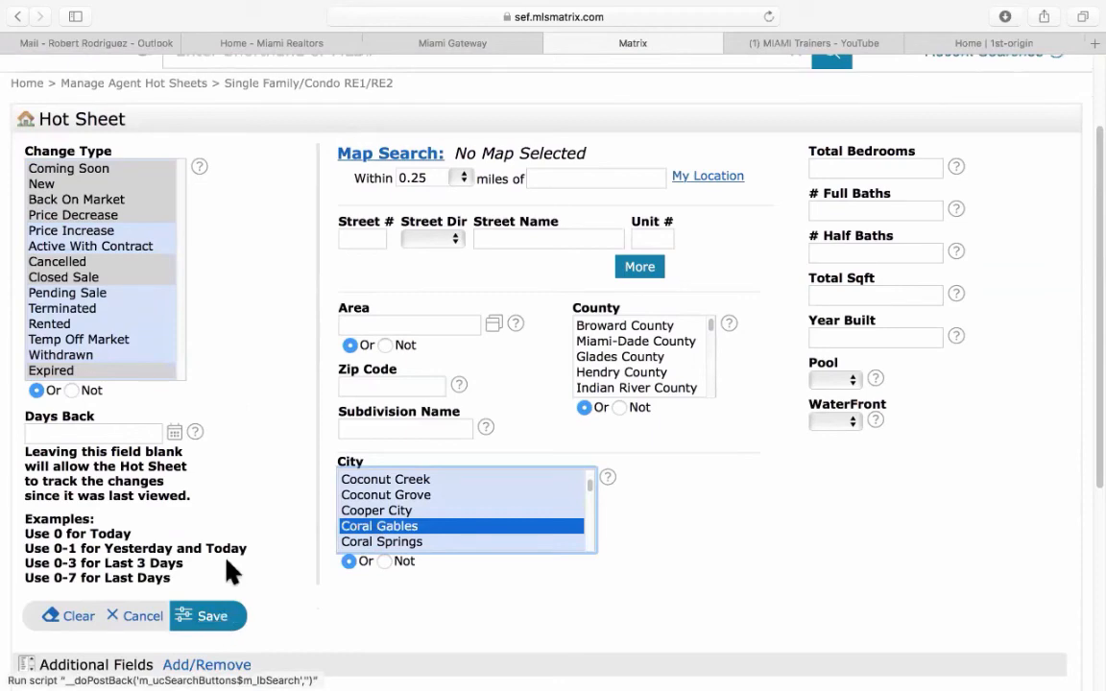
pyautogui.click(215, 621)
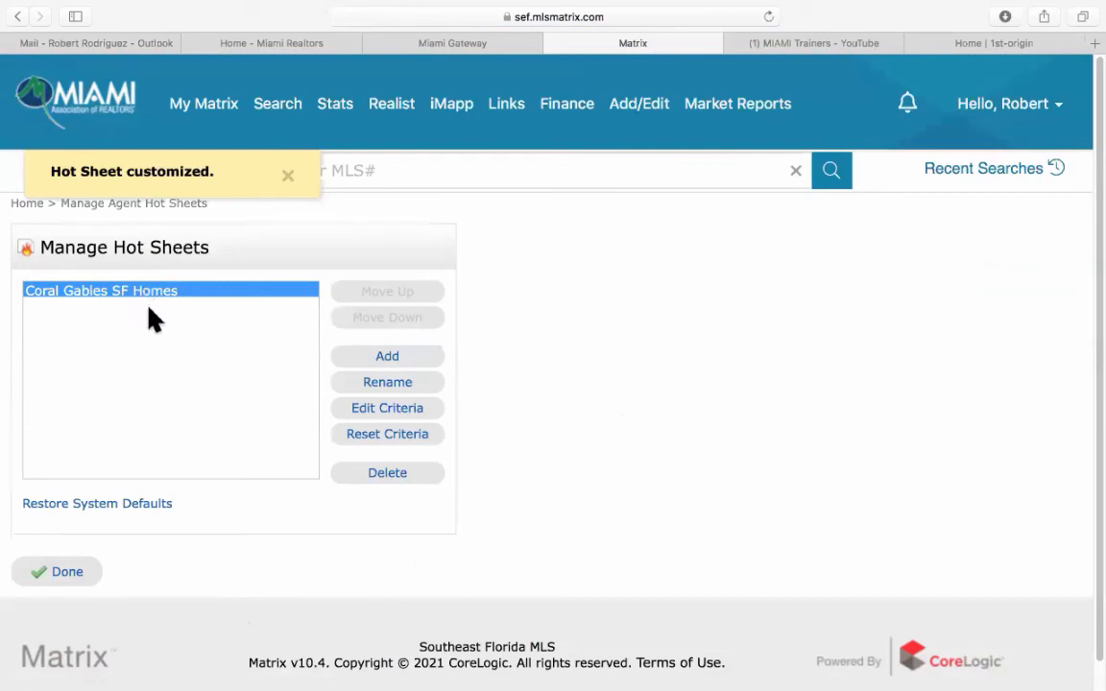
pyautogui.click(389, 359)
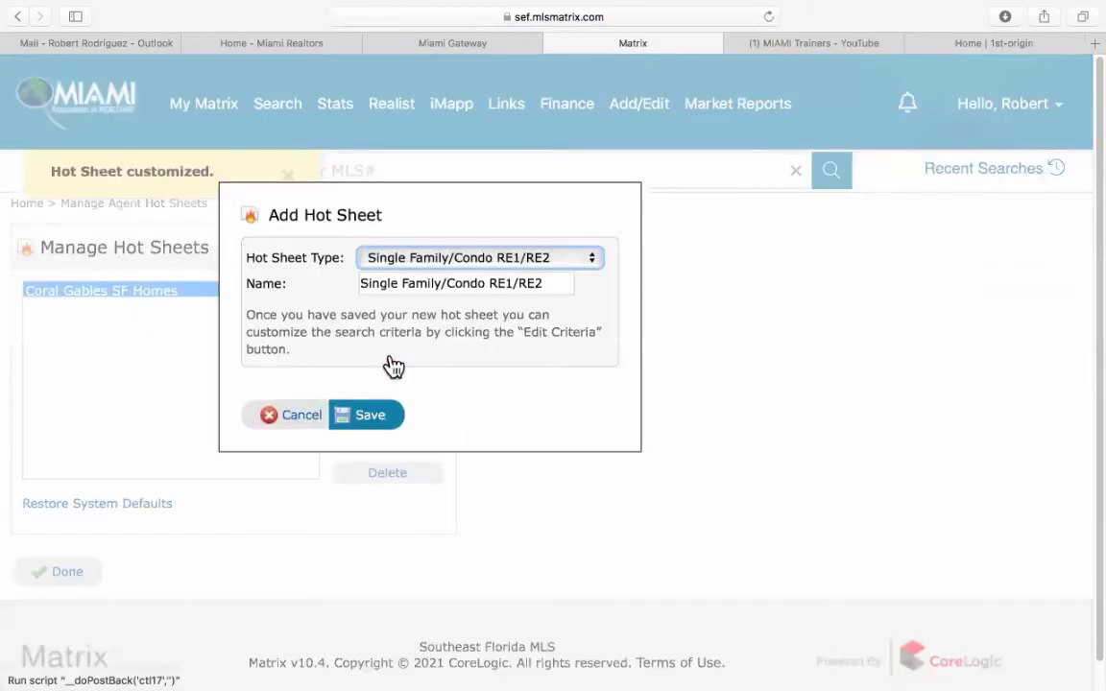
pyautogui.tripleClick(404, 283)
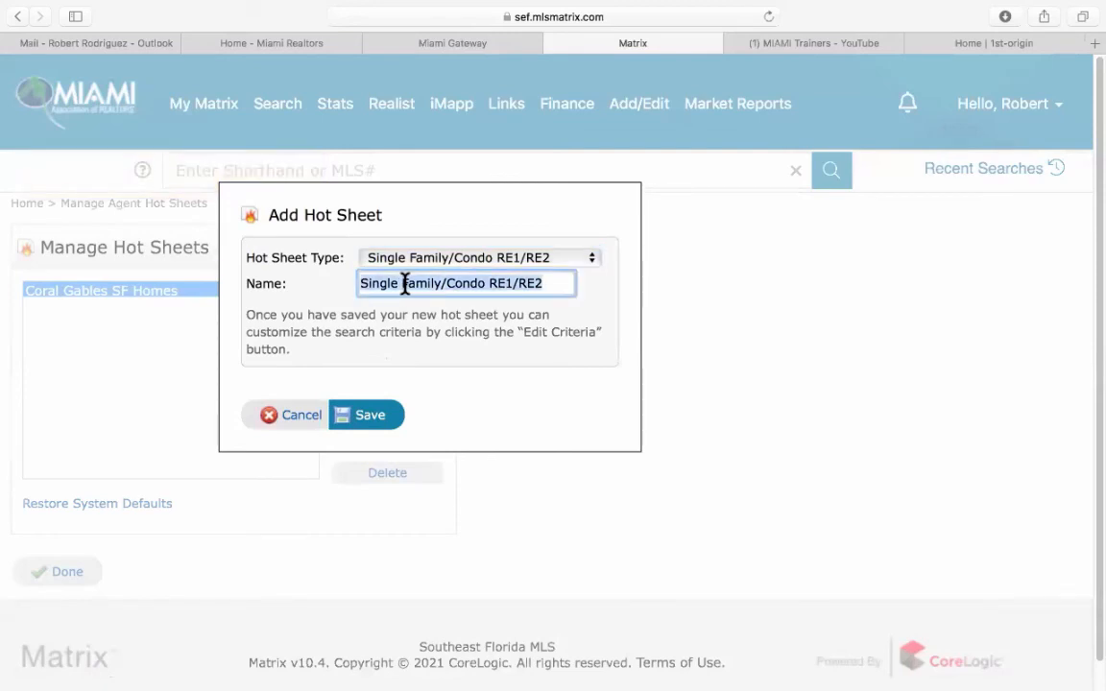
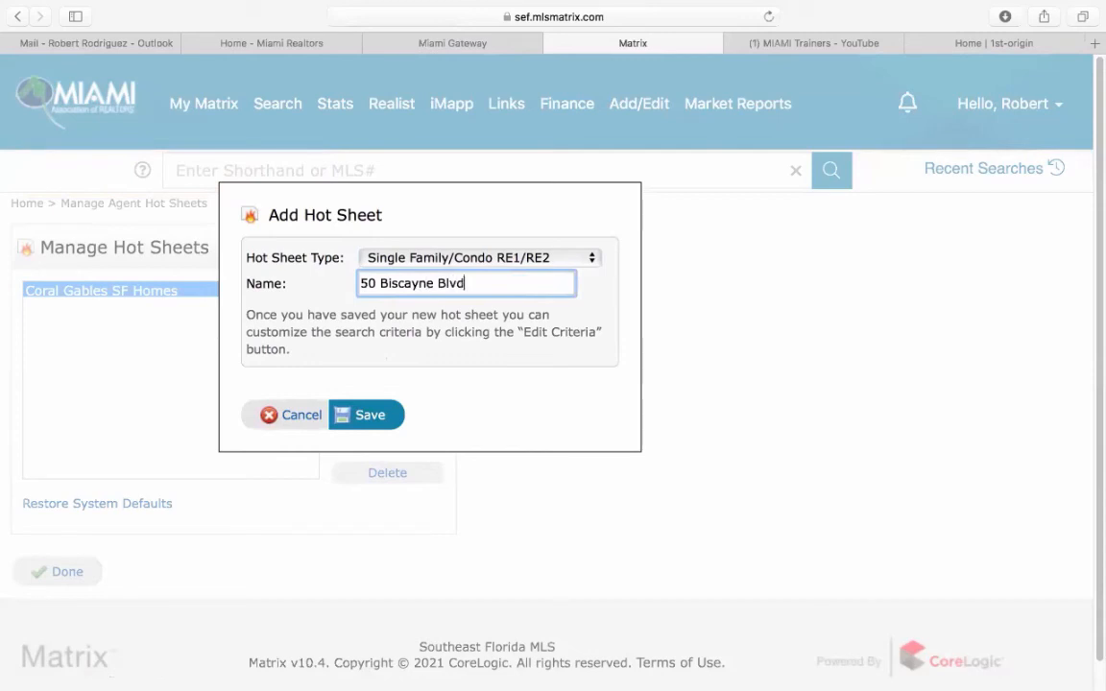
pyautogui.click(380, 419)
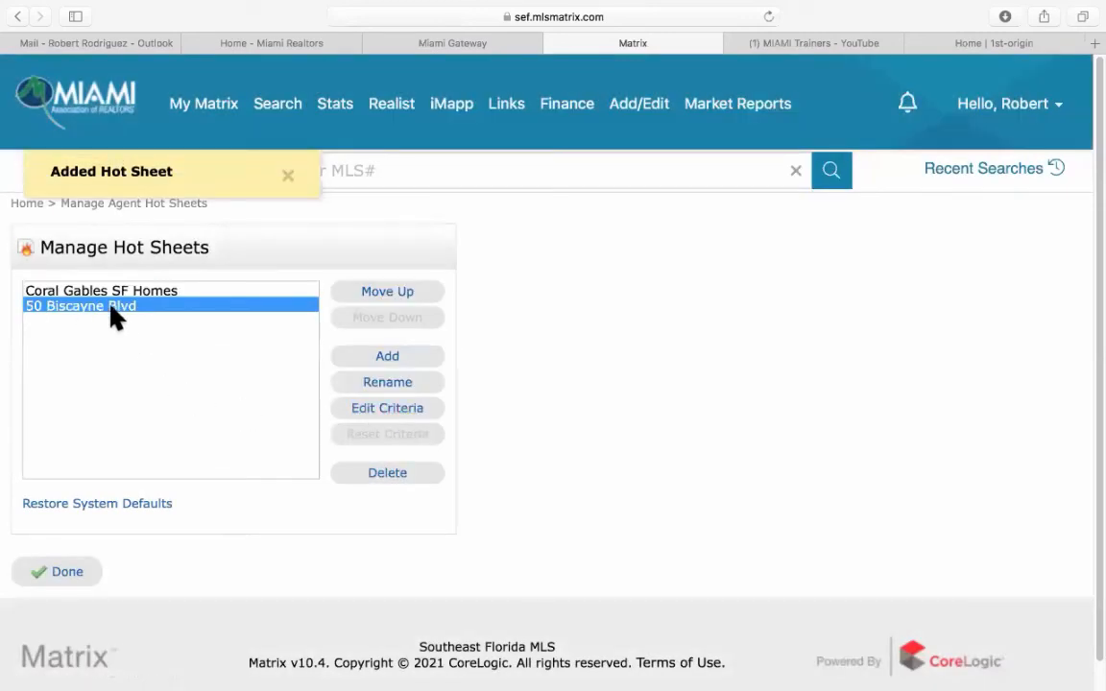
# Track Coming Soon, New, Back On Market, Price Decrease, Active With Contract, Cancelled, Closed Sale, Expired.
pyautogui.click(387, 410)
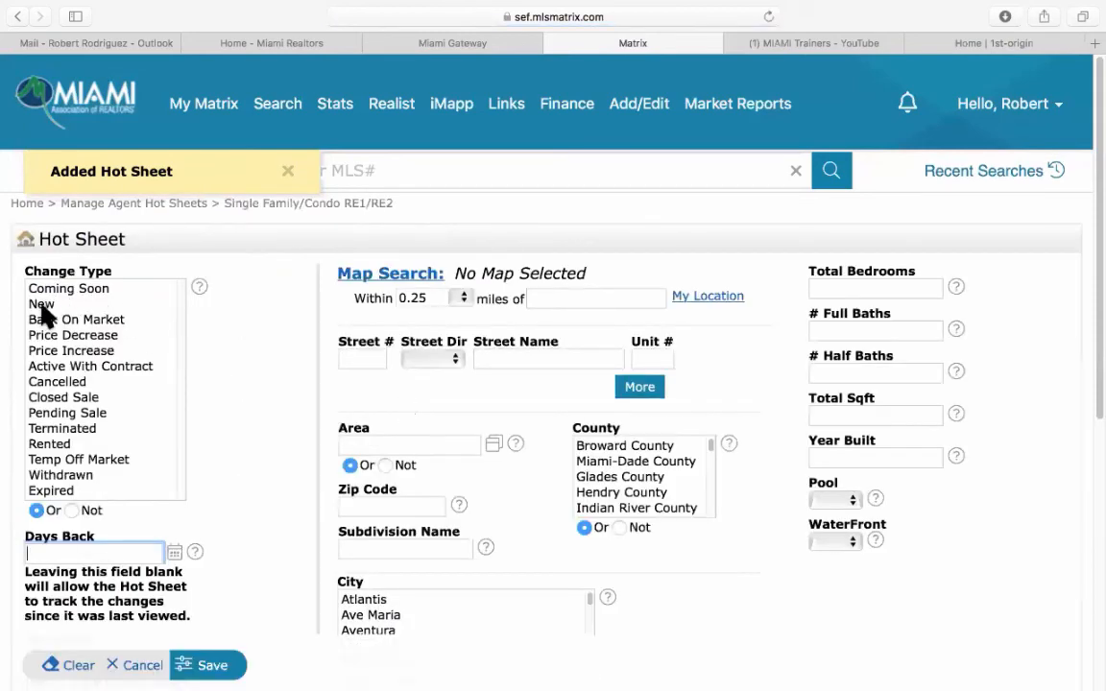
pyautogui.click(41, 305)
pyautogui.click(55, 291)
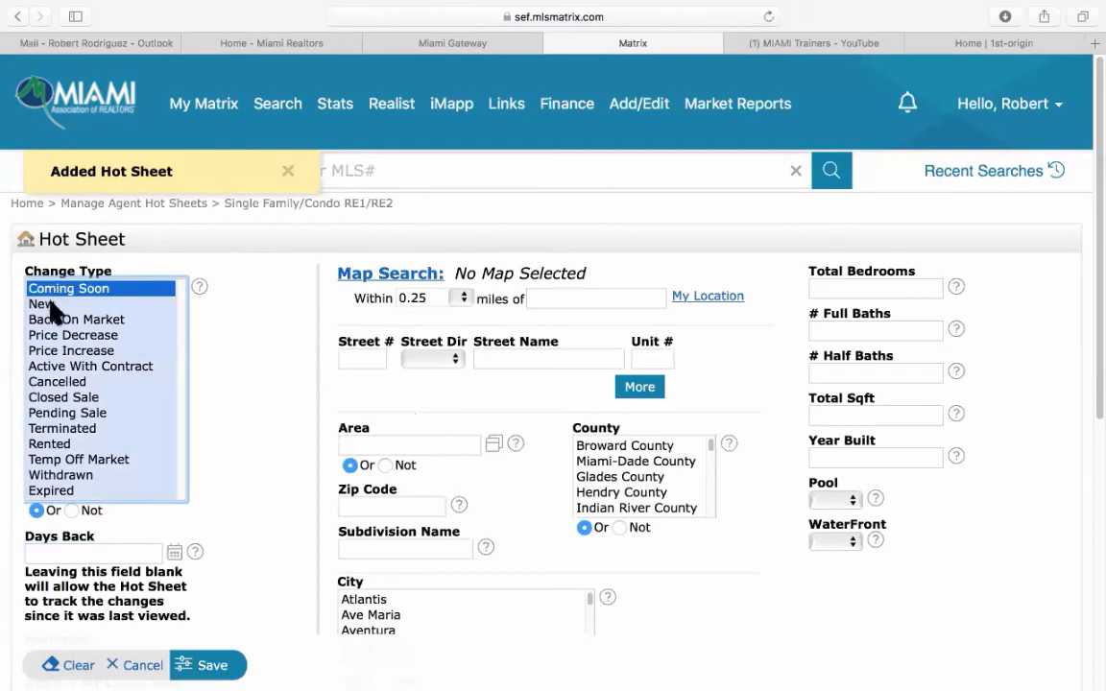
pyautogui.keyDown('super'); pyautogui.click(53, 305); pyautogui.keyUp('super')
pyautogui.keyDown('super'); pyautogui.click(49, 319); pyautogui.keyUp('super')
pyautogui.keyDown('super'); pyautogui.click(60, 335); pyautogui.keyUp('super')
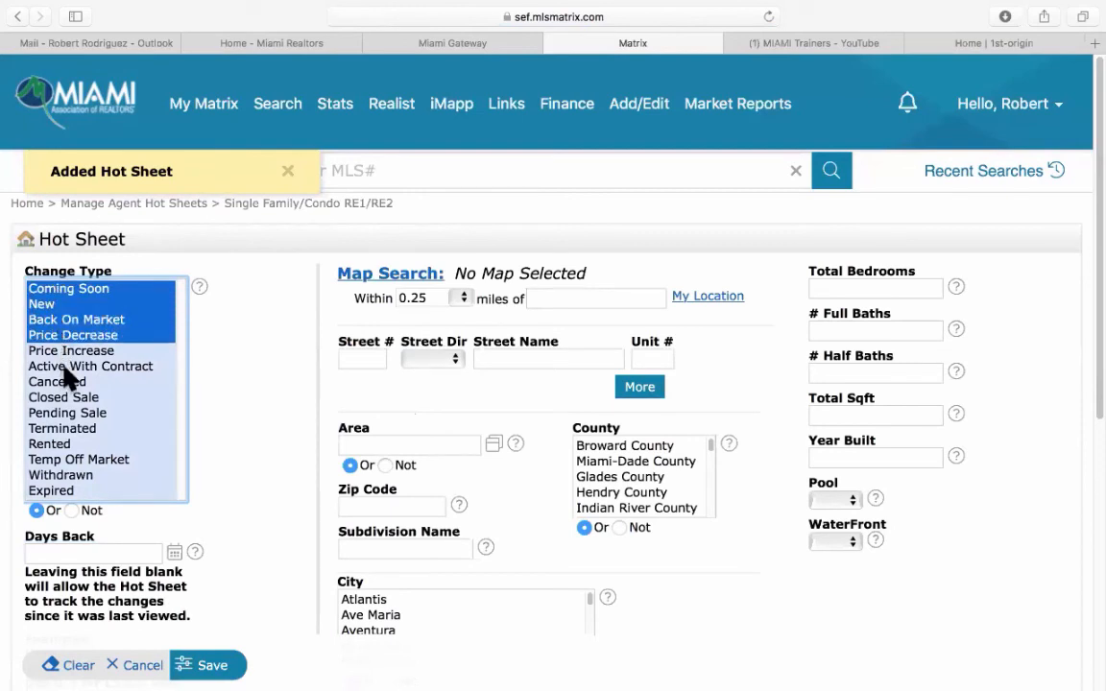
pyautogui.keyDown('super'); pyautogui.click(64, 368); pyautogui.keyUp('super')
pyautogui.keyDown('super'); pyautogui.click(63, 382); pyautogui.keyUp('super')
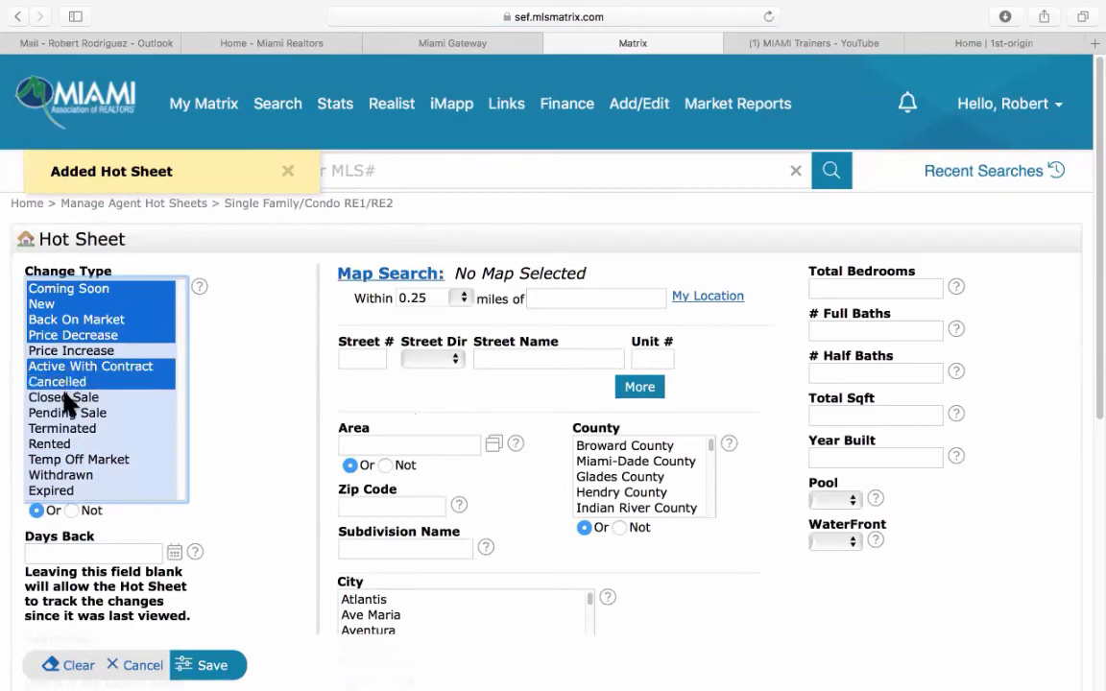
pyautogui.keyDown('super'); pyautogui.click(66, 396); pyautogui.keyUp('super')
pyautogui.keyDown('super'); pyautogui.click(54, 489); pyautogui.keyUp('super')
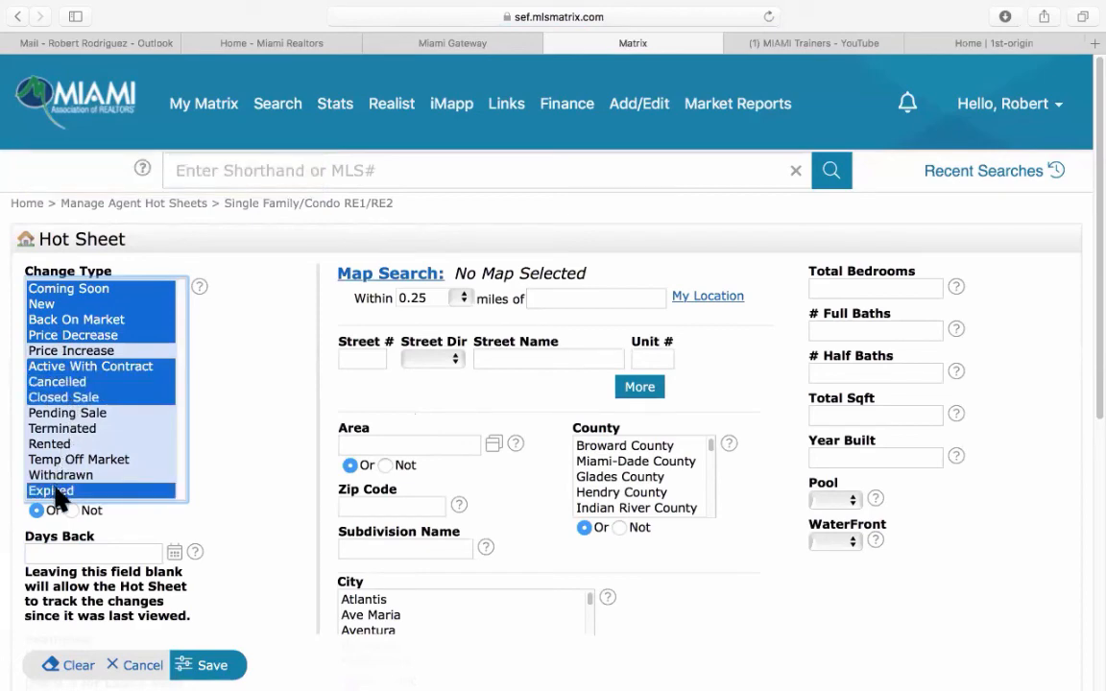
pyautogui.scroll(-2, 201, 493)
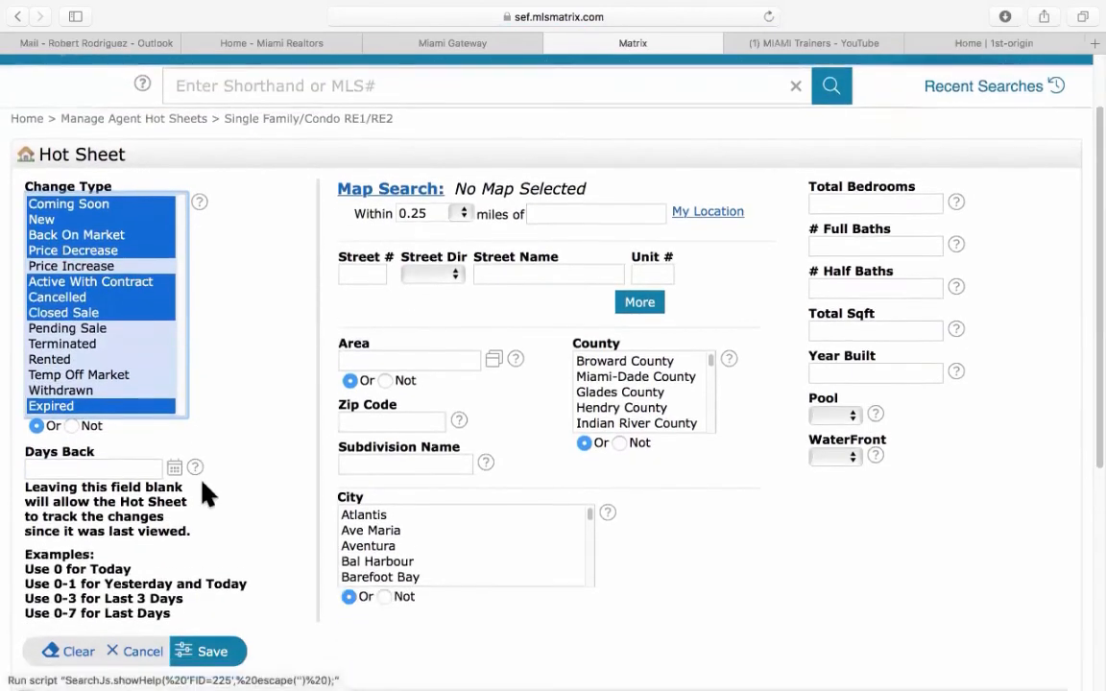
pyautogui.click(363, 266)
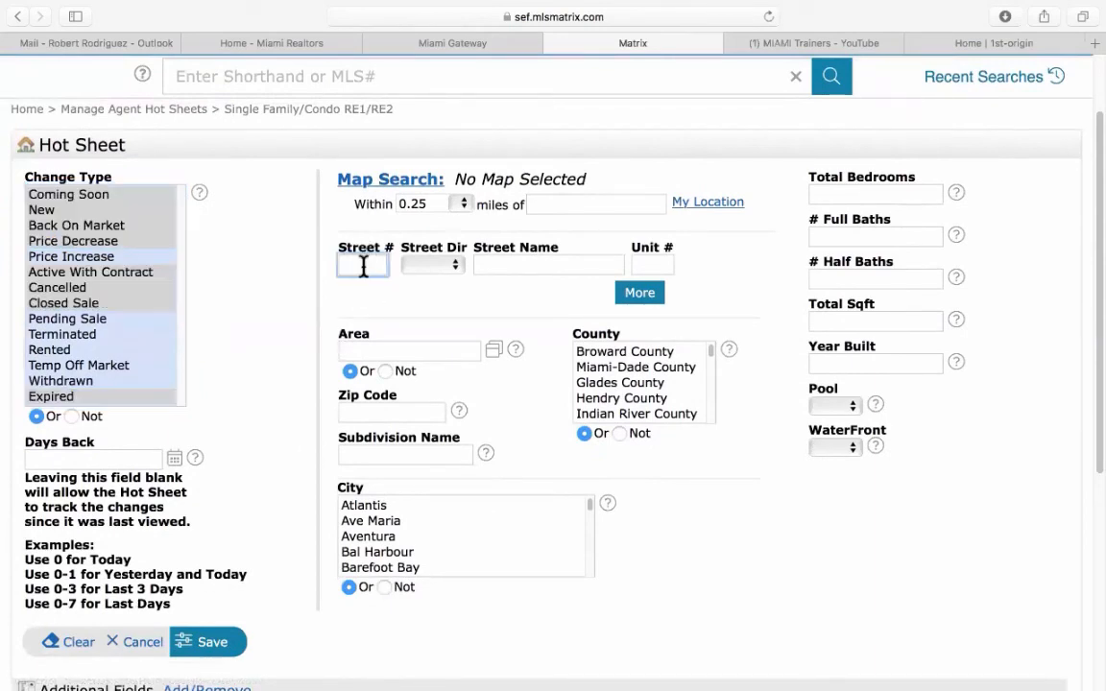
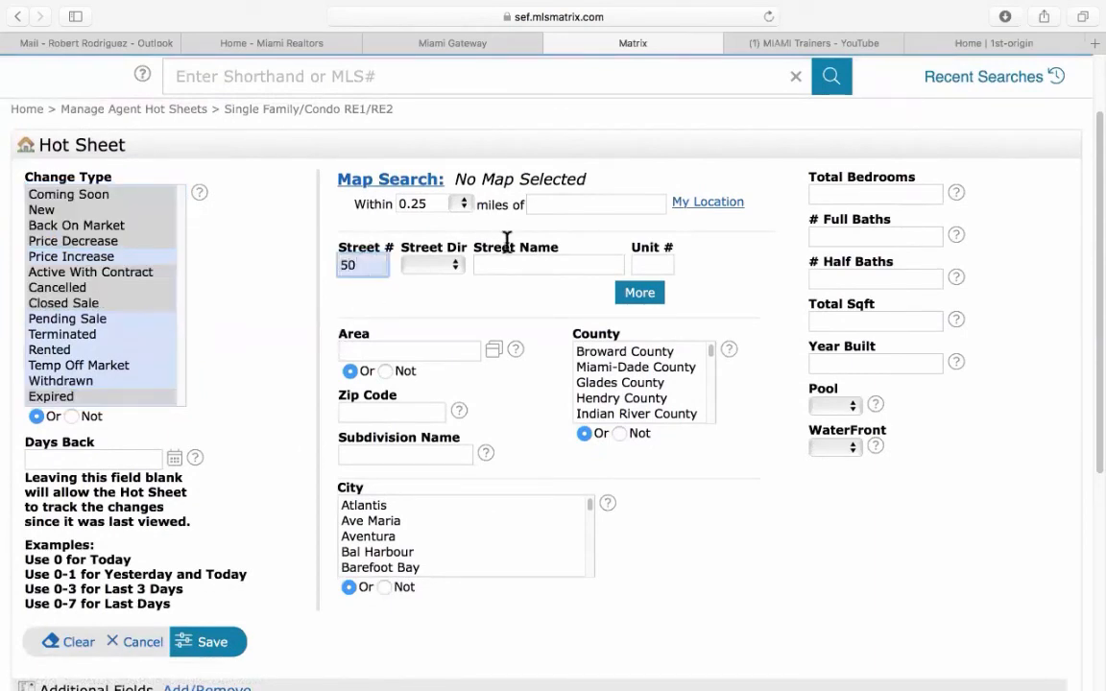
pyautogui.click(511, 268)
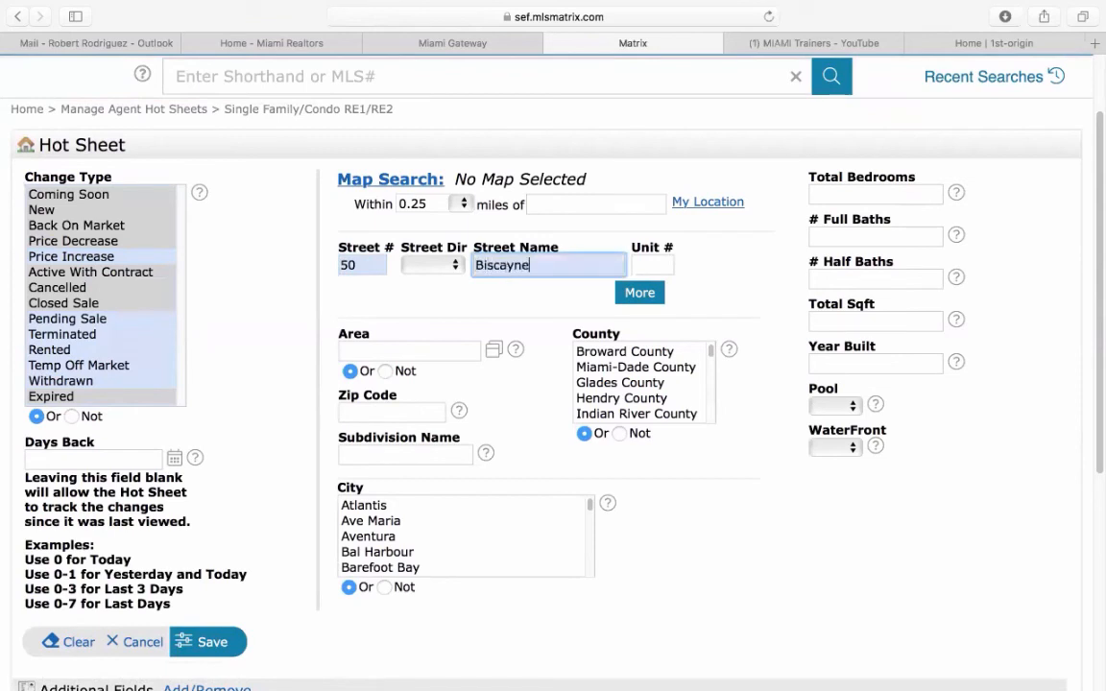
pyautogui.click(639, 368)
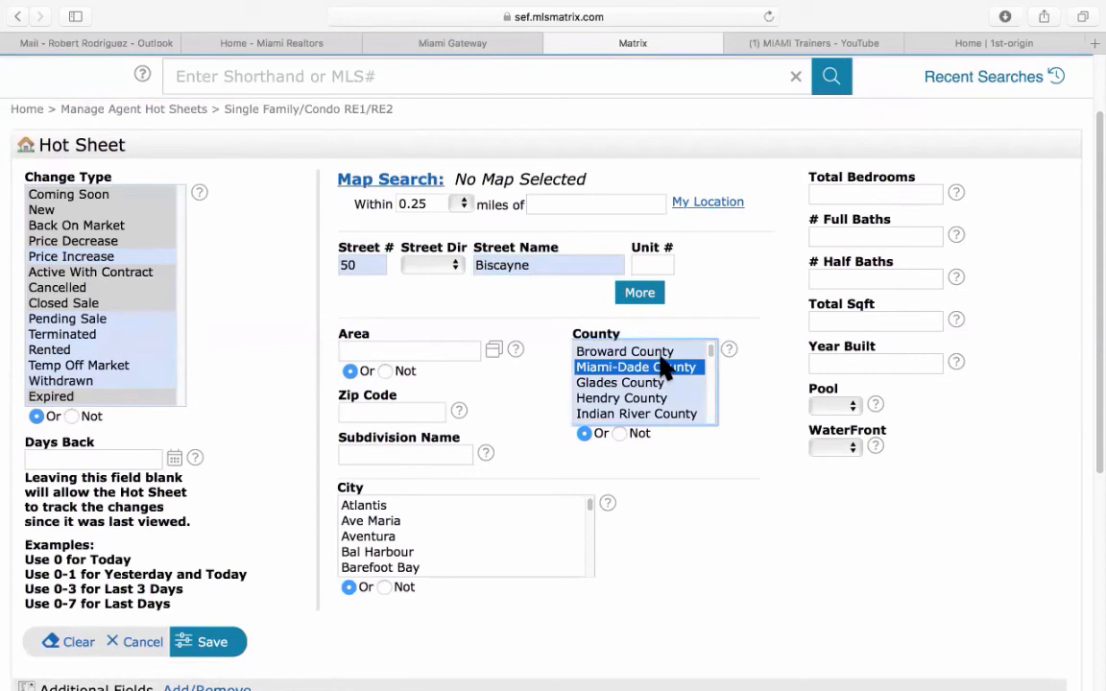
pyautogui.click(210, 642)
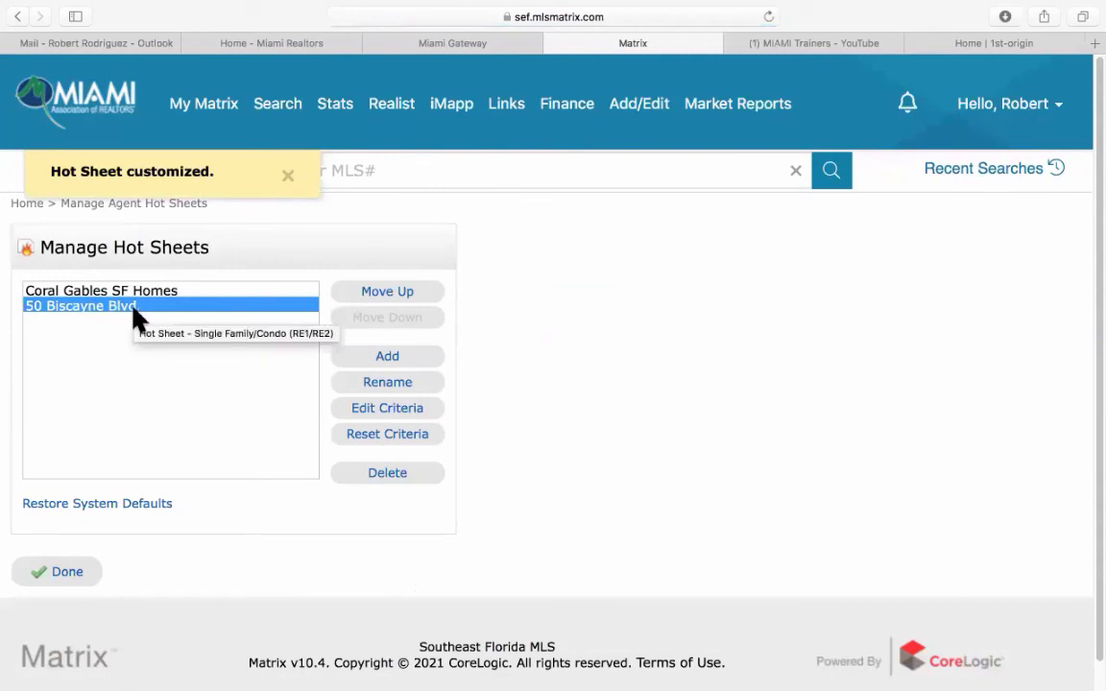
# Add a third hot sheet named 'Palm & Hibiscus Island' and save it.
pyautogui.click(389, 360)
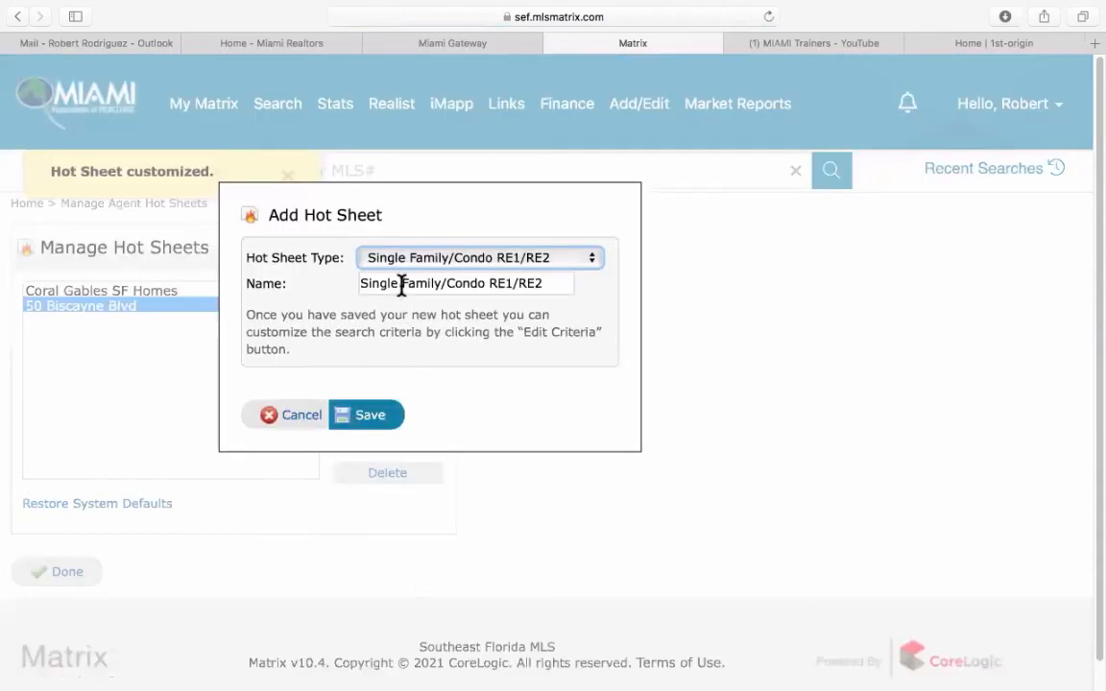
pyautogui.press('Tab')
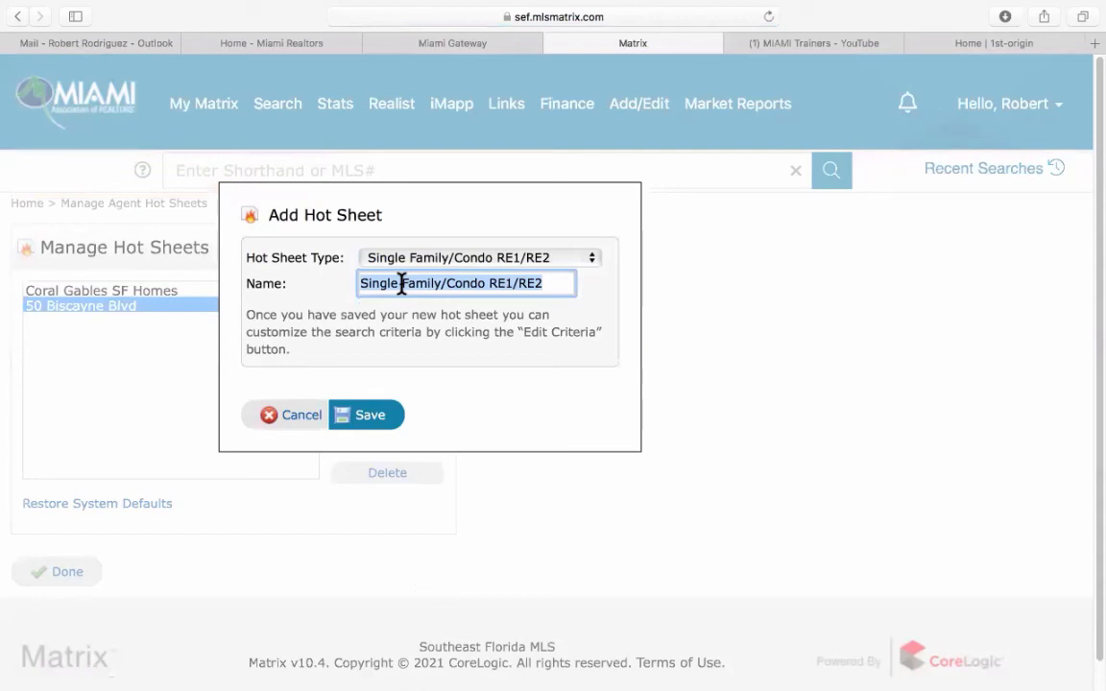
pyautogui.write('Palm & Hibiscus Island')
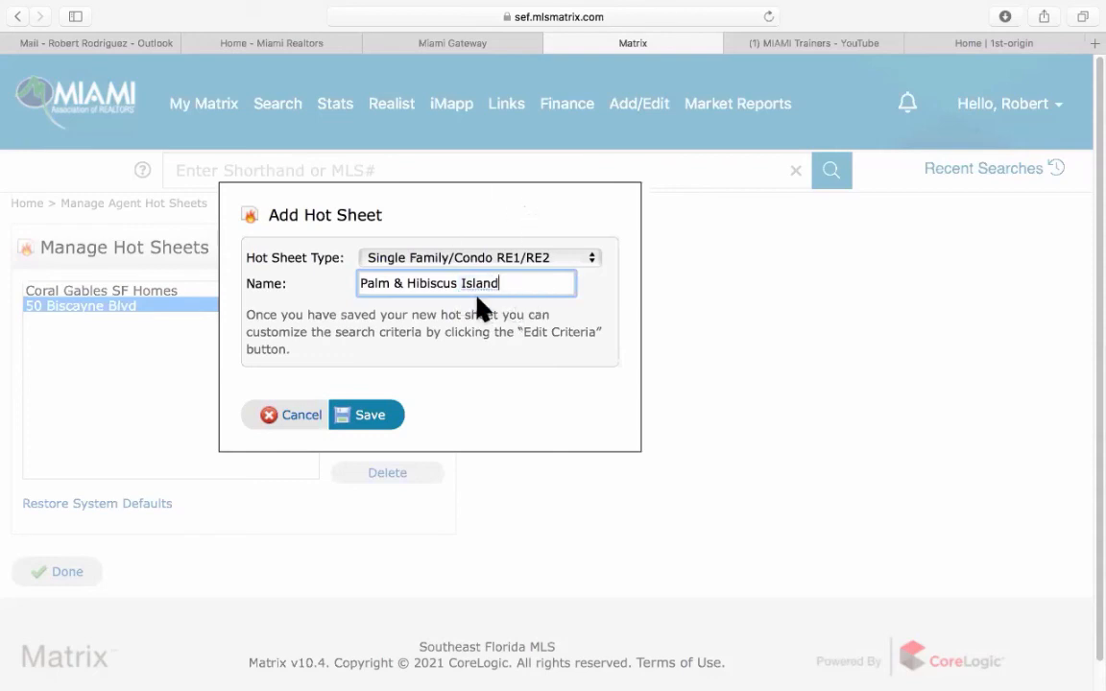
pyautogui.click(375, 419)
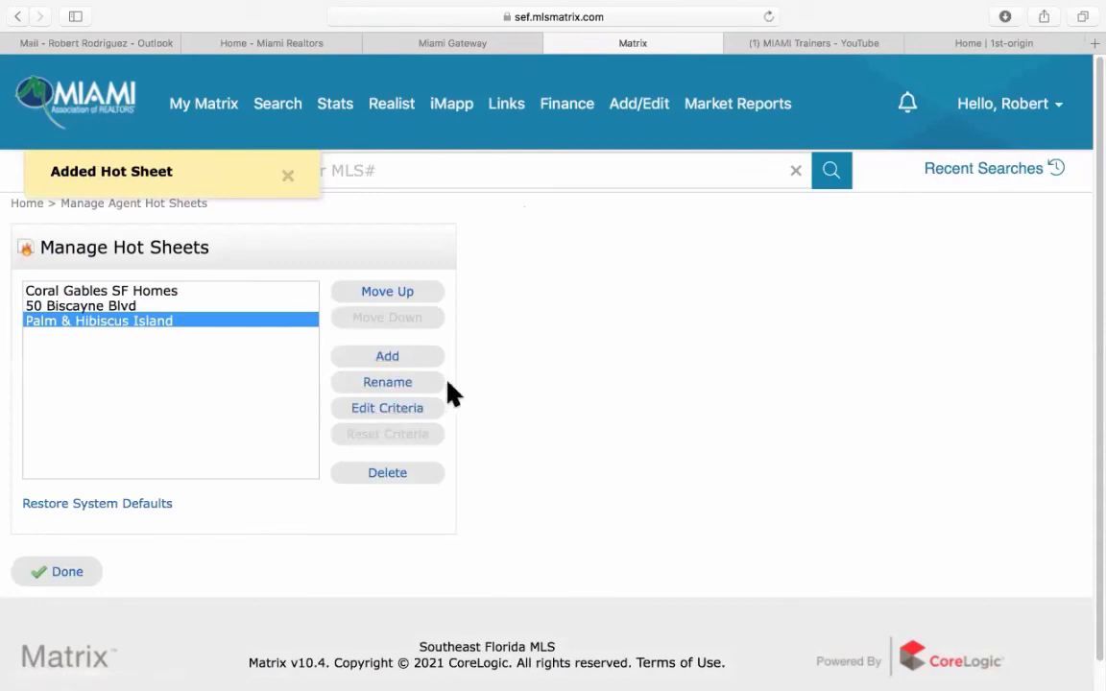
# Choose change types Coming Soon through Closed Sale plus Expired, excluding Price Increase.
pyautogui.click(403, 408)
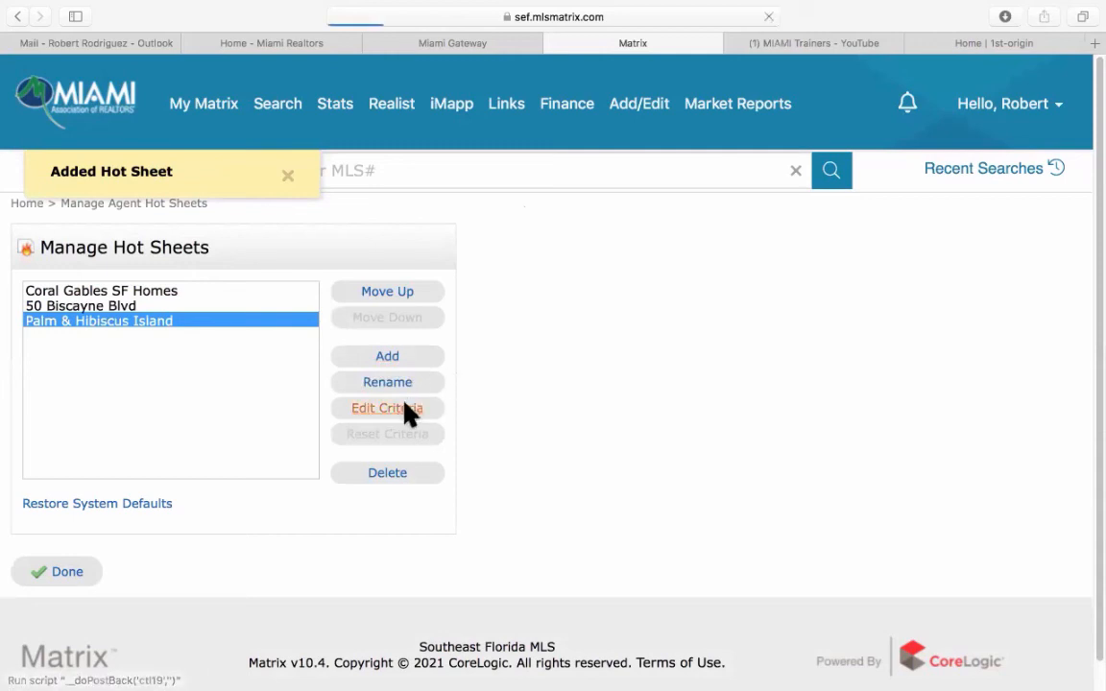
pyautogui.click(55, 289)
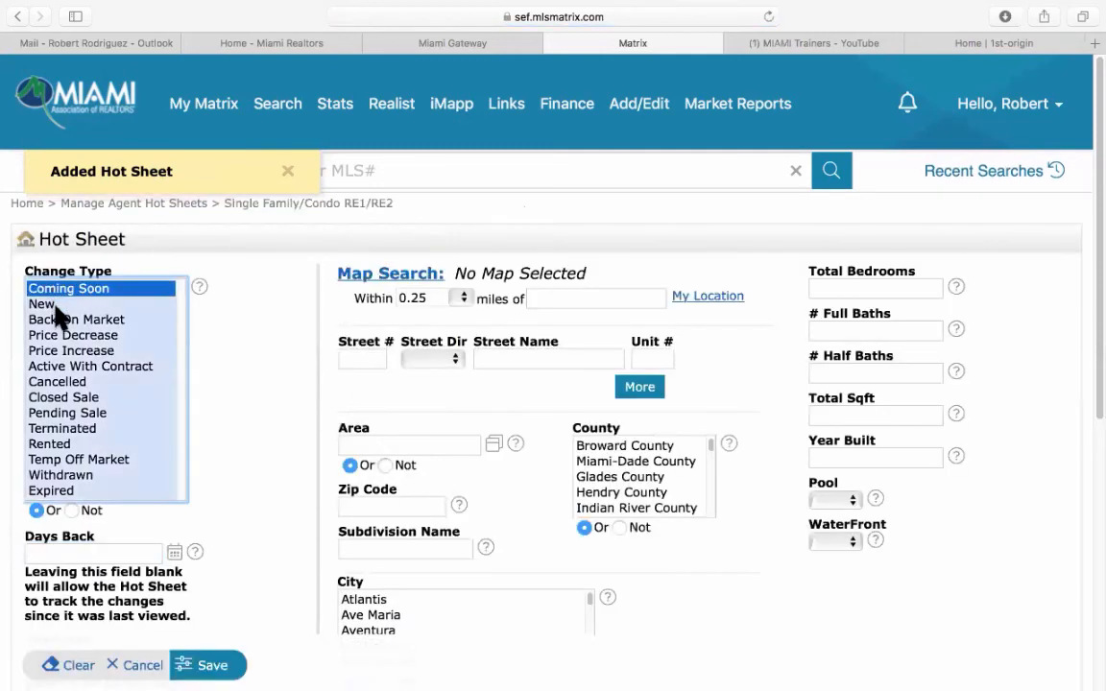
pyautogui.moveTo(54, 311); pyautogui.dragTo(67, 444)
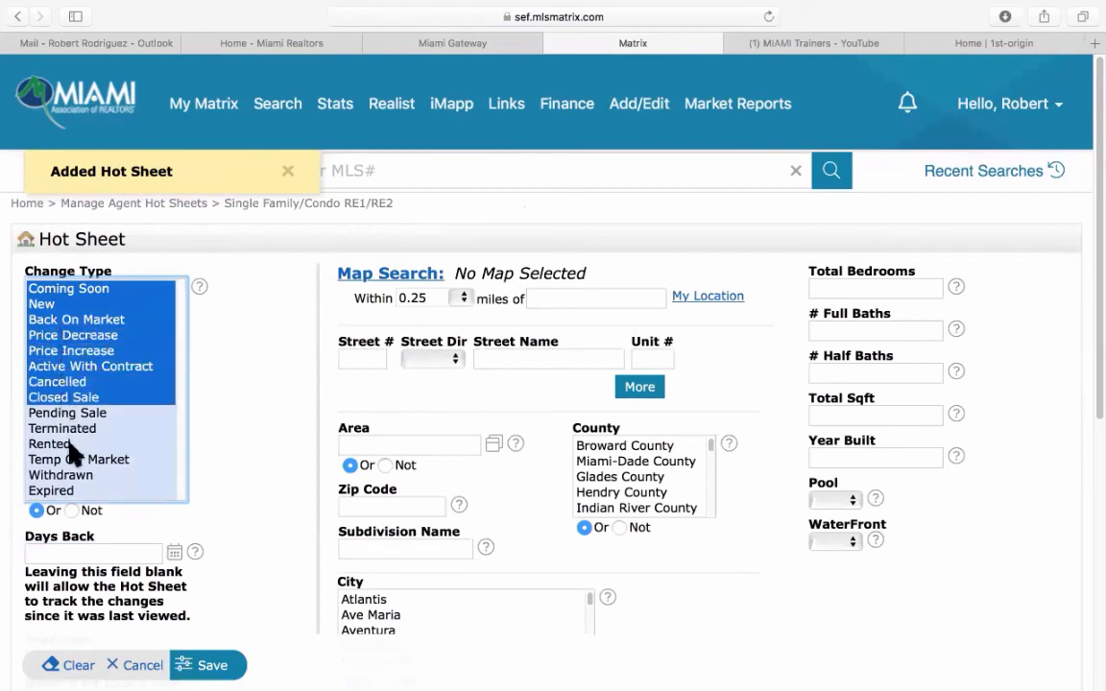
pyautogui.keyDown('super'); pyautogui.click(74, 491); pyautogui.keyUp('super')
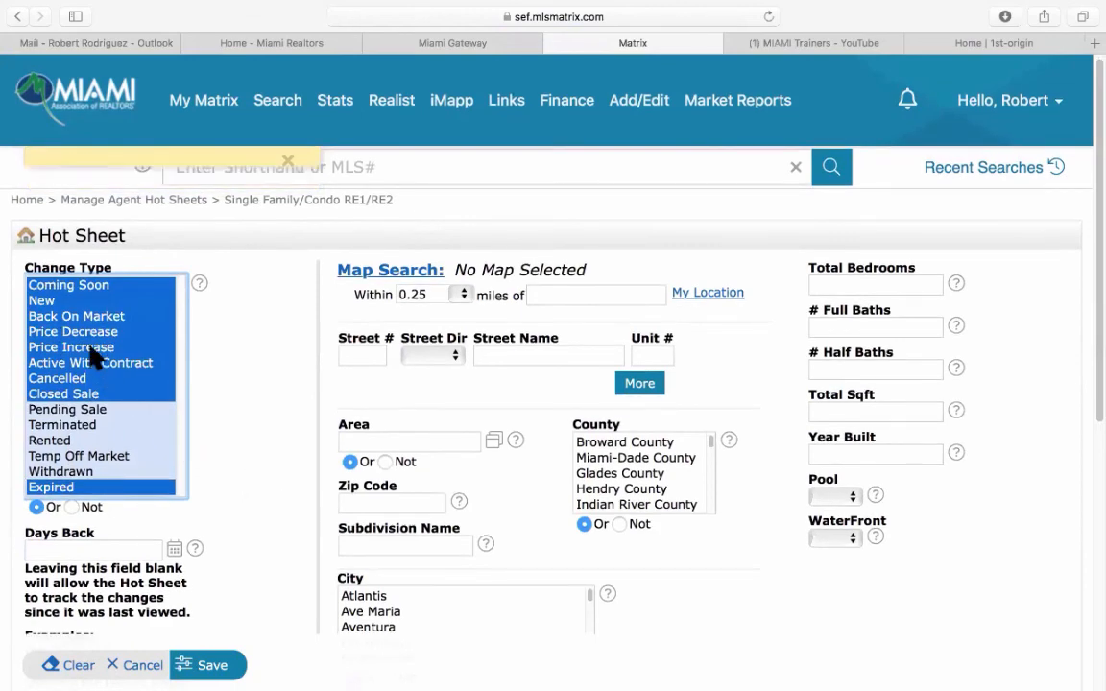
pyautogui.keyDown('super'); pyautogui.click(96, 350); pyautogui.keyUp('super')
pyautogui.scroll(-3, 282, 455)
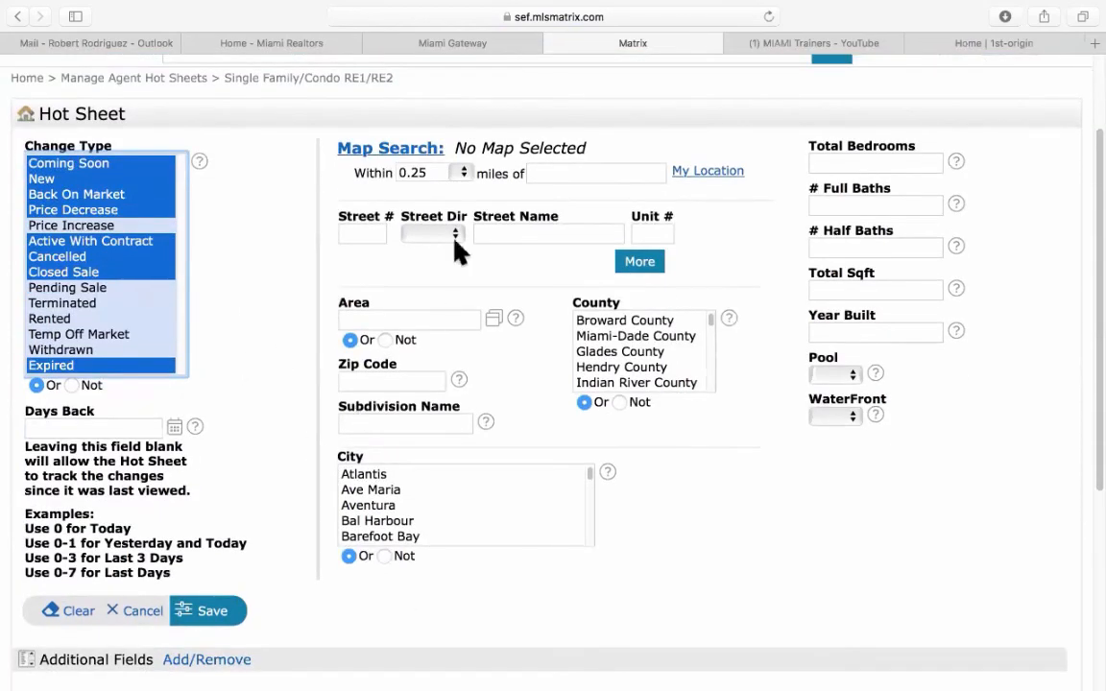
pyautogui.click(398, 151)
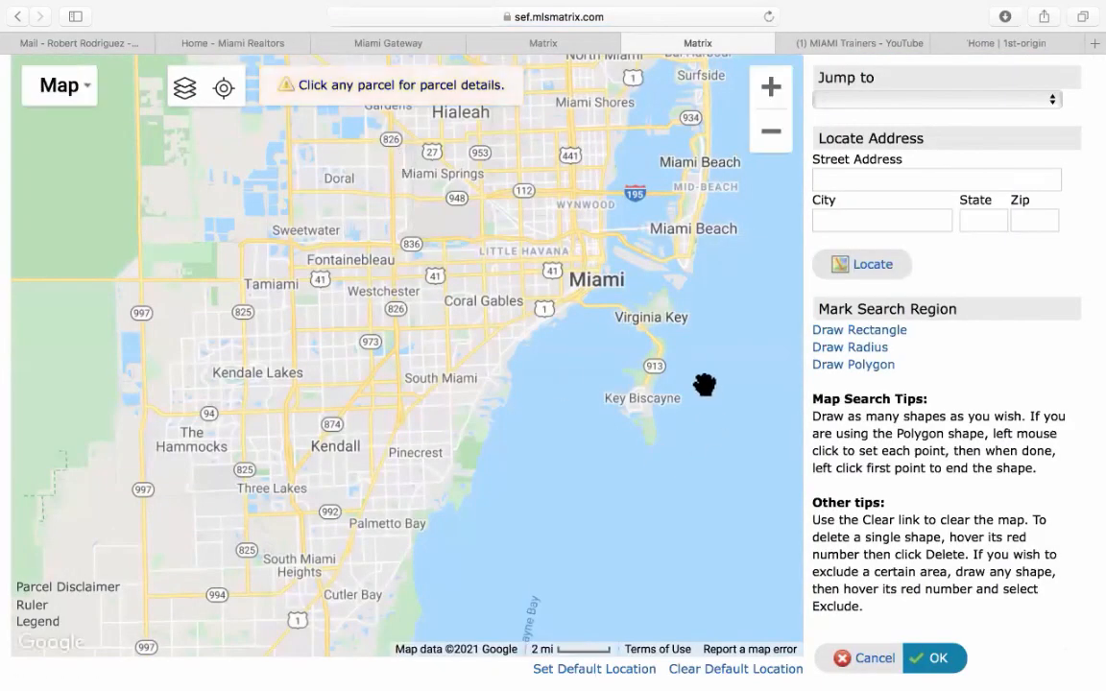
# Draw and accept a polygon map area around Star, Palm and Hibiscus Islands.
pyautogui.scroll(2, 718, 365)
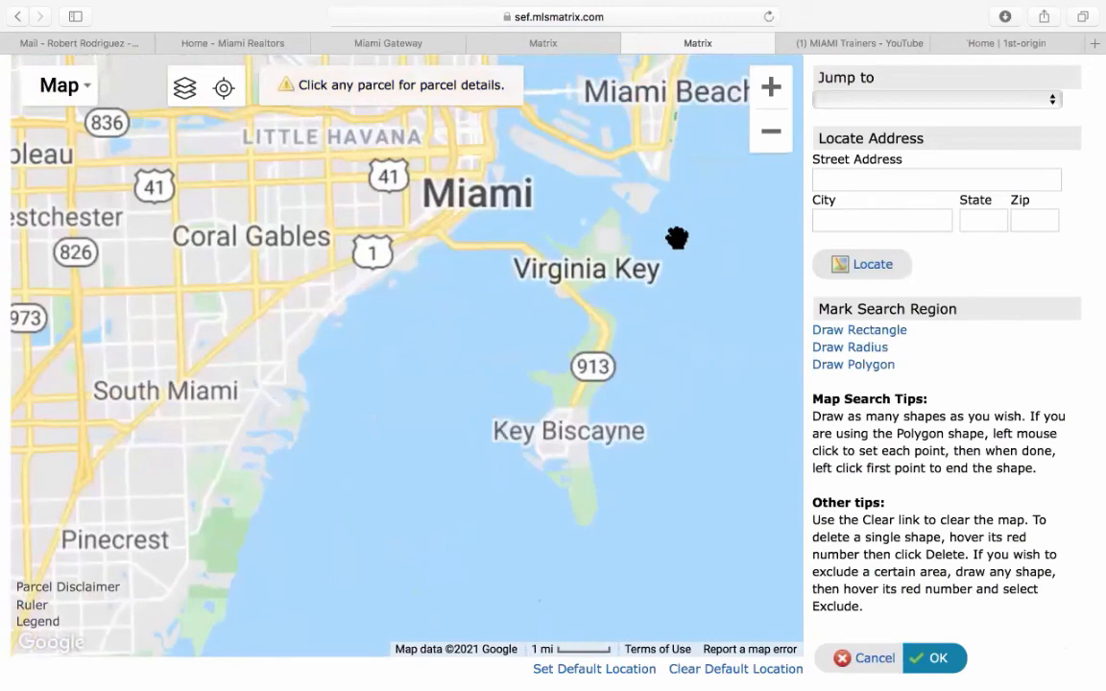
pyautogui.moveTo(697, 238); pyautogui.dragTo(701, 400)
pyautogui.scroll(2, 705, 403)
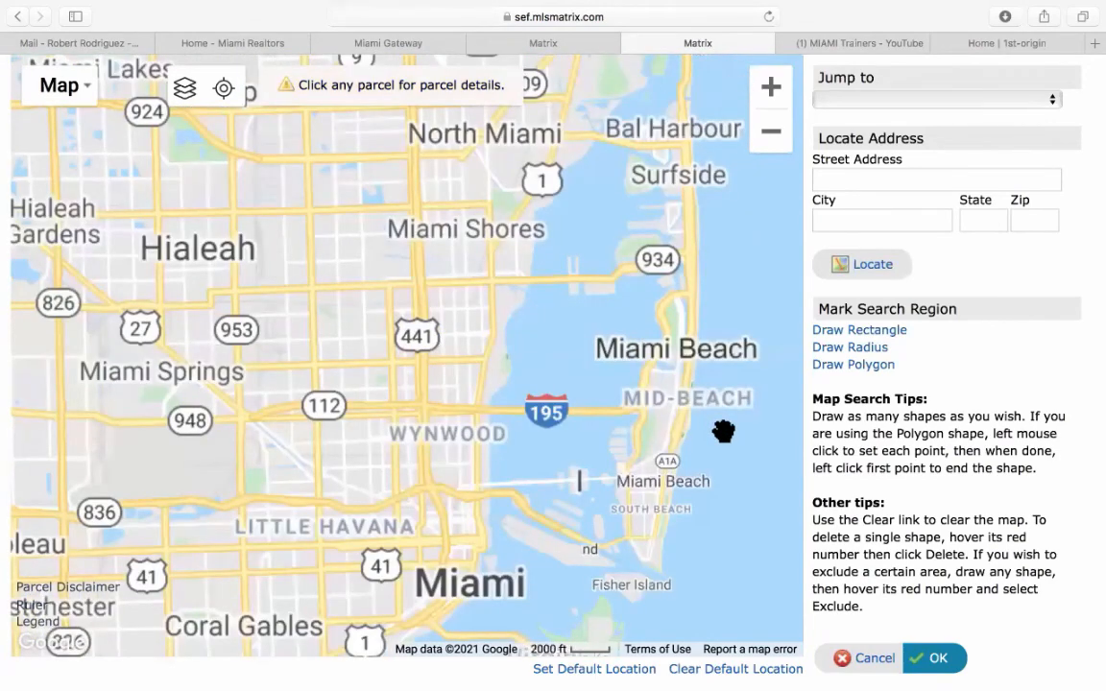
pyautogui.scroll(2, 716, 442)
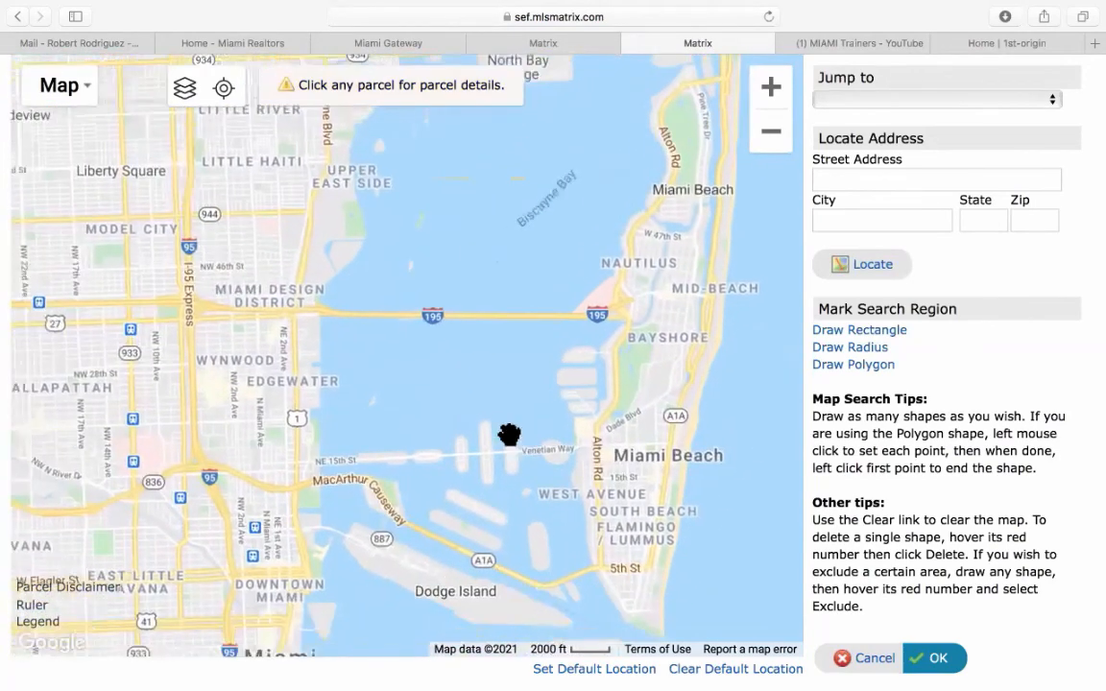
pyautogui.scroll(2, 511, 445)
pyautogui.moveTo(505, 556); pyautogui.dragTo(575, 403)
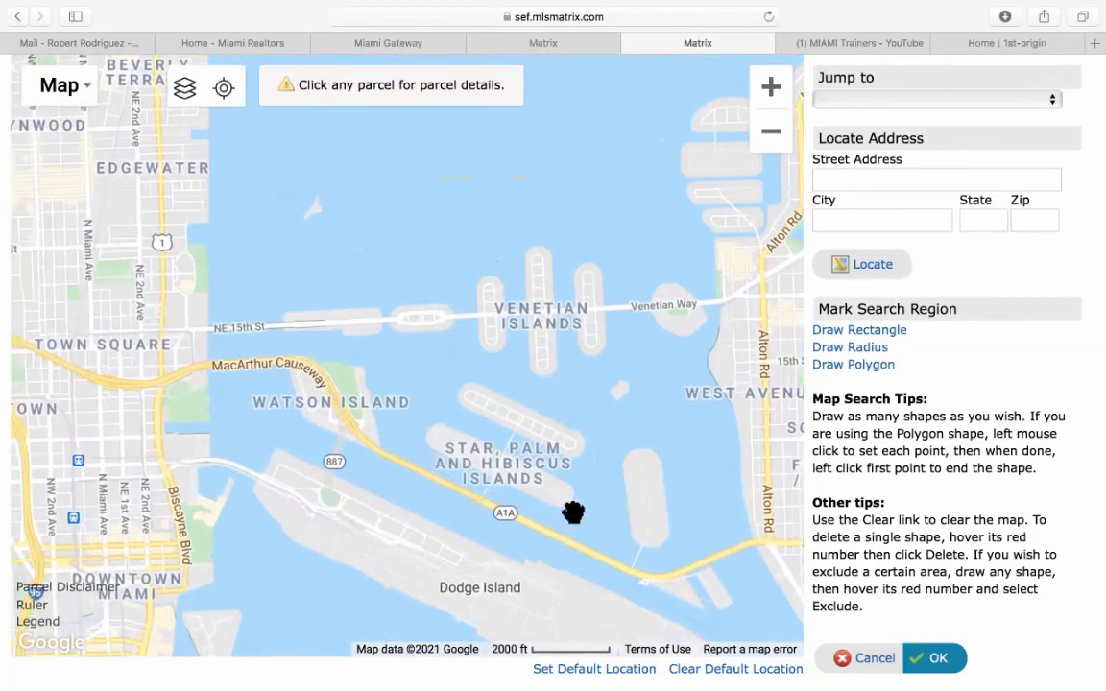
pyautogui.click(843, 364)
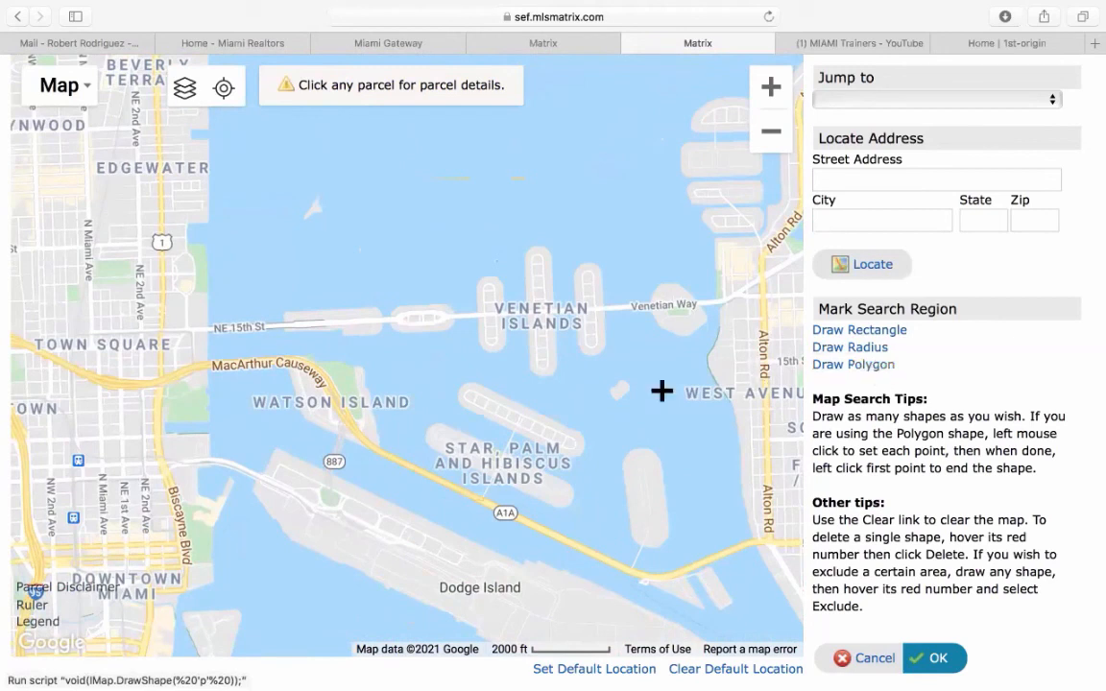
pyautogui.click(439, 357)
pyautogui.click(617, 432)
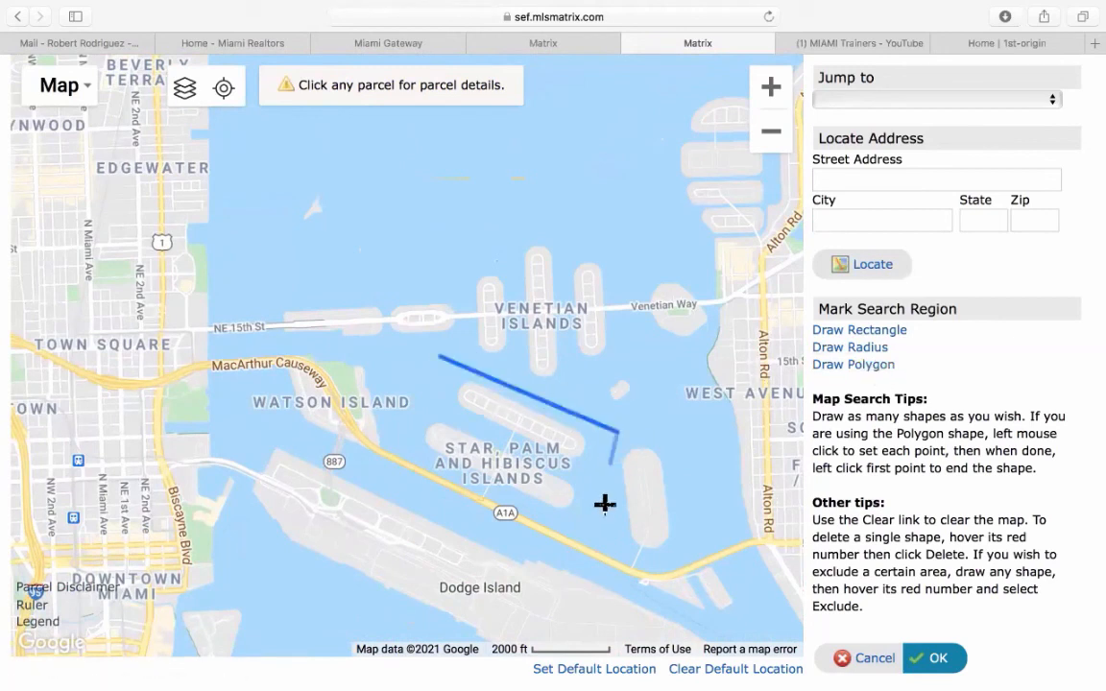
pyautogui.click(567, 525)
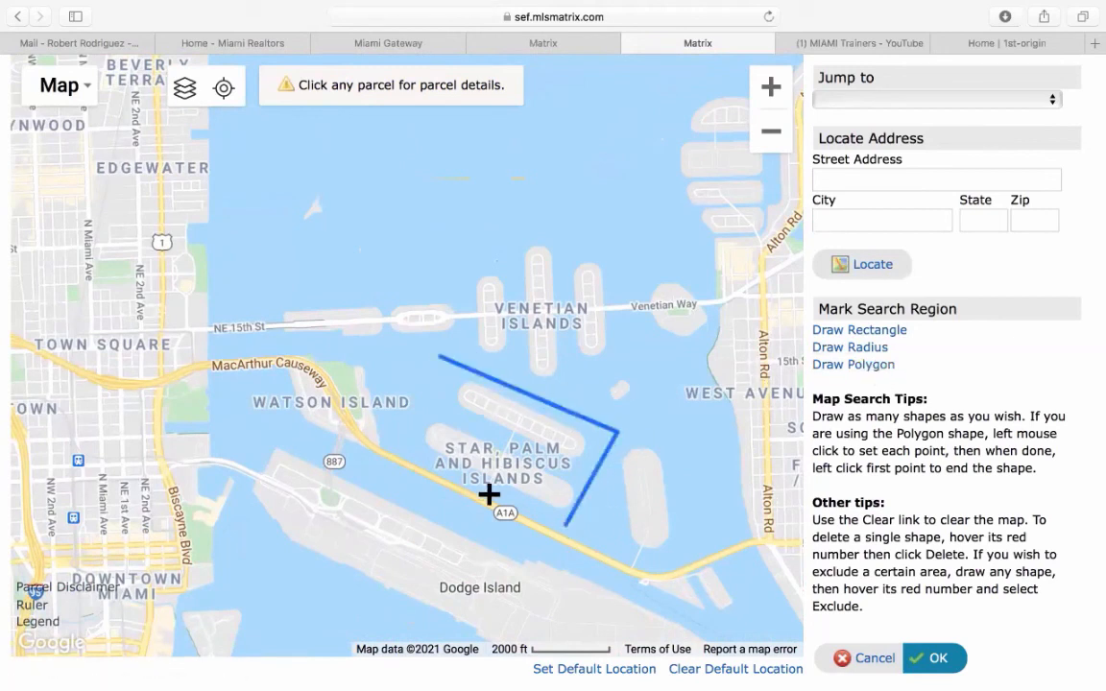
pyautogui.click(402, 443)
pyautogui.click(440, 357)
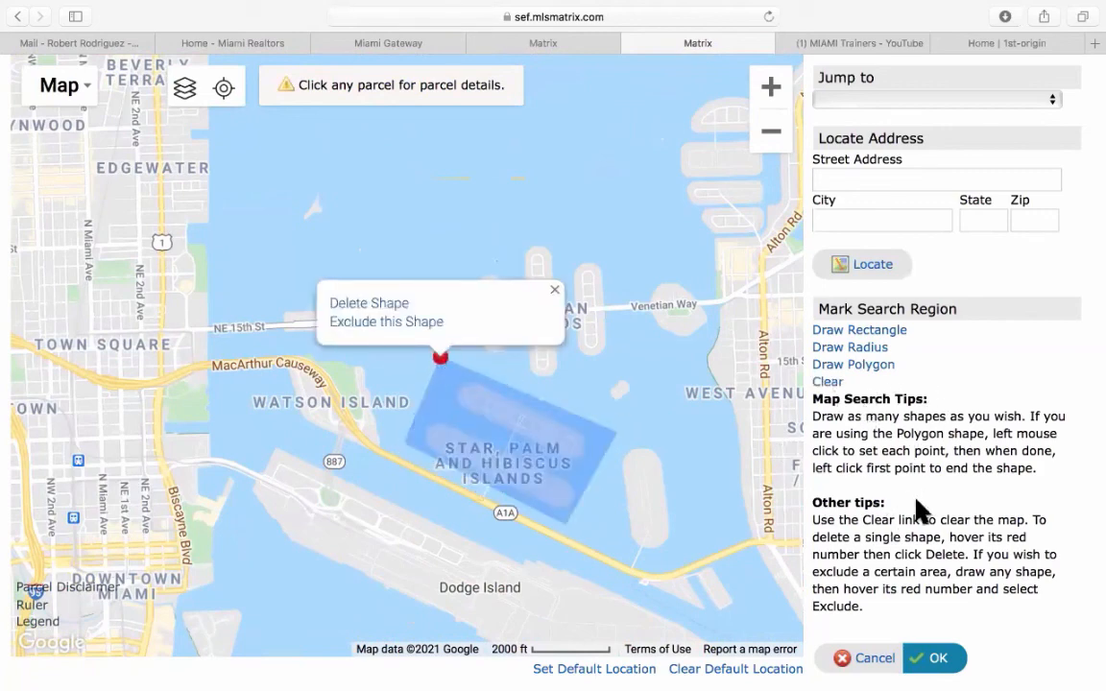
pyautogui.click(937, 658)
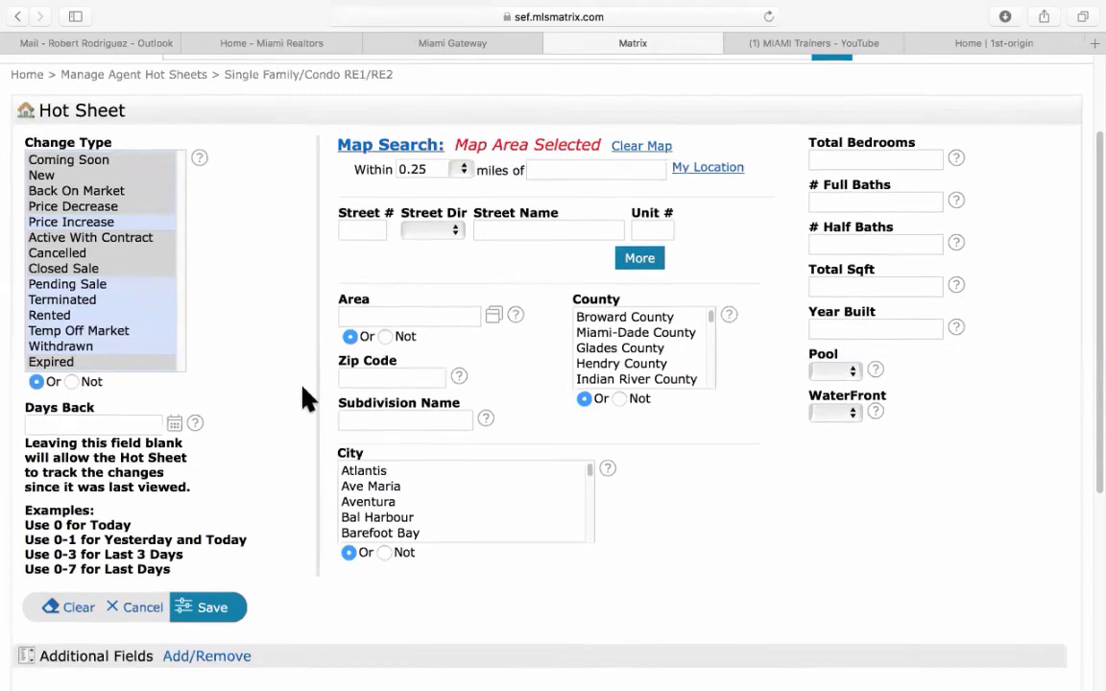
# Limit property type to Single Family and save the criteria.
pyautogui.scroll(-5, 306, 395)
pyautogui.click(144, 367)
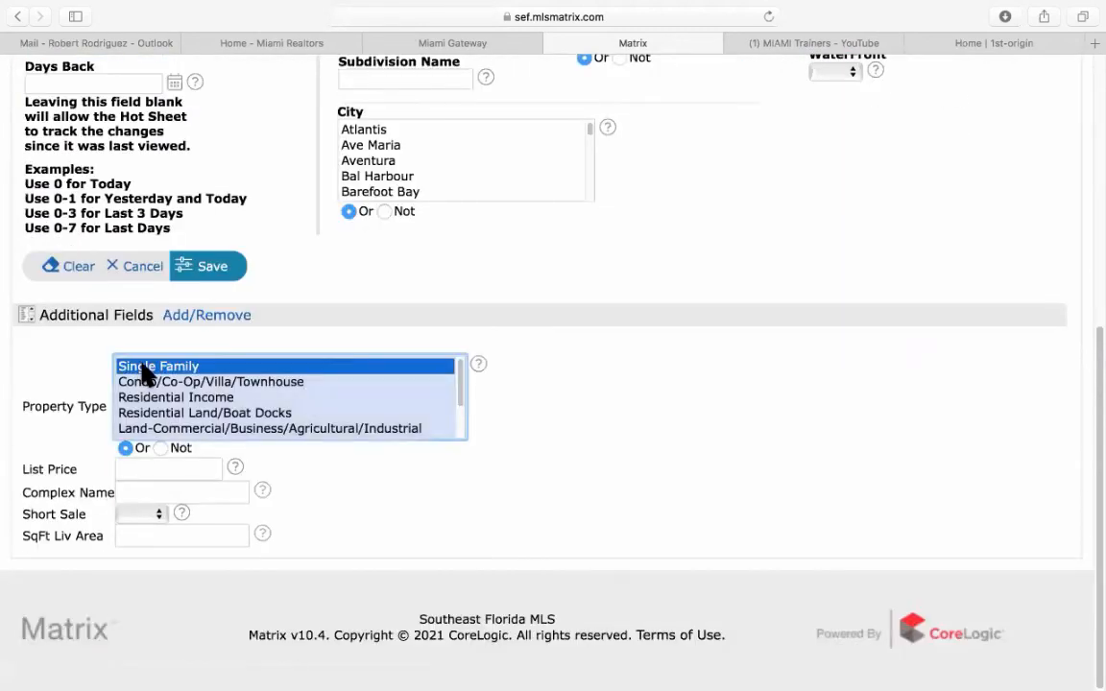
pyautogui.click(212, 273)
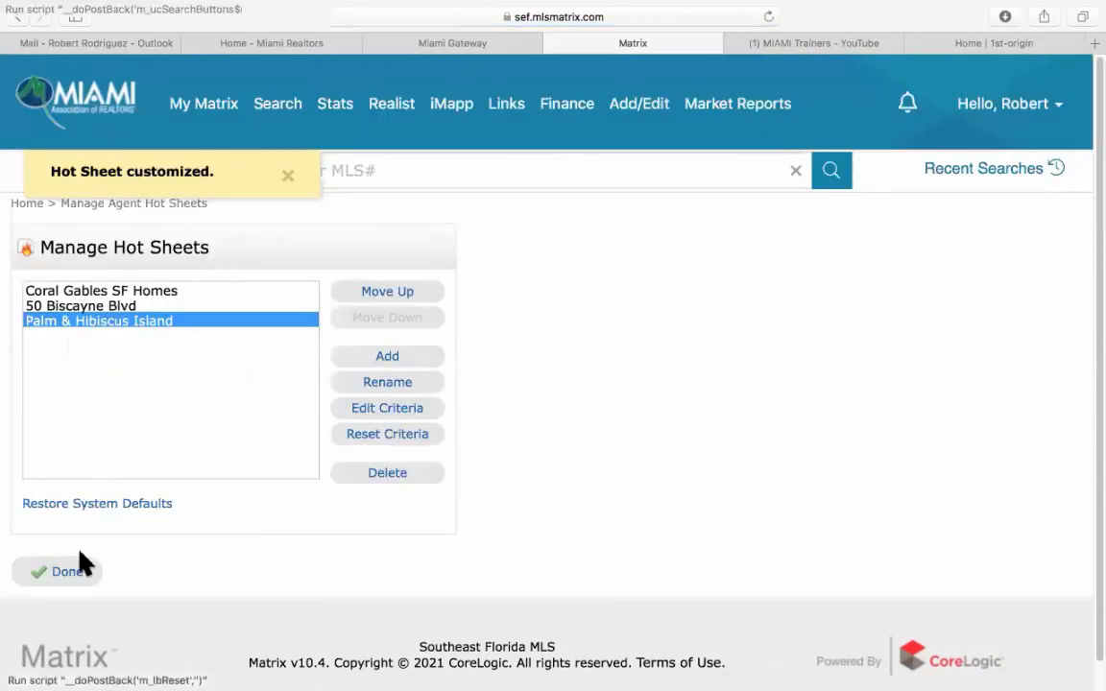
# Return to the dashboard, keep Hot Sheets at 24 Hour, and open Coral Gables SF Homes.
pyautogui.click(69, 572)
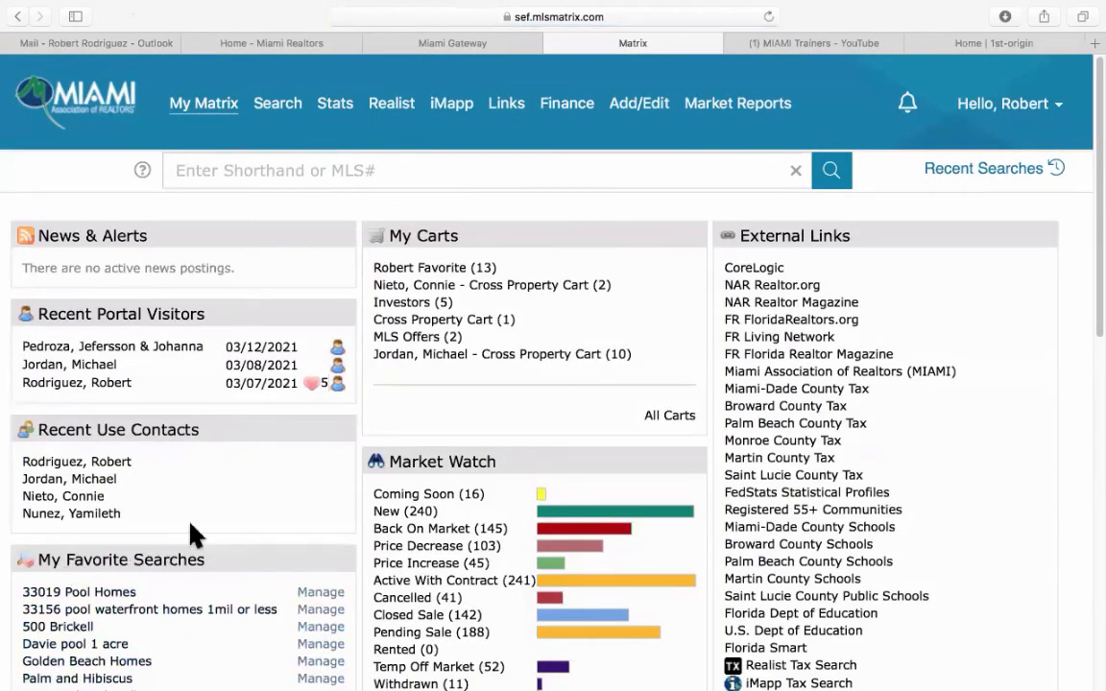
pyautogui.scroll(-4, 317, 499)
pyautogui.scroll(-4, 326, 496)
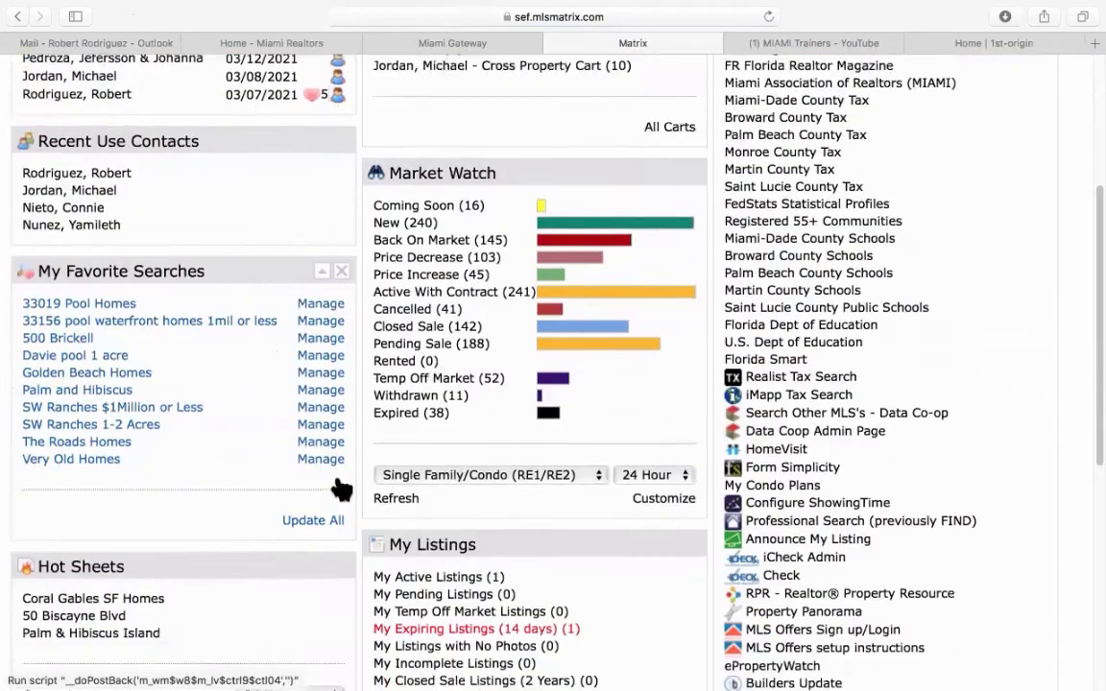
pyautogui.scroll(-2, 175, 536)
pyautogui.scroll(-1, 176, 536)
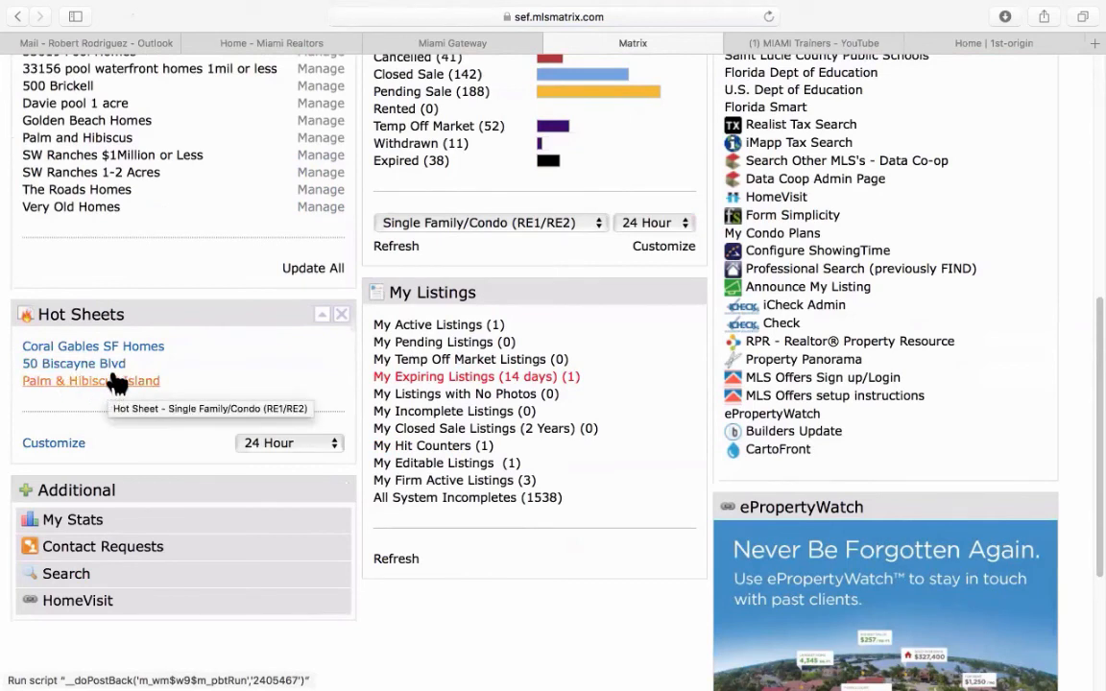
pyautogui.click(275, 447)
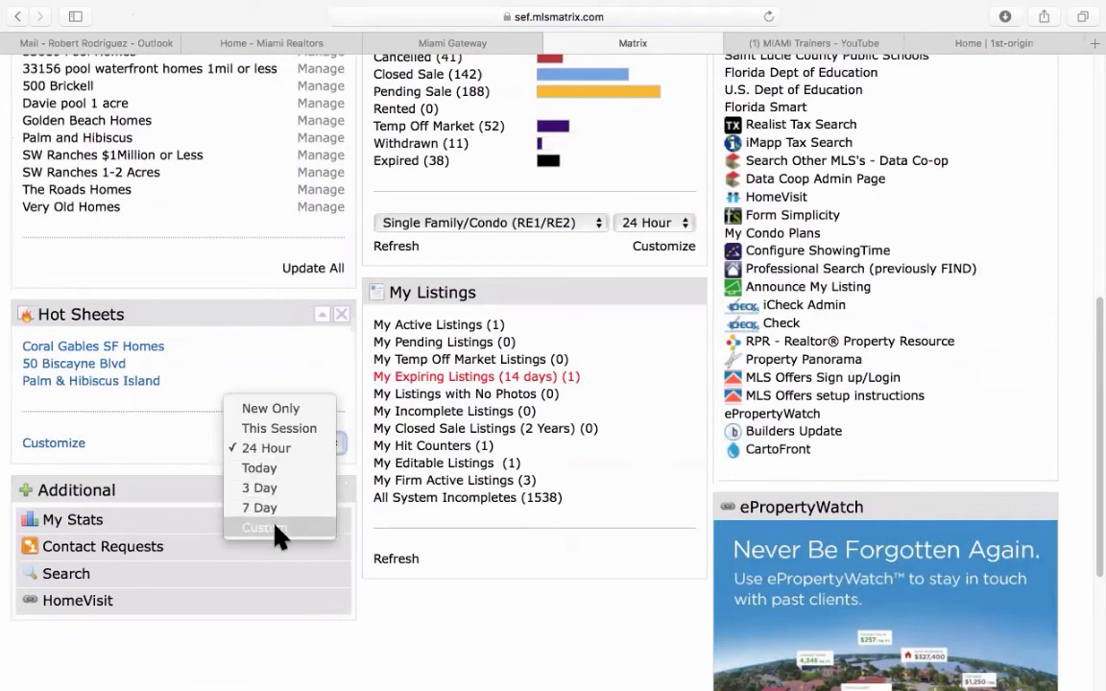
pyautogui.click(274, 449)
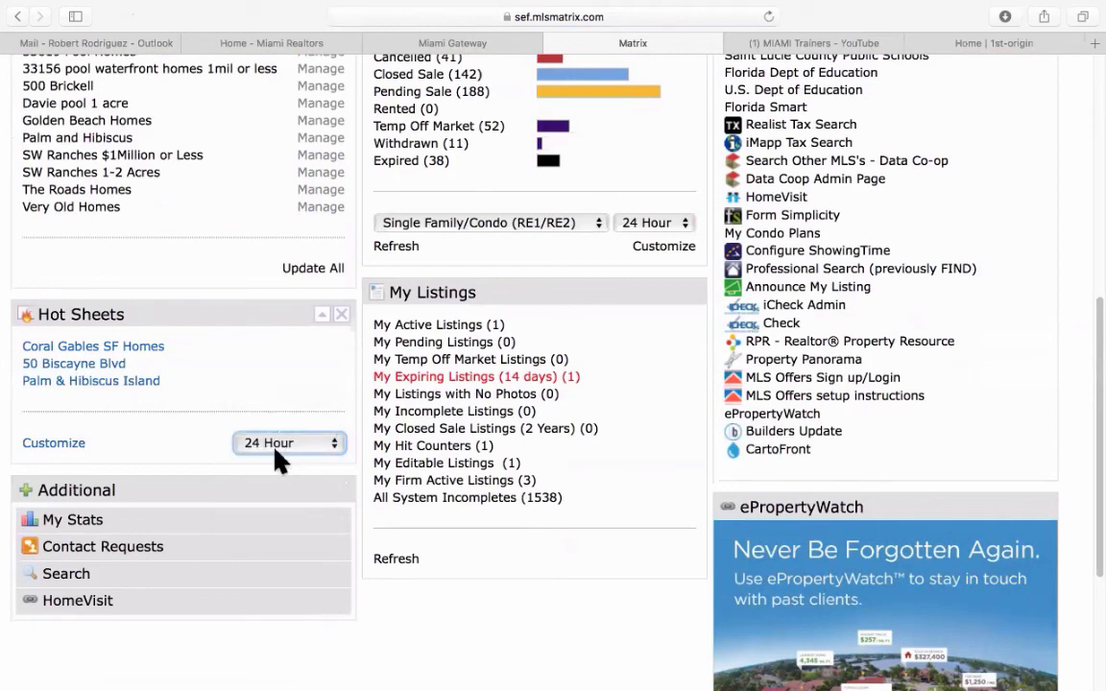
pyautogui.click(109, 351)
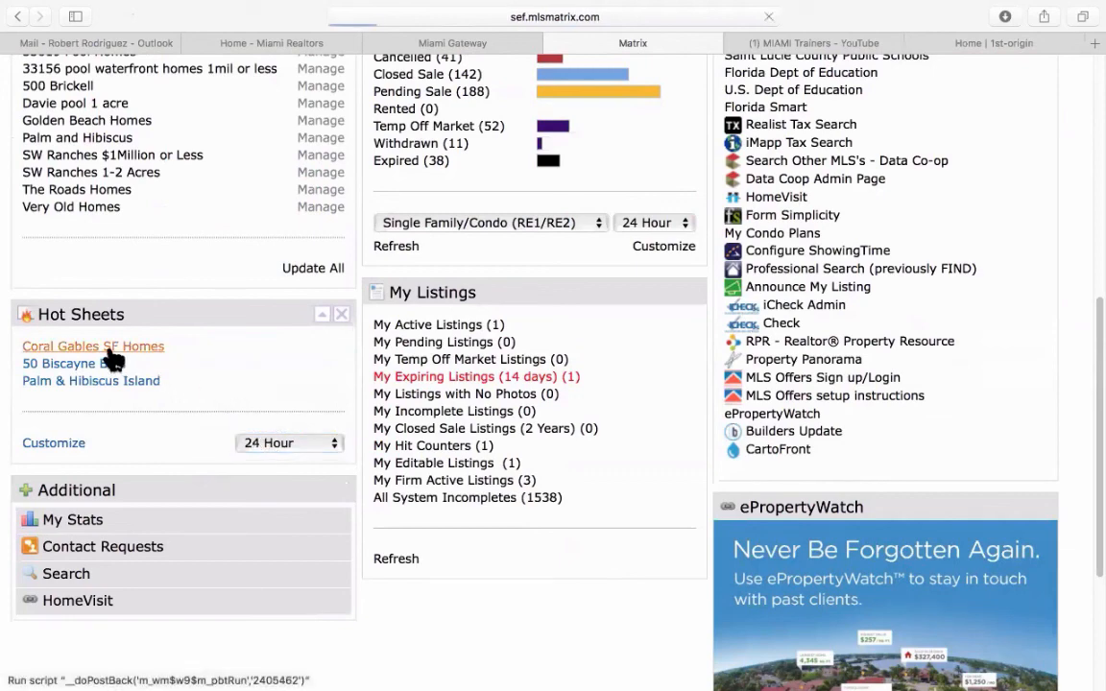
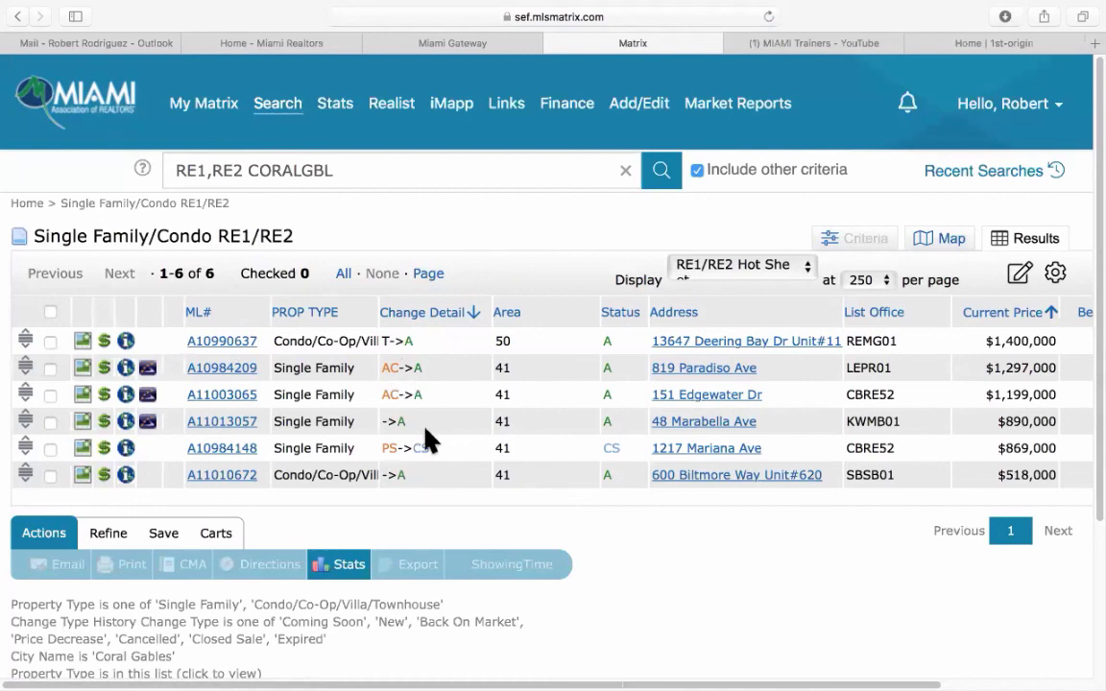
# On the My Matrix dashboard, switch Hot Sheets to Custom and start Coral Gables SF Homes.
pyautogui.click(252, 457)
pyautogui.click(183, 108)
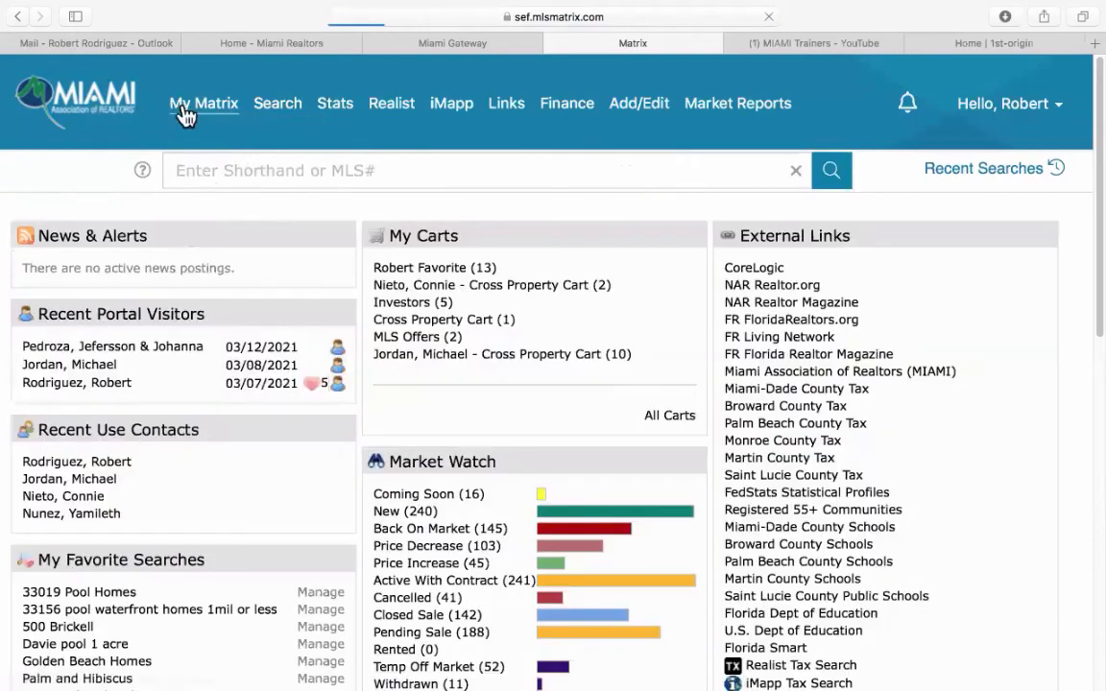
pyautogui.scroll(-3, 321, 400)
pyautogui.scroll(-3, 321, 400)
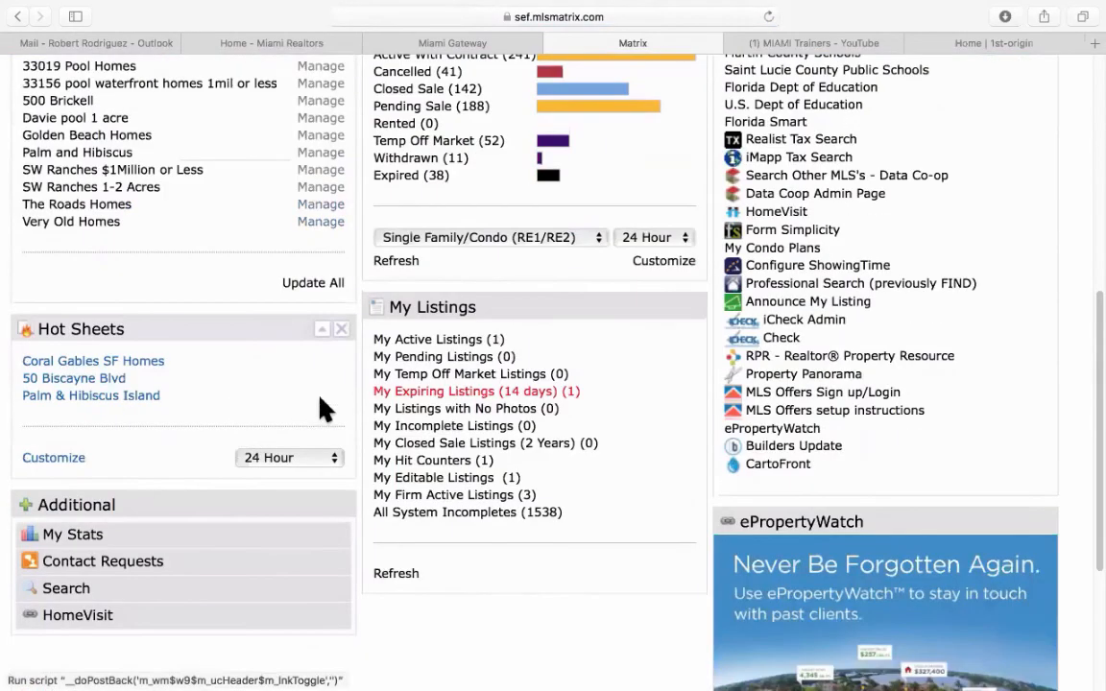
pyautogui.click(288, 461)
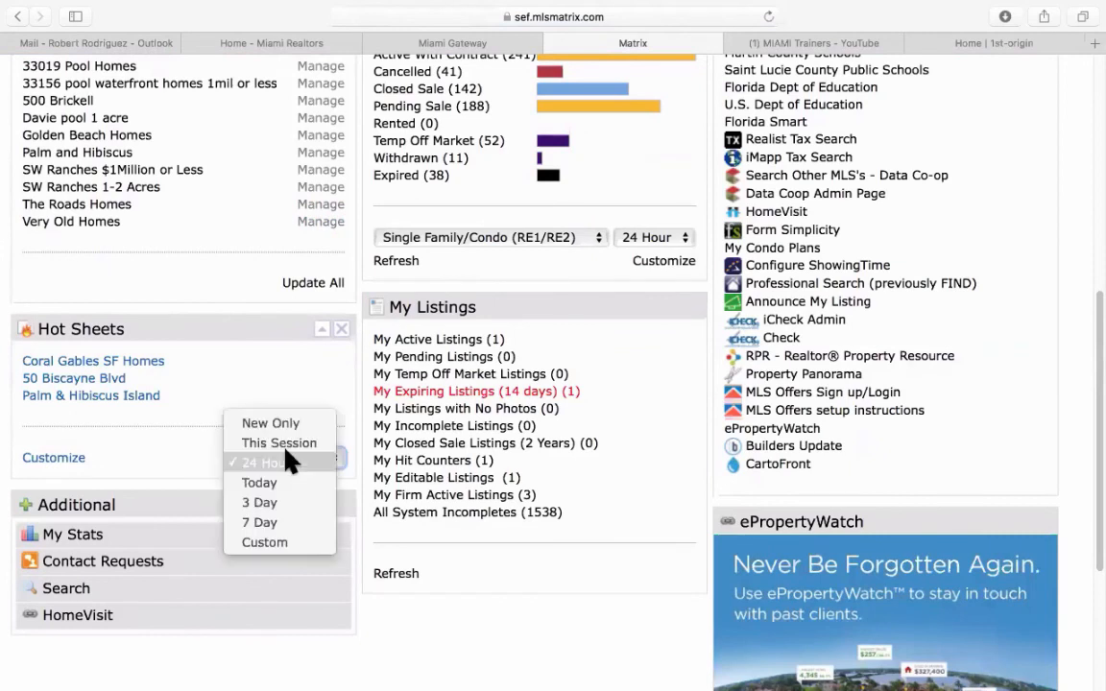
pyautogui.click(279, 544)
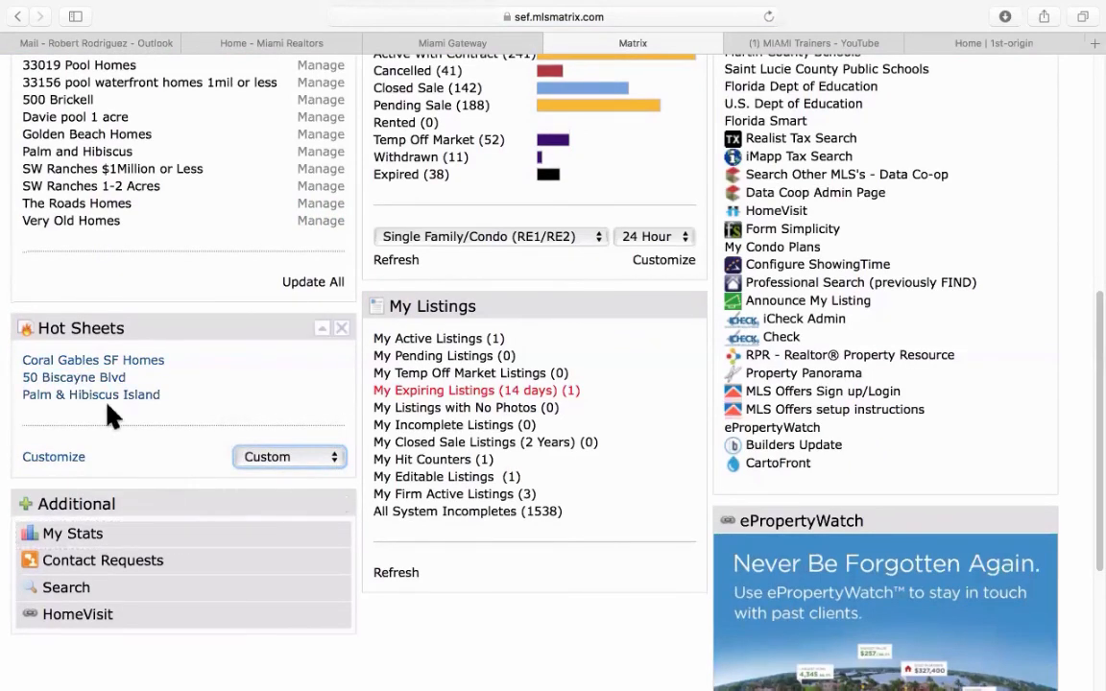
pyautogui.click(107, 368)
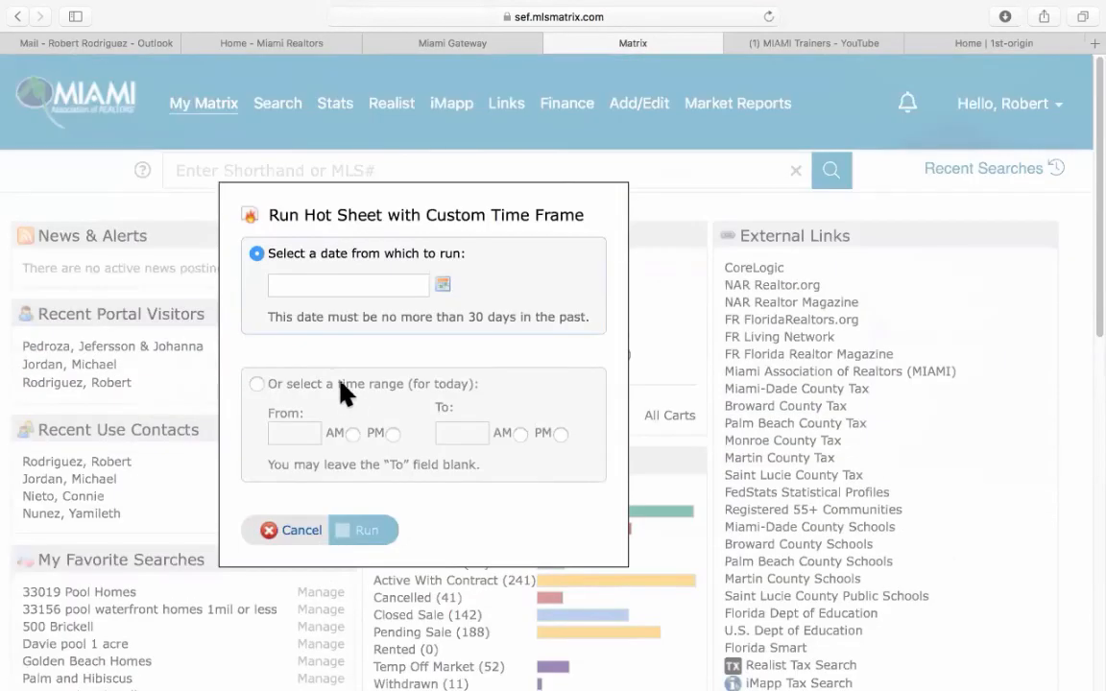
# Set the start date to February 13, 2021 and run Coral Gables SF Homes, returning 263 listings.
pyautogui.click(441, 284)
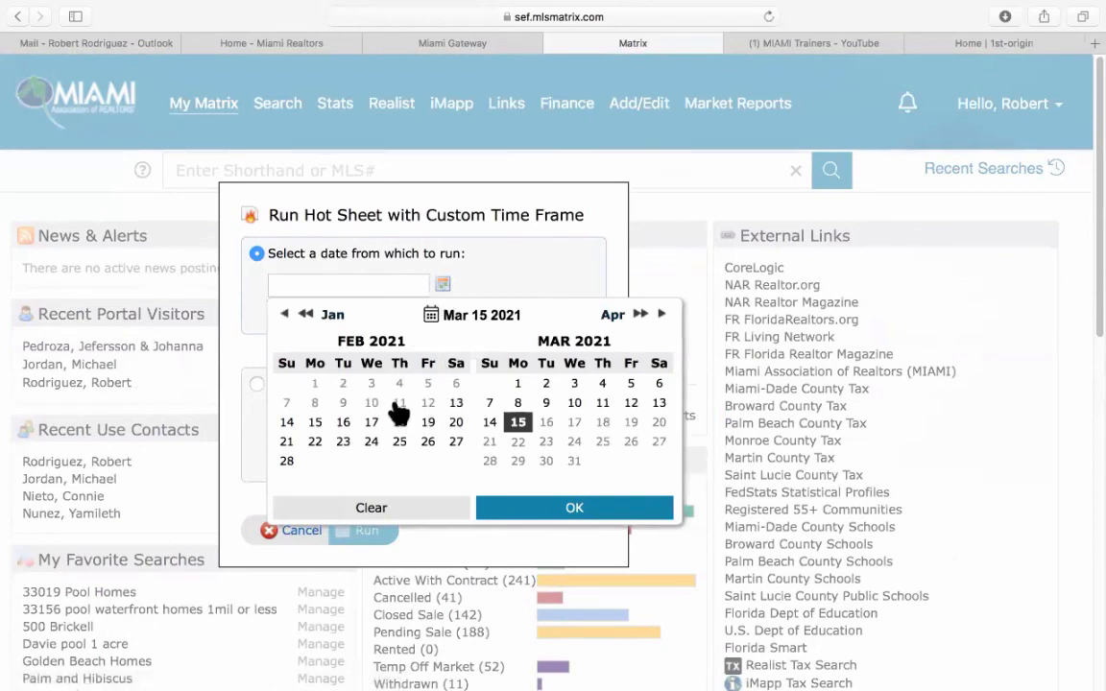
pyautogui.click(456, 403)
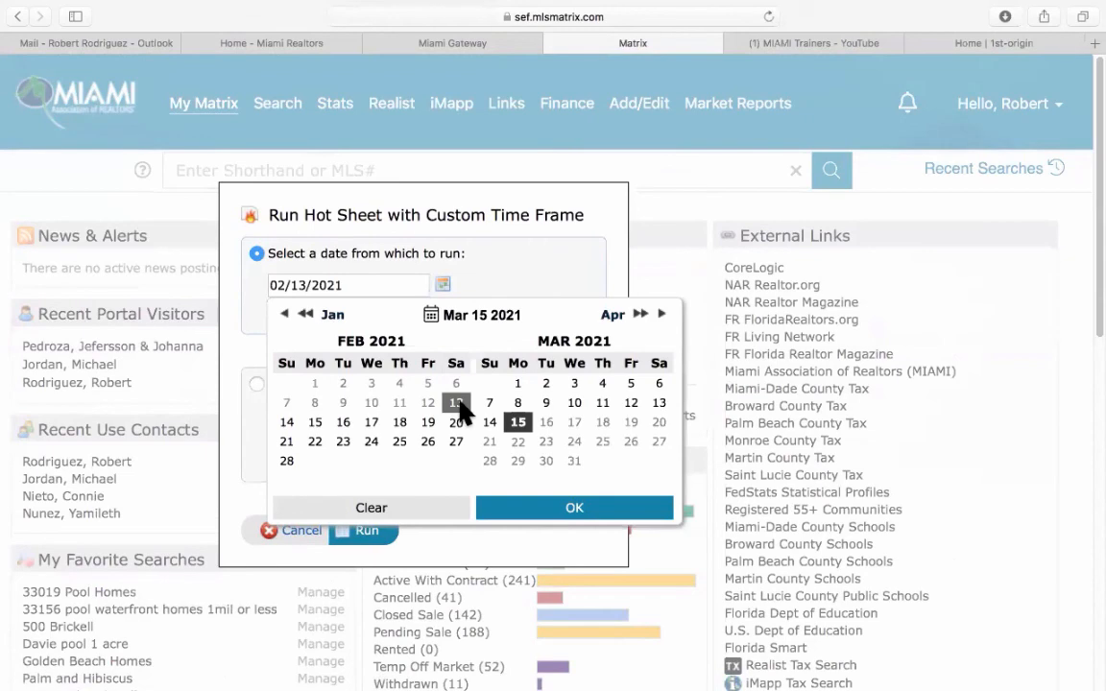
pyautogui.click(579, 509)
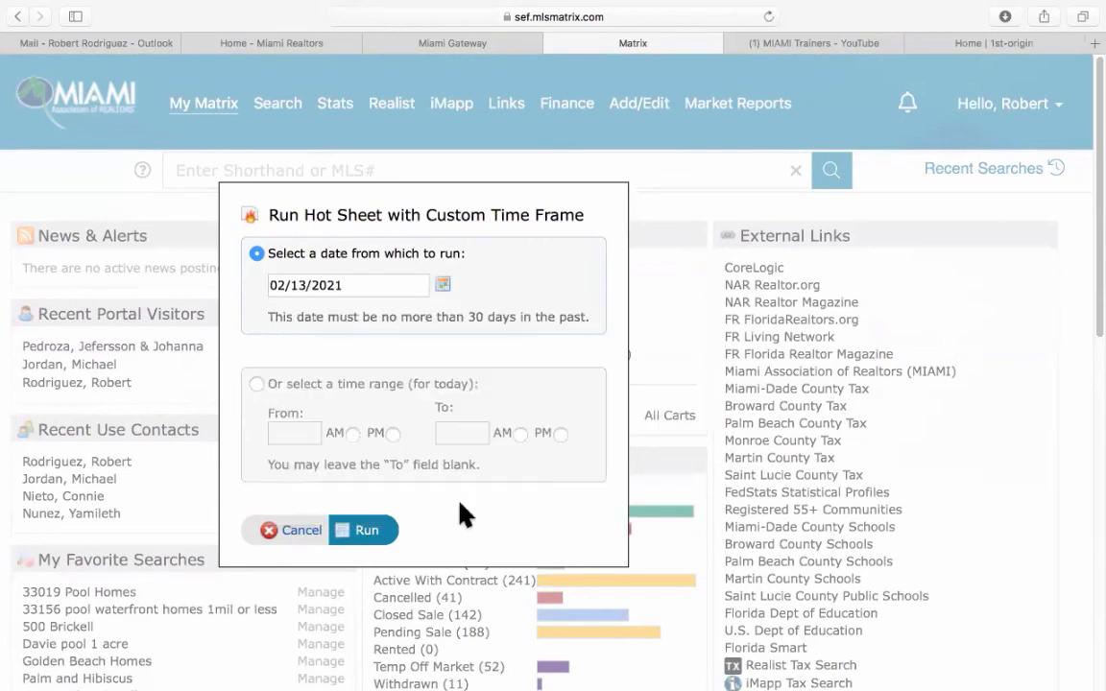
pyautogui.click(367, 531)
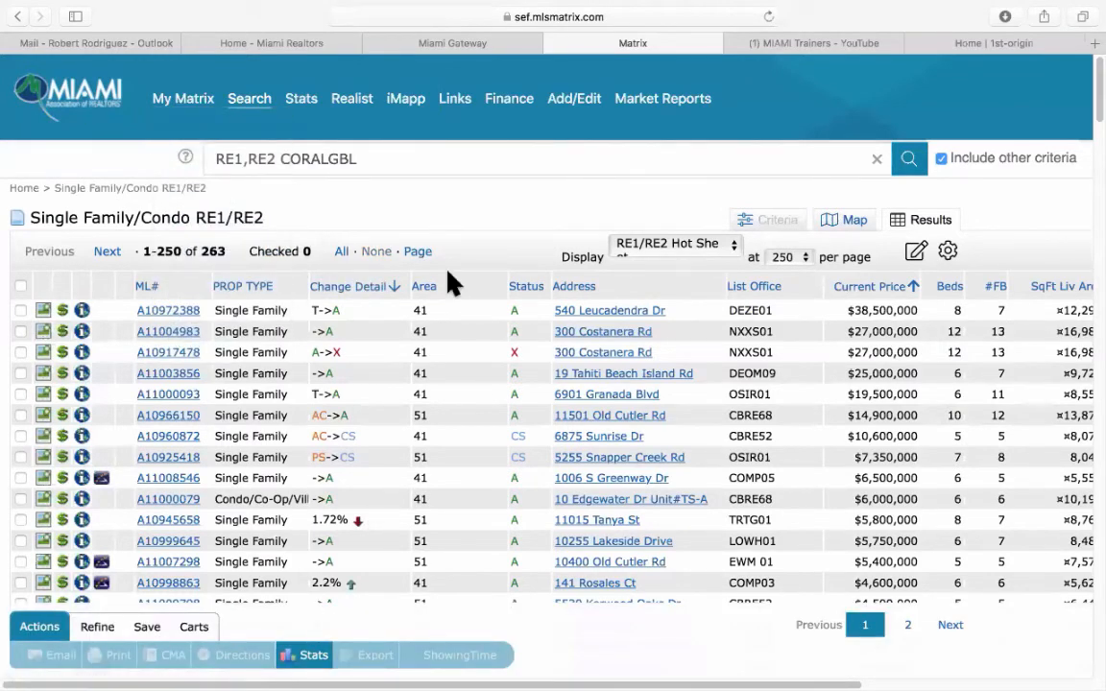
# Back on My Matrix, set the Hot Sheets time frame to Custom for Palm & Hibiscus Island.
pyautogui.click(185, 96)
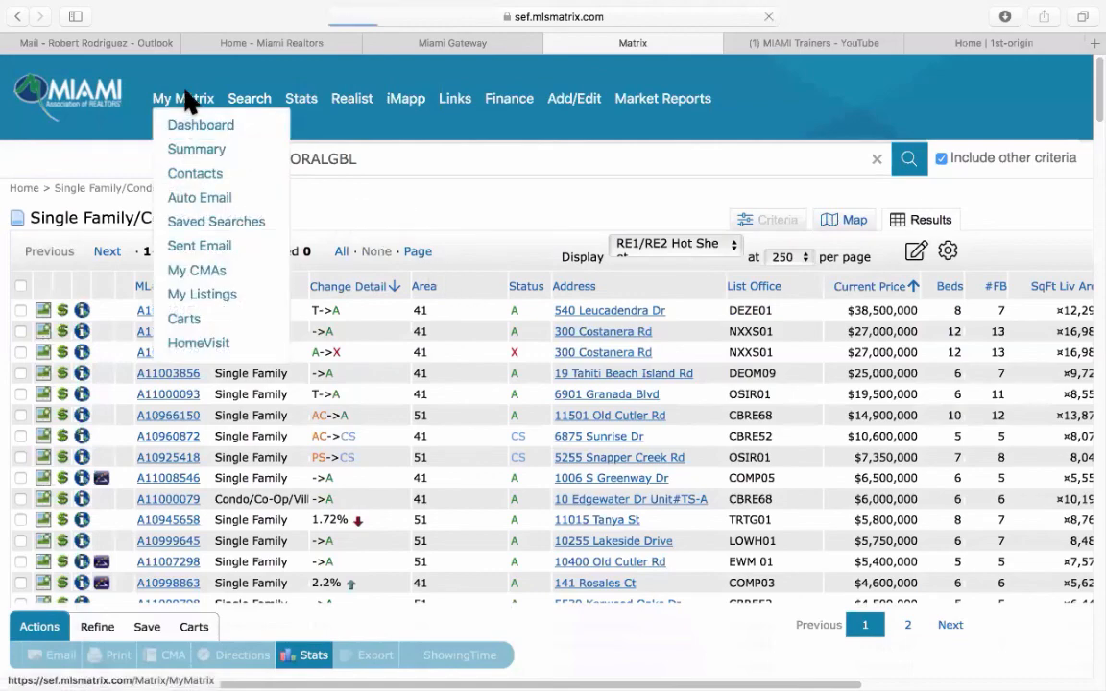
pyautogui.scroll(-5, 194, 501)
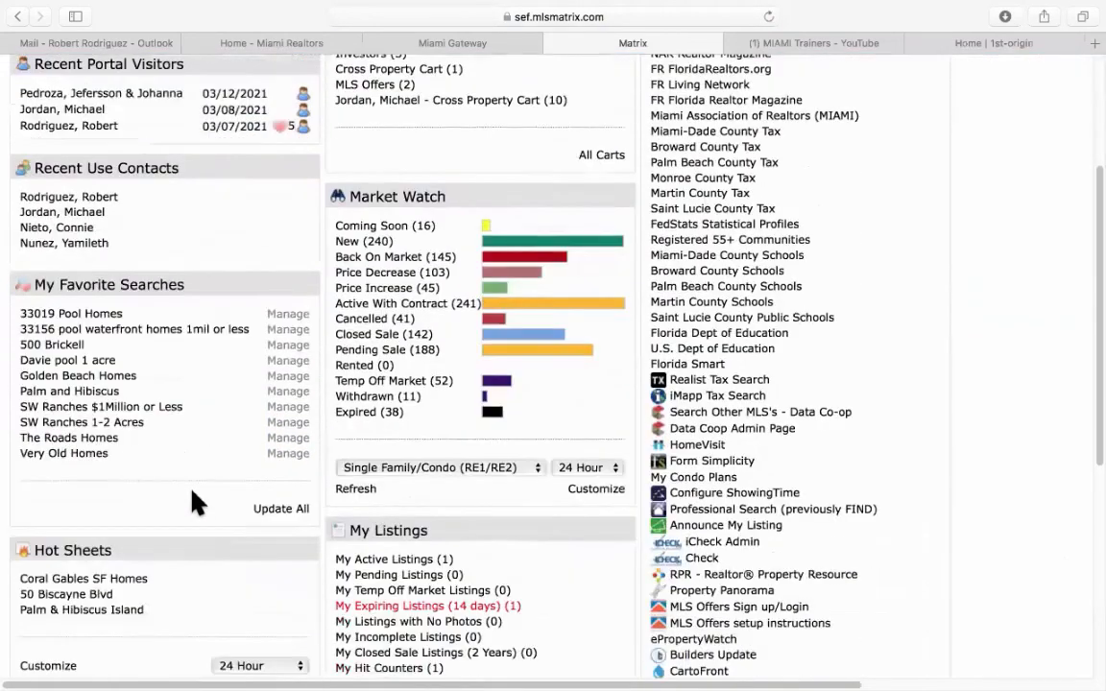
pyautogui.scroll(-3, 194, 501)
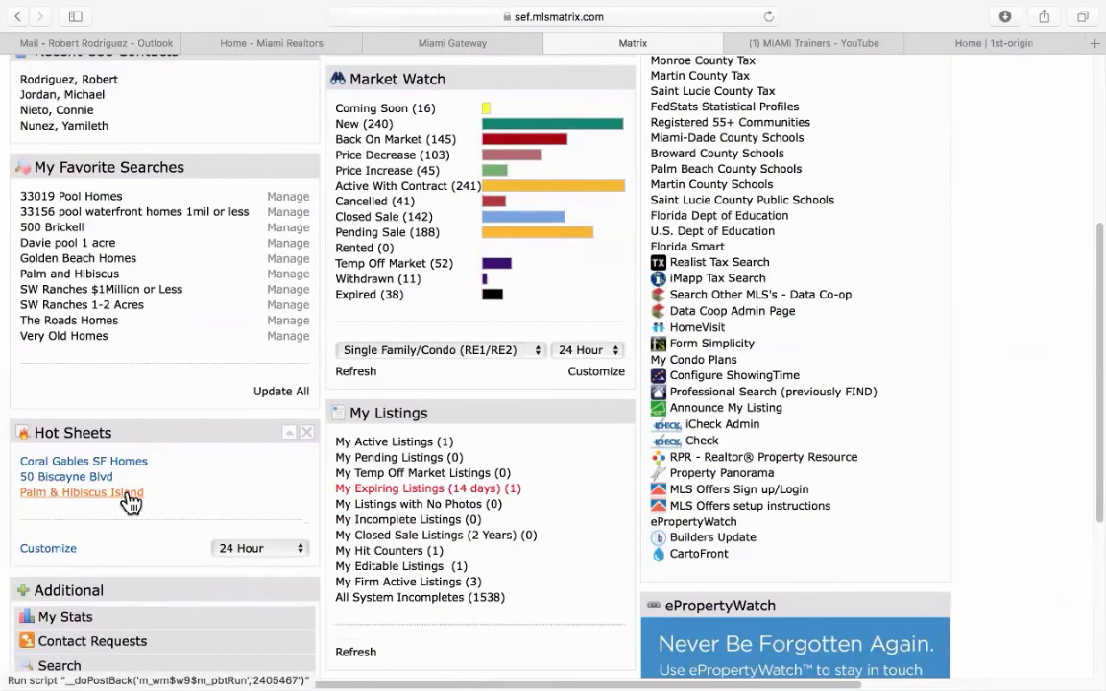
pyautogui.click(235, 551)
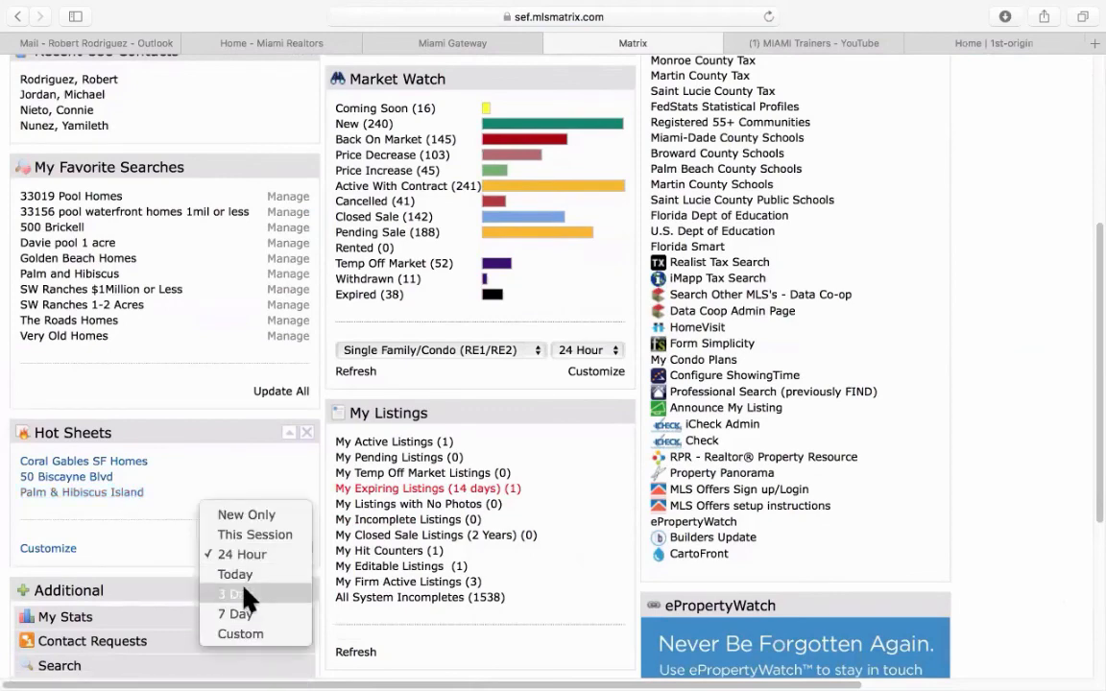
pyautogui.click(252, 634)
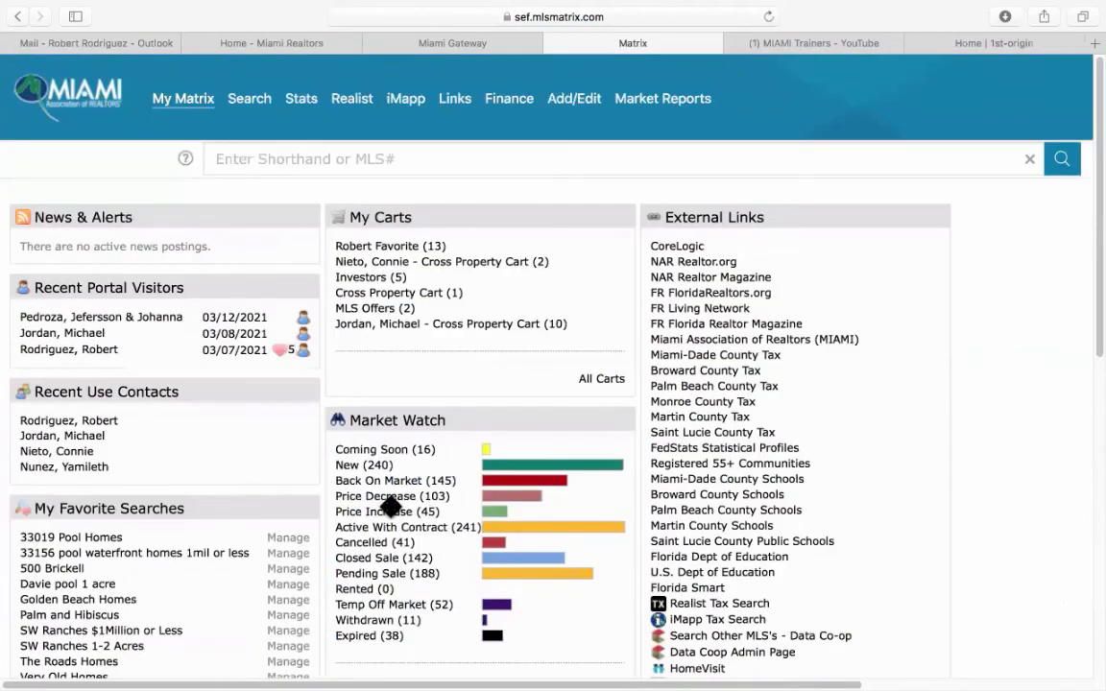
pyautogui.scroll(-15, 389, 507)
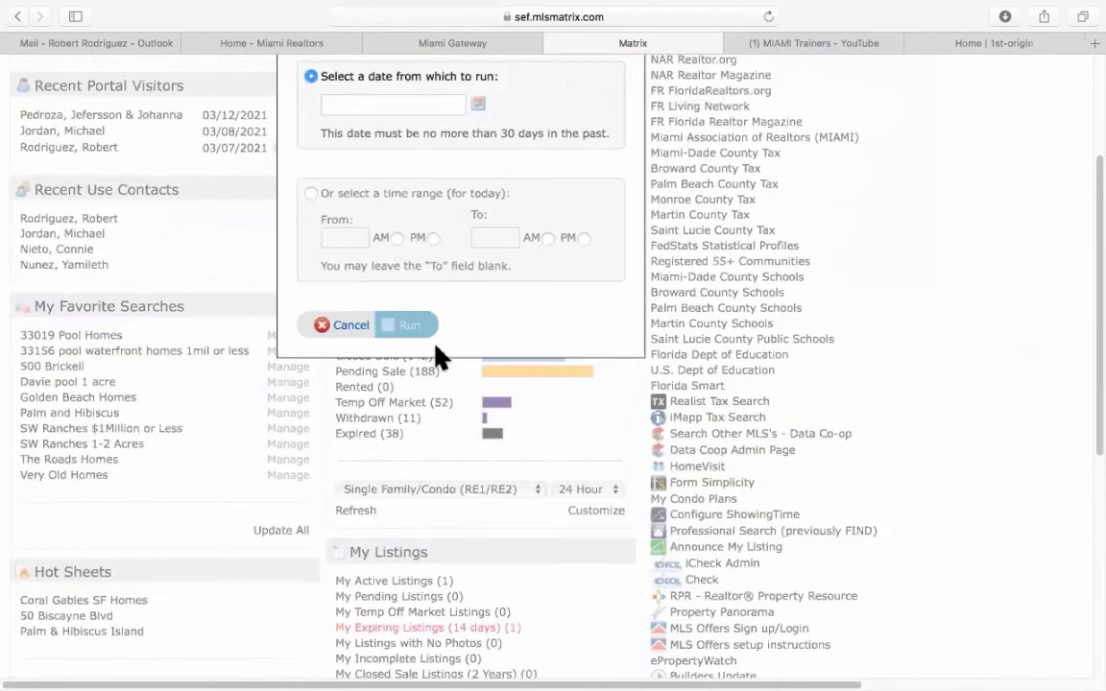
# Pick February 13, 2021 as the start date and run Palm & Hibiscus Island, yielding 19 listings.
pyautogui.scroll(3, 437, 357)
pyautogui.click(477, 279)
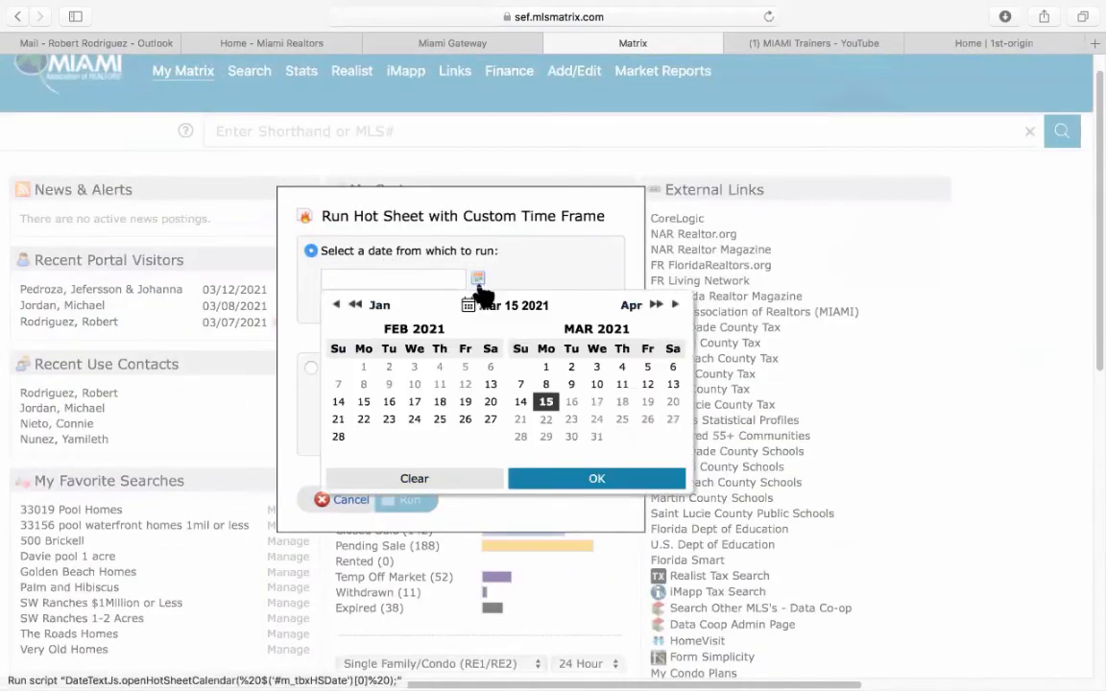
pyautogui.click(489, 385)
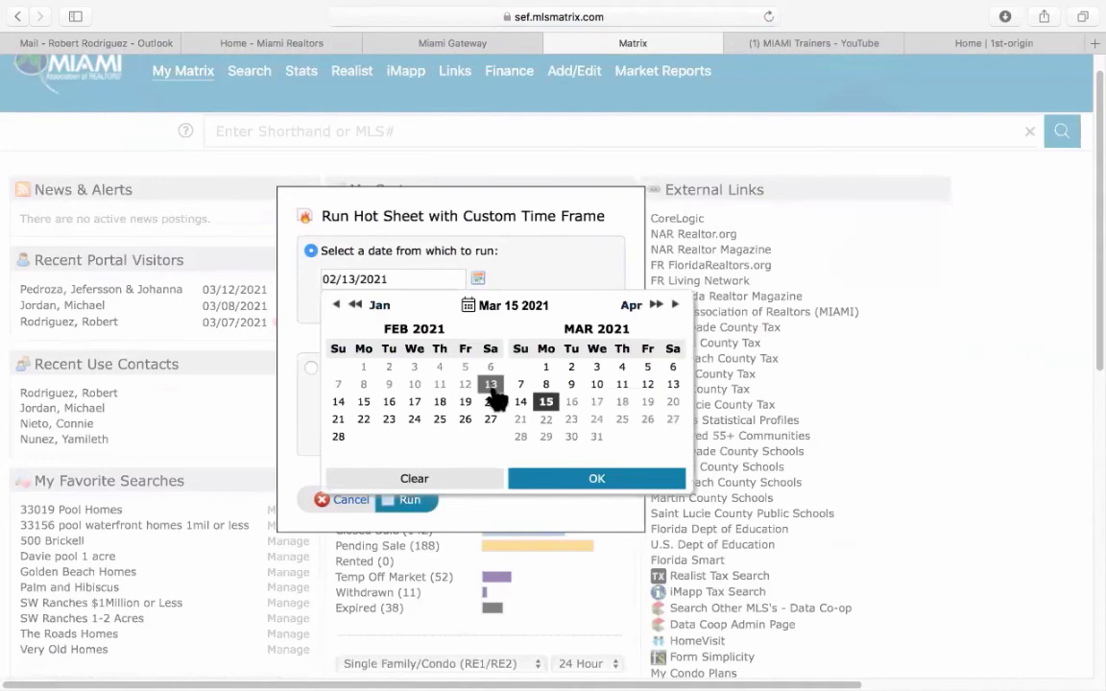
pyautogui.click(576, 479)
pyautogui.click(407, 501)
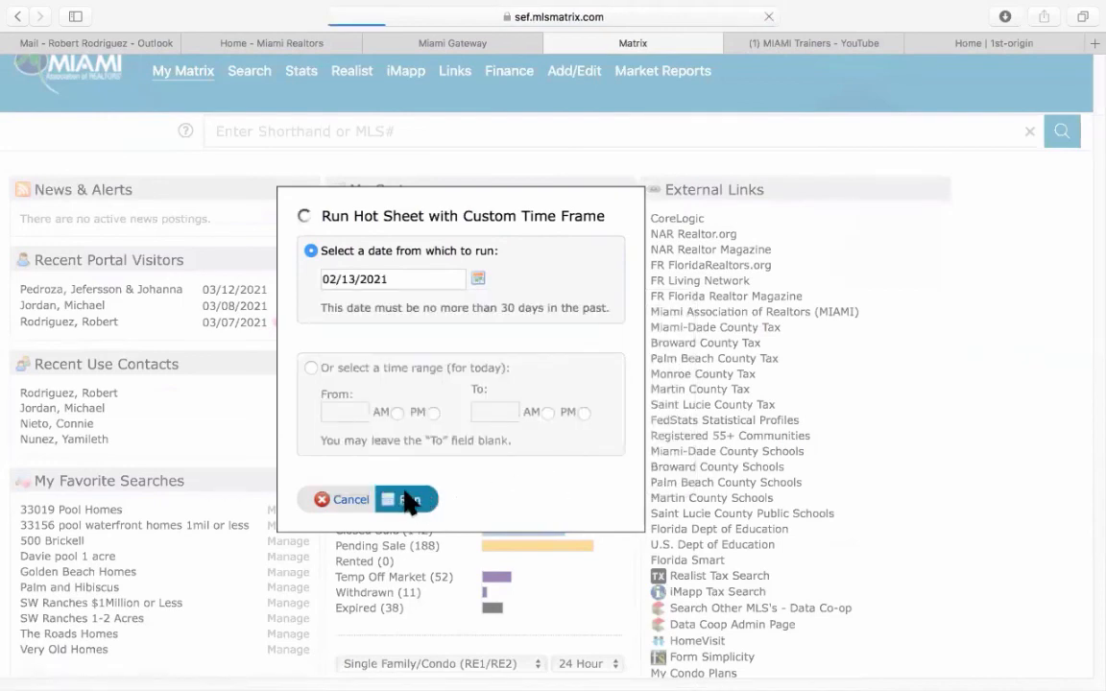
pyautogui.scroll(-2, 384, 470)
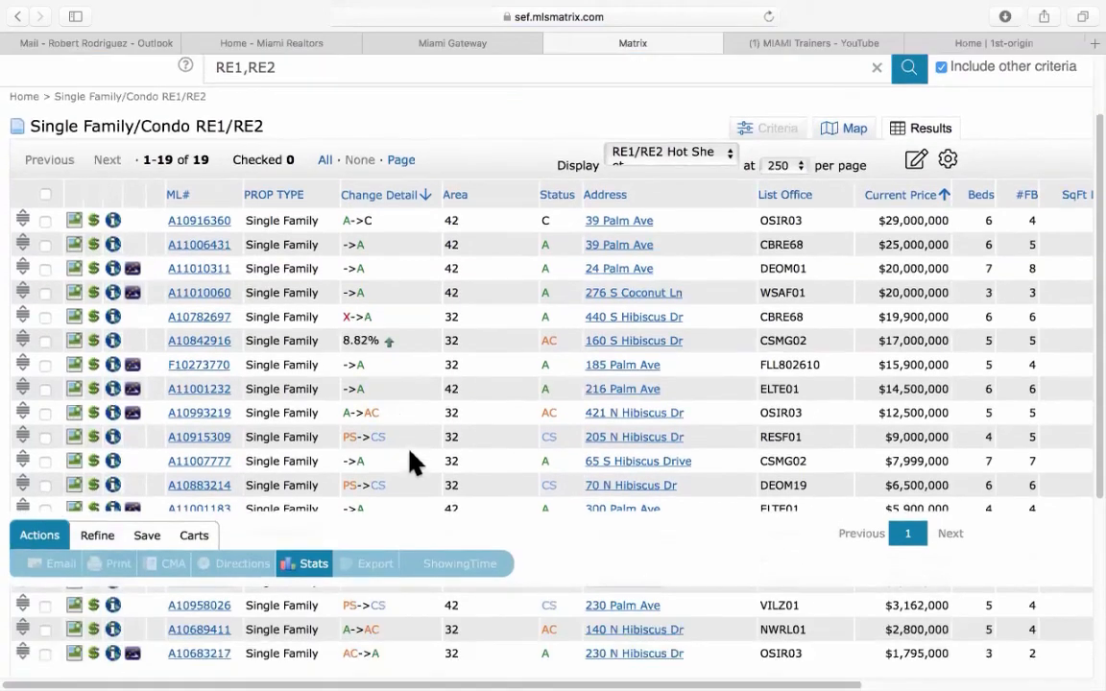
pyautogui.scroll(-3, 413, 461)
pyautogui.scroll(4, 427, 457)
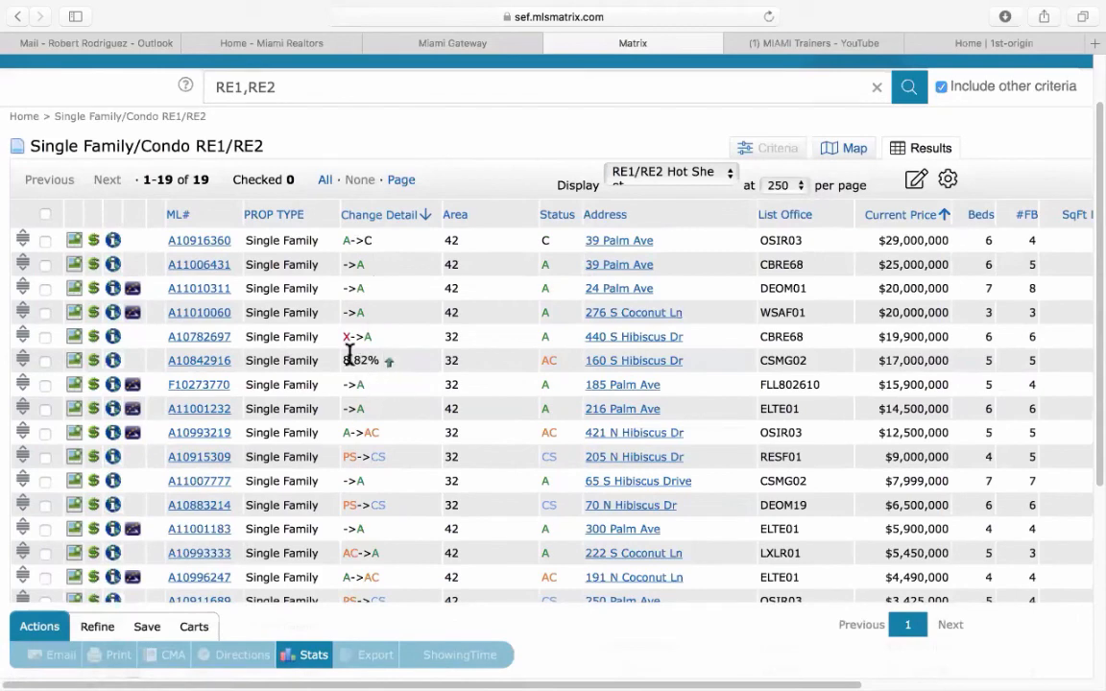
pyautogui.scroll(-2, 425, 411)
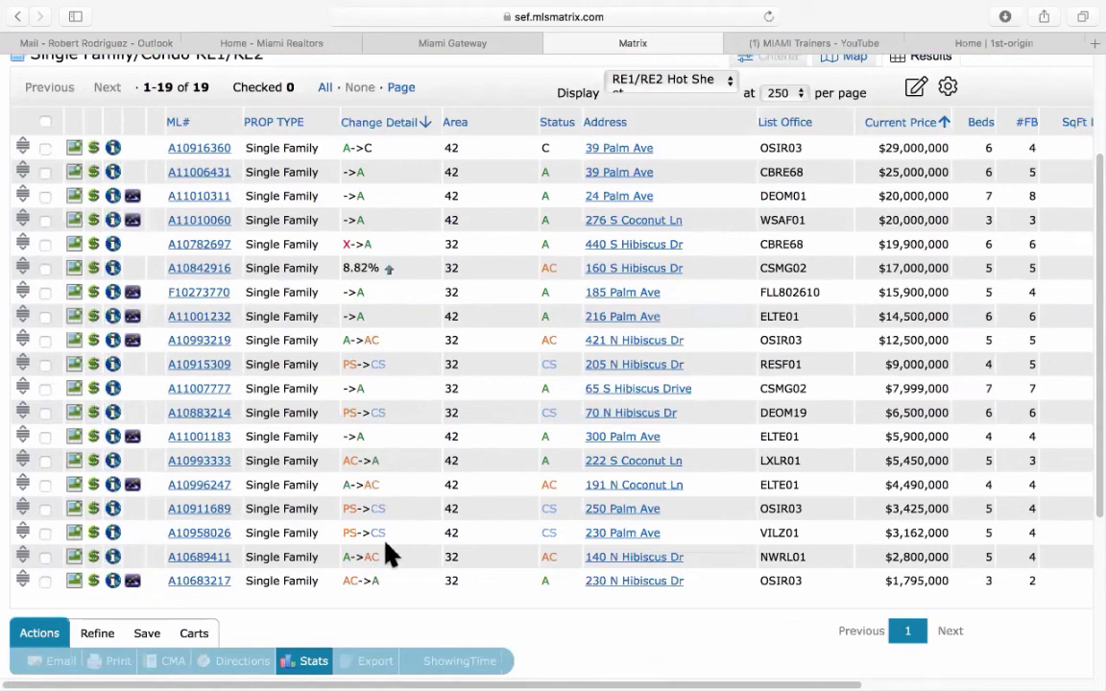
pyautogui.scroll(-1, 407, 513)
pyautogui.scroll(5, 413, 509)
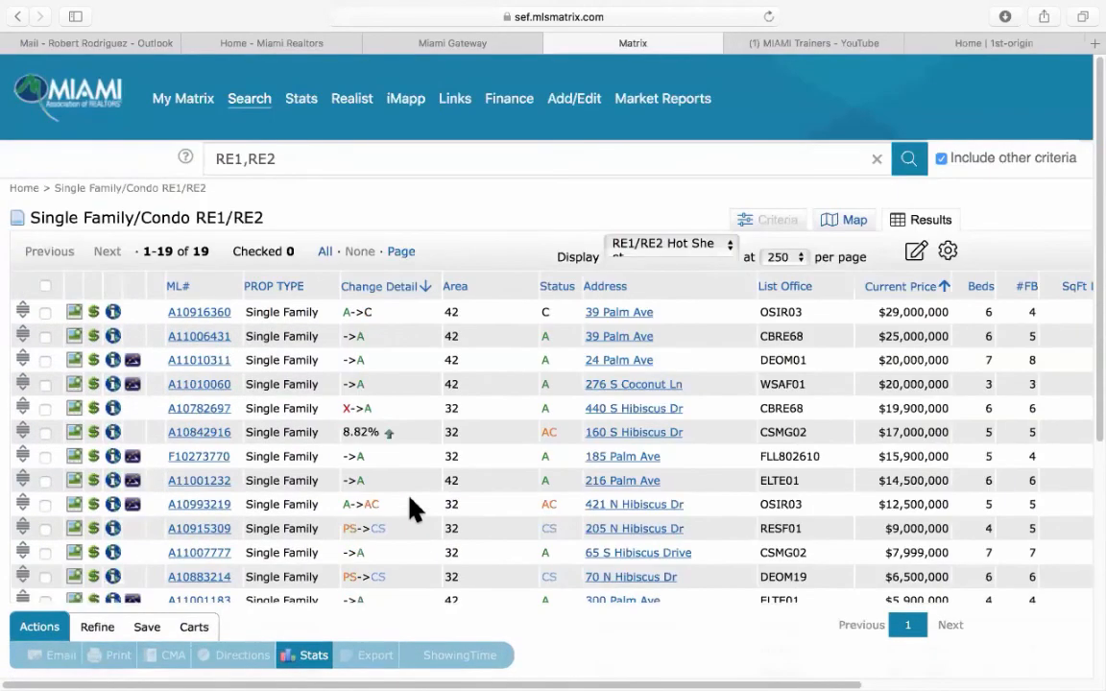
# Go back to My Matrix and check the Hot Sheets time frame, leaving it at 24 Hour.
pyautogui.click(185, 112)
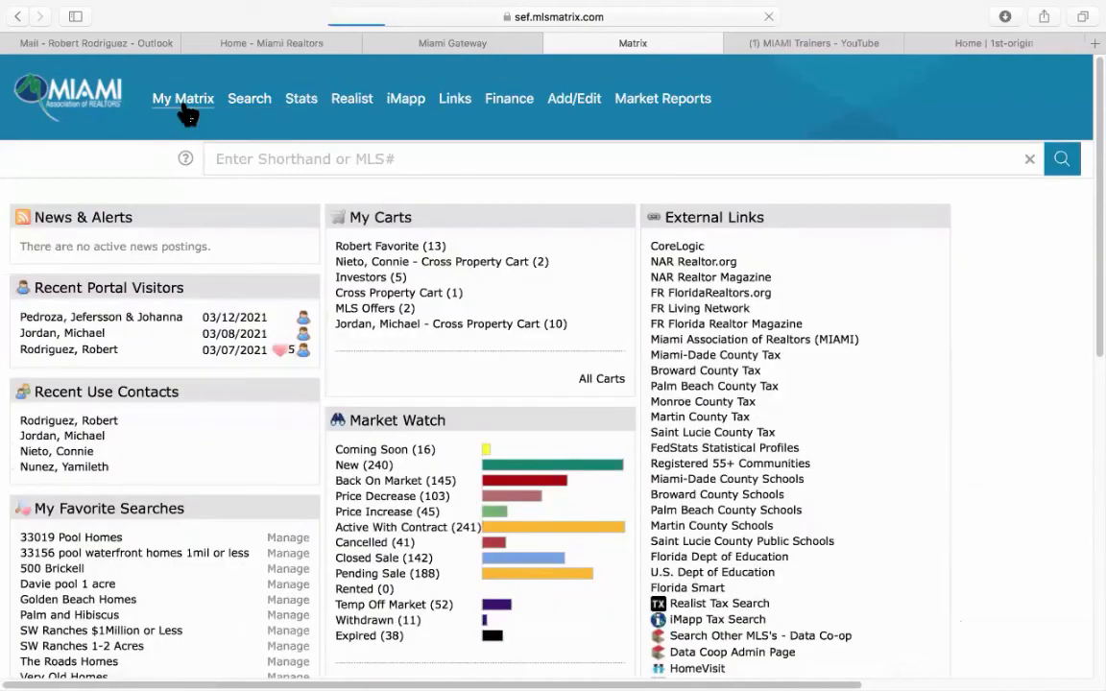
pyautogui.scroll(-5, 239, 486)
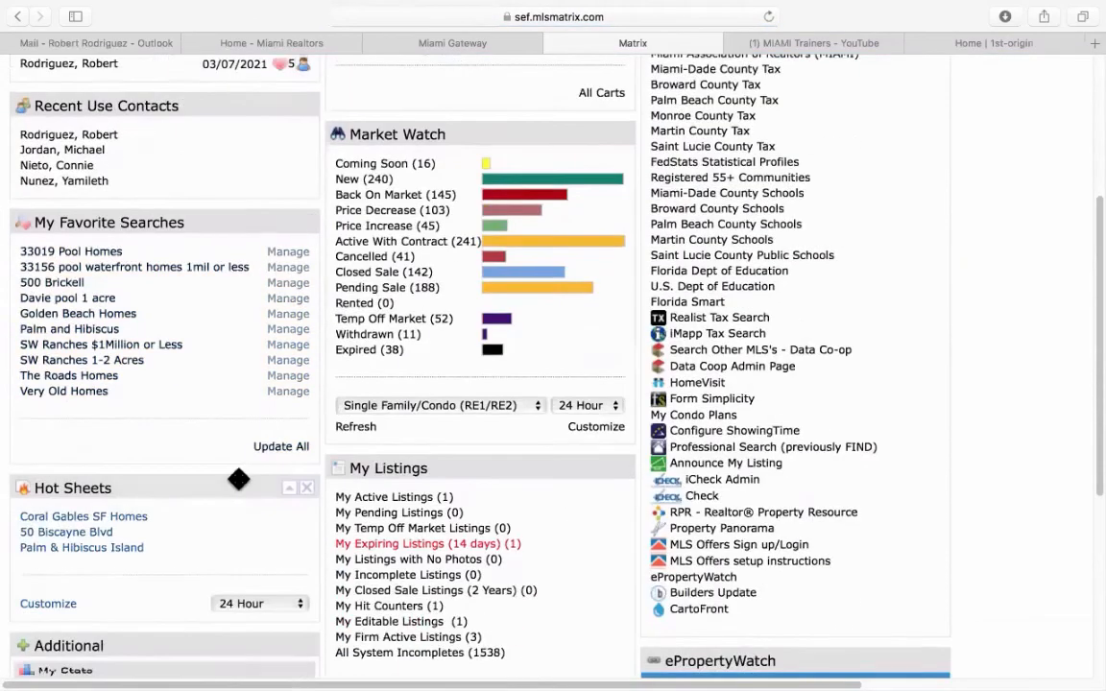
pyautogui.scroll(-5, 240, 480)
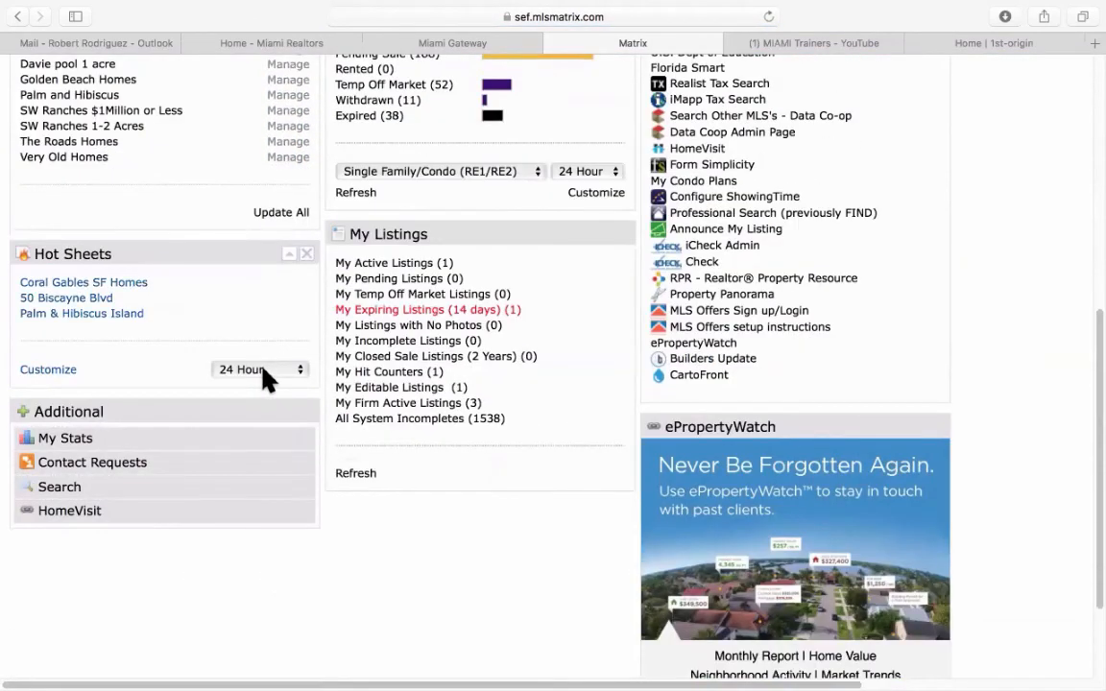
pyautogui.click(267, 373)
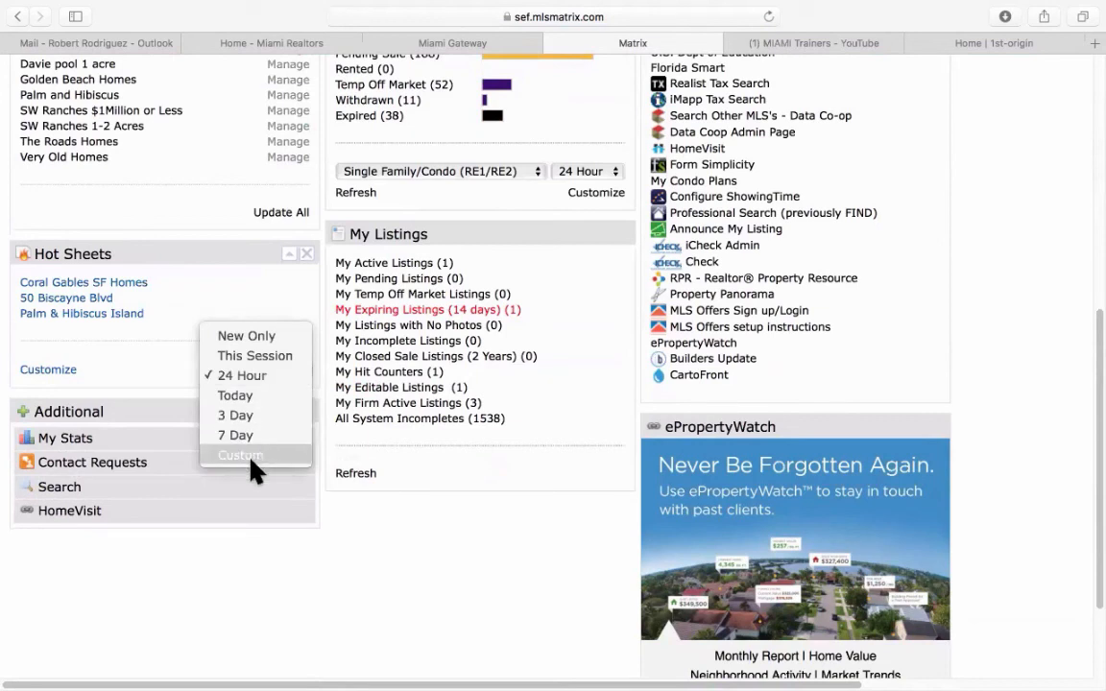
pyautogui.click(382, 570)
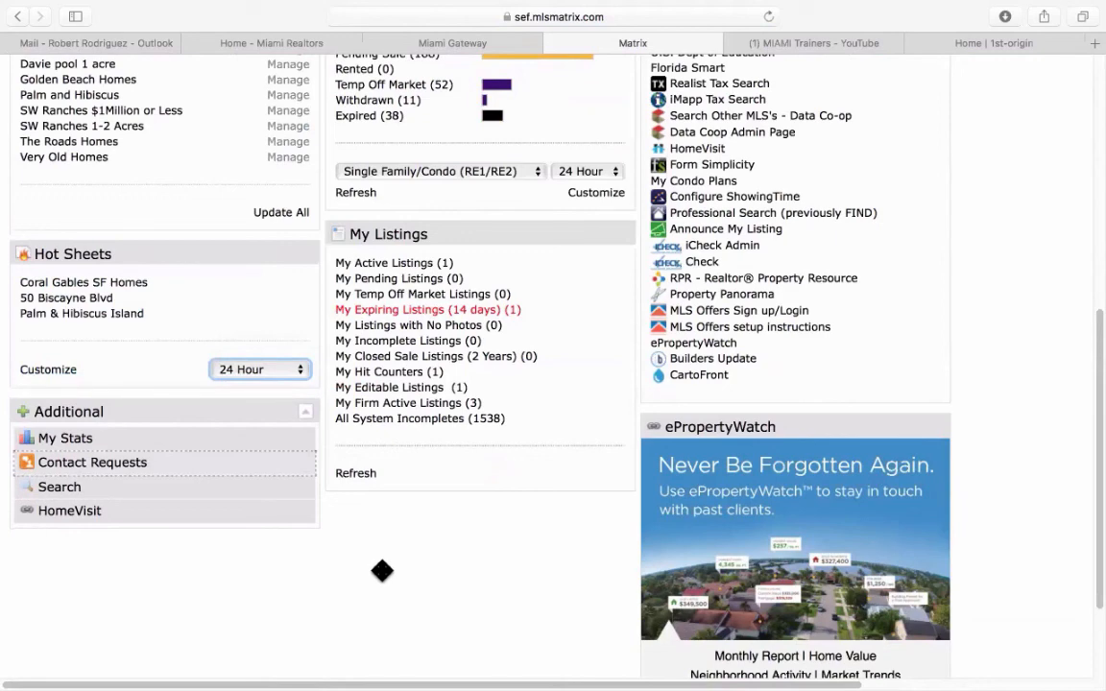
pyautogui.scroll(10, 1014, 278)
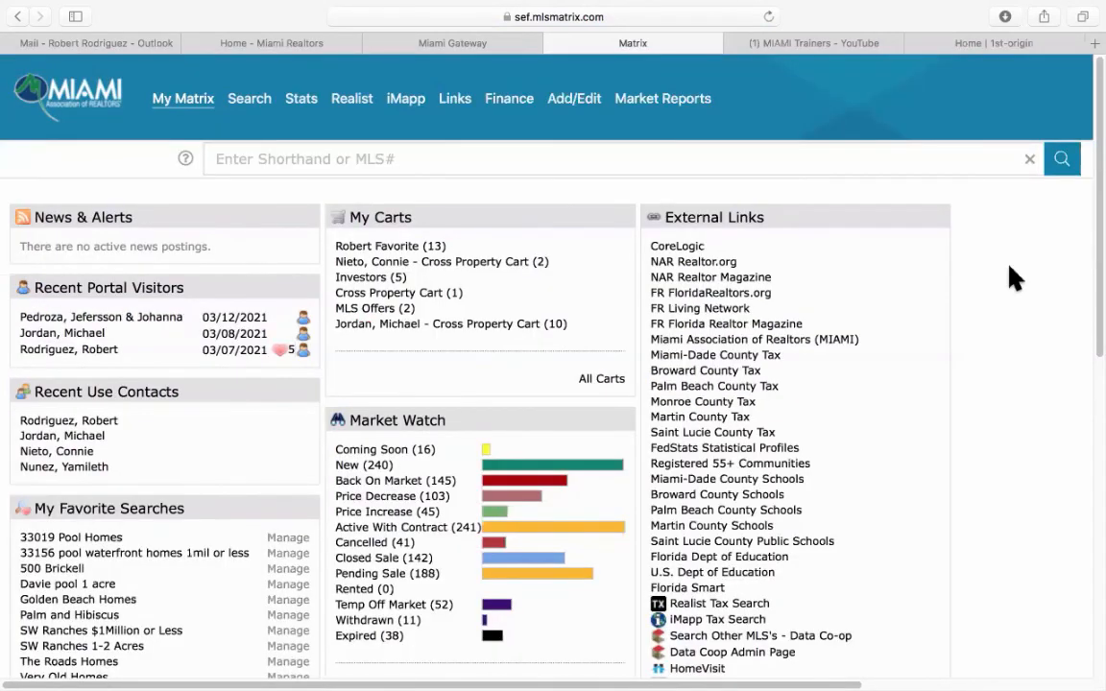